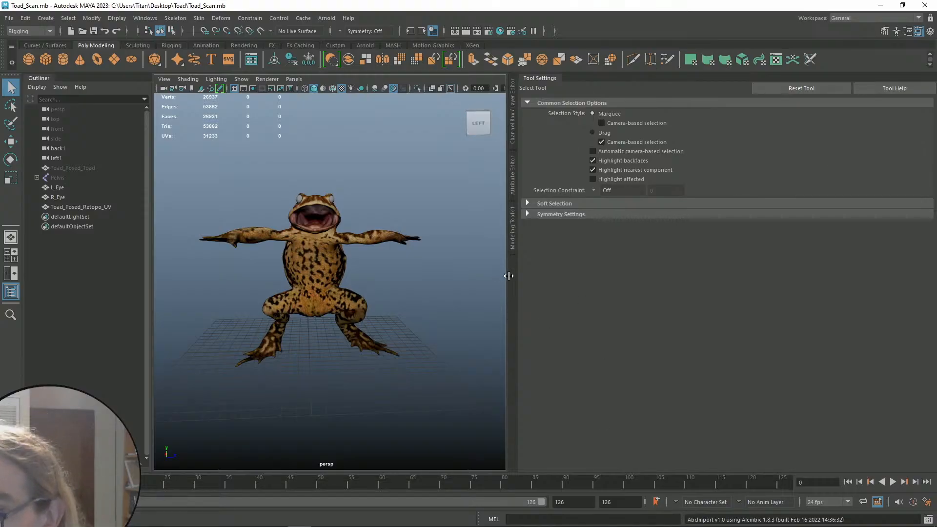
Widen the perspective viewport by narrowing the Tool Settings area, and frame the toad from the front
left_click_drag(508, 278, 656, 296)
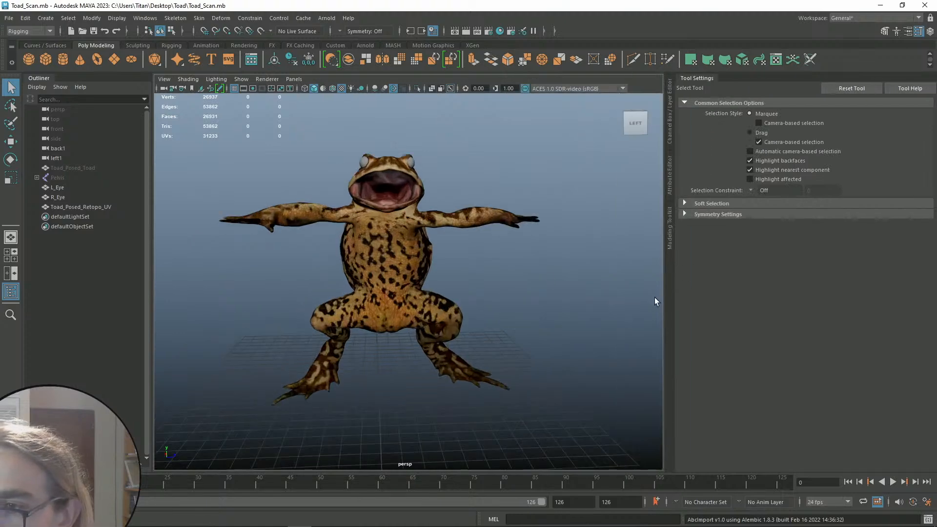
scroll(442, 274, "down", 3)
scroll(458, 261, "up", 1)
scroll(456, 260, "up", 4)
middle_click_drag(460, 303, 472, 342, "alt")
right_click_drag(463, 288, 430, 283, "alt")
left_click_drag(424, 264, 382, 268, "alt")
Select the Toad_Posed_Retopo_UV mesh and examine its wireframe over the whole body
left_click(383, 268)
mouse_move(471, 303)
left_mouse_down("alt")
mouse_move(508, 300)
mouse_move(492, 284)
mouse_move(446, 278)
mouse_move(298, 288)
mouse_move(445, 305)
mouse_move(528, 338)
mouse_move(497, 256)
mouse_move(476, 317)
left_mouse_up("alt")
scroll(419, 295, "up", 5)
scroll(465, 356, "down", 5)
scroll(412, 272, "up", 1)
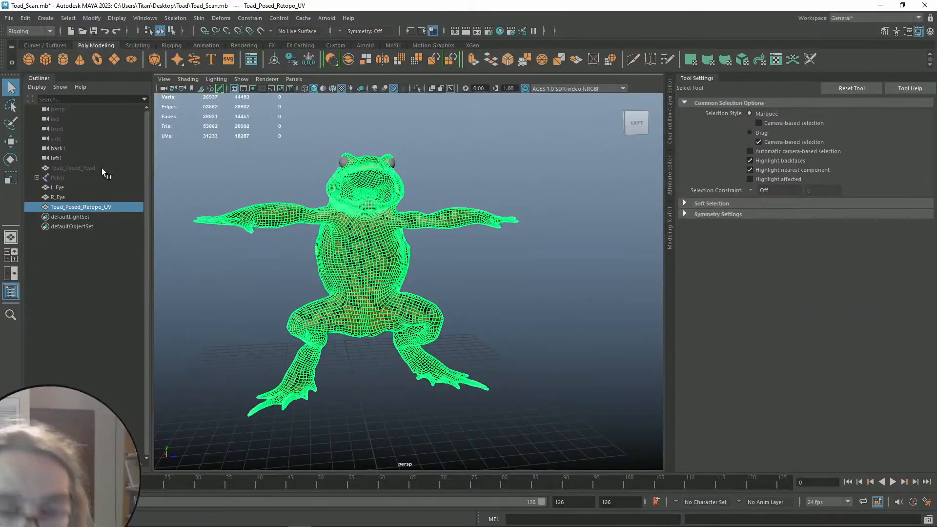
Hide Toad_Posed_Retopo_UV and show the original scan mesh Toad_Posed_Toad in its place
key("ctrl+h")
left_click(69, 166)
key("shift+h")
right_click_drag(372, 238, 366, 279, "alt")
key("f")
scroll(366, 273, "up", 5)
key("f")
Hide Toad_Posed_Toad, show Toad_Posed_Retopo_UV again and clear the selection
key("h")
left_click(73, 206)
key("h")
left_click(497, 272)
Examine the skin texture on the retopologized toad's belly and body up close
scroll(483, 274, "up", 5)
left_click_drag(483, 275, 458, 284, "alt")
scroll(447, 279, "down", 5)
scroll(351, 238, "up", 6)
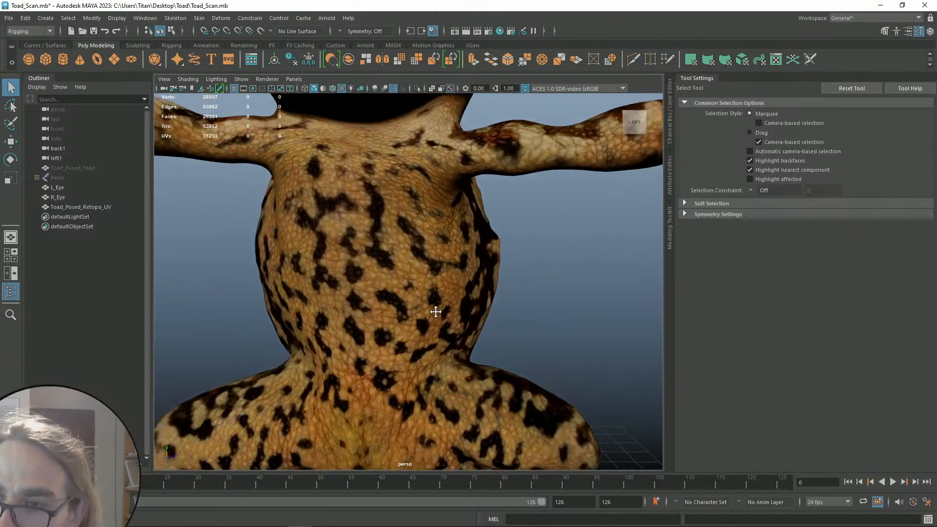
mouse_move(415, 230)
left_mouse_down("alt")
mouse_move(481, 261)
mouse_move(404, 245)
left_mouse_up("alt")
middle_click_drag(458, 269, 448, 247, "alt")
scroll(447, 247, "down", 5)
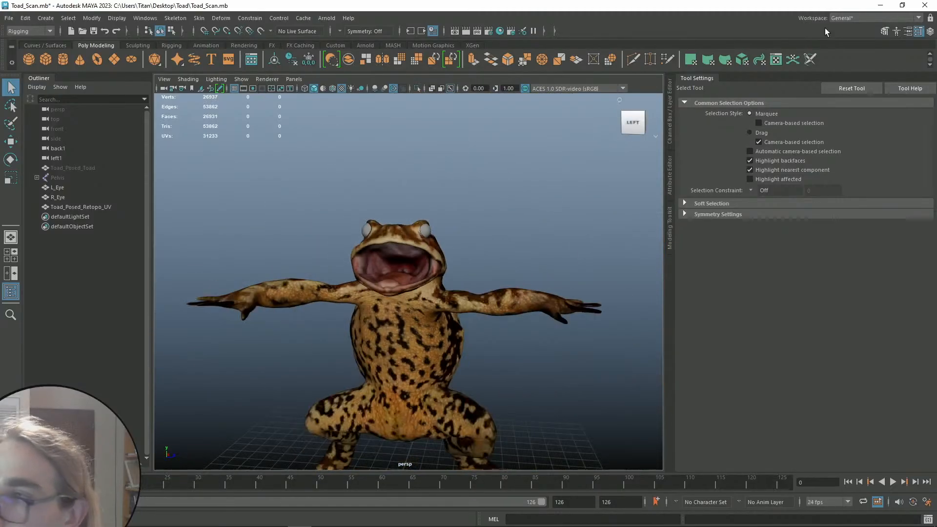
Minimize Maya, open the Toad folder on the desktop and view the original texture T_BC_Toad.jpg
left_click(881, 5)
double_click(55, 156)
left_click(496, 151)
key("Return")
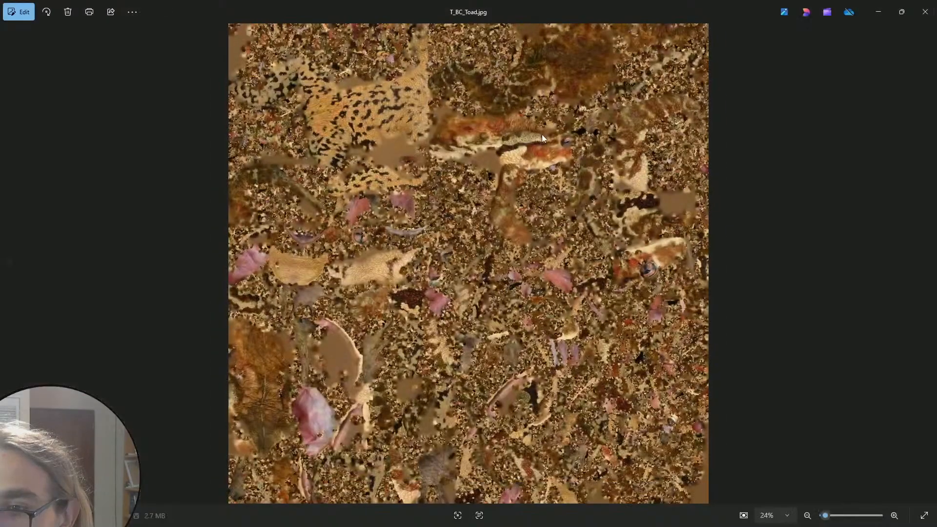
left_click(926, 12)
View the baked texture T_BC_Toad _Baked.png, close the image and folder, and switch back to Maya
double_click(495, 152)
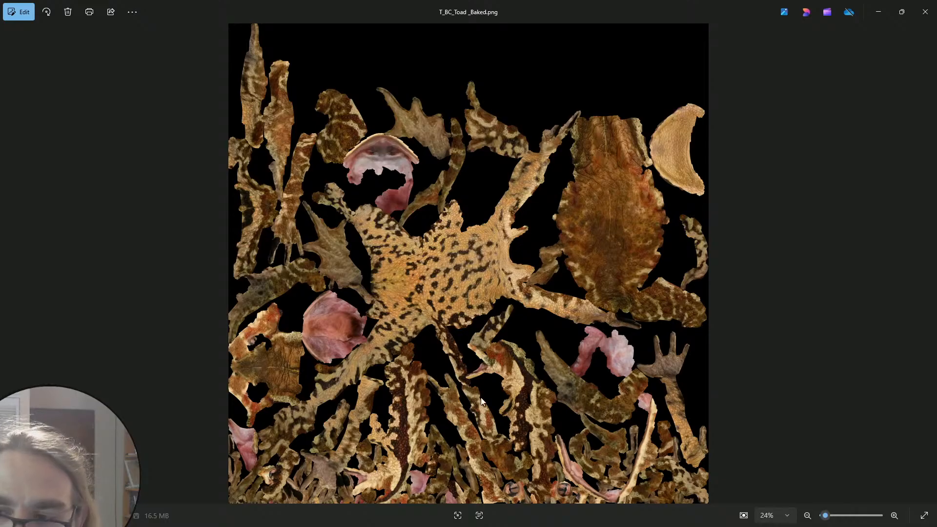
left_click(924, 12)
left_click(686, 86)
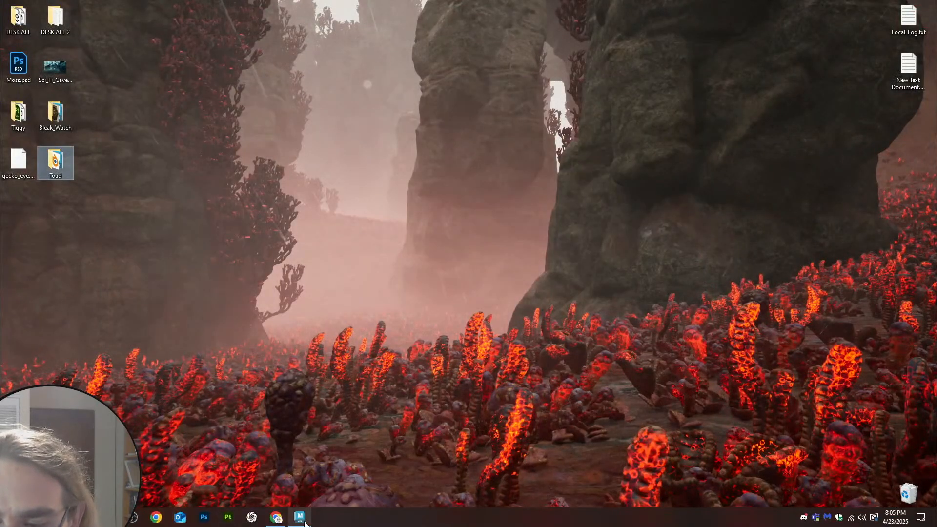
left_click(300, 521)
Unhide the Pelvis joint skeleton inside the toad and clear the selection
scroll(441, 281, "up", 6)
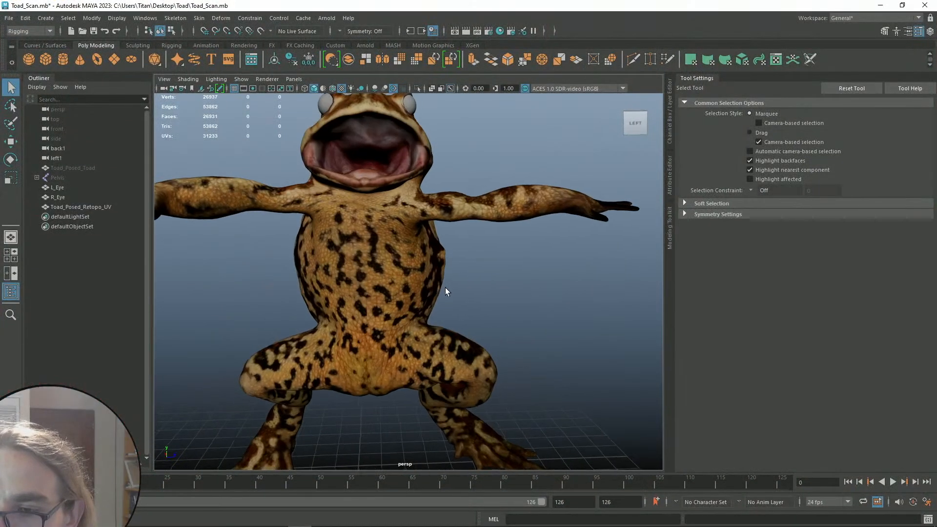
scroll(445, 291, "down", 4)
mouse_move(452, 274)
left_mouse_down("alt")
mouse_move(555, 278)
mouse_move(447, 274)
mouse_move(448, 317)
mouse_move(452, 275)
left_mouse_up("alt")
left_click(70, 177)
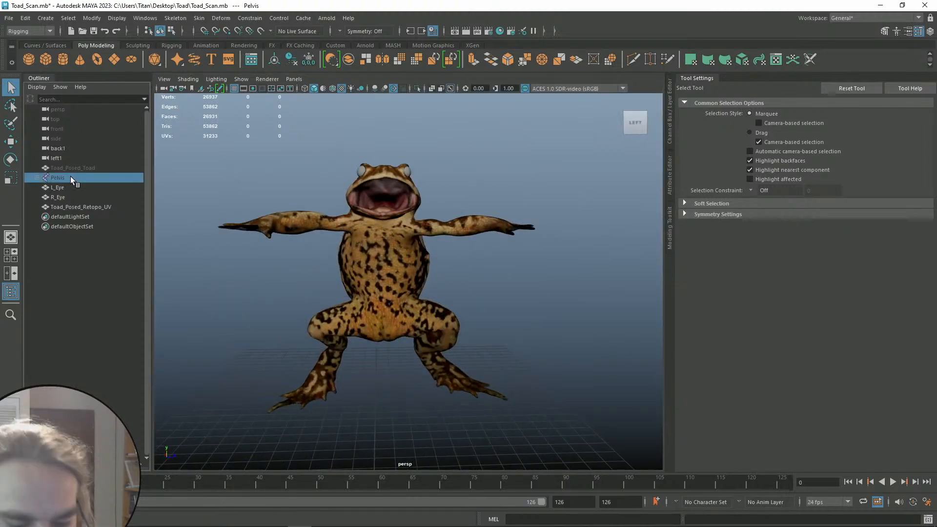
key("h")
left_click(466, 279)
left_click_drag(470, 279, 452, 281, "alt")
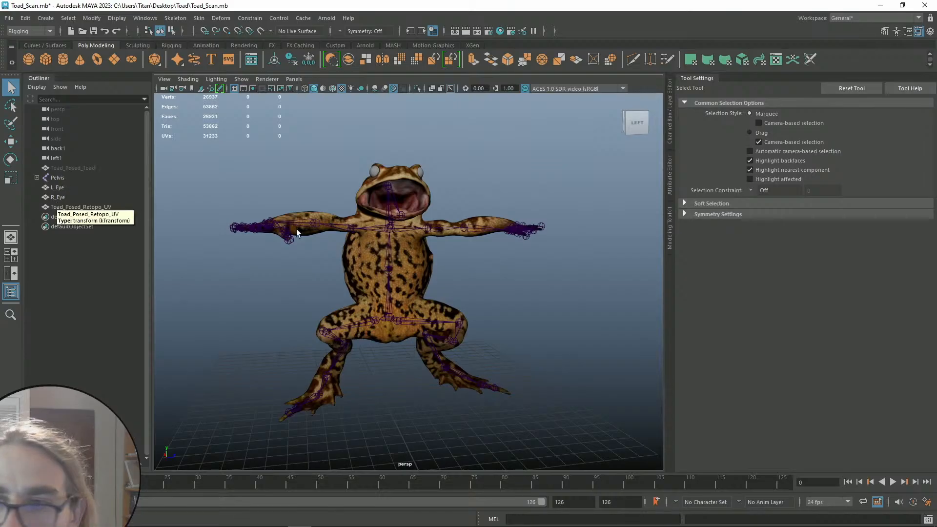
Examine the skeleton's joint placement along the toad's arms, spine, head and jaw from several angles
scroll(418, 177, "up", 3)
scroll(440, 200, "up", 3)
mouse_move(458, 224)
left_mouse_down("alt")
mouse_move(427, 224)
mouse_move(494, 222)
mouse_move(441, 222)
mouse_move(464, 223)
left_mouse_up("alt")
middle_click_drag(465, 223, 438, 195, "alt")
scroll(438, 195, "down", 5)
left_click_drag(438, 195, 464, 228, "alt")
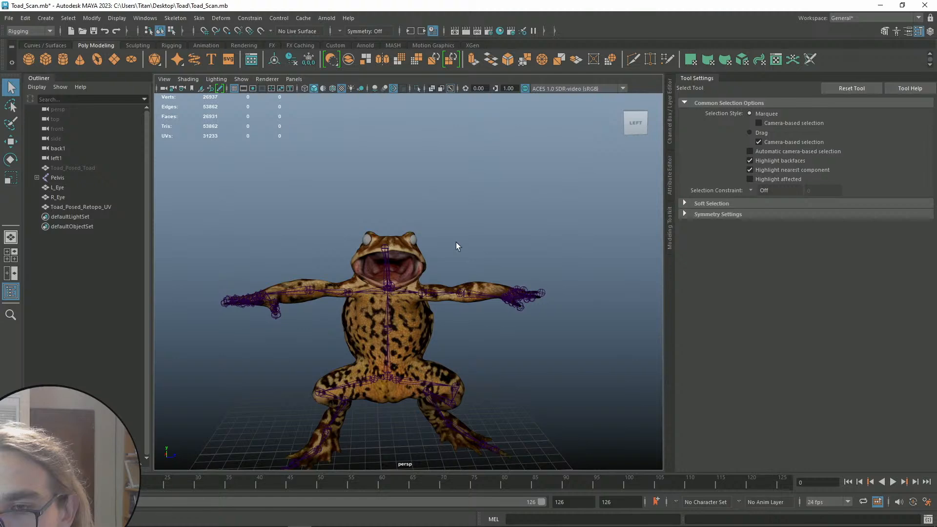
left_click_drag(375, 248, 468, 239, "alt")
middle_click_drag(468, 239, 441, 210, "alt")
right_click_drag(443, 211, 464, 216, "alt")
left_click_drag(464, 215, 350, 250, "alt")
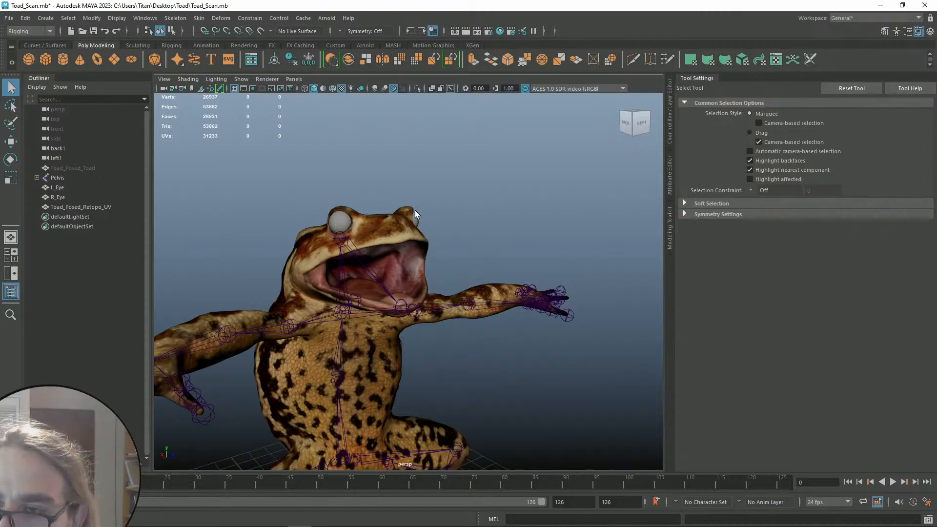
right_click_drag(420, 215, 441, 234, "alt")
left_click_drag(442, 235, 430, 192, "alt")
scroll(365, 180, "up", 3)
scroll(365, 180, "up", 2)
middle_click_drag(366, 186, 478, 247, "alt")
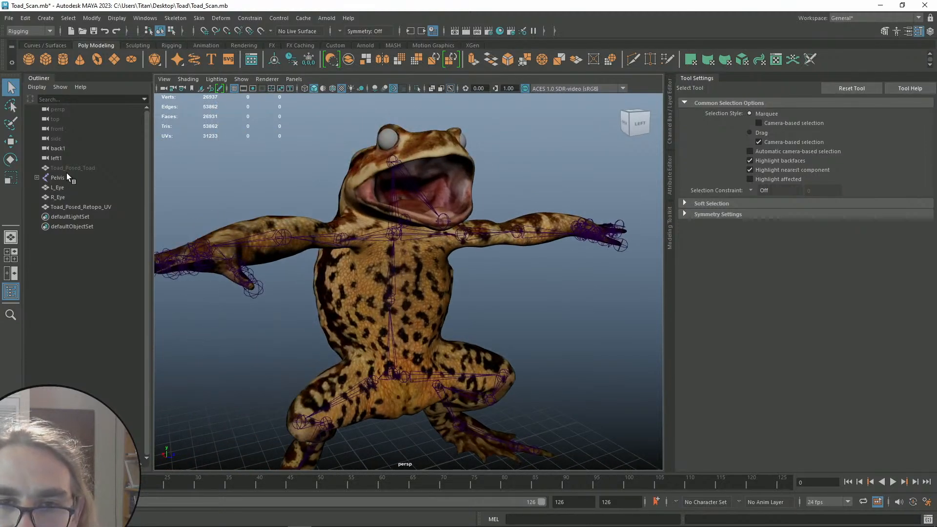
Bind the Toad_Posed_Retopo_UV mesh to the Pelvis skeleton with Bind Skin
left_click(66, 179)
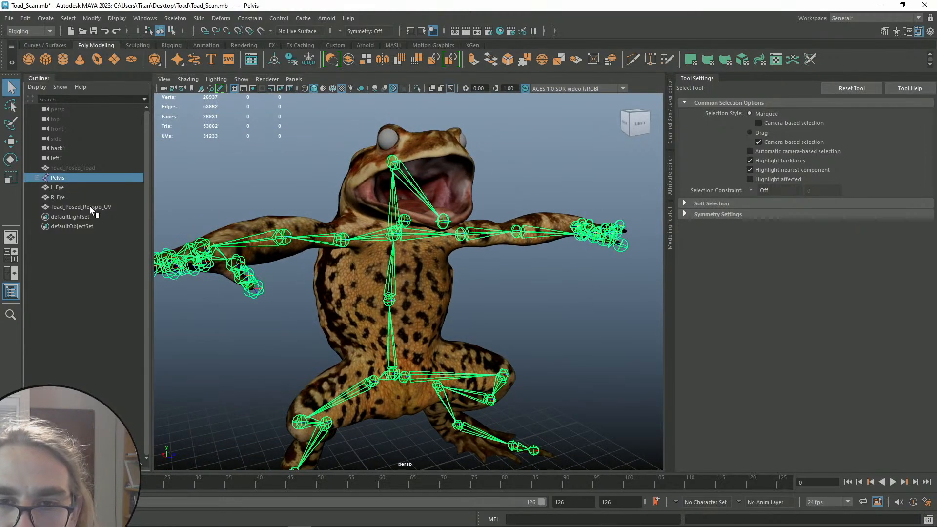
left_click(90, 207, "ctrl")
left_click(192, 22)
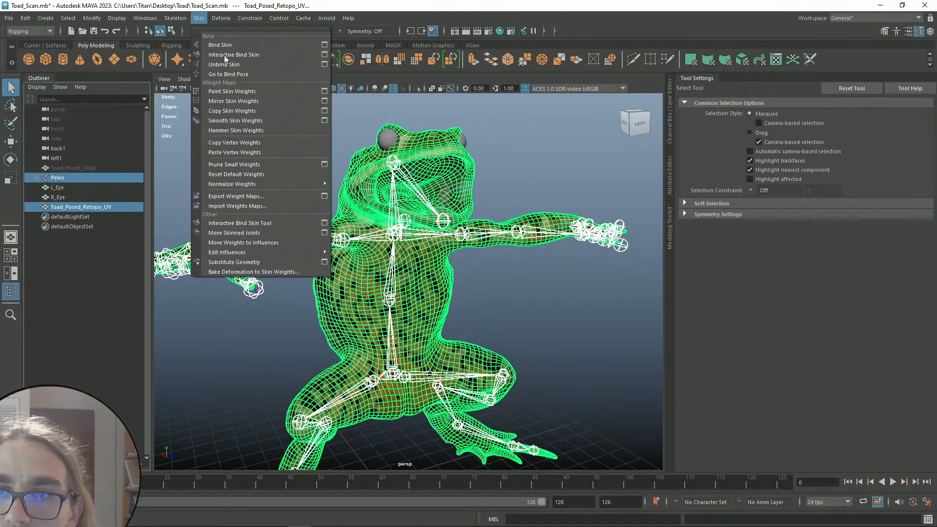
left_click(231, 43)
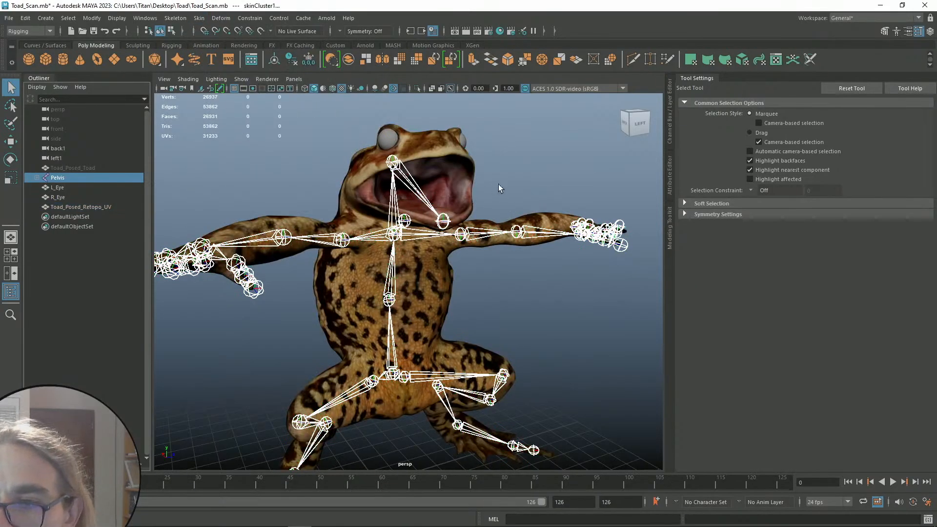
Try raising the Jaw joint with the Move tool to test the skin deformation, and undo the move
left_click(499, 184)
scroll(439, 189, "down", 4)
left_click_drag(420, 188, 444, 267, "alt")
scroll(389, 224, "up", 4)
scroll(423, 247, "up", 4)
scroll(444, 268, "down", 5)
left_click(441, 277)
left_click_drag(497, 293, 459, 302, "alt")
key("e")
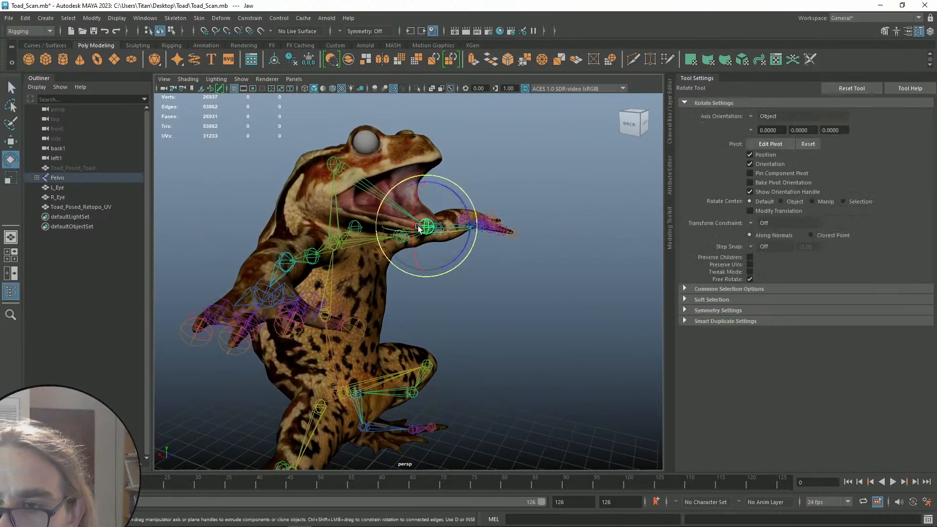
key("w")
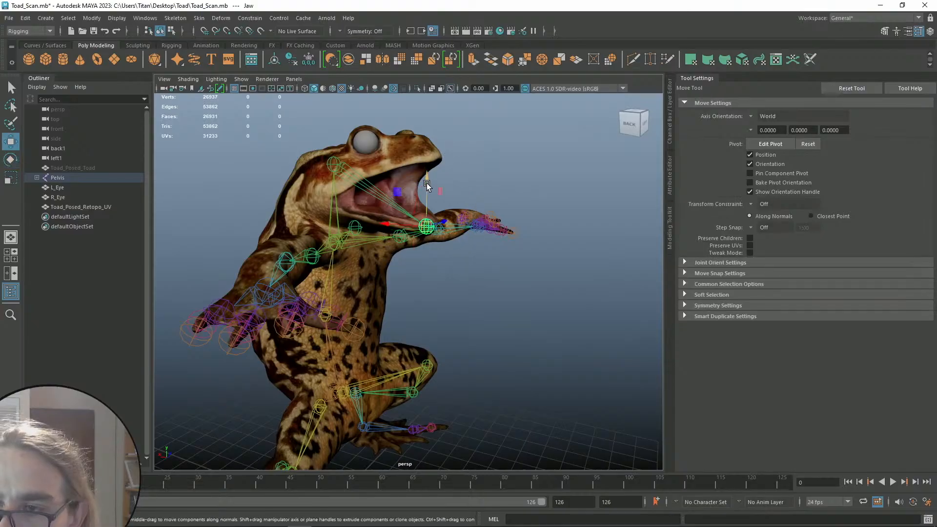
left_click_drag(428, 181, 428, 137)
key("ctrl+z")
Test the skin binding by rotating the Jaw joint and the Head joint
key("e")
left_click_drag(470, 213, 436, 210)
left_click(373, 185)
left_click_drag(369, 194, 463, 201)
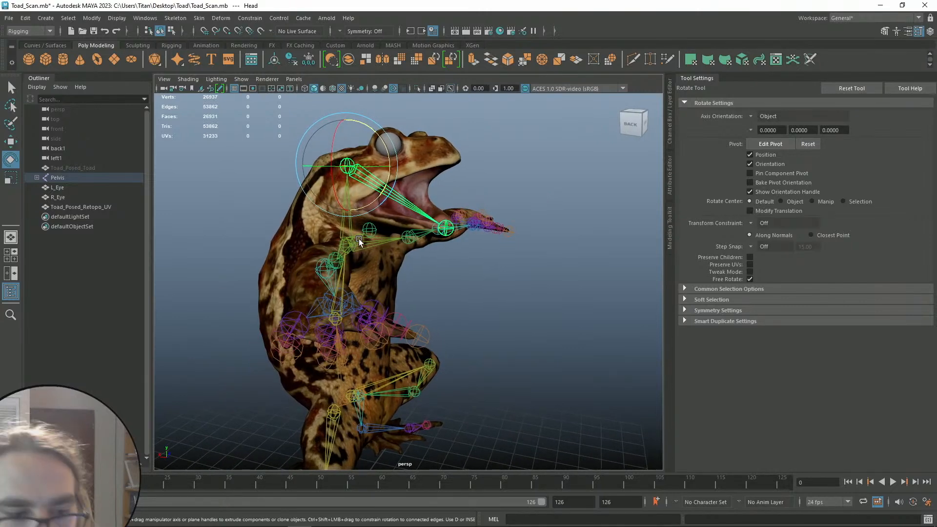
left_click_drag(478, 199, 458, 214, "alt")
key("q")
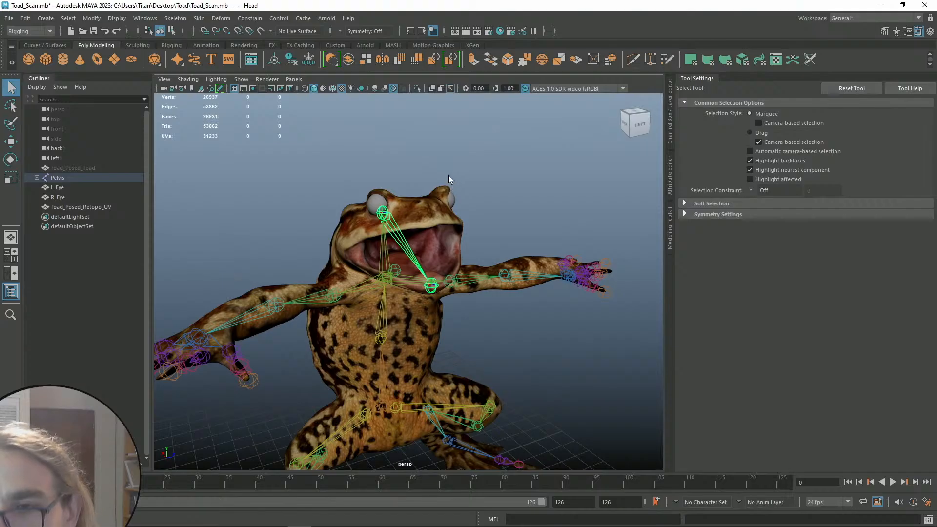
left_click_drag(453, 218, 470, 233, "alt")
Undo the test joint rotations and the skin binding of Toad_Posed_Retopo_UV
key("ctrl+z")
key("ctrl+z")
key("ctrl+z")
left_click(461, 204)
scroll(441, 222, "up", 5)
middle_click_drag(470, 232, 424, 232, "alt")
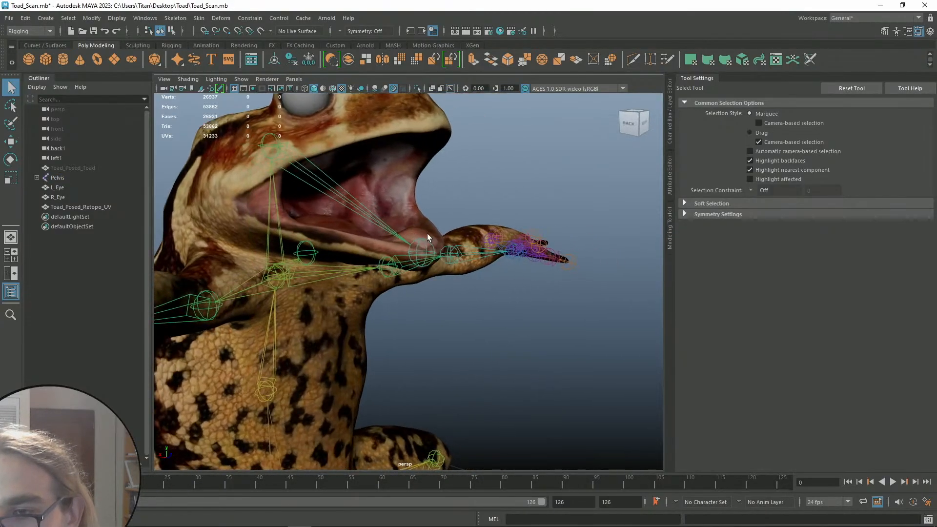
key("ctrl+z")
key("ctrl+z")
left_click(467, 202)
key("ctrl+z")
key("ctrl+z")
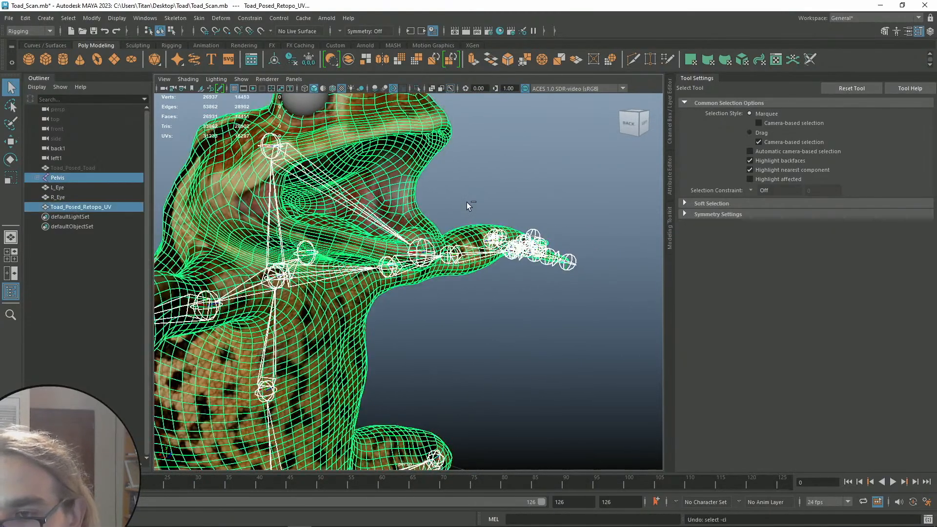
Expand the Pelvis hierarchy and reparent the Jaw joint from Head to Throat
left_click(467, 203)
scroll(461, 207, "down", 5)
left_click_drag(446, 224, 416, 213, "alt")
scroll(419, 236, "up", 5)
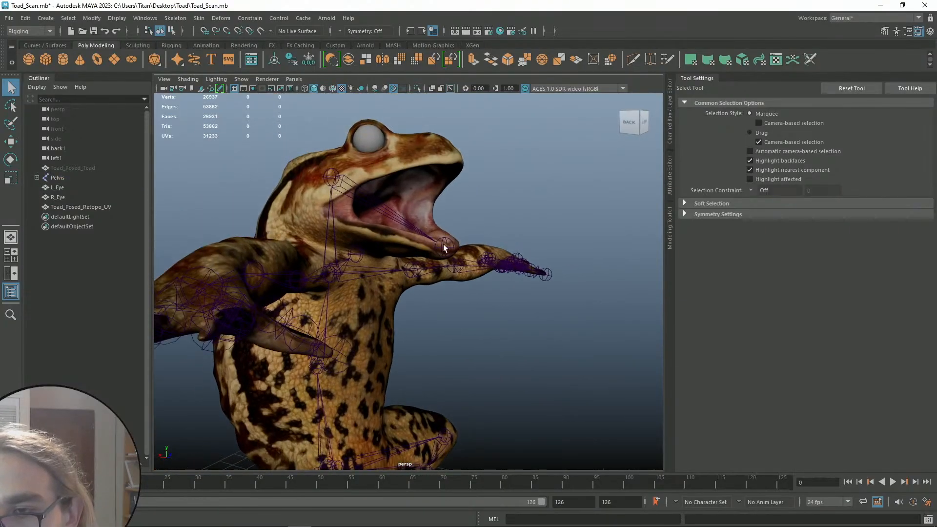
left_click(449, 239)
left_click_drag(477, 224, 358, 189, "alt")
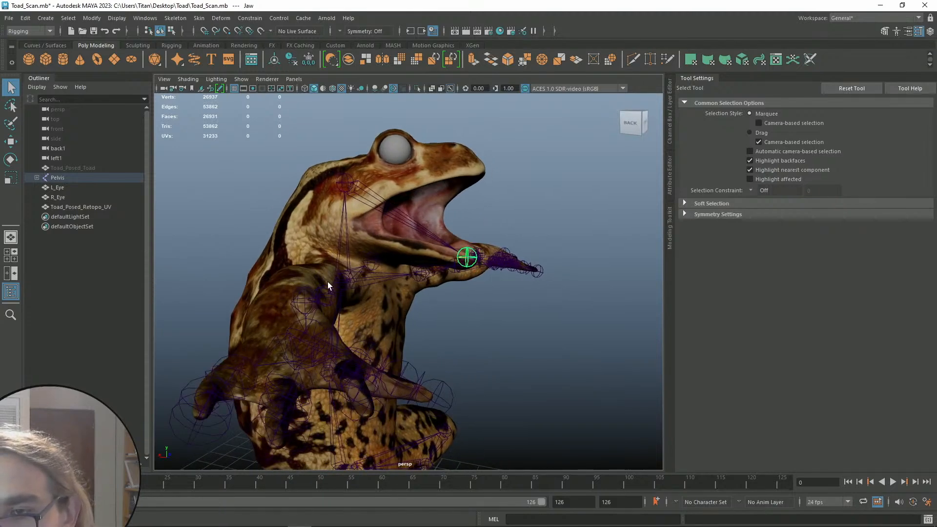
middle_click_drag(403, 197, 366, 149, "alt")
left_click_drag(414, 213, 388, 209, "alt")
left_click(37, 178, "shift")
scroll(105, 276, "down", 5)
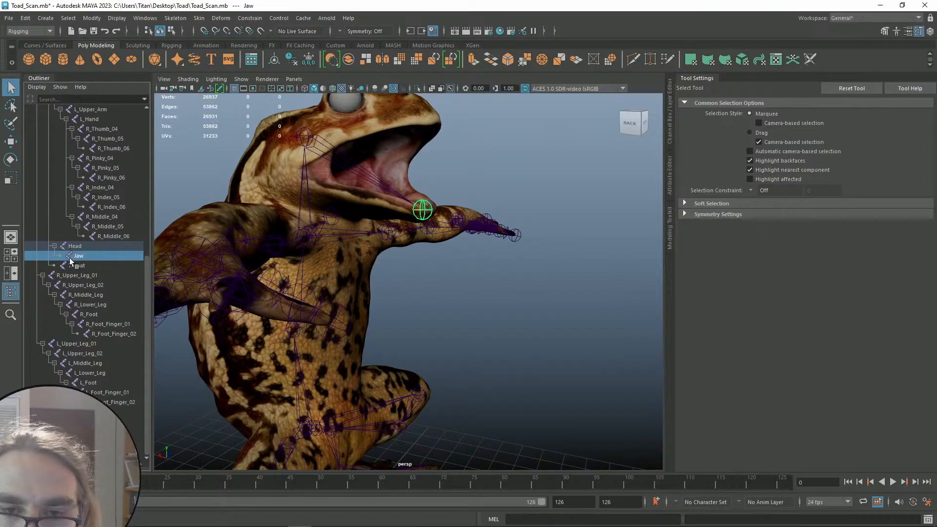
mouse_move(83, 262)
left_mouse_down()
mouse_move(91, 259)
mouse_move(85, 266)
left_mouse_up()
Try rotating the Throat joint to test the reparented jaw, and undo the rotation
left_click_drag(461, 190, 442, 204, "alt")
key("w")
left_click(332, 231)
key("e")
left_click_drag(395, 225, 385, 202)
key("ctrl+z")
left_click_drag(459, 192, 490, 190, "alt")
Select the Jaw and Throat joints in turn to check the new Throat-to-Jaw bone
key("q")
left_click(441, 186)
left_click(429, 212)
left_click(112, 256)
left_click(473, 176)
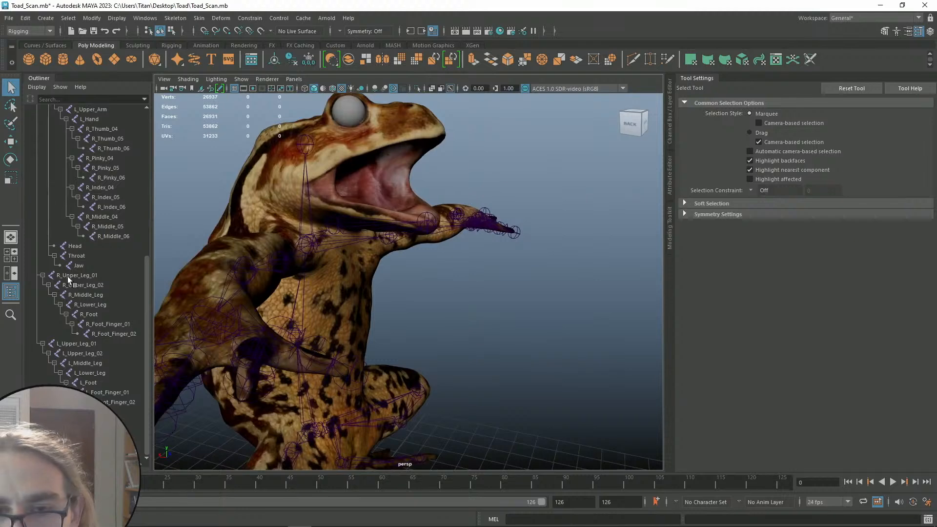
left_click(87, 258)
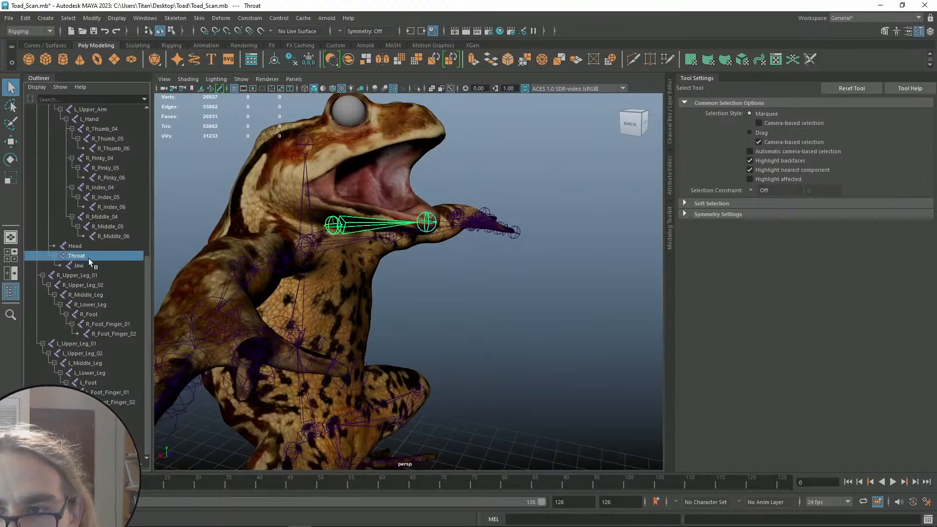
left_click_drag(465, 184, 447, 177, "alt")
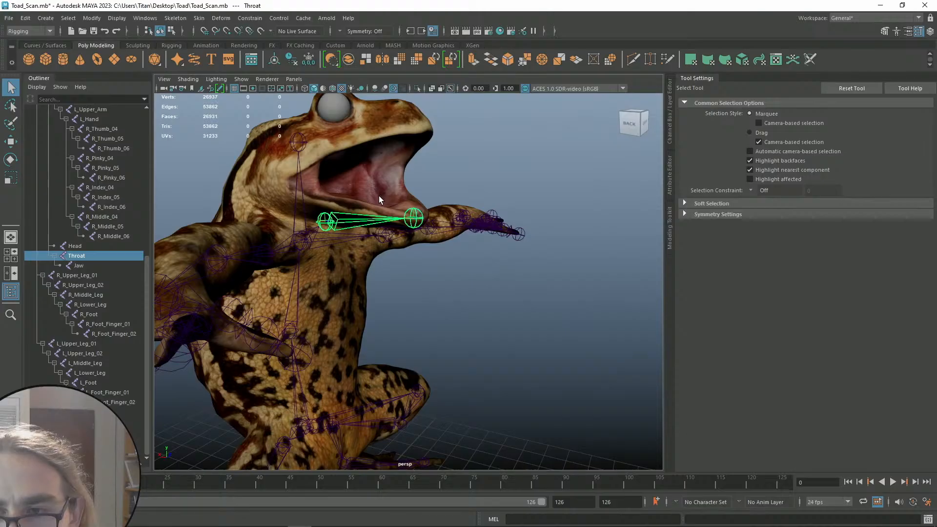
scroll(399, 201, "down", 5)
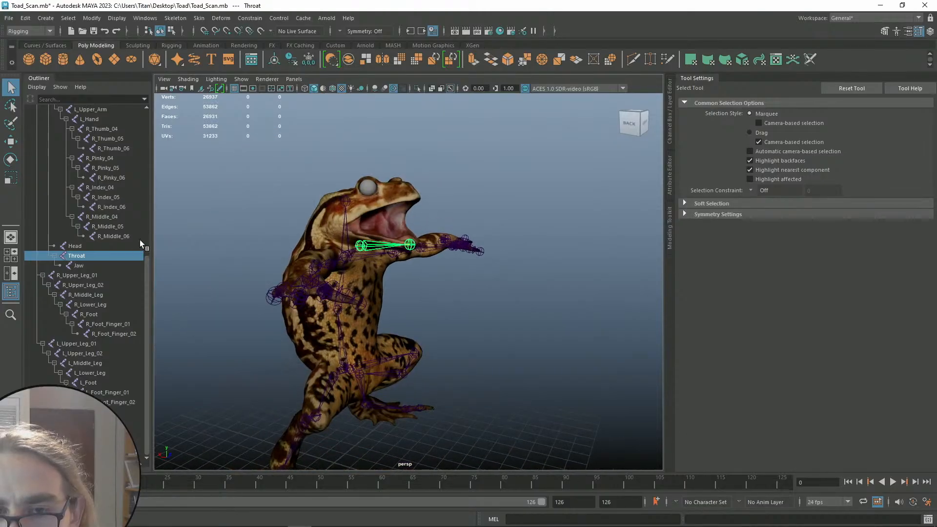
Try deleting the Jaw joint, undo the deletion and clear the selection
left_click(102, 265)
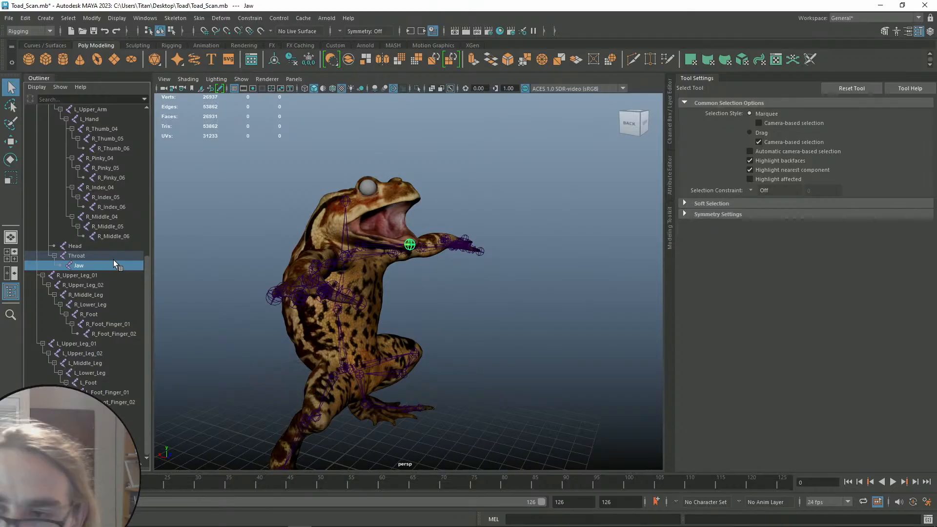
key("Delete")
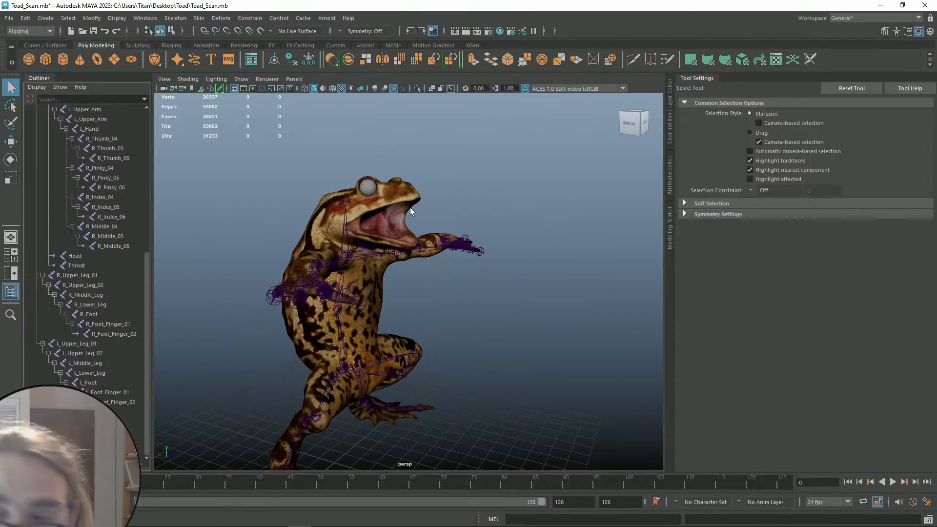
key("ctrl+z")
left_click(458, 209)
Select the Throat joint with the Rotate tool to check its rotation pivot, and clear the selection
scroll(440, 217, "up", 5)
left_click_drag(443, 208, 443, 220, "alt")
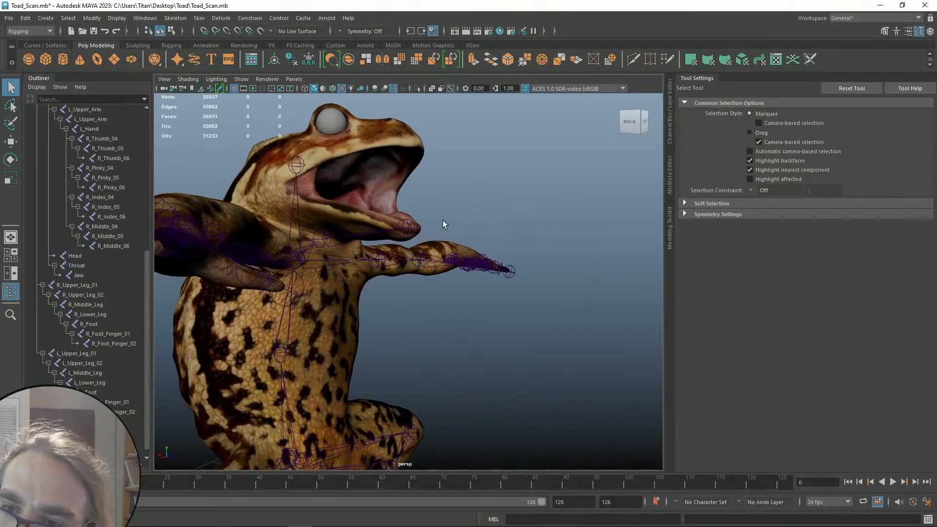
left_click(91, 265)
key("e")
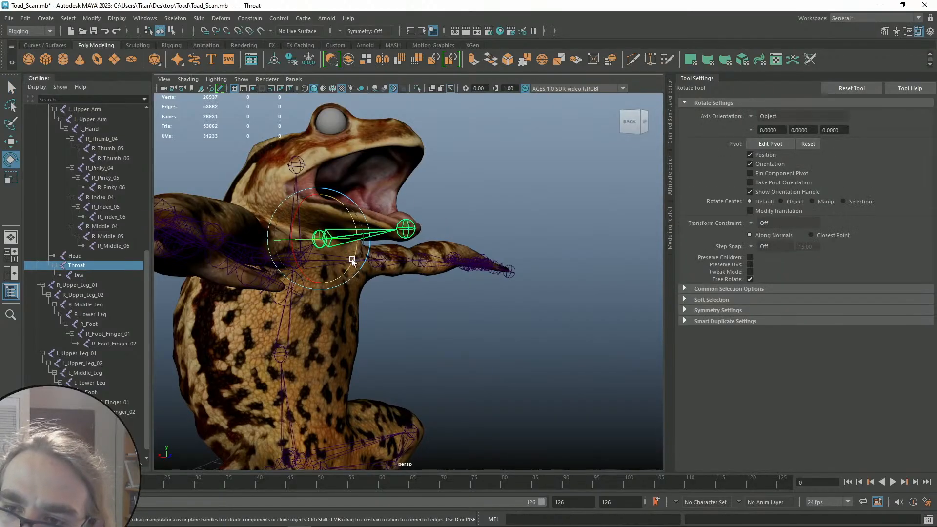
left_click(494, 190)
left_click_drag(494, 190, 430, 186, "alt")
Bind the Toad_Posed_Retopo_UV mesh to the Pelvis skeleton with Bind Skin
scroll(74, 219, "up", 10)
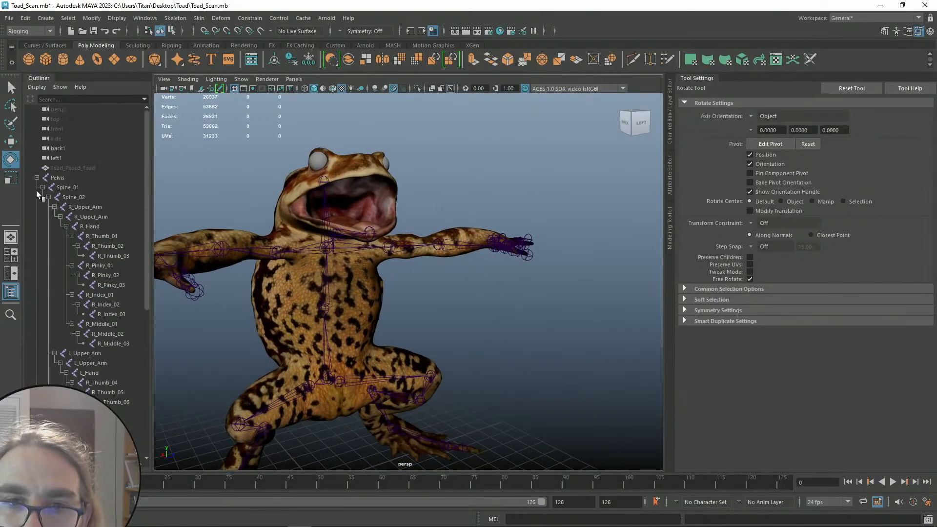
left_click(37, 178)
left_click(57, 177)
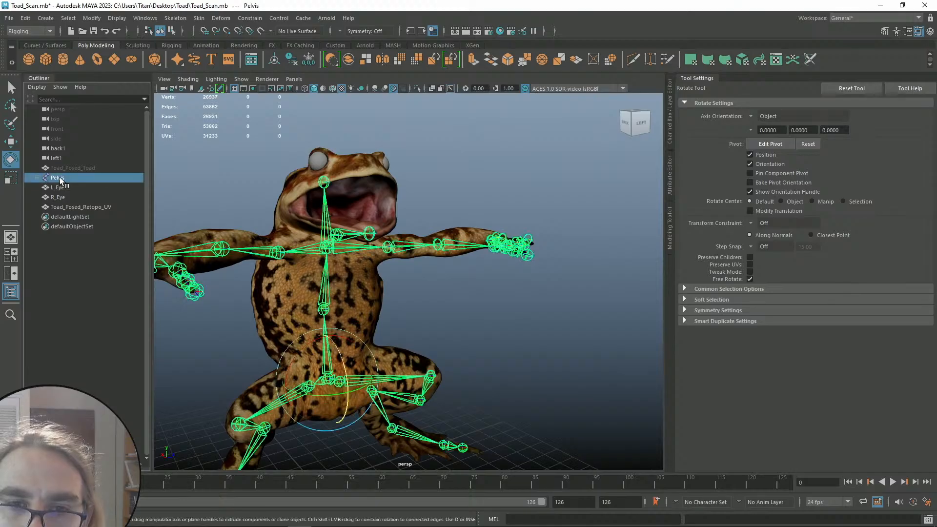
left_click(81, 207, "ctrl")
key("q")
left_click(175, 18)
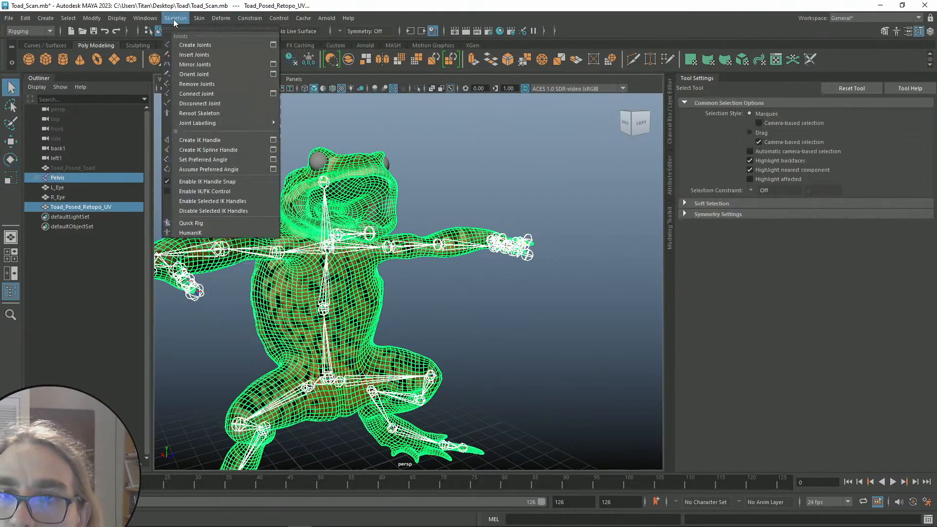
mouse_move(195, 21)
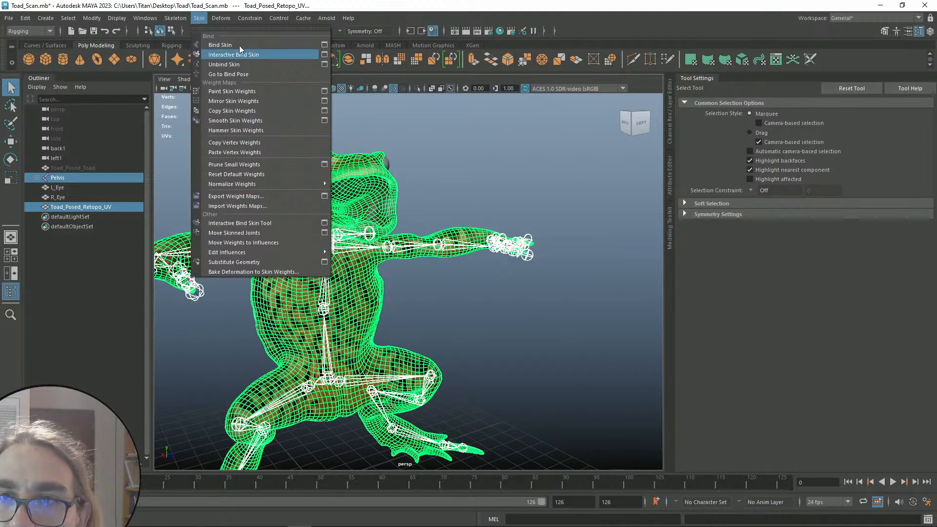
left_click(239, 44)
Try rotating a joint to test how the bound toad mesh deforms, undo the rotation and clear the selection
left_click_drag(400, 119, 441, 218, "alt")
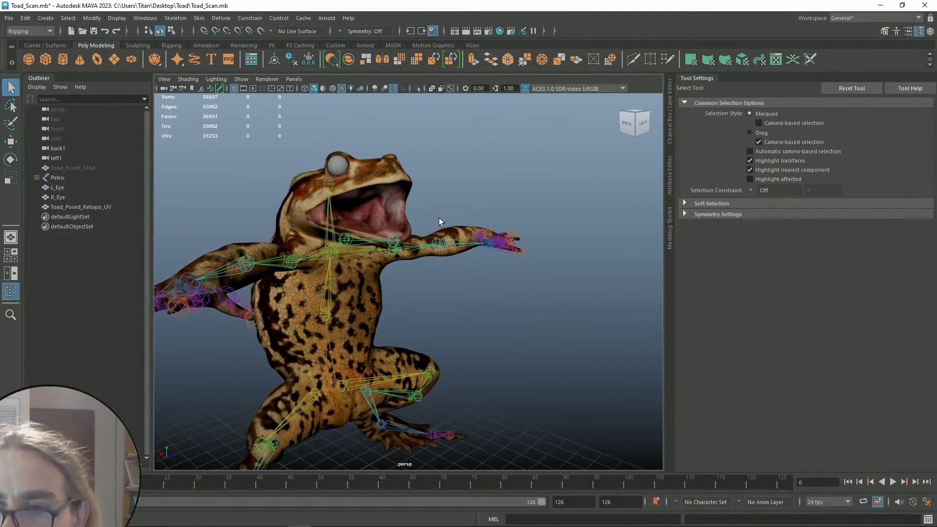
scroll(252, 183, "up", 5)
left_click(259, 183)
key("e")
left_click_drag(385, 205, 438, 202, "alt")
scroll(425, 229, "down", 5)
left_click_drag(411, 256, 397, 151)
key("q")
key("e")
key("ctrl+z")
key("q")
left_click(448, 190)
Try rotating the right shoulder's R_Upper_Arm joint to test the arm deformation, undo it and clear the selection
left_click_drag(439, 204, 347, 223, "alt")
right_click_drag(347, 223, 447, 212, "alt")
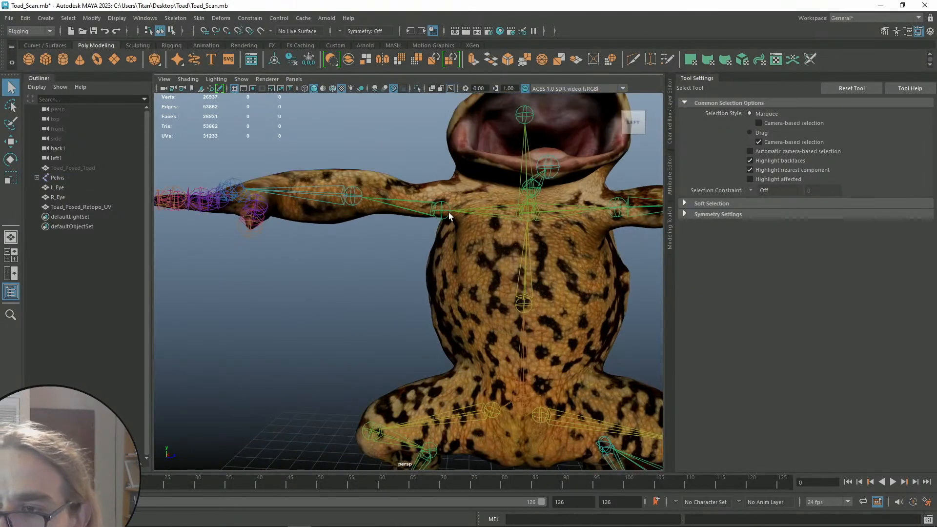
left_click(447, 212)
left_click_drag(447, 213, 405, 198, "alt")
key("e")
key("ctrl+z")
key("q")
key("q")
left_click(364, 162)
left_click_drag(364, 163, 427, 204, "alt")
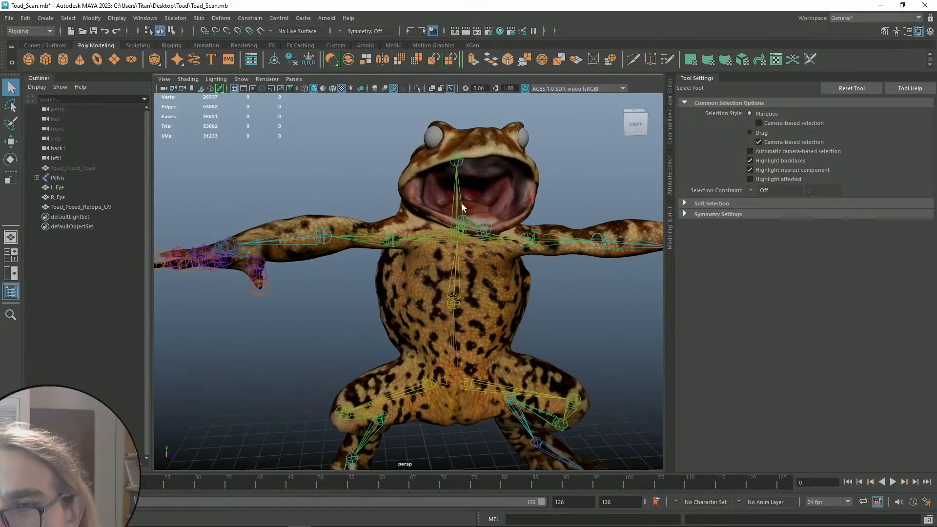
Undo the last selection changes and unbind the skin from the Toad_Posed_Retopo_UV mesh
key("ctrl+z")
key("ctrl+z")
key("ctrl+z")
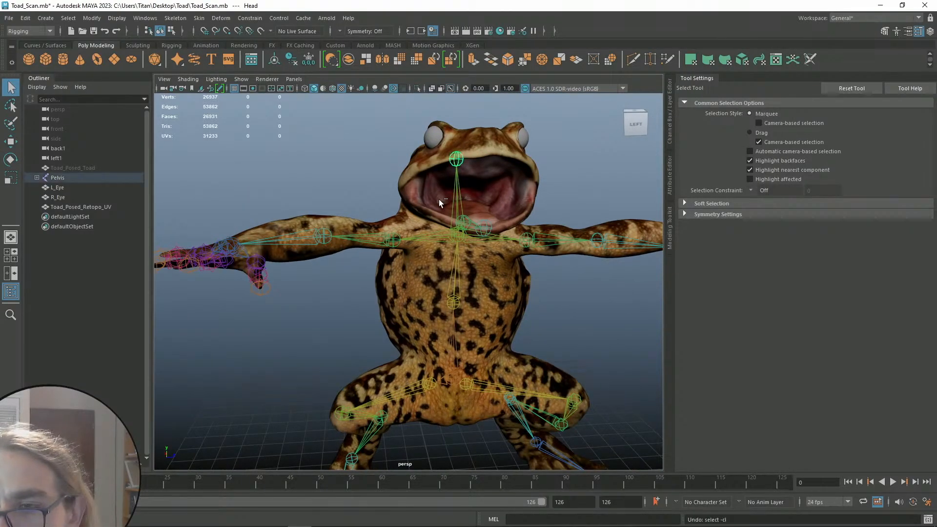
left_click(69, 177)
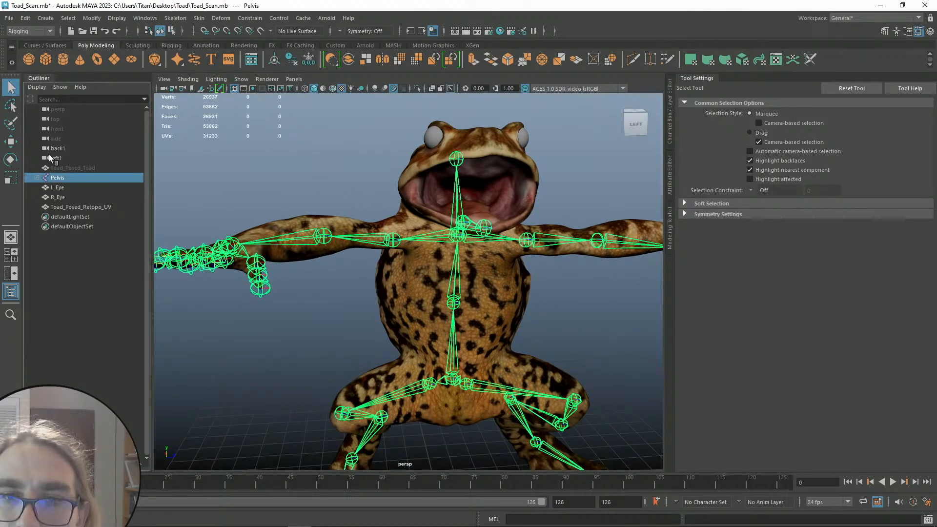
left_click(75, 206)
left_click(188, 17)
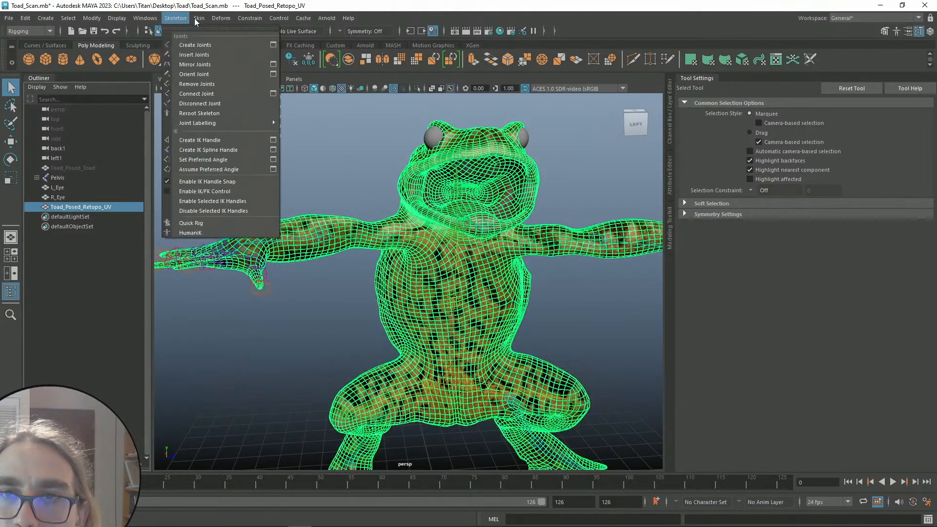
mouse_move(199, 18)
left_click(224, 64)
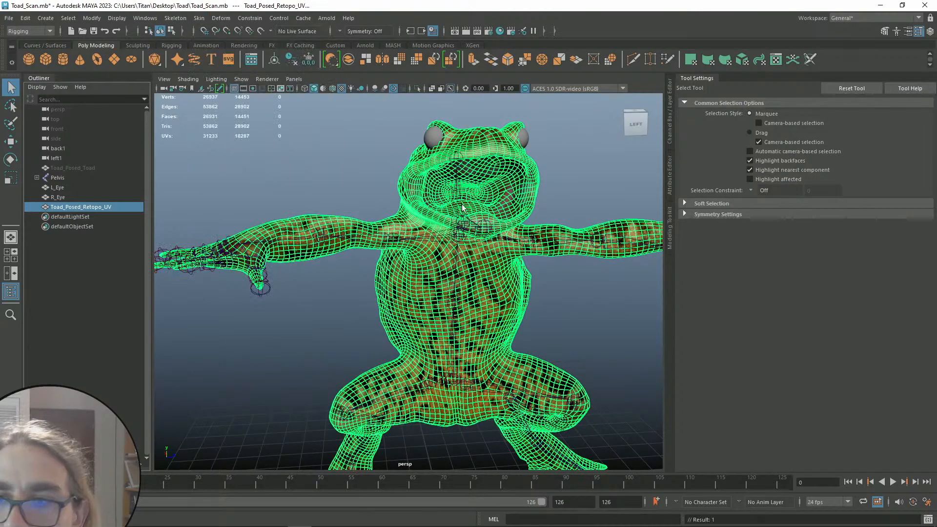
Select the second R_Upper_Arm joint at the right elbow, expand the Pelvis hierarchy and collapse that joint's children in a widened Outliner
left_click(353, 221)
key("w")
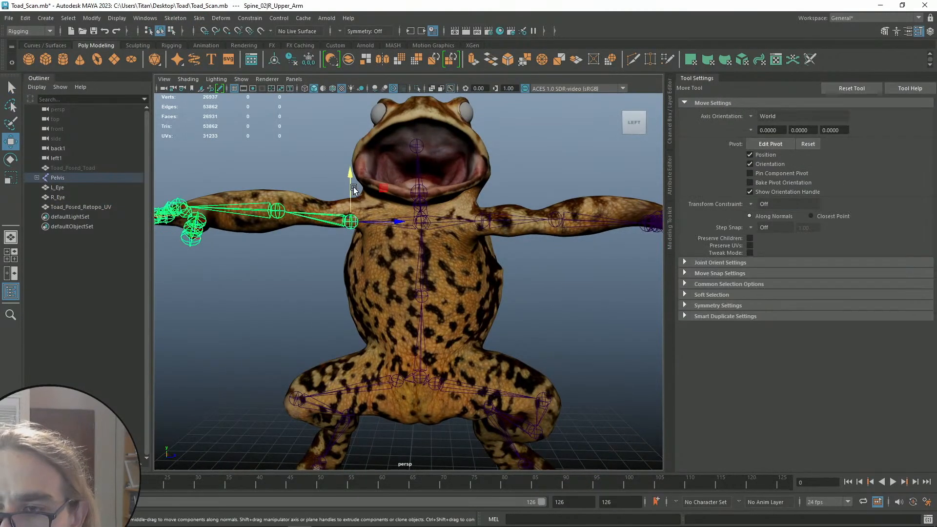
left_click_drag(333, 182, 406, 166, "alt")
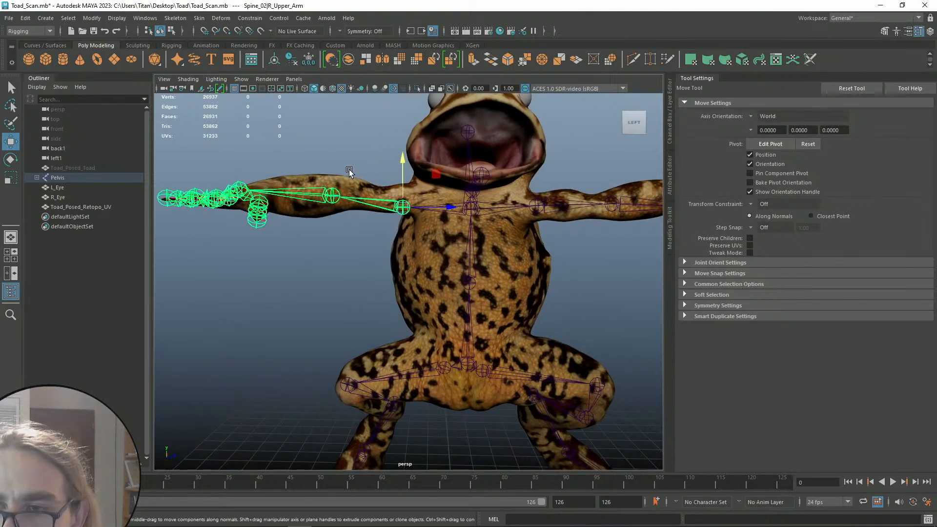
left_click(335, 195)
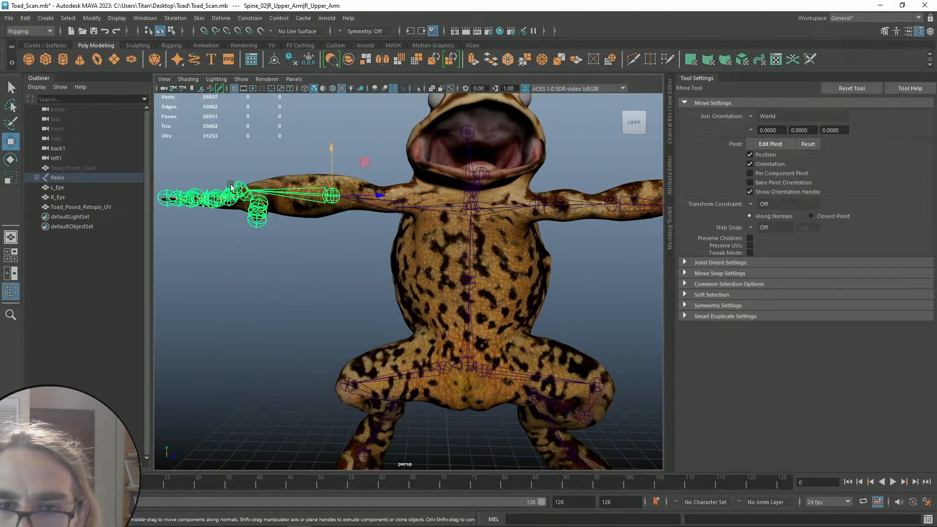
left_click(37, 178, "shift")
left_click(61, 218)
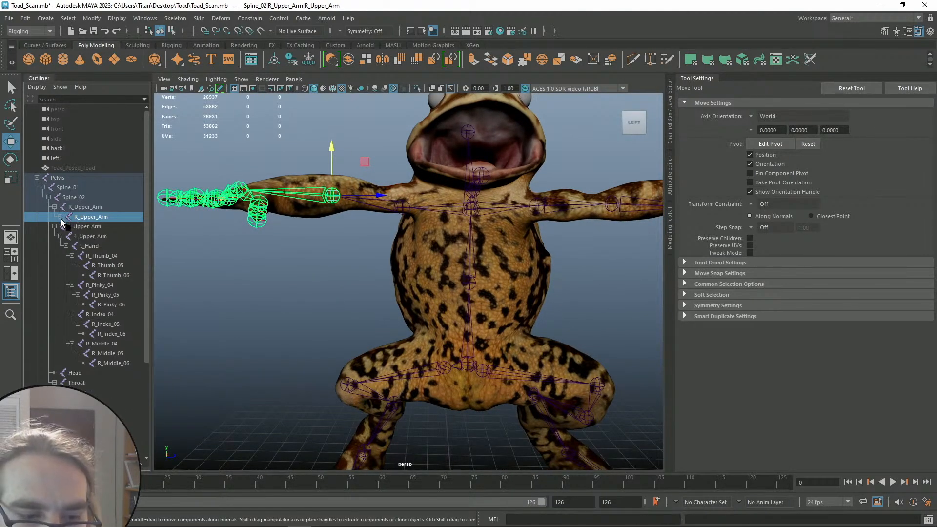
middle_click_drag(352, 209, 342, 242, "alt")
scroll(346, 236, "up", 2)
left_click_drag(350, 229, 269, 254, "alt")
scroll(357, 210, "down", 3)
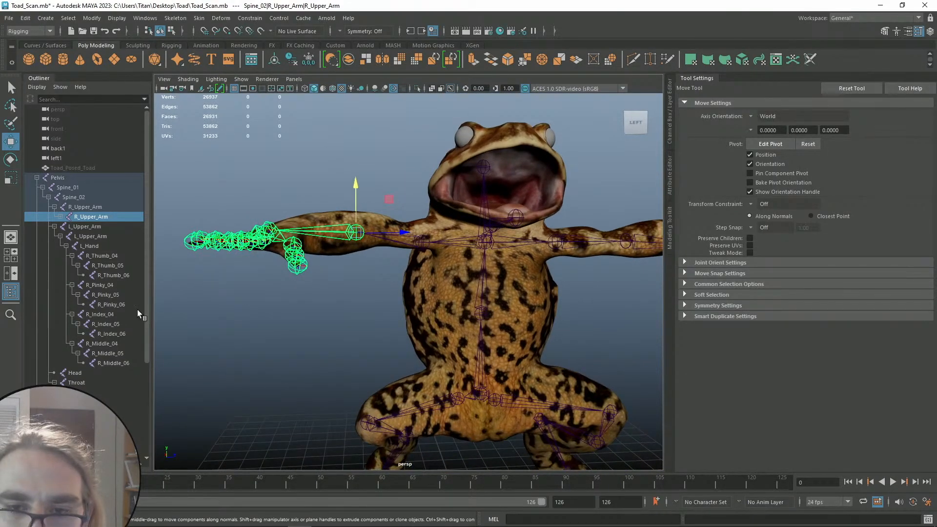
left_click_drag(153, 303, 170, 302)
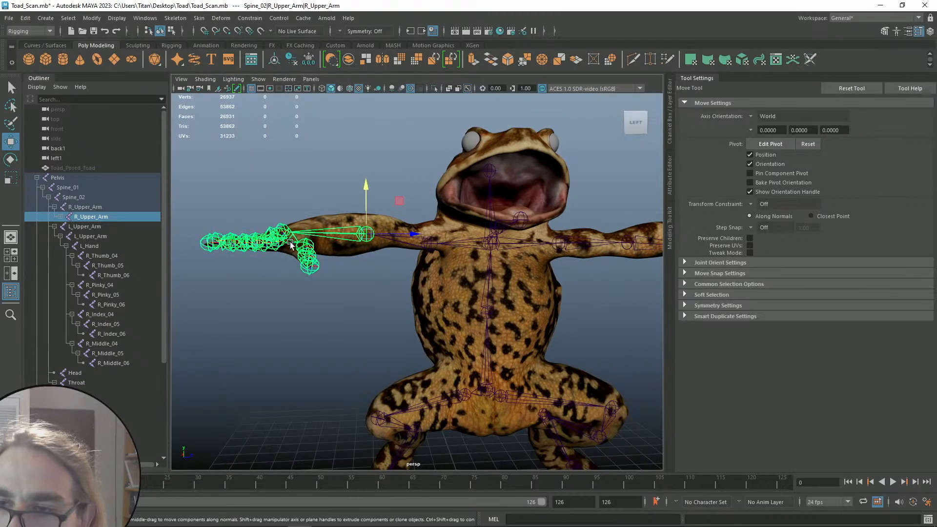
Try parenting the elbow's R_Upper_Arm joint under Toad_Posed_Toad, and undo the reparenting
left_click_drag(92, 218, 70, 167)
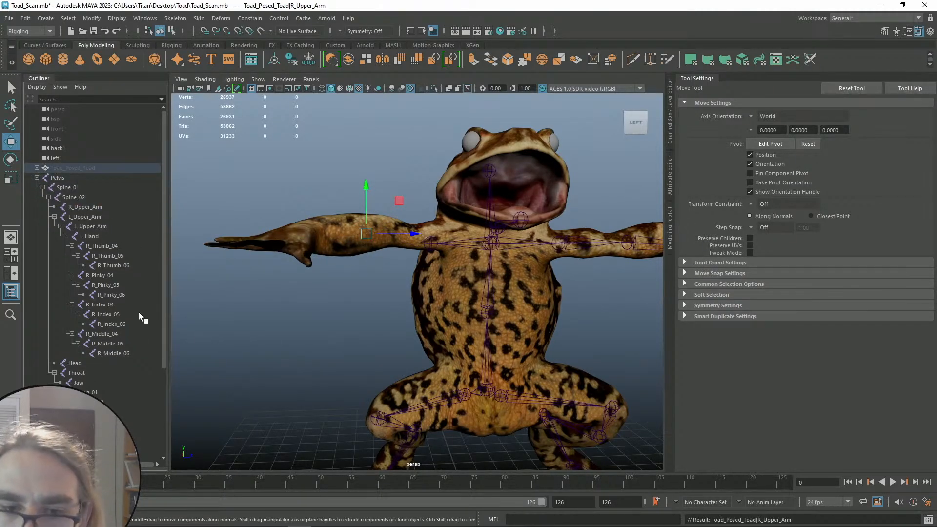
key("g")
left_click_drag(376, 265, 190, 240, "alt")
key("p")
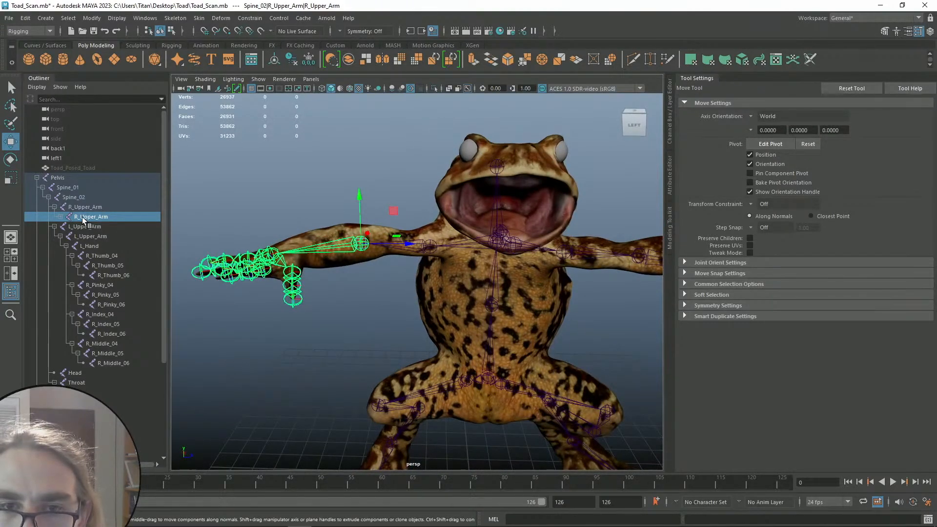
Reparent the elbow's R_Upper_Arm joint directly under Pelvis and select the shoulder's R_Upper_Arm joint to check the separated arm
middle_click_drag(86, 218, 65, 177)
left_click_drag(366, 186, 364, 177, "alt")
middle_click_drag(339, 178, 257, 178, "alt")
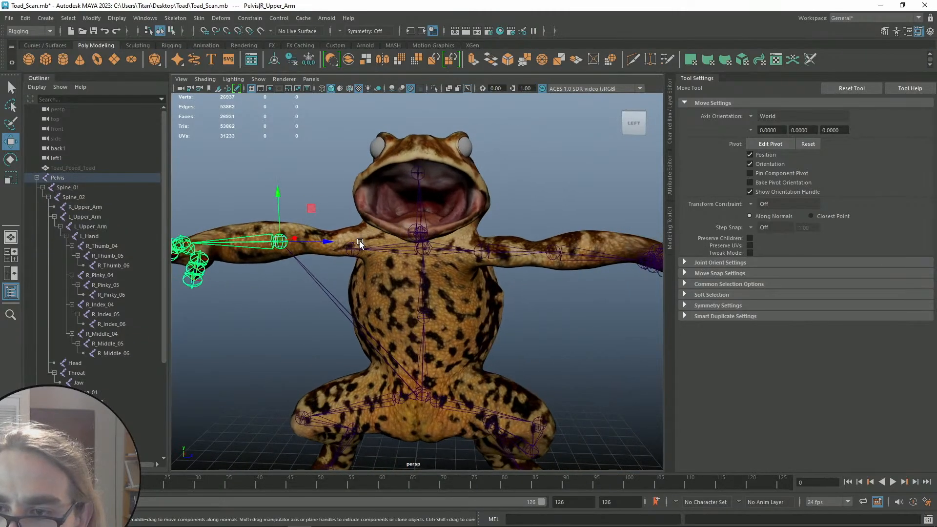
left_click(362, 240)
left_click_drag(352, 203, 286, 206)
key("q")
left_click_drag(406, 189, 361, 203, "alt")
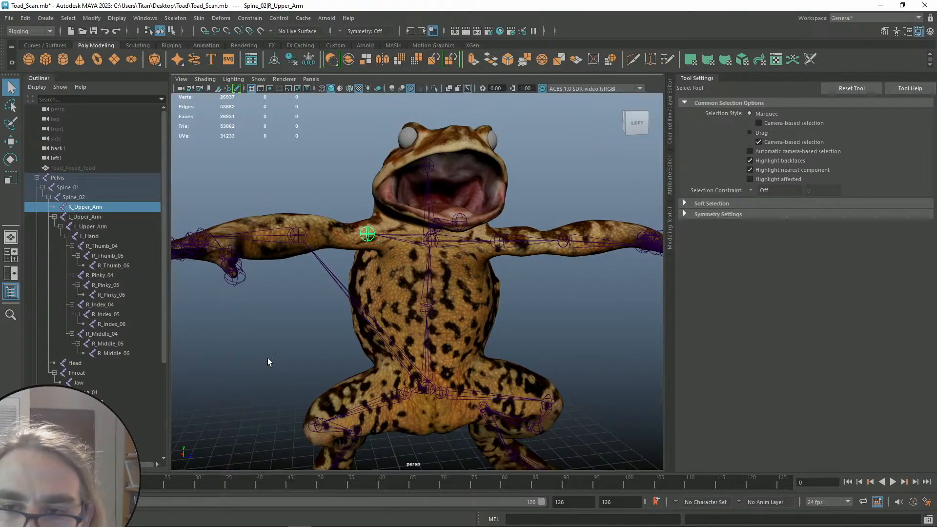
Examine the Pelvis hierarchy in the viewport and Outliner to locate the detached R_Upper_Arm joint and its new parent
left_click(428, 389)
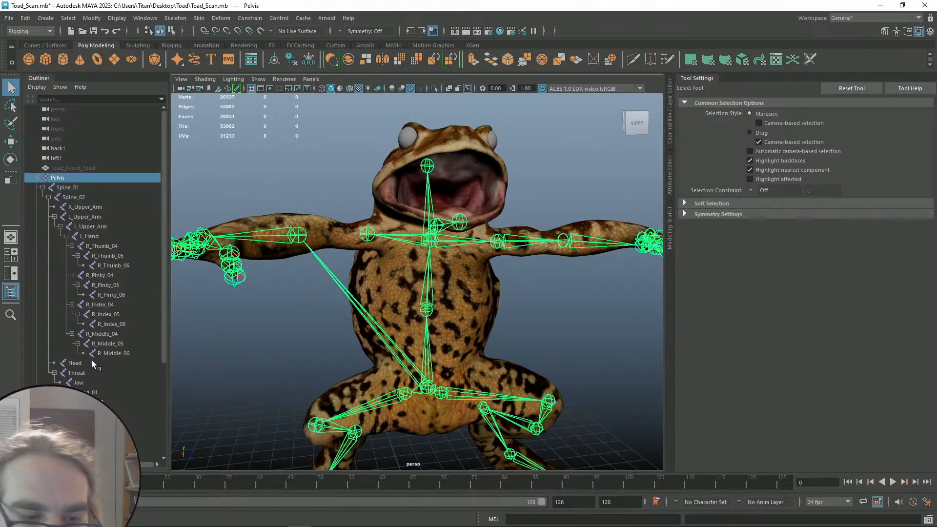
left_click(96, 334)
left_click(332, 274)
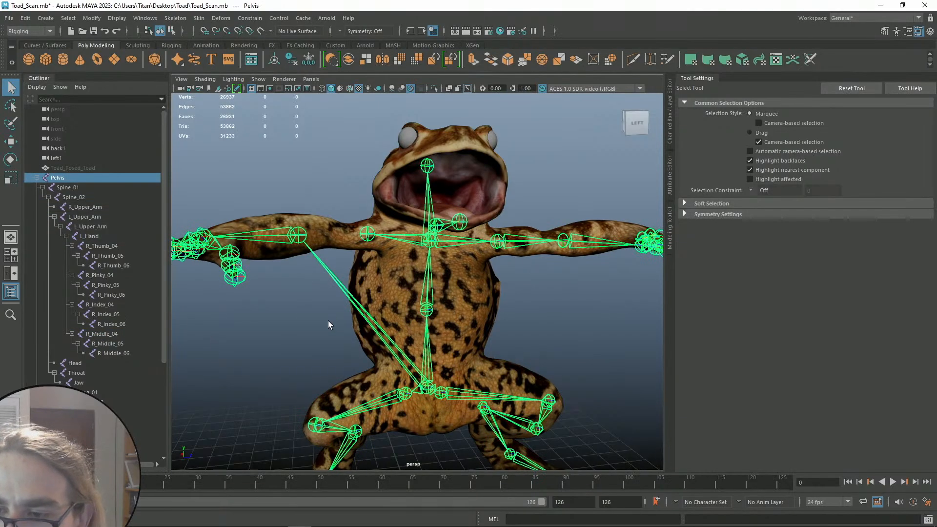
middle_click_drag(316, 321, 296, 280, "alt")
scroll(127, 371, "down", 5)
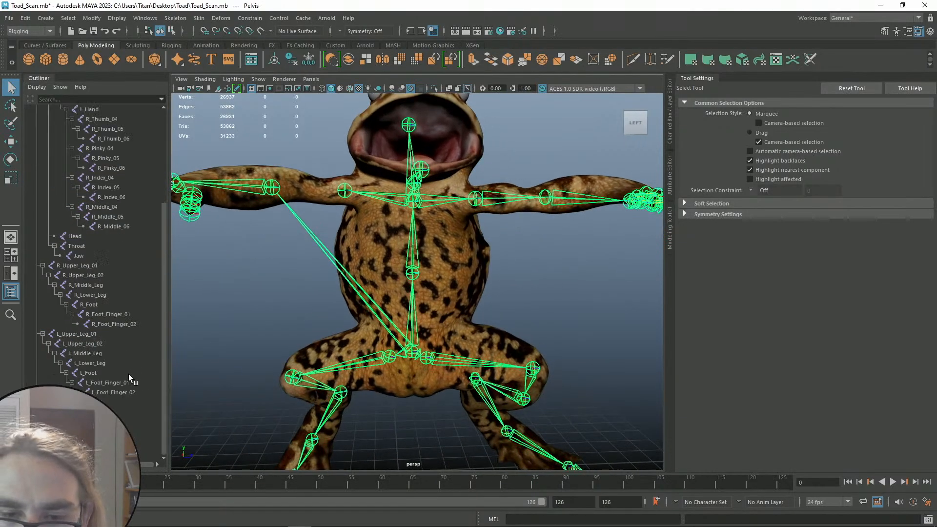
scroll(89, 303, "up", 5)
left_click(114, 353)
left_click(112, 343)
left_click(320, 248)
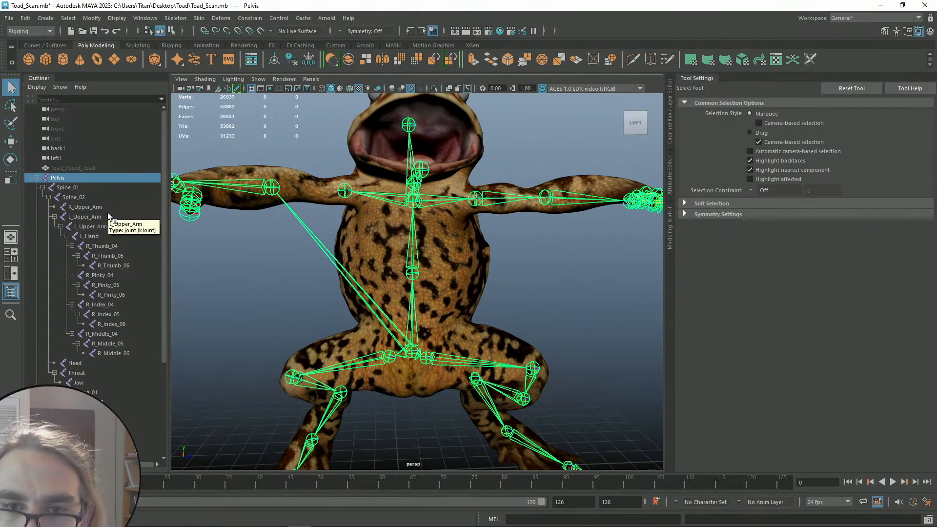
left_click(247, 192)
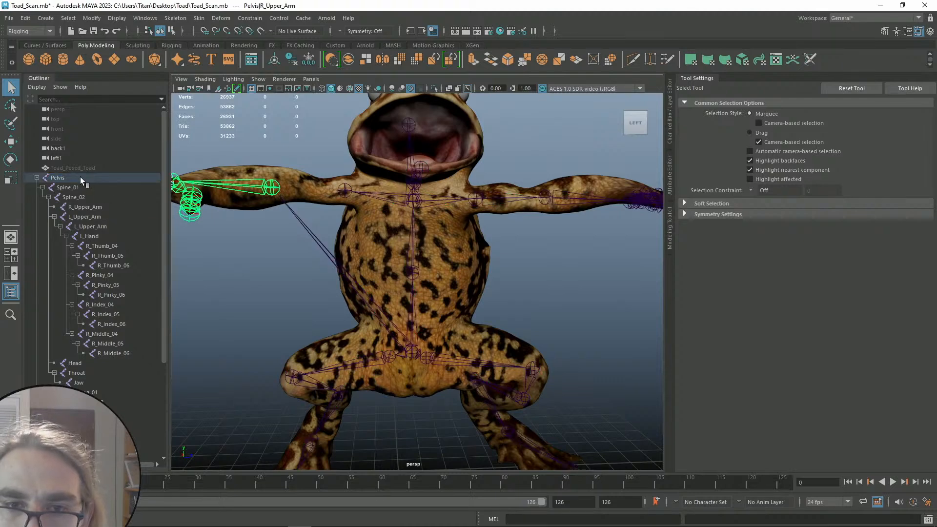
scroll(122, 329, "down", 4)
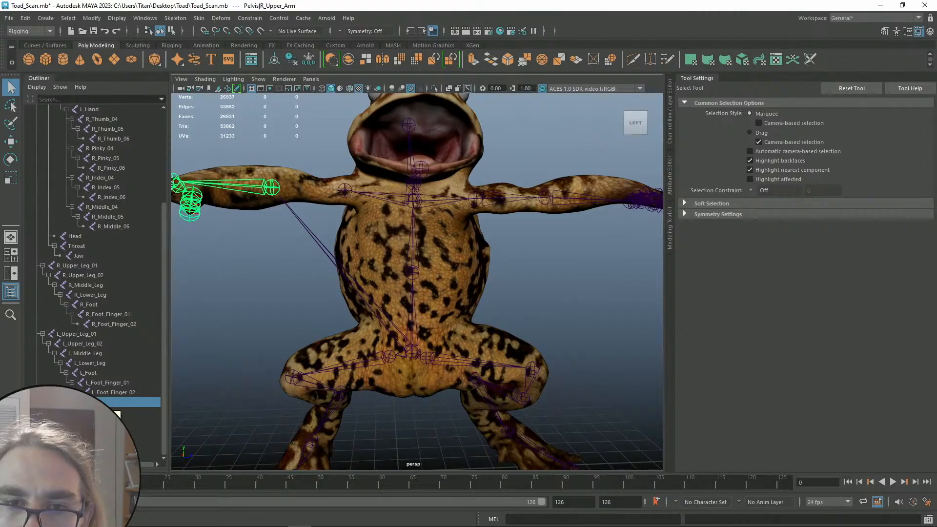
scroll(90, 255, "up", 3)
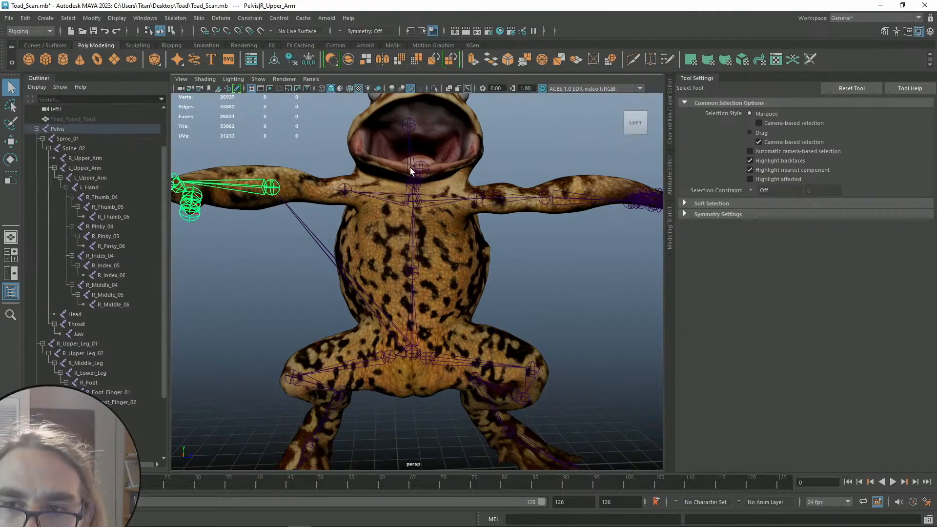
Reparent the elbow's R_Upper_Arm joint under the shoulder's R_Upper_Arm joint in the Spine_02 chain
left_click(344, 191)
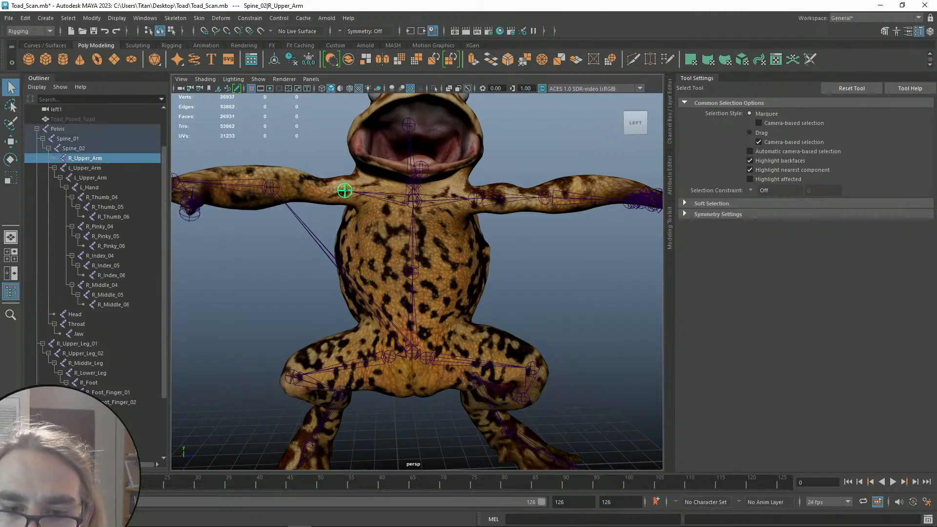
left_click(276, 192)
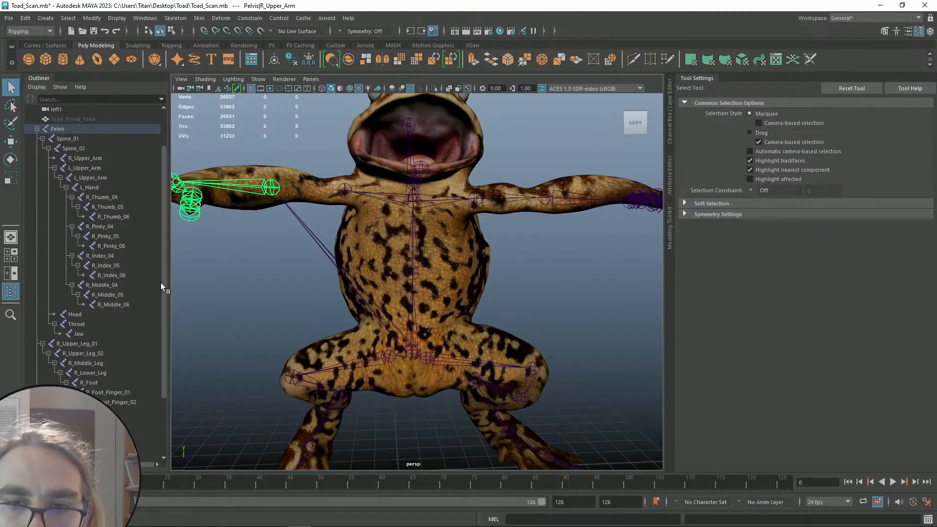
scroll(163, 287, "down", 1)
scroll(162, 290, "down", 1)
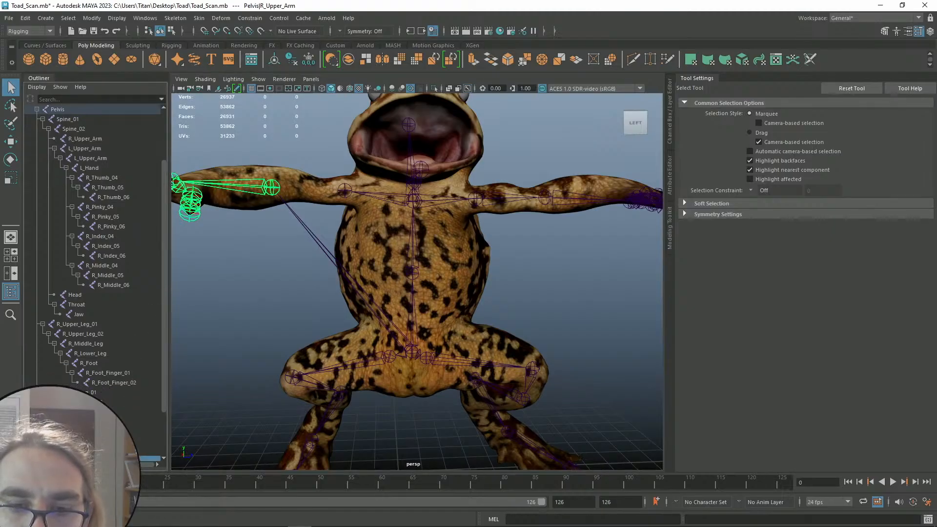
middle_click_drag(117, 431, 105, 137)
Clear the joint selection, collapse the Pelvis hierarchy in the Outliner and save the scene
left_click(540, 288)
right_click_drag(540, 288, 499, 296, "alt")
left_click_drag(499, 297, 466, 306, "alt")
left_click(43, 119)
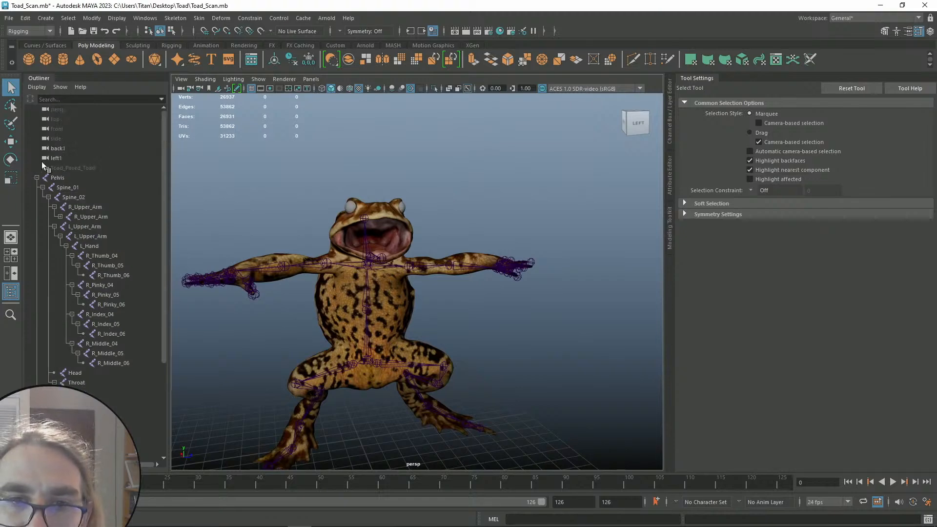
left_click(37, 178)
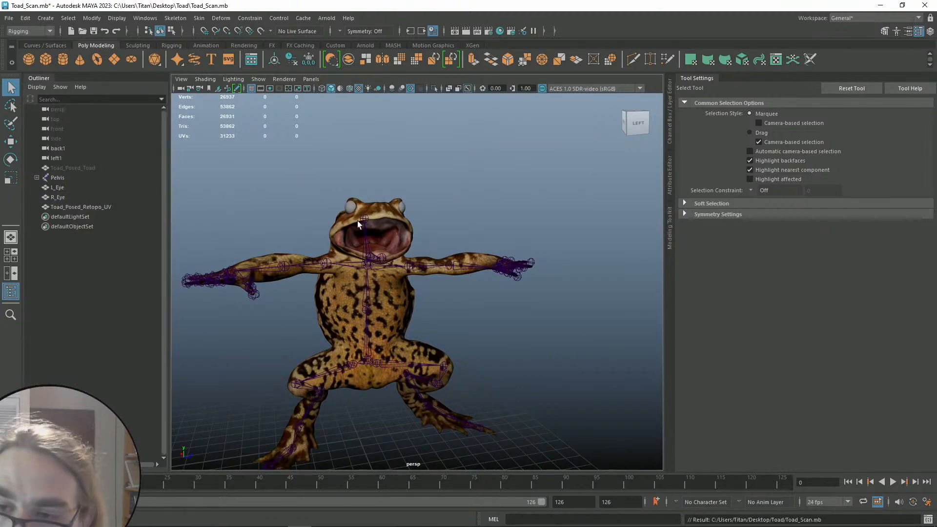
Bind the Toad_Posed_Retopo_UV mesh to the Pelvis skeleton with Bind Skin
scroll(394, 234, "up", 5)
scroll(418, 230, "down", 3)
left_click_drag(418, 230, 513, 275, "alt")
scroll(420, 228, "up", 3)
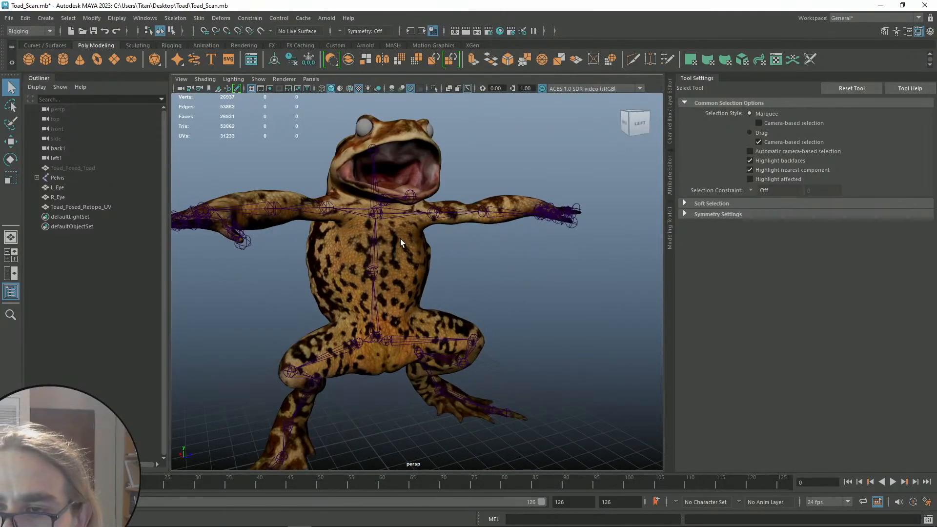
left_click(62, 177)
left_click(74, 207, "ctrl")
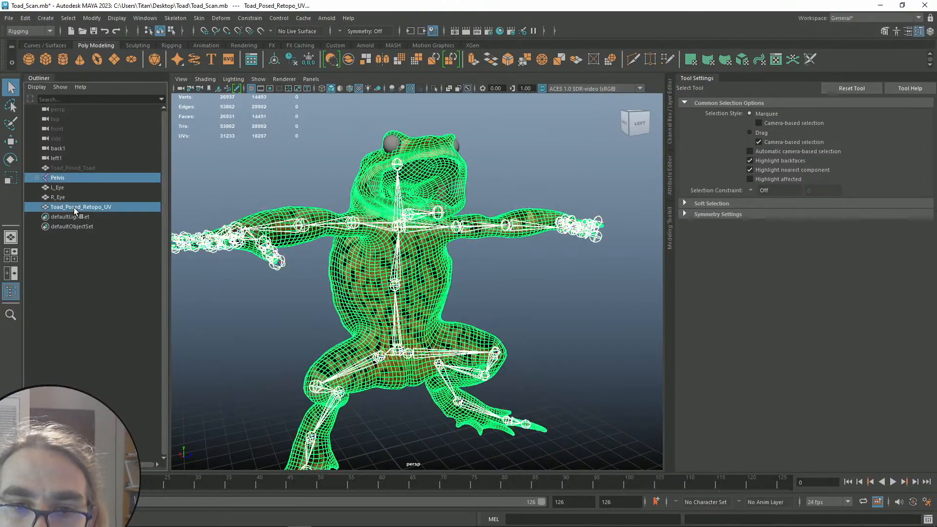
left_click(198, 18)
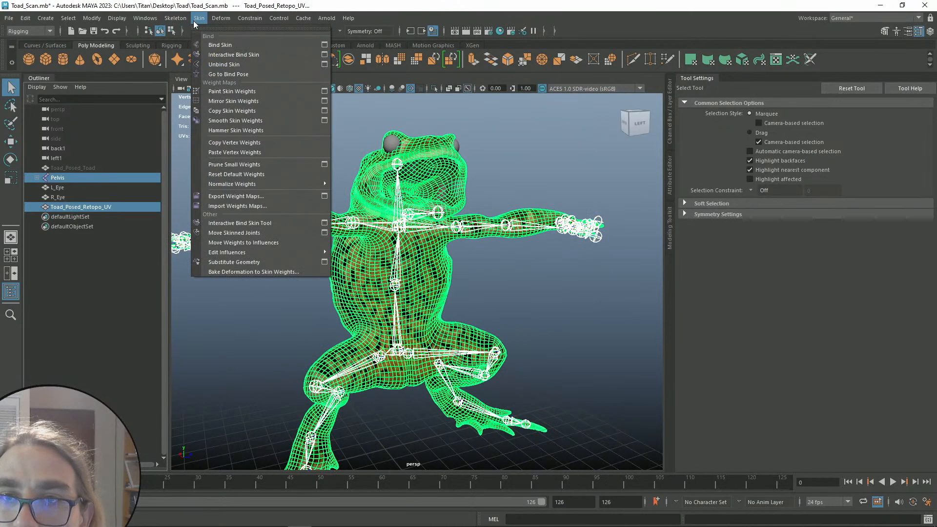
left_click(229, 39)
Test-rotate the shoulder's R_Upper_Arm joint to check the skin deformation, and undo the rotation
left_click_drag(377, 227, 348, 212, "alt")
left_click(348, 212)
key("e")
left_click_drag(361, 263, 330, 286)
key("ctrl+z")
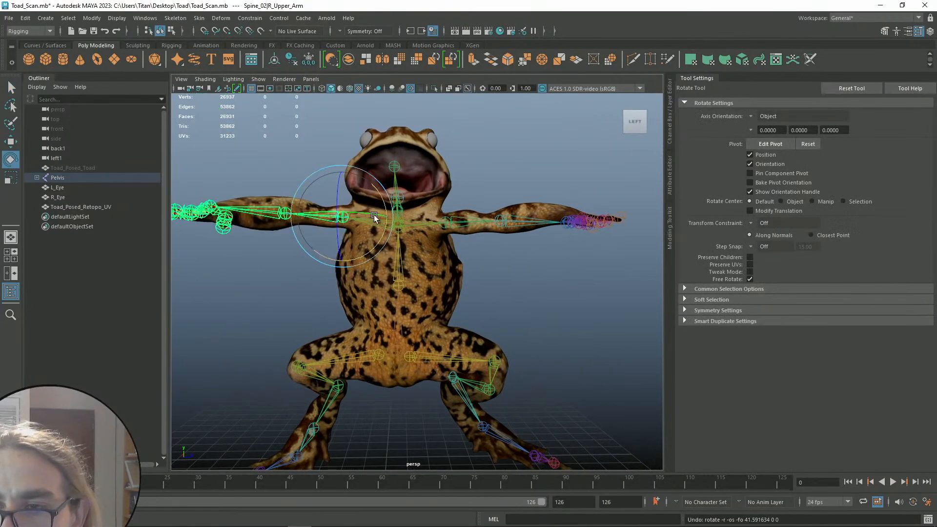
Select the Toad_Posed_Retopo_UV mesh and activate the Paint Skin Weights tool on it
left_click_drag(339, 217, 393, 237, "alt")
key("q")
middle_click_drag(392, 236, 353, 218, "alt")
scroll(354, 205, "up", 2)
left_click(358, 241)
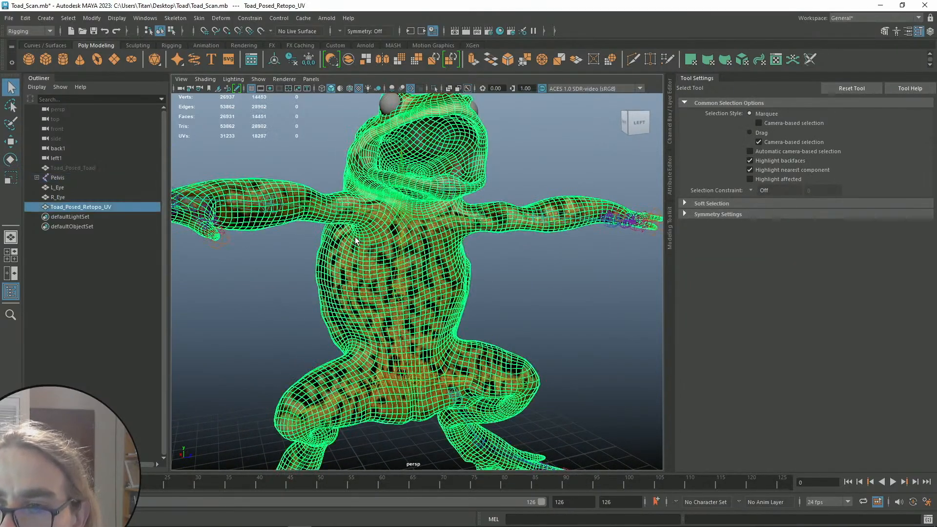
right_click(358, 239)
left_click(299, 227)
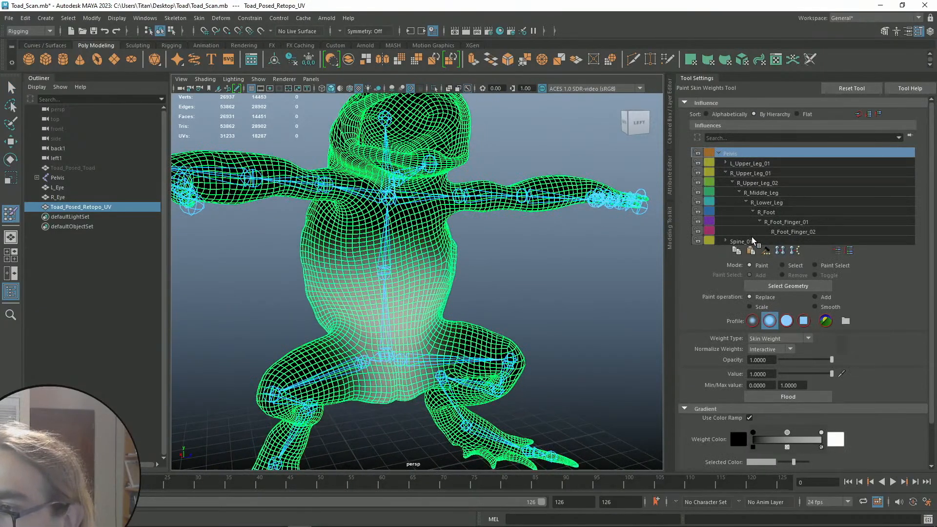
Expand the Spine_01 influences, select the Jaw influence and flood its weights with a value of 0
left_click(726, 241, "shift")
scroll(781, 234, "down", 5)
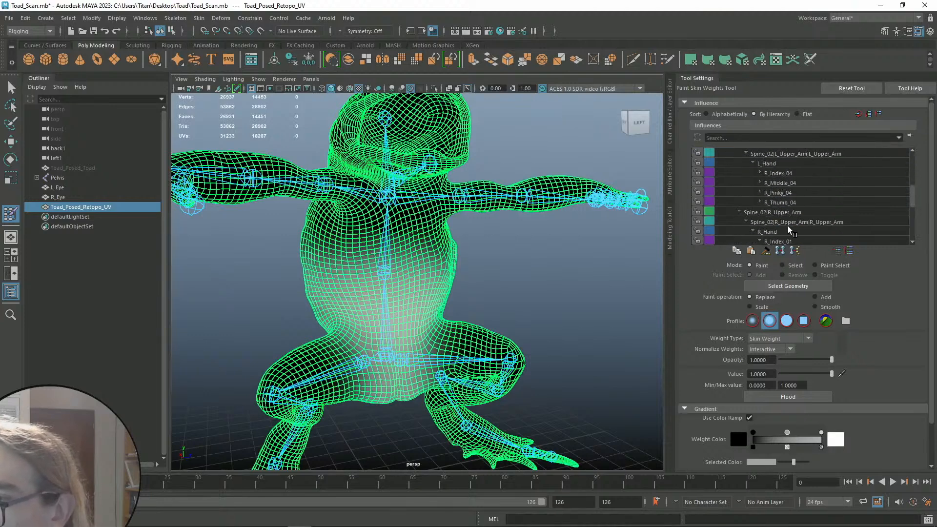
scroll(791, 232, "down", 1)
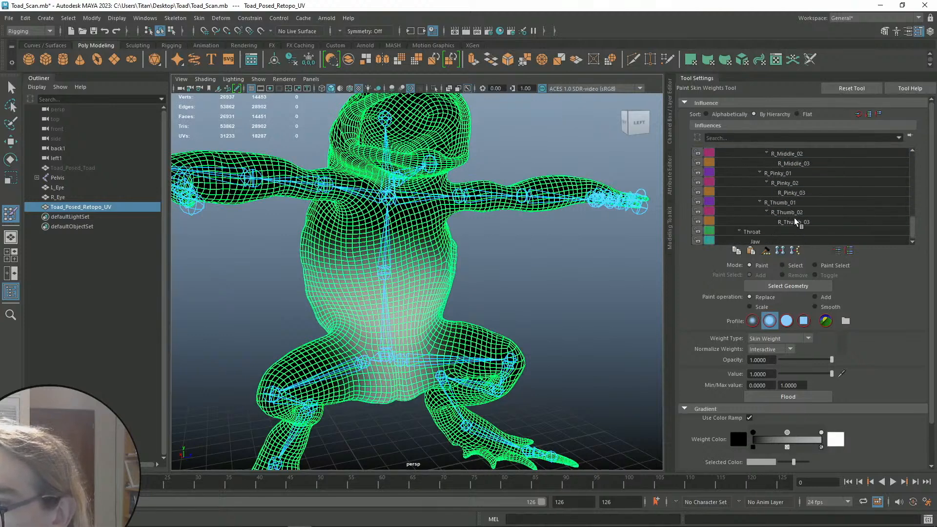
left_click(764, 243)
left_click_drag(561, 136, 513, 216, "alt")
left_click(752, 231)
left_click(755, 241)
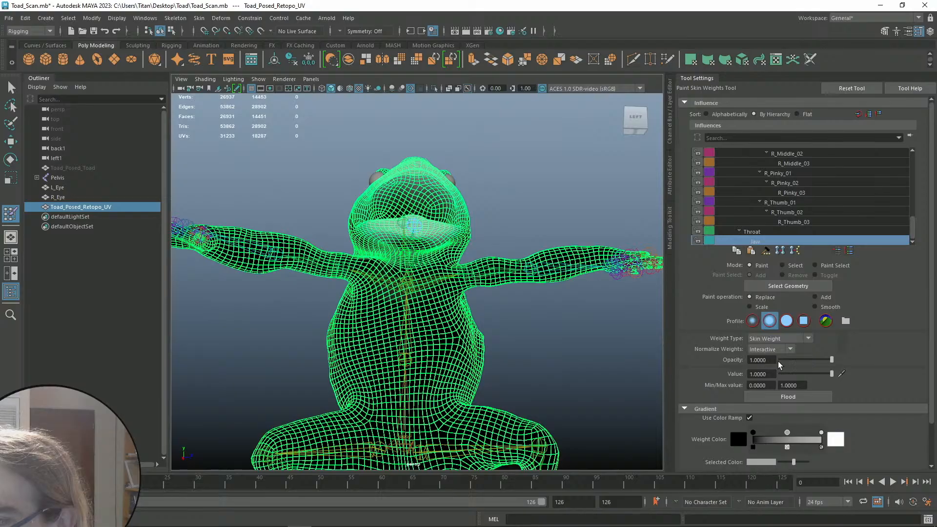
left_click(789, 398)
left_click_drag(581, 213, 425, 229, "alt")
Select the Throat influence and paint its weights to 0 across the chest and belly with an enlarged brush
left_click(755, 231)
mouse_move(587, 208)
left_mouse_down("alt")
mouse_move(565, 199)
mouse_move(397, 307)
mouse_move(401, 330)
left_mouse_up("alt")
key("b")
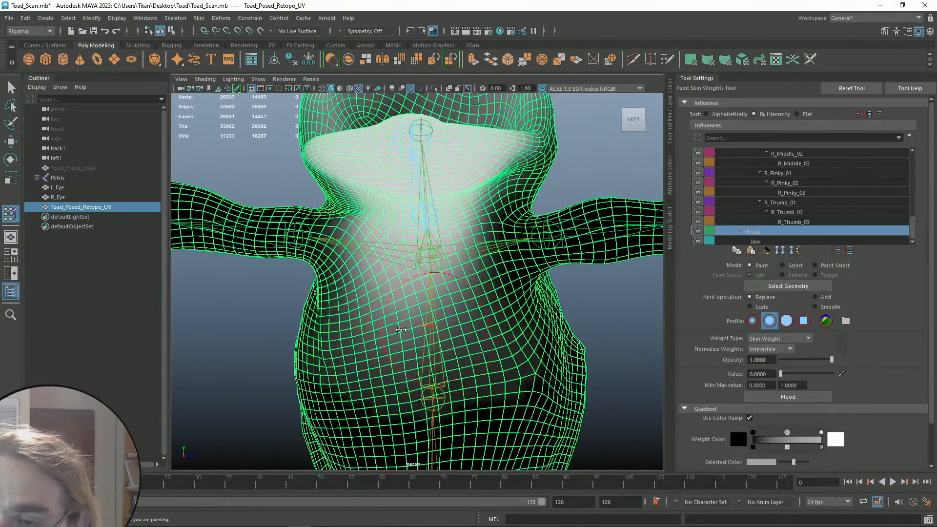
left_click_drag(372, 360, 506, 310)
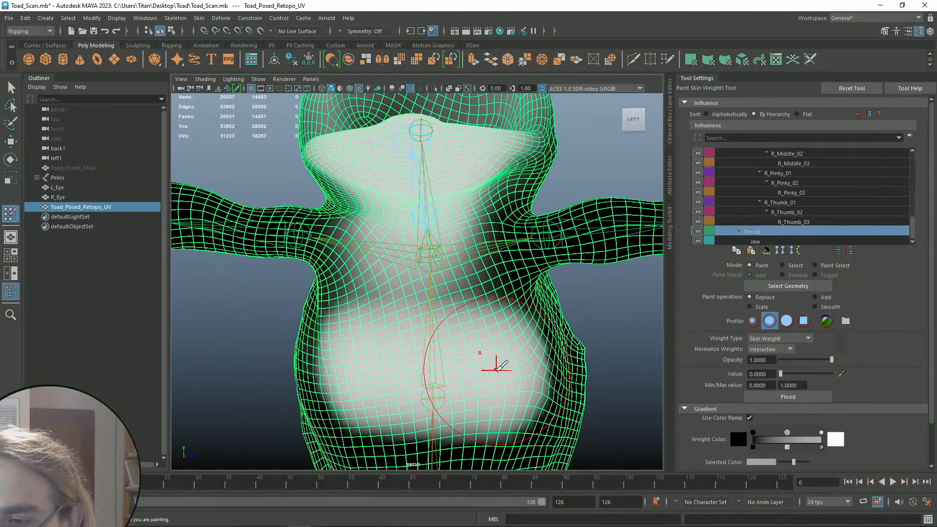
key("ctrl+z")
mouse_move(398, 368)
left_mouse_down()
mouse_move(334, 274)
mouse_move(376, 270)
left_mouse_up()
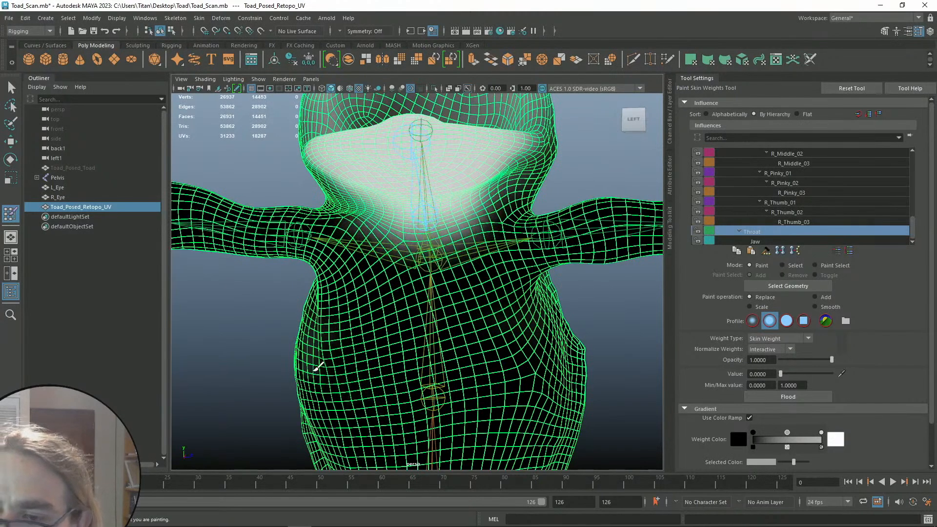
Paint the Throat influence's weights with a value of 1 over the lower jaw and up to the mouth corners
scroll(378, 329, "down", 3)
mouse_move(379, 328)
left_mouse_down("alt")
mouse_move(394, 221)
mouse_move(415, 181)
mouse_move(437, 227)
mouse_move(370, 221)
mouse_move(380, 236)
mouse_move(415, 247)
left_mouse_up("alt")
left_click_drag(482, 224, 488, 288, "alt")
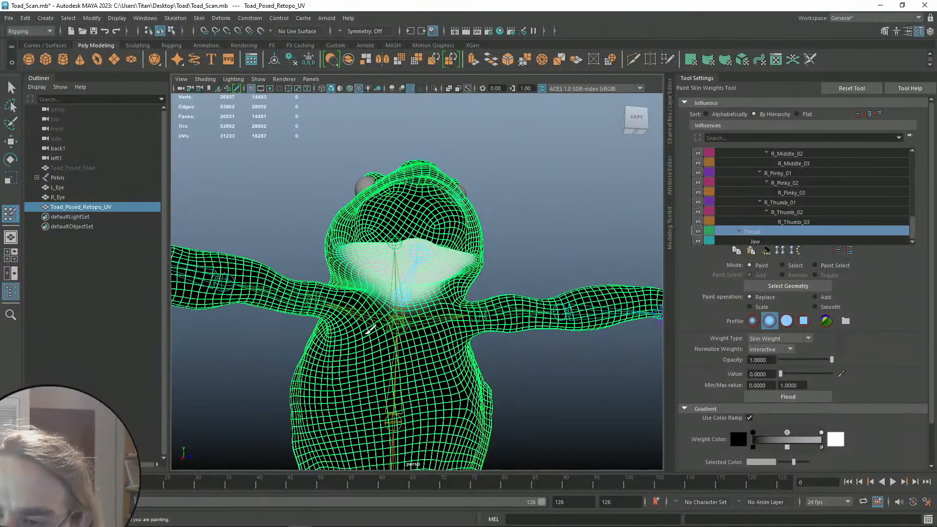
left_click_drag(378, 337, 446, 289, "alt")
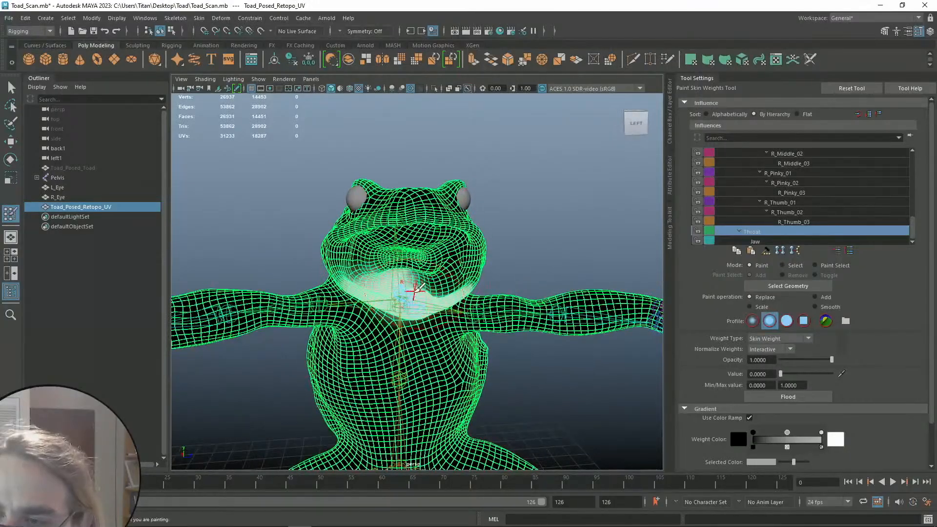
key("ctrl+z")
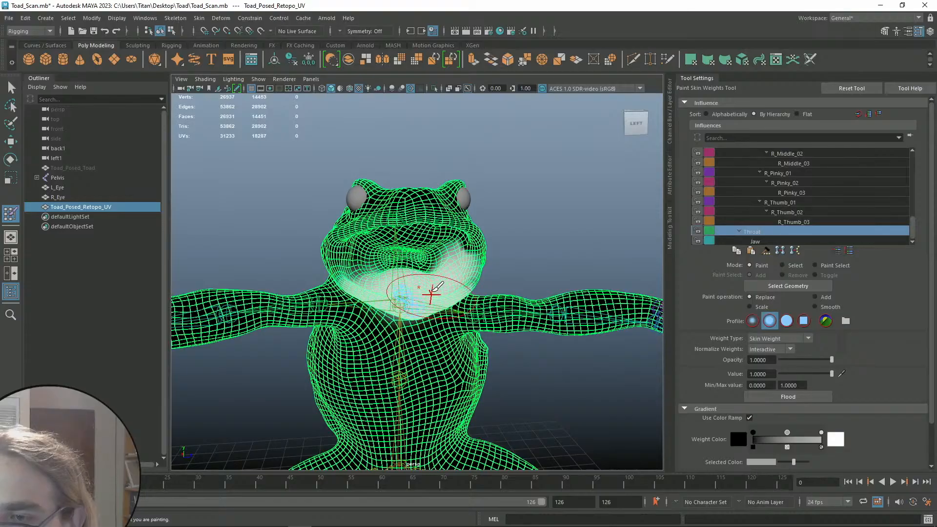
left_click_drag(432, 283, 459, 276, "alt")
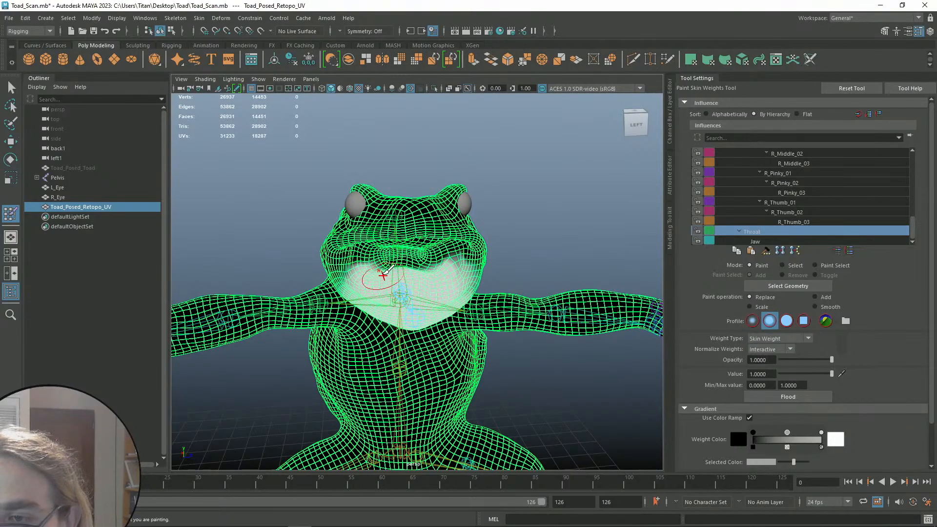
left_click_drag(360, 284, 384, 248, "alt")
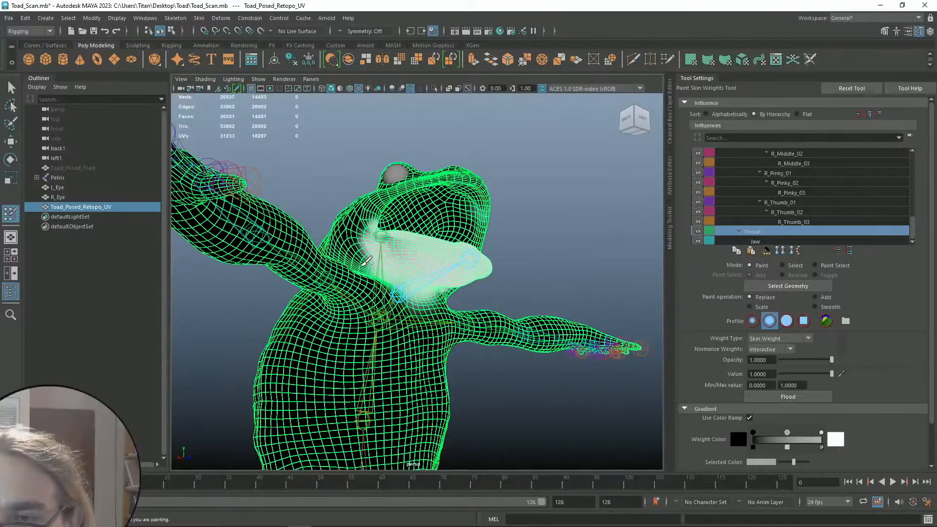
left_click_drag(386, 291, 367, 300, "alt")
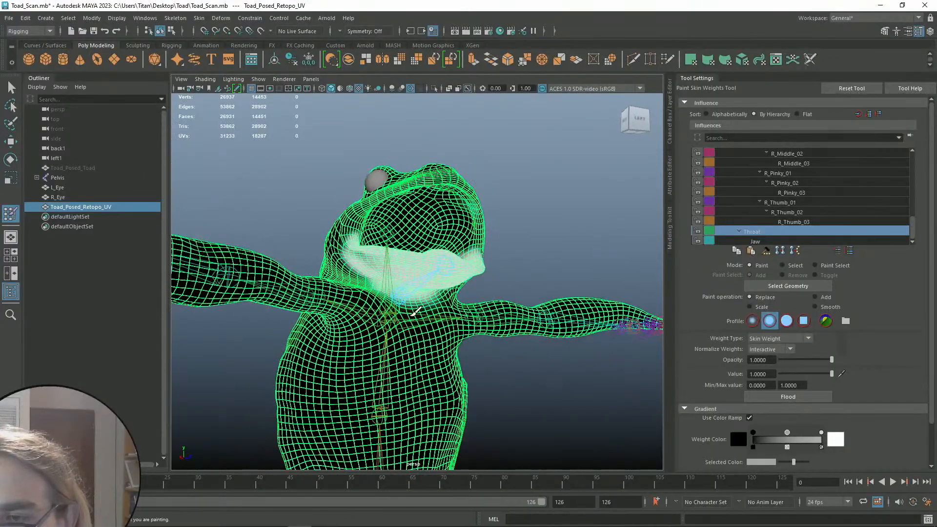
left_click_drag(455, 322, 419, 266, "alt")
left_click_drag(523, 297, 480, 303, "alt")
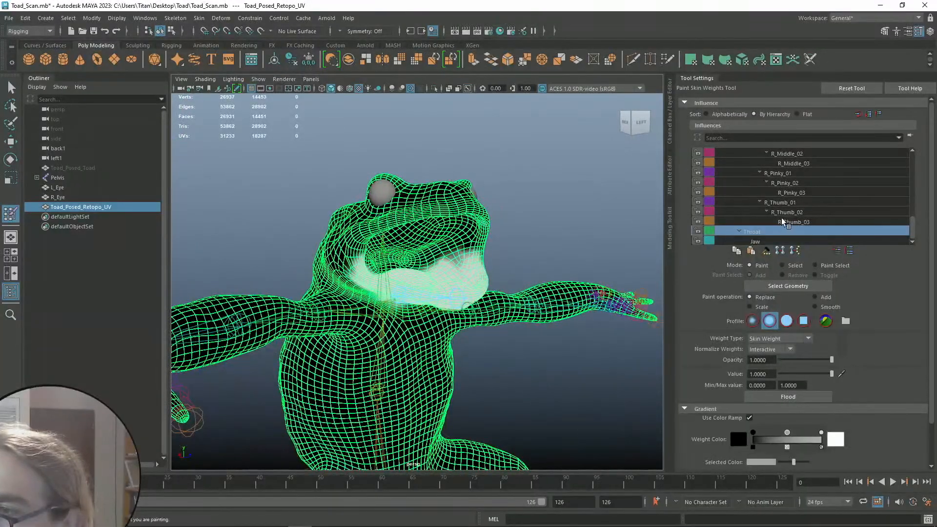
Select the Head influence and paint its weights over the head with a value of 1 and an opacity of 0.4563
scroll(786, 220, "up", 5)
scroll(791, 214, "up", 3)
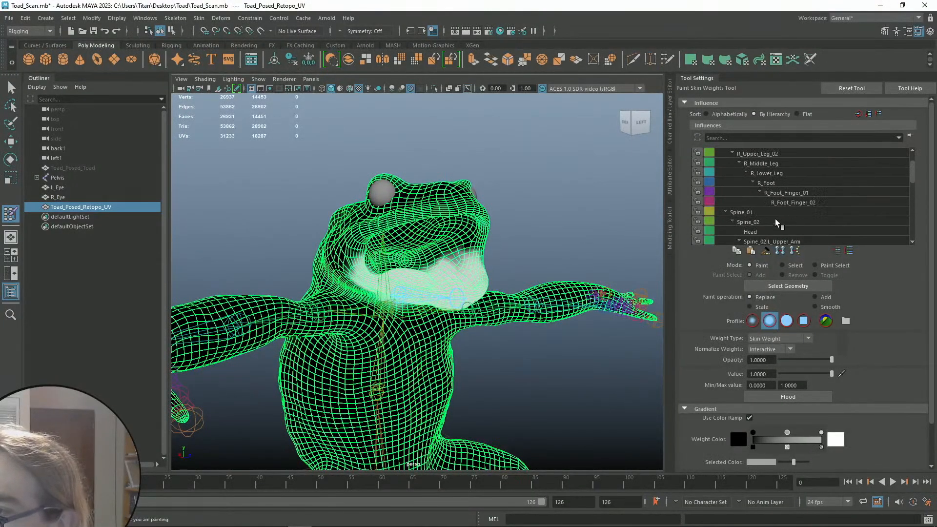
left_click(771, 232)
left_click_drag(584, 195, 544, 219, "alt")
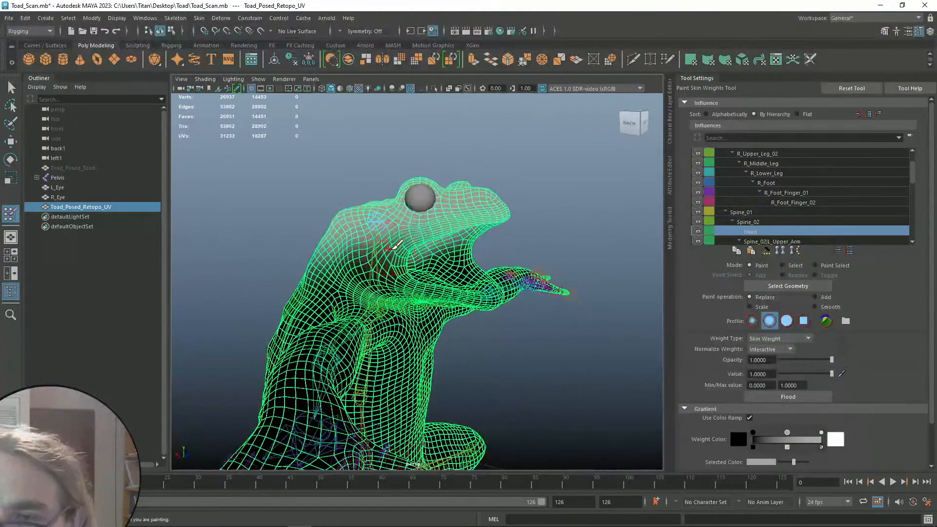
left_click_drag(807, 360, 802, 359)
mouse_move(371, 247)
left_mouse_down()
mouse_move(409, 226)
mouse_move(433, 223)
mouse_move(456, 237)
mouse_move(435, 215)
mouse_move(444, 218)
mouse_move(382, 214)
mouse_move(415, 188)
mouse_move(429, 210)
mouse_move(373, 239)
mouse_move(430, 244)
mouse_move(455, 234)
mouse_move(442, 229)
left_mouse_up()
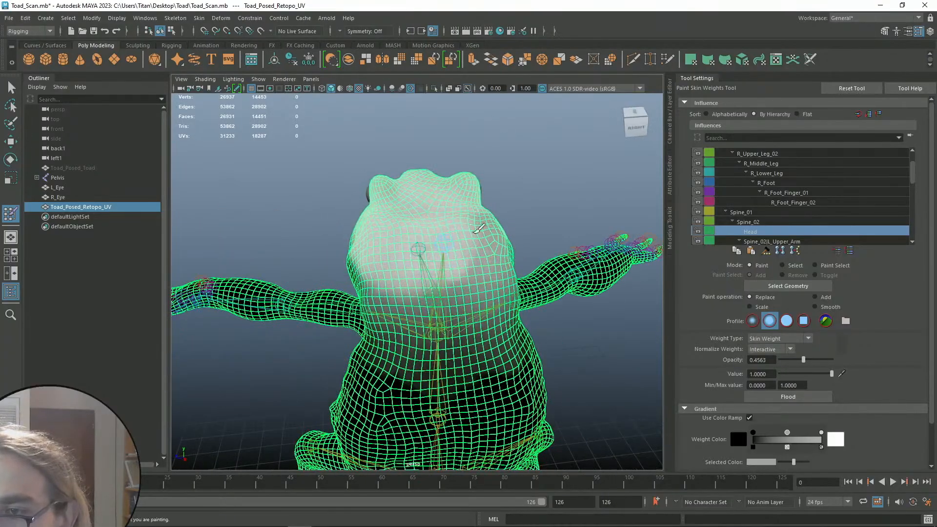
Raise the opacity to 1, clear the Head influence's weights from the back and paint the head and neck edge at value 1
mouse_move(483, 274)
left_mouse_down("alt")
mouse_move(460, 236)
mouse_move(456, 244)
mouse_move(447, 233)
mouse_move(451, 263)
left_mouse_up("alt")
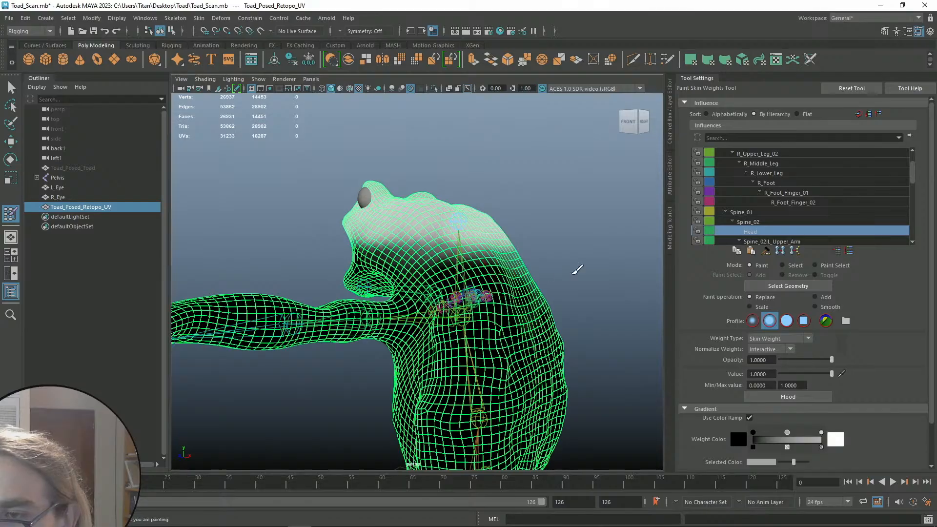
left_click_drag(566, 241, 498, 243, "alt")
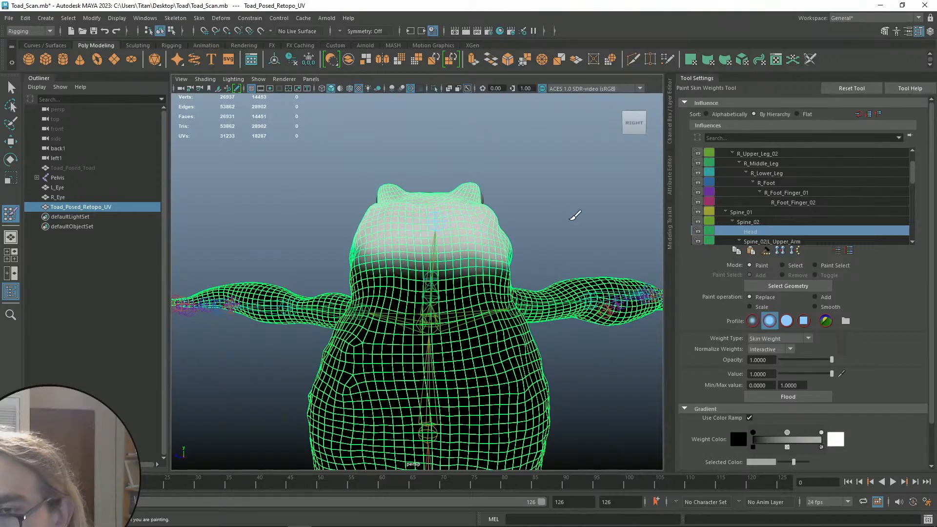
left_click_drag(562, 218, 361, 288, "alt")
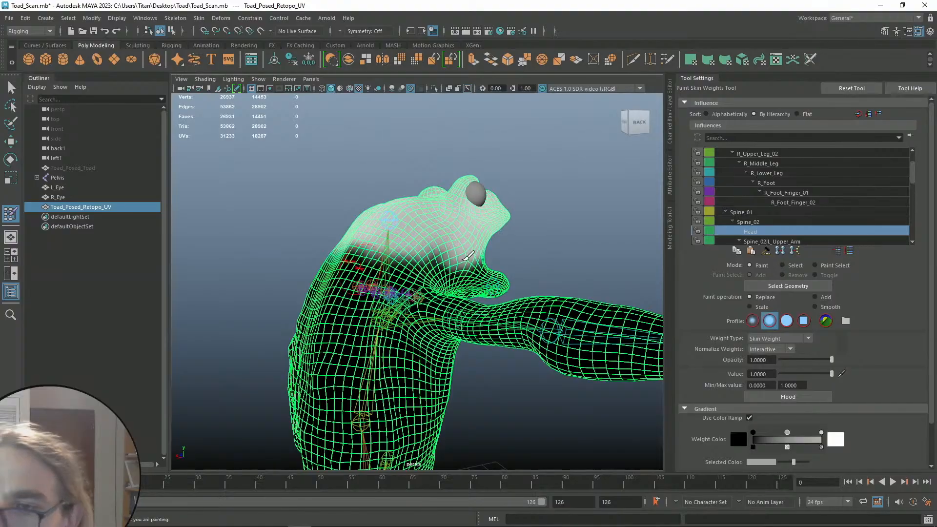
left_click_drag(425, 248, 445, 223)
mouse_move(446, 167)
left_mouse_down("alt")
mouse_move(490, 179)
mouse_move(490, 188)
left_mouse_up("alt")
left_click_drag(457, 280, 393, 297)
left_click_drag(378, 186, 428, 209, "alt")
left_click_drag(560, 222, 383, 295, "alt")
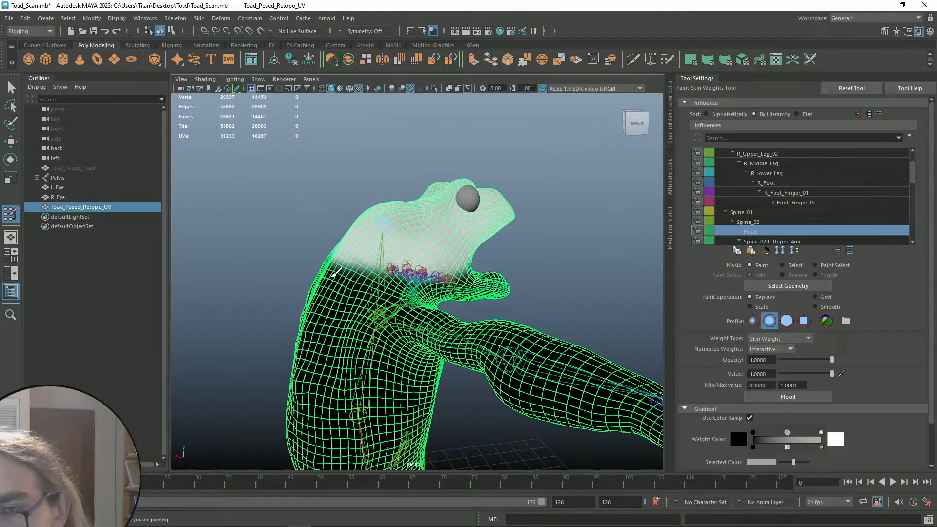
left_click_drag(404, 193, 489, 236, "alt")
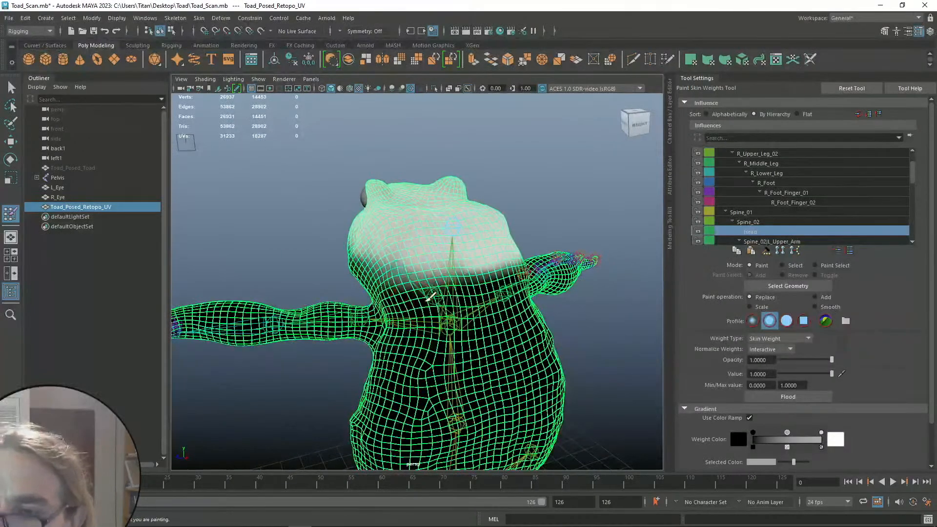
left_click_drag(465, 169, 483, 247, "alt")
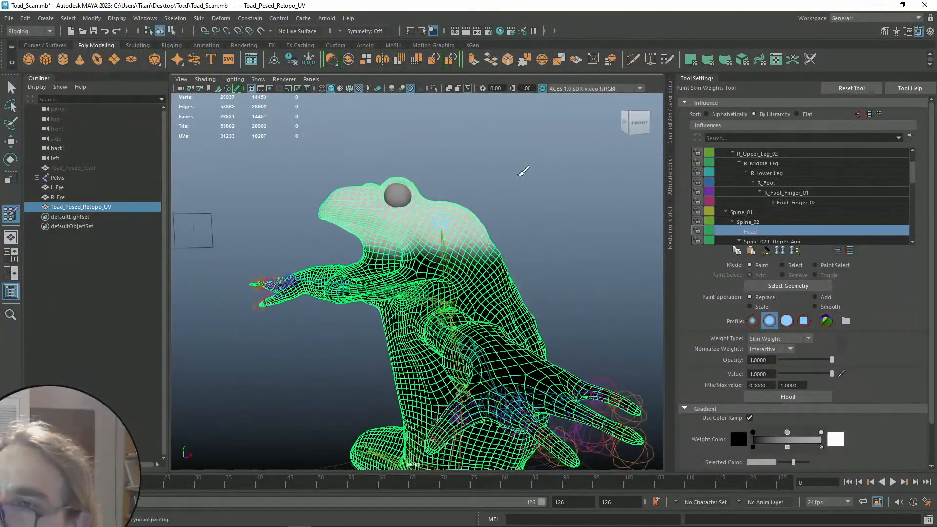
mouse_move(532, 190)
left_mouse_down("alt")
mouse_move(601, 198)
mouse_move(442, 236)
mouse_move(517, 230)
mouse_move(542, 244)
mouse_move(469, 239)
left_mouse_up("alt")
Smooth the edge of the Head influence's weights around the back of the neck and the mouth corners
left_click(824, 307)
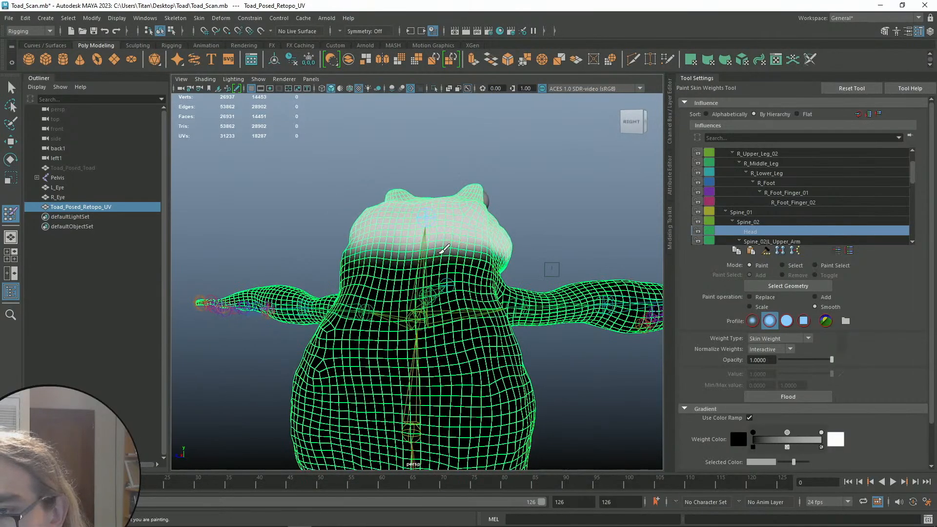
left_click_drag(413, 242, 396, 249, "alt")
left_click_drag(494, 236, 367, 249, "alt")
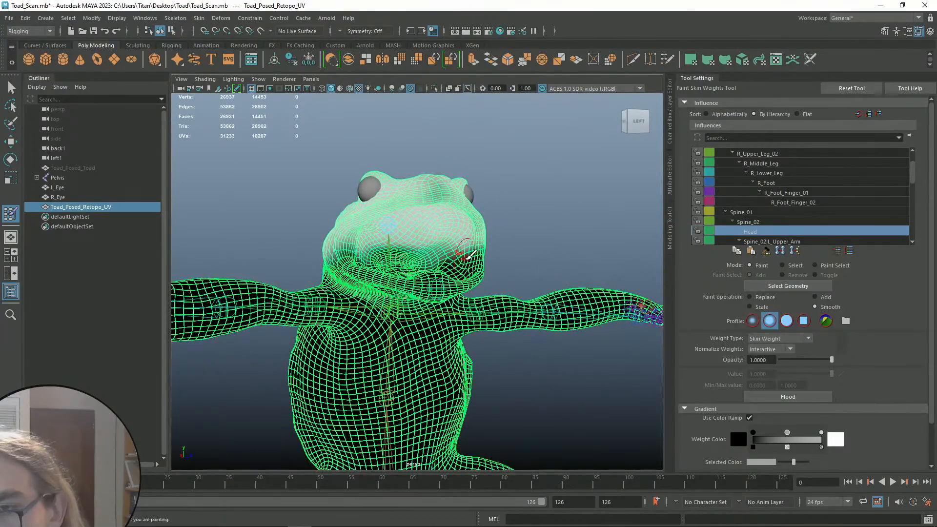
left_click_drag(509, 234, 444, 252, "alt")
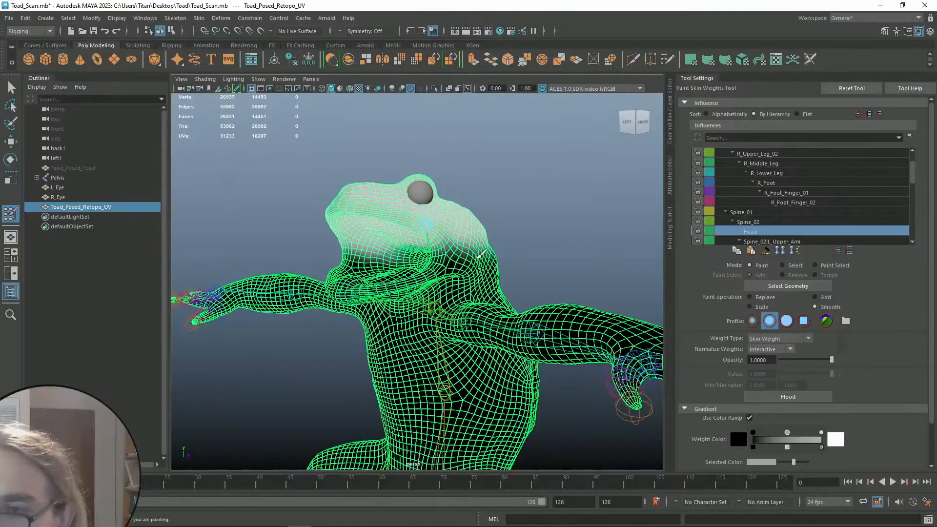
left_click_drag(470, 186, 511, 213, "alt")
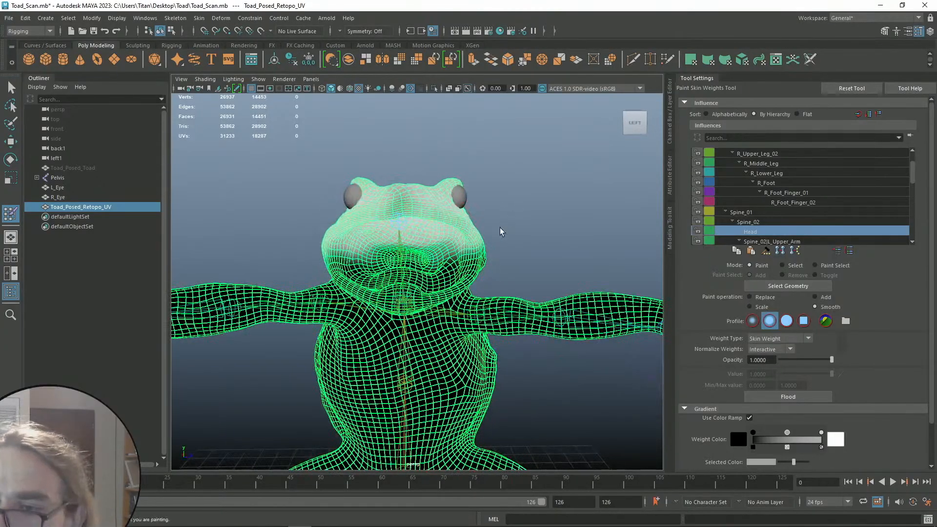
Leave skin weight painting and clear the mesh selection
key("q")
left_click(23, 30)
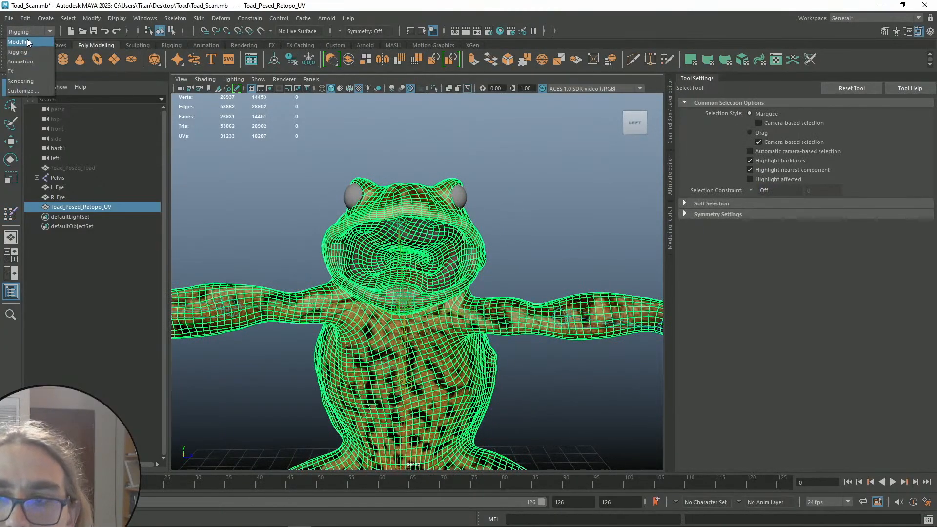
right_click_drag(432, 200, 452, 191)
left_click_drag(497, 224, 513, 204, "alt")
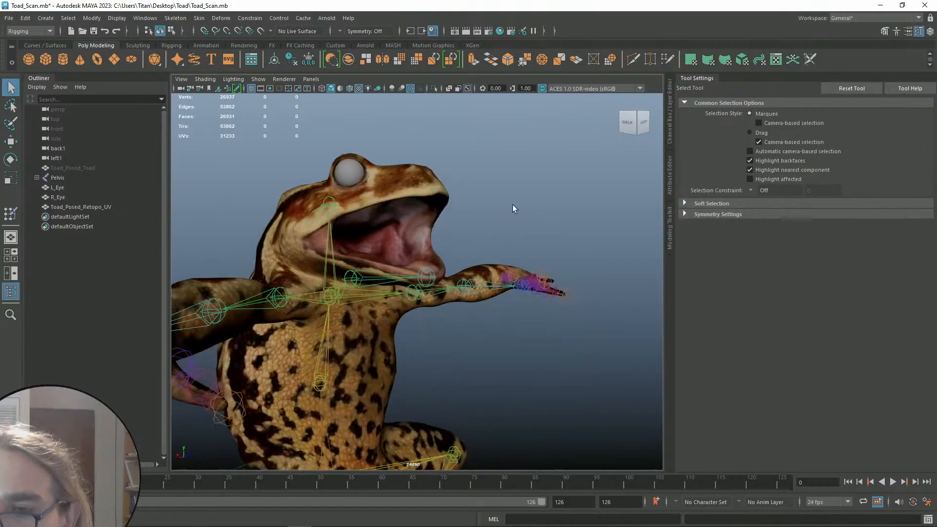
Rotate the Throat joint to partly close the toad's mouth and inspect how the lower jaw deforms
left_click(354, 282)
key("e")
left_click_drag(387, 289, 403, 272)
scroll(404, 272, "up", 5)
middle_click_drag(449, 308, 462, 377, "alt")
left_click_drag(462, 376, 521, 328, "alt")
scroll(496, 320, "down", 5)
scroll(521, 329, "up", 2)
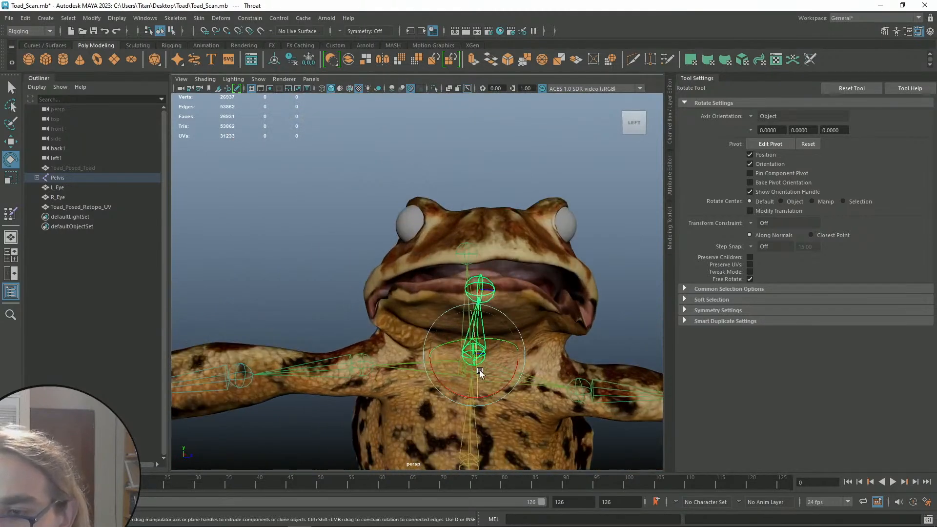
Test-rotate the Throat joint to partly close the mouth, inspect the jaw from the side and undo the rotation
left_click_drag(477, 352, 486, 391)
key("ctrl+z")
left_click_drag(503, 315, 486, 261, "alt")
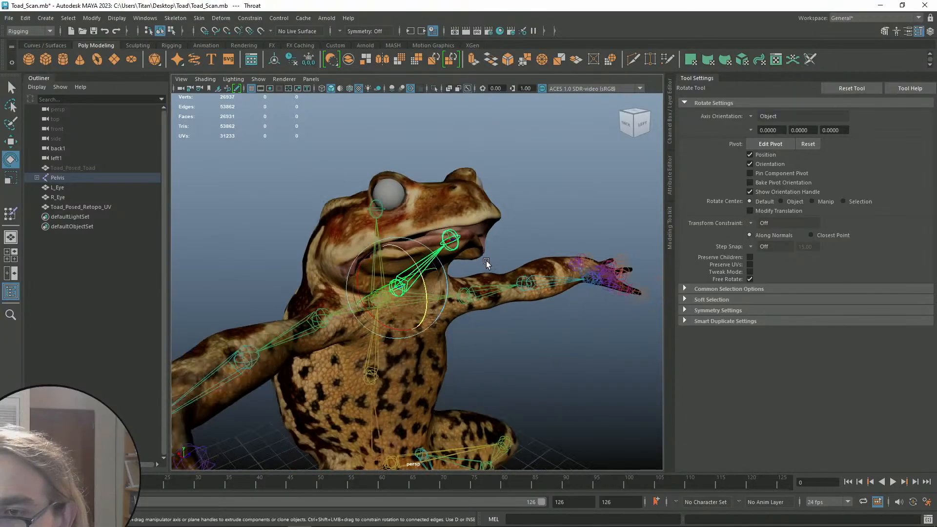
left_click_drag(485, 294, 526, 278, "alt")
key("ctrl+z")
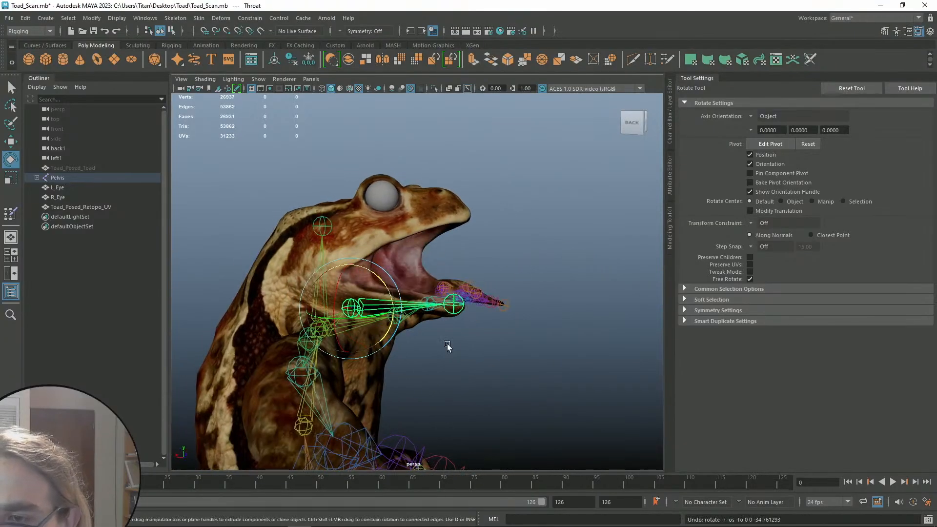
Try rotating the Throat joint upward and moving it forward to close the mouth, and undo these transforms
left_click_drag(386, 333, 406, 311)
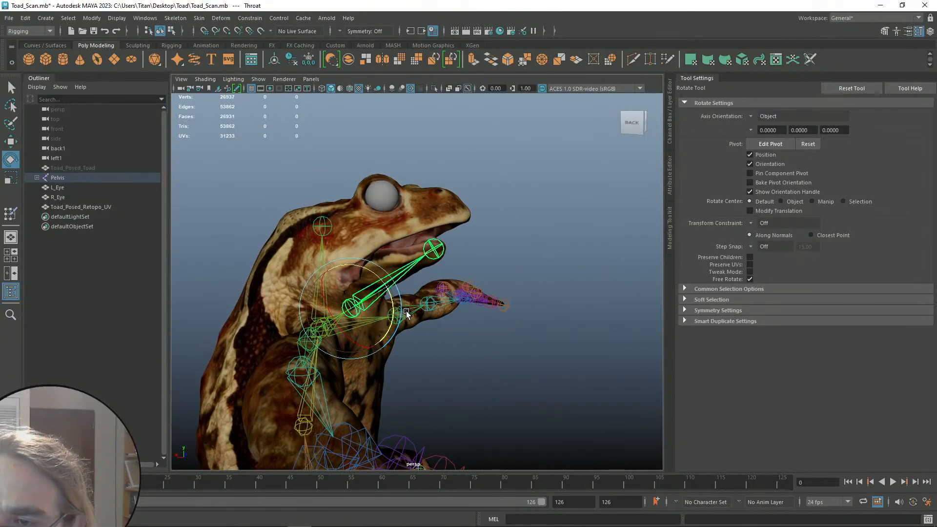
key("w")
left_click_drag(327, 307, 353, 308)
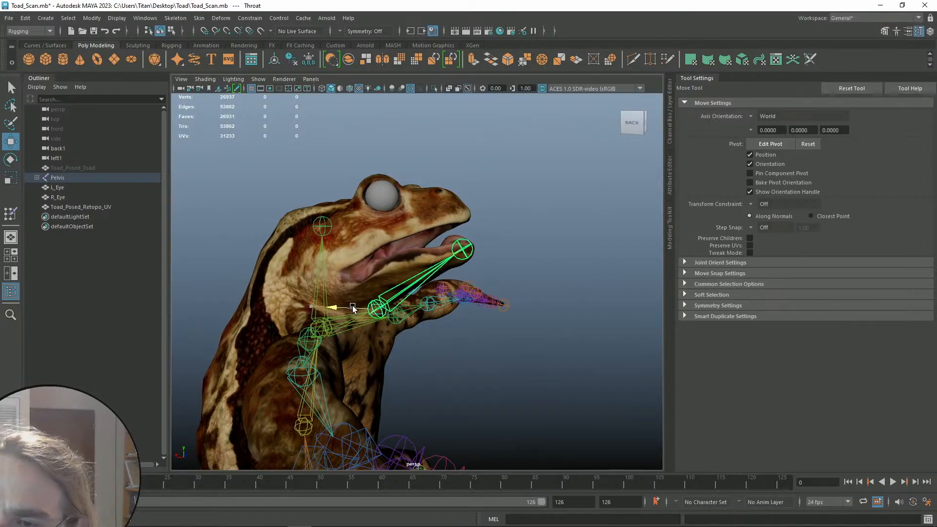
key("ctrl+z")
left_click_drag(377, 259, 356, 257, "alt")
key("ctrl+z")
key("ctrl+z")
key("e")
scroll(398, 274, "up", 5)
key("ctrl+z")
Open skin weight painting on the toad mesh, find the Throat influence and make it active
key("q")
left_click(341, 259)
right_click_drag(341, 259, 316, 237)
mouse_move(315, 238)
left_mouse_down("alt")
mouse_move(392, 274)
mouse_move(786, 202)
left_mouse_up("alt")
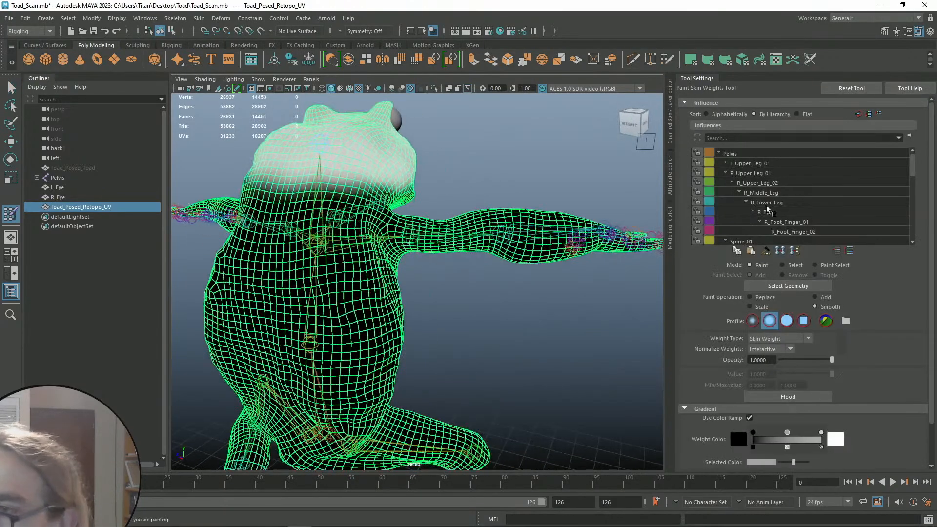
left_click(740, 138)
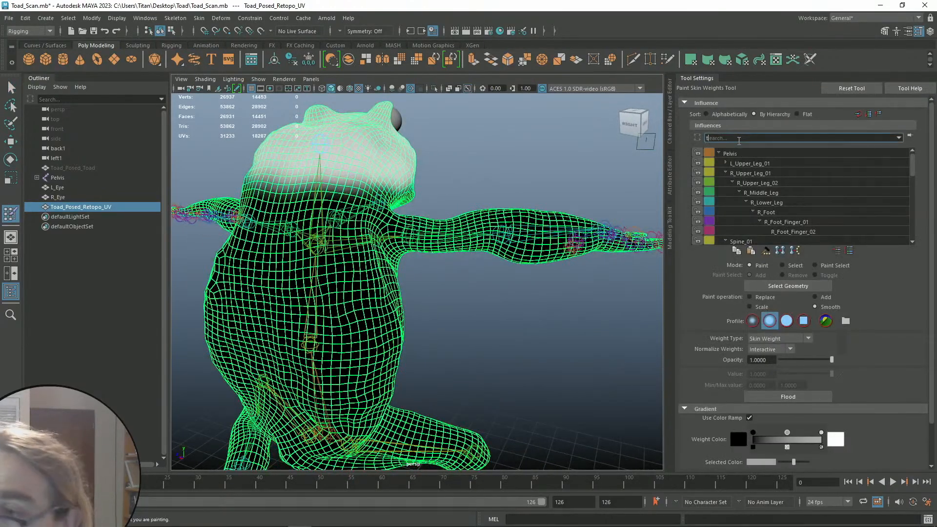
type("troa")
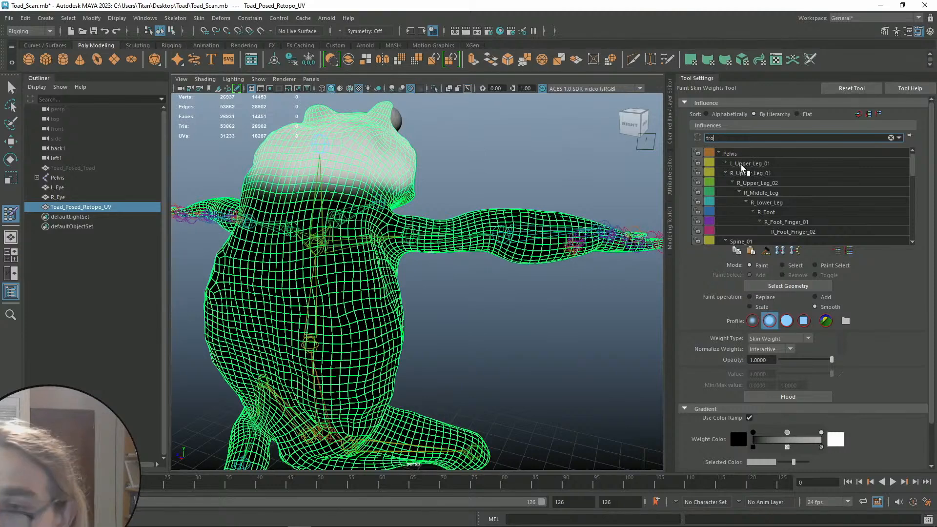
scroll(776, 201, "down", 8)
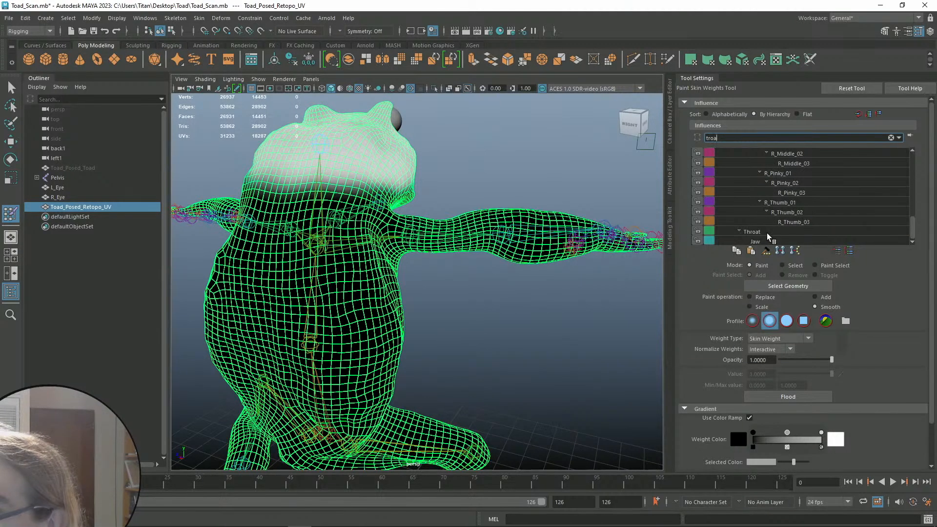
key("Return")
Set the paint operation to Replace and check the Throat influence's weights over the lower jaw and mouth corner
left_click_drag(350, 224, 474, 206, "alt")
right_click_drag(474, 206, 547, 280, "alt")
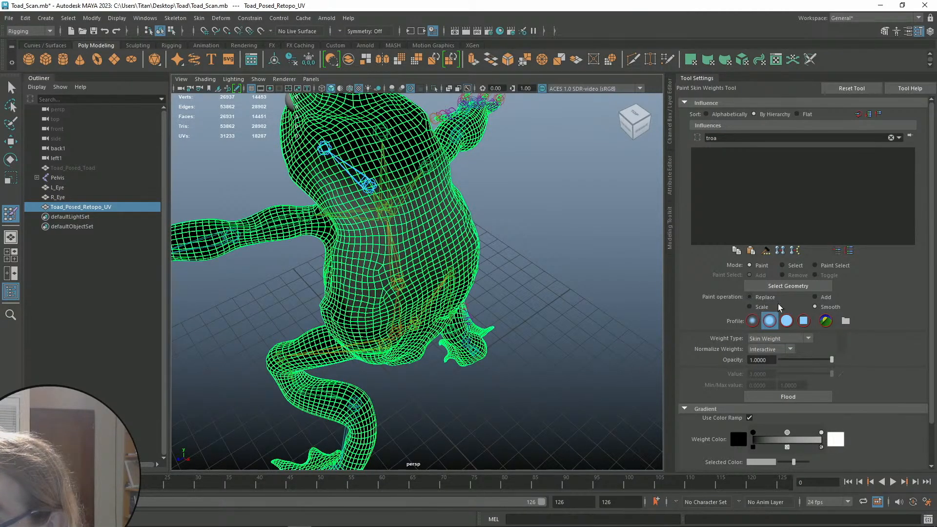
left_click(821, 296)
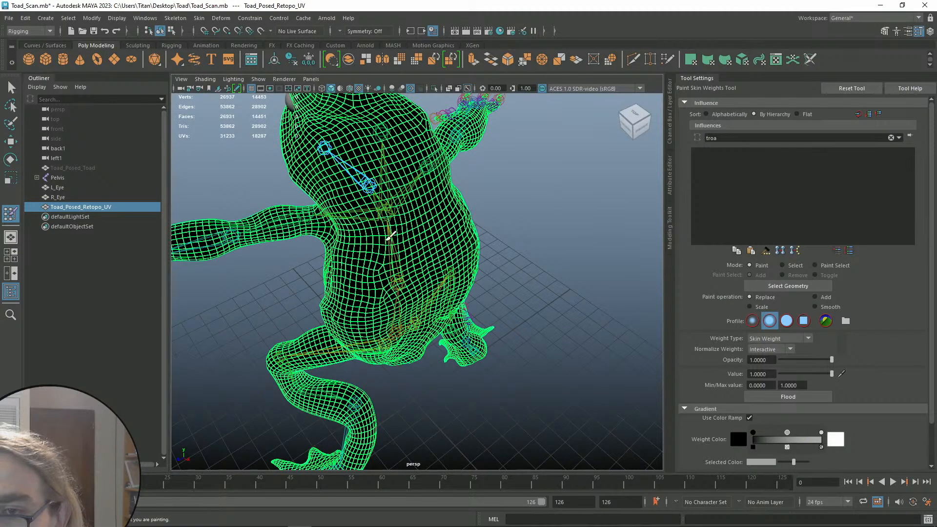
left_click_drag(427, 263, 430, 267, "alt")
left_click_drag(504, 290, 579, 286, "alt")
scroll(448, 197, "up", 5)
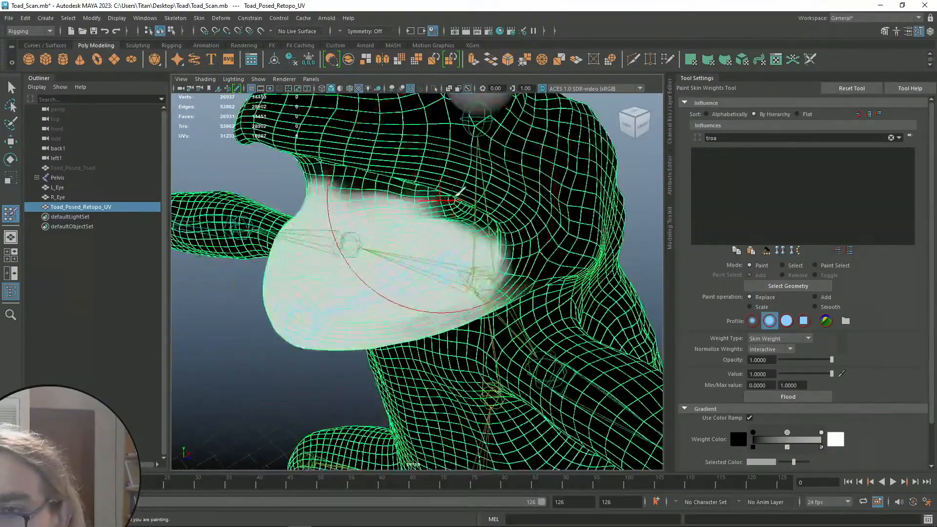
left_click_drag(448, 197, 458, 238, "alt")
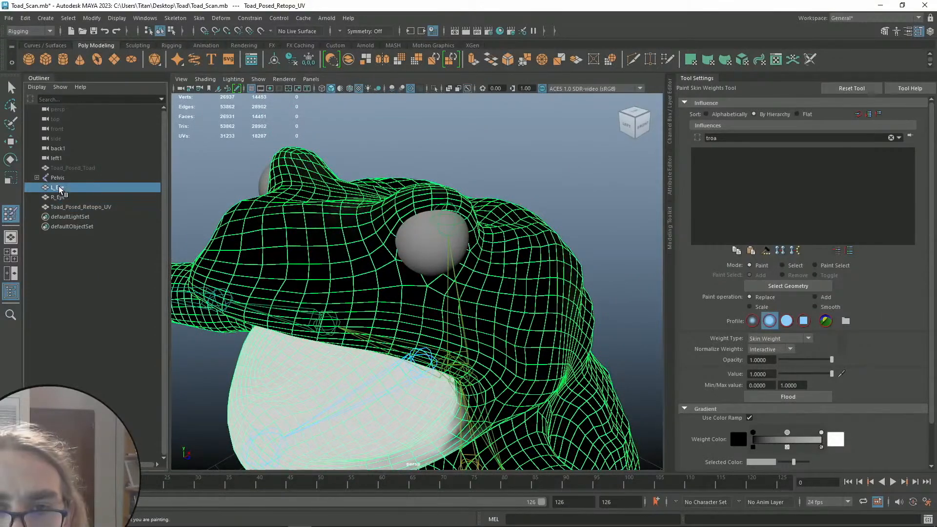
Hide L_Eye and R_Eye, resume skin weight painting on the toad mesh and view the Throat weights at the mouth
left_click(59, 186)
left_click(63, 197, "ctrl")
key("q")
left_click(376, 236)
right_click_drag(377, 238, 317, 227)
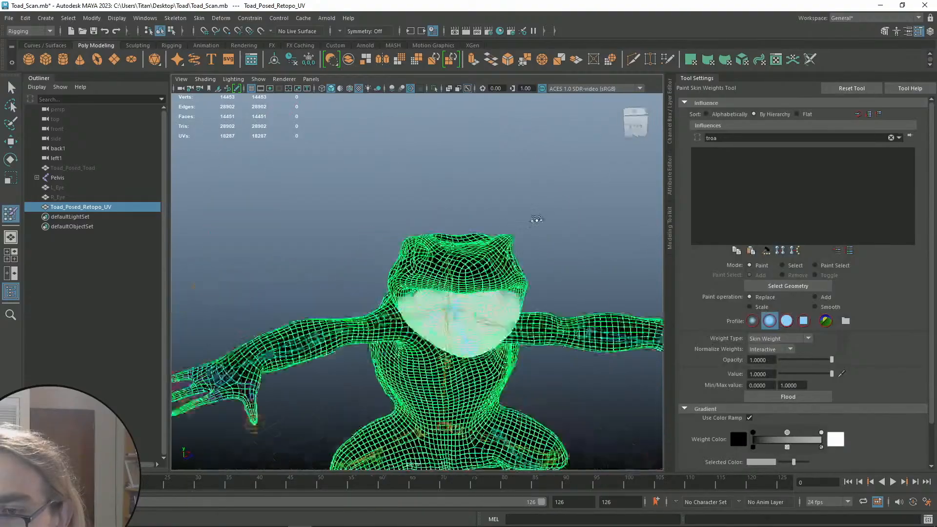
left_click_drag(537, 220, 476, 201, "alt")
mouse_move(409, 233)
left_mouse_down("alt")
mouse_move(337, 228)
mouse_move(487, 224)
mouse_move(554, 266)
mouse_move(645, 255)
mouse_move(361, 242)
left_mouse_up("alt")
right_click_drag(361, 243, 414, 227, "alt")
middle_click_drag(414, 228, 284, 217, "alt")
Leave weight painting and test-rotate the Throat joint, checking the jaw deformation from both sides of the head
key("q")
left_click_drag(366, 236, 397, 277, "alt")
left_click(417, 277)
right_click_drag(417, 277, 439, 273, "alt")
left_click_drag(440, 273, 381, 296, "alt")
key("e")
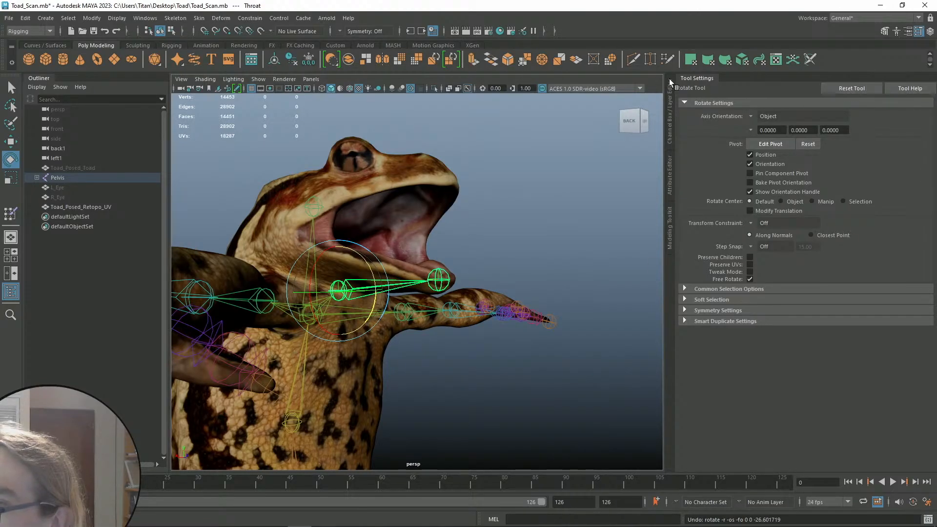
left_click(670, 176)
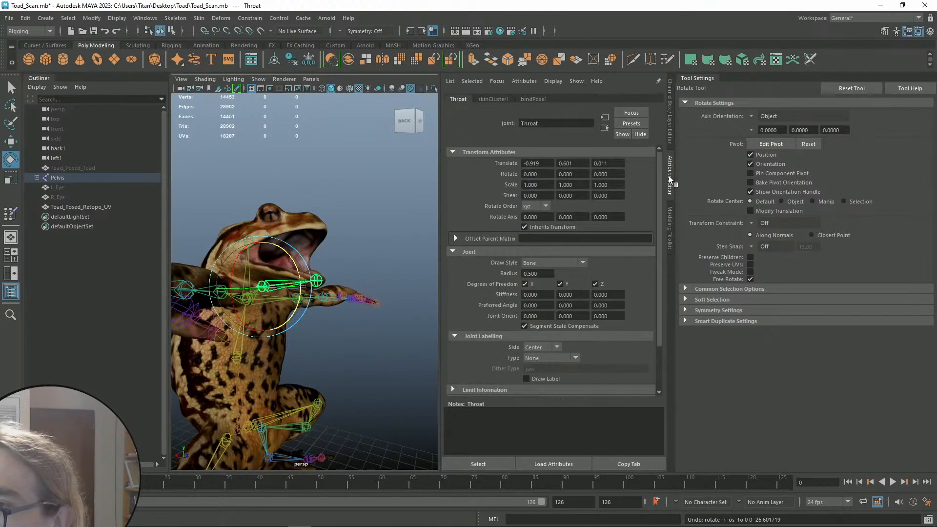
left_click(669, 176)
left_click_drag(496, 266, 381, 275, "alt")
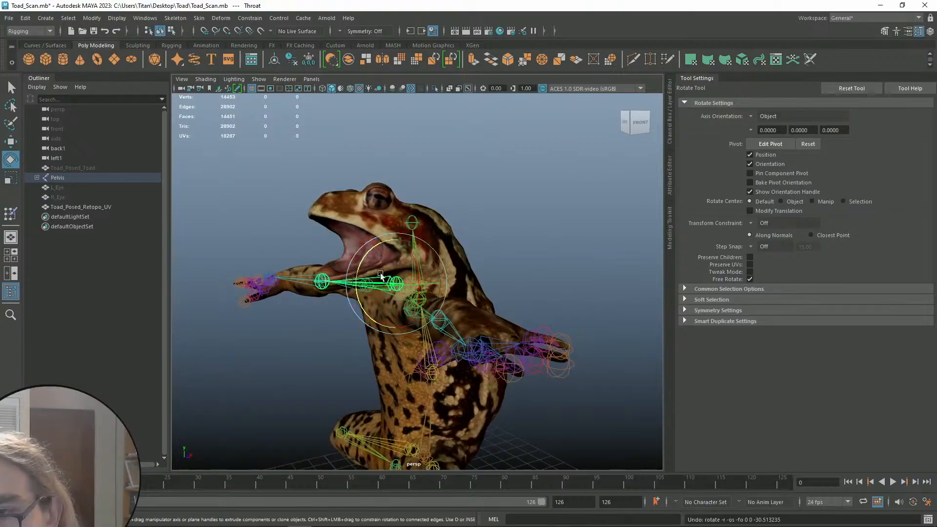
left_click_drag(382, 323, 572, 254)
right_click_drag(464, 249, 513, 251, "alt")
Resume skin weight painting on the toad mesh and examine the Throat weights around the mouth corners, chin and back
key("q")
middle_click_drag(457, 271, 496, 204, "alt")
left_click_drag(496, 205, 411, 201, "alt")
left_click(414, 202)
right_click_drag(414, 201, 421, 213)
mouse_move(421, 213)
left_mouse_down("alt")
mouse_move(446, 198)
mouse_move(397, 213)
left_mouse_up("alt")
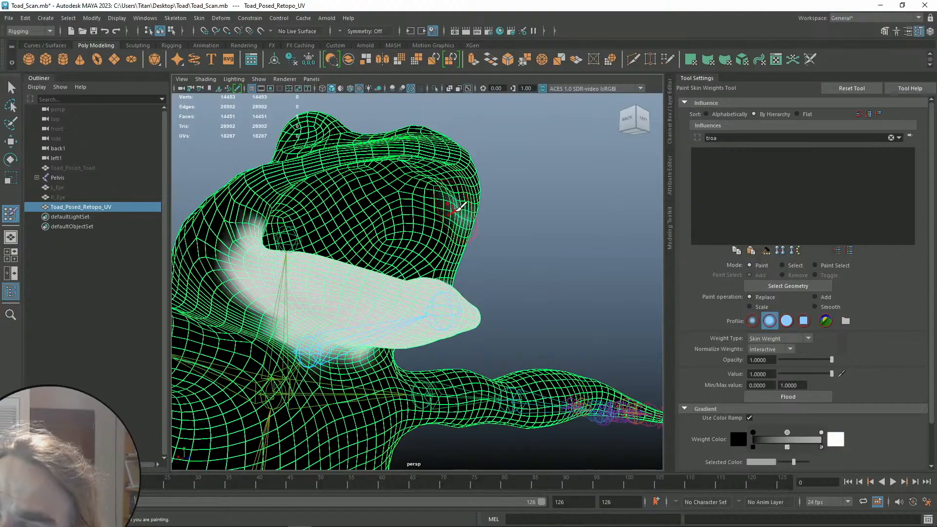
left_click_drag(453, 188, 369, 218, "alt")
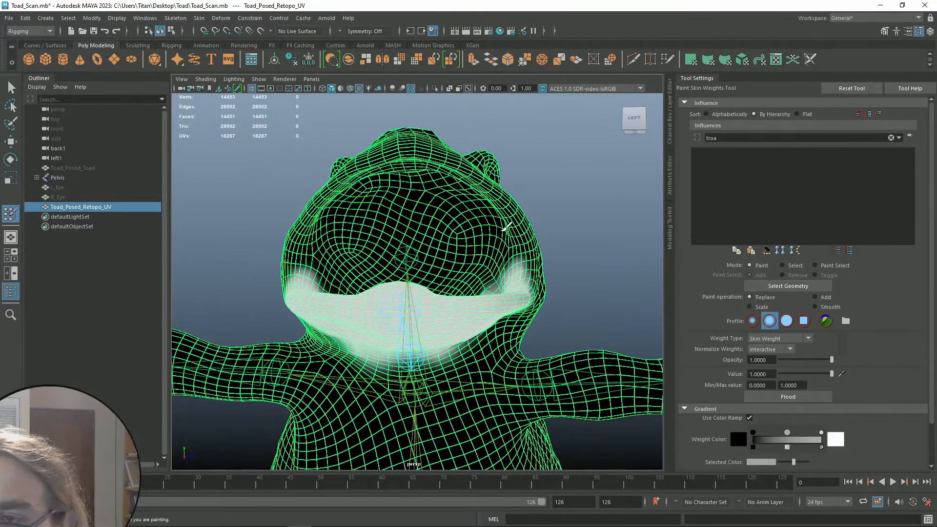
left_click_drag(521, 210, 392, 182, "alt")
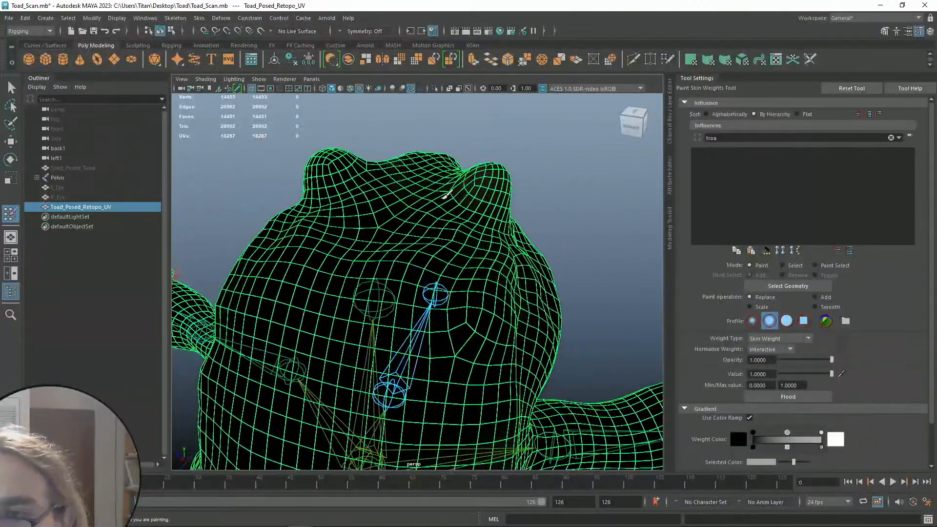
left_click_drag(454, 284, 348, 224, "alt")
left_click_drag(410, 193, 483, 170, "alt")
mouse_move(493, 221)
left_mouse_down("alt")
mouse_move(498, 166)
mouse_move(540, 174)
mouse_move(502, 264)
left_mouse_up("alt")
Leave weight painting, select the Throat joint and rotate it upward to nearly close the toad's mouth
key("q")
scroll(501, 271, "up", 5)
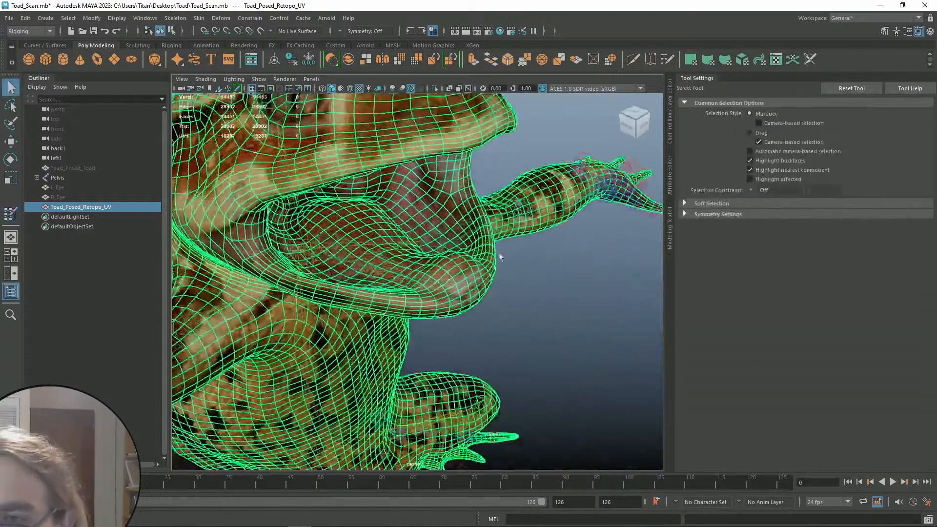
left_click(383, 257)
key("w")
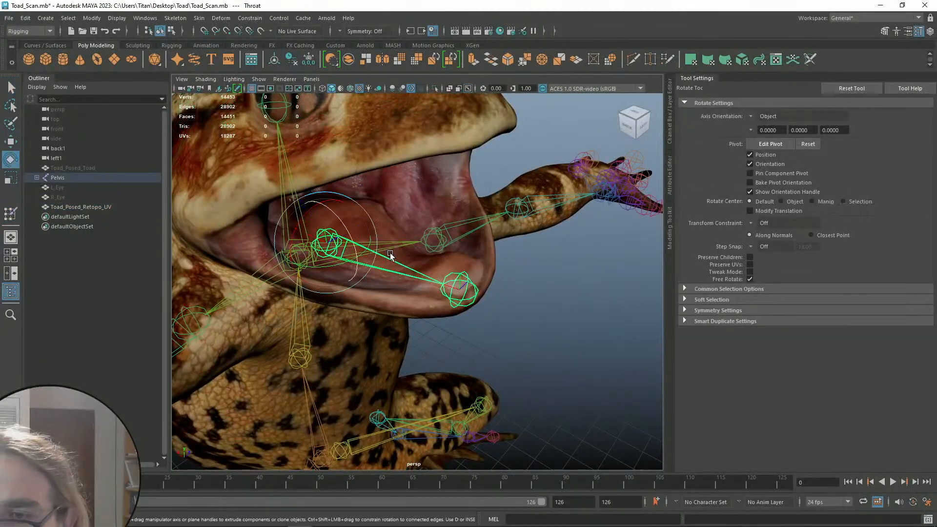
key("e")
left_click_drag(390, 251, 407, 261, "alt")
left_click_drag(343, 296, 476, 271, "alt")
scroll(476, 271, "up", 3)
left_click_drag(382, 331, 413, 293)
key("w")
key("e")
With the mouth closed, paint the Throat influence at value 1 under the chin and along the cheeks
key("q")
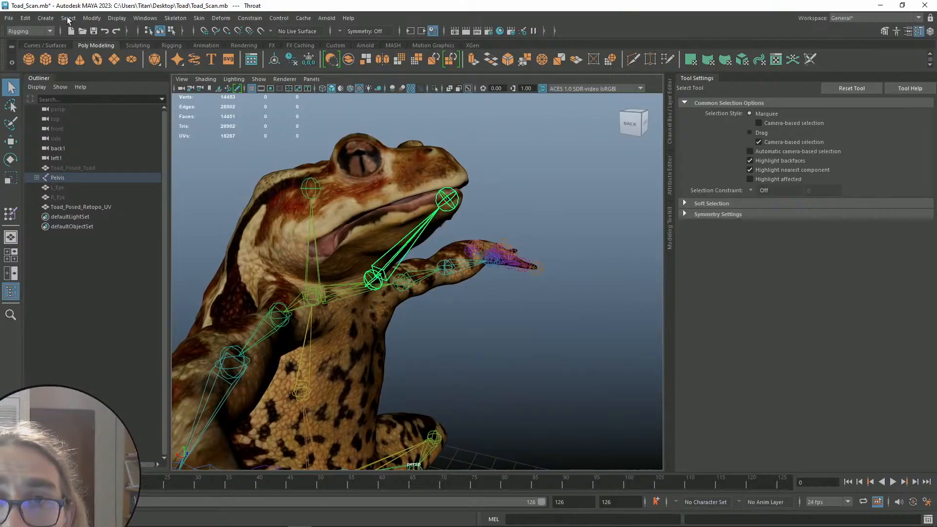
left_click(373, 229)
right_click_drag(373, 229, 319, 217)
left_click_drag(353, 237, 340, 240, "alt")
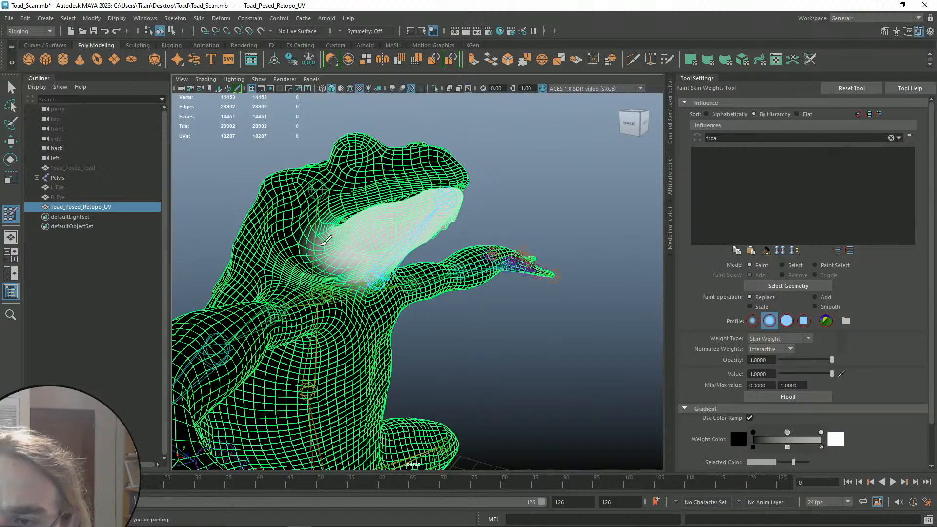
left_click_drag(387, 243, 476, 231, "alt")
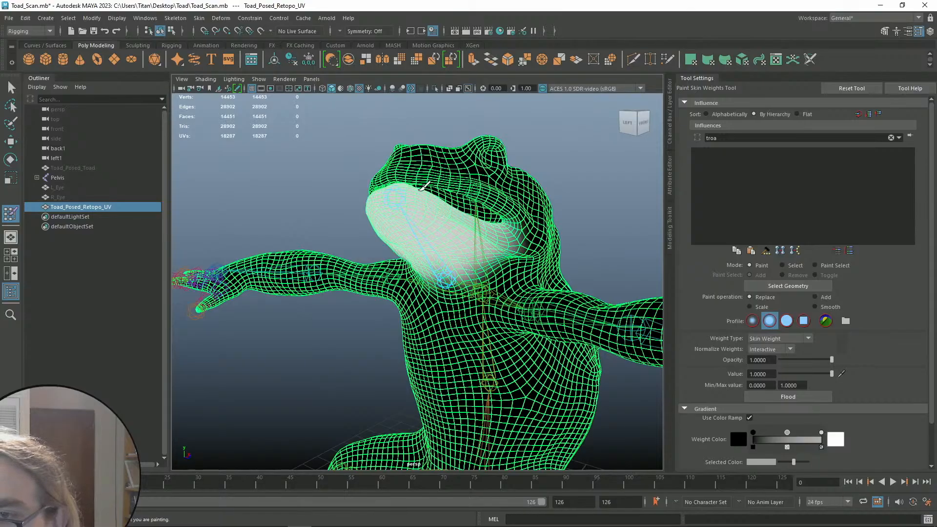
left_click_drag(530, 236, 405, 205, "alt")
left_click_drag(344, 242, 376, 208, "alt")
left_click_drag(450, 211, 494, 227, "alt")
left_click_drag(458, 265, 419, 267, "alt")
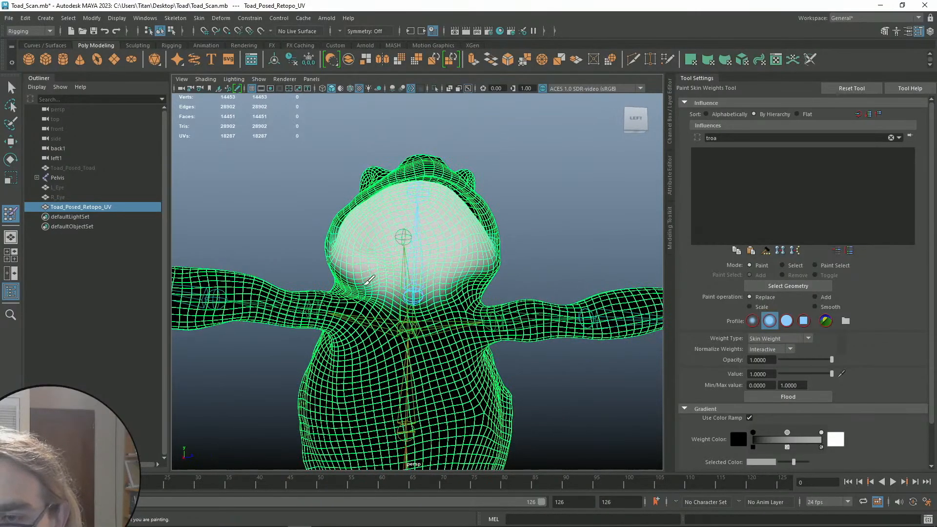
left_click_drag(485, 276, 449, 281, "alt")
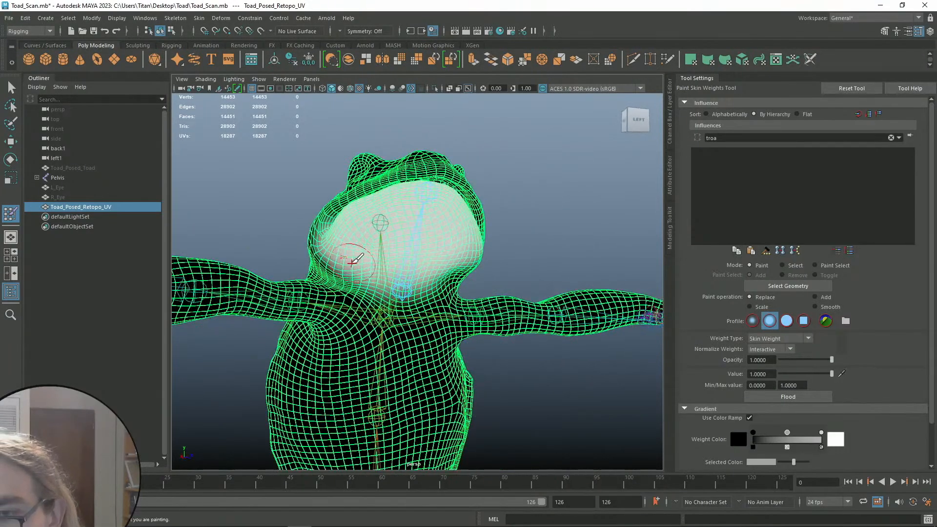
left_click_drag(353, 260, 355, 259, "alt")
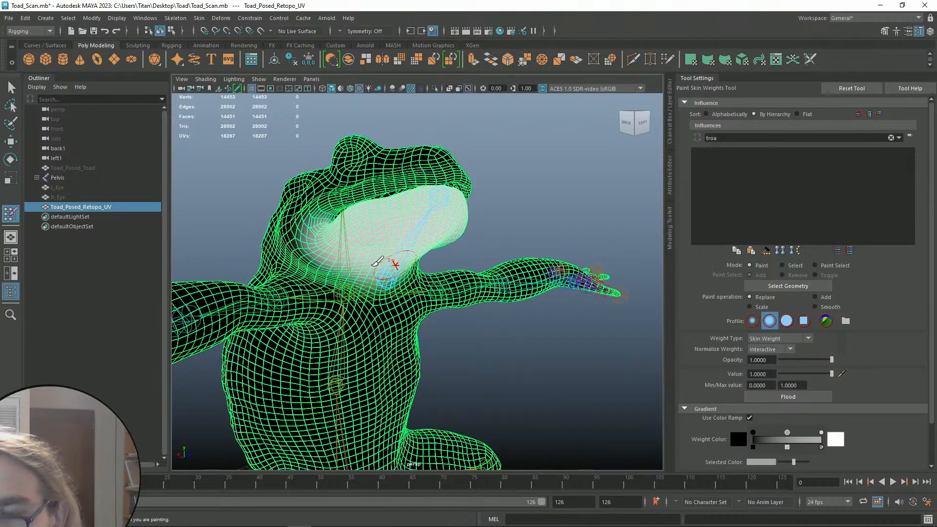
Leave weight painting and rotate the Throat joint to open and close the jaw, testing the painted weights
key("q")
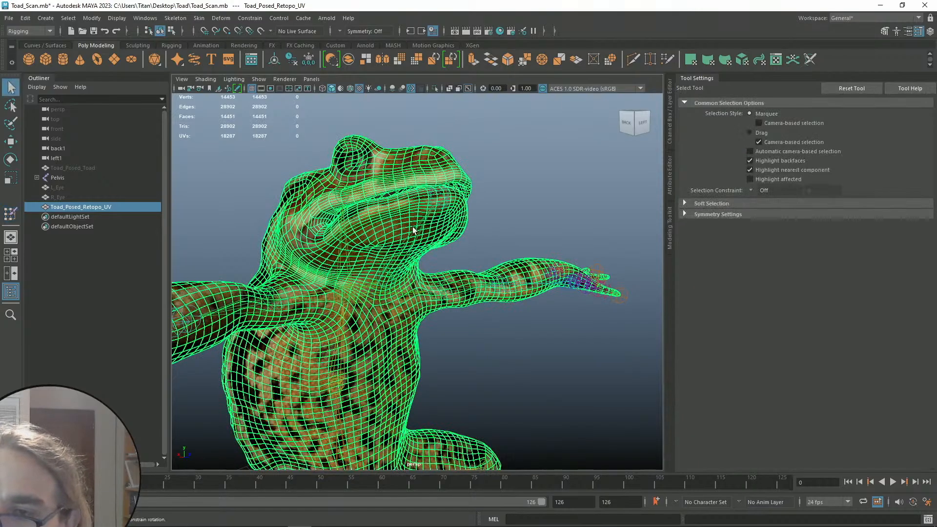
left_click(412, 227)
left_click_drag(413, 227, 522, 232, "alt")
key("e")
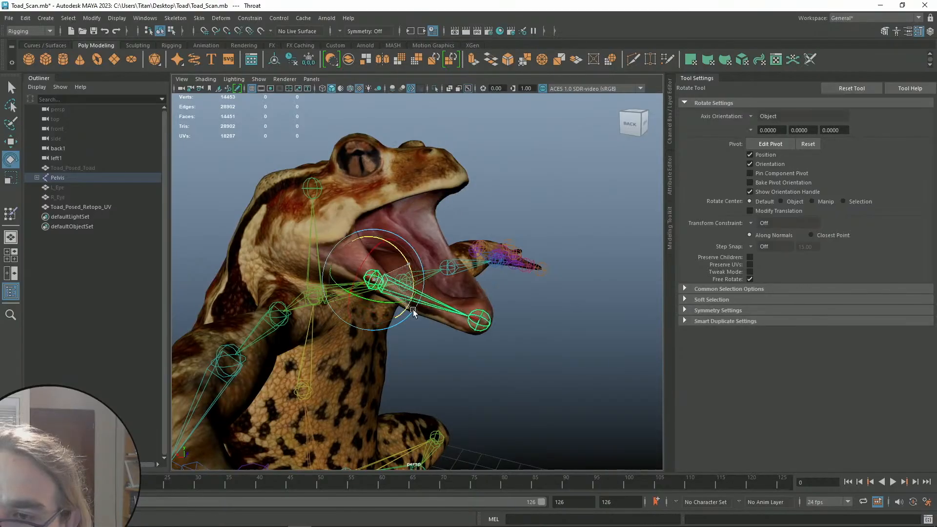
left_click_drag(404, 294, 340, 210, "alt")
left_click_drag(442, 324, 465, 253)
Select the toad mesh again and reopen skin weight painting on the Throat influence
key("q")
left_click_drag(499, 207, 399, 245, "alt")
left_click_drag(491, 238, 466, 227, "alt")
left_click(454, 226)
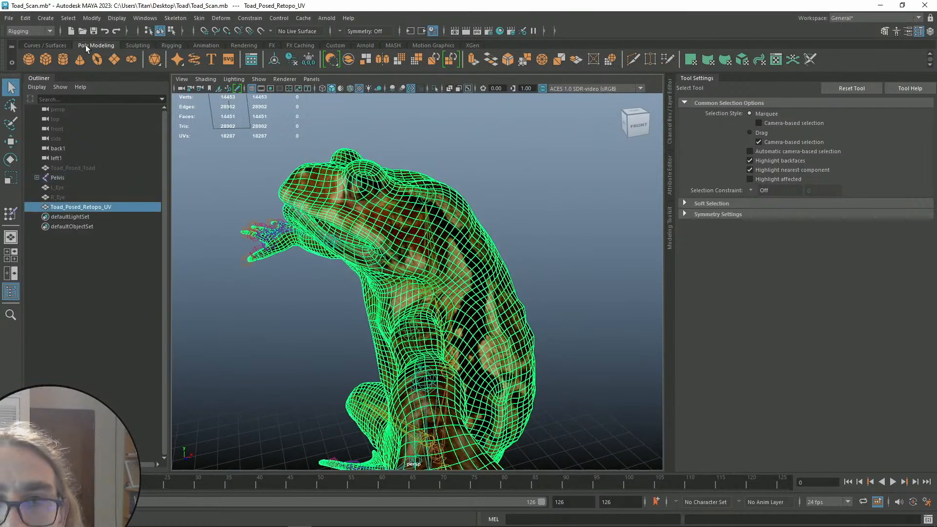
right_click_drag(396, 217, 396, 217)
key("y")
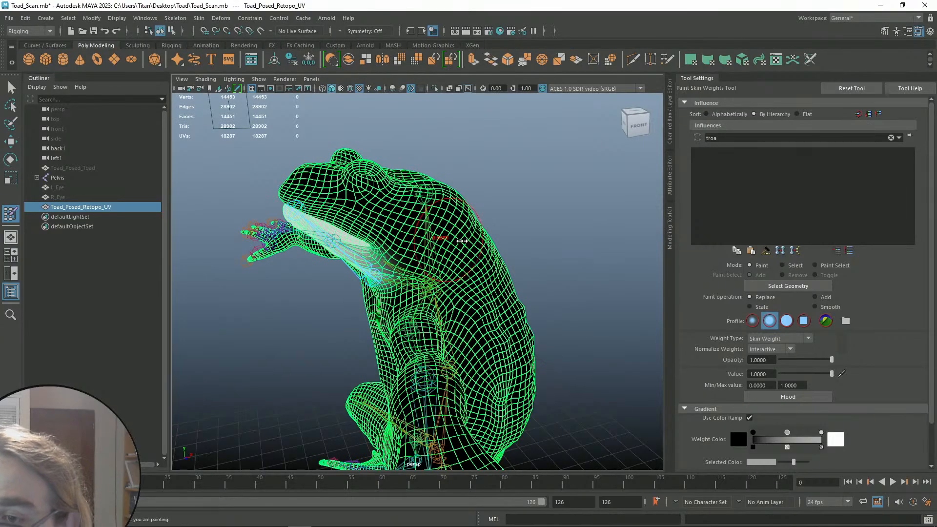
Inspect the Throat weights along both cheeks, the neck and the back, and leave weight painting to view the mouth corner
left_click_drag(465, 255, 353, 238, "alt")
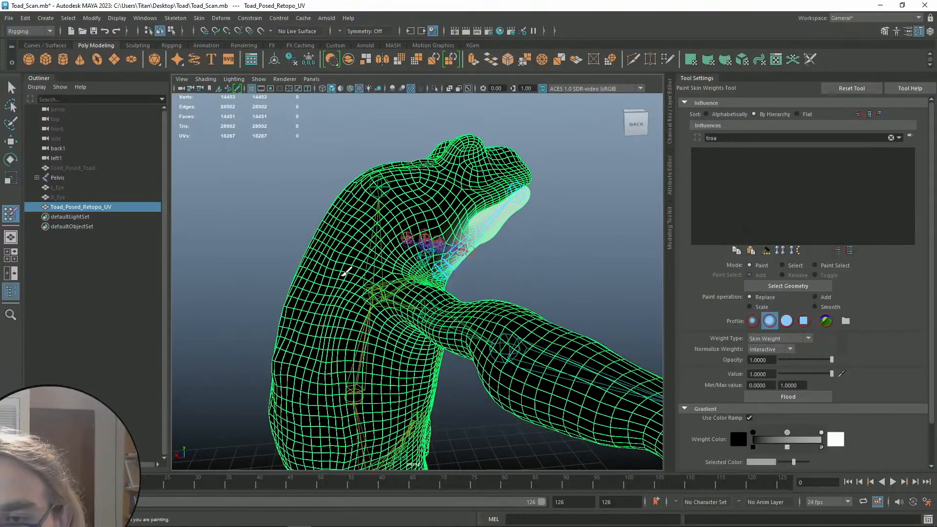
left_click_drag(315, 279, 520, 190, "alt")
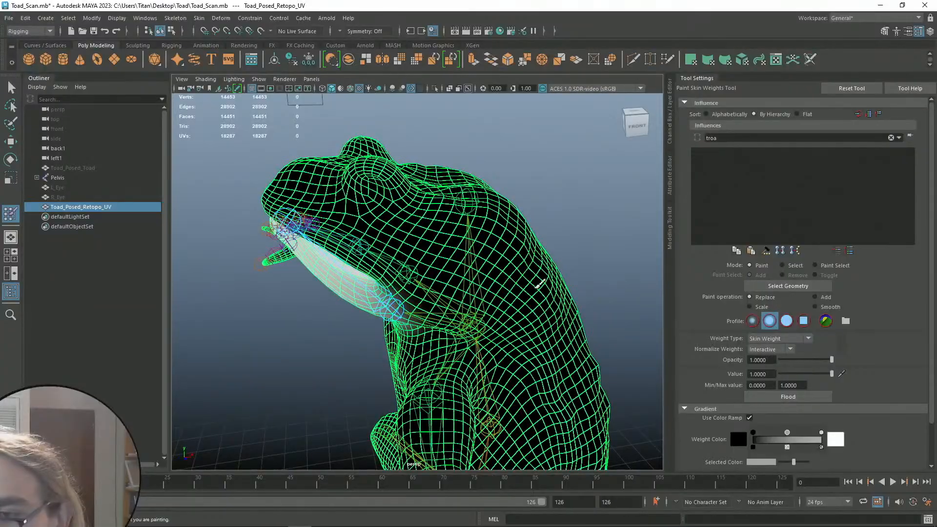
left_click_drag(558, 314, 506, 281, "alt")
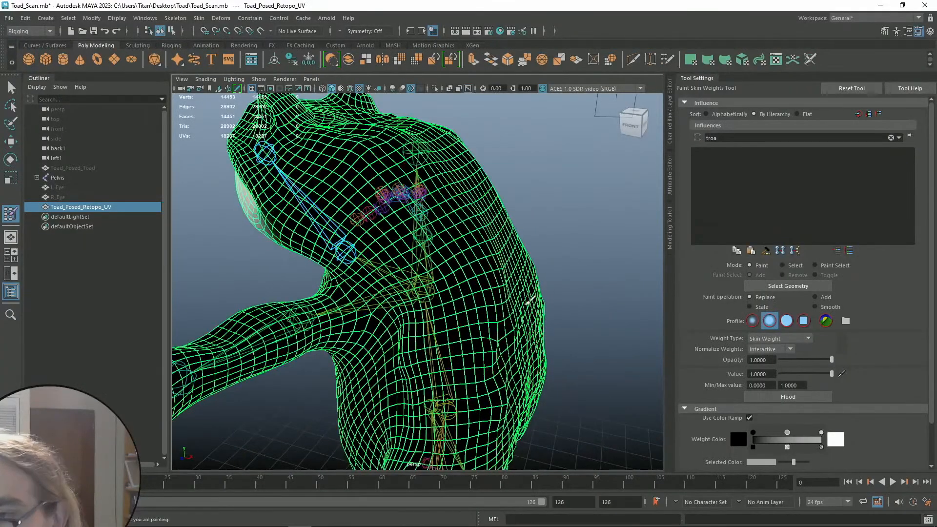
right_click_drag(490, 317, 462, 337, "alt")
left_click_drag(461, 337, 499, 267, "alt")
mouse_move(458, 289)
left_mouse_down("alt")
mouse_move(454, 215)
mouse_move(548, 228)
left_mouse_up("alt")
key("q")
scroll(426, 220, "up", 5)
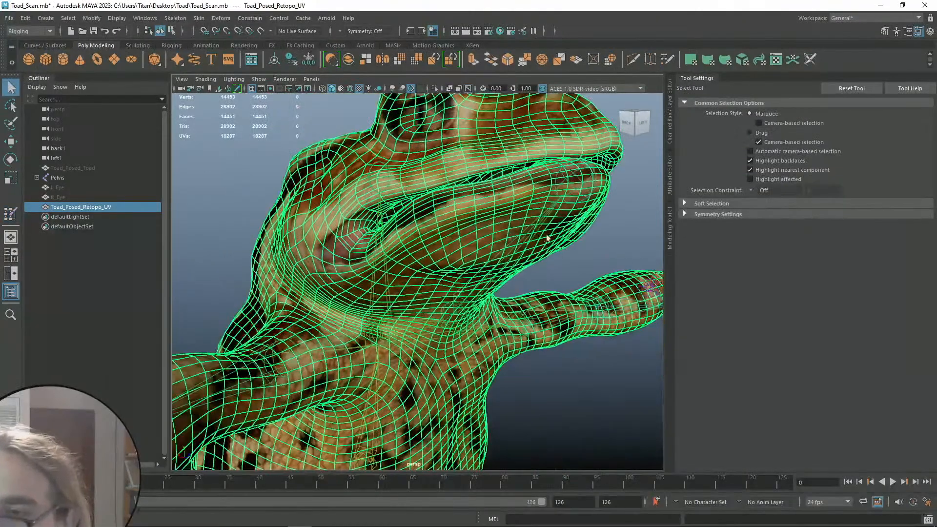
Select the Throat joint and undo its latest changes to restore the jaw pose
left_click(534, 231)
scroll(534, 232, "down", 5)
middle_click_drag(534, 232, 484, 233, "alt")
key("e")
left_click_drag(484, 233, 439, 275, "alt")
key("ctrl+z")
scroll(322, 263, "up", 3)
key("w")
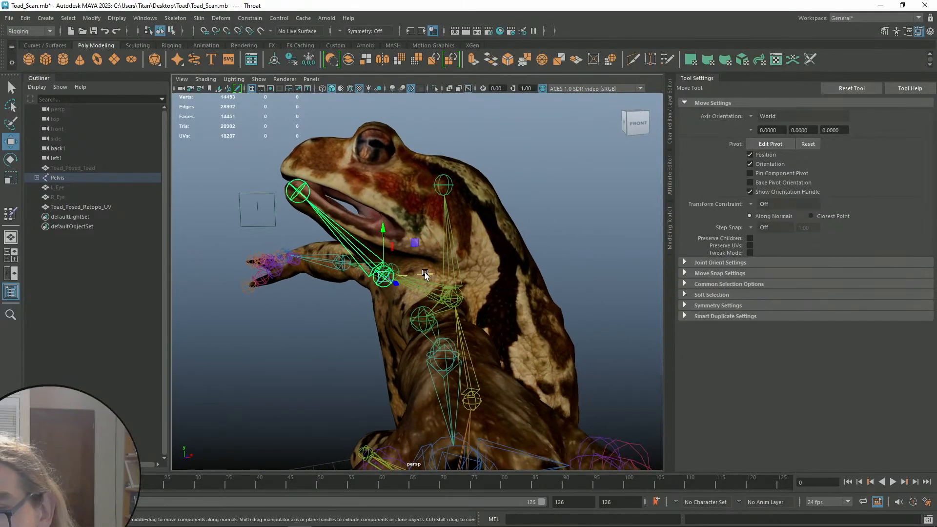
key("ctrl+z")
Rotate the Throat joint to open the mouth and check the jaw and cheek deformation from several angles
key("e")
left_click_drag(382, 240, 460, 224)
left_click_drag(360, 299, 408, 299, "alt")
mouse_move(474, 277)
left_mouse_down("alt")
mouse_move(391, 284)
mouse_move(403, 289)
mouse_move(364, 312)
mouse_move(464, 279)
left_mouse_up("alt")
key("q")
key("e")
left_click_drag(391, 291, 441, 263)
key("r")
key("e")
key("q")
Try rotating the Spine_02 joint to test the upper body deformation, and undo the rotation
scroll(409, 228, "down", 5)
left_click(422, 227)
middle_click_drag(442, 264, 472, 221, "alt")
left_click_drag(382, 296, 392, 259, "alt")
scroll(378, 262, "up", 3)
left_click(388, 265)
left_click(384, 169)
left_click_drag(388, 171, 443, 125, "alt")
key("e")
key("ctrl+z")
left_click_drag(484, 206, 432, 186, "alt")
left_click(436, 187)
left_click(418, 301)
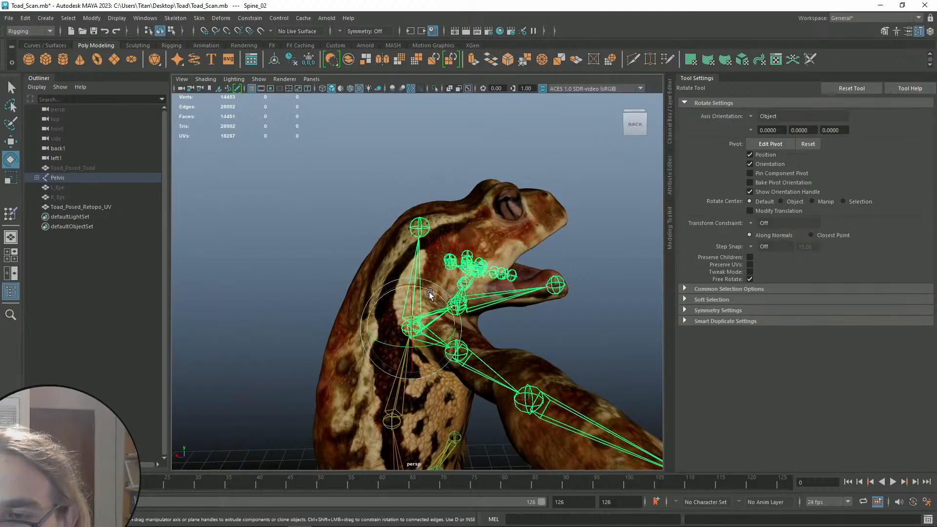
left_click_drag(424, 285, 386, 293)
key("ctrl+z")
key("w")
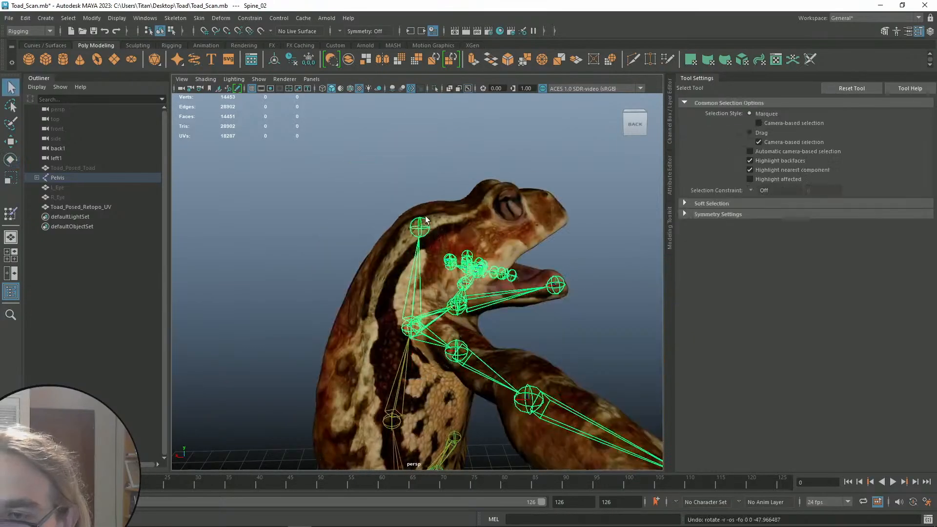
Select the Head joint and rotate it to tilt the toad's head, testing the neck deformation
left_click(425, 227)
left_click(421, 224)
key("e")
left_click_drag(431, 199, 397, 172)
left_click_drag(438, 192, 400, 174)
left_click_drag(503, 209, 437, 209, "alt")
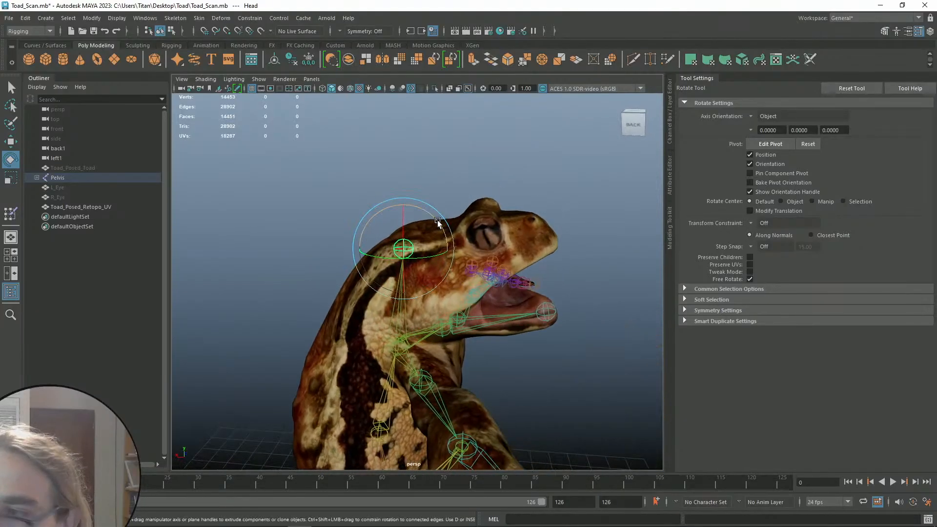
left_click(670, 174)
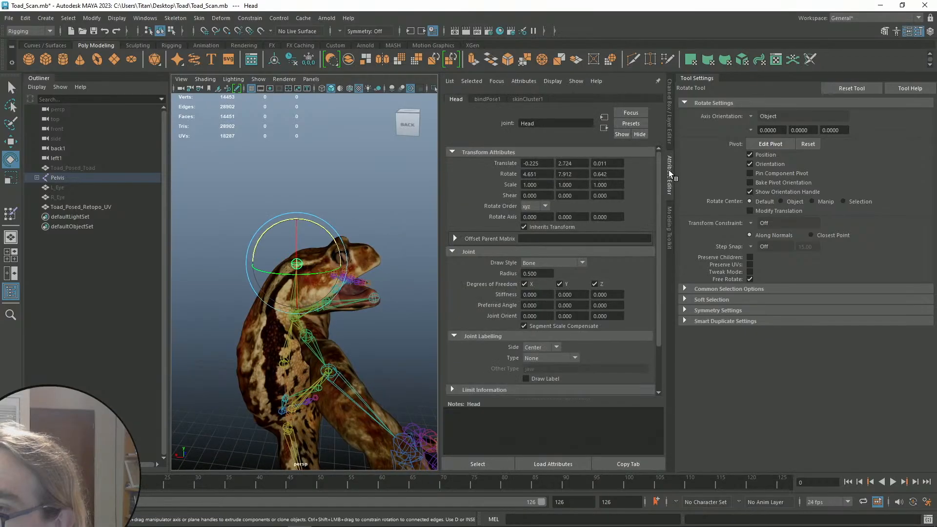
left_click(670, 174)
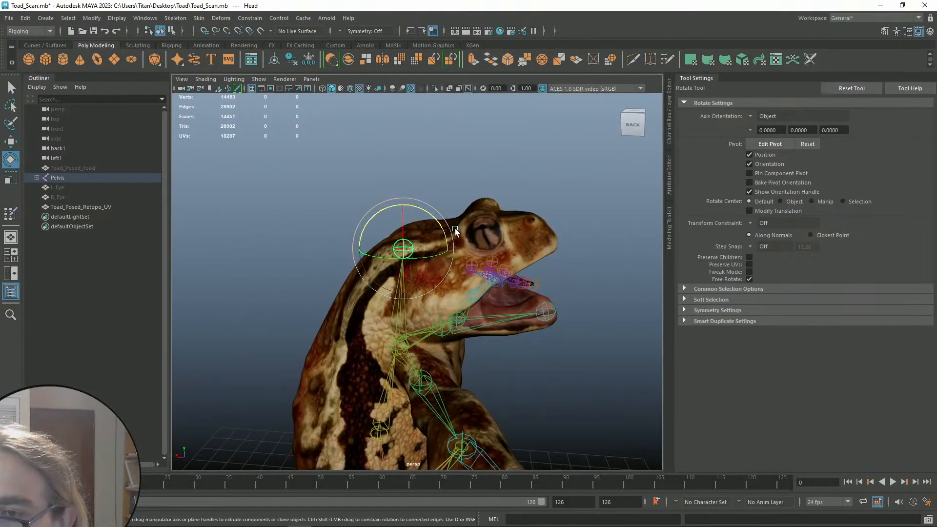
mouse_move(439, 221)
left_mouse_down()
mouse_move(414, 205)
mouse_move(467, 254)
mouse_move(430, 201)
left_mouse_up()
Select the toad mesh, reopen skin weight painting and clear the influence search filter
key("q")
left_click(429, 201)
right_click_drag(430, 200, 430, 245)
left_click_drag(430, 245, 469, 234, "alt")
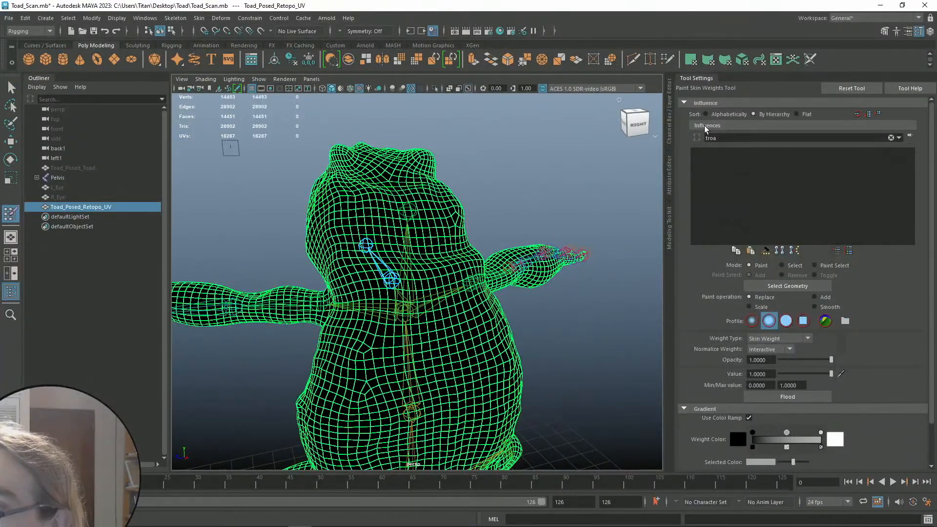
left_click_drag(781, 138, 661, 125)
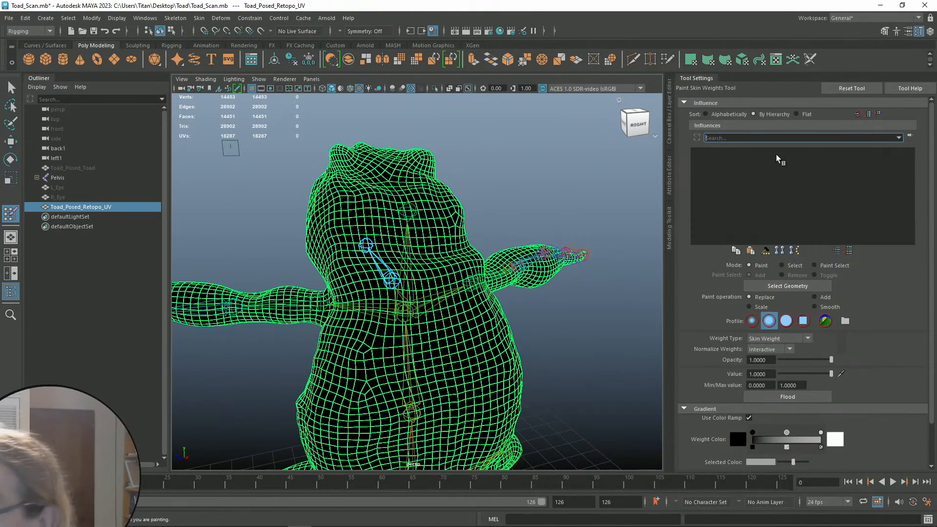
mouse_move(437, 209)
right_mouse_down()
mouse_move(385, 193)
mouse_move(493, 193)
mouse_move(483, 183)
mouse_move(391, 197)
mouse_move(403, 193)
right_mouse_up()
key("q")
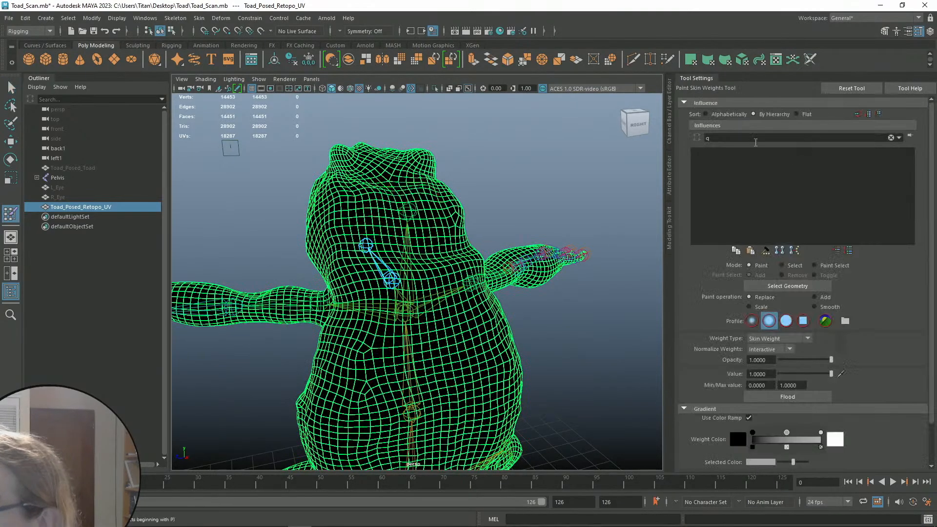
left_click(891, 138)
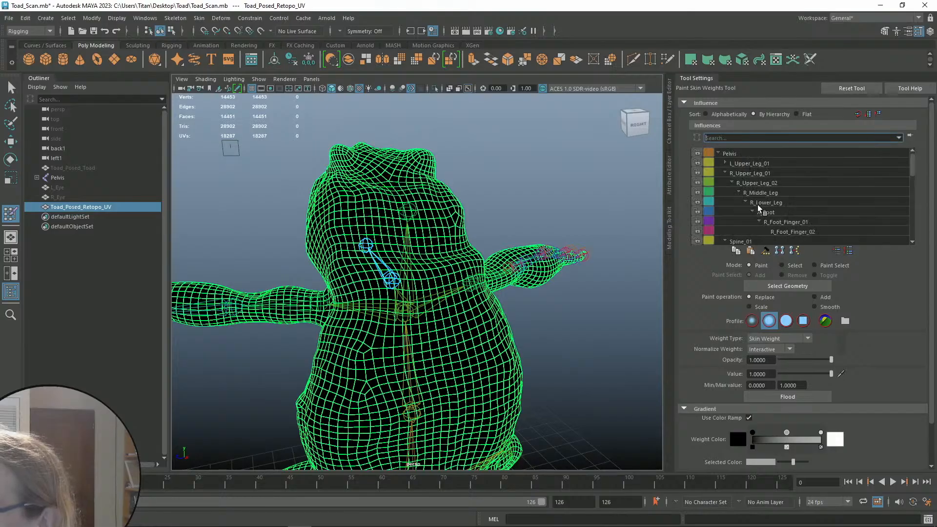
Find the Head joint under Spine_02 in the influence hierarchy and make it the influence to paint
left_click(718, 155)
left_click(718, 154)
scroll(752, 208, "down", 5)
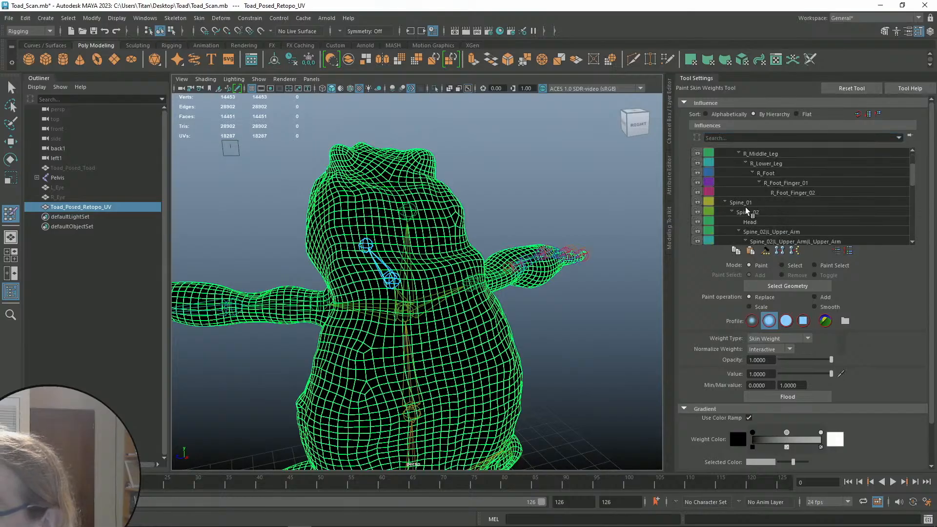
scroll(752, 208, "down", 4)
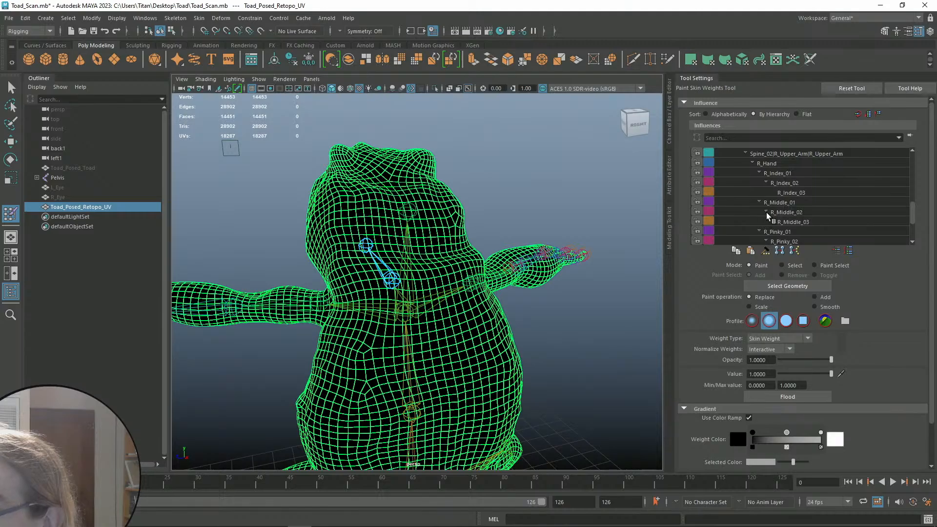
scroll(791, 210, "down", 3)
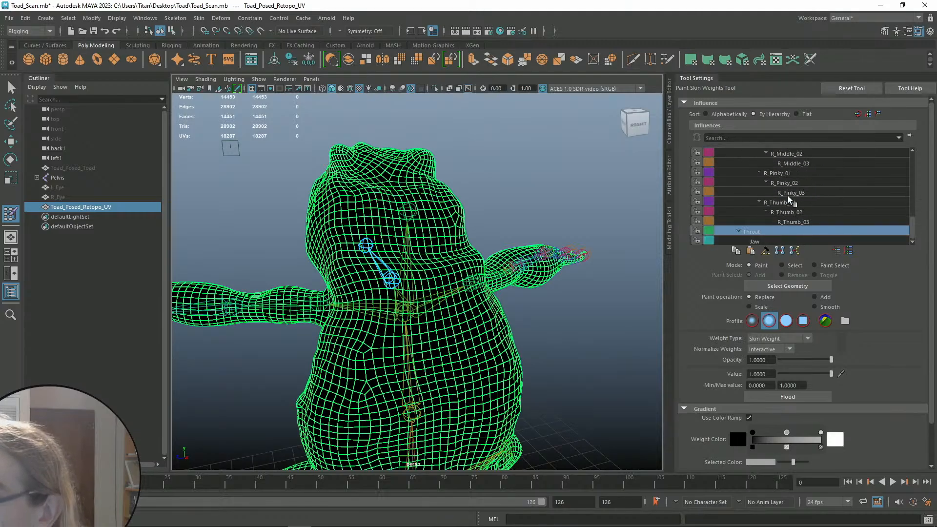
scroll(789, 199, "up", 5)
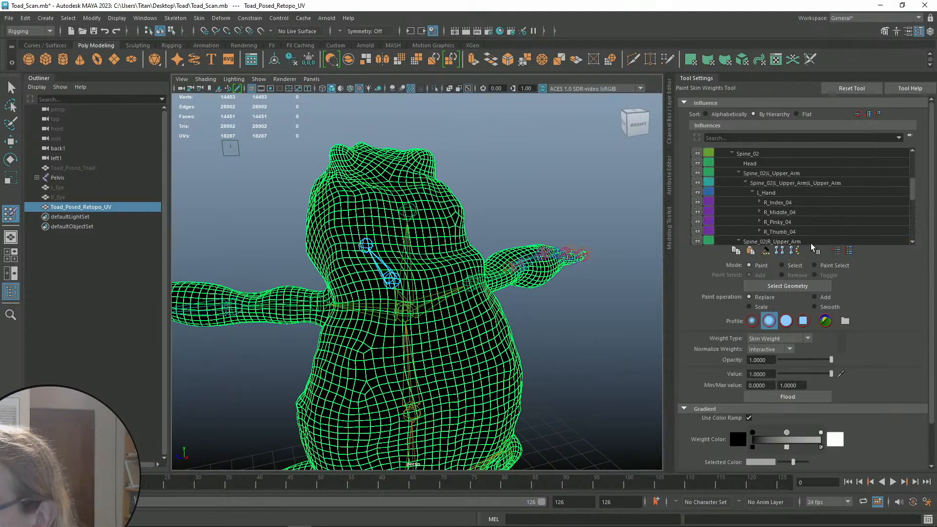
scroll(791, 198, "up", 4)
left_click(755, 202)
Inspect the Head weights over the nape, cheeks and the inside of the mouth
mouse_move(439, 195)
left_mouse_down("alt")
mouse_move(496, 197)
mouse_move(446, 247)
left_mouse_up("alt")
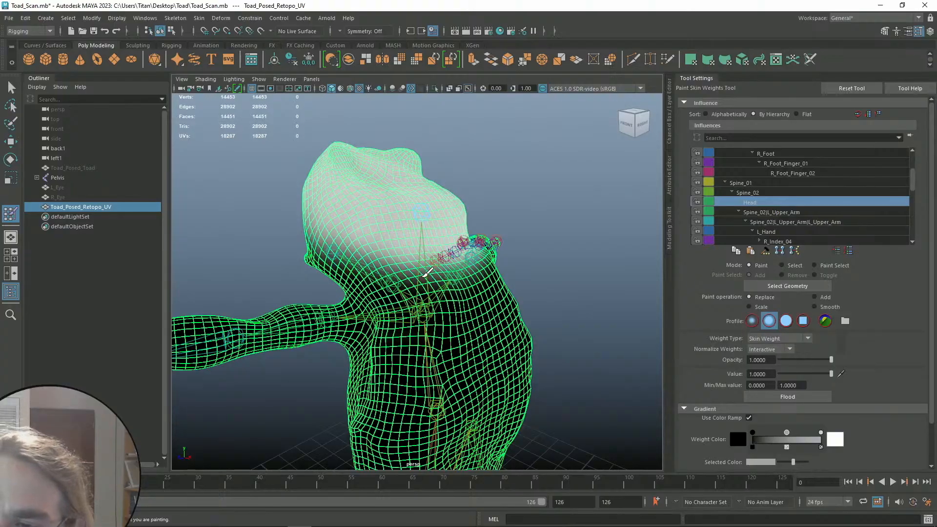
left_click_drag(506, 270, 447, 256, "alt")
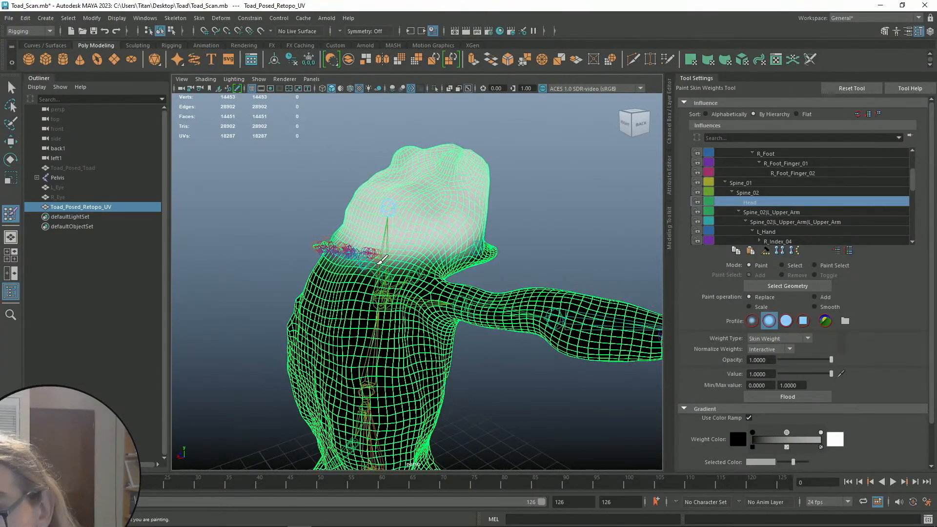
left_click_drag(384, 250, 406, 245, "alt")
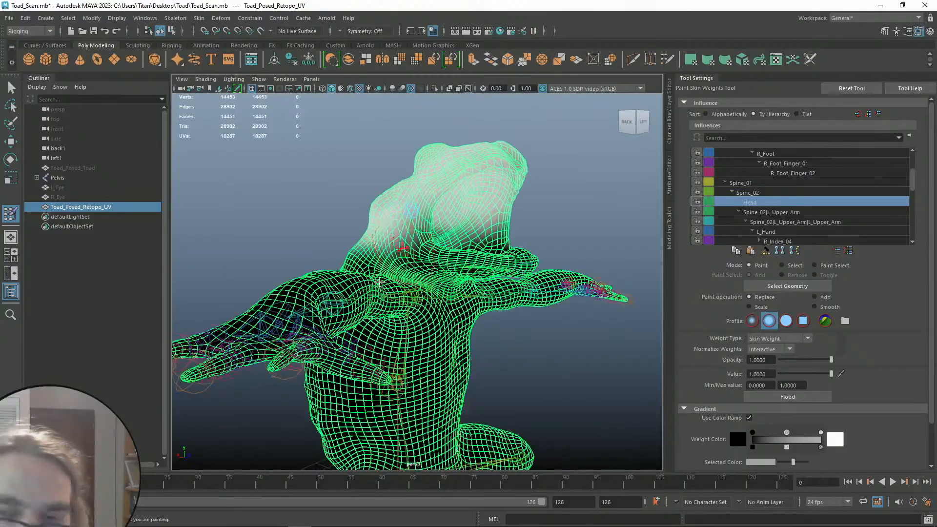
right_click_drag(405, 245, 425, 260, "alt")
left_click_drag(424, 259, 450, 194, "alt")
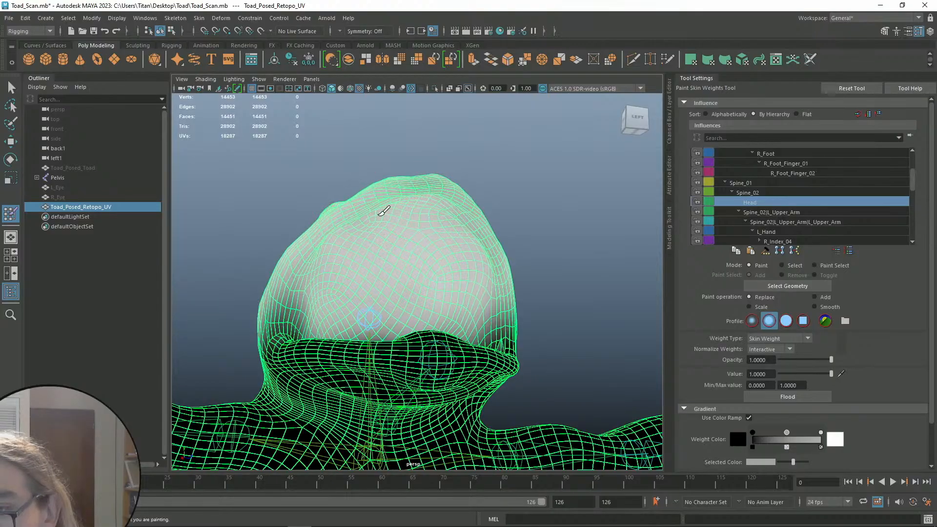
left_click_drag(405, 285, 365, 289, "alt")
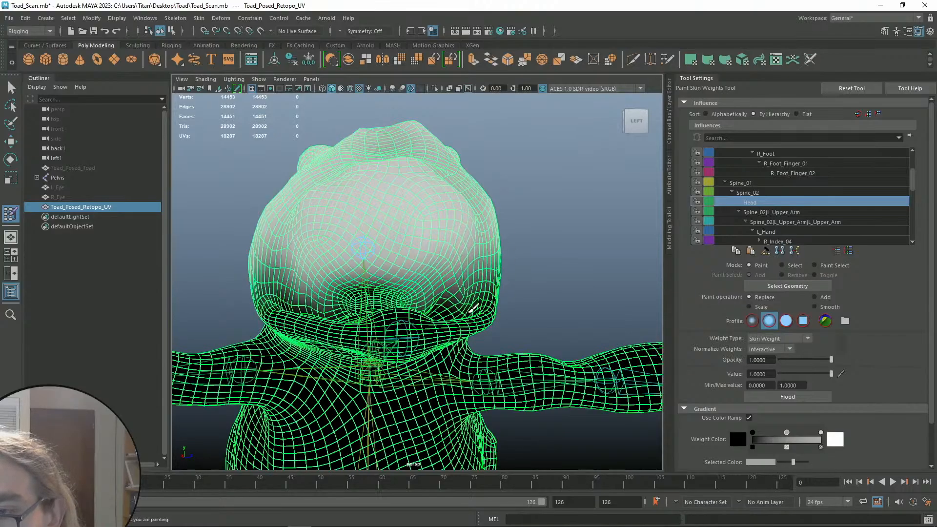
left_click_drag(473, 309, 476, 285, "alt")
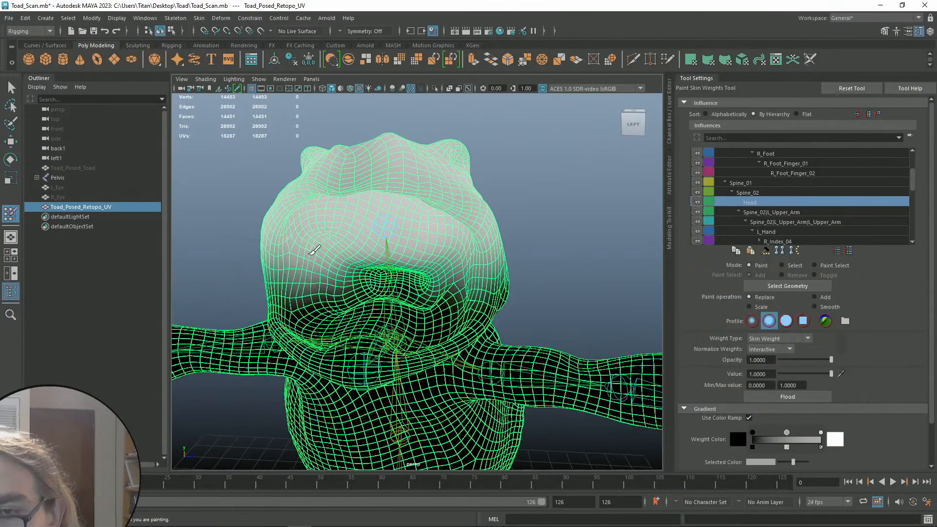
mouse_move(345, 183)
left_mouse_down("alt")
mouse_move(381, 213)
mouse_move(391, 251)
mouse_move(294, 250)
mouse_move(368, 218)
mouse_move(473, 197)
mouse_move(467, 302)
left_mouse_up("alt")
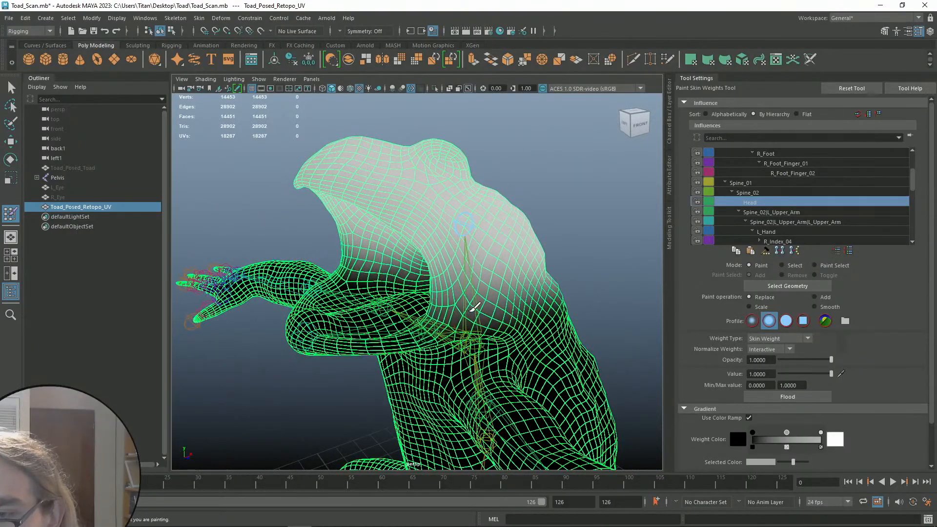
left_click_drag(525, 309, 507, 342, "alt")
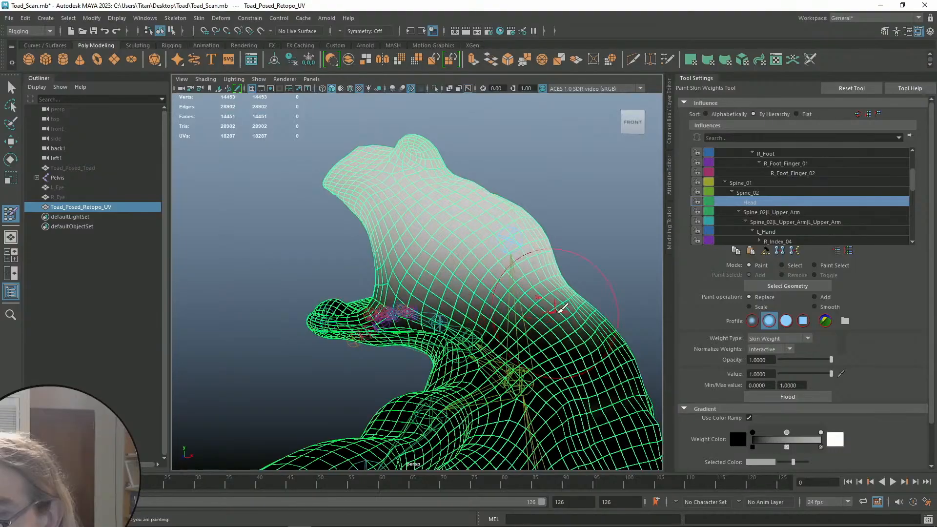
Paint the Head influence at value 1 over the upper jaw, the roof of the mouth and the cheeks
left_click_drag(581, 308, 466, 182, "alt")
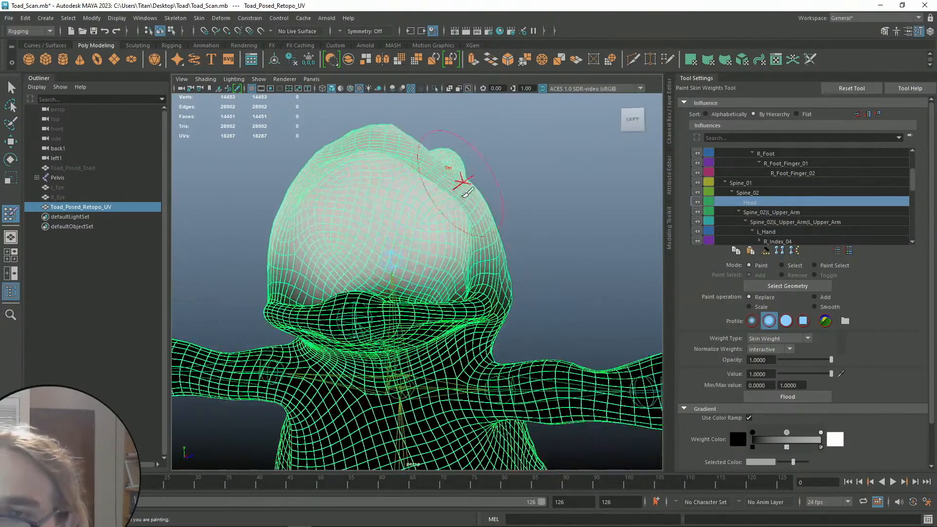
mouse_move(412, 167)
left_mouse_down("alt")
mouse_move(435, 185)
mouse_move(412, 142)
mouse_move(419, 181)
mouse_move(375, 153)
left_mouse_up("alt")
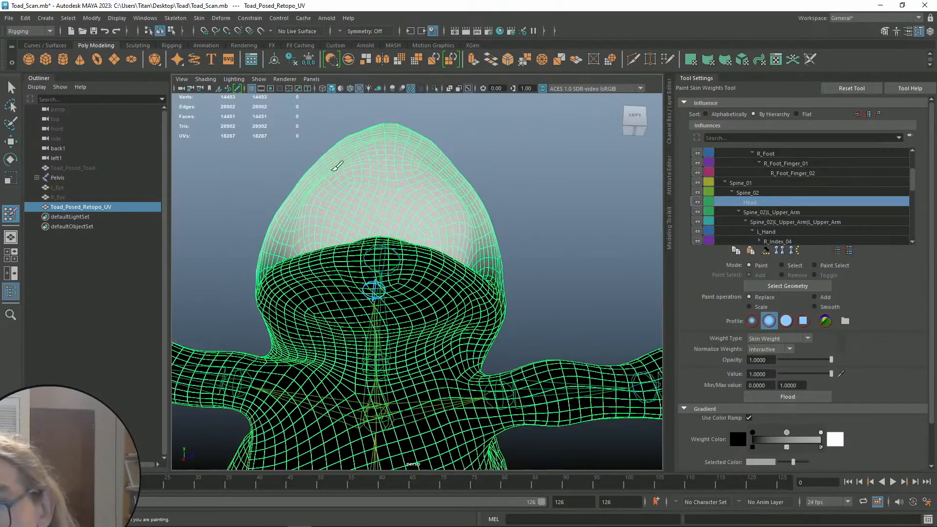
left_click_drag(314, 192, 329, 209, "alt")
left_click_drag(309, 254, 350, 274, "alt")
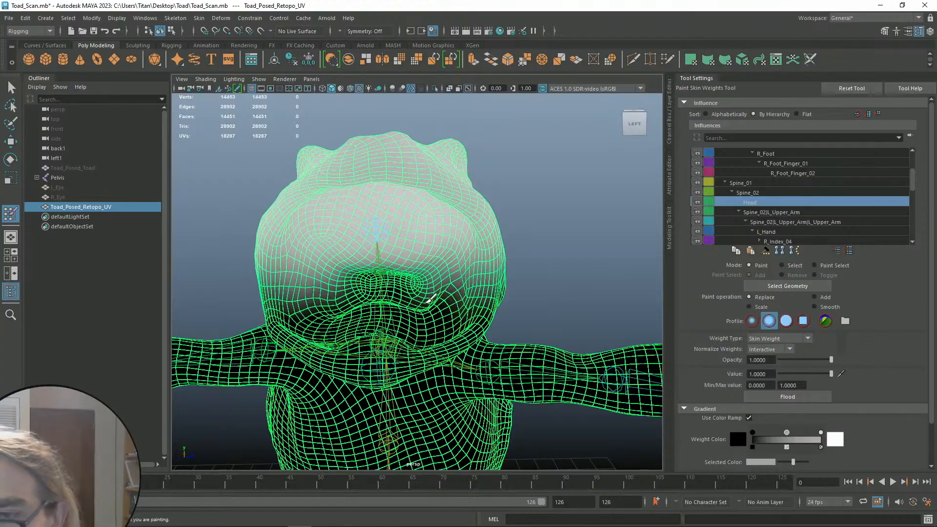
left_click_drag(354, 297, 315, 294, "alt")
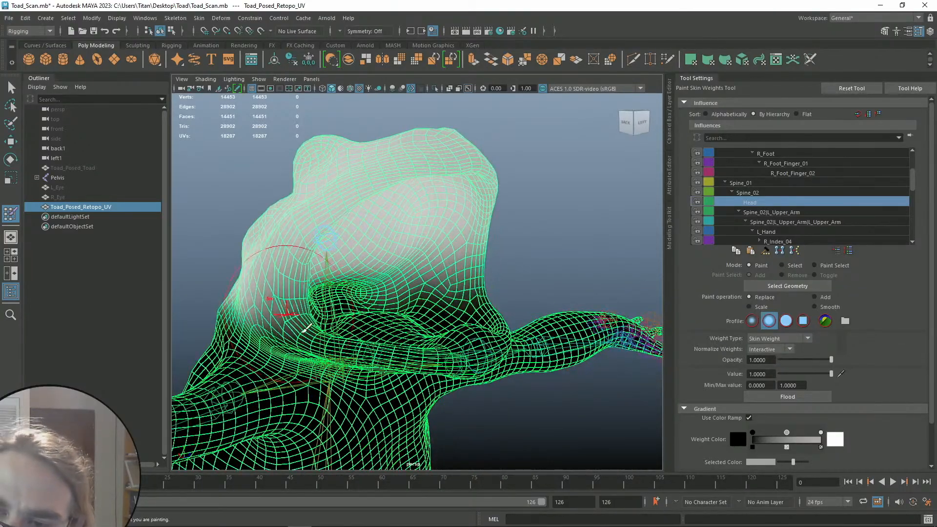
left_click_drag(280, 326, 418, 324, "alt")
left_click_drag(309, 333, 345, 237, "alt")
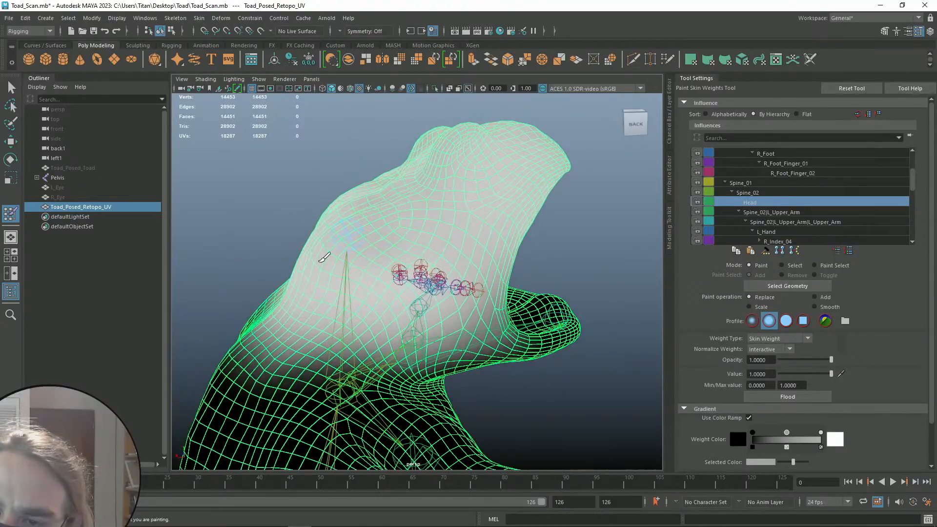
Clean up the lower edge of the Head influence across the nape by painting its skin weights
left_click_drag(305, 324, 374, 287, "alt")
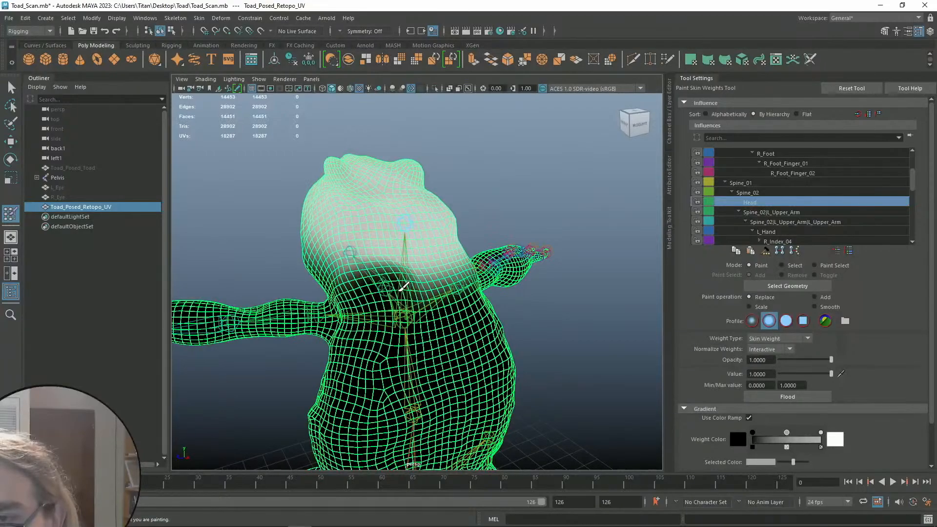
left_click_drag(449, 289, 387, 252, "alt")
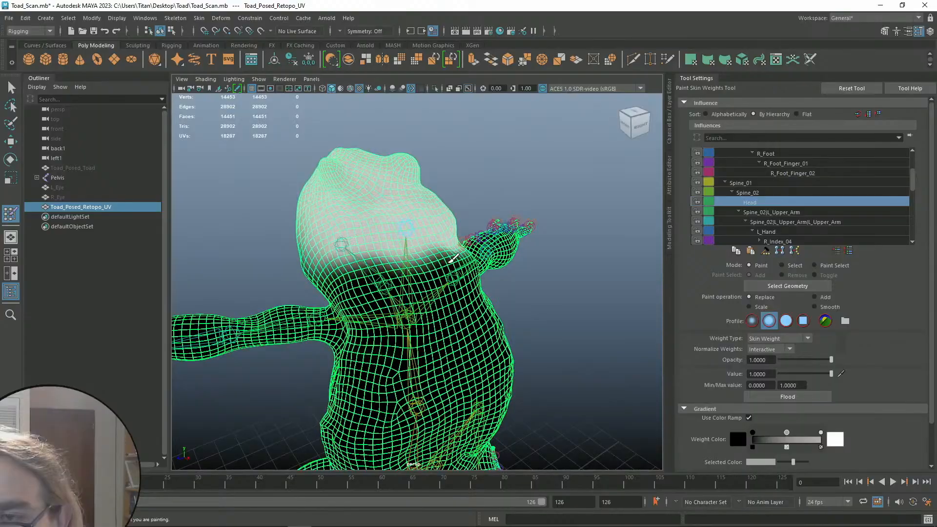
left_click_drag(440, 264, 500, 279, "alt")
mouse_move(415, 279)
left_mouse_down("alt")
mouse_move(454, 269)
mouse_move(414, 266)
left_mouse_up("alt")
left_click_drag(323, 289, 384, 261, "alt")
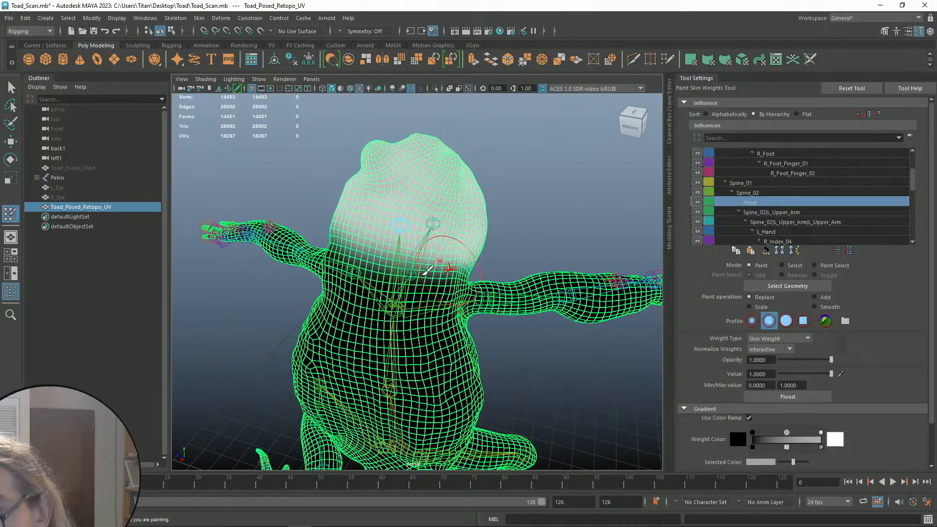
left_click_drag(444, 280, 407, 231, "alt")
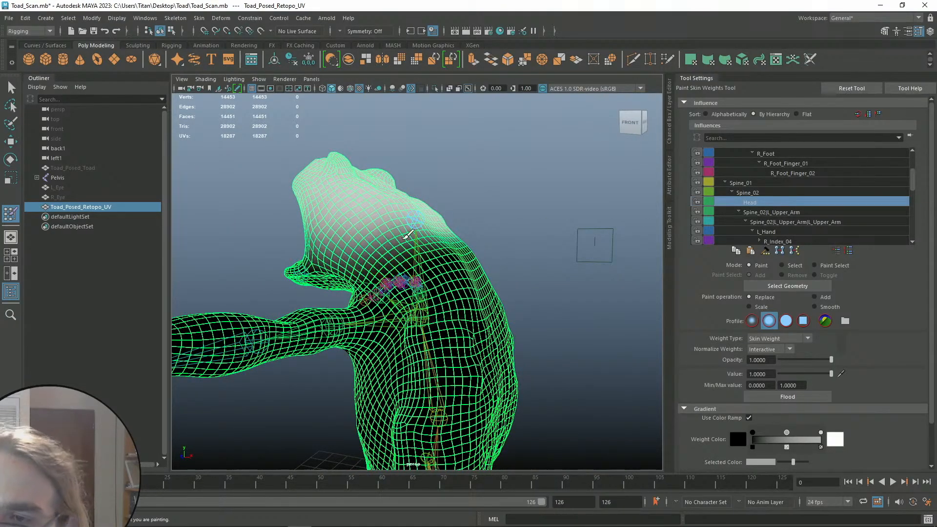
Extend the Head influence at value 1 down the sides of the neck behind the mouth corners
left_click_drag(432, 275, 342, 249, "alt")
left_click_drag(460, 257, 429, 251, "alt")
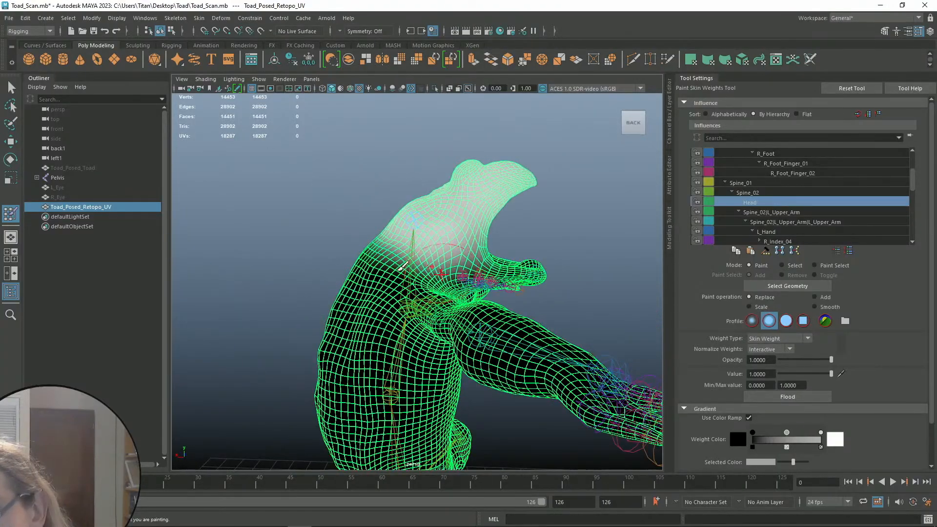
left_click_drag(448, 286, 393, 218, "alt")
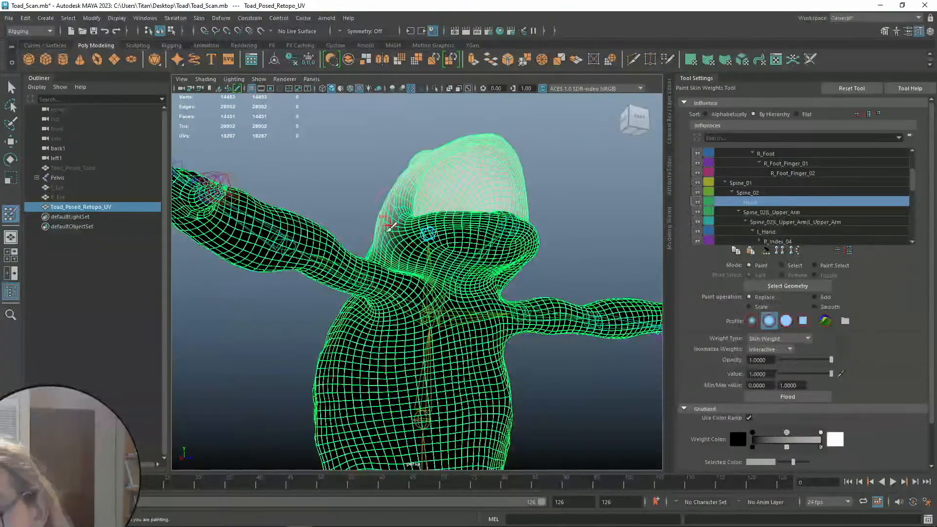
left_click_drag(448, 279, 423, 298, "alt")
left_click_drag(465, 269, 419, 292, "alt")
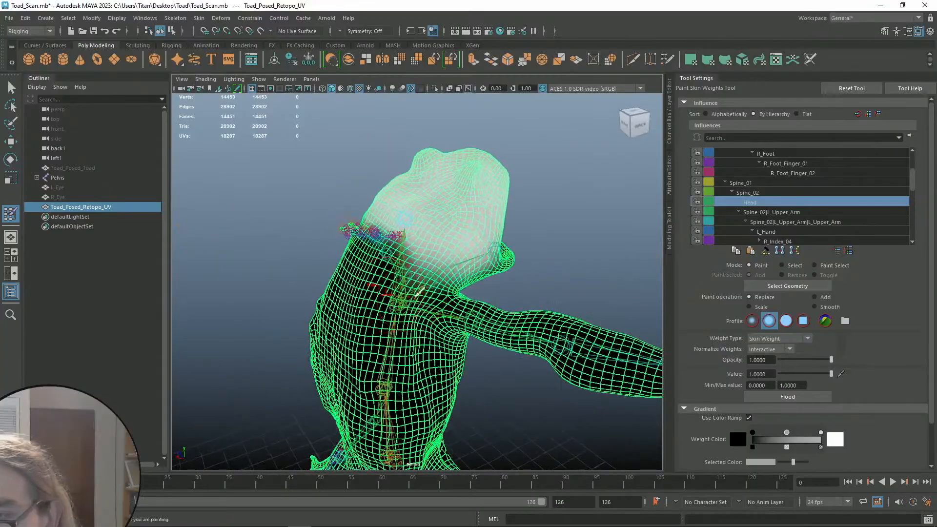
left_click_drag(345, 298, 448, 289, "alt")
left_click_drag(401, 252, 353, 226)
left_click_drag(360, 276, 464, 230, "alt")
left_click_drag(476, 264, 406, 266, "alt")
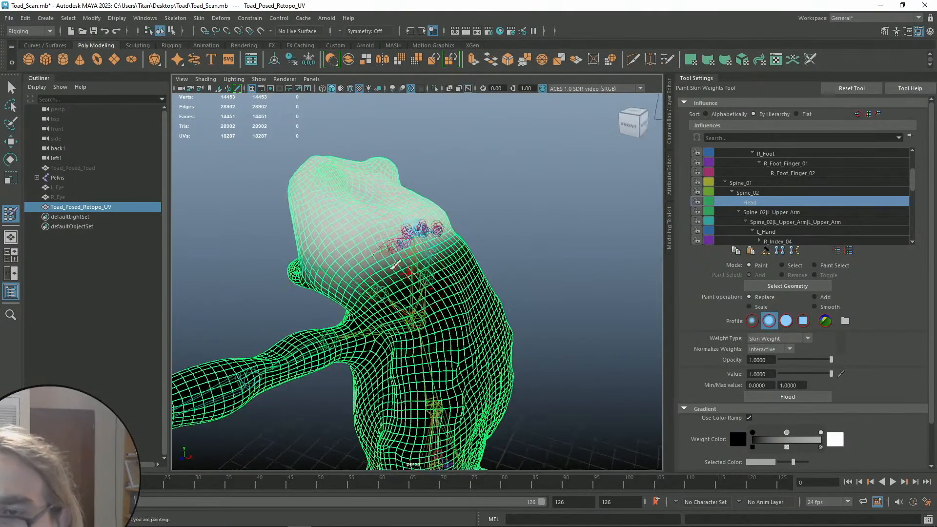
left_click_drag(366, 201, 420, 238, "alt")
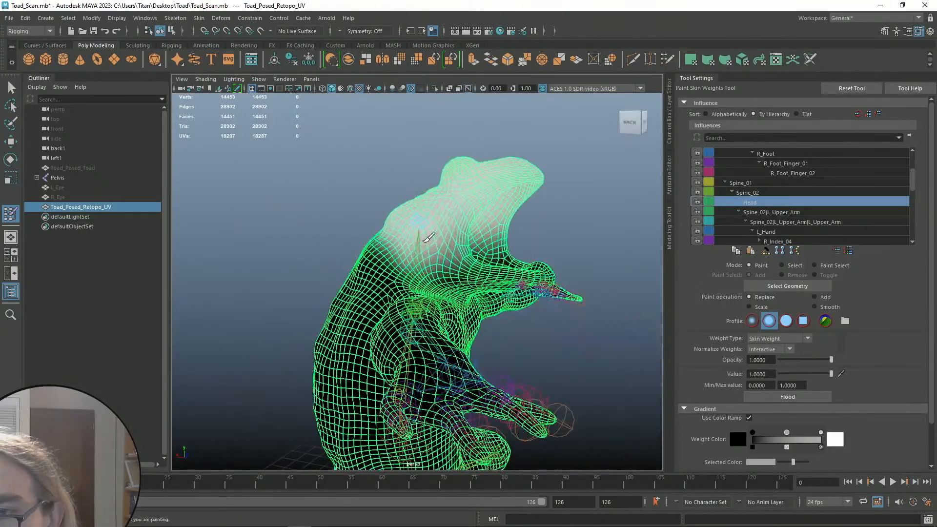
Test the repainted head weights by rotating the Head joint and undoing the rotation
key("q")
mouse_move(441, 197)
left_mouse_down("alt")
mouse_move(370, 216)
mouse_move(379, 237)
mouse_move(377, 228)
mouse_move(406, 217)
mouse_move(397, 232)
mouse_move(435, 201)
mouse_move(440, 220)
mouse_move(490, 209)
mouse_move(459, 194)
mouse_move(418, 233)
mouse_move(424, 226)
mouse_move(586, 237)
mouse_move(362, 238)
mouse_move(365, 261)
mouse_move(373, 242)
left_mouse_up("alt")
left_click(439, 199)
left_click(324, 227)
key("e")
key("ctrl+z")
left_click_drag(436, 236, 632, 228, "alt")
left_click_drag(515, 191, 575, 194)
mouse_move(389, 211)
left_mouse_down()
mouse_move(389, 198)
mouse_move(390, 218)
left_mouse_up()
Pick Spine_02 and the Head joint in the viewport, rotate Head in side view and undo the rotation
left_click_drag(461, 211, 351, 316, "alt")
key("q")
left_click(345, 299)
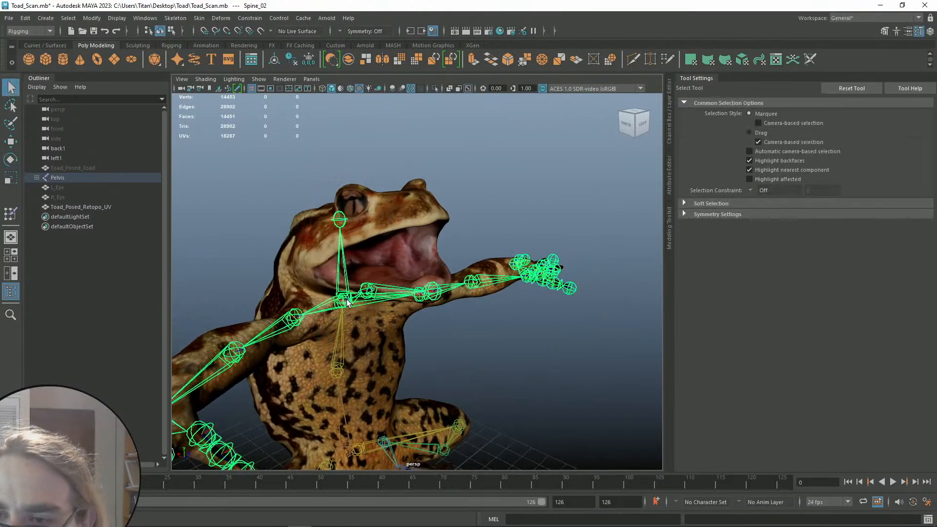
left_click_drag(365, 247, 362, 217, "alt")
left_click(337, 225)
key("e")
left_click_drag(394, 221, 459, 262)
key("ctrl+z")
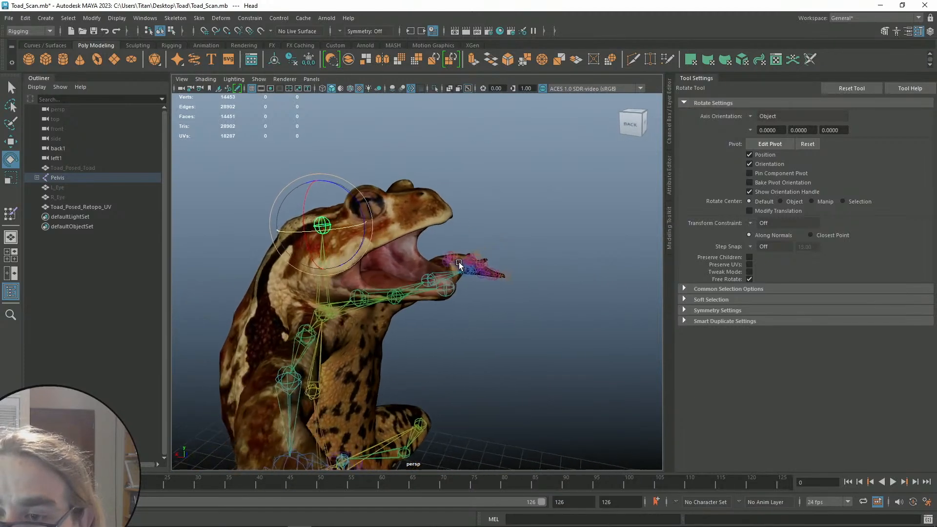
Select the Throat joint and expand the whole Pelvis hierarchy to reach the Head, Throat and Jaw joints
key("q")
mouse_move(378, 292)
left_mouse_down("alt")
mouse_move(365, 299)
mouse_move(383, 270)
mouse_move(341, 279)
mouse_move(394, 288)
mouse_move(375, 286)
left_mouse_up("alt")
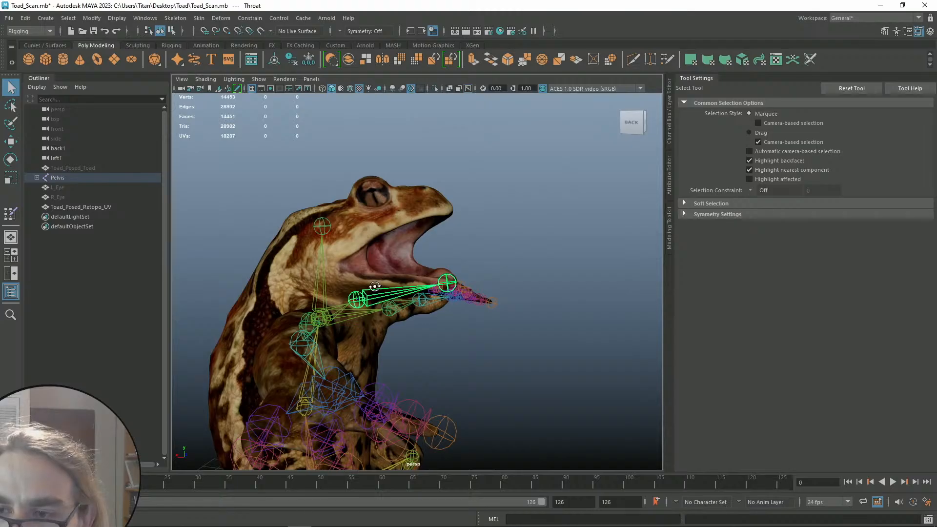
left_click_drag(374, 287, 386, 288, "alt")
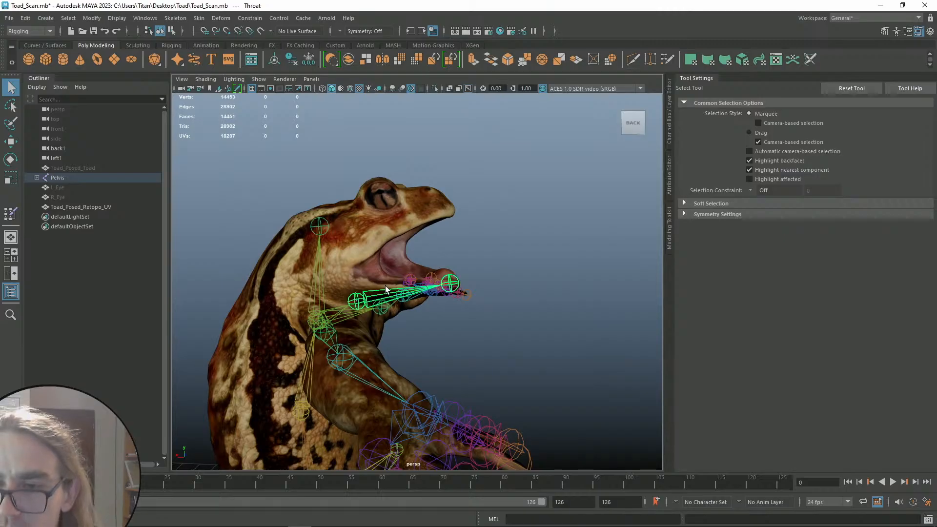
left_click(36, 178, "shift")
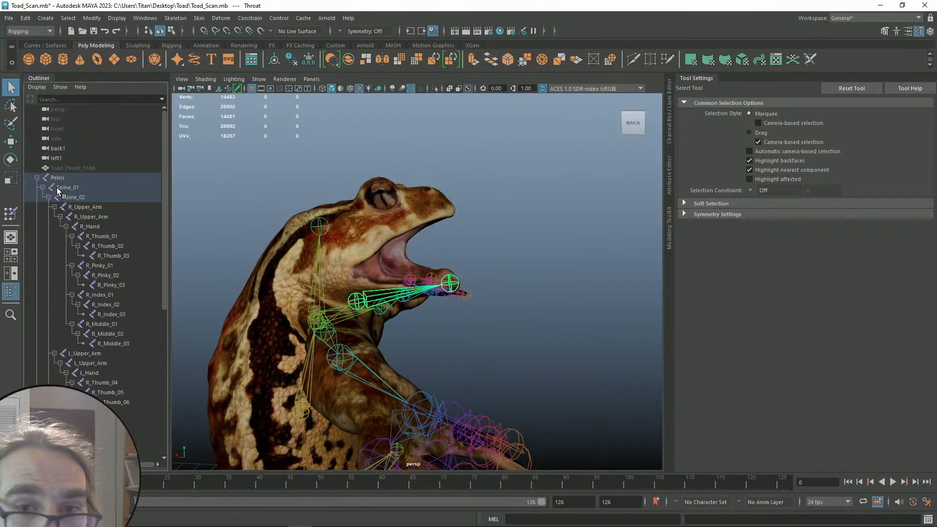
scroll(133, 314, "down", 9)
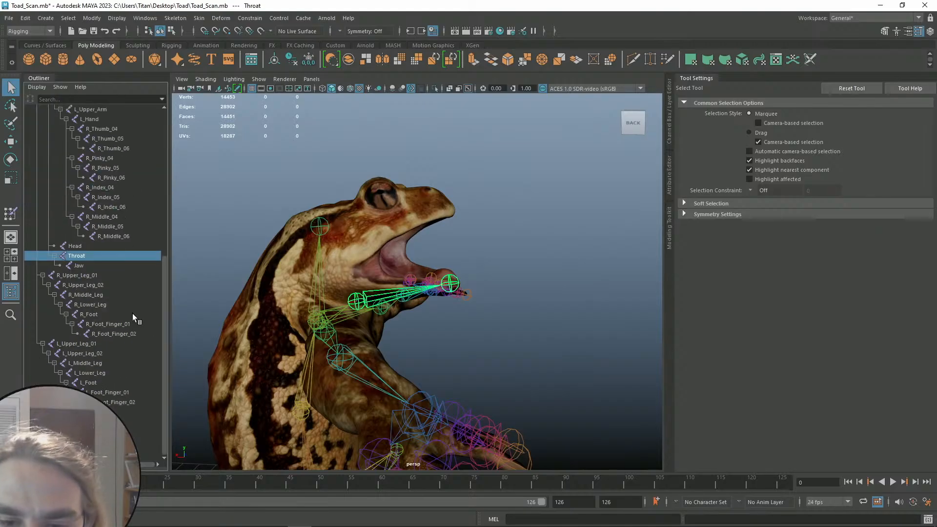
left_click(82, 266)
left_click(82, 257)
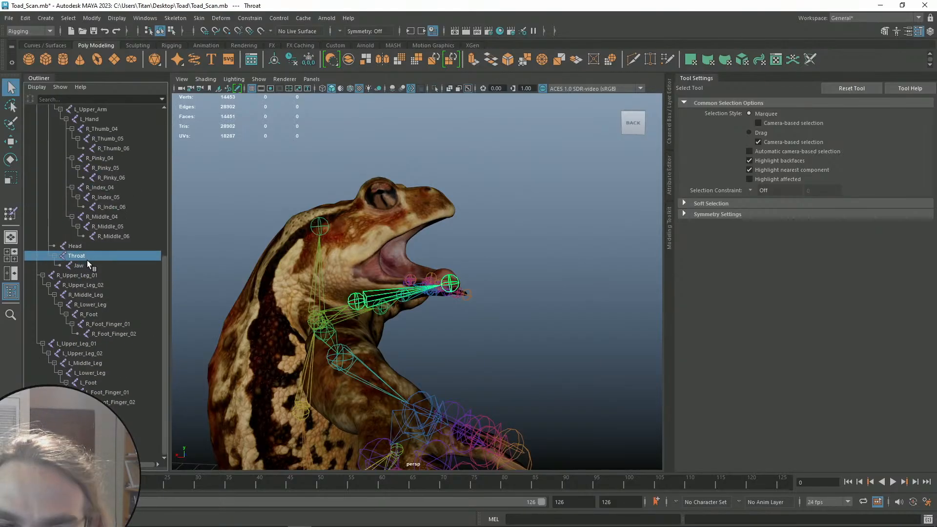
left_click(513, 253)
mouse_move(520, 257)
left_mouse_down("alt")
mouse_move(450, 256)
mouse_move(504, 263)
left_mouse_up("alt")
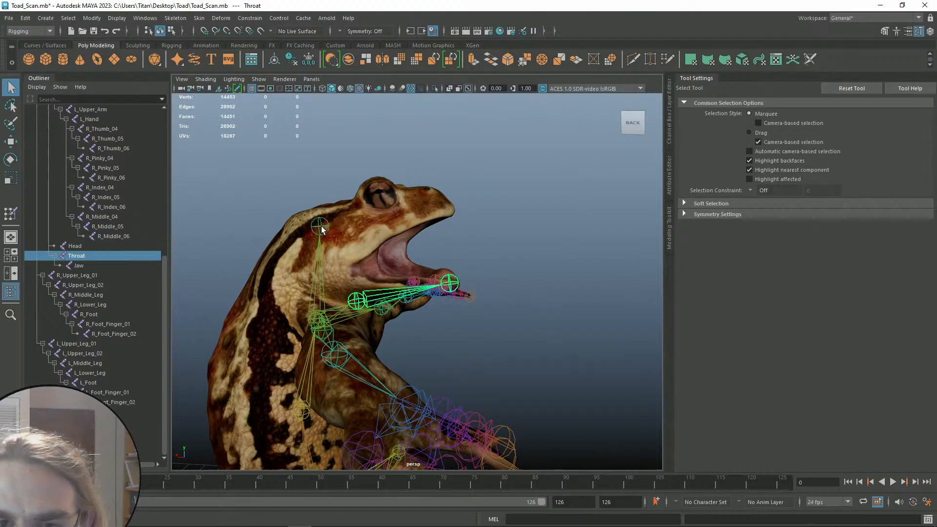
mouse_move(365, 291)
left_mouse_down("alt")
mouse_move(390, 290)
mouse_move(365, 289)
left_mouse_up("alt")
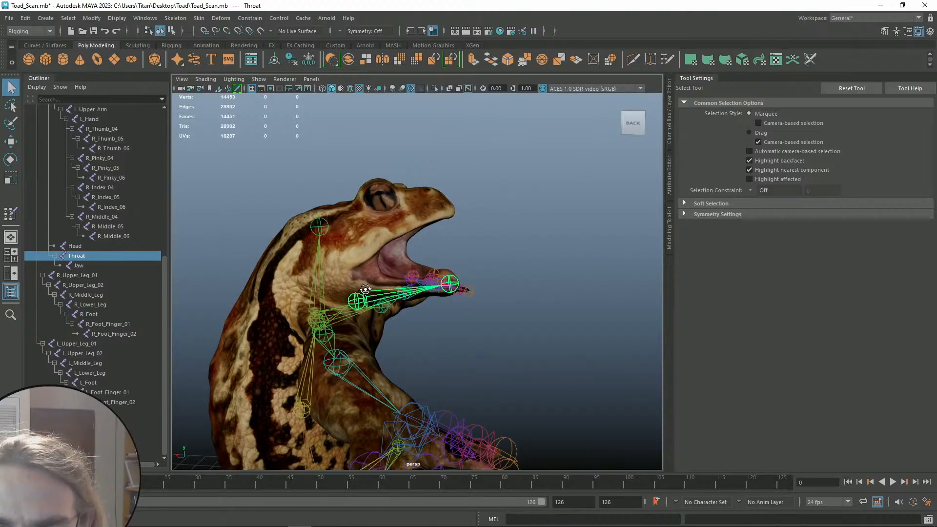
left_click_drag(366, 289, 371, 288, "alt")
Try parenting the Head joint under Throat and test-rotate the Throat joint in side view
left_click(82, 254)
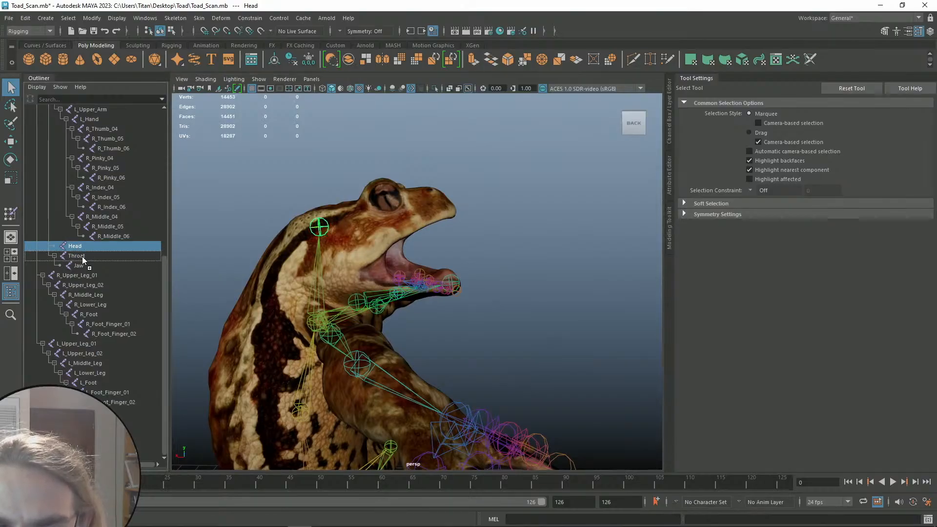
left_click_drag(86, 257, 84, 256)
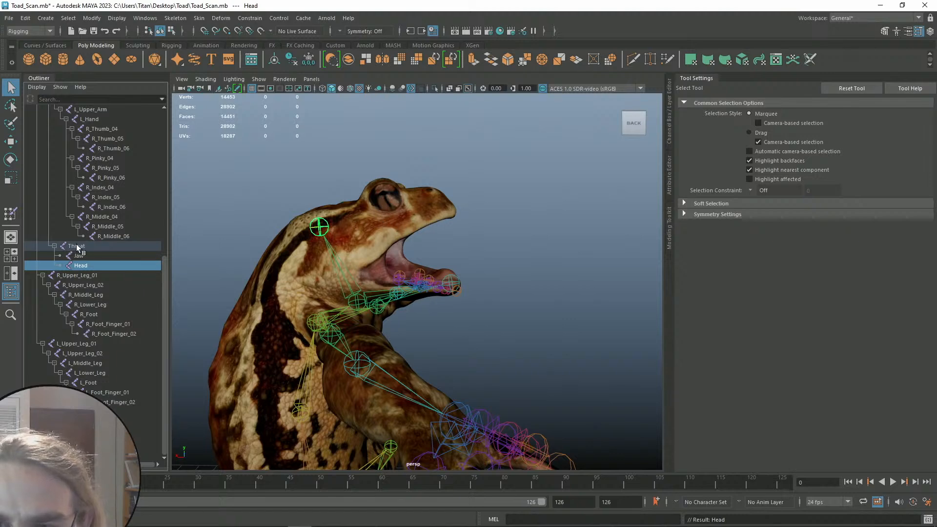
key("e")
mouse_move(522, 262)
left_mouse_down("alt")
mouse_move(410, 276)
mouse_move(388, 305)
mouse_move(399, 312)
mouse_move(435, 293)
mouse_move(410, 289)
mouse_move(485, 268)
mouse_move(426, 256)
mouse_move(453, 277)
mouse_move(424, 266)
mouse_move(529, 253)
left_mouse_up("alt")
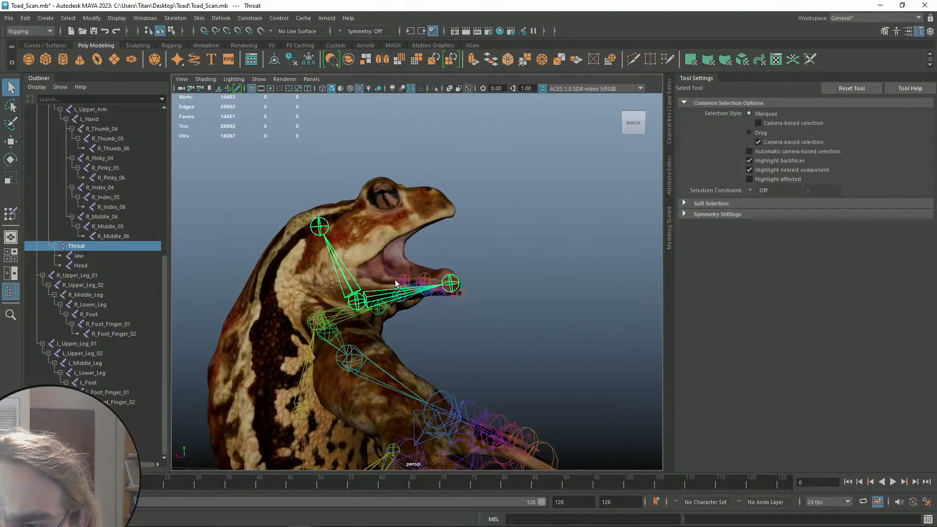
left_click_drag(399, 283, 479, 291)
key("ctrl+z")
key("ctrl+z")
Rotate the Throat joint with Head parented to it from a front view, and undo the rotations
middle_click_drag(480, 291, 452, 195, "alt")
scroll(456, 203, "down", 5)
key("q")
scroll(453, 226, "up", 5)
left_click_drag(453, 227, 292, 211, "alt")
key("e")
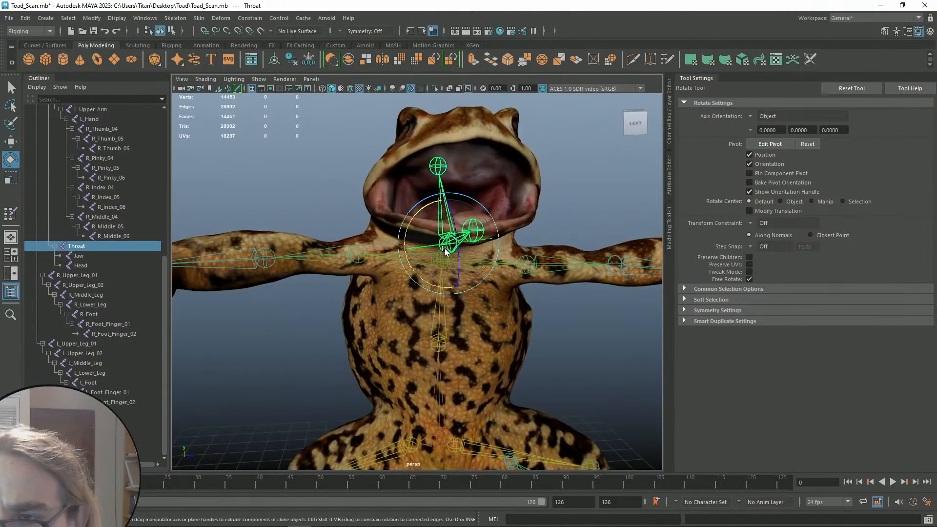
left_click_drag(457, 251, 356, 235)
key("ctrl+z")
left_click_drag(442, 206, 353, 252, "alt")
key("ctrl+z")
key("ctrl+z")
Test the Throat joint's rotation again from a three-quarter side view and undo it
key("q")
right_click_drag(465, 218, 427, 242, "alt")
left_click_drag(426, 275, 513, 282, "alt")
scroll(513, 282, "up", 5)
mouse_move(446, 266)
left_mouse_down("alt")
mouse_move(469, 254)
mouse_move(469, 267)
mouse_move(440, 254)
mouse_move(452, 279)
mouse_move(434, 274)
mouse_move(454, 278)
mouse_move(451, 286)
mouse_move(459, 267)
left_mouse_up("alt")
key("e")
scroll(499, 277, "down", 3)
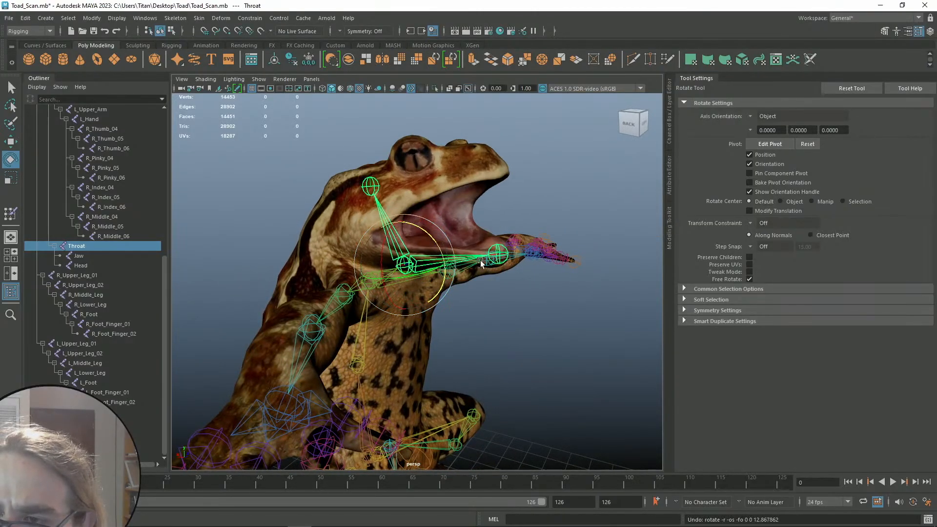
Reselect and rotate the Throat joint once more, and undo back past the parenting of Head to Throat
key("q")
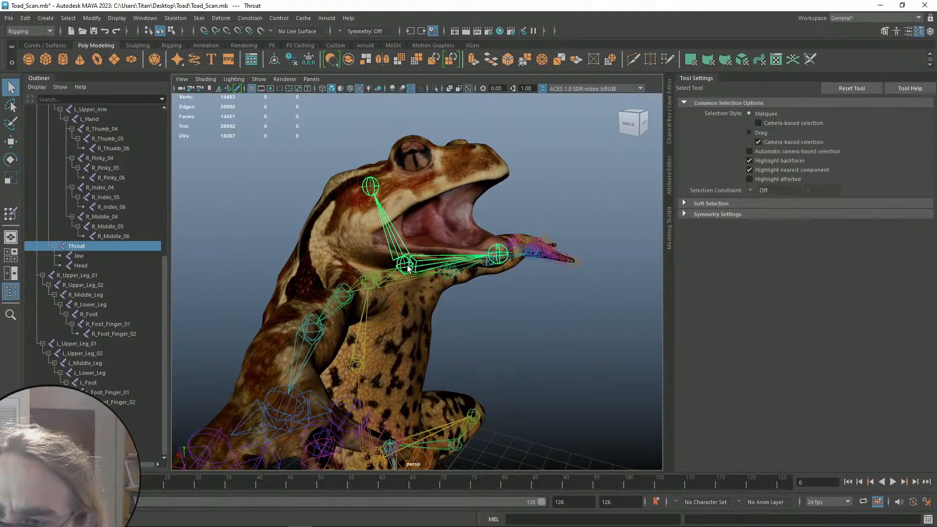
left_click(513, 212)
left_click(410, 258)
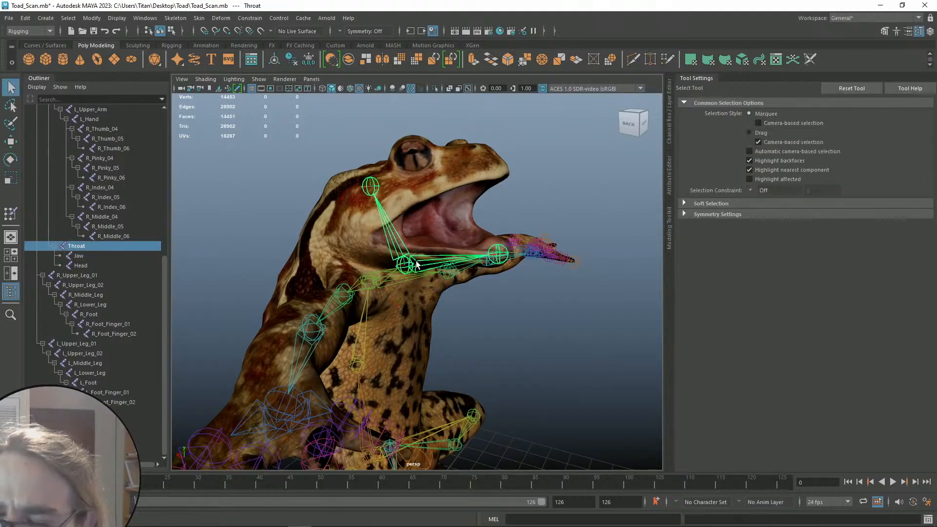
key("e")
left_click_drag(428, 255, 488, 222)
left_click(493, 220)
key("ctrl+z")
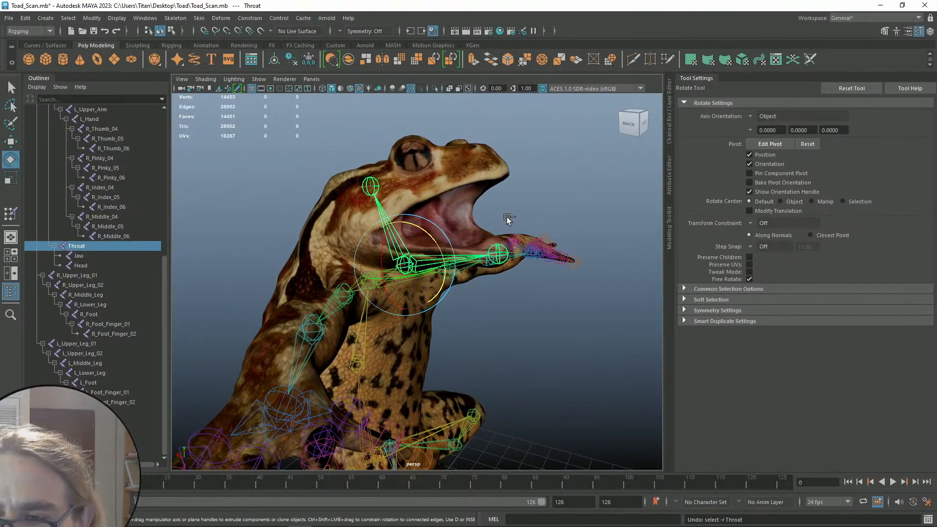
key("ctrl+z")
key("ctrl+z")
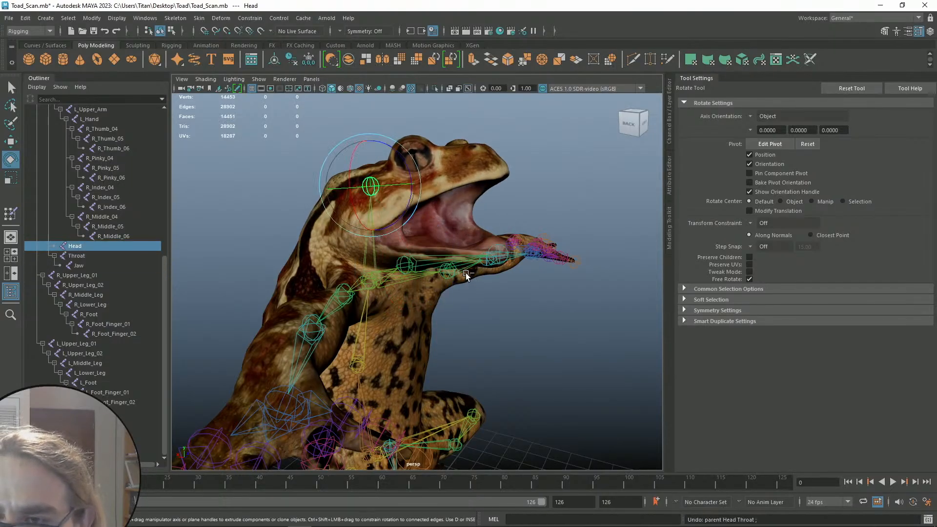
Test-rotate the Head and Throat joints as separate children of Spine_02 and undo the rotations
left_click_drag(413, 199, 430, 239)
key("ctrl+z")
key("ctrl+z")
key("q")
left_click(407, 258)
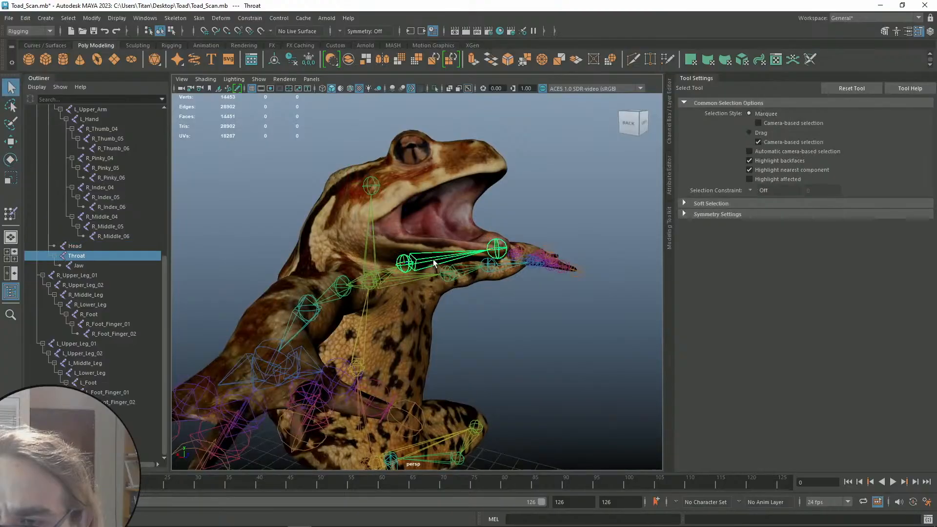
key("e")
mouse_move(453, 209)
left_mouse_down("alt")
mouse_move(401, 210)
mouse_move(420, 204)
mouse_move(432, 184)
mouse_move(431, 195)
mouse_move(455, 196)
left_mouse_up("alt")
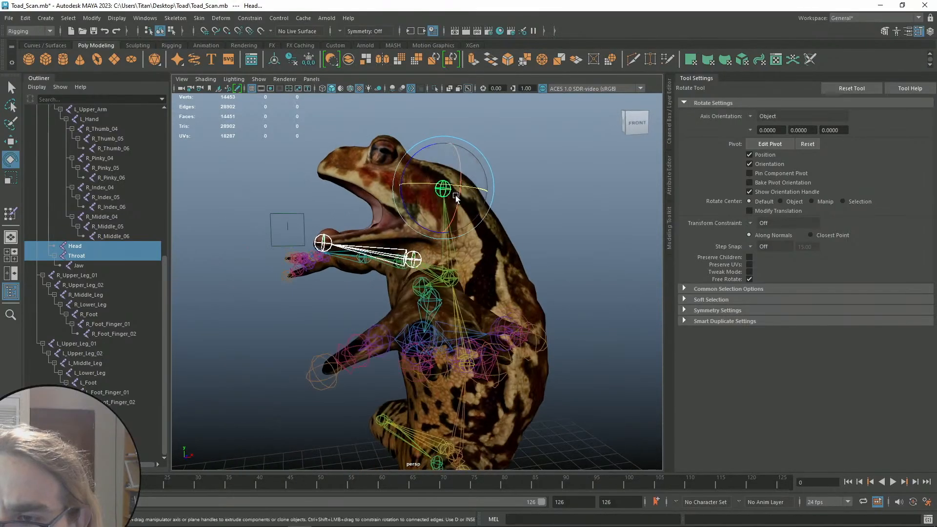
left_click_drag(529, 222, 705, 249, "alt")
Parent the Throat joint under the Head joint in the skeleton hierarchy
key("q")
left_click(458, 293)
left_click(480, 274)
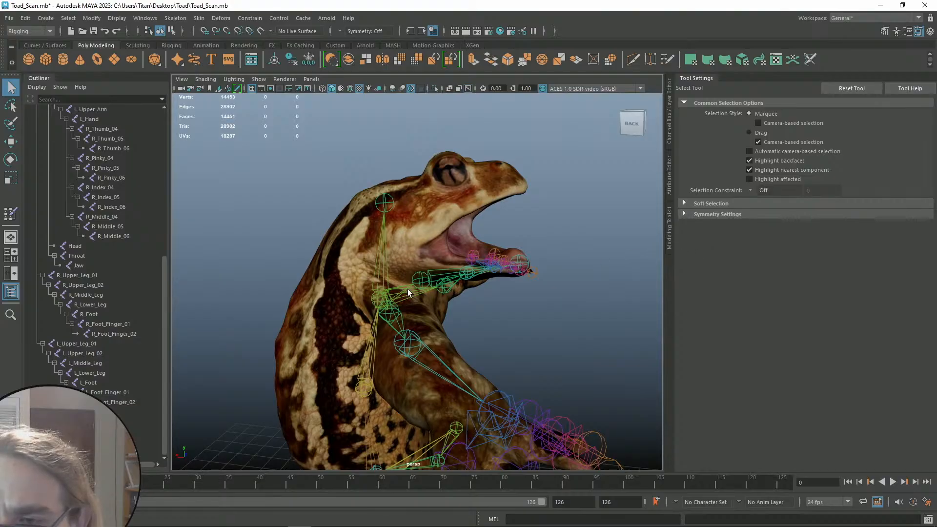
left_click_drag(388, 292, 437, 273, "alt")
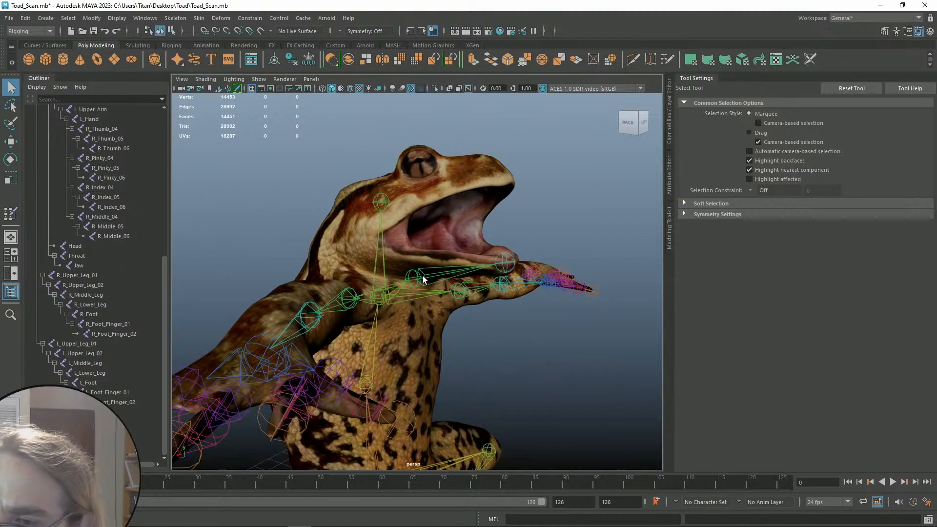
left_click(382, 203)
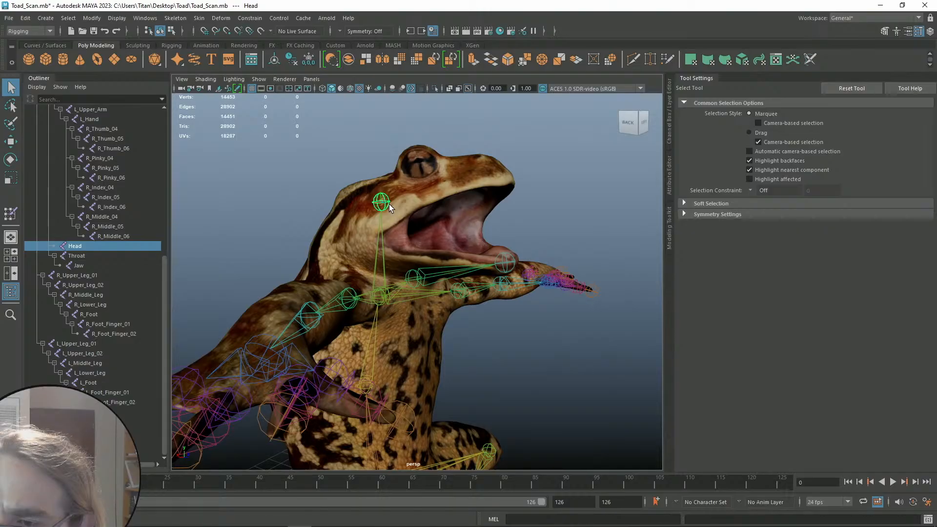
left_click(418, 279)
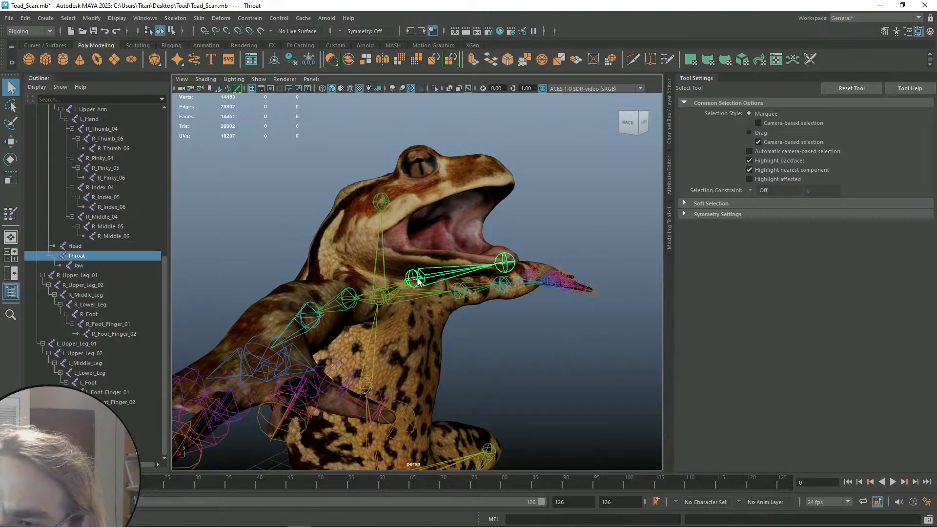
left_click_drag(78, 260, 80, 246)
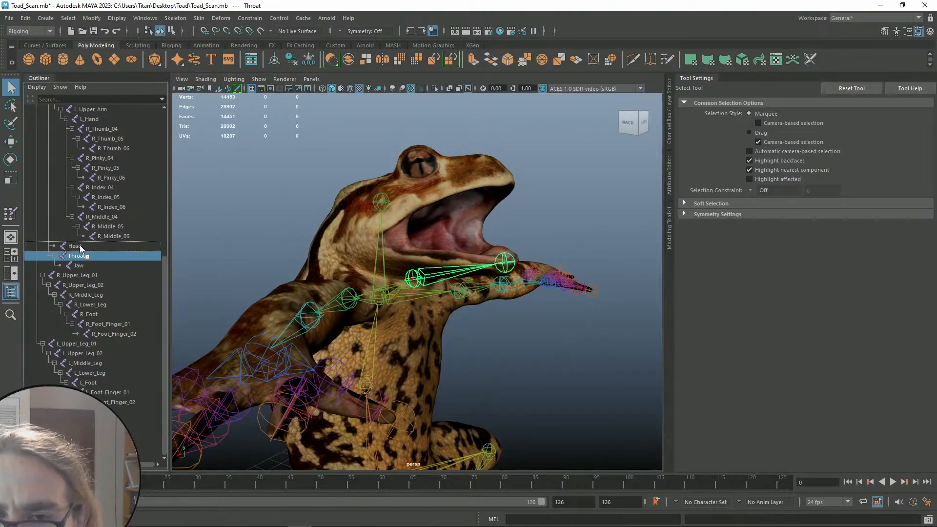
middle_click_drag(80, 246, 79, 246)
Test the new Head-to-Throat chain by rotating the Head joint and the Throat joint, undoing each rotation
left_click(558, 226)
left_click_drag(558, 227, 506, 235, "alt")
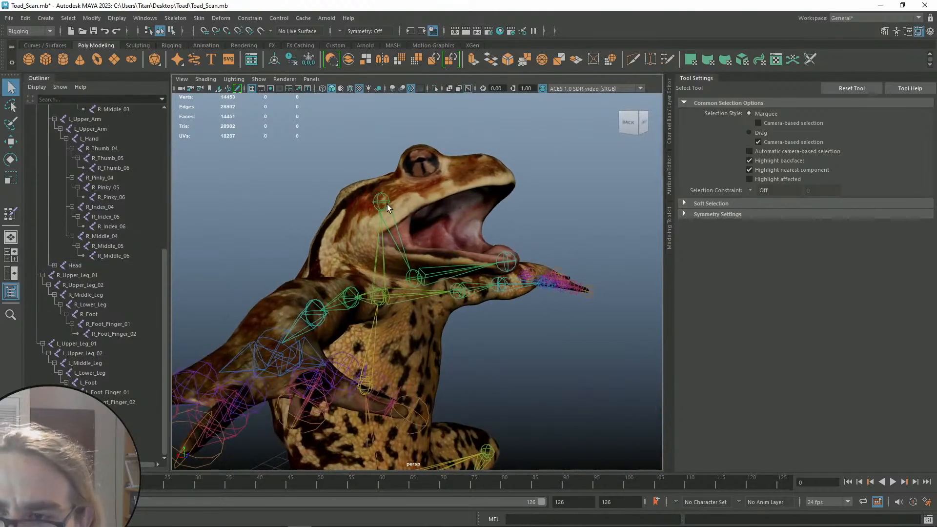
left_click(382, 202)
mouse_move(402, 215)
left_mouse_down()
mouse_move(377, 202)
mouse_move(405, 212)
left_mouse_up()
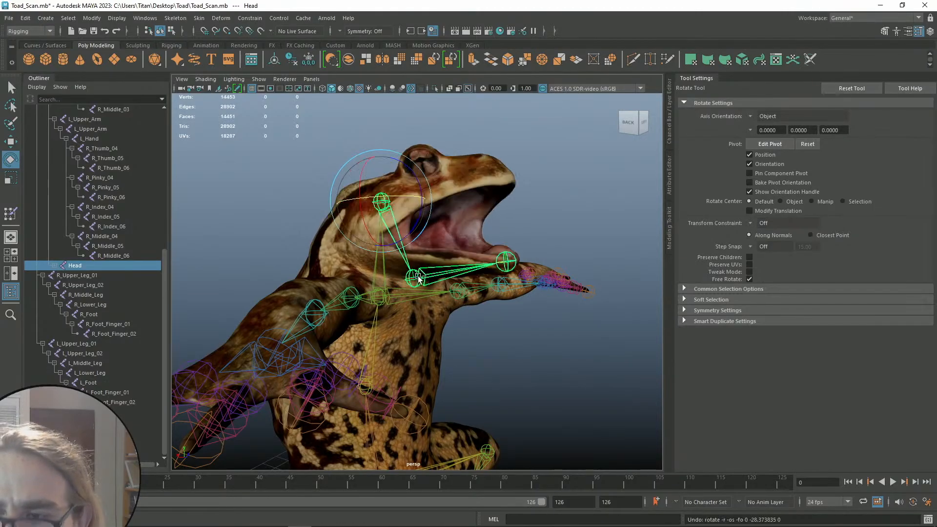
left_click(415, 277)
left_click_drag(451, 264, 479, 245)
key("q")
left_click(554, 223)
mouse_move(554, 222)
left_mouse_down("alt")
mouse_move(456, 215)
mouse_move(571, 213)
mouse_move(531, 212)
mouse_move(537, 227)
left_mouse_up("alt")
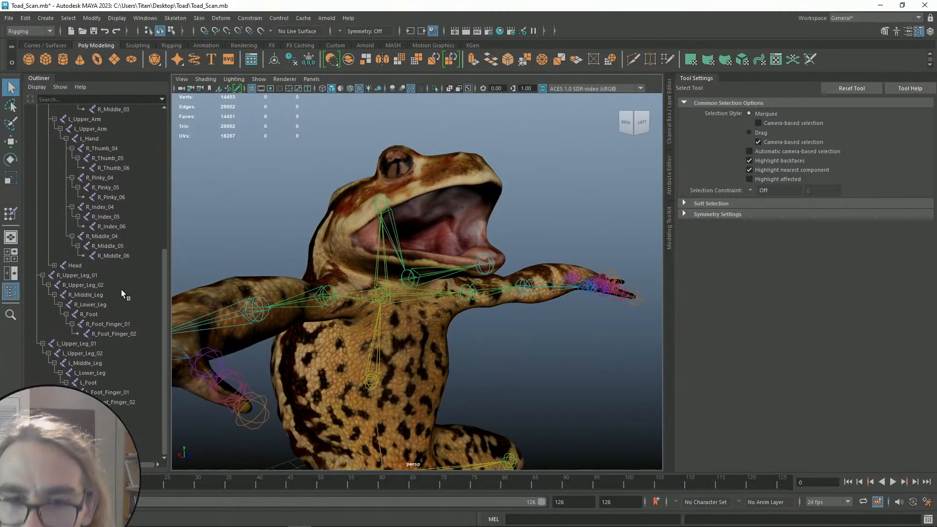
Rotate the Throat joint and the Head joint again to compare how the mouth and head deform
left_click(442, 270)
key("e")
left_click_drag(442, 270, 450, 243, "alt")
key("ctrl+z")
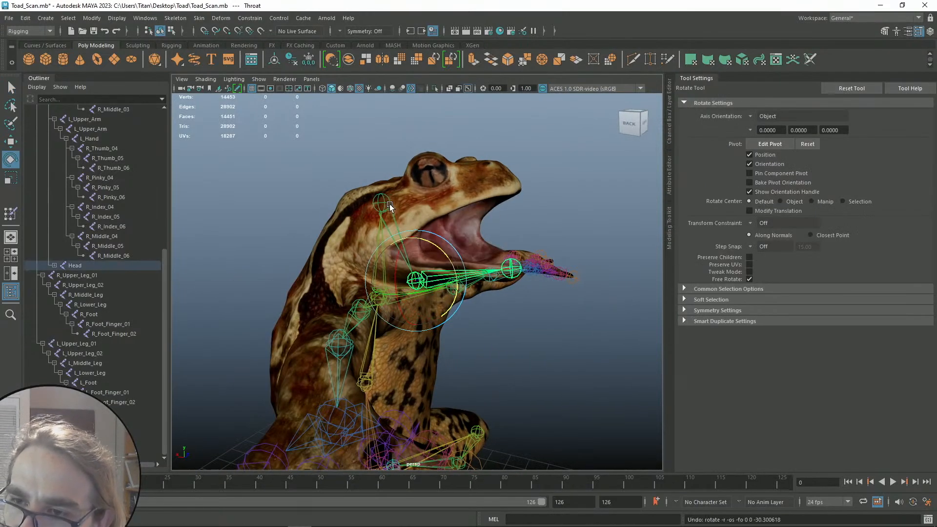
left_click(390, 206)
left_click_drag(404, 208, 510, 213)
key("ctrl+z")
left_click_drag(426, 203, 466, 246)
Select the toad mesh and start painting its skin weights with the Paint Skin Weights tool
key("q")
scroll(489, 234, "up", 5)
left_click(435, 216)
right_click_drag(436, 216, 414, 244)
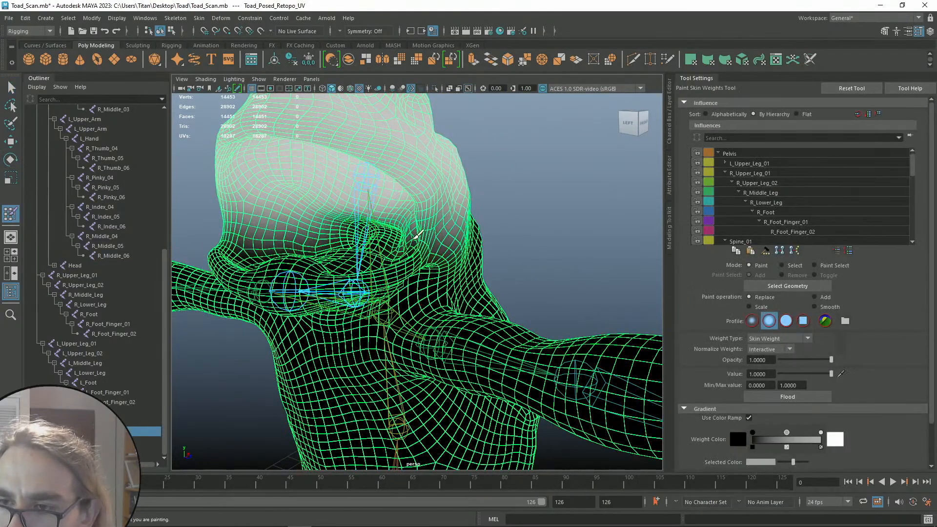
Try to find the Throat influence by filtering the influence list with "thr" and expanding the Head joint's hierarchy
left_click_drag(412, 251, 430, 244, "alt")
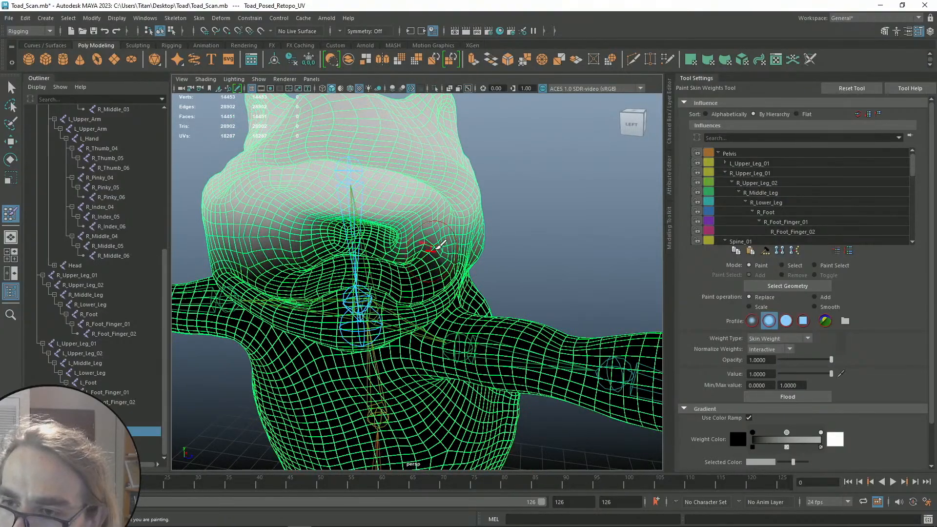
left_click_drag(436, 246, 455, 246, "alt")
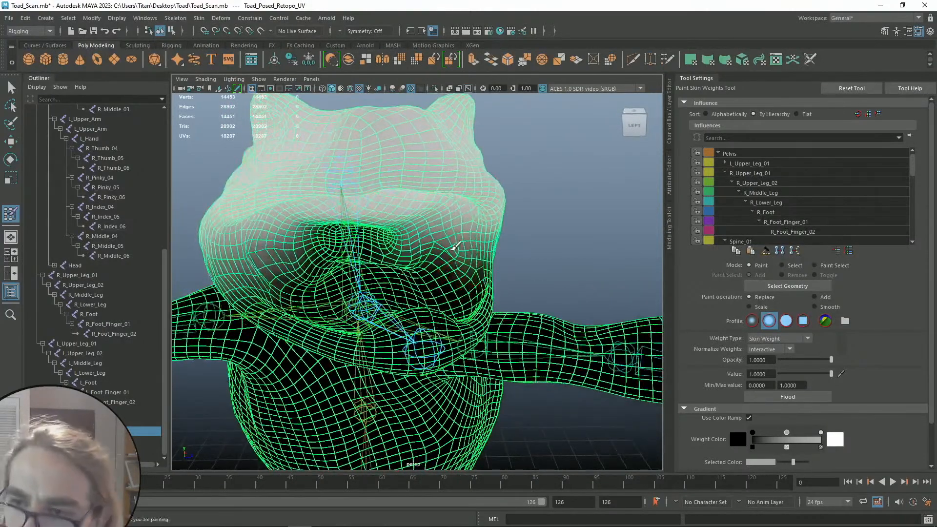
scroll(439, 252, "down", 5)
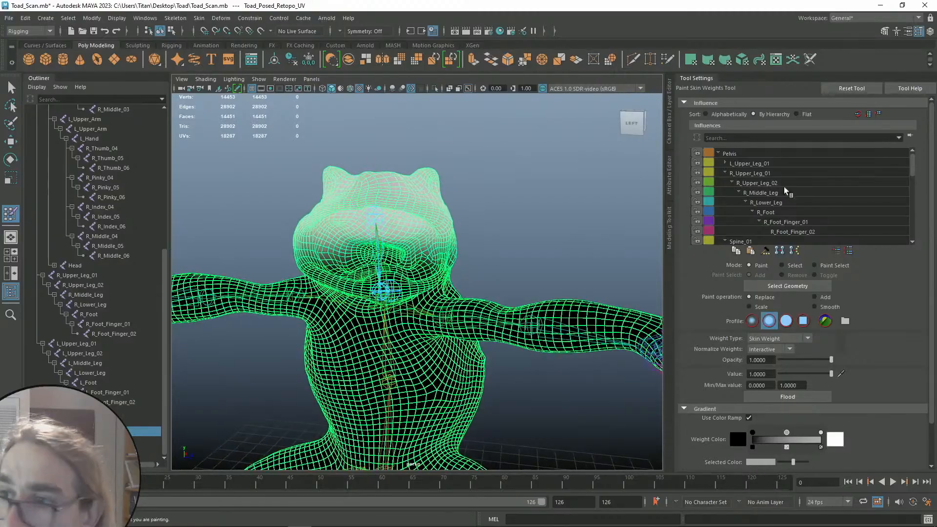
left_click(737, 139)
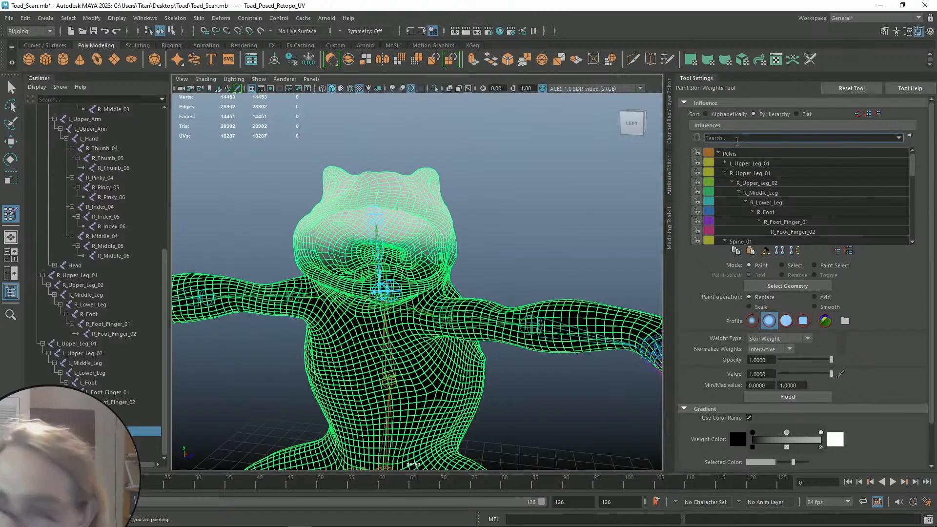
type("tr")
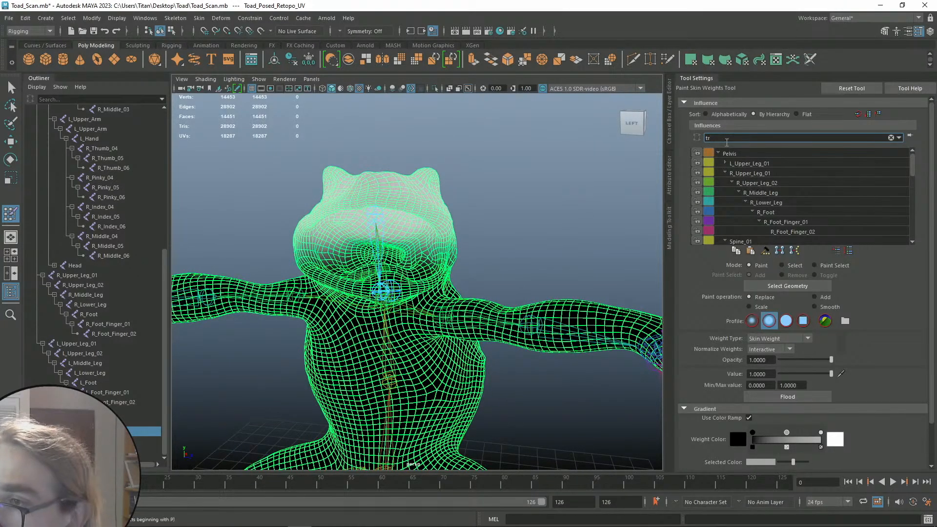
type("oa")
key("Return")
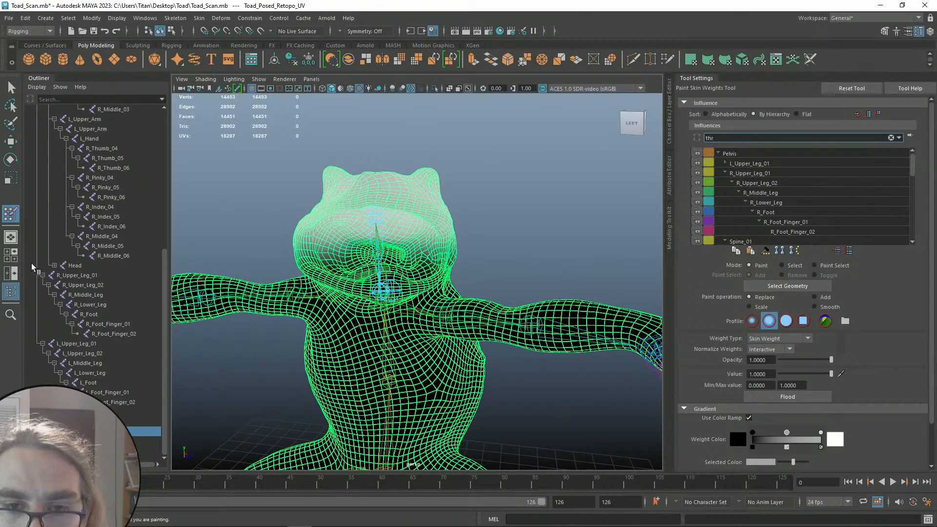
left_click(54, 265)
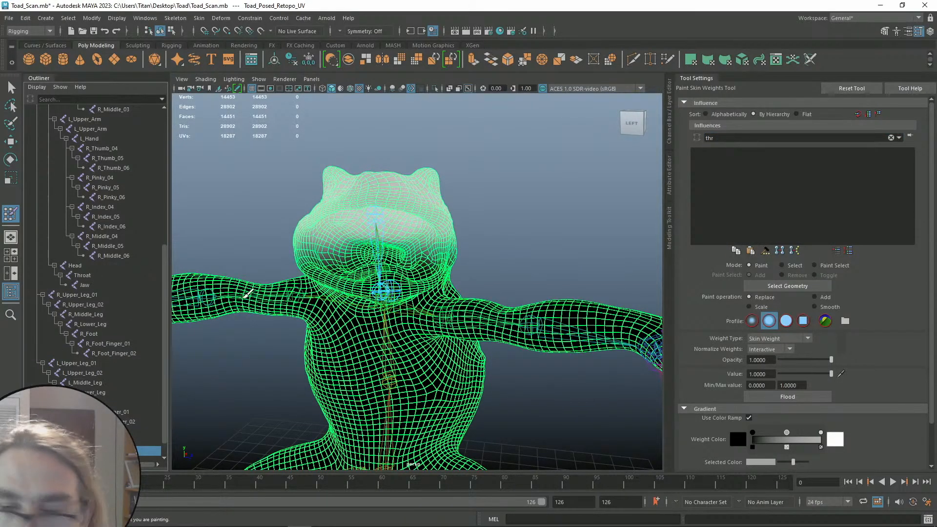
left_click_drag(712, 139, 670, 140)
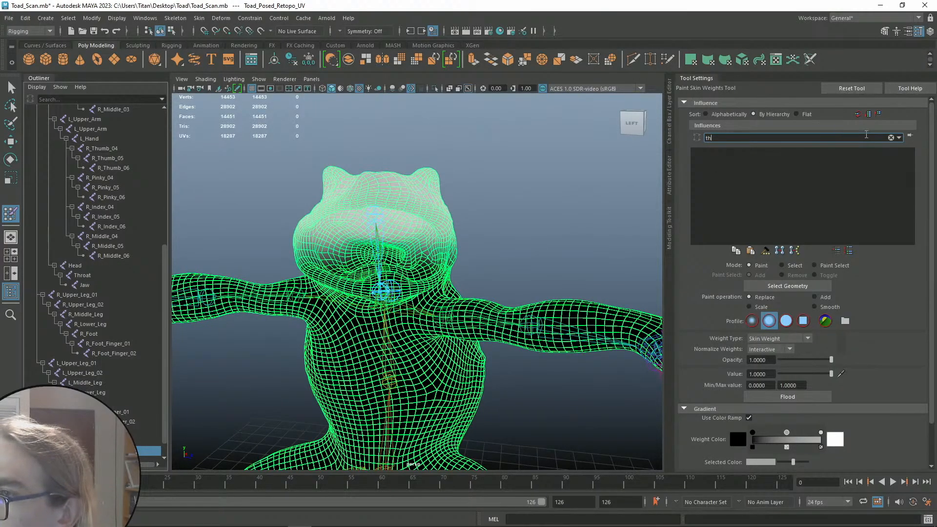
left_click(890, 138)
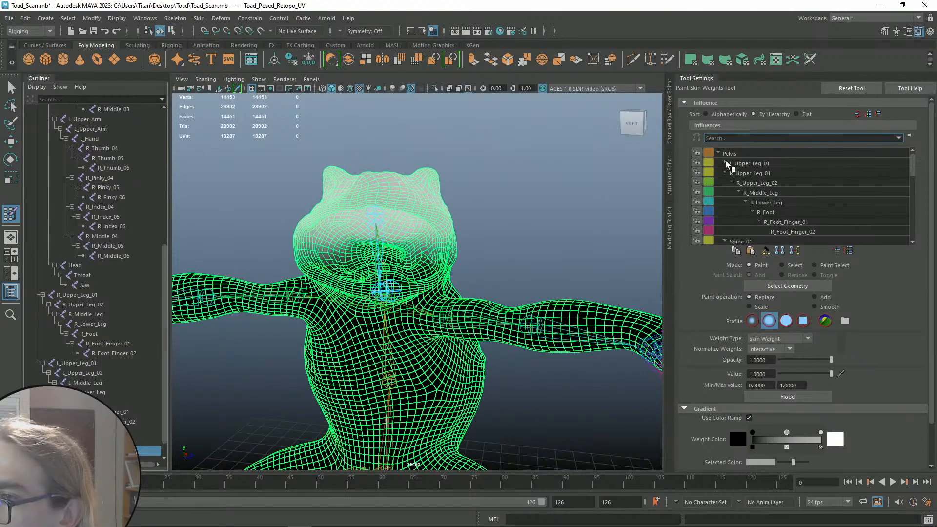
Collapse the R_Upper_Leg_01 branch in the influence list and select the Throat influence for painting
left_click(719, 152)
left_click(718, 153)
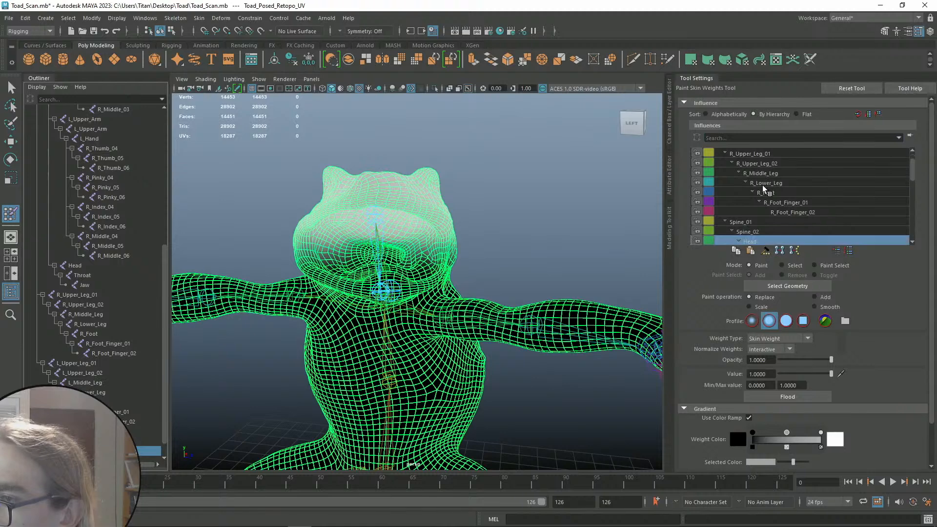
left_click(724, 173)
left_click(726, 182)
left_click(725, 182)
left_click(752, 212)
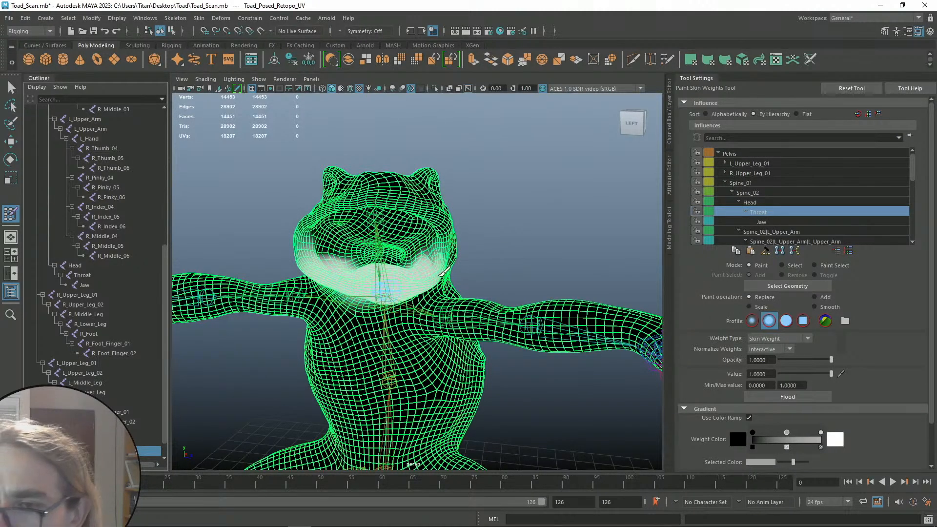
Paint Throat weights with Replace at value 1 around both mouth corners and across the lower cheeks
scroll(444, 274, "up", 5)
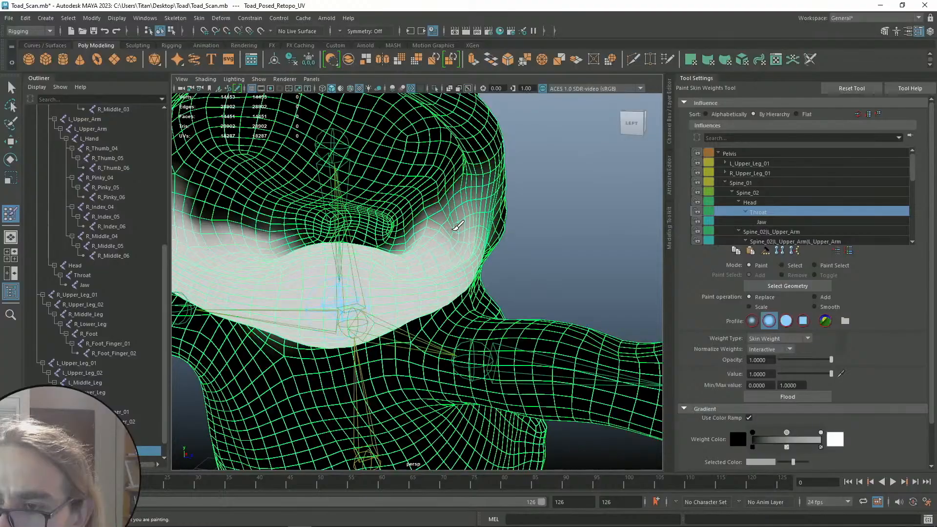
left_click_drag(472, 201, 377, 237, "alt")
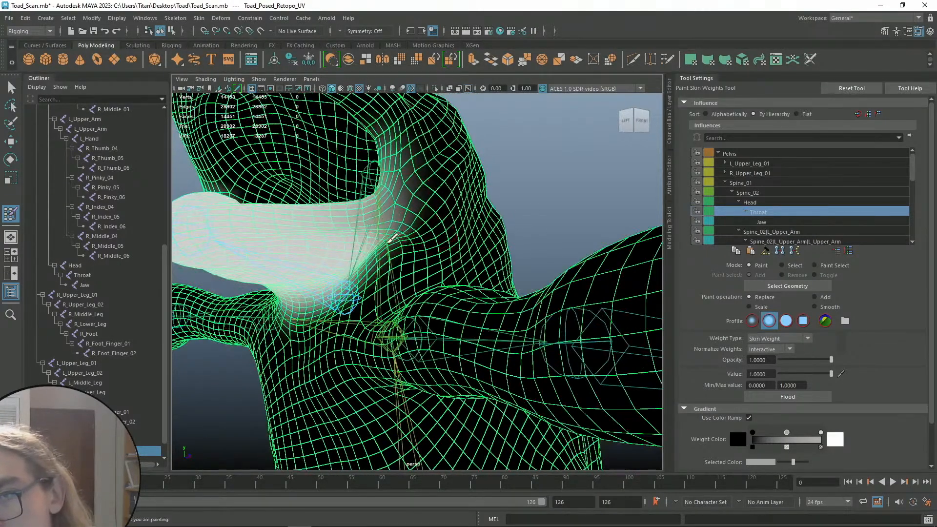
left_click_drag(409, 229, 421, 179)
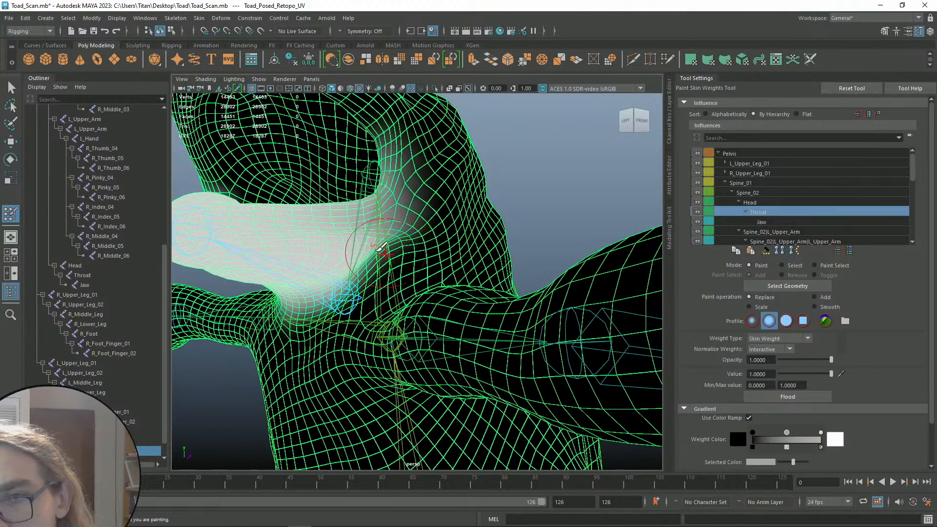
scroll(380, 248, "down", 5)
left_click_drag(537, 341, 391, 293, "alt")
scroll(318, 226, "up", 5)
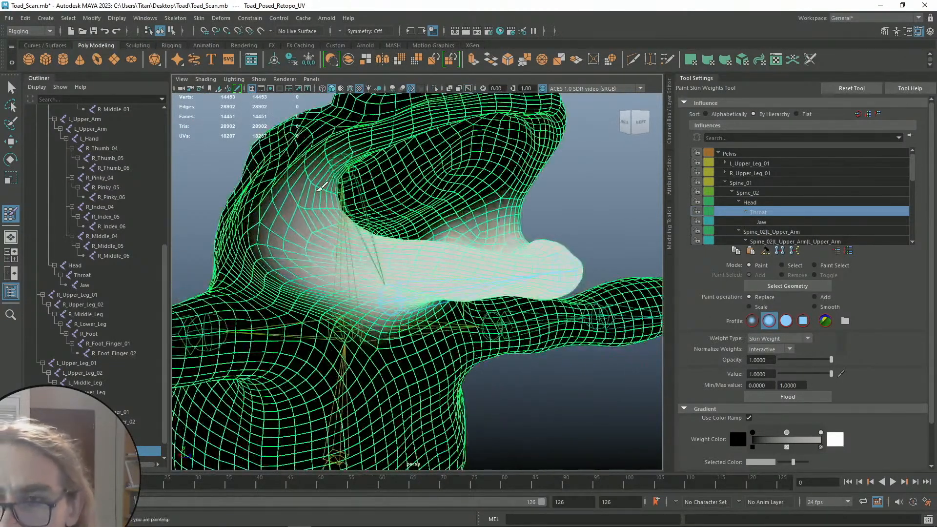
left_click_drag(283, 272, 328, 238, "alt")
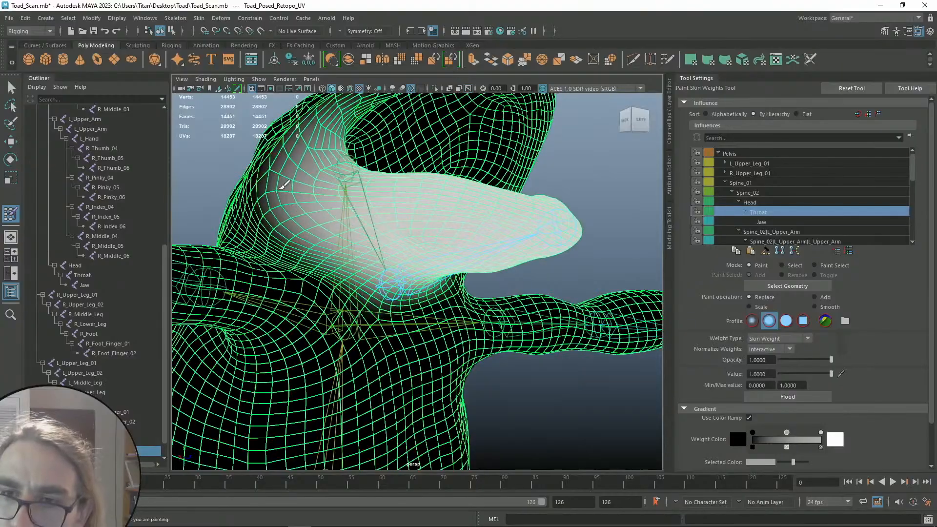
left_click_drag(268, 234, 257, 232, "alt")
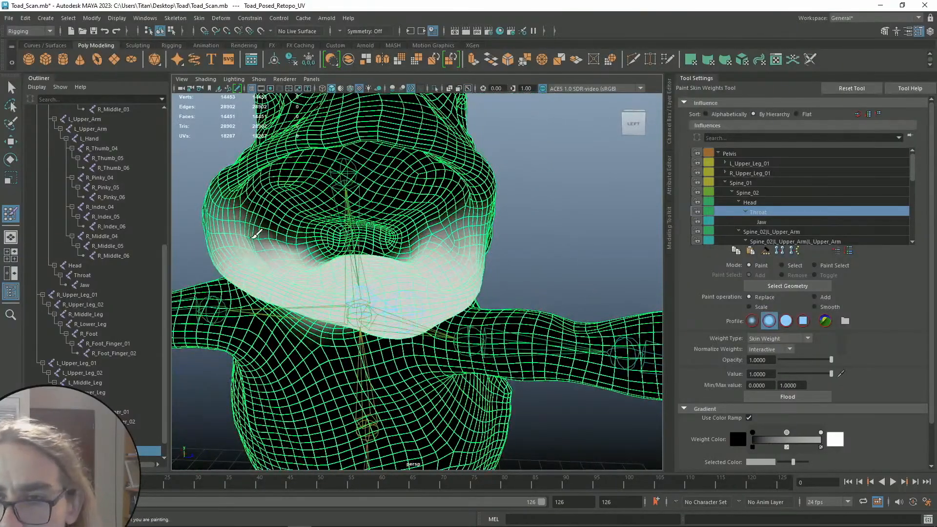
mouse_move(303, 244)
left_mouse_down("alt")
mouse_move(373, 265)
mouse_move(316, 245)
left_mouse_up("alt")
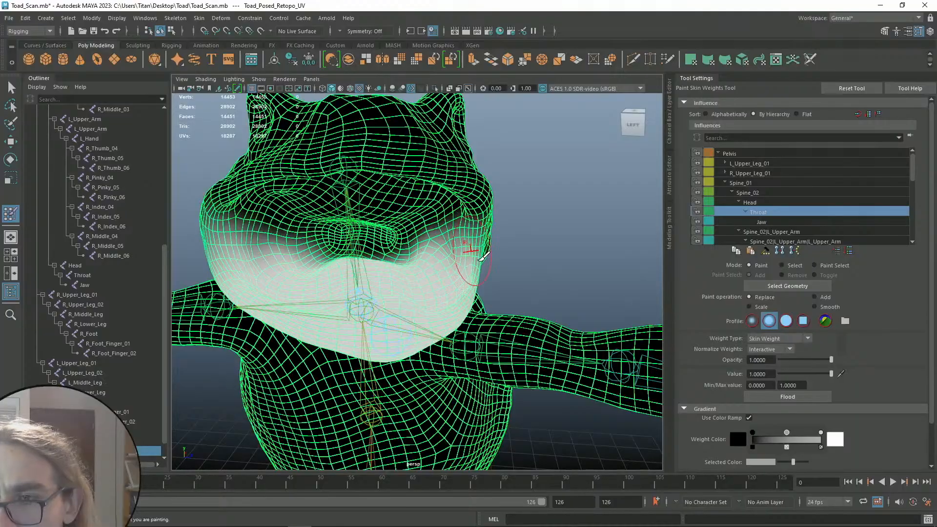
left_click_drag(483, 254, 412, 229, "alt")
left_click_drag(418, 263, 539, 222, "alt")
Leave weight painting and rotate the Head joint to test how the mouth corners deform
key("q")
left_click(540, 225)
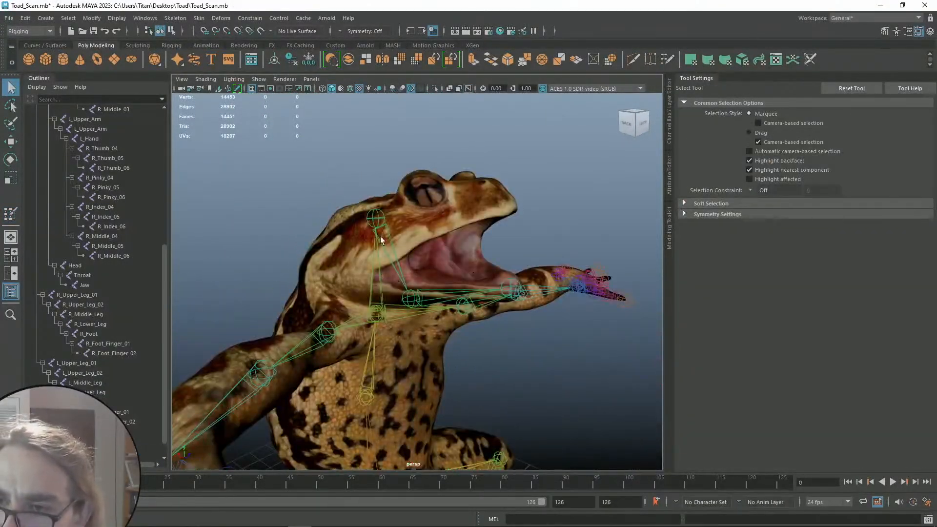
left_click(383, 218)
key("e")
left_click_drag(391, 220, 428, 224, "alt")
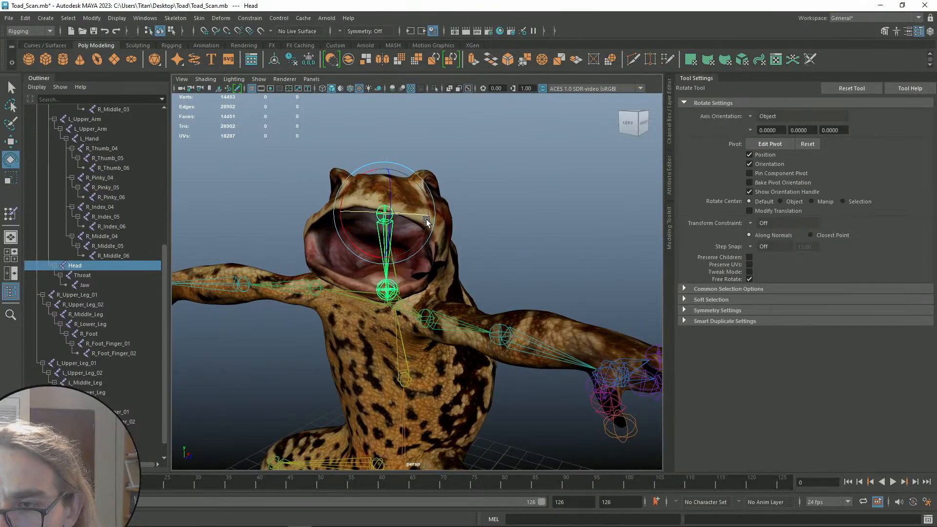
scroll(479, 270, "up", 2)
scroll(479, 271, "up", 2)
middle_click_drag(478, 270, 440, 269, "alt")
Reopen weight painting on the toad mesh and compare the Throat, Jaw and Head influences around the mouth corner
key("q")
left_click(412, 250)
mouse_move(412, 246)
right_mouse_down()
mouse_move(397, 227)
mouse_move(371, 230)
right_mouse_up()
left_click_drag(390, 230, 391, 241, "alt")
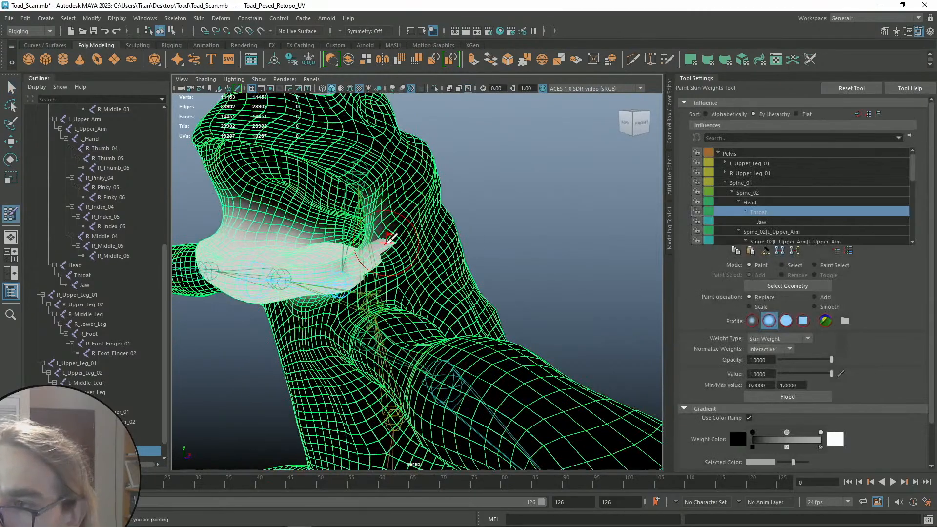
left_click_drag(385, 249, 357, 233, "alt")
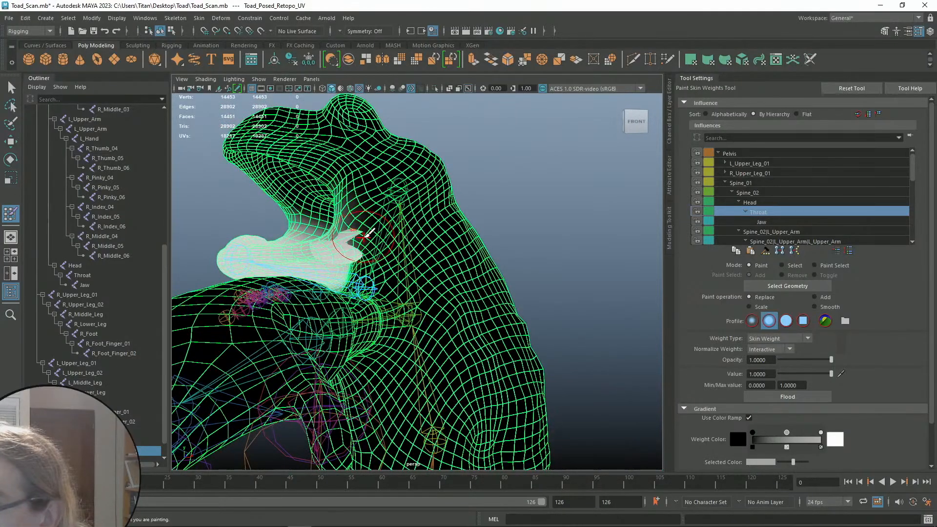
left_click(781, 223)
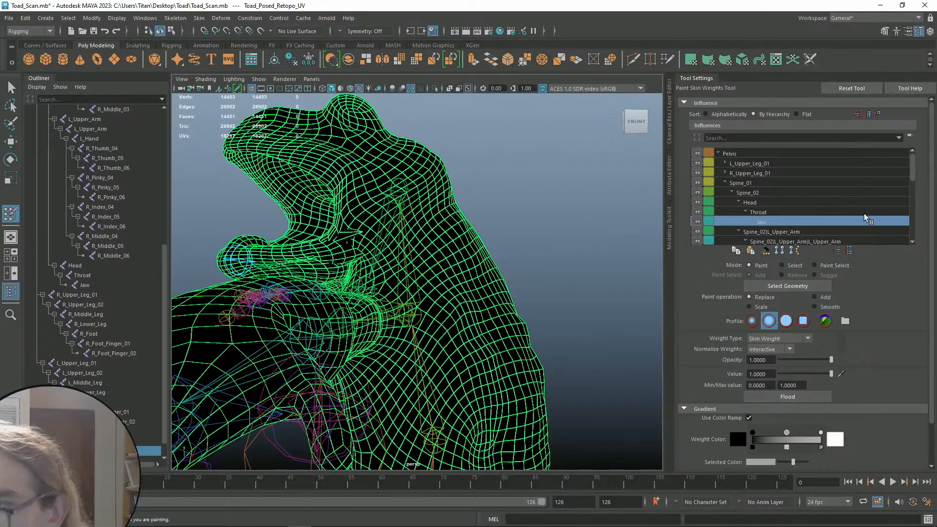
left_click(772, 203)
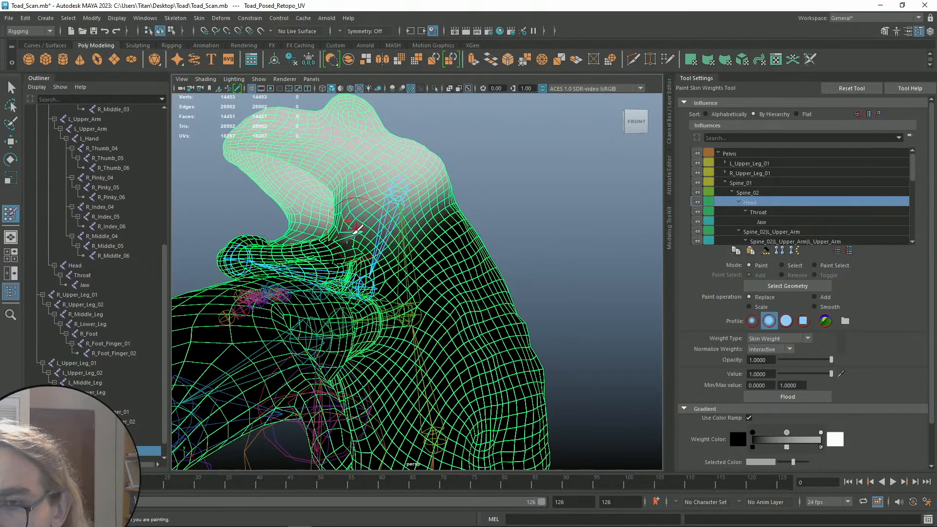
mouse_move(344, 234)
right_mouse_down("alt")
mouse_move(383, 234)
mouse_move(324, 213)
mouse_move(329, 198)
right_mouse_up("alt")
mouse_move(351, 194)
left_mouse_down("alt")
mouse_move(318, 203)
mouse_move(488, 247)
mouse_move(438, 271)
left_mouse_up("alt")
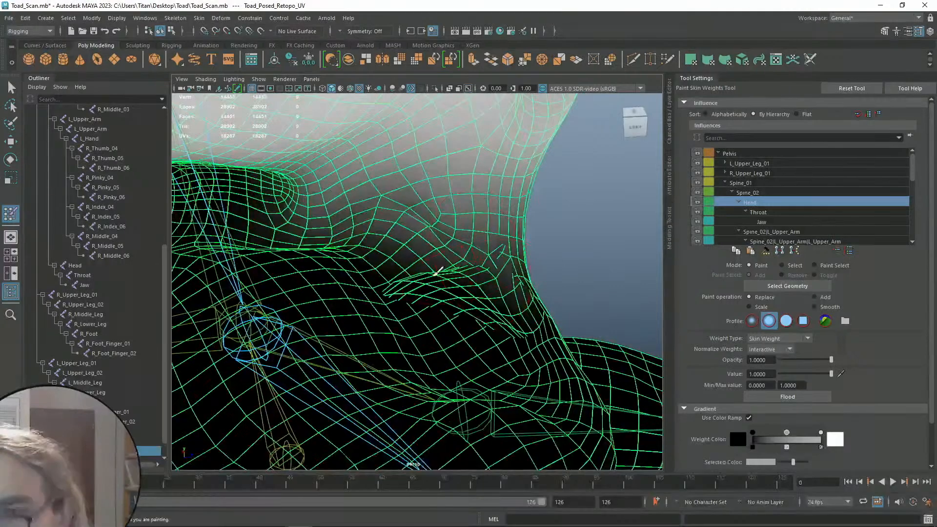
Paint Throat influence over the overlapping skin fold at the mouth corner
left_click(762, 211)
mouse_move(479, 285)
left_mouse_down()
mouse_move(498, 280)
mouse_move(505, 316)
left_mouse_up()
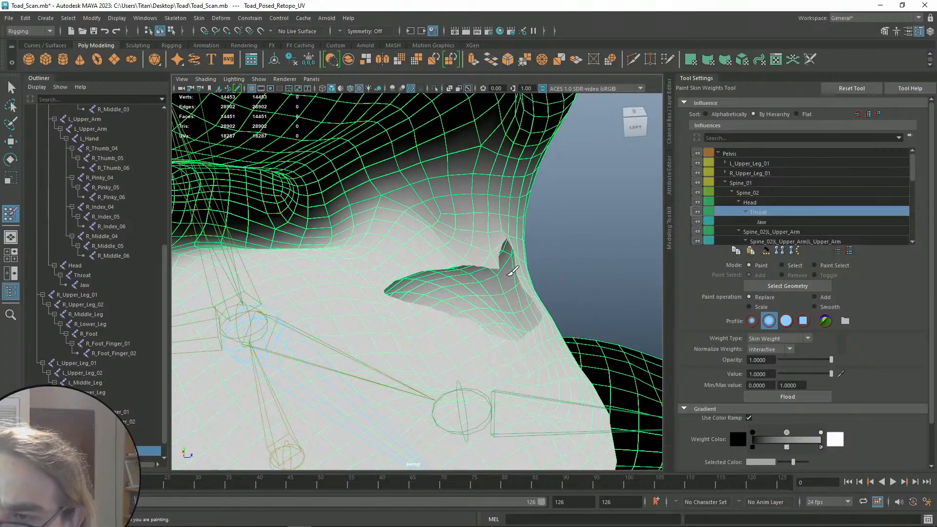
mouse_move(510, 256)
left_mouse_down("alt")
mouse_move(401, 244)
mouse_move(315, 268)
mouse_move(399, 247)
mouse_move(426, 276)
left_mouse_up("alt")
scroll(413, 238, "down", 4)
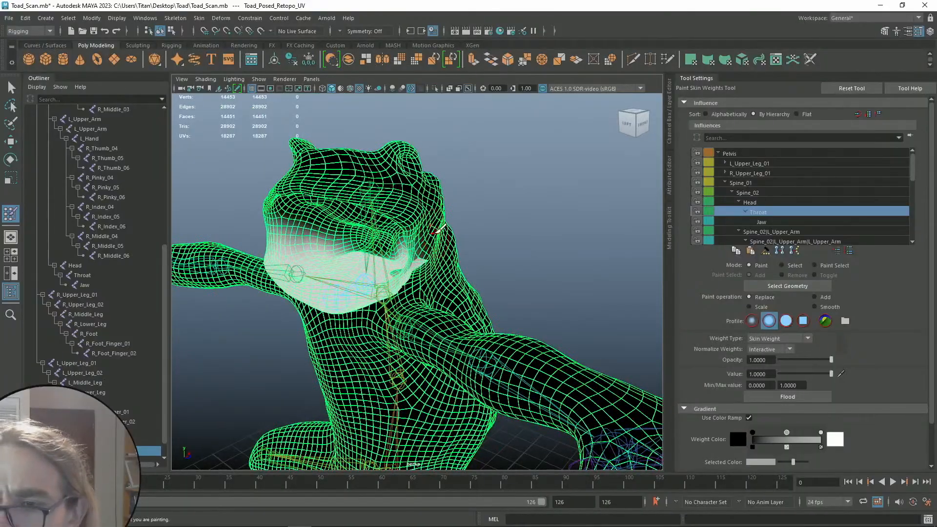
Rotate the Head joint again to check the repainted mouth corner, and clear the selection
key("q")
left_click(505, 242)
left_click_drag(505, 242, 547, 216, "alt")
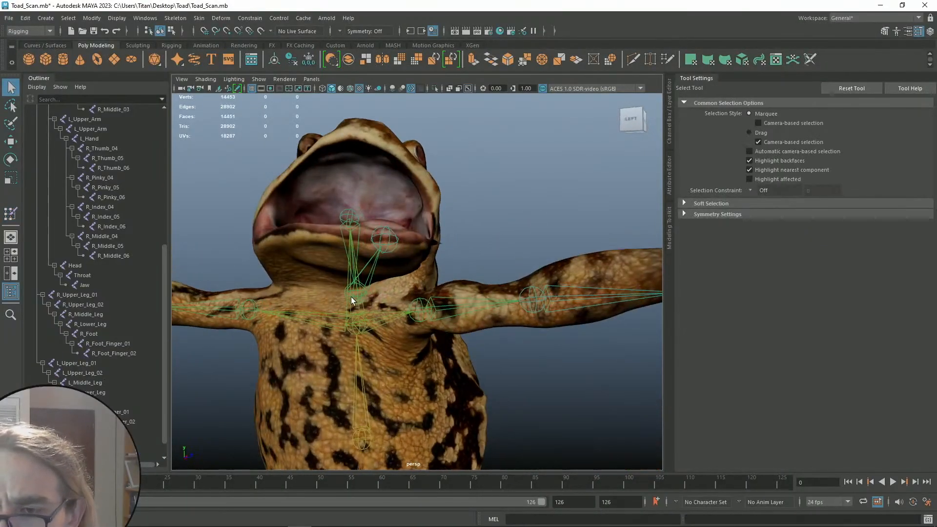
left_click(349, 215)
key("e")
mouse_move(347, 202)
left_mouse_down()
mouse_move(358, 203)
mouse_move(347, 198)
left_mouse_up()
key("q")
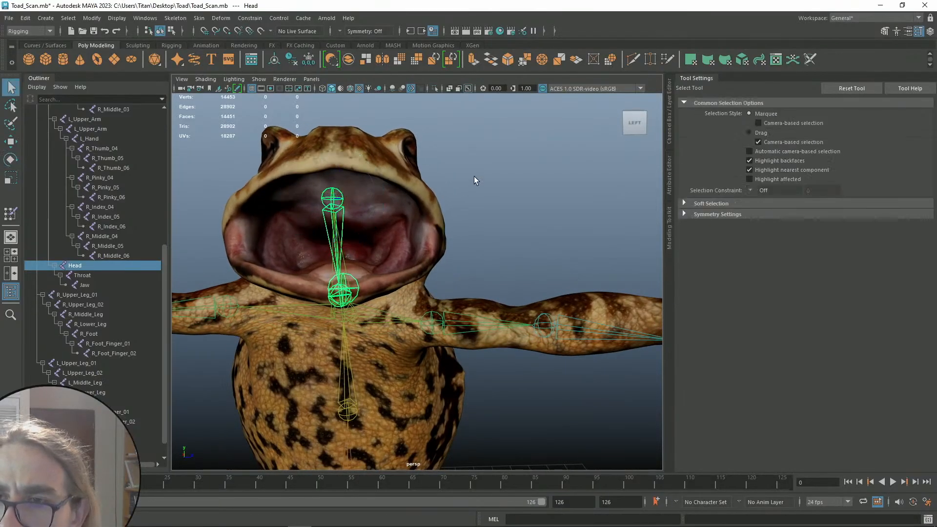
left_click(481, 208)
Rotate the Spine_02 joint to test how the chest, neck and head deform from several angles
left_click_drag(490, 238, 312, 209, "alt")
left_click(295, 207)
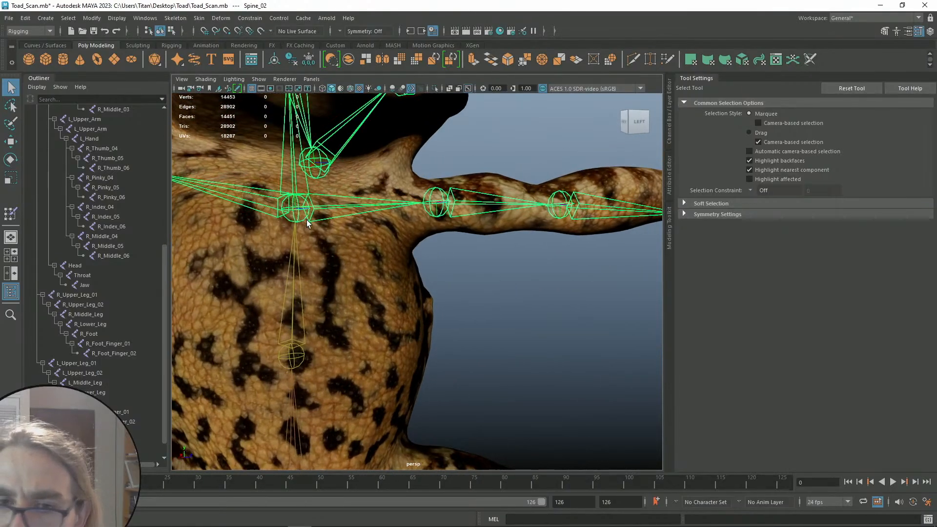
scroll(103, 292, "up", 8)
left_click_drag(371, 246, 483, 260, "alt")
right_click_drag(483, 260, 376, 293, "alt")
key("e")
mouse_move(342, 227)
left_mouse_down()
mouse_move(362, 234)
mouse_move(318, 235)
mouse_move(332, 237)
left_mouse_up()
right_click_drag(332, 236, 430, 274, "alt")
left_click_drag(430, 274, 474, 225, "alt")
right_click_drag(474, 225, 533, 241, "alt")
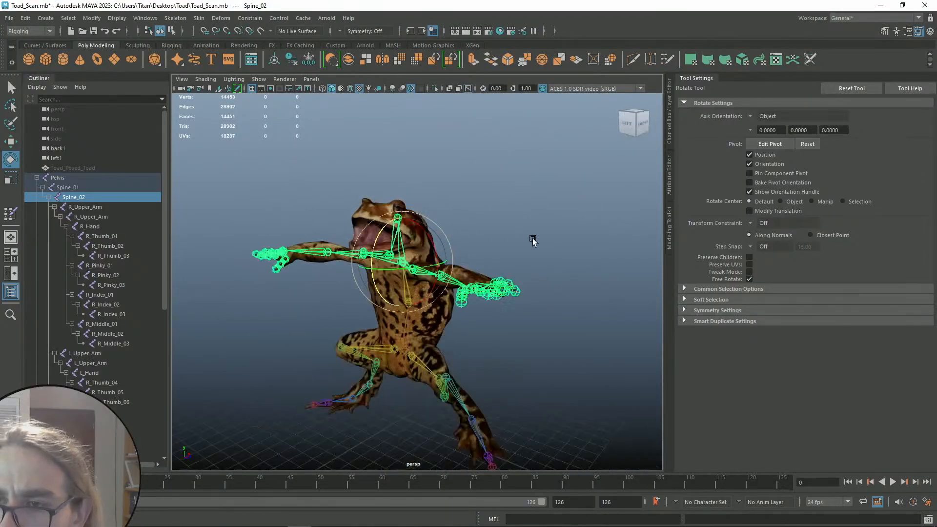
left_click_drag(534, 241, 405, 239, "alt")
right_click_drag(404, 239, 385, 233, "alt")
left_click_drag(386, 233, 385, 286, "alt")
right_click_drag(386, 285, 371, 300, "alt")
left_click_drag(371, 300, 349, 312, "alt")
right_click_drag(349, 313, 430, 273, "alt")
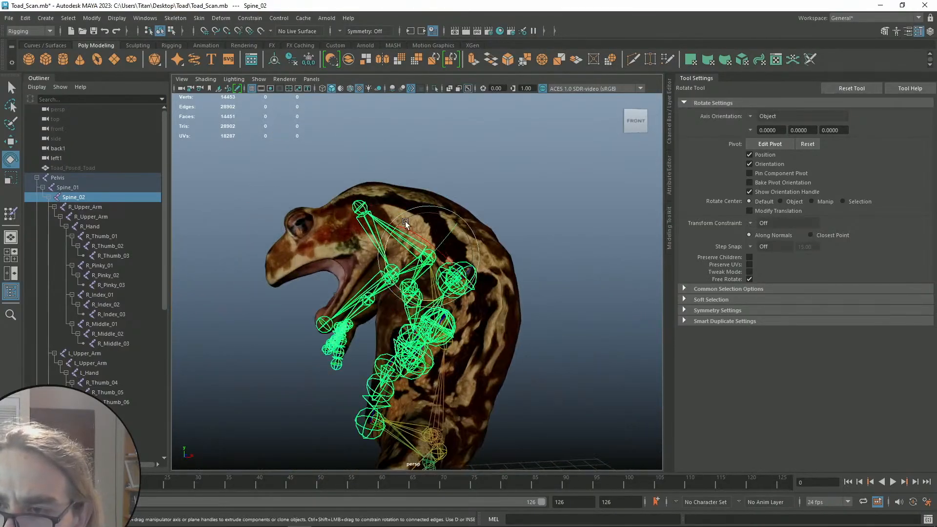
Undo the test rotations of the Spine_02 joint
key("ctrl+z")
left_click_drag(398, 239, 376, 281, "alt")
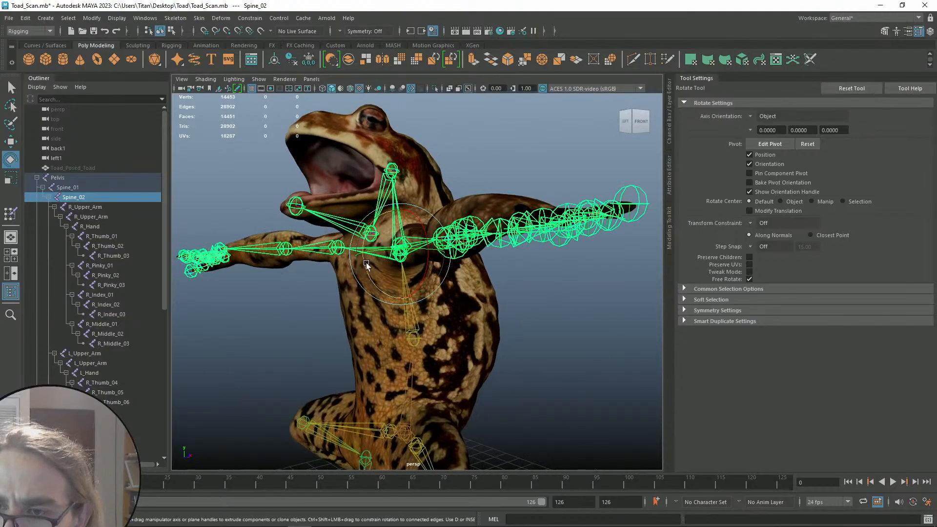
right_click_drag(376, 281, 366, 301, "alt")
key("ctrl+z")
key("ctrl+z")
key("ctrl+z")
key("ctrl+z")
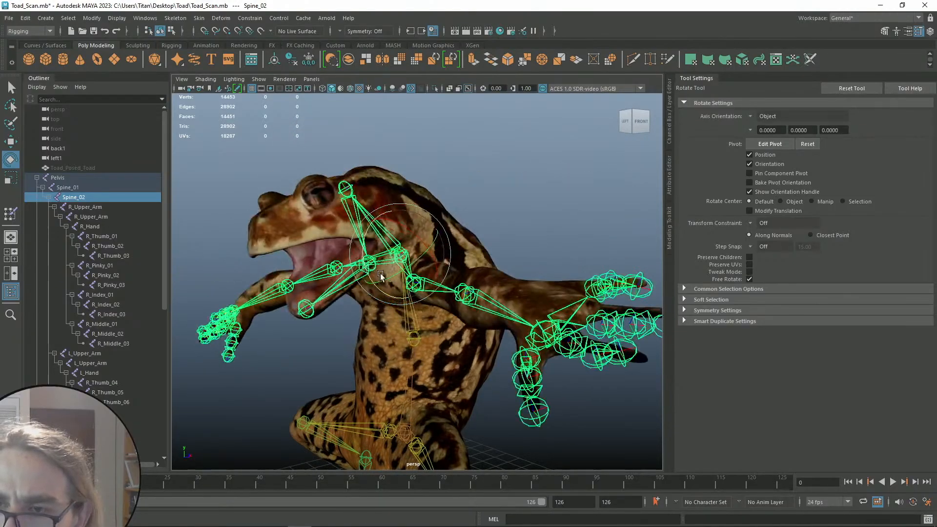
Select the toad mesh and return to the Paint Skin Weights tool with the neck and shoulder area in view
key("q")
left_click_drag(467, 190, 381, 236, "alt")
left_click(401, 222)
right_click_drag(403, 218, 357, 205)
mouse_move(400, 252)
left_mouse_down("alt")
mouse_move(414, 249)
mouse_move(351, 234)
left_mouse_up("alt")
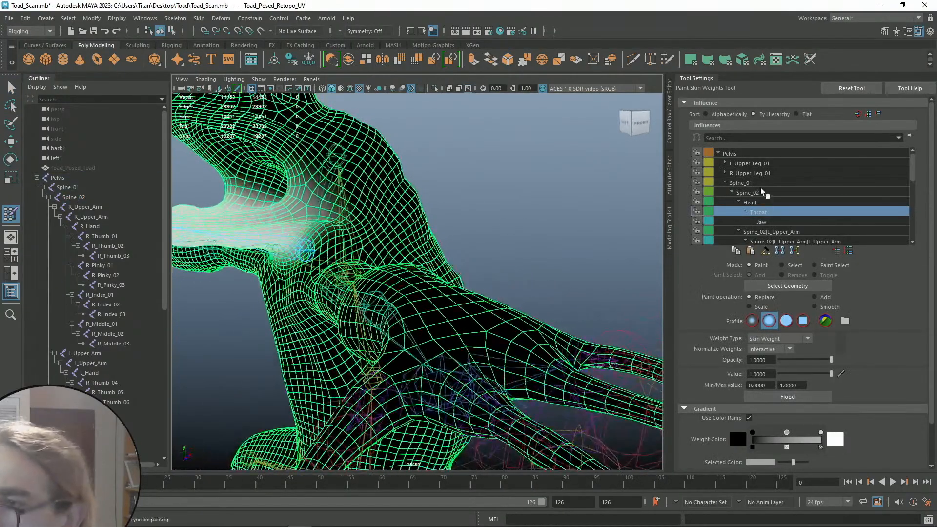
Examine the painted weights of the Spine_02 and Spine_01 influences on the neck, chest and belly
left_click(747, 193)
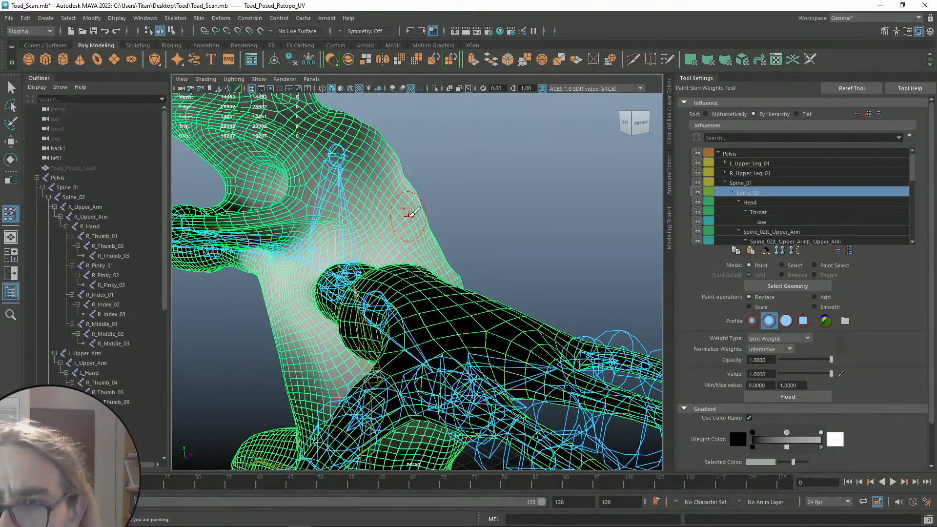
left_click_drag(366, 210, 487, 240, "alt")
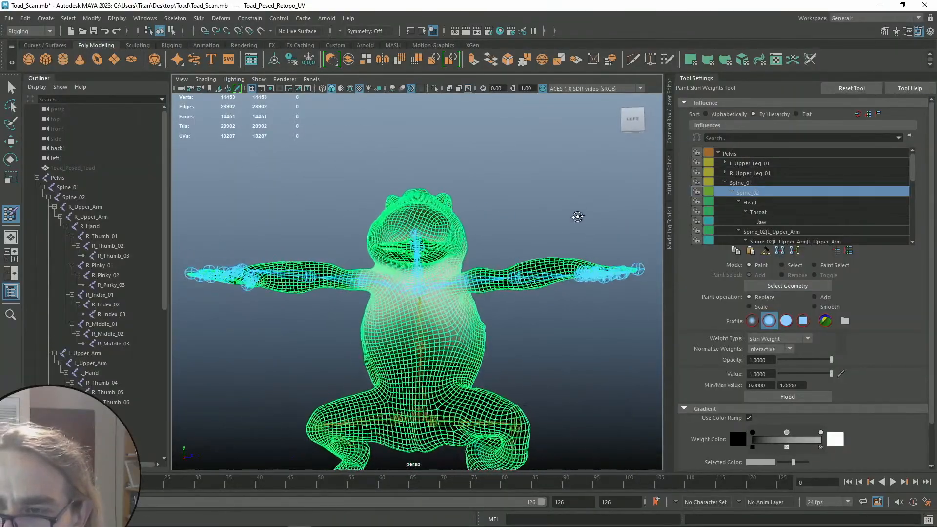
left_click_drag(633, 228, 759, 195, "alt")
left_click(751, 182)
left_click_drag(513, 198, 542, 195, "alt")
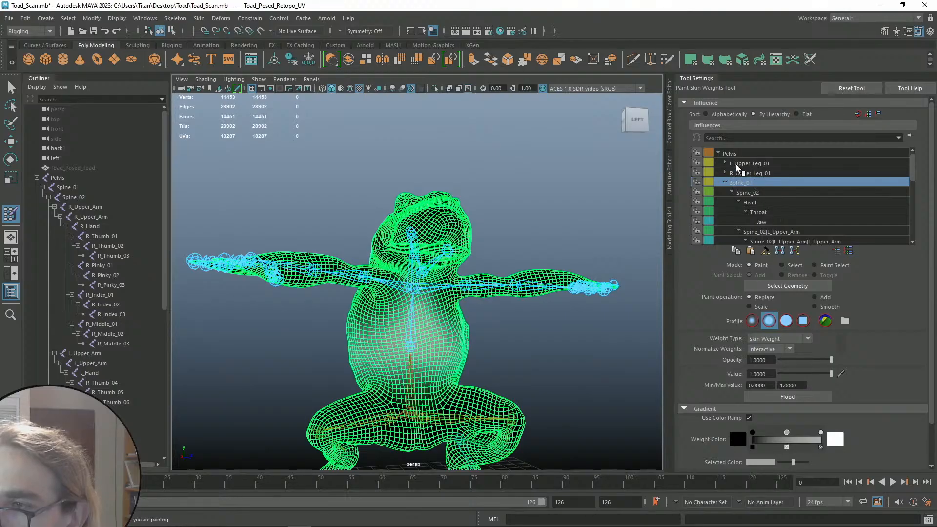
scroll(769, 201, "down", 1)
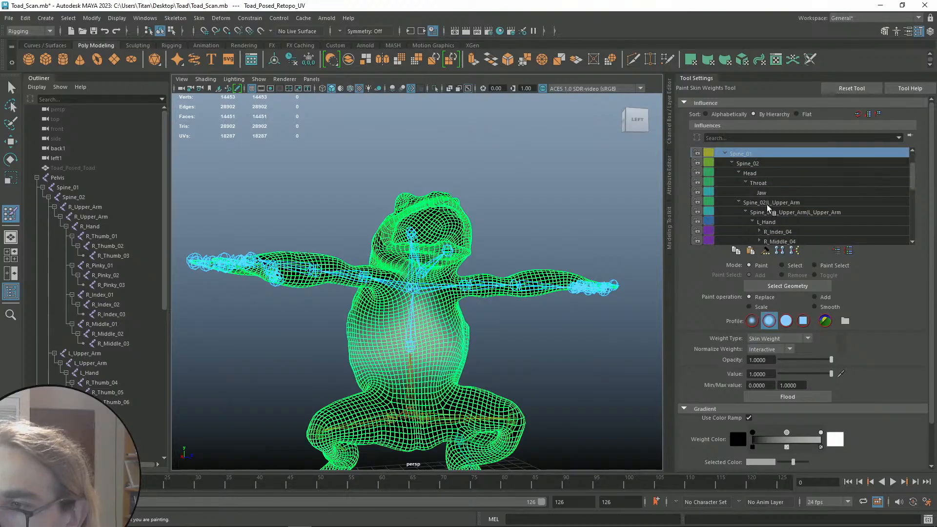
Choose the L_Upper_Arm influence directly under Spine_02 and examine its weights around the shoulder
left_click(799, 203)
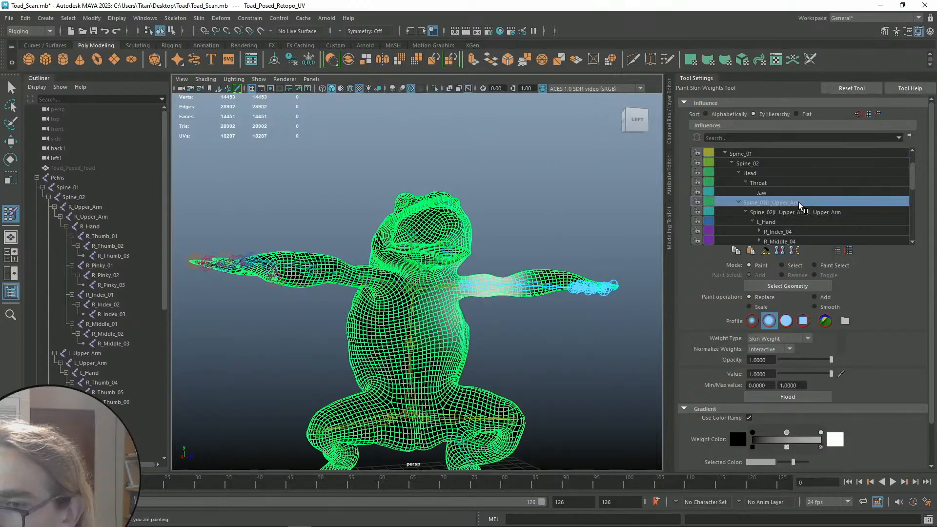
scroll(562, 241, "up", 4)
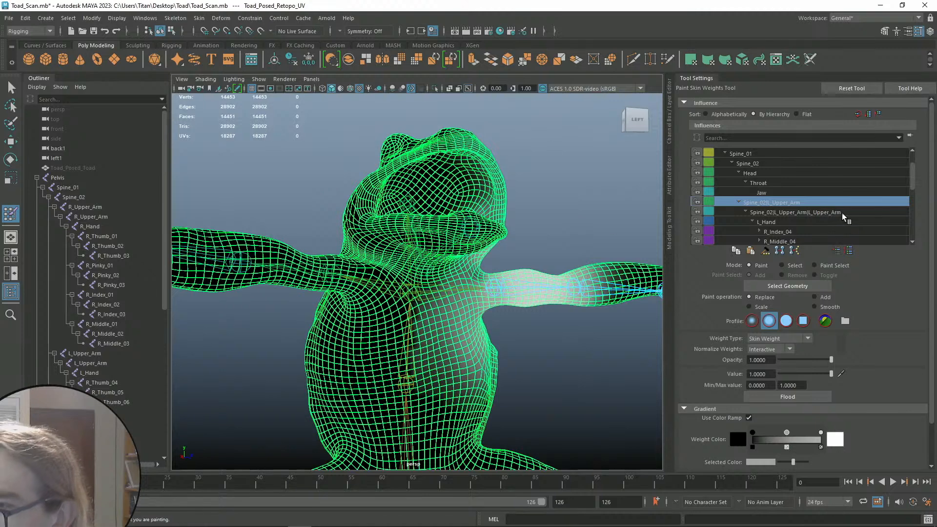
scroll(835, 213, "down", 1)
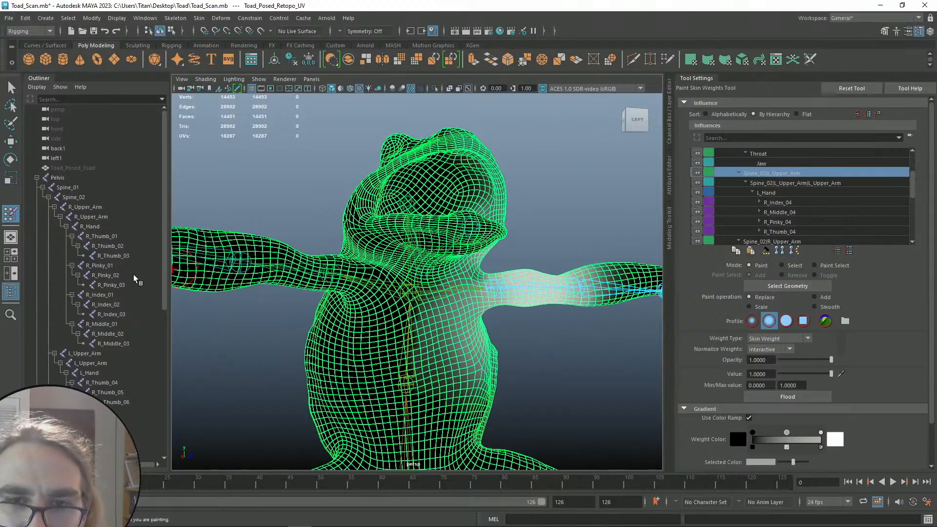
scroll(131, 284, "down", 8)
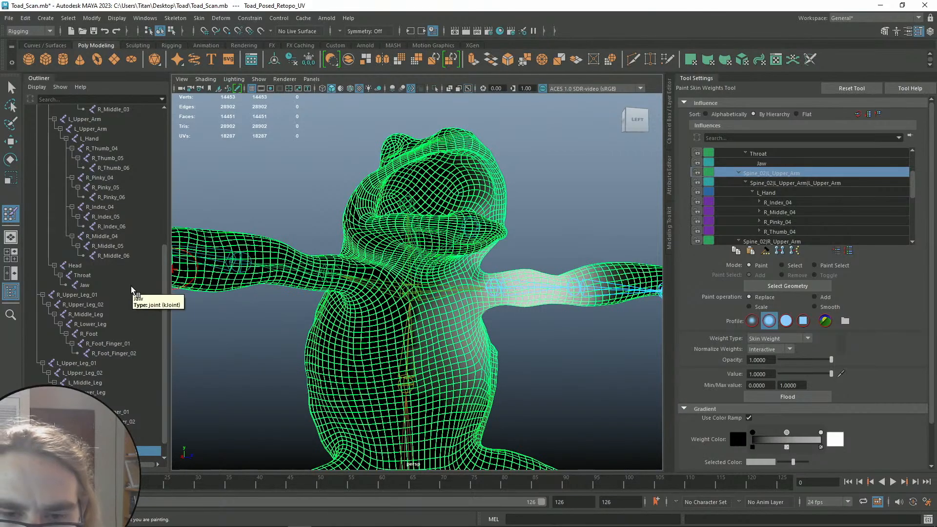
scroll(131, 286, "up", 8)
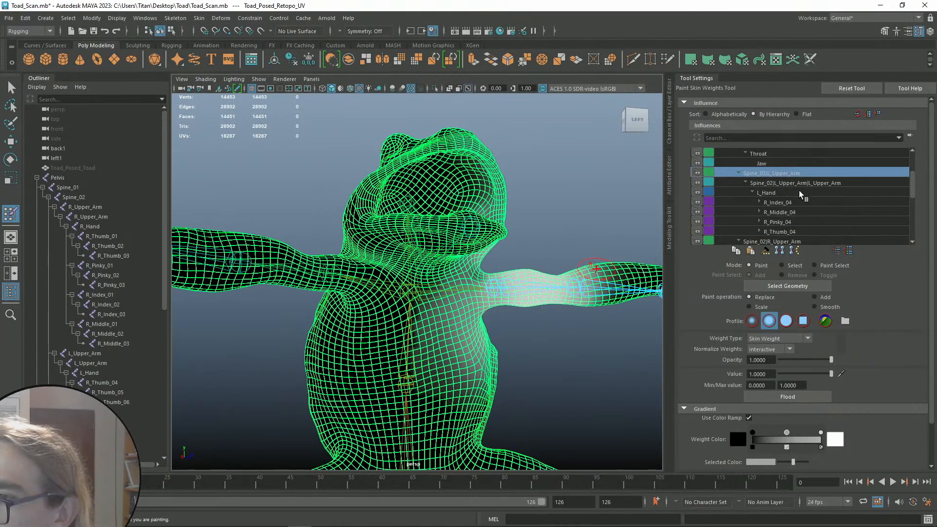
mouse_move(568, 217)
left_mouse_down("alt")
mouse_move(513, 234)
mouse_move(456, 209)
mouse_move(455, 197)
left_mouse_up("alt")
Test the L_Upper_Arm joint by rotating it upward, undo that, and rotate the arm forward across the body
key("q")
scroll(455, 197, "up", 2)
left_click(429, 229)
key("e")
left_click_drag(456, 257, 479, 204)
scroll(479, 204, "down", 3)
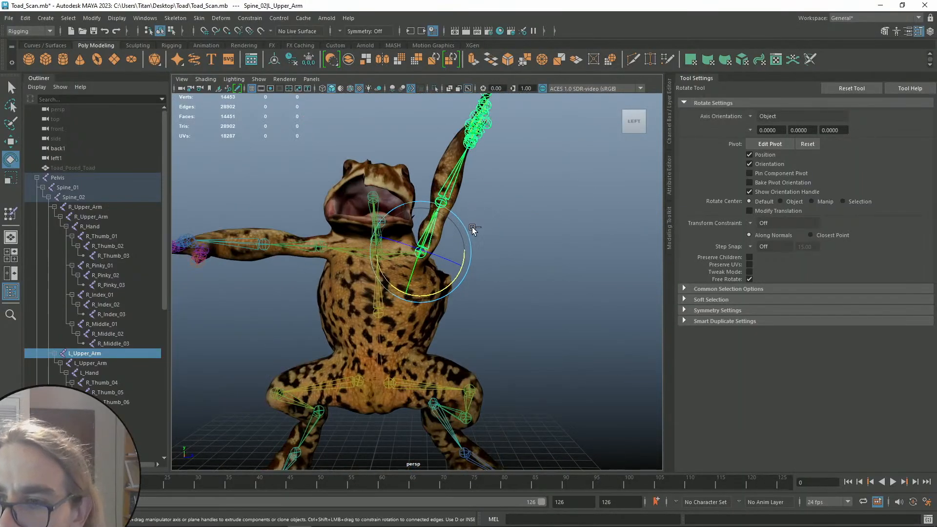
key("ctrl+z")
left_click_drag(458, 276, 409, 279)
Return the toad mesh to the Paint Skin Weights tool and smooth the L_Upper_Arm weights around the mouth and neck
key("q")
scroll(453, 259, "up", 5)
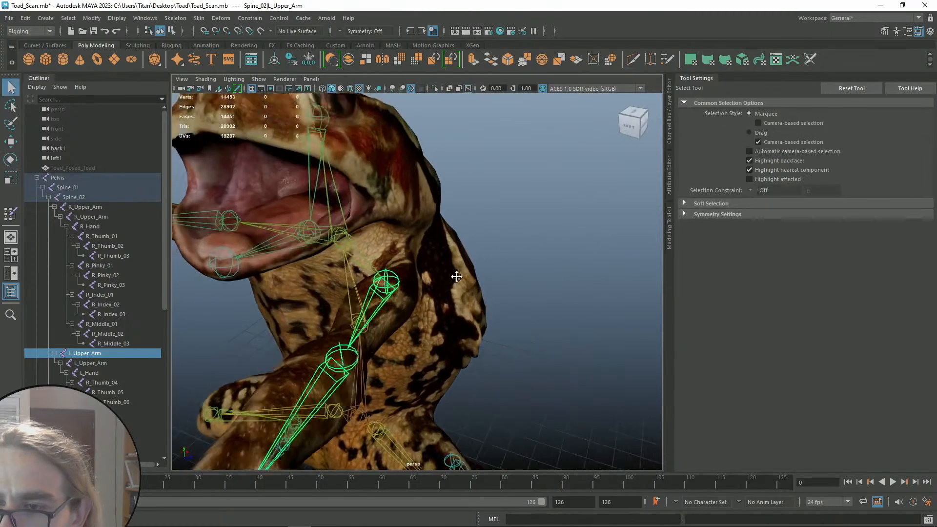
left_click(444, 249)
right_click_drag(443, 249, 386, 222)
mouse_move(478, 273)
left_mouse_down("alt")
mouse_move(288, 155)
mouse_move(266, 156)
mouse_move(251, 184)
left_mouse_up("alt")
left_click_drag(272, 236, 371, 214, "shift")
mouse_move(438, 232)
left_mouse_down("alt")
mouse_move(433, 212)
mouse_move(437, 293)
mouse_move(496, 319)
mouse_move(451, 324)
mouse_move(427, 404)
mouse_move(420, 371)
mouse_move(429, 352)
mouse_move(415, 312)
mouse_move(406, 348)
mouse_move(476, 324)
mouse_move(443, 298)
mouse_move(401, 357)
mouse_move(413, 283)
mouse_move(370, 283)
mouse_move(399, 259)
mouse_move(389, 209)
mouse_move(423, 218)
mouse_move(419, 248)
mouse_move(424, 224)
left_mouse_up("alt")
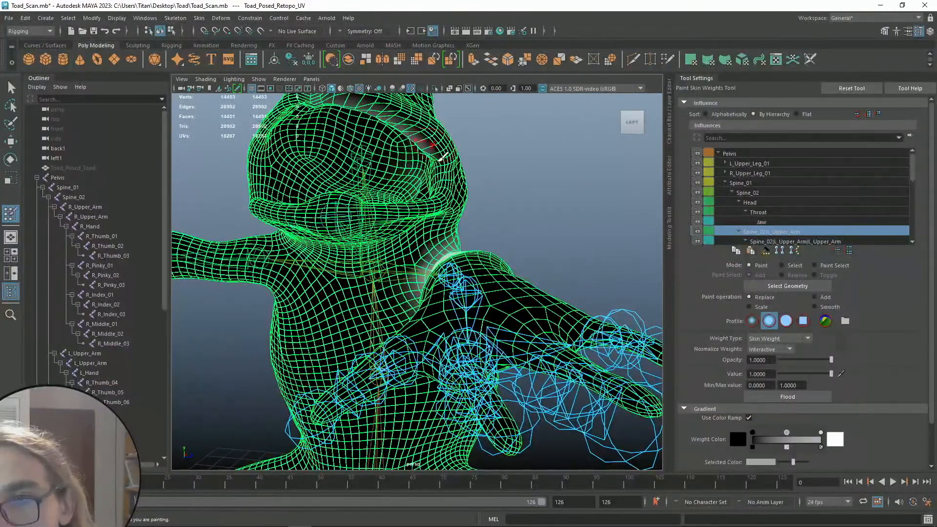
Clear the remaining stray L_Upper_Arm weights from the head, checking it from the front and above
mouse_move(445, 141)
left_mouse_down("alt")
mouse_move(422, 194)
mouse_move(407, 204)
left_mouse_up("alt")
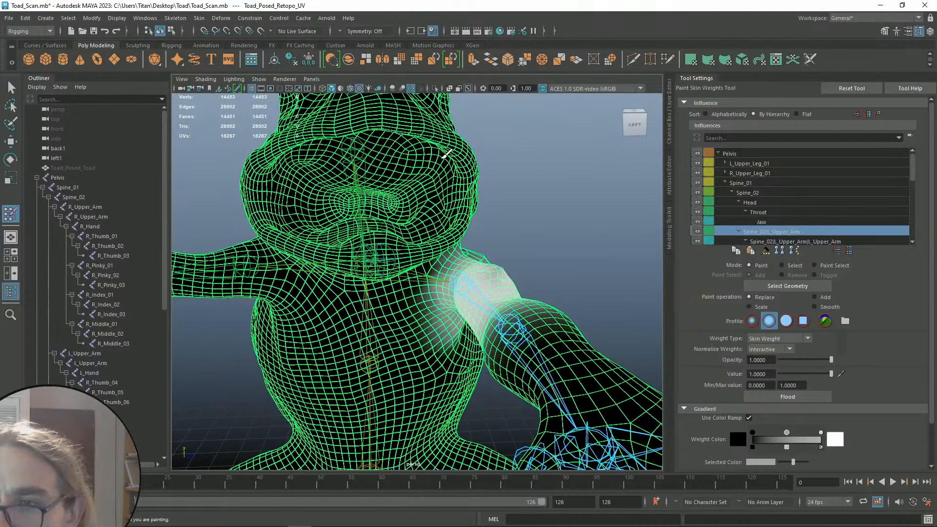
middle_click_drag(499, 174, 499, 229, "alt")
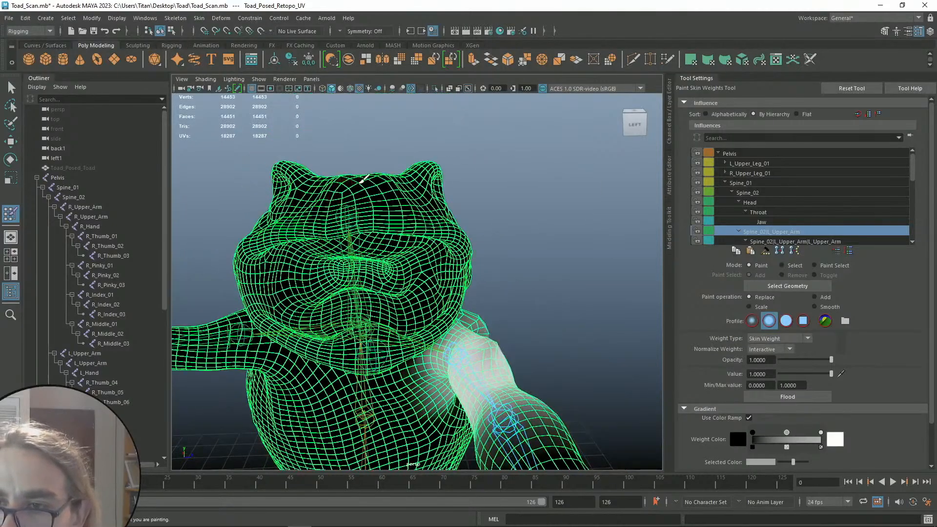
mouse_move(483, 194)
left_mouse_down("alt")
mouse_move(540, 224)
mouse_move(515, 210)
left_mouse_up("alt")
left_click_drag(473, 264, 361, 244, "alt")
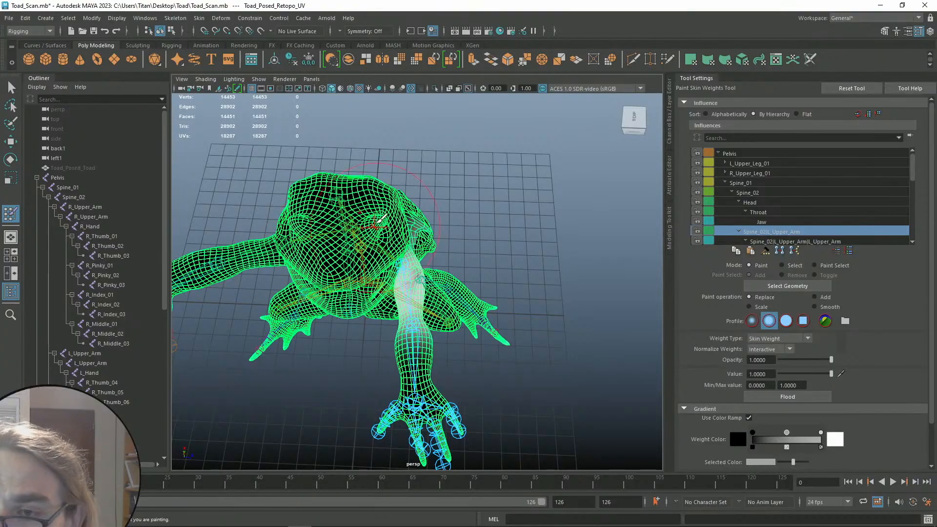
left_click_drag(388, 205, 419, 191, "alt")
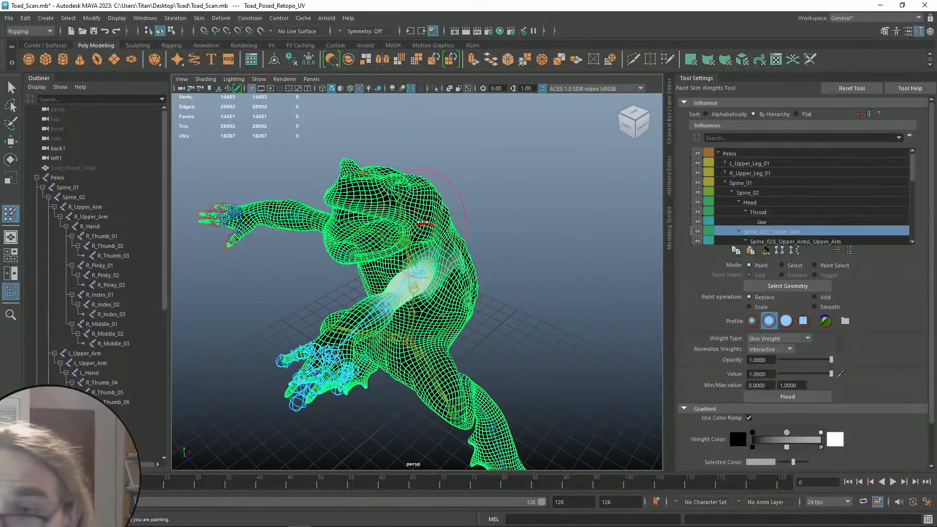
Blend the L_Upper_Arm weights softly from the arm into the shoulder, chest and armpit
scroll(405, 222, "up", 10)
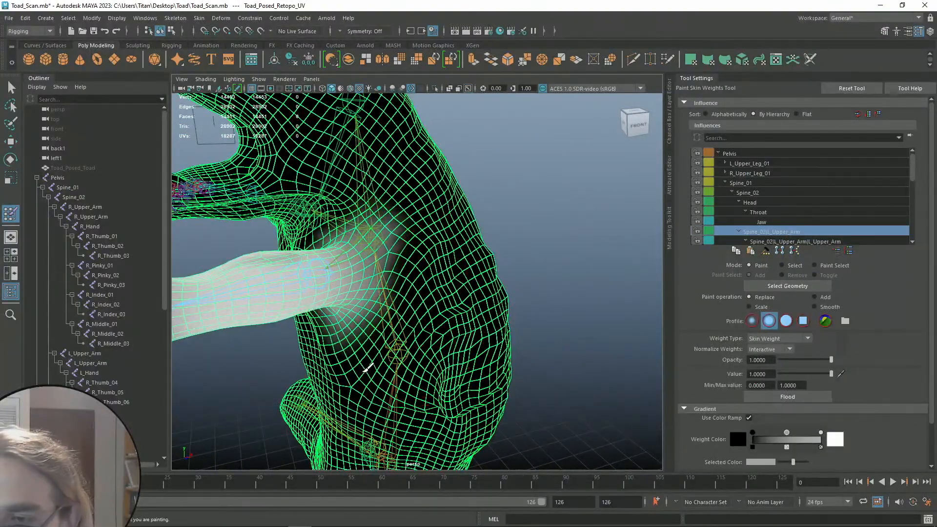
left_click_drag(438, 316, 489, 263, "alt")
middle_click_drag(488, 263, 547, 202, "alt")
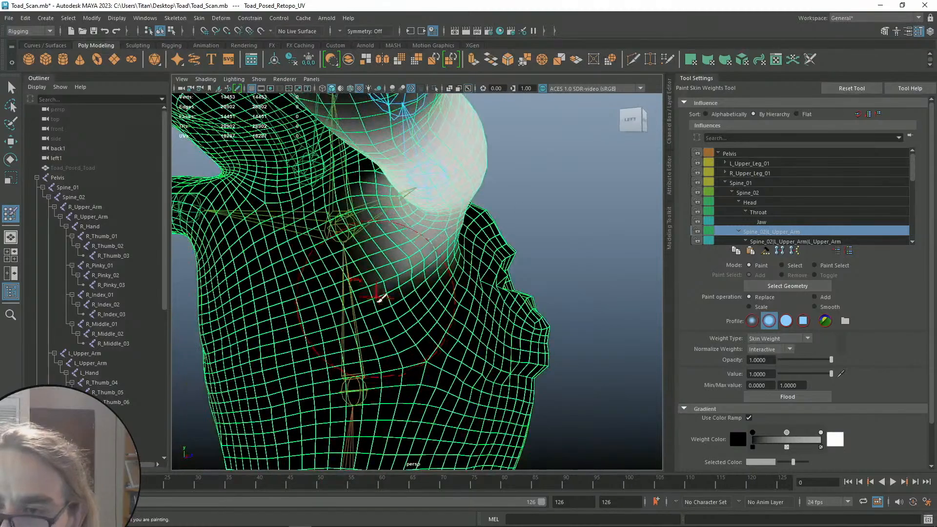
left_click_drag(381, 302, 520, 323, "alt")
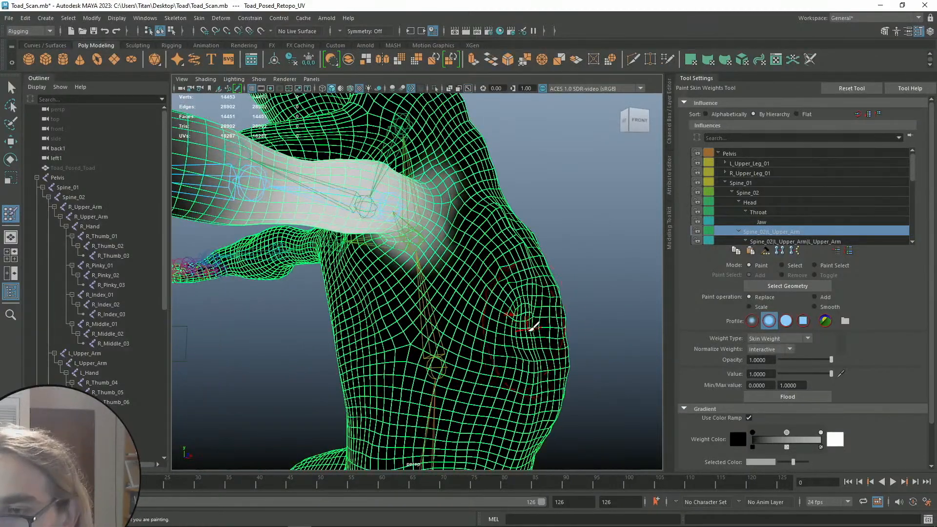
left_click_drag(522, 254, 477, 157, "alt")
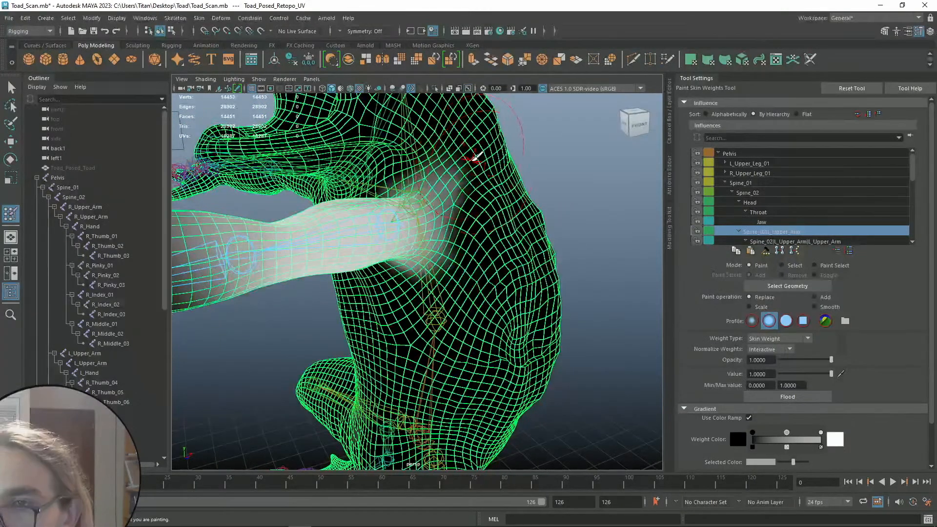
left_click_drag(469, 201, 366, 239, "alt")
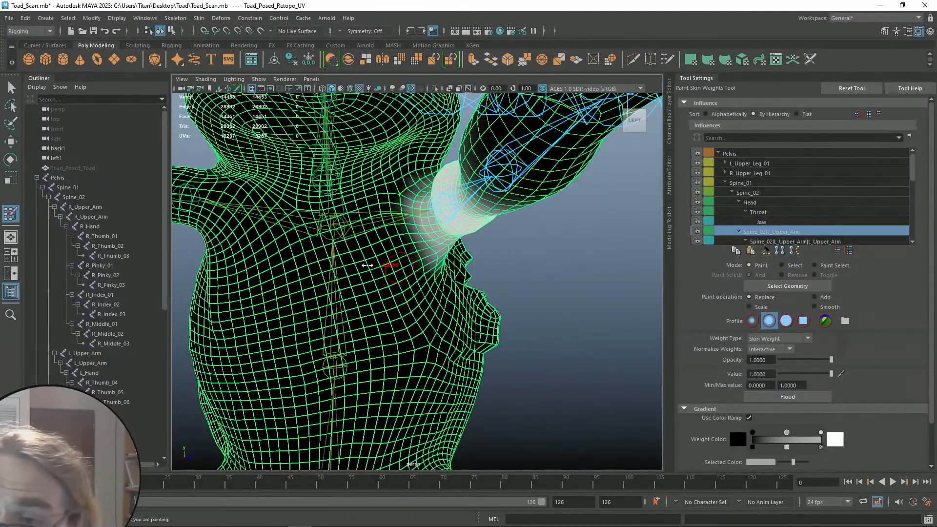
left_click_drag(477, 272, 429, 240, "alt")
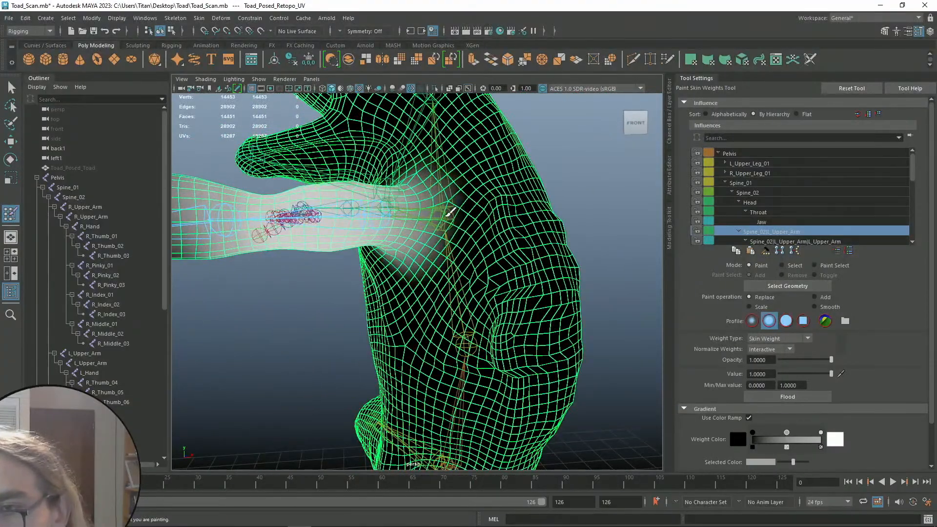
left_click_drag(454, 207, 357, 249, "alt")
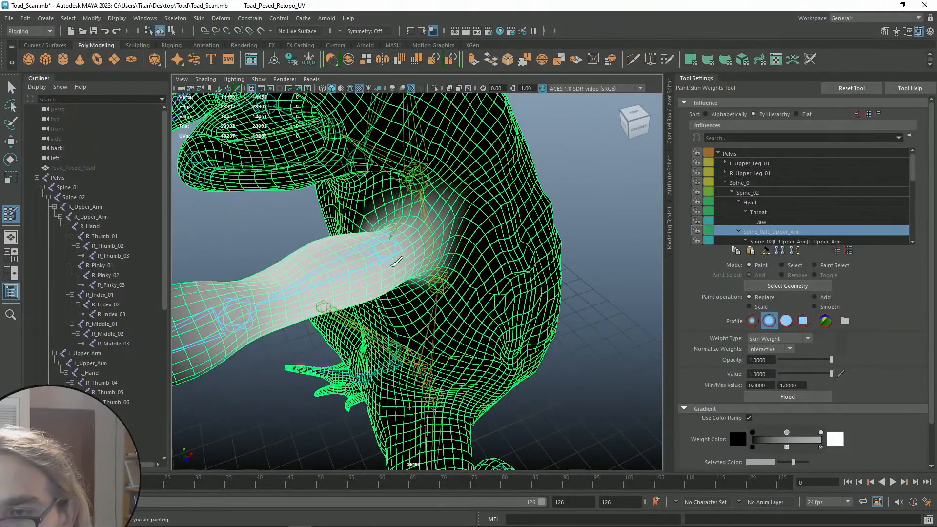
scroll(348, 283, "down", 3)
mouse_move(345, 261)
left_mouse_down("alt")
mouse_move(364, 267)
mouse_move(391, 236)
left_mouse_up("alt")
scroll(392, 282, "up", 5)
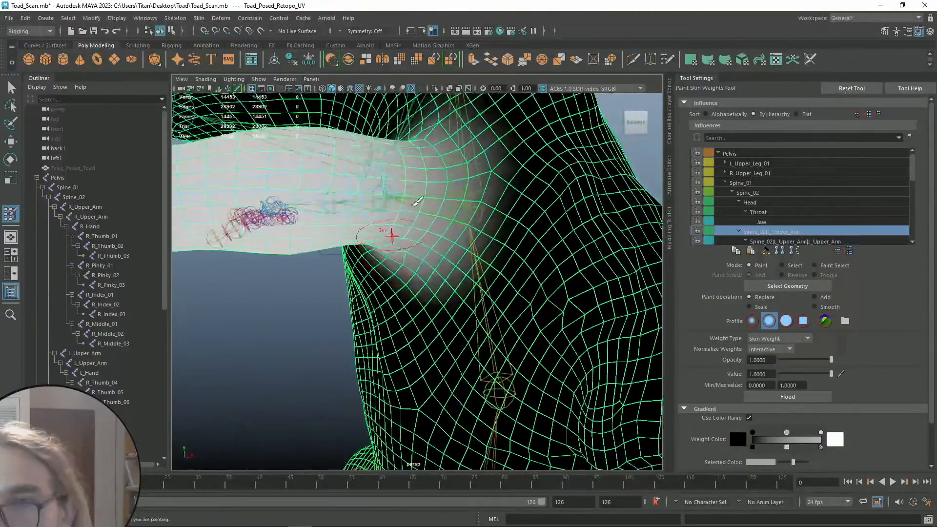
scroll(376, 210, "down", 3)
mouse_move(369, 205)
left_mouse_down("alt")
mouse_move(477, 181)
mouse_move(449, 247)
mouse_move(473, 218)
mouse_move(477, 255)
mouse_move(486, 218)
mouse_move(494, 243)
mouse_move(440, 238)
left_mouse_up("alt")
mouse_move(411, 266)
left_mouse_down("alt")
mouse_move(439, 268)
mouse_move(439, 255)
mouse_move(438, 275)
mouse_move(421, 253)
mouse_move(384, 260)
mouse_move(503, 241)
mouse_move(442, 240)
mouse_move(372, 263)
mouse_move(470, 242)
mouse_move(508, 256)
mouse_move(495, 229)
mouse_move(415, 214)
mouse_move(388, 228)
mouse_move(489, 264)
mouse_move(476, 248)
mouse_move(426, 283)
mouse_move(421, 299)
mouse_move(510, 270)
mouse_move(455, 262)
mouse_move(455, 274)
mouse_move(417, 263)
mouse_move(535, 277)
mouse_move(442, 303)
mouse_move(512, 276)
mouse_move(488, 279)
mouse_move(518, 278)
mouse_move(520, 295)
mouse_move(487, 288)
mouse_move(505, 230)
mouse_move(517, 274)
mouse_move(499, 247)
left_mouse_up("alt")
Select the L_Upper_Arm joint and rotate the arm upward to test the shoulder and mouth deformation
scroll(388, 257, "down", 5)
key("q")
scroll(447, 253, "up", 5)
left_click(364, 271)
key("e")
scroll(414, 286, "down", 5)
scroll(516, 286, "up", 5)
scroll(520, 295, "down", 5)
scroll(499, 247, "up", 10)
key("q")
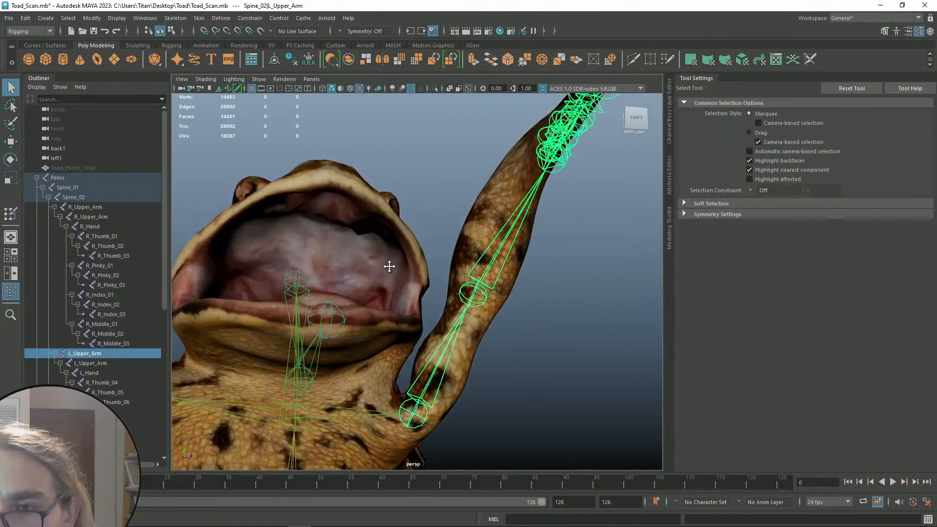
Select the toad mesh, reopen the Paint Skin Weights tool and remove stray L_Upper_Arm weights from the roof of the mouth
left_click(429, 264)
right_click(419, 221)
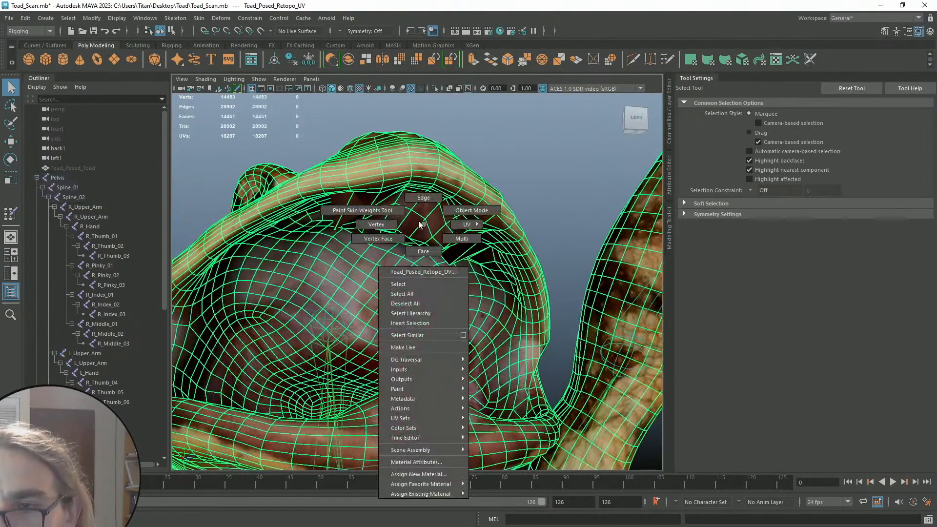
left_click(384, 210)
mouse_move(331, 222)
left_mouse_down()
mouse_move(366, 210)
mouse_move(465, 234)
mouse_move(412, 185)
mouse_move(402, 210)
mouse_move(418, 213)
mouse_move(376, 211)
mouse_move(485, 251)
mouse_move(445, 247)
mouse_move(403, 218)
mouse_move(439, 240)
mouse_move(446, 218)
mouse_move(423, 225)
left_mouse_up()
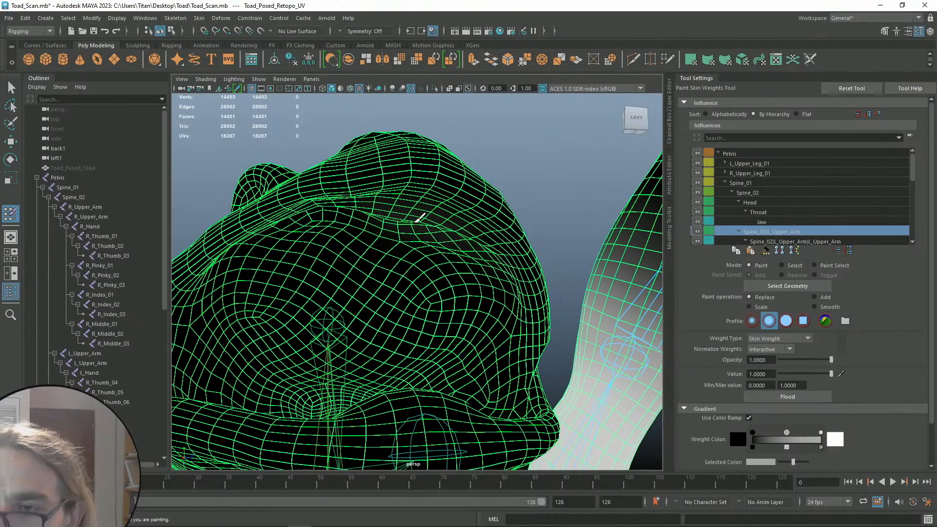
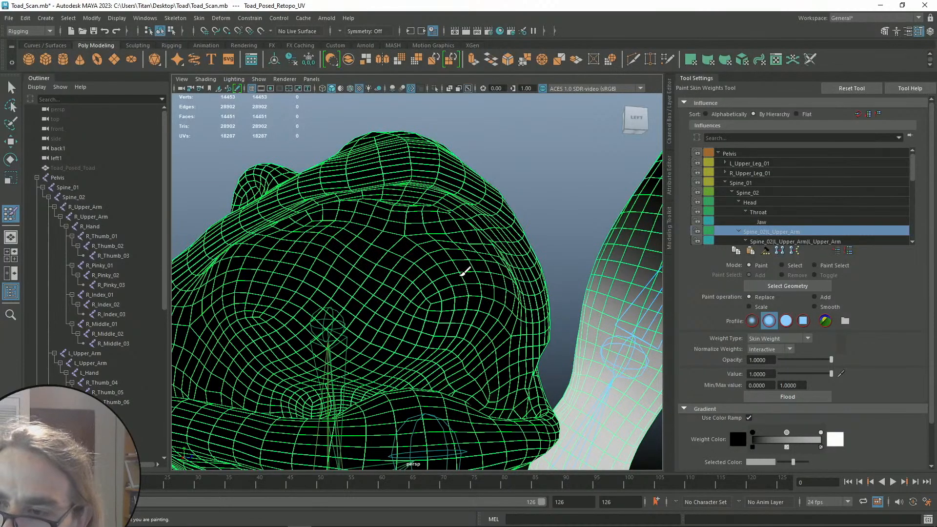
Check the raised arm's L_Upper_Arm weights around the head and shoulder, and adjust the brush for touch-ups
scroll(476, 316, "down", 5)
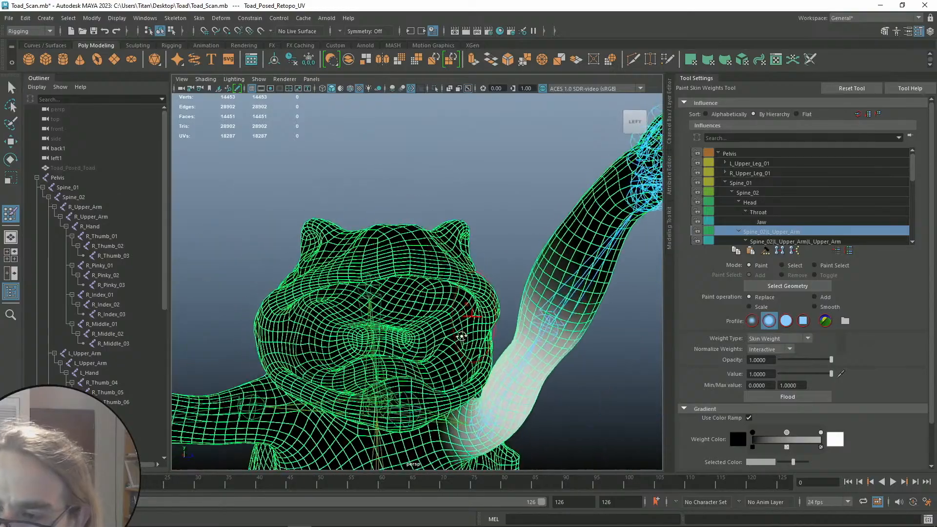
mouse_move(467, 358)
left_mouse_down("alt")
mouse_move(459, 338)
mouse_move(469, 330)
mouse_move(356, 335)
mouse_move(347, 344)
mouse_move(476, 328)
mouse_move(366, 344)
mouse_move(432, 293)
left_mouse_up("alt")
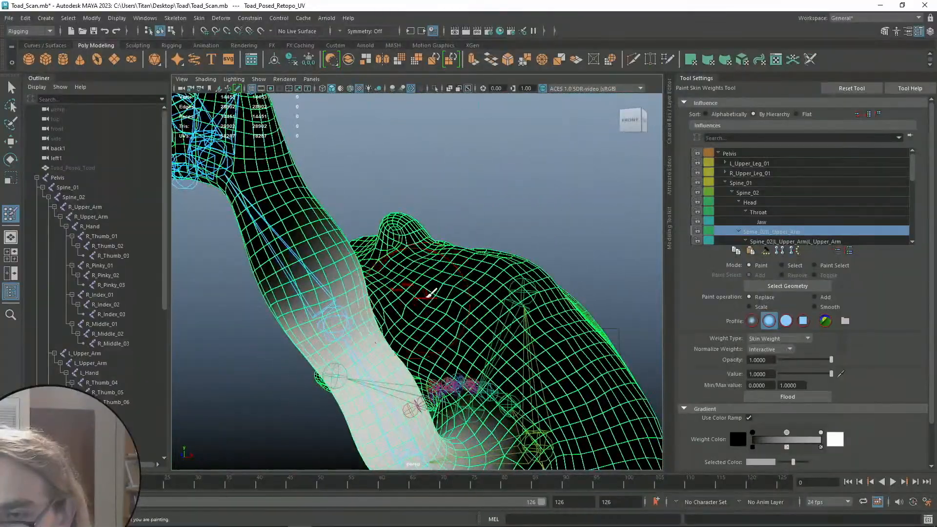
mouse_move(416, 326)
left_mouse_down("alt")
mouse_move(391, 337)
mouse_move(439, 293)
mouse_move(395, 302)
mouse_move(477, 307)
mouse_move(430, 279)
mouse_move(418, 299)
mouse_move(436, 307)
mouse_move(458, 291)
mouse_move(278, 291)
mouse_move(224, 316)
mouse_move(371, 254)
mouse_move(468, 316)
mouse_move(481, 299)
mouse_move(416, 277)
mouse_move(397, 284)
left_mouse_up("alt")
scroll(437, 310, "up", 5)
key("b")
scroll(434, 310, "down", 5)
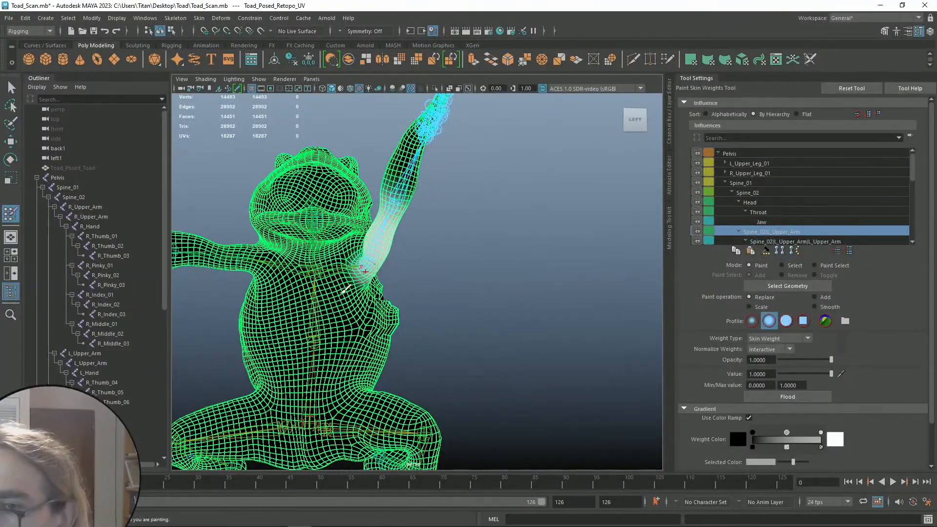
Select the L_Upper_Arm joint again and rotate the arm downward to inspect the shoulder and neck deformation
key("q")
mouse_move(386, 256)
right_mouse_down()
mouse_move(388, 249)
mouse_move(368, 263)
right_mouse_up()
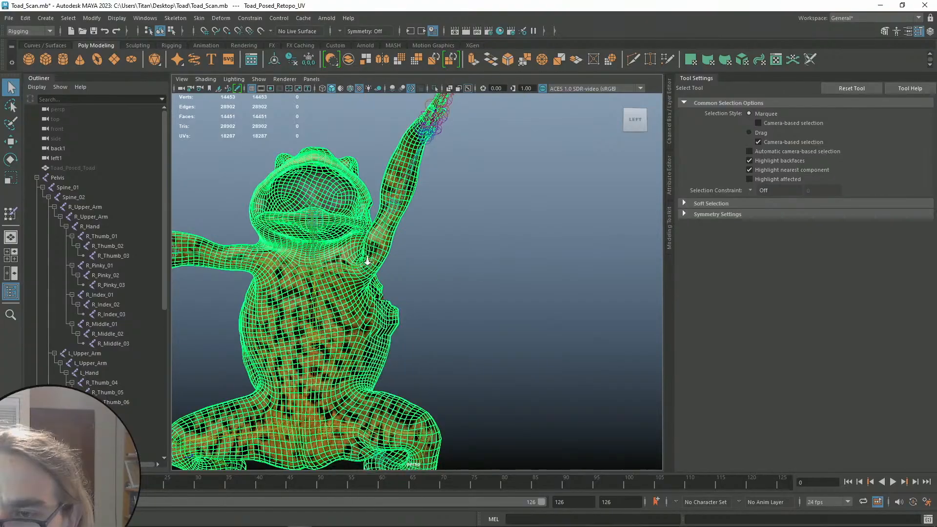
scroll(367, 263, "up", 4)
middle_click_drag(395, 268, 457, 278, "alt")
left_click(457, 278)
left_click(358, 252)
key("e")
scroll(428, 263, "down", 4)
mouse_move(428, 268)
left_mouse_down()
mouse_move(430, 364)
mouse_move(426, 320)
mouse_move(390, 511)
mouse_move(415, 260)
left_mouse_up()
key("q")
scroll(423, 256, "up", 3)
middle_click_drag(415, 260, 420, 312, "alt")
left_click_drag(400, 290, 374, 266, "alt")
scroll(382, 261, "up", 3)
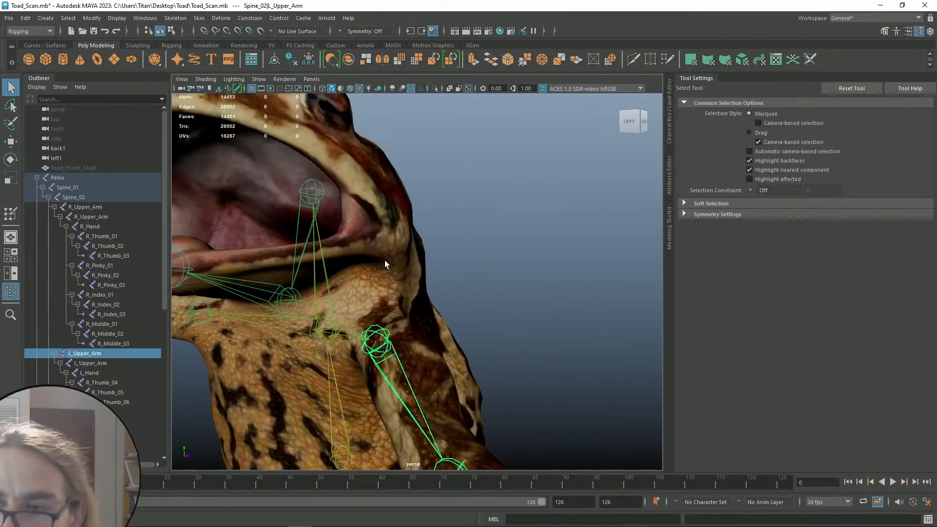
Select the toad mesh and reopen the Paint Skin Weights tool to check the L_Upper_Arm weights on the lowered shoulder
left_click(411, 271)
mouse_move(410, 249)
right_mouse_down()
mouse_move(382, 256)
mouse_move(359, 236)
right_mouse_up()
left_click_drag(379, 251, 447, 285, "alt")
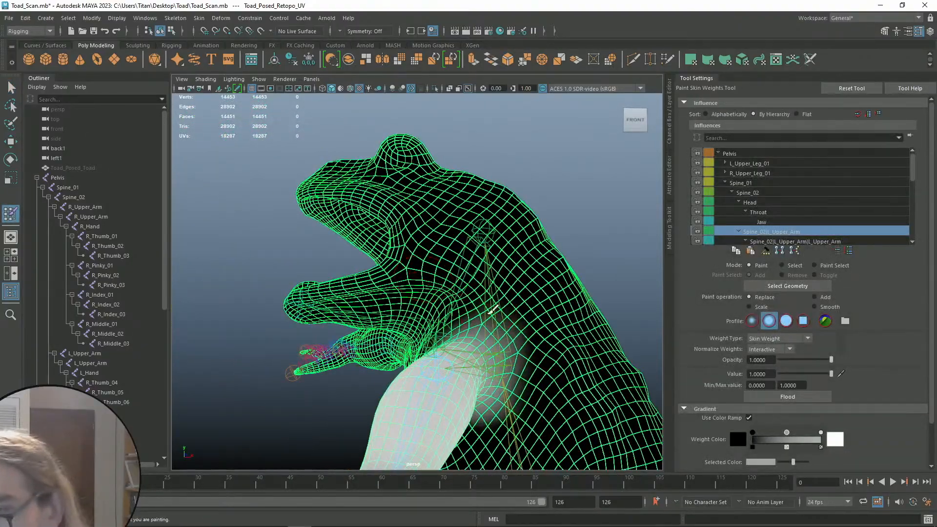
mouse_move(426, 252)
left_mouse_down("alt")
mouse_move(453, 378)
mouse_move(494, 223)
mouse_move(351, 99)
mouse_move(523, 225)
mouse_move(486, 204)
left_mouse_up("alt")
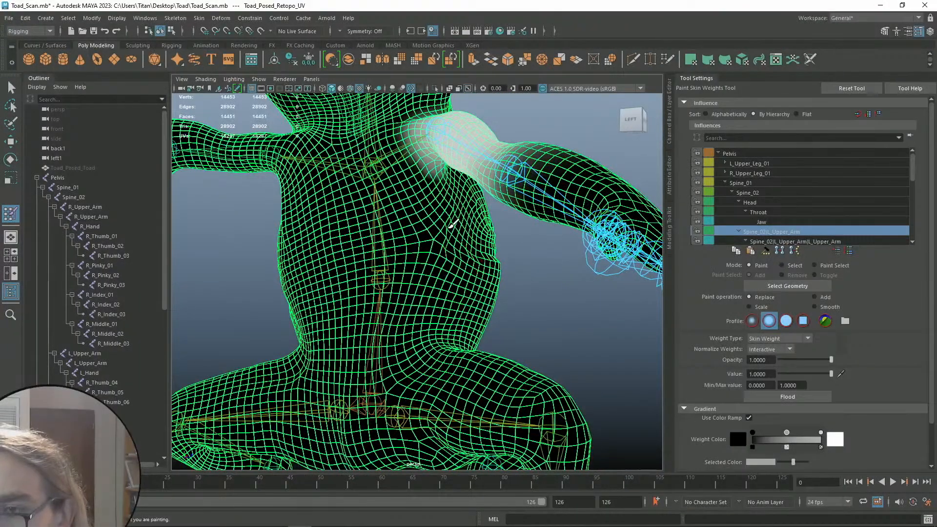
Try painting L_Upper_Arm weight onto the toad's flank below the arm, and undo the strokes
left_click_drag(449, 250, 470, 255)
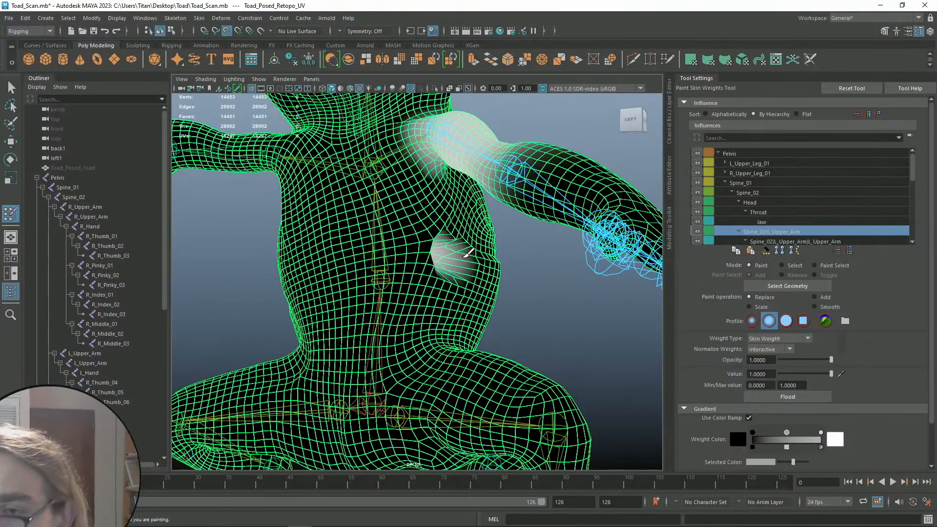
key("ctrl+z")
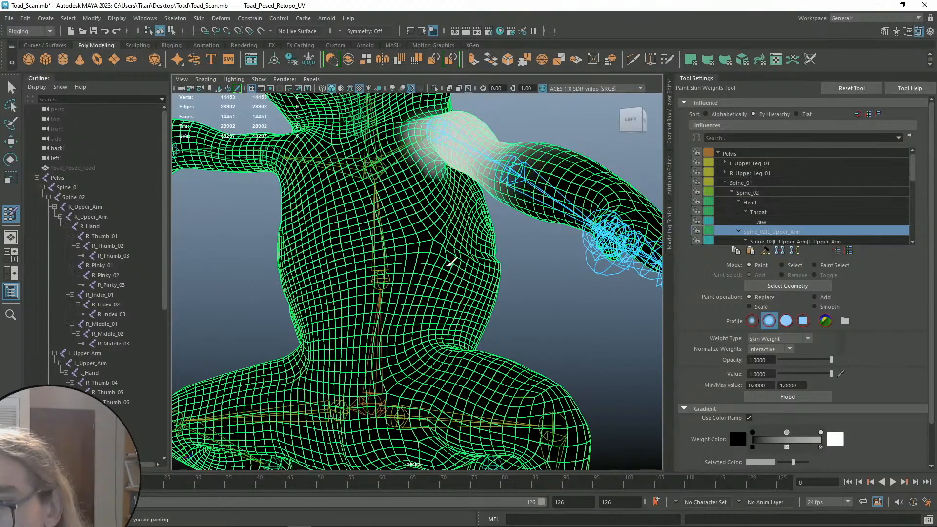
mouse_move(509, 281)
left_mouse_down()
mouse_move(476, 254)
mouse_move(460, 222)
mouse_move(493, 258)
mouse_move(459, 261)
mouse_move(491, 241)
left_mouse_up()
key("ctrl+z")
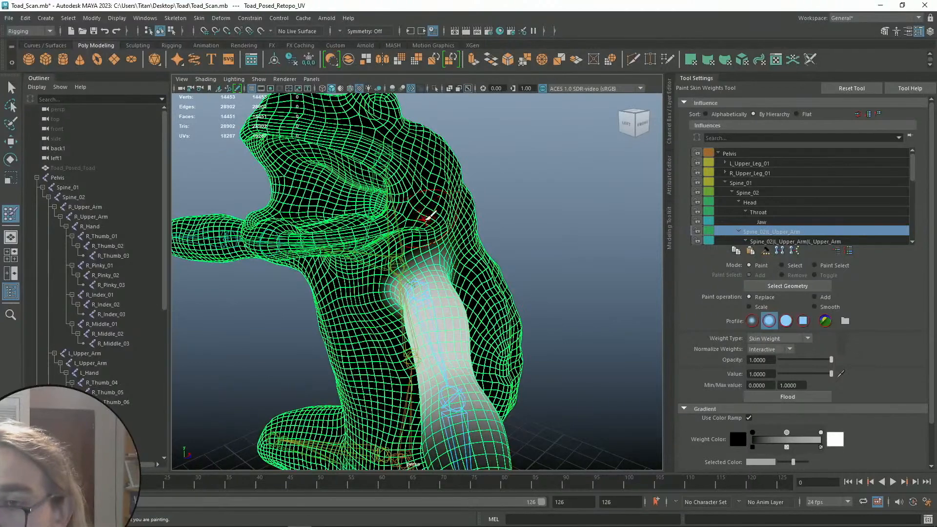
left_click_drag(501, 241, 449, 218, "alt")
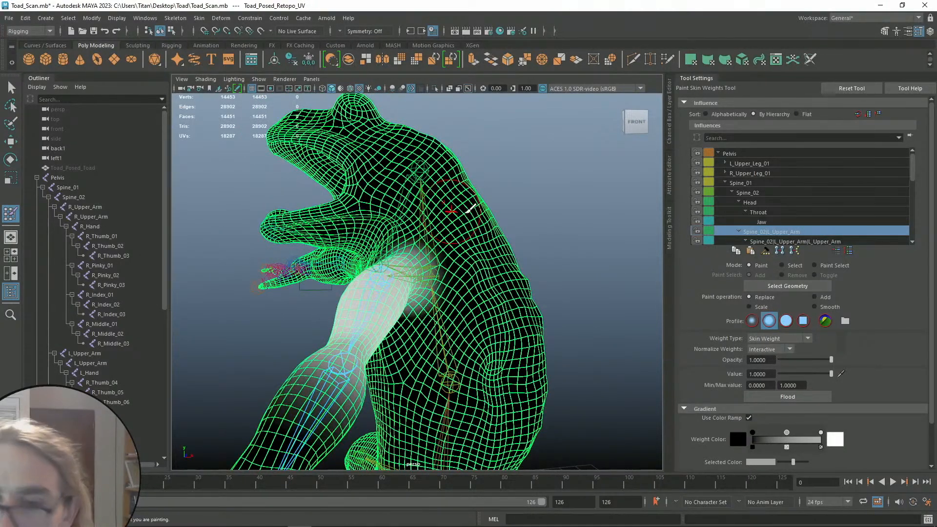
key("super")
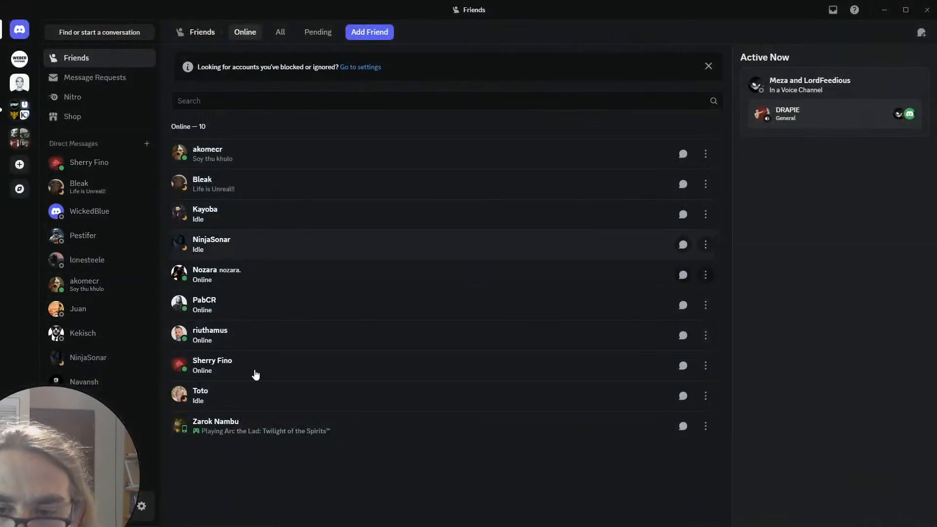
scroll(117, 293, "down", 5)
scroll(102, 300, "up", 5)
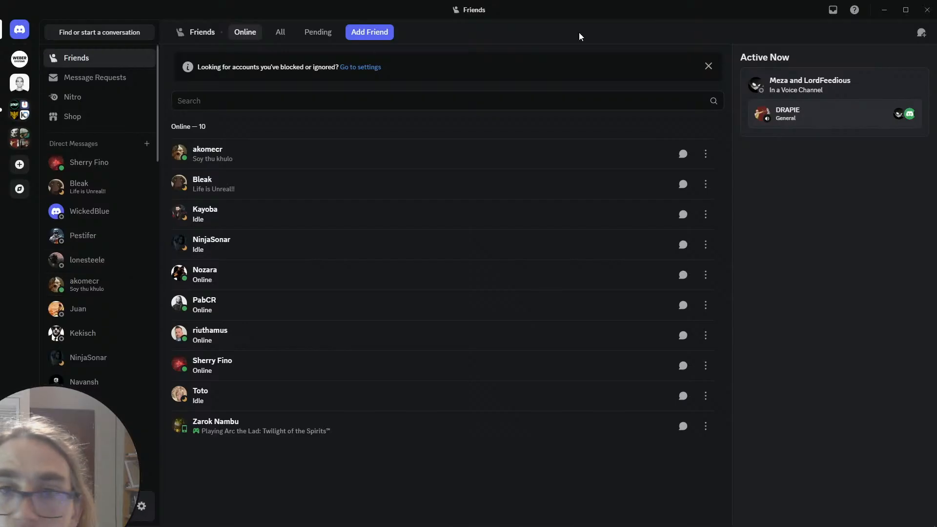
left_click(893, 10)
Examine the L_Upper_Arm weights around the shoulder, upper back and underarm
scroll(451, 248, "up", 4)
left_click_drag(450, 253, 469, 258, "alt")
left_click_drag(440, 337, 484, 314, "alt")
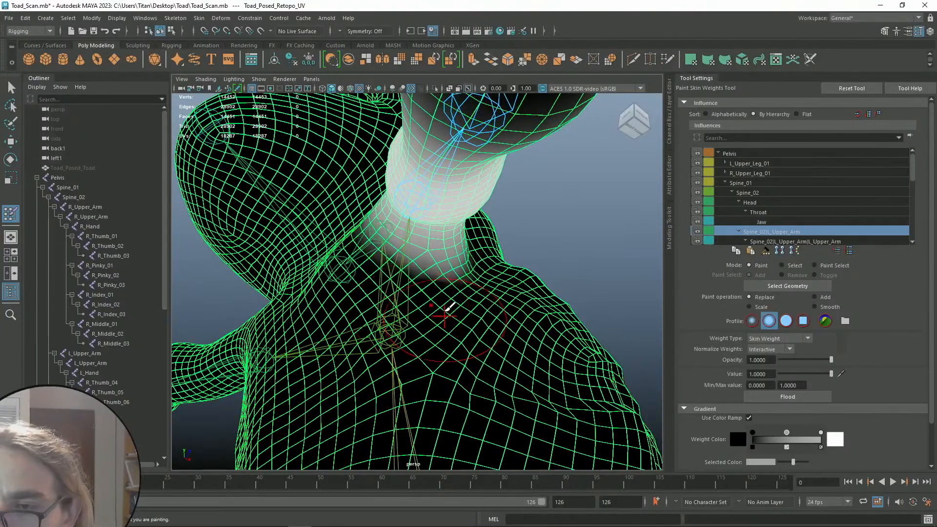
left_click_drag(425, 293, 446, 341, "alt")
scroll(518, 239, "down", 5)
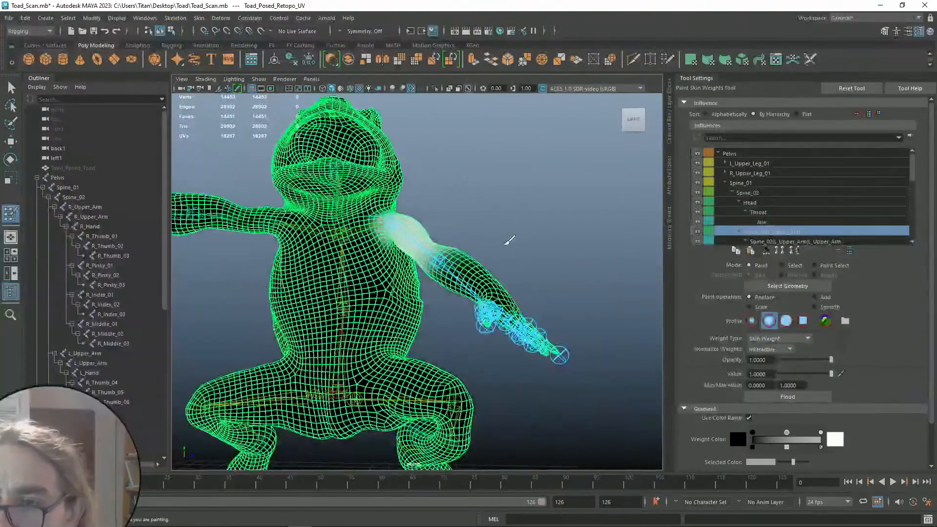
scroll(505, 225, "down", 3)
left_click_drag(502, 235, 488, 278, "alt")
Select the L_Upper_Arm joint and rotate the arm up to horizontal to test the shoulder deformation
key("q")
scroll(523, 312, "up", 5)
left_click(512, 254)
left_click(445, 237)
key("e")
middle_click_drag(526, 230, 459, 228, "alt")
left_click_drag(423, 236, 446, 169)
middle_click_drag(451, 240, 426, 148, "alt")
key("q")
mouse_move(437, 211)
left_mouse_down("alt")
mouse_move(394, 220)
mouse_move(416, 239)
left_mouse_up("alt")
Check the shoulder weights on the toad mesh in Paint Skin Weights, and select the child L_Upper_Arm joint at the elbow
left_click(390, 220)
right_click_drag(381, 230, 326, 214)
mouse_move(392, 225)
left_mouse_down("alt")
mouse_move(494, 236)
mouse_move(485, 260)
left_mouse_up("alt")
key("q")
left_click(426, 190)
left_click_drag(426, 190, 489, 219, "alt")
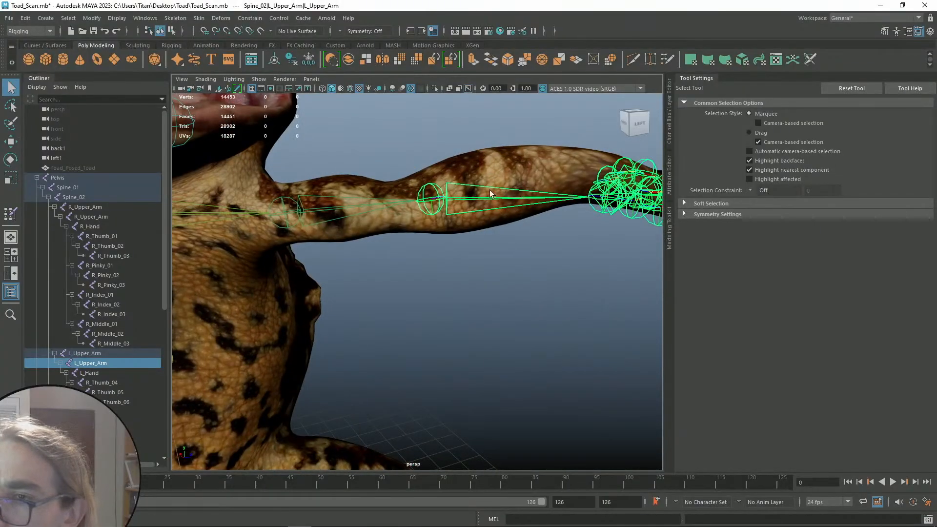
Reopen Paint Skin Weights on the toad mesh and choose the child L_Upper_Arm influence that drives the forearm
left_click(496, 168)
right_click_drag(496, 168, 477, 231)
left_click_drag(478, 230, 448, 231, "alt")
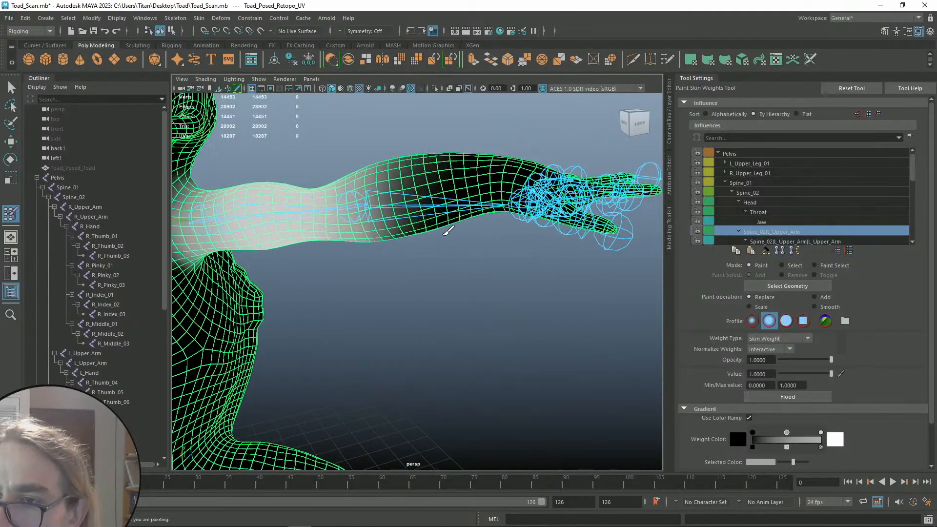
scroll(776, 198, "down", 2)
left_click(790, 221)
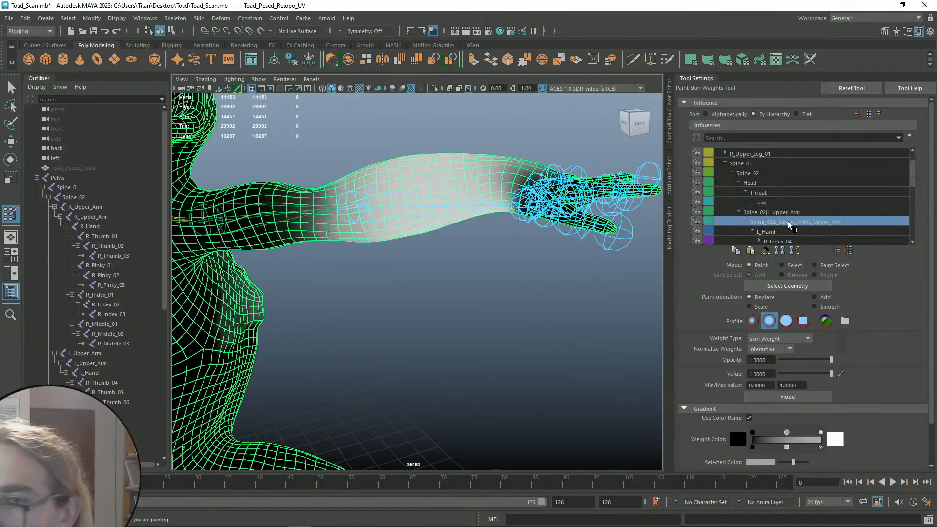
Remove stray forearm weights of the child L_Upper_Arm influence from the toad's flank and back
scroll(439, 236, "down", 4)
left_click_drag(468, 249, 272, 209, "alt")
scroll(416, 308, "up", 5)
left_click_drag(417, 308, 373, 237, "alt")
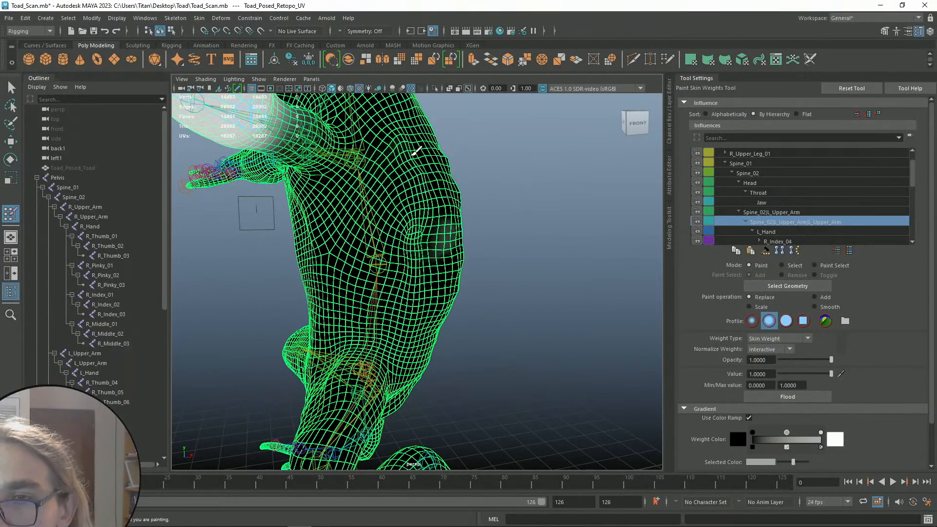
scroll(416, 202, "down", 5)
left_click_drag(456, 235, 430, 253, "alt")
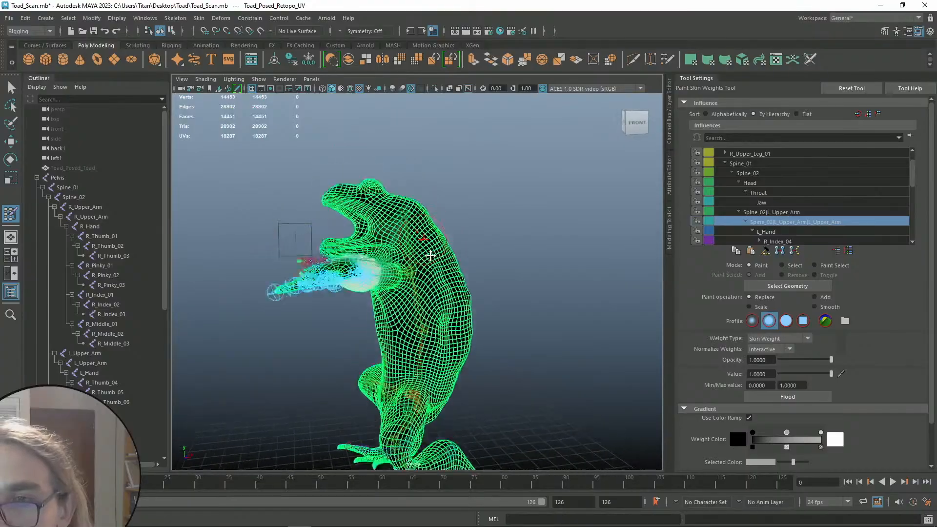
Clean the child L_Upper_Arm influence off the shoulder and upper arm, and check the chest and belly for leftovers
scroll(410, 239, "up", 5)
middle_click_drag(401, 231, 446, 269, "alt")
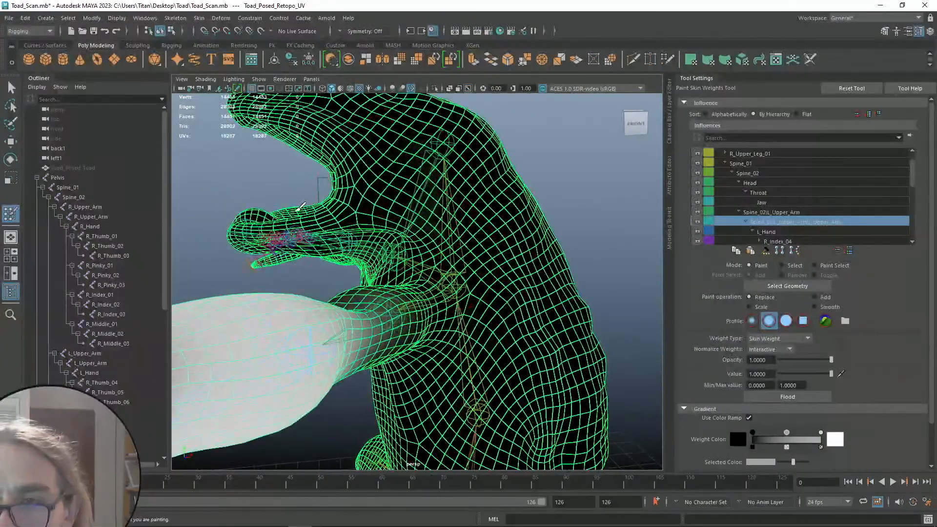
mouse_move(412, 203)
left_mouse_down("alt")
mouse_move(377, 209)
mouse_move(415, 220)
mouse_move(446, 215)
mouse_move(439, 210)
left_mouse_up("alt")
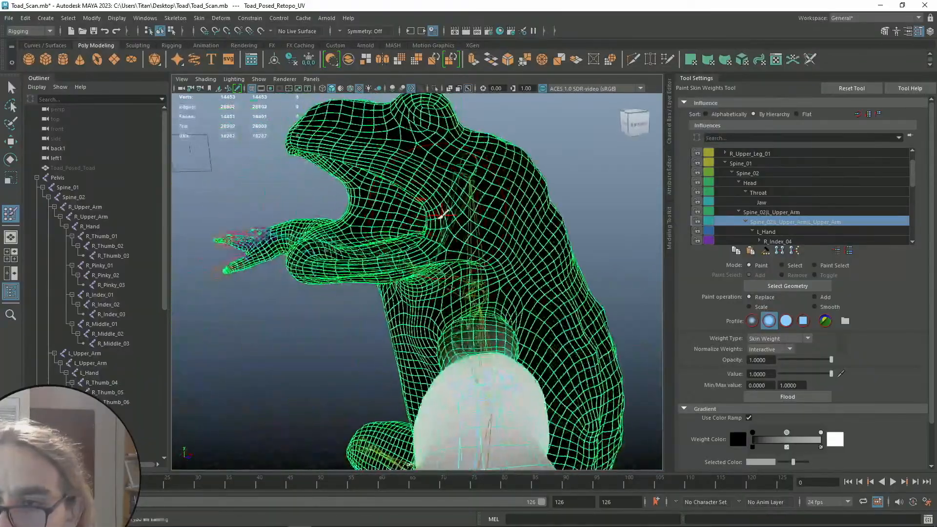
left_click_drag(521, 238, 453, 289, "alt")
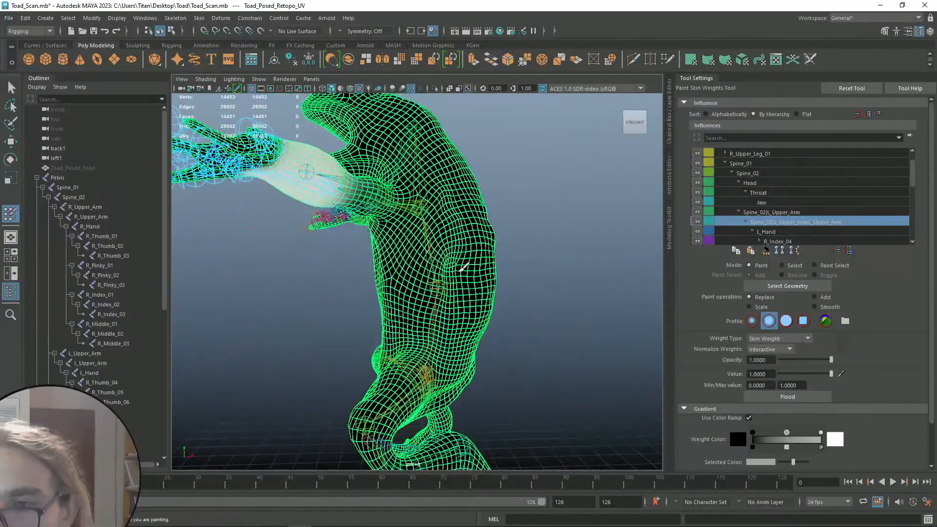
right_click_drag(438, 271, 391, 273, "alt")
left_click_drag(430, 274, 559, 272, "alt")
right_click_drag(391, 288, 468, 297, "alt")
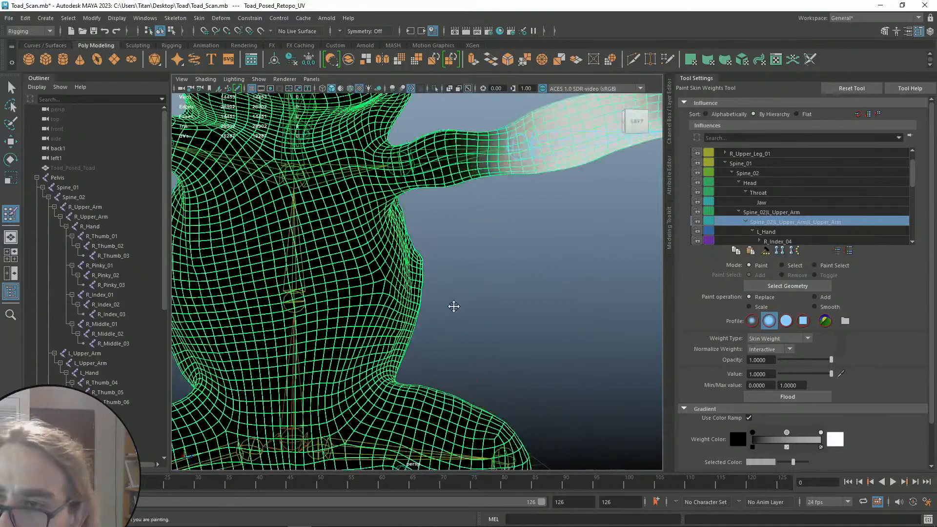
middle_click_drag(469, 297, 400, 337, "alt")
left_click_drag(366, 334, 399, 334, "alt")
Select the child L_Upper_Arm joint at the elbow and rotate the forearm to test the elbow bend
key("q")
scroll(436, 281, "down", 5)
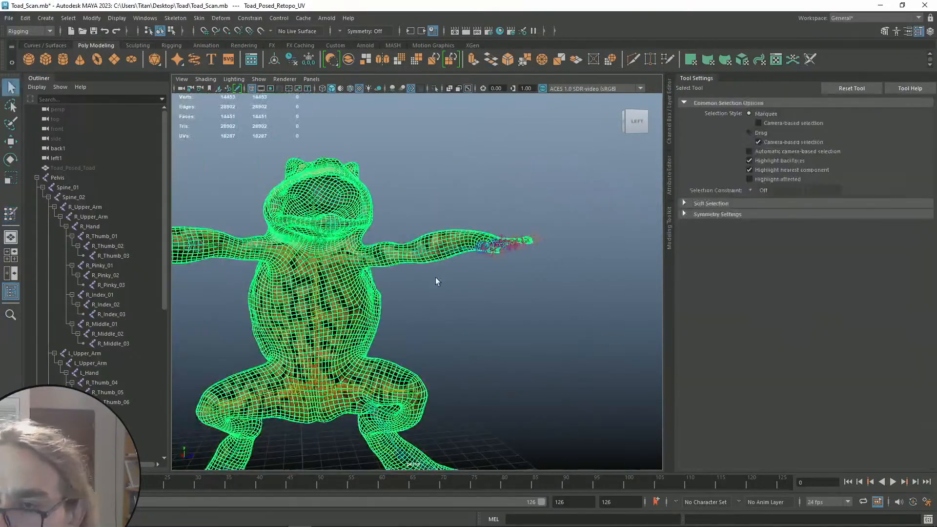
left_click(421, 249)
key("e")
left_click_drag(467, 276, 291, 327, "alt")
scroll(350, 305, "up", 3)
middle_click_drag(291, 327, 420, 274, "alt")
scroll(420, 274, "up", 3)
key("q")
left_click(513, 262)
left_click_drag(513, 262, 456, 295, "alt")
scroll(427, 291, "up", 4)
scroll(430, 273, "down", 3)
scroll(425, 254, "down", 2)
Reopen Paint Skin Weights on the toad mesh and touch up the child L_Upper_Arm weights around the bent elbow
left_click(418, 196)
right_click_drag(419, 197, 355, 183)
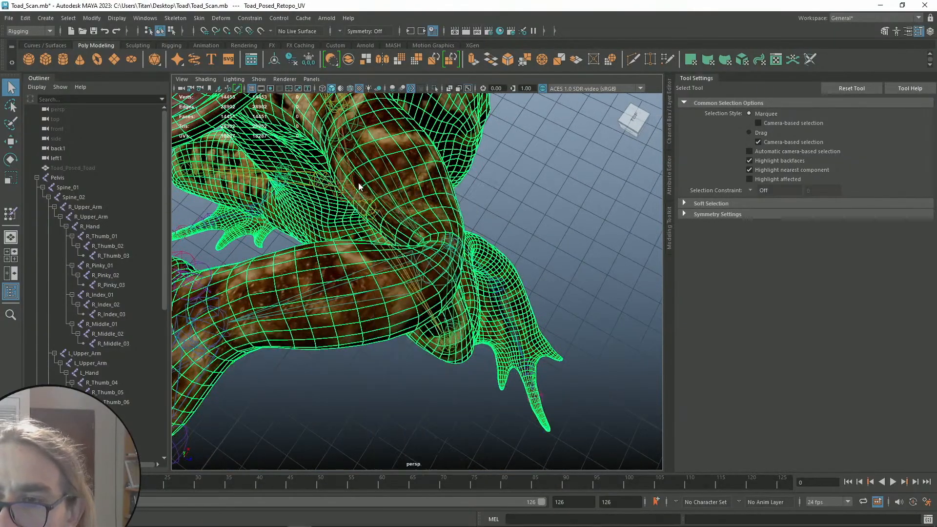
left_click(356, 181)
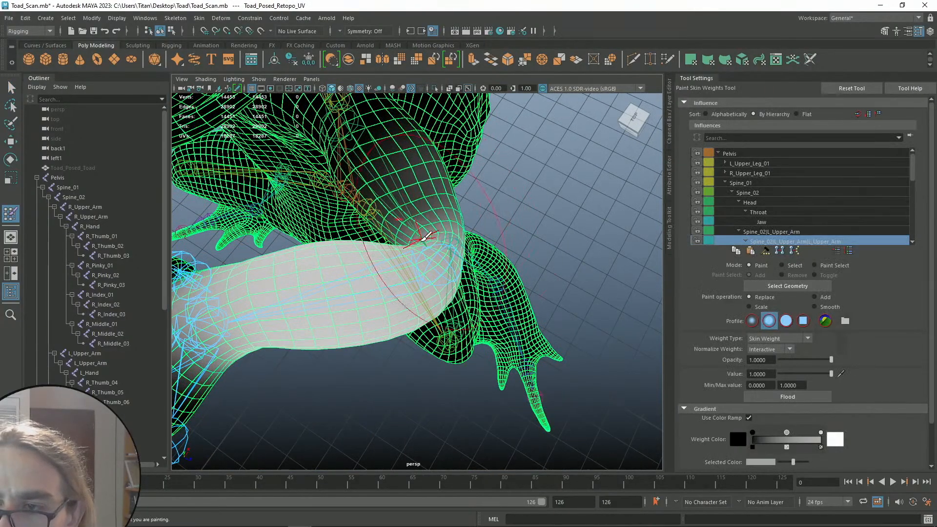
mouse_move(437, 240)
left_mouse_down("alt")
mouse_move(459, 169)
mouse_move(417, 281)
mouse_move(430, 259)
mouse_move(397, 233)
left_mouse_up("alt")
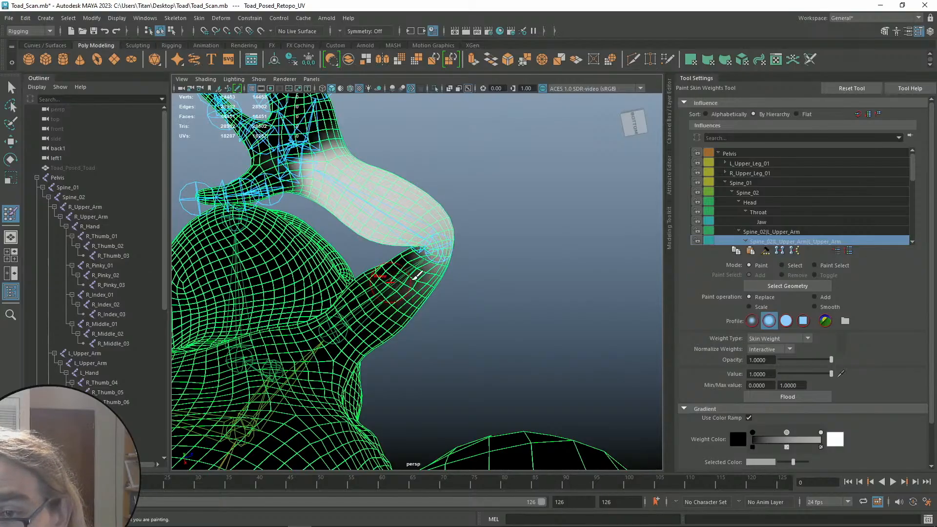
left_click_drag(437, 290, 418, 261, "alt")
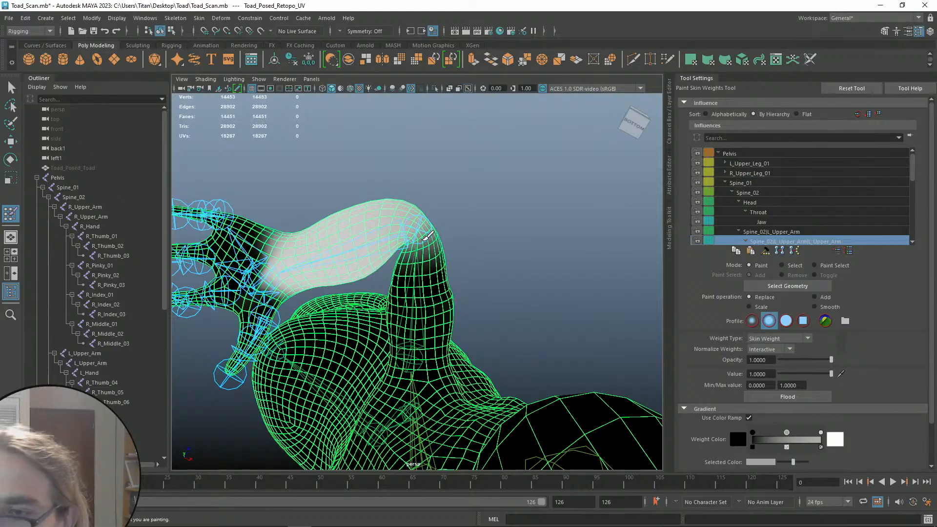
mouse_move(477, 215)
left_mouse_down("alt")
mouse_move(394, 317)
mouse_move(367, 322)
left_mouse_up("alt")
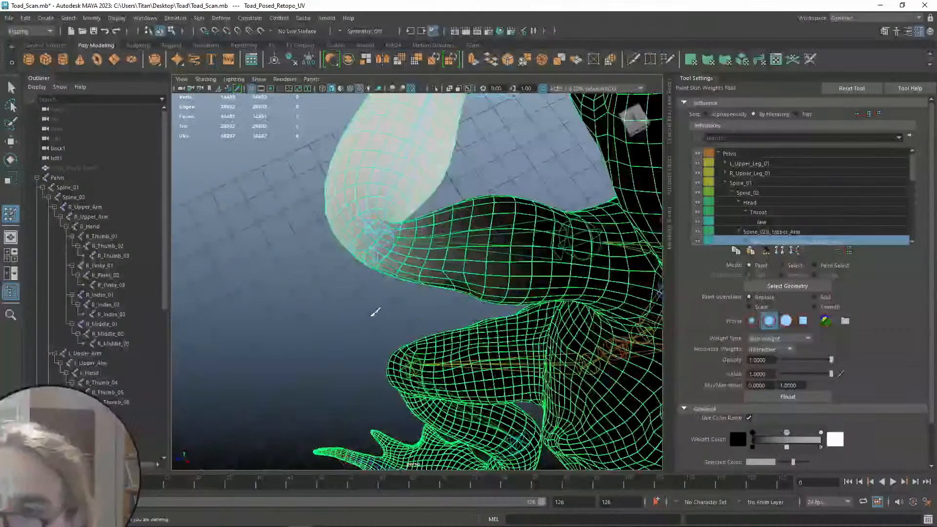
Refine the child L_Upper_Arm weights along the inner elbow crease and the adjoining upper arm
left_click_drag(381, 233, 405, 252, "alt")
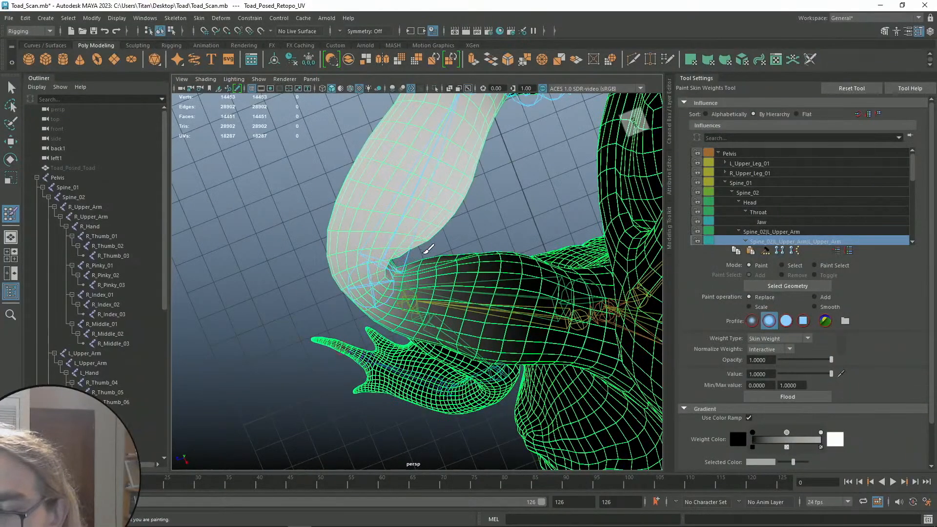
left_click_drag(493, 231, 395, 251, "alt")
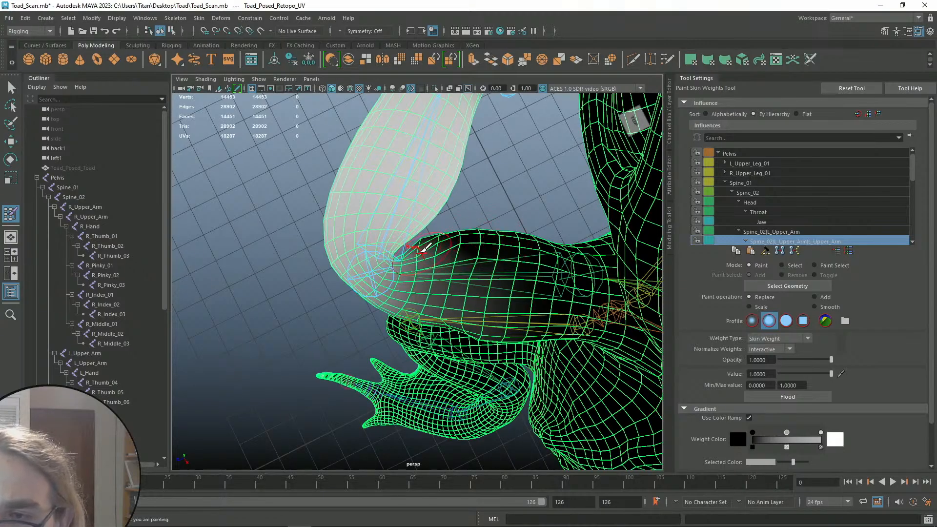
left_click_drag(426, 249, 528, 288)
left_click_drag(447, 266, 457, 251)
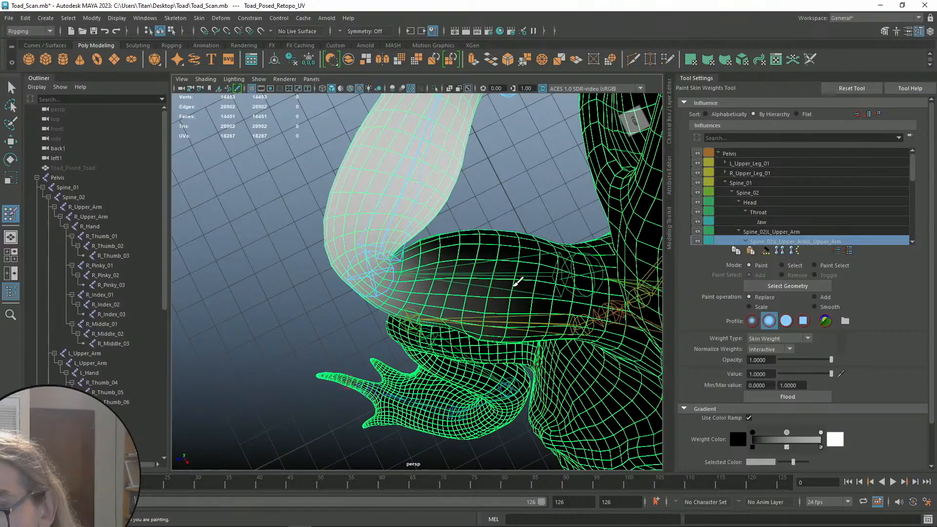
Blend the child L_Upper_Arm weights on the underside and outer side of the elbow, and reselect the elbow joint
left_click_drag(488, 302, 500, 166, "alt")
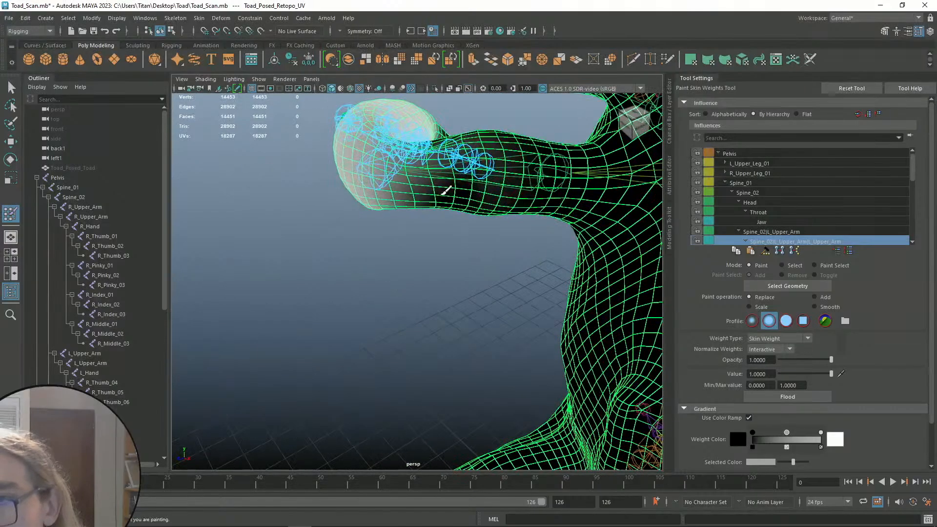
left_click_drag(459, 197, 441, 171, "alt")
left_click_drag(407, 198, 465, 221, "alt")
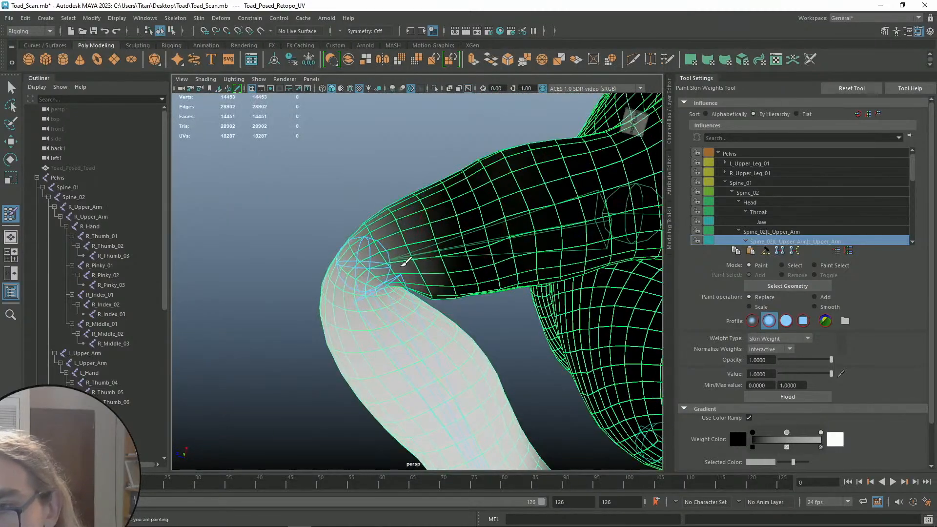
left_click_drag(517, 288, 442, 254, "alt")
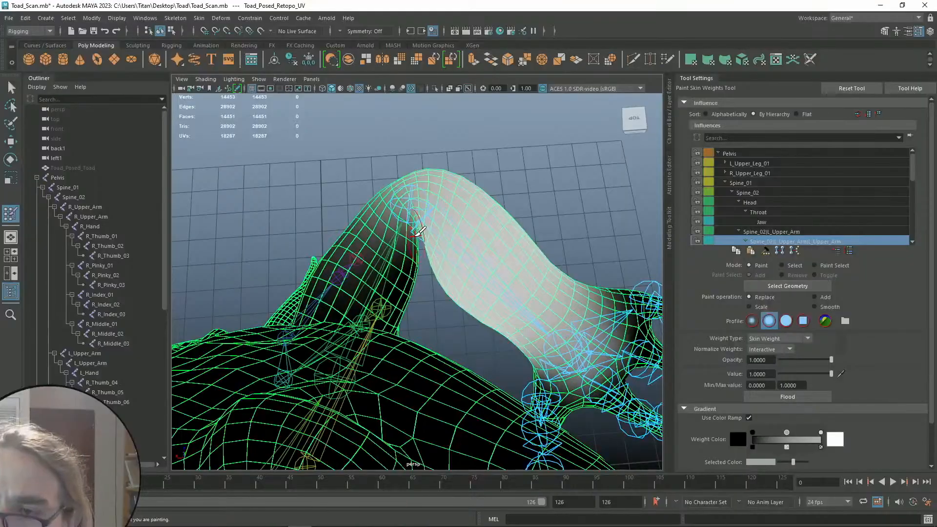
left_click_drag(443, 209, 460, 240, "alt")
left_click_drag(476, 304, 409, 243, "alt")
left_click_drag(423, 197, 449, 266, "alt")
left_click_drag(479, 268, 503, 242, "alt")
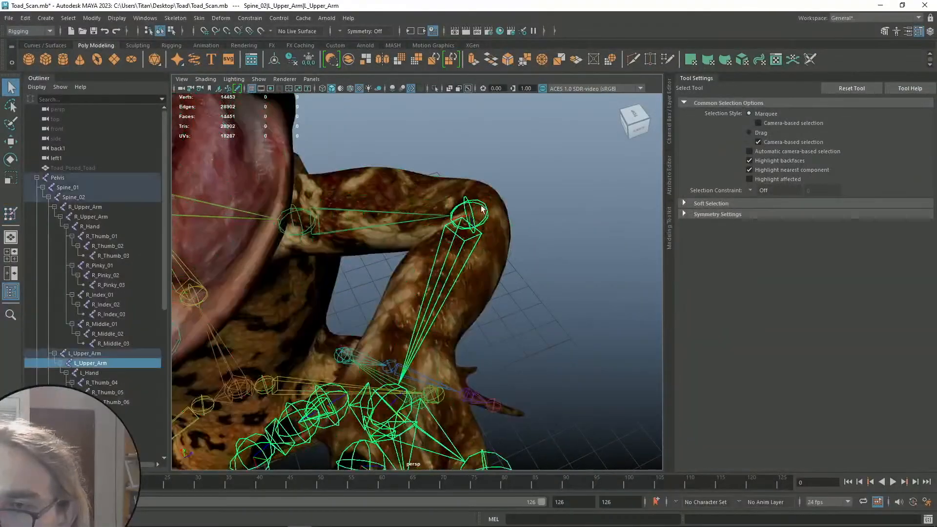
Rotate the bent left arm up toward the toad's head to test the elbow and shoulder deformation
mouse_move(481, 208)
left_mouse_down("alt")
mouse_move(491, 253)
mouse_move(473, 291)
mouse_move(598, 257)
mouse_move(531, 312)
mouse_move(503, 210)
mouse_move(483, 256)
mouse_move(459, 233)
mouse_move(437, 244)
mouse_move(471, 256)
mouse_move(435, 250)
mouse_move(442, 215)
left_mouse_up("alt")
key("e")
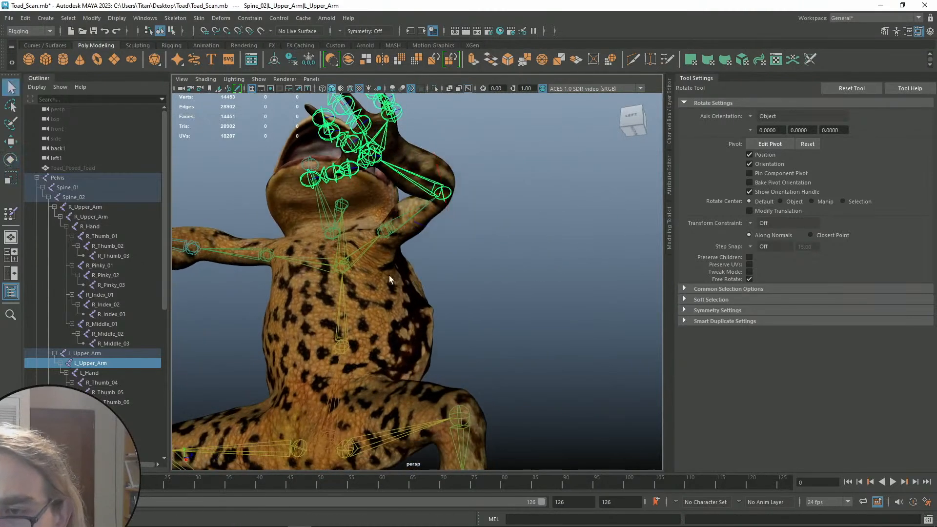
key("q")
Select the toad mesh again and reopen Paint Skin Weights to inspect the armpit below the raised arm
left_click(385, 248)
right_click(384, 248)
left_click(323, 234)
scroll(391, 280, "up", 5)
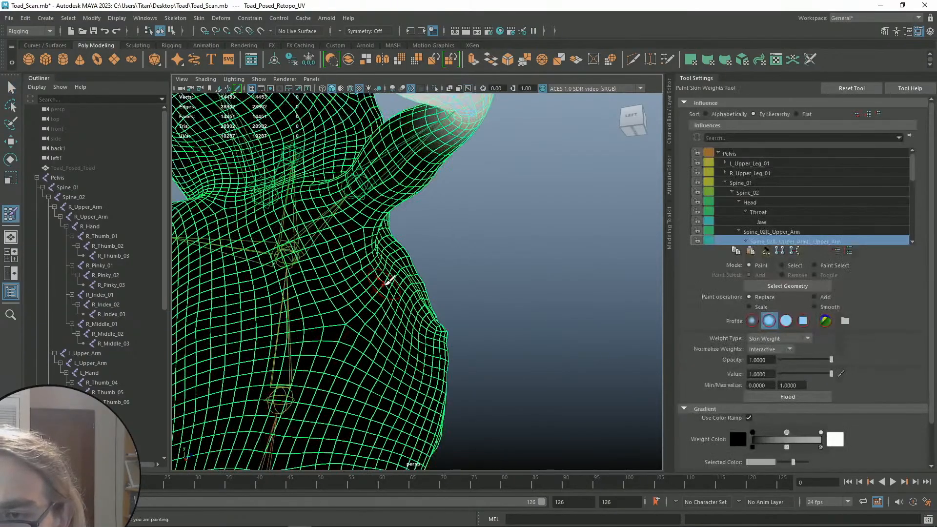
scroll(413, 261, "down", 5)
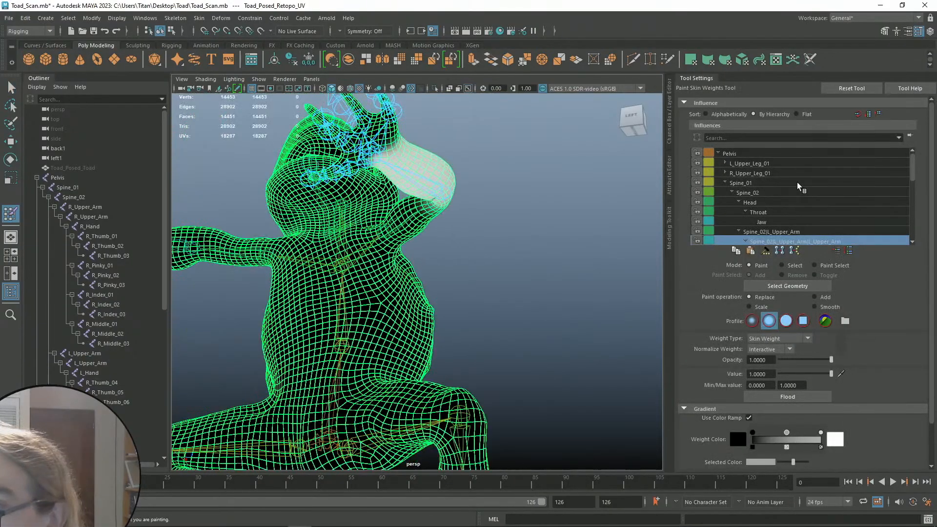
Reselect the toad mesh, reopen Paint Skin Weights and make L_Hand the active influence
scroll(804, 182, "down", 1)
scroll(477, 209, "up", 3)
scroll(420, 259, "down", 6)
mouse_move(446, 252)
left_mouse_down("alt")
mouse_move(488, 304)
mouse_move(500, 264)
mouse_move(459, 259)
left_mouse_up("alt")
key("q")
scroll(481, 305, "up", 4)
left_click(446, 340)
left_click(387, 286)
mouse_move(389, 248)
right_mouse_down()
mouse_move(352, 264)
mouse_move(328, 234)
right_mouse_up()
scroll(751, 212, "down", 2)
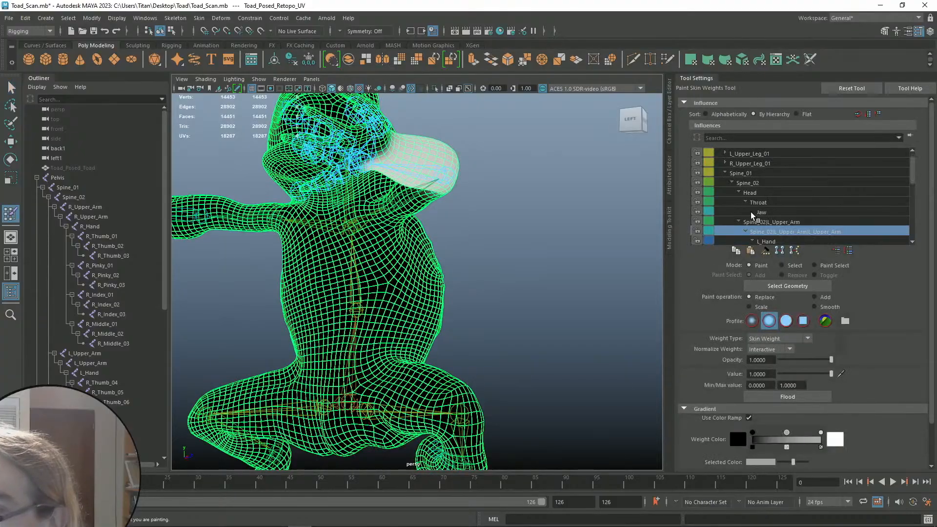
left_click(769, 223)
left_click_drag(503, 264, 432, 347, "alt")
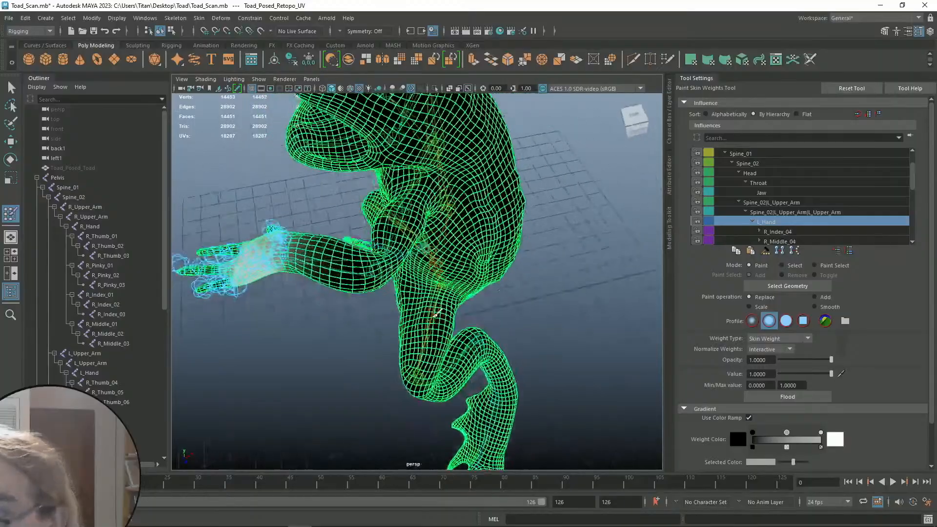
Select the L_Hand joint and rotate the hand at the wrist to test its deformation
scroll(312, 264, "up", 3)
mouse_move(297, 267)
left_mouse_down("alt")
mouse_move(552, 249)
mouse_move(542, 263)
mouse_move(460, 237)
mouse_move(428, 198)
mouse_move(456, 234)
mouse_move(540, 287)
mouse_move(619, 274)
mouse_move(486, 291)
left_mouse_up("alt")
key("e")
key("q")
left_click(423, 240)
key("e")
left_click_drag(431, 252, 333, 112)
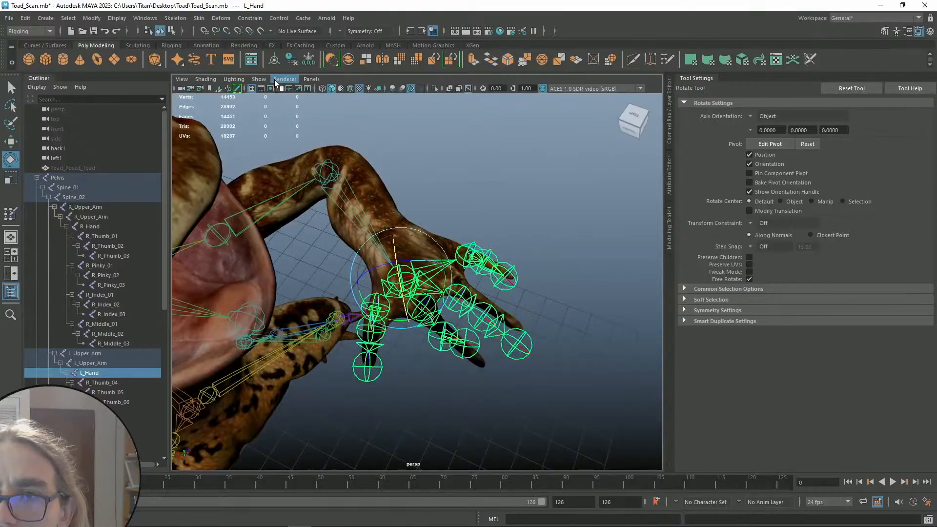
left_click(259, 79)
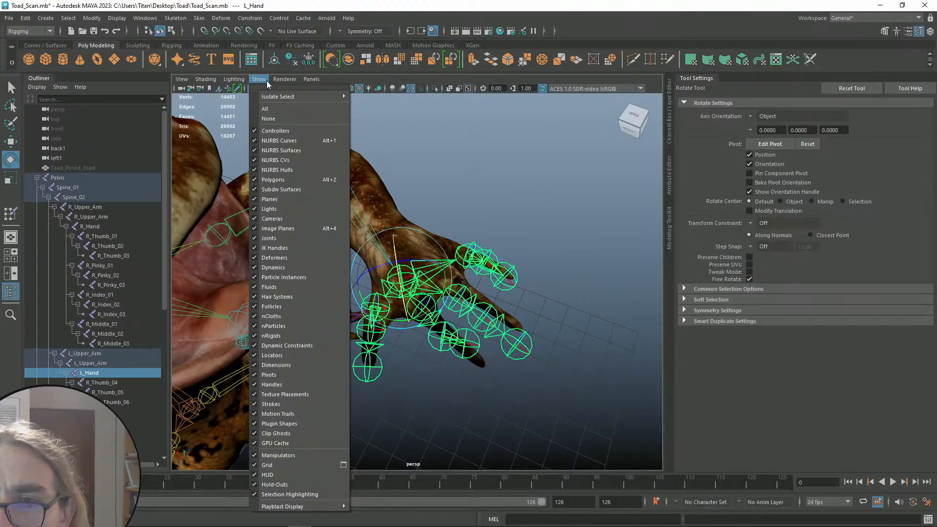
mouse_move(285, 80)
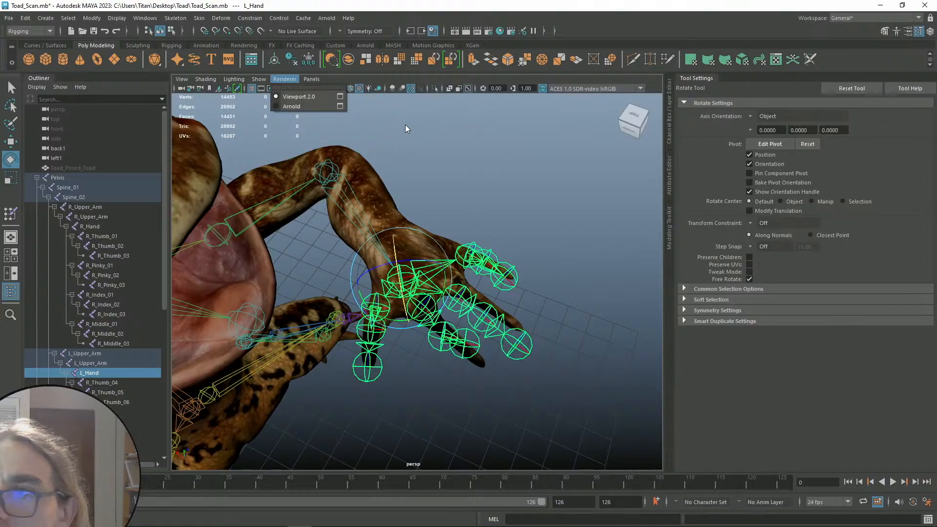
left_click_drag(479, 225, 432, 245, "alt")
Select the toad mesh again and open Paint Skin Weights for the L_Hand influence with the wrist bent
key("q")
left_click(384, 380)
left_click_drag(384, 308, 413, 278, "alt")
left_click(391, 300)
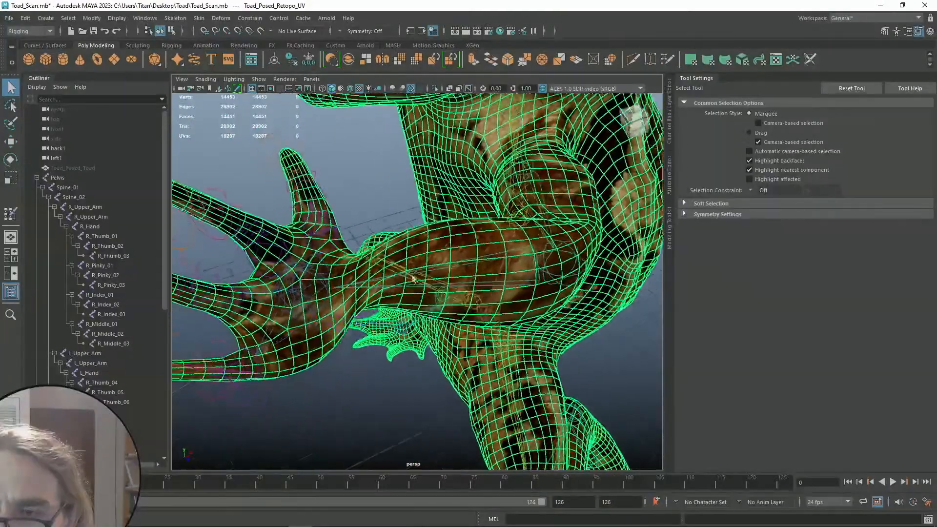
right_click(385, 265)
left_click(346, 262)
right_click(399, 248)
left_click(356, 229)
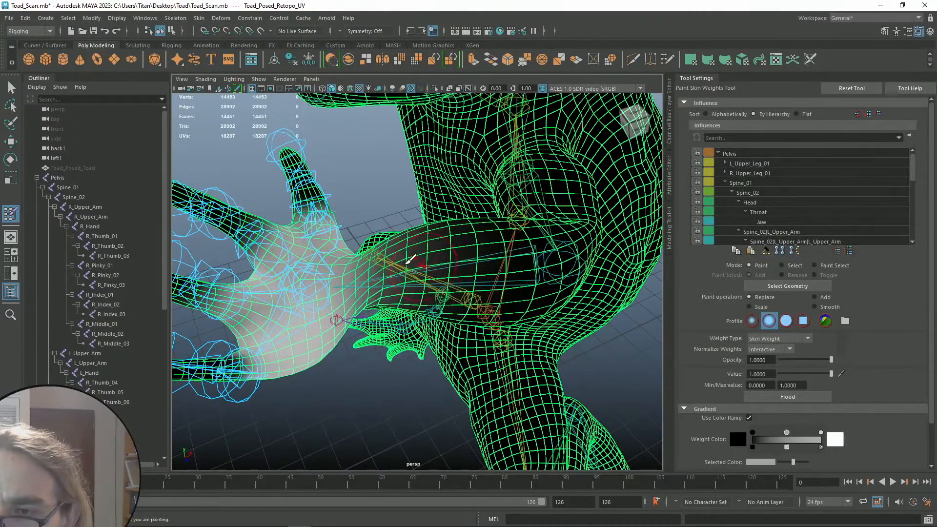
Refine the L_Hand weights around the bent wrist crease and the base of the thumb
left_click_drag(416, 259, 391, 288, "alt")
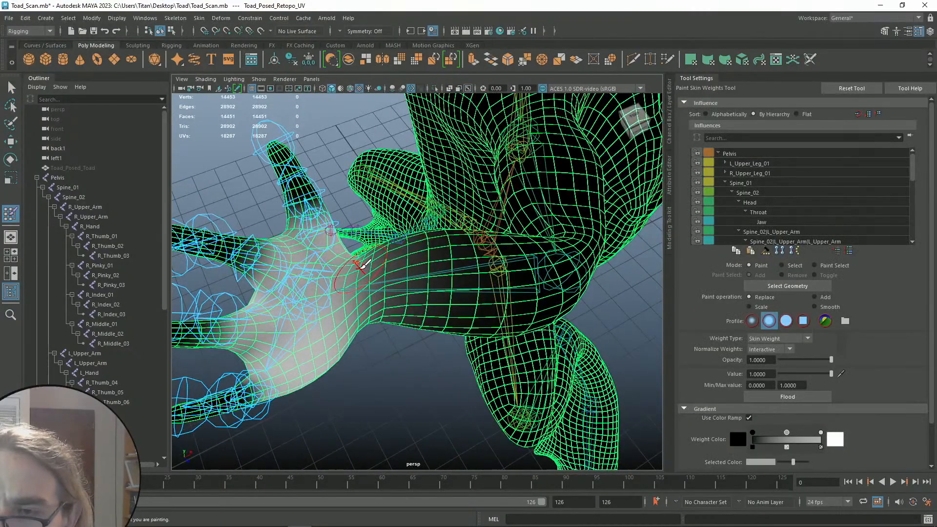
mouse_move(373, 272)
left_mouse_down("alt")
mouse_move(470, 179)
mouse_move(376, 303)
mouse_move(415, 273)
mouse_move(434, 334)
mouse_move(478, 298)
mouse_move(531, 318)
mouse_move(539, 357)
mouse_move(483, 332)
mouse_move(544, 366)
mouse_move(527, 323)
mouse_move(468, 293)
mouse_move(340, 276)
mouse_move(372, 297)
mouse_move(378, 325)
mouse_move(334, 297)
left_mouse_up("alt")
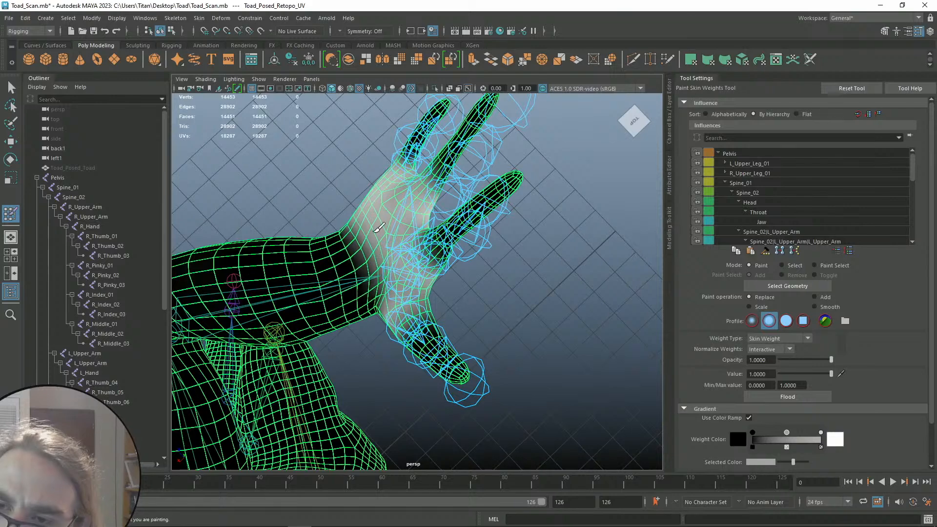
left_click_drag(394, 296, 361, 274, "alt")
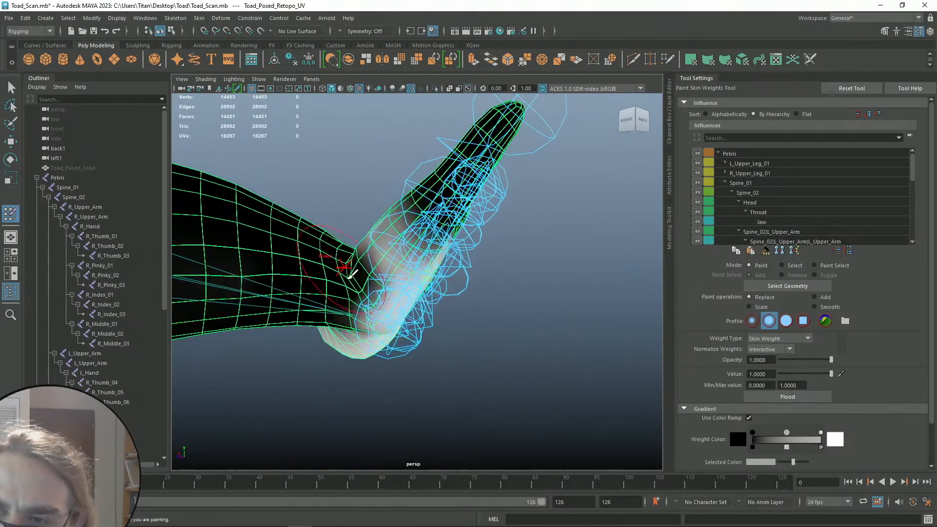
mouse_move(362, 296)
left_mouse_down("alt")
mouse_move(372, 290)
mouse_move(382, 319)
left_mouse_up("alt")
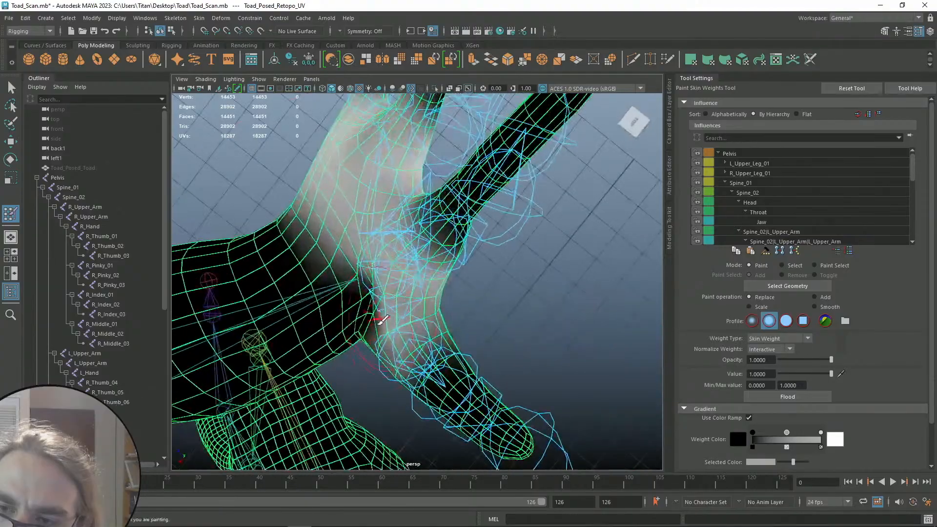
left_click_drag(390, 285, 471, 253, "alt")
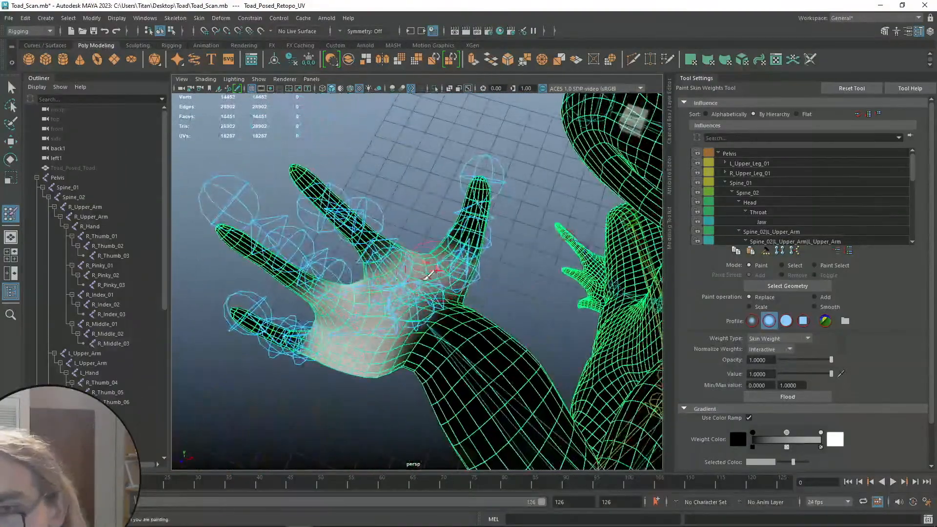
Blend the L_Hand weights across the palm and the remaining sides of the wrist into the forearm
mouse_move(442, 290)
left_mouse_down("alt")
mouse_move(452, 269)
mouse_move(416, 313)
mouse_move(424, 323)
mouse_move(415, 250)
mouse_move(387, 215)
mouse_move(397, 268)
mouse_move(413, 268)
mouse_move(393, 236)
left_mouse_up("alt")
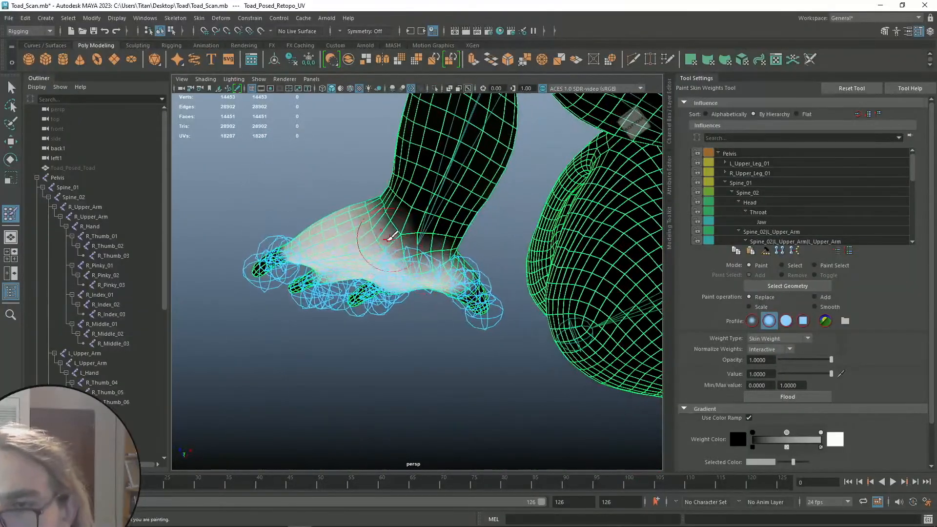
left_click_drag(451, 257, 371, 249, "alt")
left_click_drag(447, 252, 371, 290, "alt")
left_click_drag(369, 255, 442, 243, "alt")
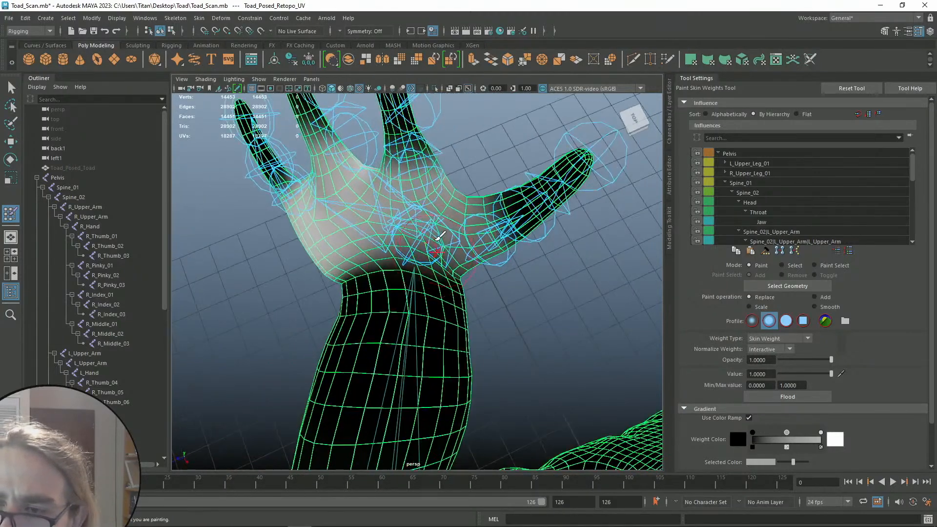
left_click_drag(385, 225, 404, 249, "alt")
mouse_move(429, 290)
left_mouse_down("alt")
mouse_move(502, 247)
mouse_move(439, 283)
mouse_move(397, 272)
mouse_move(345, 284)
mouse_move(312, 273)
mouse_move(439, 234)
mouse_move(488, 241)
mouse_move(443, 295)
left_mouse_up("alt")
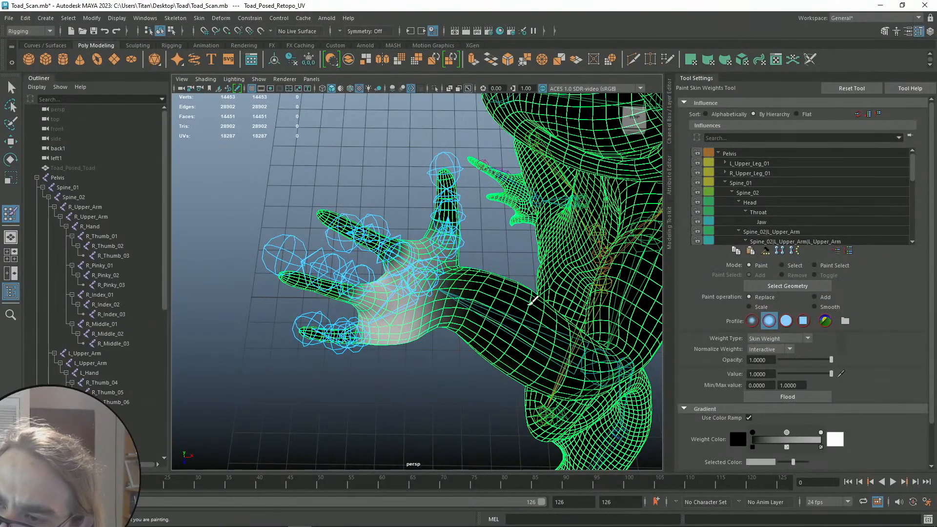
Examine the hand joint's skin weights around the right palm, wrist and forearm from several angles
left_click_drag(518, 308, 503, 293, "alt")
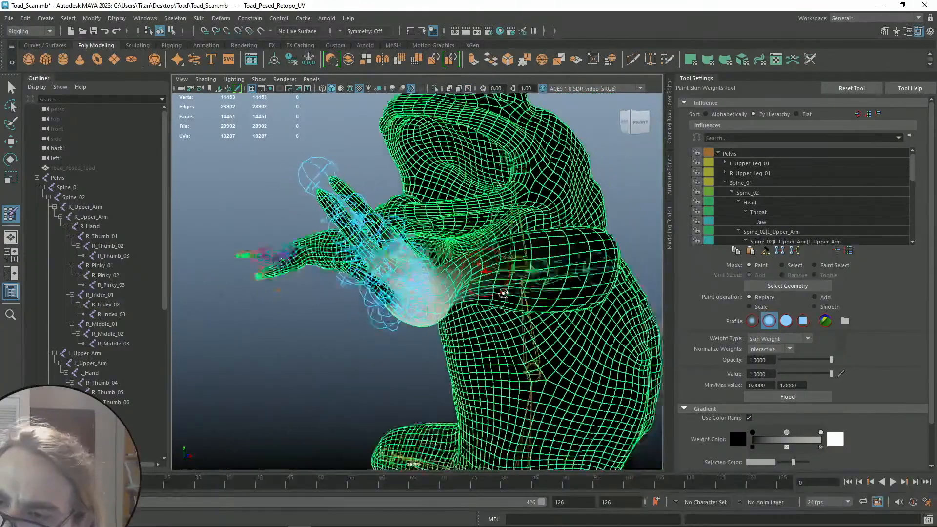
middle_click_drag(503, 293, 490, 280, "alt")
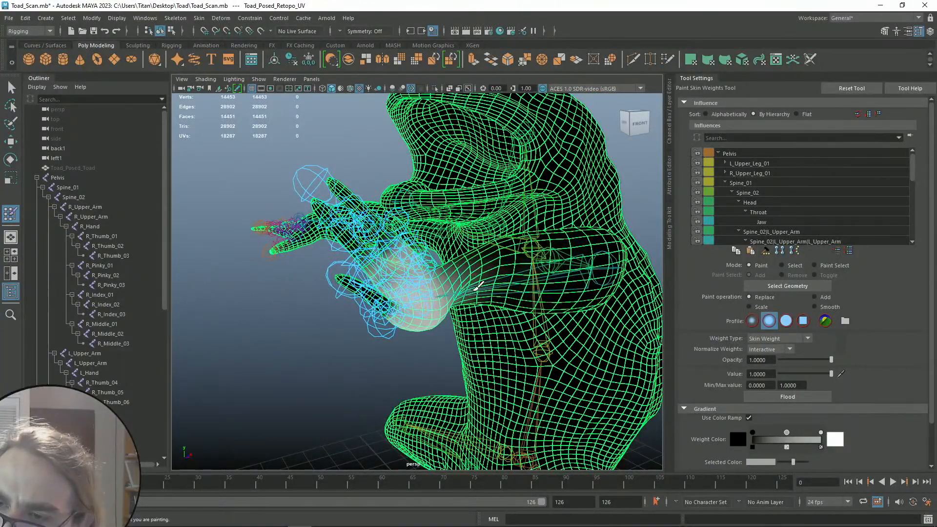
left_click_drag(511, 253, 309, 244, "alt")
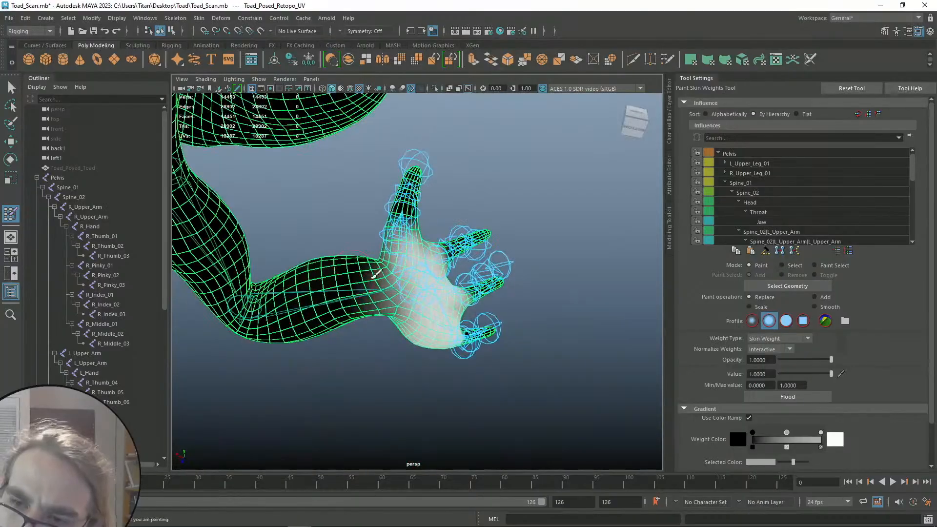
left_click_drag(380, 268, 493, 293, "alt")
left_click_drag(405, 254, 342, 269, "alt")
scroll(502, 283, "up", 3)
left_click_drag(503, 283, 493, 266, "alt")
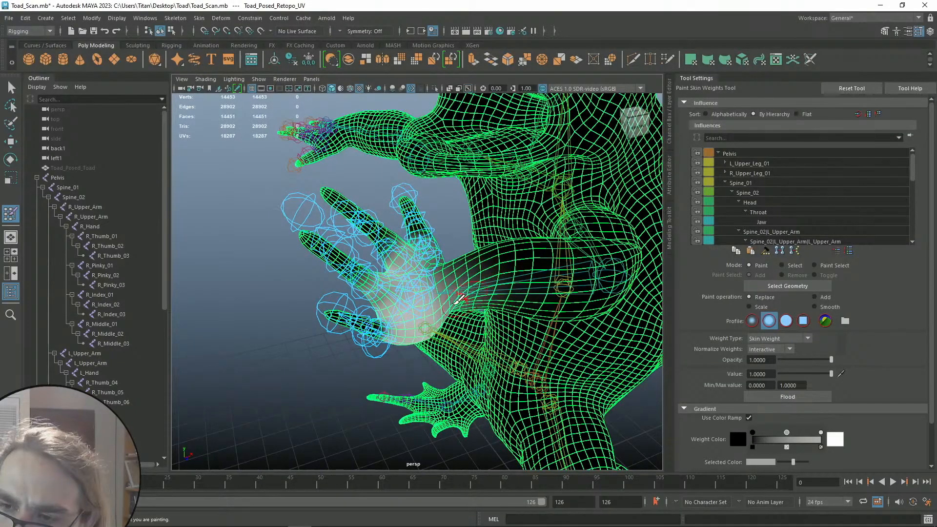
left_click_drag(499, 271, 479, 275, "alt")
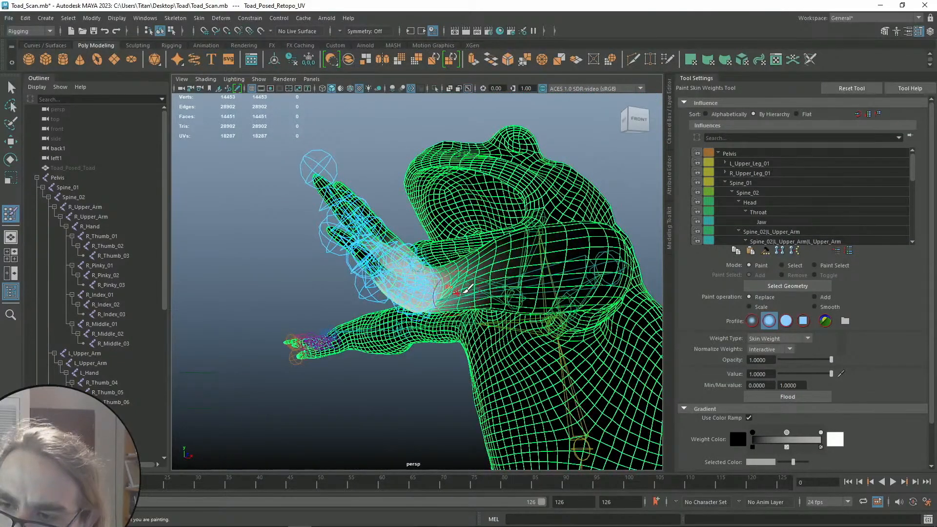
left_click_drag(494, 281, 385, 206, "alt")
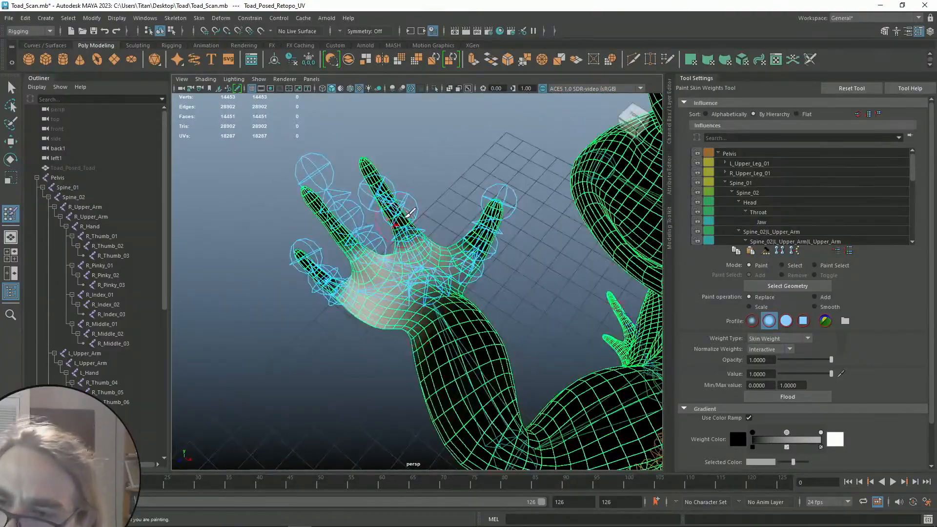
Leave weight painting and try rotating an arm joint to test how the skin deforms
key("q")
left_click_drag(391, 285, 532, 253, "alt")
scroll(437, 256, "up", 3)
left_click(426, 257)
left_click(359, 287)
key("e")
left_click(464, 294)
left_click(570, 281)
left_click_drag(546, 234, 558, 282)
key("q")
Try rotating the L_Upper_Arm joint to test the shoulder deformation, and clear the selection
left_click(520, 189)
left_click_drag(520, 189, 442, 228, "alt")
left_click(349, 230)
key("e")
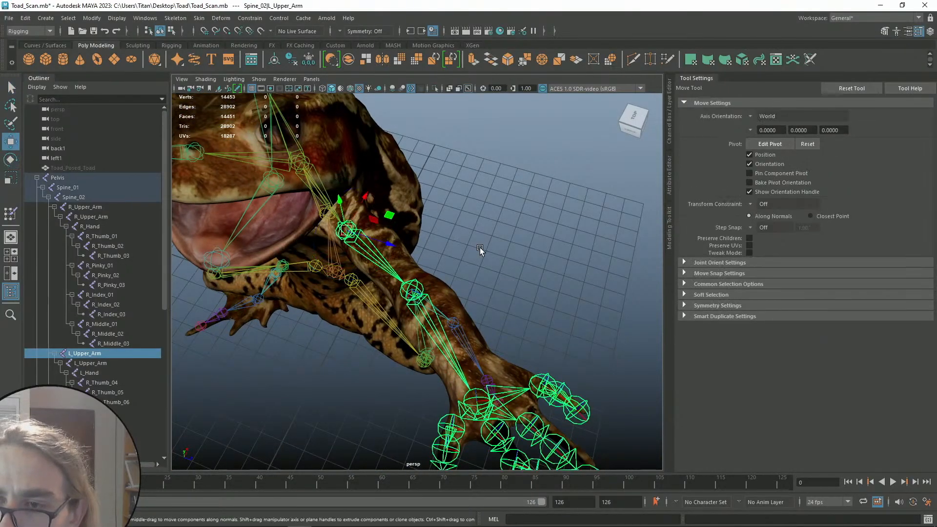
left_click_drag(489, 248, 467, 211, "alt")
left_click(493, 234)
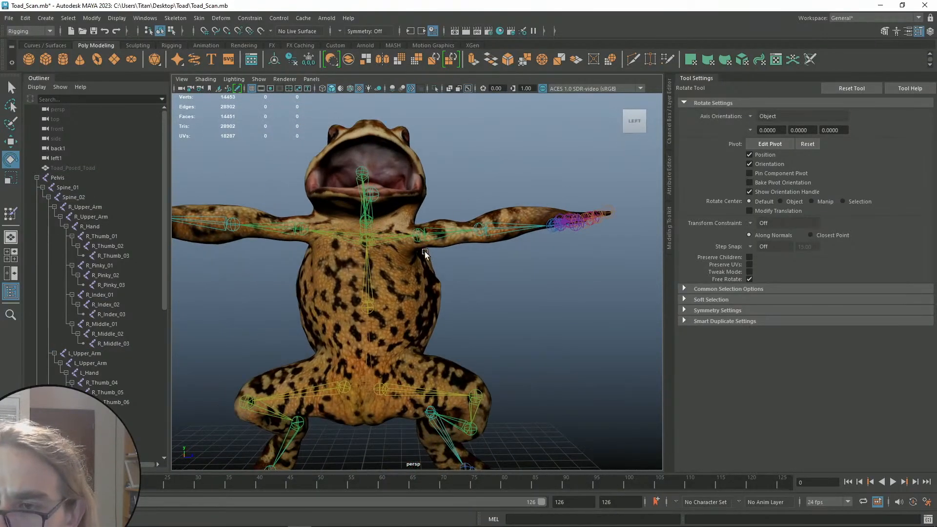
left_click(424, 233)
left_click_drag(441, 273, 480, 270)
key("q")
left_click(519, 296)
Try rotating the R_Index_04 joint at the base of the left hand's index finger, and undo the rotation
scroll(483, 291, "down", 4)
scroll(486, 286, "down", 7)
scroll(468, 300, "up", 6)
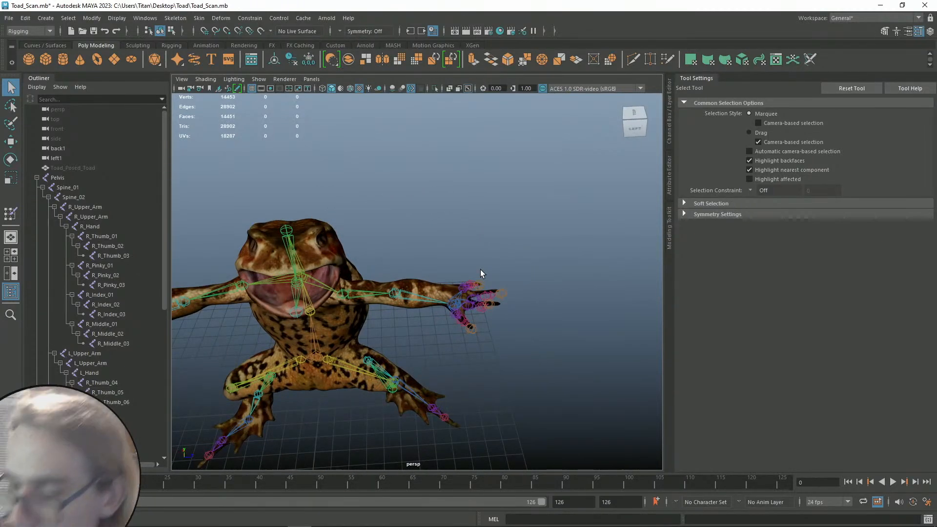
scroll(586, 258, "up", 10)
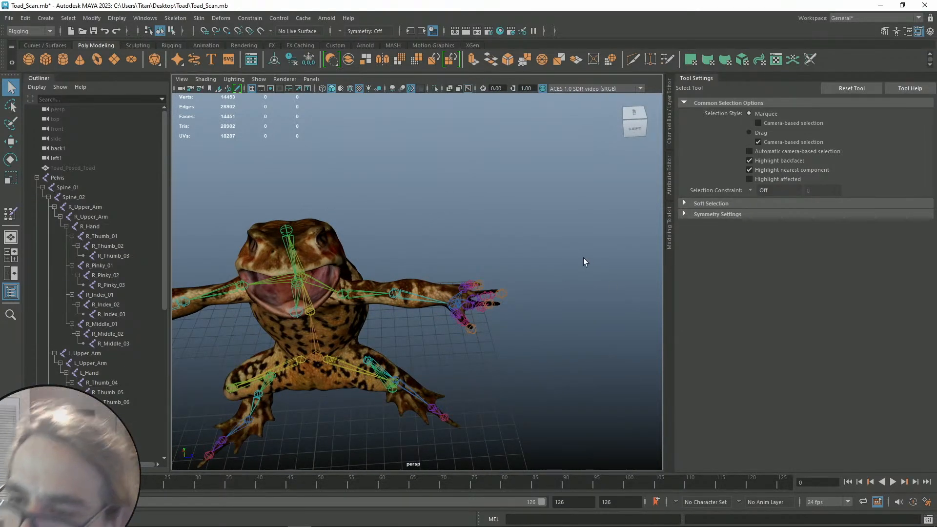
middle_click_drag(442, 279, 416, 293, "alt")
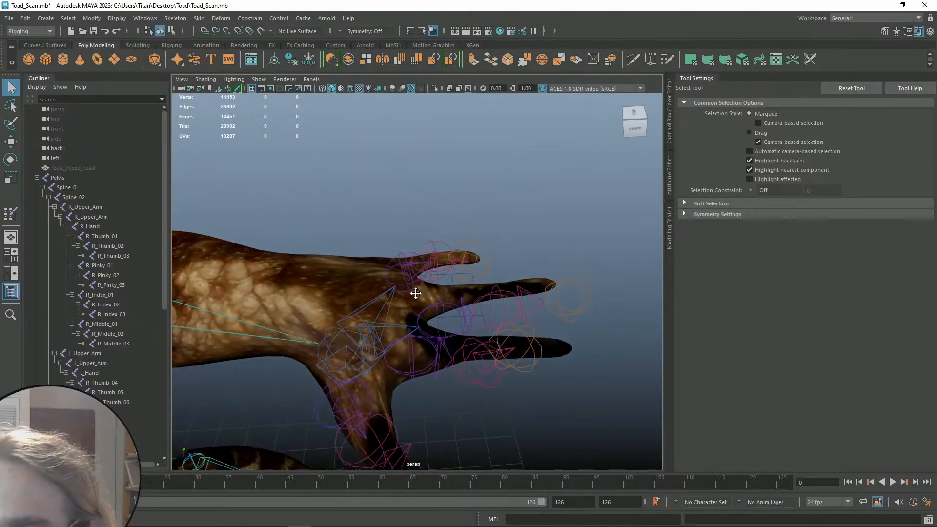
left_click_drag(415, 293, 431, 255, "alt")
left_click_drag(417, 292, 493, 354, "alt")
left_click(423, 268)
middle_click_drag(494, 356, 450, 338, "alt")
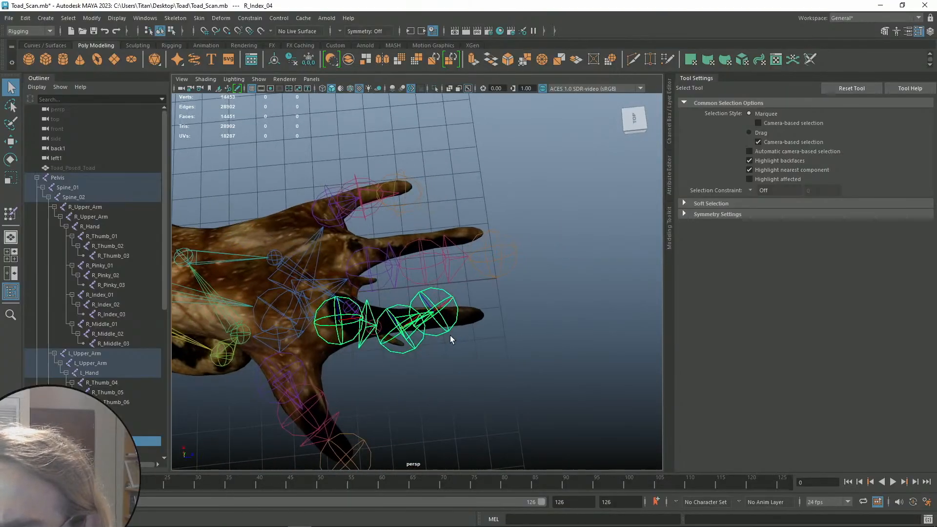
scroll(449, 337, "up", 4)
left_click_drag(458, 327, 461, 295, "alt")
key("e")
left_click_drag(362, 204, 423, 324)
key("ctrl+z")
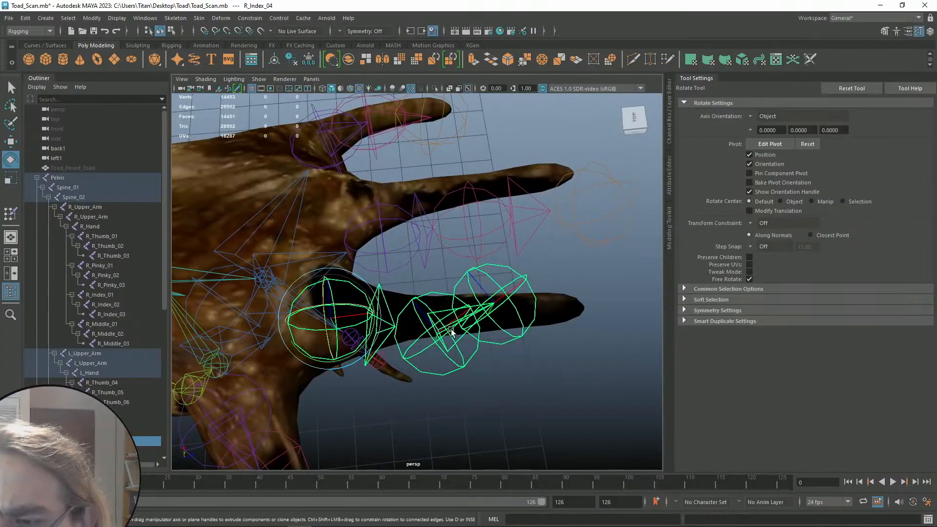
Try rotating the R_Index_05 joint in the middle of the finger, and undo the rotation
left_click(459, 350)
key("w")
key("e")
left_click_drag(456, 373, 441, 375)
key("ctrl+z")
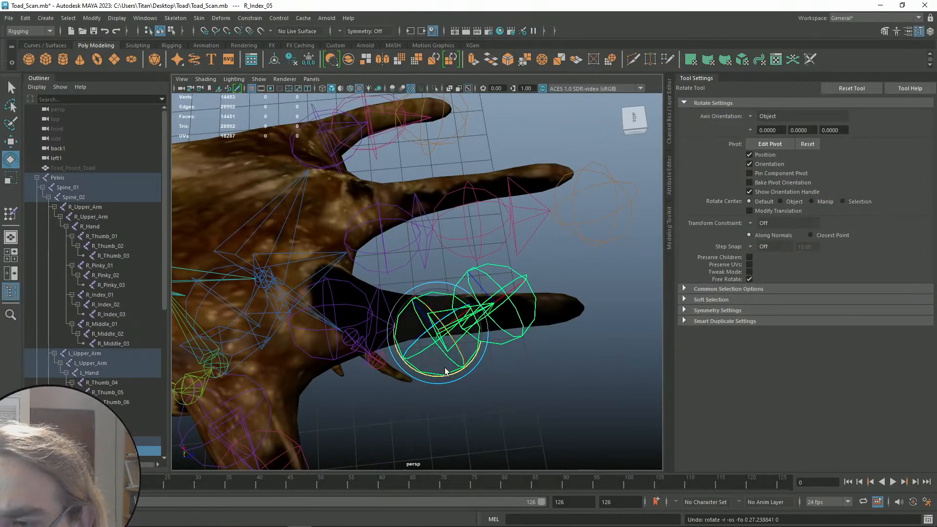
key("q")
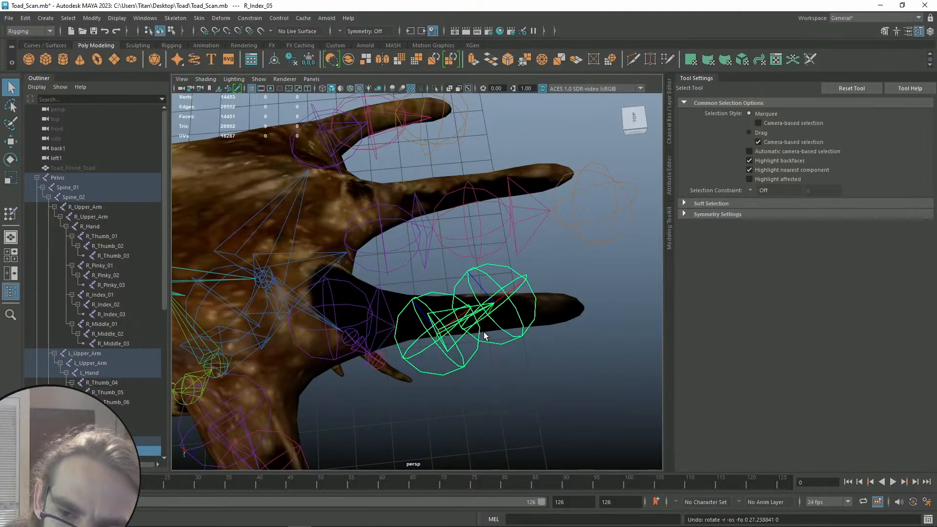
Select the toad mesh at the left hand and activate the Paint Skin Weights tool on it
left_click_drag(471, 334, 487, 356, "alt")
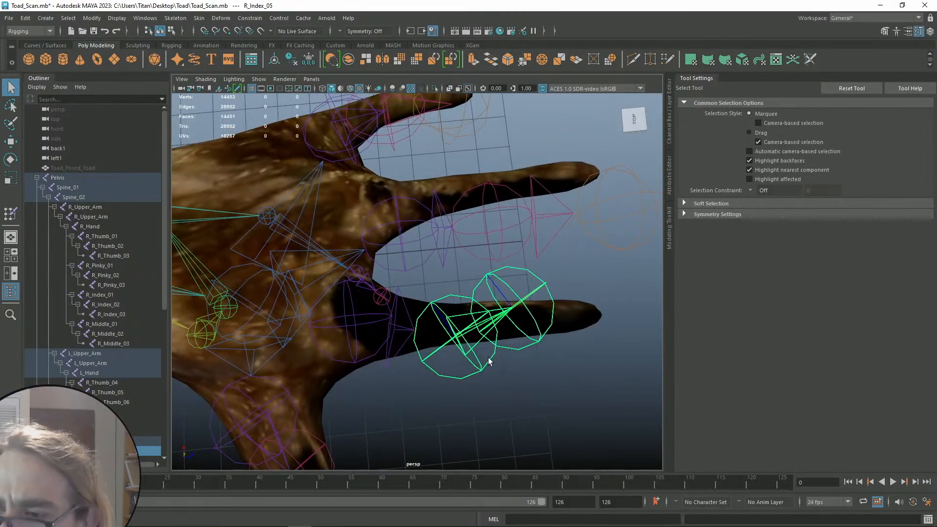
key("w")
scroll(471, 317, "down", 5)
key("q")
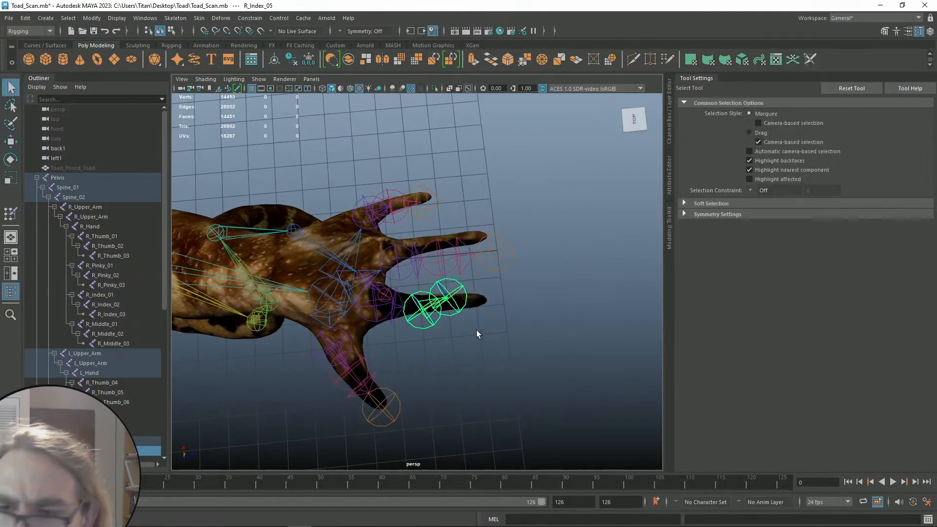
scroll(429, 320, "up", 3)
left_click_drag(439, 311, 464, 288, "alt")
left_click(323, 314)
right_click_drag(323, 314, 276, 235)
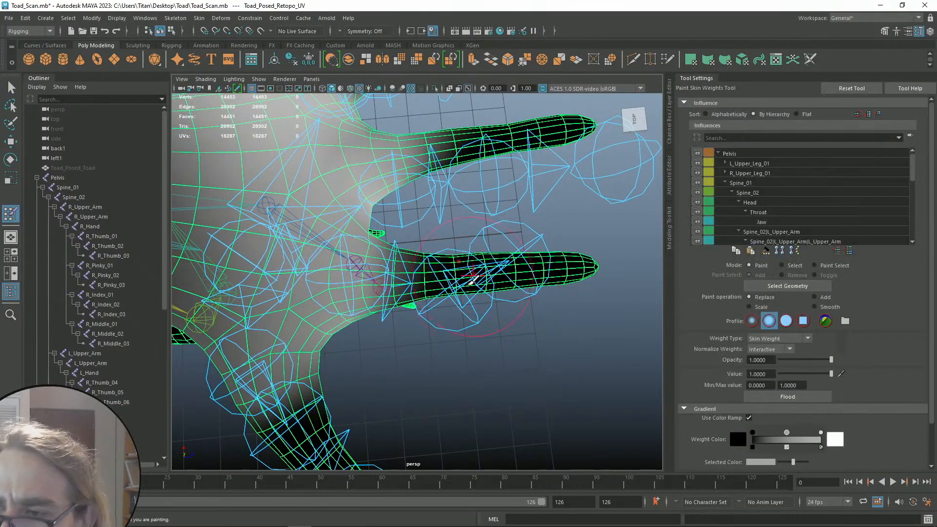
Inspect the skin weights of the L_Hand, R_Index_04, R_Index_05 and R_Index_06 influences
scroll(809, 208, "down", 2)
left_click(808, 213)
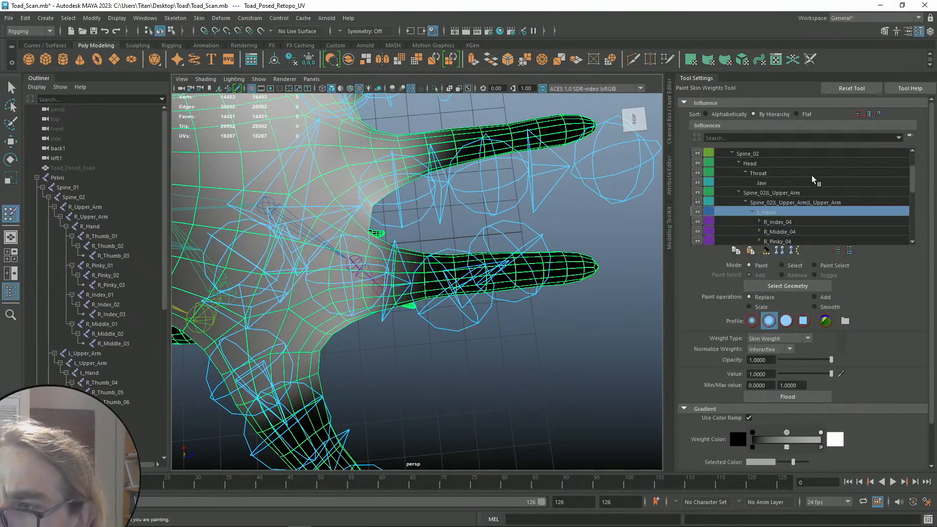
scroll(805, 226, "down", 1)
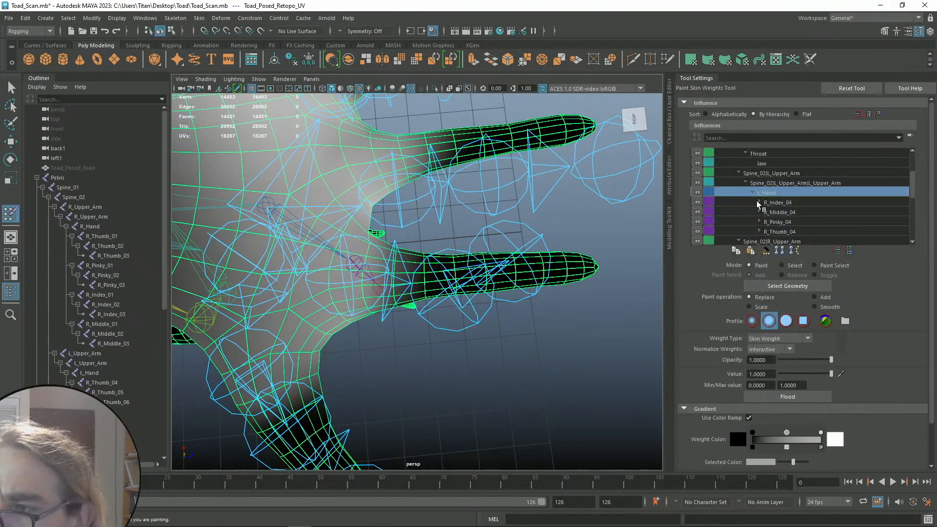
left_click(786, 204)
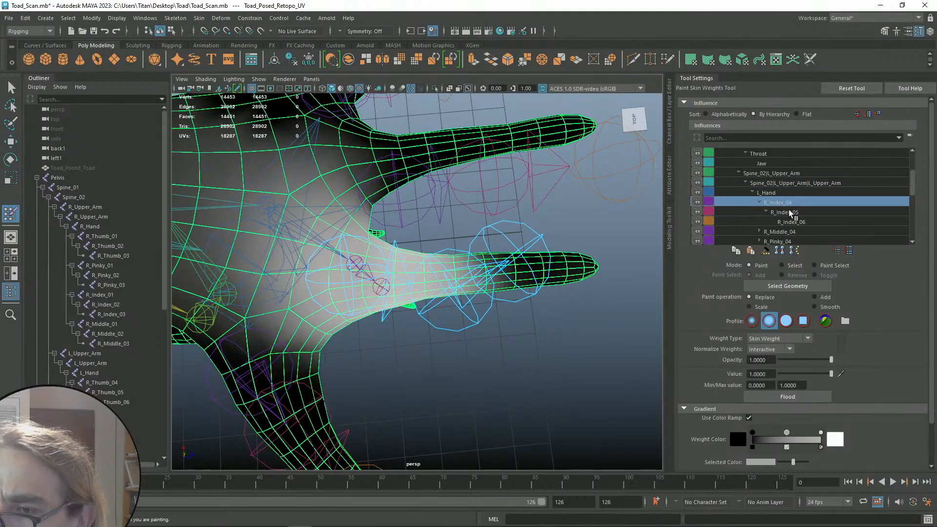
left_click(794, 213)
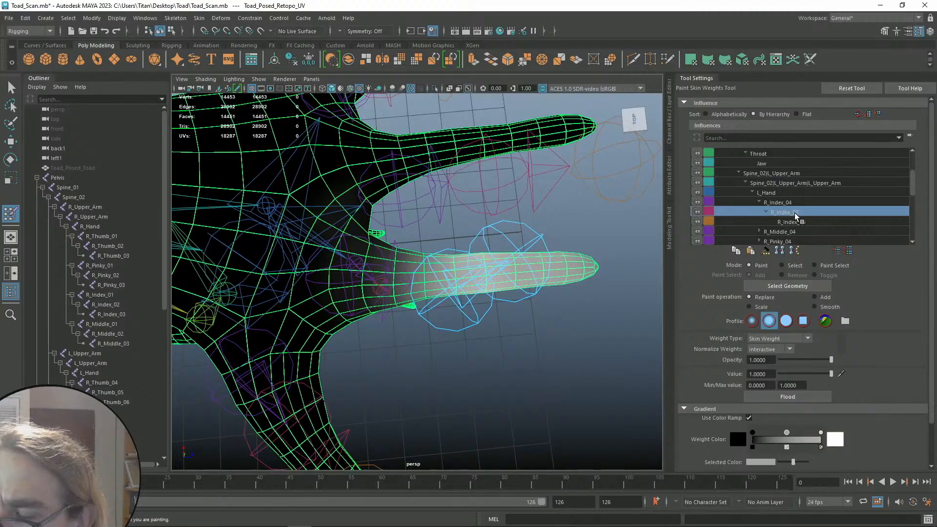
left_click(799, 223)
Flood the R_Index_05 and R_Index_06 influences with a weight value of 0, and leave weight painting
left_click(797, 214)
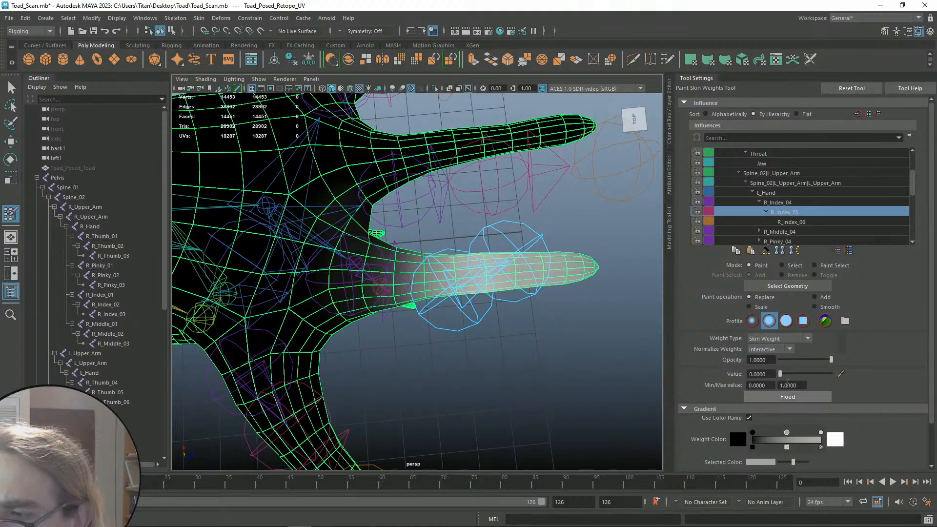
left_click(793, 398)
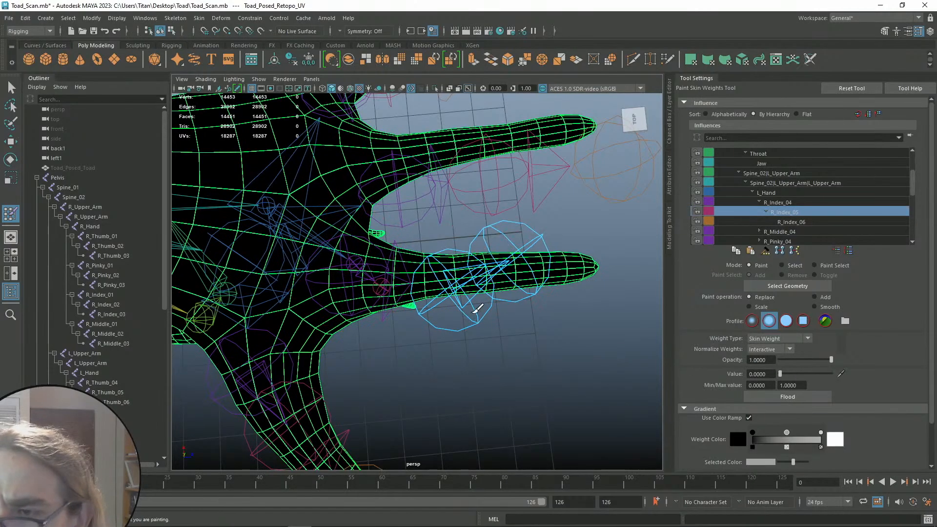
left_click(779, 223)
left_click(786, 398)
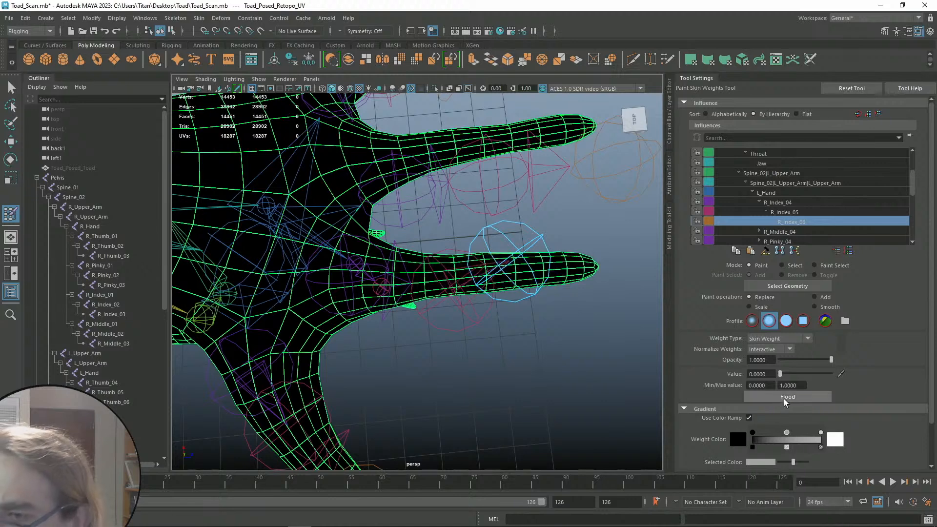
key("q")
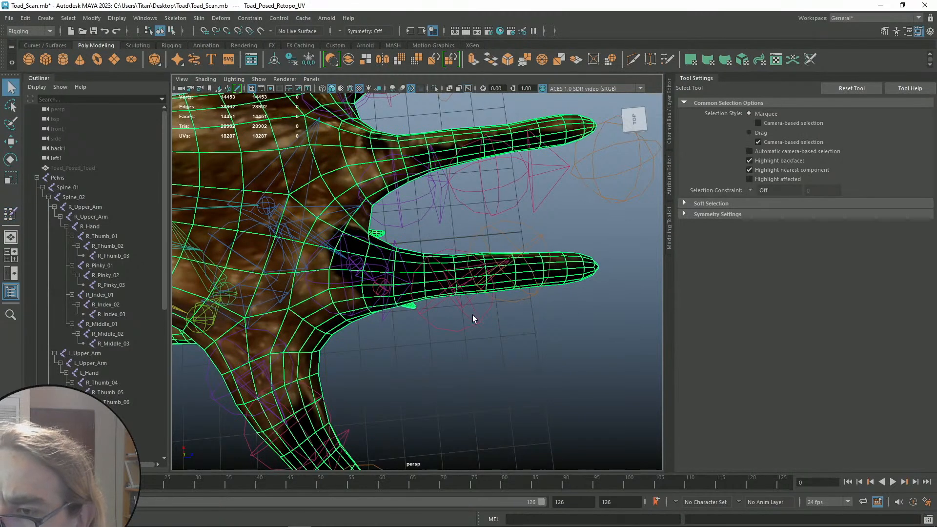
Rotate the R_Index_05 joint in line with the index finger and move it onto the finger's centre
left_click(473, 317)
key("e")
left_click_drag(465, 332, 442, 283)
key("w")
left_click_drag(447, 249, 452, 227)
mouse_move(488, 274)
left_mouse_down()
mouse_move(523, 275)
mouse_move(505, 274)
left_mouse_up()
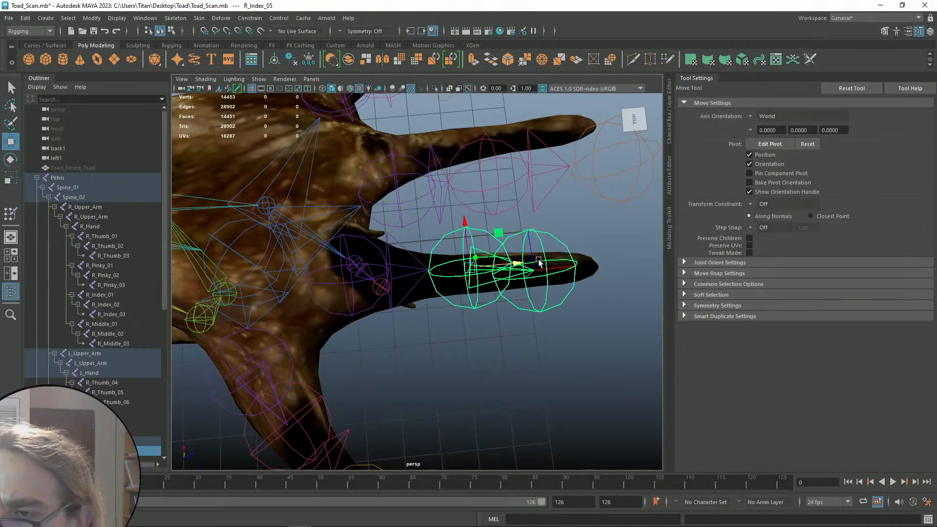
Move the R_Index_06 joint out to the tip of the index finger and fine-tune the finger joints' placement
left_click_drag(630, 268, 643, 263)
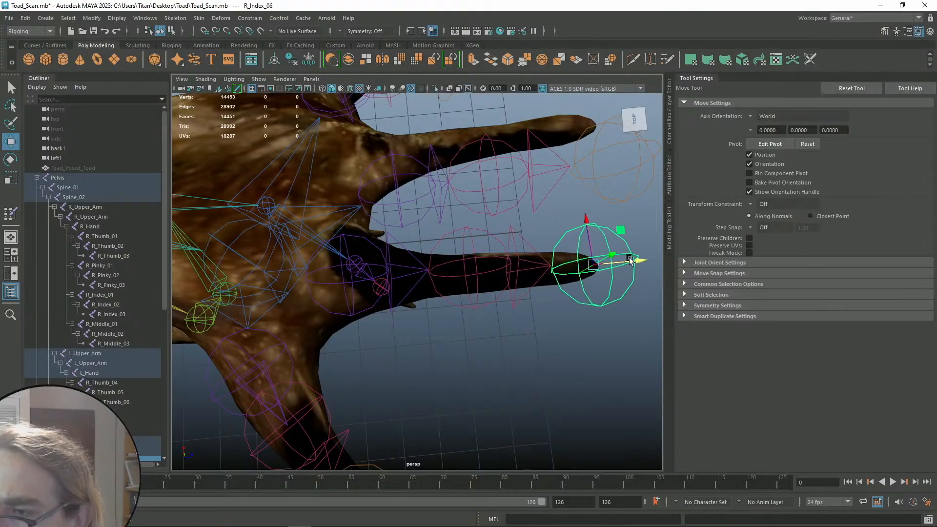
left_click(584, 220)
left_click(468, 260)
left_click(479, 259, "shift")
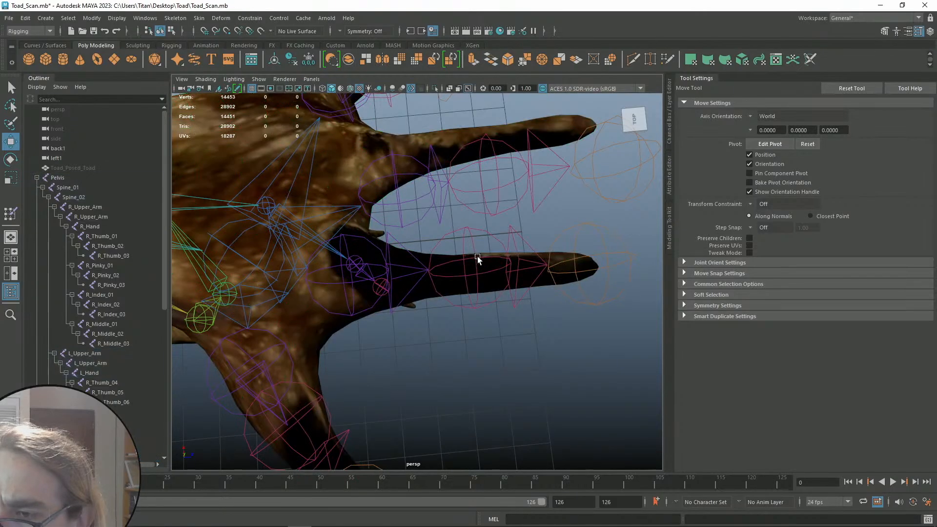
left_click(503, 264)
left_click(540, 214)
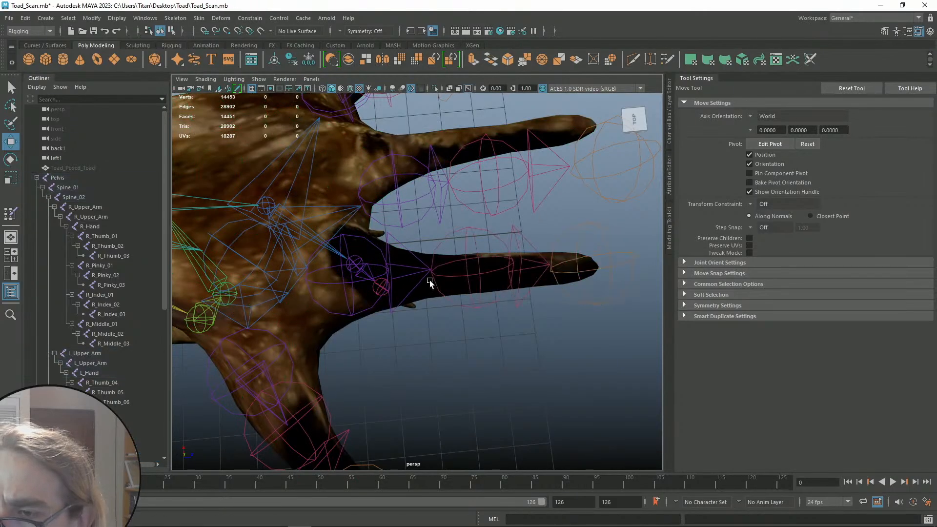
Paint a weight value of 1 for R_Index_05 on the middle section of the index finger
key("q")
left_click(457, 271)
right_click(429, 296)
left_click(393, 235)
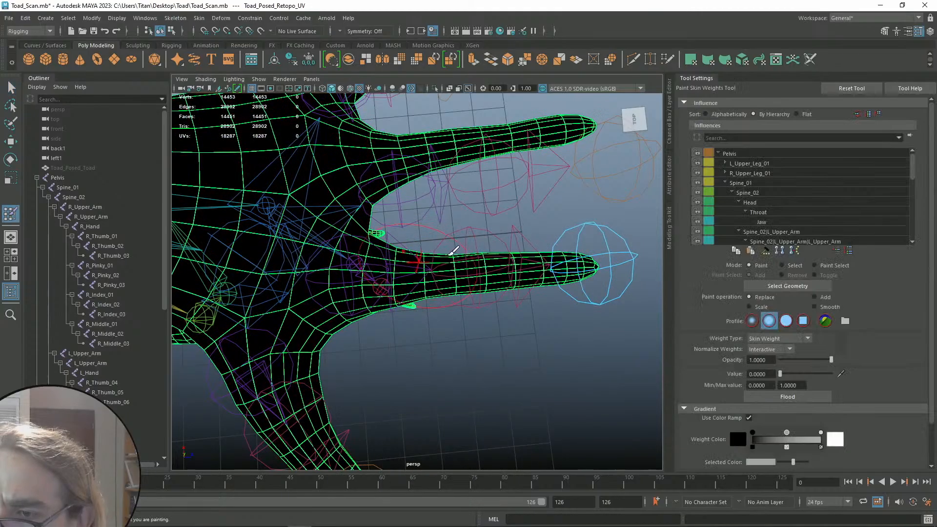
left_click(799, 213)
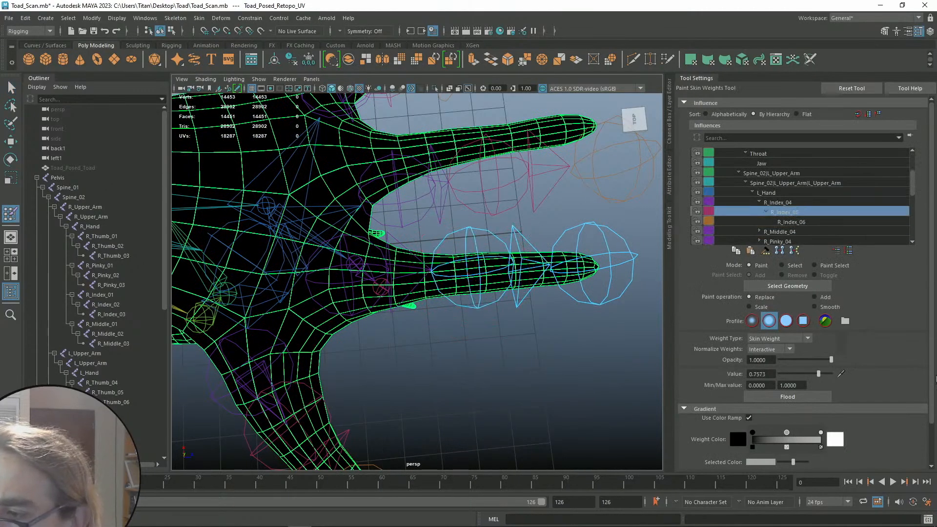
mouse_move(478, 268)
left_mouse_down()
mouse_move(506, 324)
mouse_move(479, 268)
mouse_move(472, 200)
mouse_move(468, 283)
left_mouse_up()
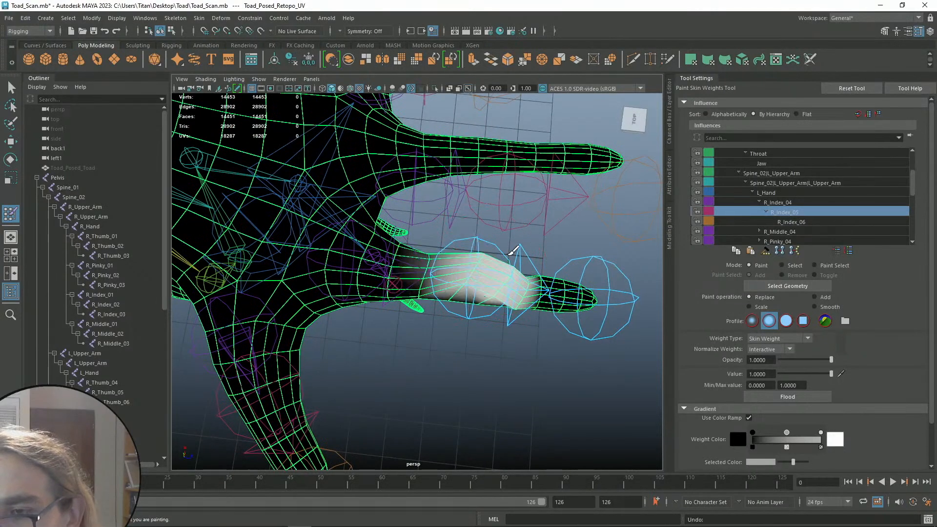
Undo the weights painted on the index finger and the preceding influence selection
key("ctrl+z")
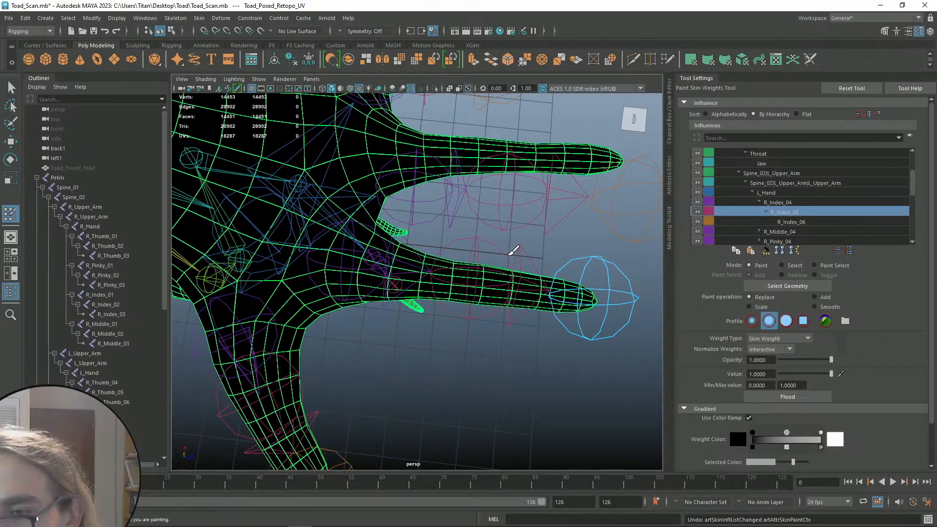
scroll(413, 250, "down", 6)
mouse_move(471, 234)
left_mouse_down("alt")
mouse_move(471, 221)
mouse_move(474, 235)
left_mouse_up("alt")
key("ctrl+z")
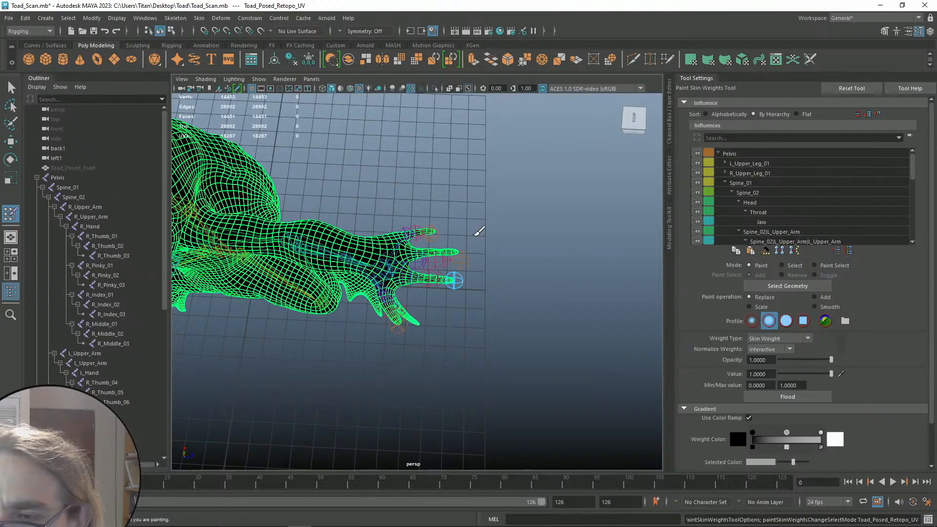
Leave weight painting, deselect the toad mesh and bring the whole rigged toad into front view
key("q")
scroll(381, 214, "down", 6)
left_click_drag(381, 215, 371, 159, "alt")
left_click(404, 220)
middle_click_drag(310, 224, 423, 226, "alt")
scroll(423, 224, "up", 6)
left_click_drag(436, 261, 404, 269, "alt")
scroll(493, 271, "down", 5)
scroll(404, 269, "up", 6)
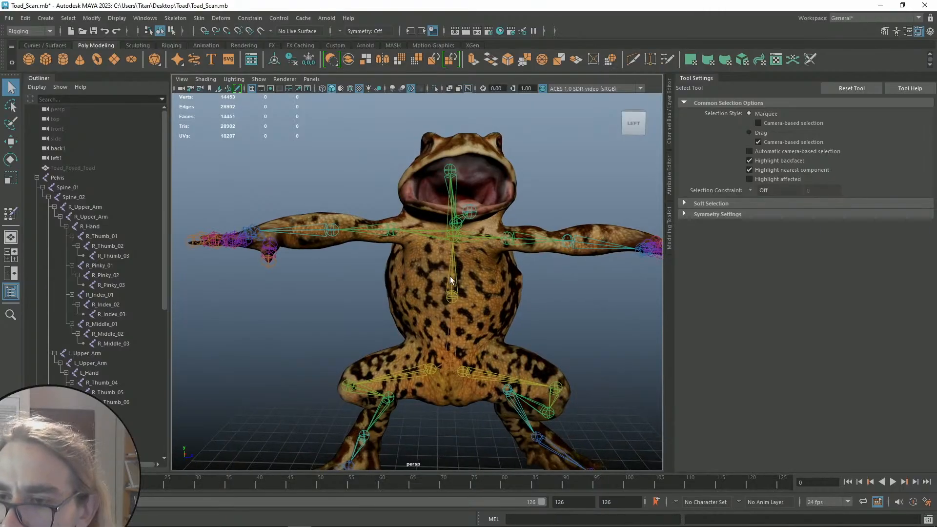
Test-rotate the R_Upper_Arm joint to check the shoulder's deformation and undo the rotation
scroll(441, 273, "down", 5)
left_click_drag(461, 283, 399, 245, "alt")
scroll(399, 245, "up", 5)
scroll(399, 245, "down", 1)
left_click(384, 209)
key("e")
left_click_drag(385, 211, 430, 285, "alt")
left_click_drag(426, 200, 410, 219)
key("ctrl+z")
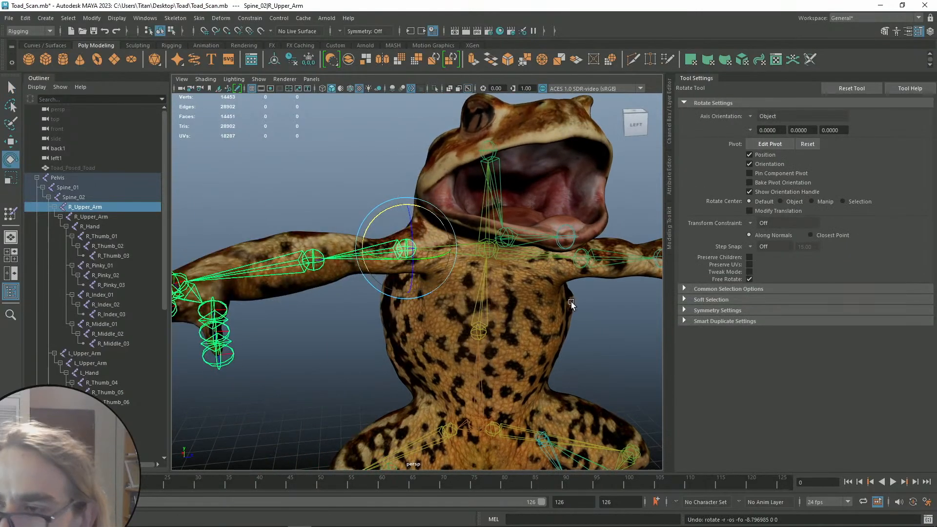
Test-rotate the L_Upper_Arm joint to check the arm and shoulder deformation and undo the rotation
left_click_drag(569, 299, 405, 265, "alt")
left_click(410, 229)
left_click(412, 225)
scroll(481, 280, "down", 2)
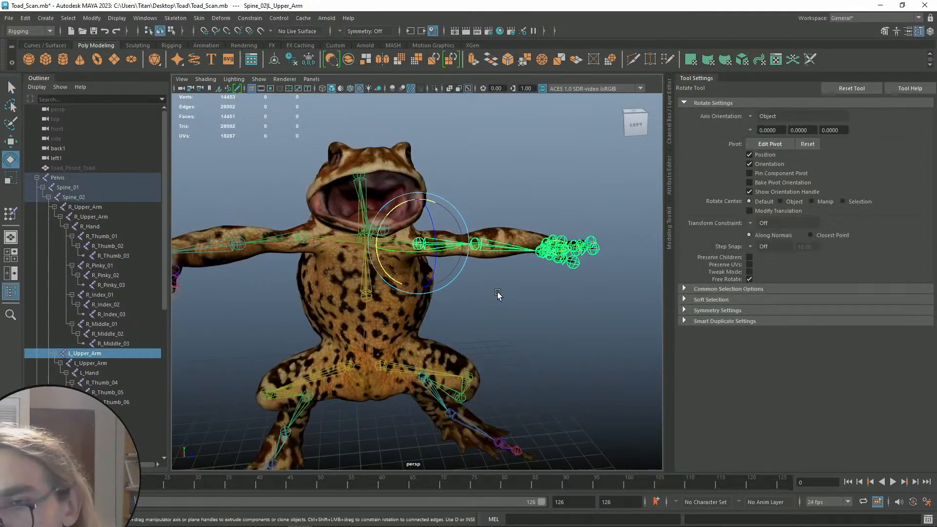
middle_click_drag(494, 294, 462, 285, "alt")
left_click_drag(384, 211, 408, 260, "alt")
left_click_drag(418, 179, 409, 232, "alt")
left_click_drag(501, 222, 454, 268, "alt")
left_click_drag(437, 192, 400, 230, "alt")
left_click_drag(488, 220, 528, 256)
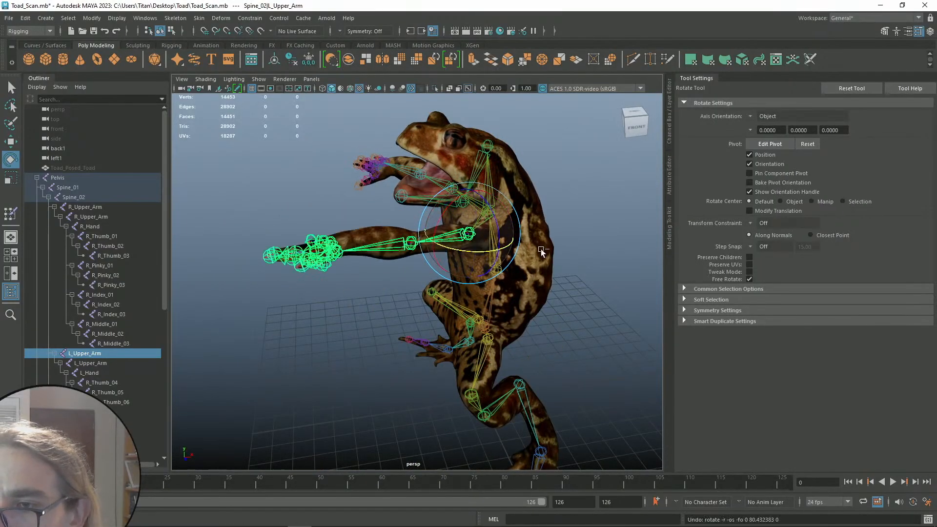
Try rotating the L_Foot joint to check how the left foot deforms and undo the change
key("q")
left_click_drag(549, 227, 405, 406, "alt")
left_click(425, 266)
key("e")
left_click(485, 278)
key("q")
key("e")
key("Down")
key("ctrl+z")
left_click_drag(496, 379, 534, 385, "alt")
key("q")
middle_click_drag(535, 384, 399, 387, "alt")
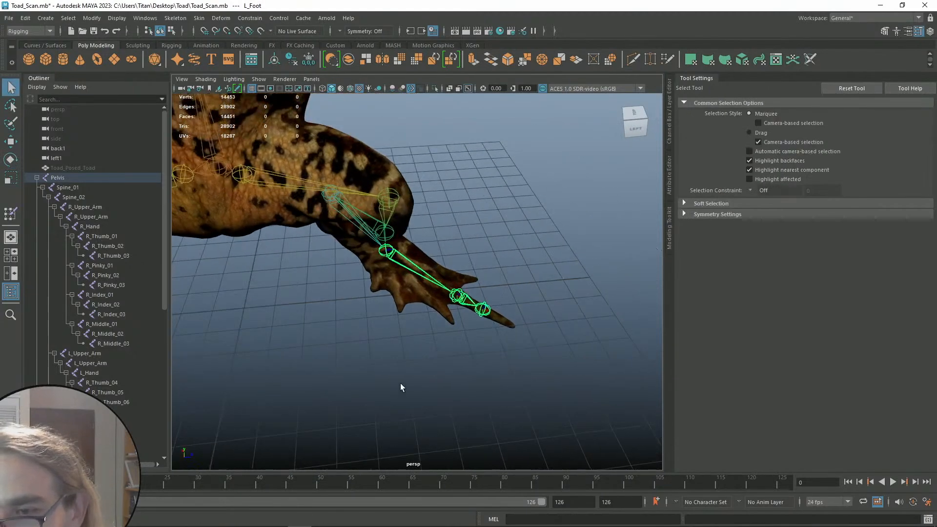
Examine the left foot's joints and toes from several angles
right_click_drag(400, 387, 488, 394, "alt")
left_click(488, 394)
left_click_drag(488, 393, 350, 283, "alt")
left_click(390, 272)
key("y")
scroll(416, 293, "up", 4)
key("q")
mouse_move(368, 226)
right_mouse_down()
mouse_move(345, 234)
mouse_move(424, 246)
right_mouse_up()
left_click(425, 246)
left_click_drag(425, 247, 479, 342, "alt")
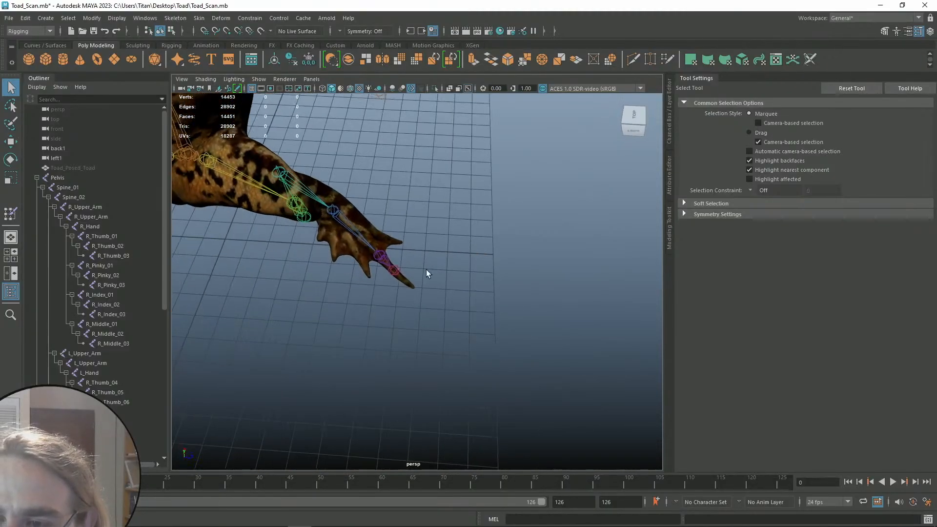
Collapse the Pelvis joint hierarchy and hide the whole skeleton
scroll(397, 261, "down", 5)
left_click_drag(392, 244, 481, 288, "alt")
left_click(37, 178)
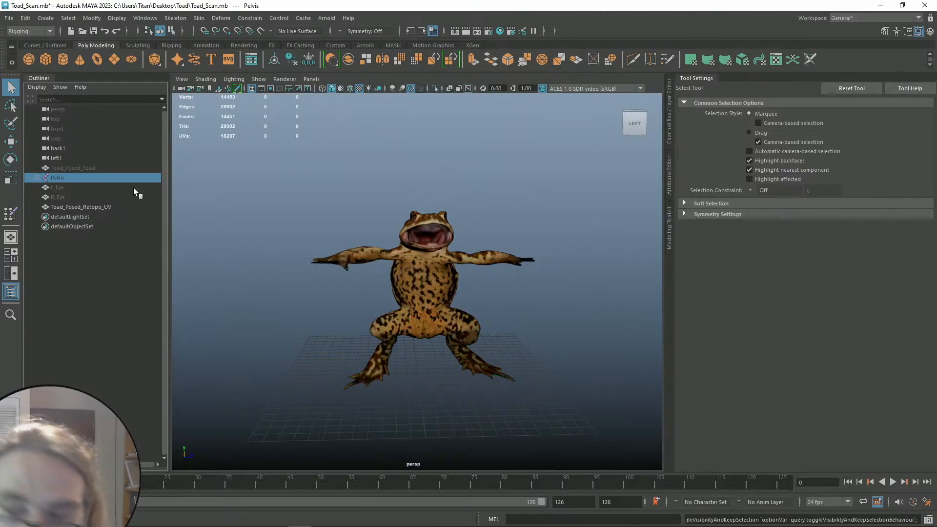
key("h")
Check the toad with its skeleton hidden and save the scene
left_click(441, 195)
scroll(435, 198, "up", 5)
left_click_drag(421, 204, 508, 253, "alt")
scroll(481, 249, "down", 3)
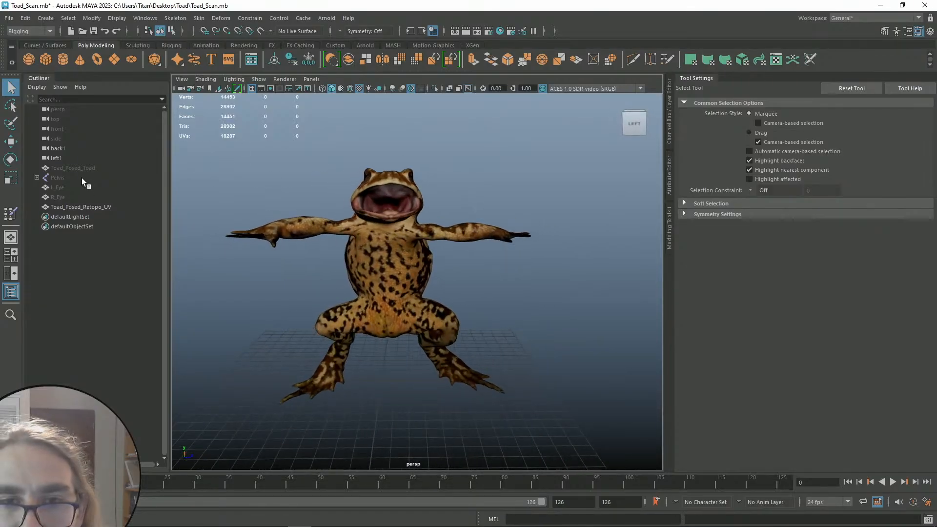
left_click(83, 181)
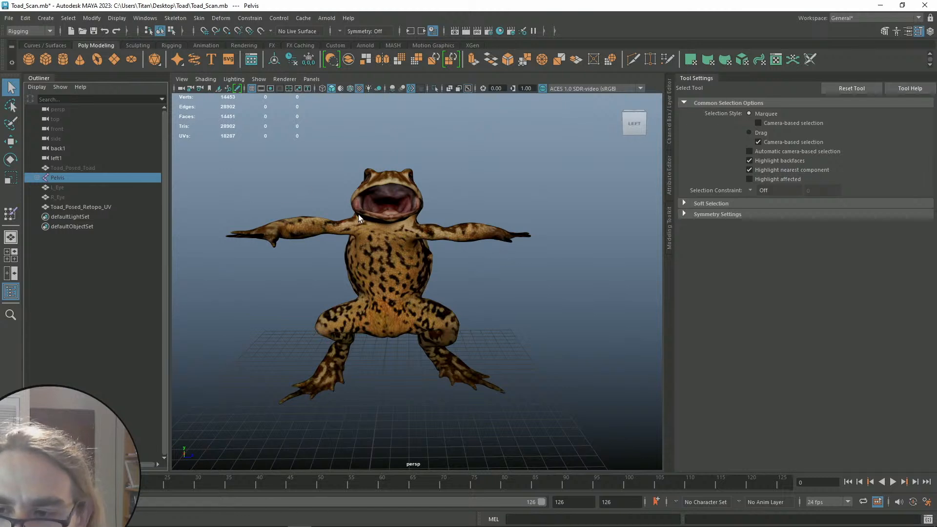
mouse_move(555, 267)
left_mouse_down("alt")
mouse_move(377, 259)
mouse_move(529, 260)
mouse_move(559, 270)
left_mouse_up("alt")
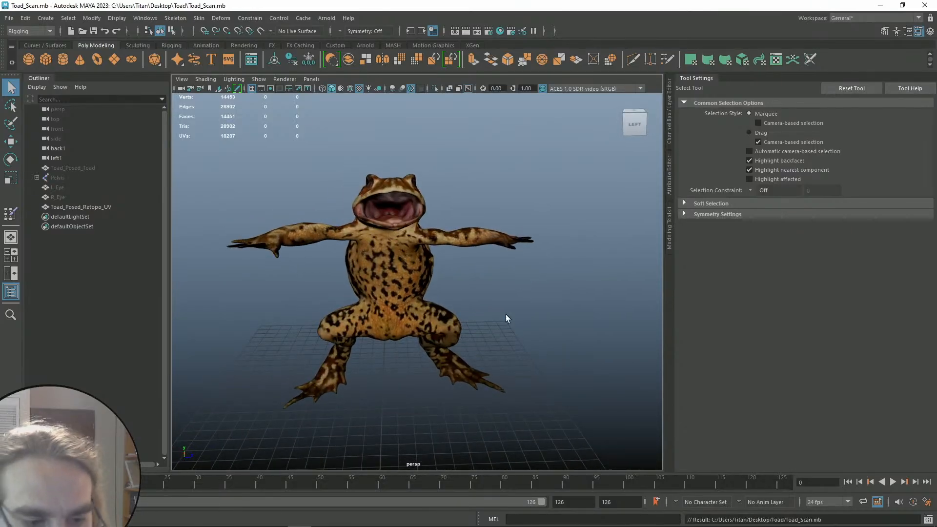
Switch to Discord and open the direct message conversation with the chosen friend
key("super")
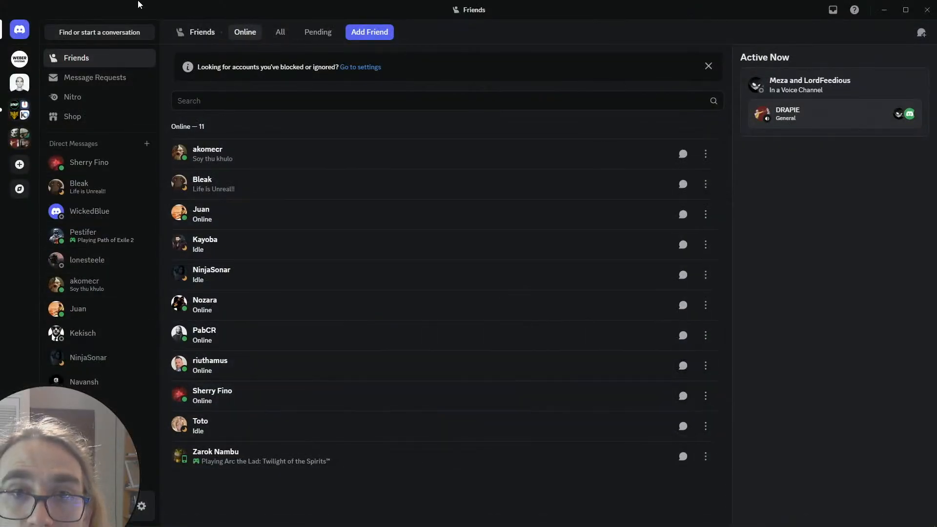
right_click(94, 286)
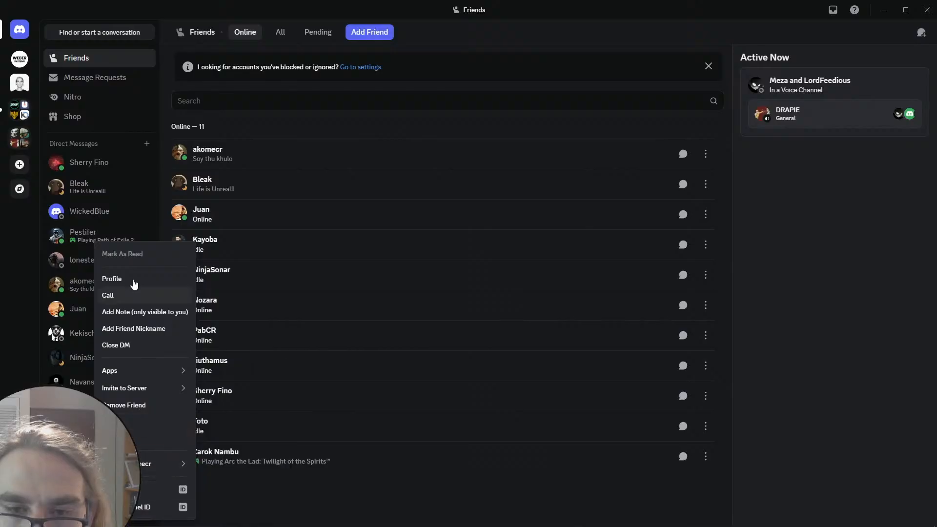
left_click(69, 283)
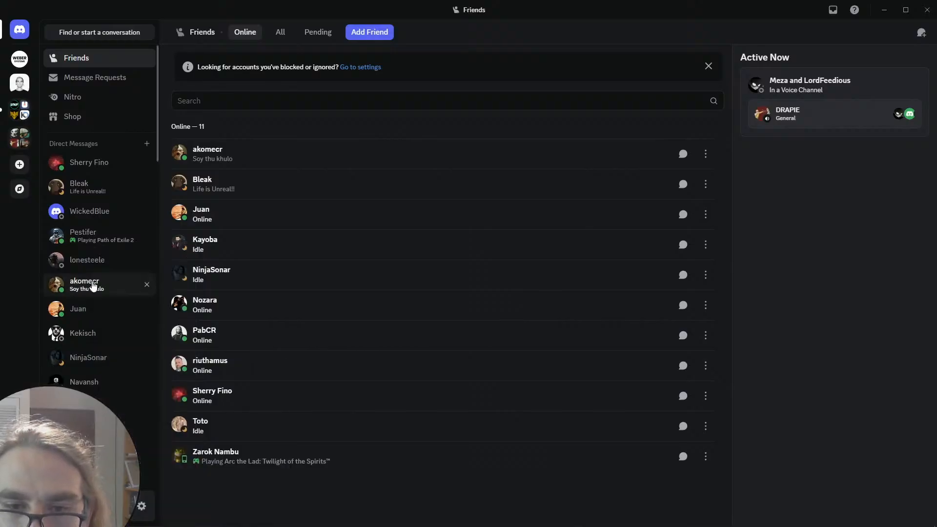
right_click(104, 285)
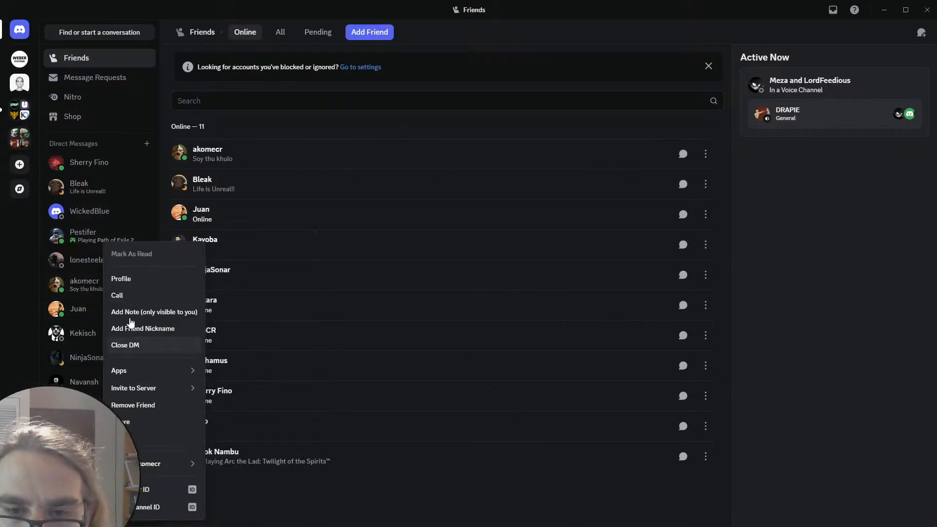
mouse_move(172, 474)
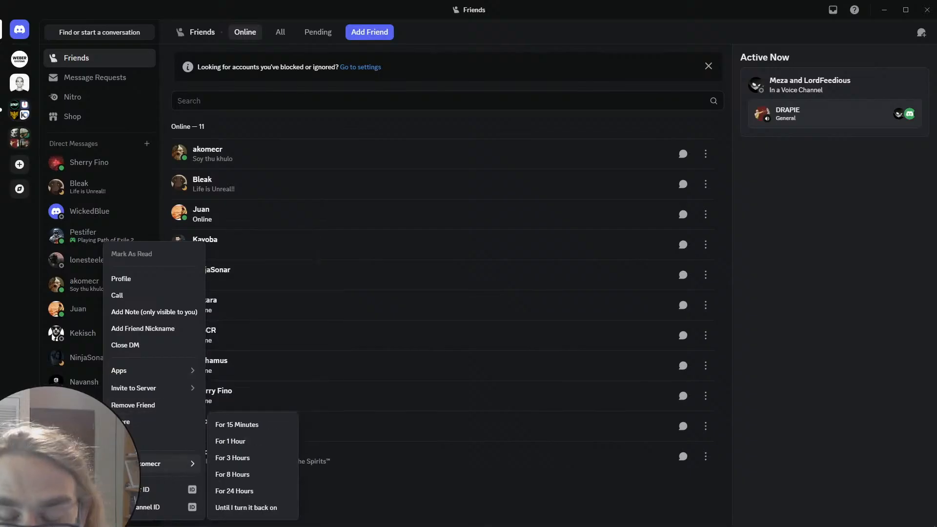
mouse_move(158, 374)
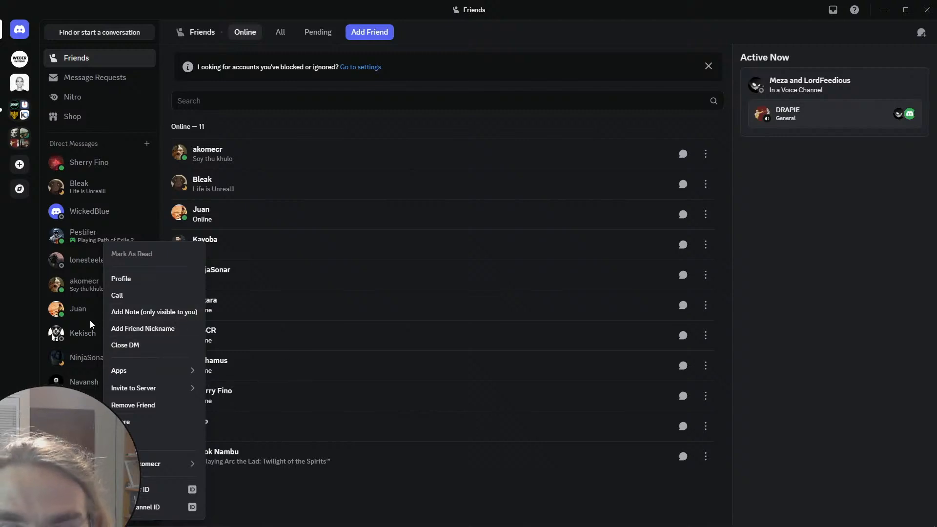
left_click(73, 285)
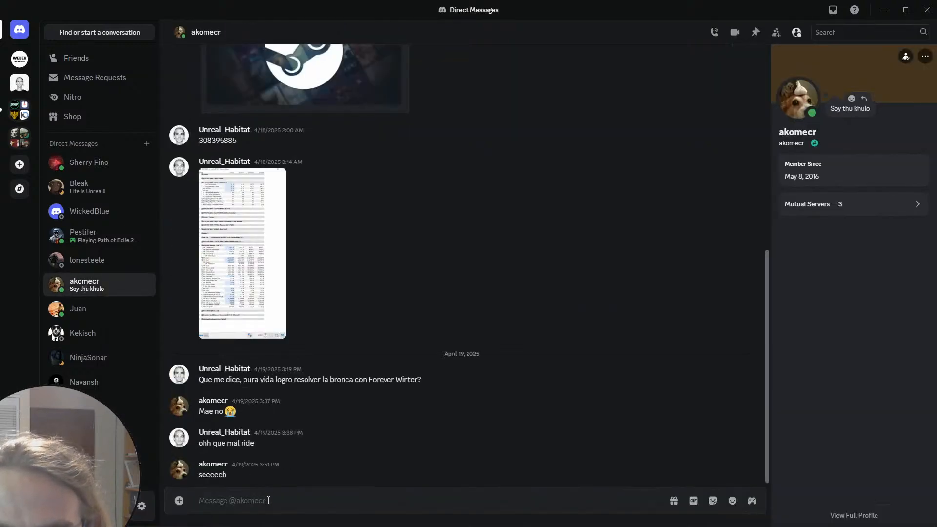
Send the message "forever winter" to the friend and minimise the chat window
type("forev")
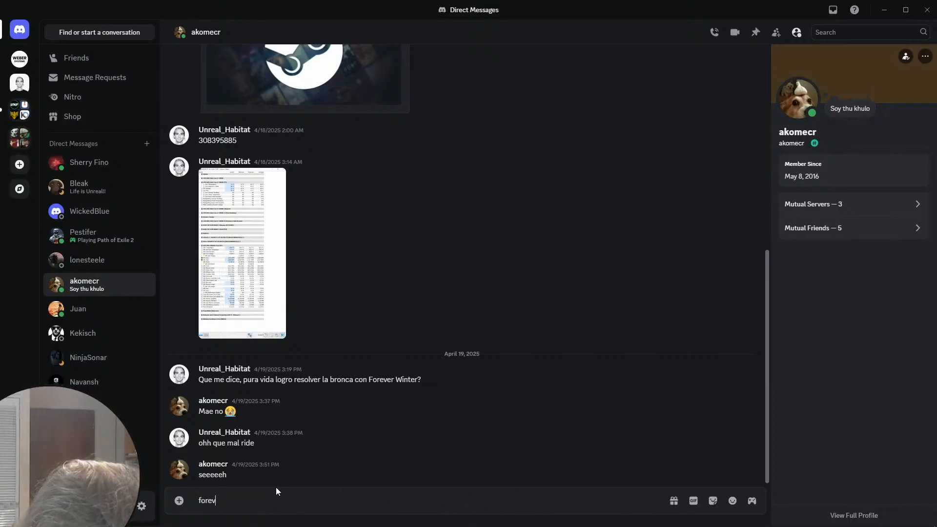
type("er winter")
key("Return")
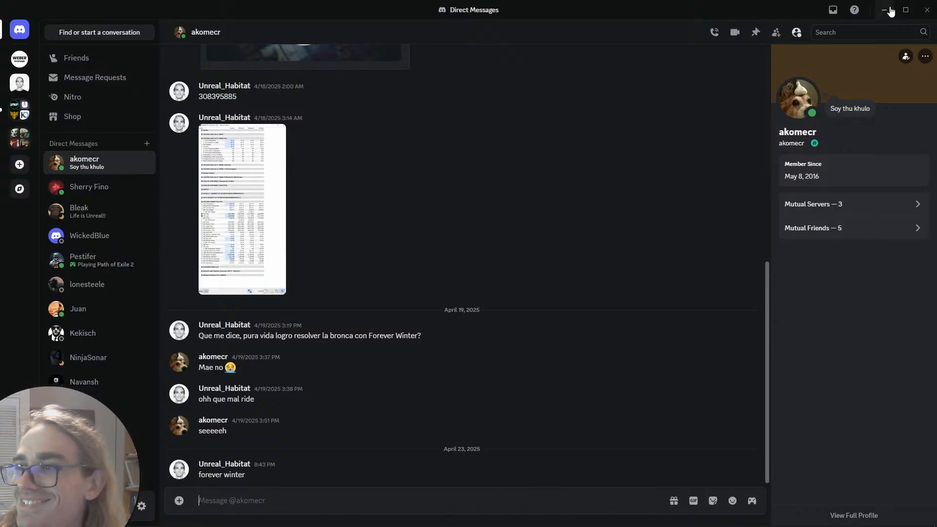
left_click(890, 10)
Reopen Discord and set the account's status to Idle
key("super")
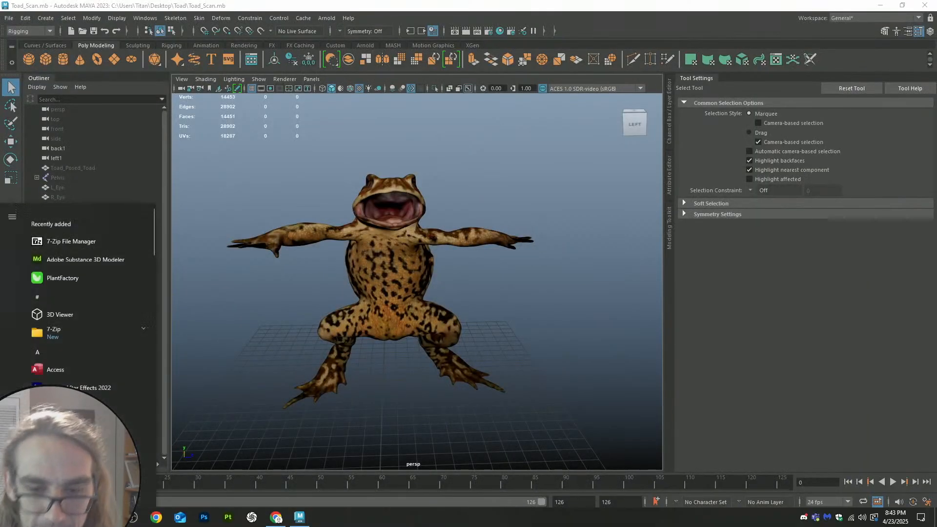
left_click(275, 519)
left_click(59, 506)
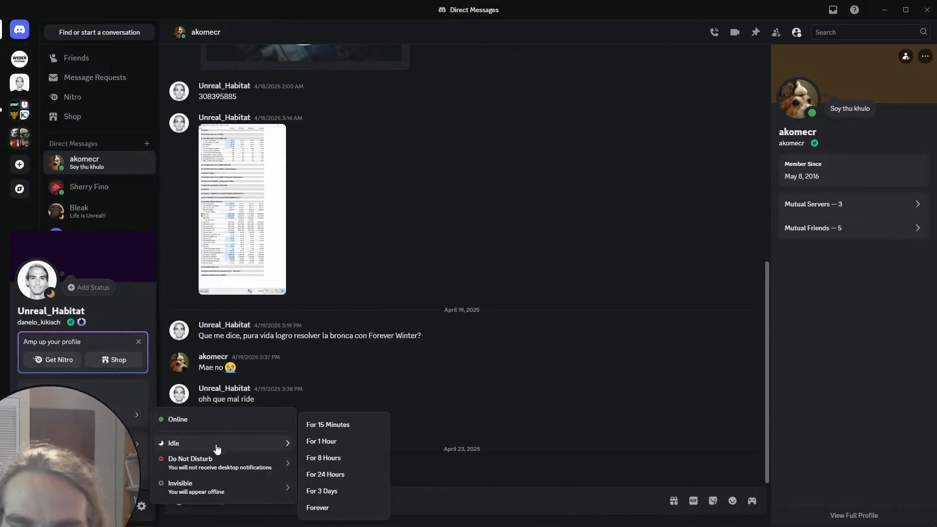
left_click(215, 443)
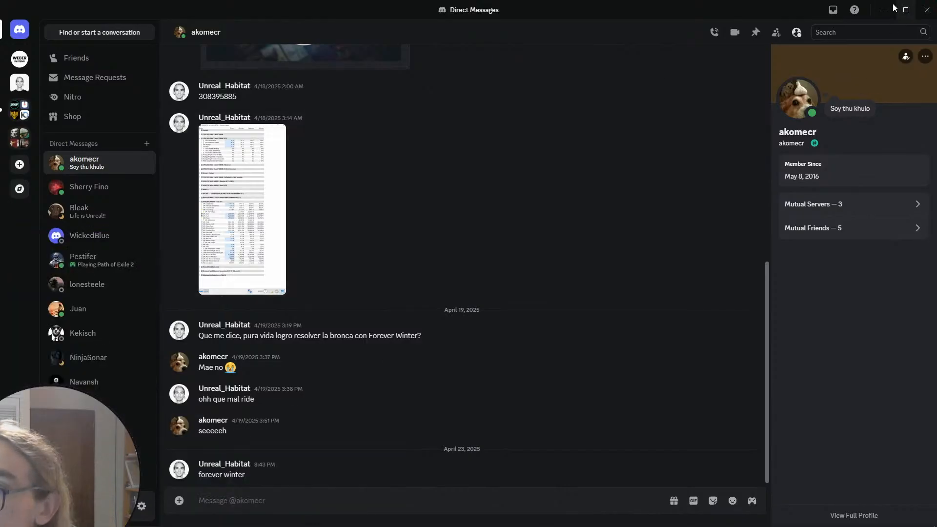
Return to Maya and save the toad scene again
left_click(885, 10)
scroll(394, 250, "down", 5)
scroll(412, 270, "up", 5)
left_click_drag(429, 289, 452, 285, "alt")
key("ctrl+s")
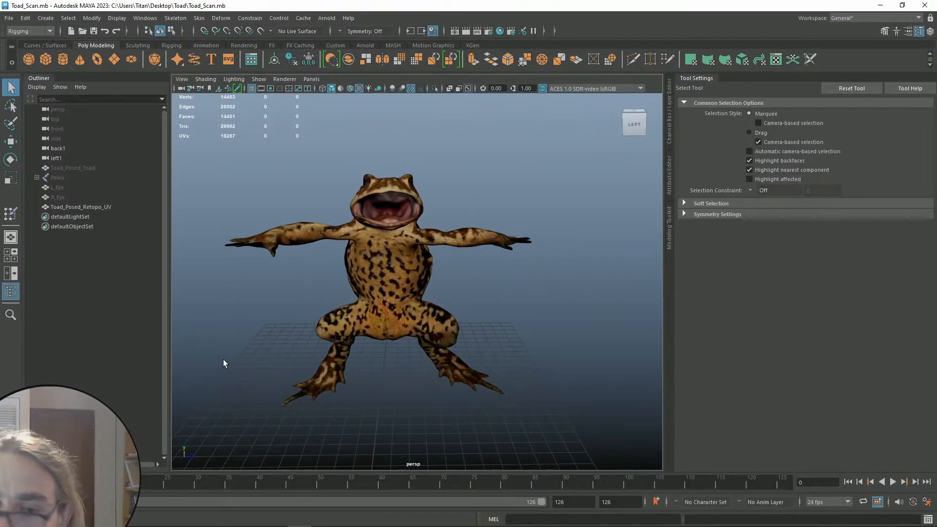
Open the Downloads folder in File Explorer and look through its most recent files
left_click(134, 517)
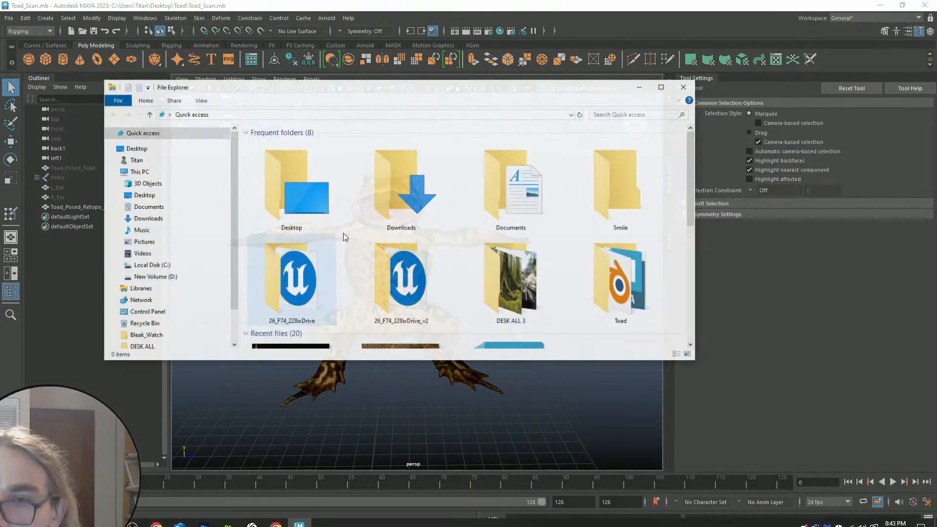
left_click(161, 218)
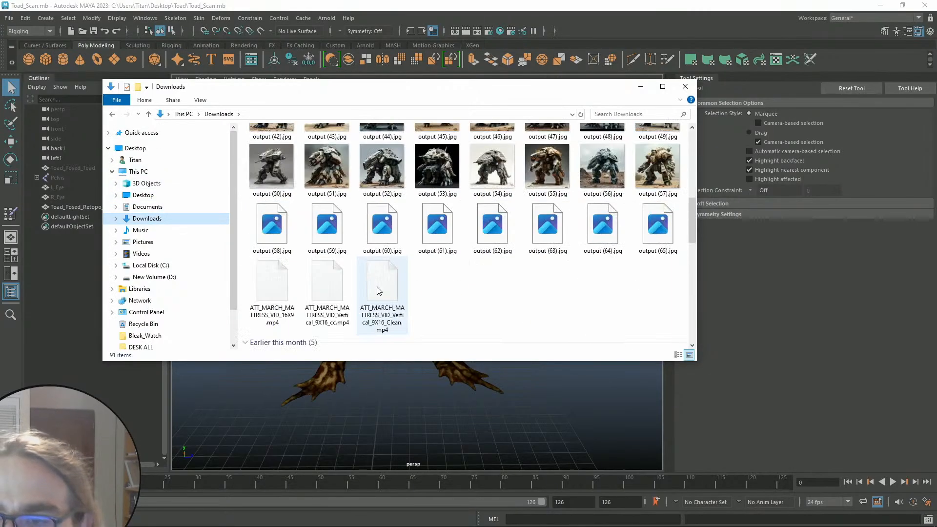
scroll(420, 293, "down", 15)
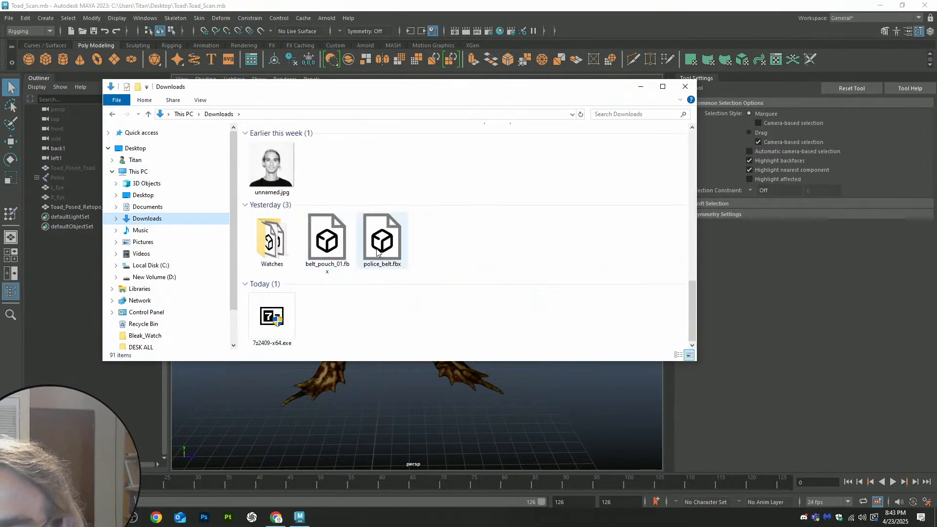
Switch back to Discord and reply to the friend with a GIF from the "omg" category
key("alt+Tab")
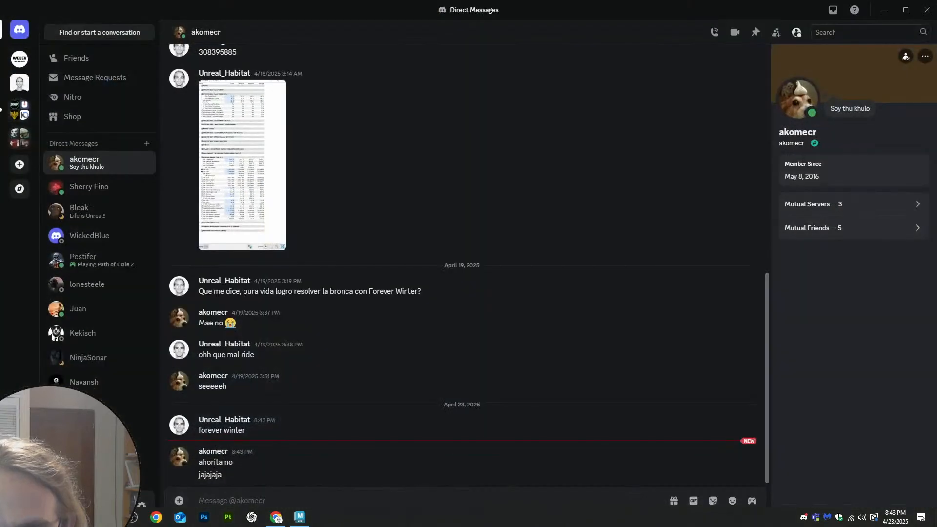
left_click(351, 498)
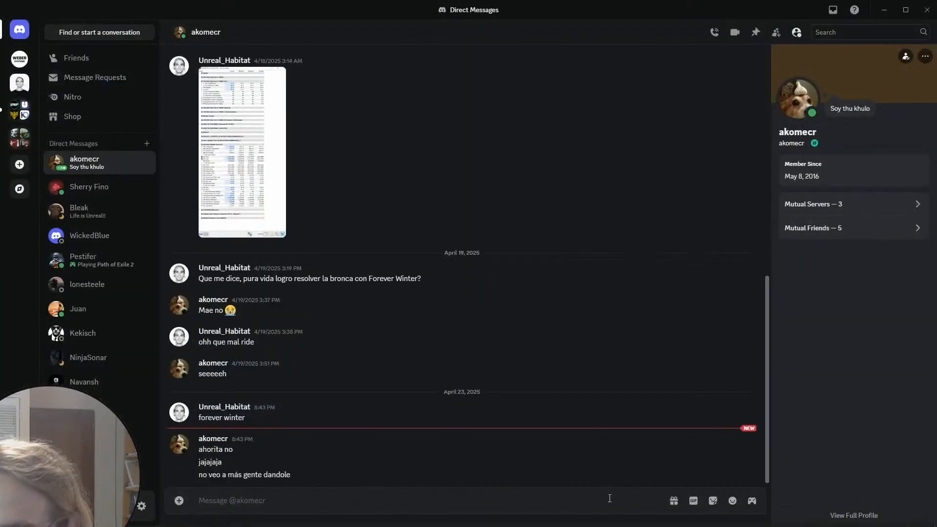
left_click(693, 501)
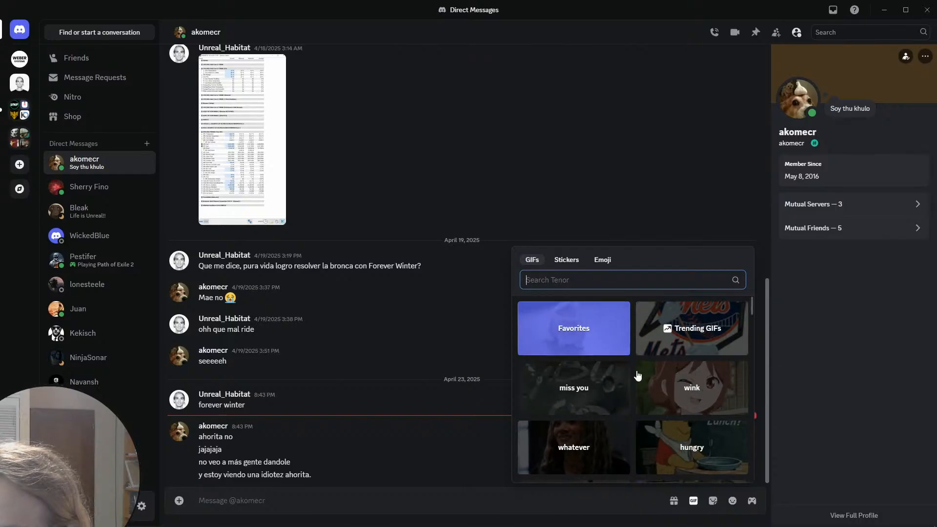
scroll(637, 386, "down", 1)
scroll(655, 425, "down", 2)
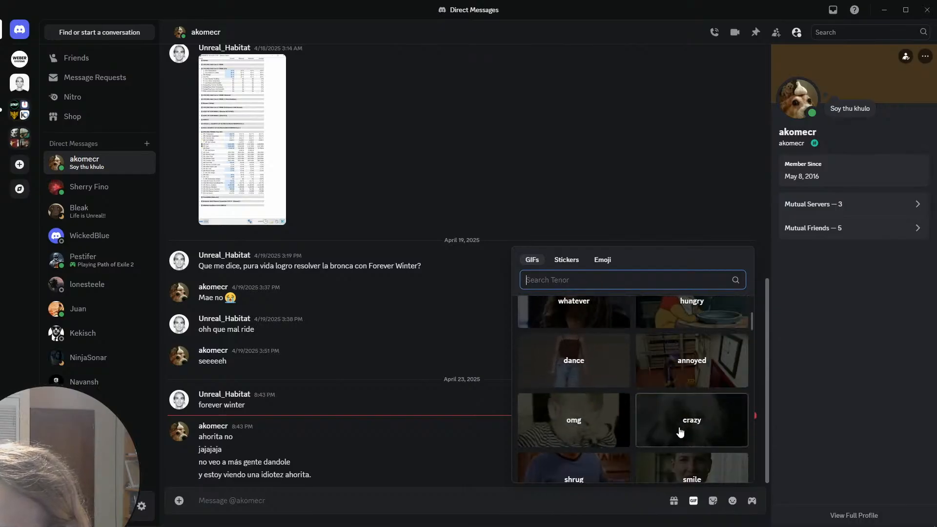
left_click(596, 423)
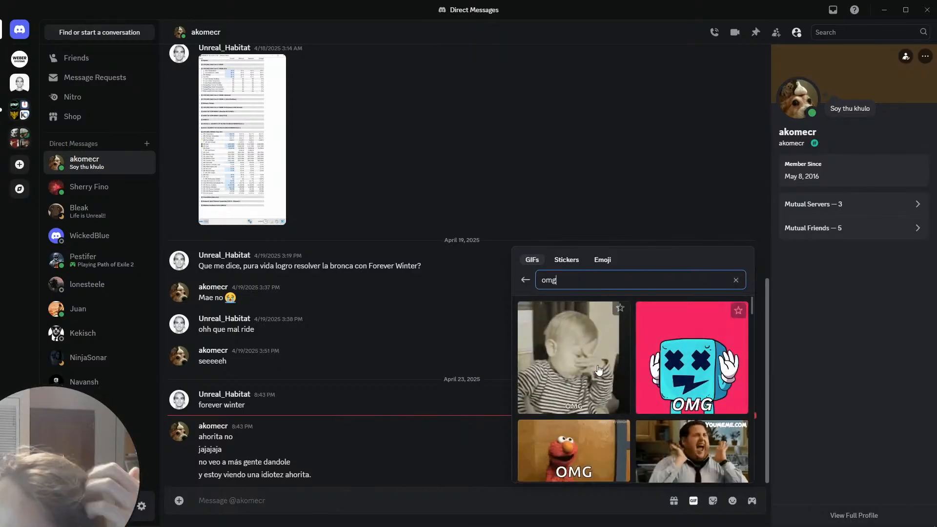
scroll(598, 372, "down", 1)
scroll(596, 371, "down", 5)
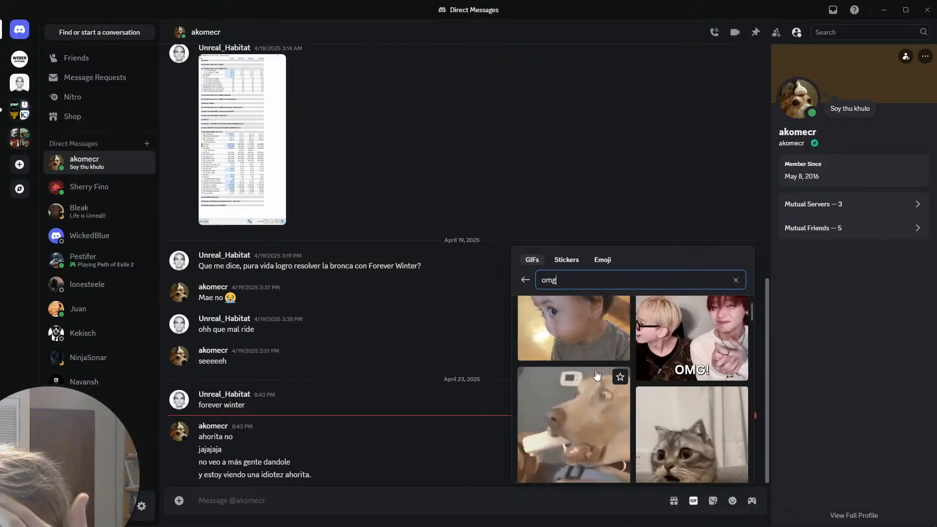
scroll(600, 381, "down", 3)
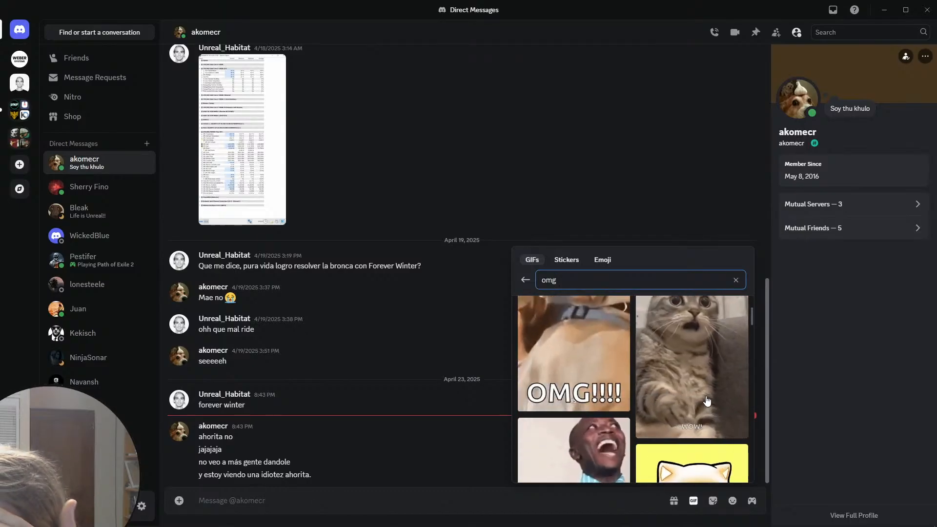
scroll(703, 391, "down", 2)
scroll(688, 352, "down", 3)
left_click(598, 368)
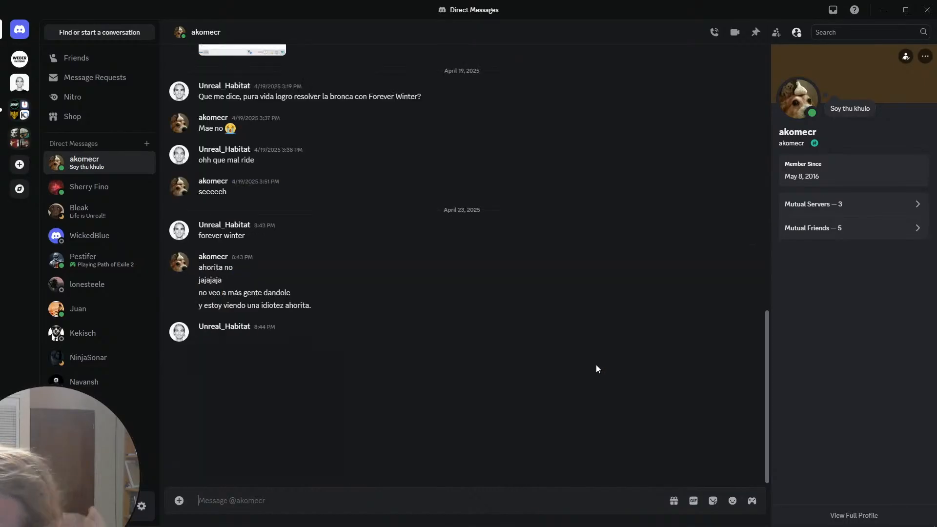
Send the friend the message "jaja todo bien"
type("jaja too")
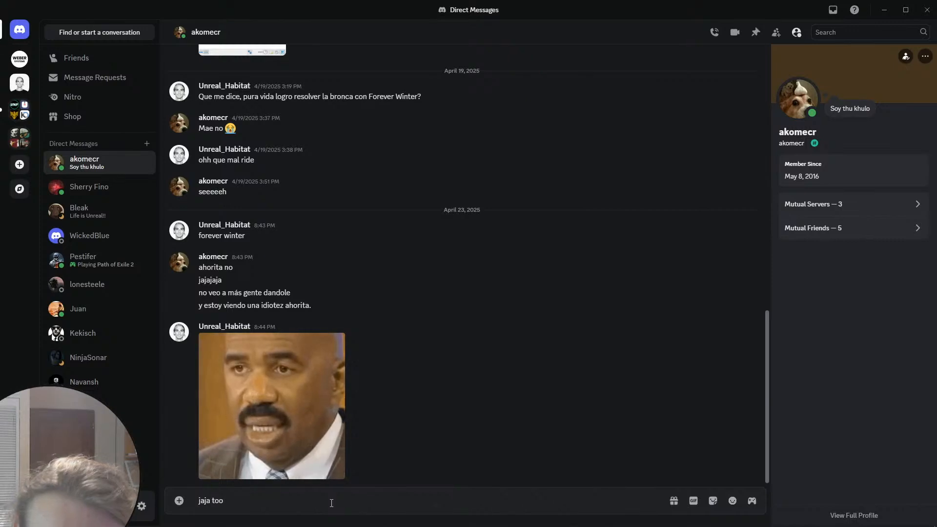
key("BackSpace")
type("do bie")
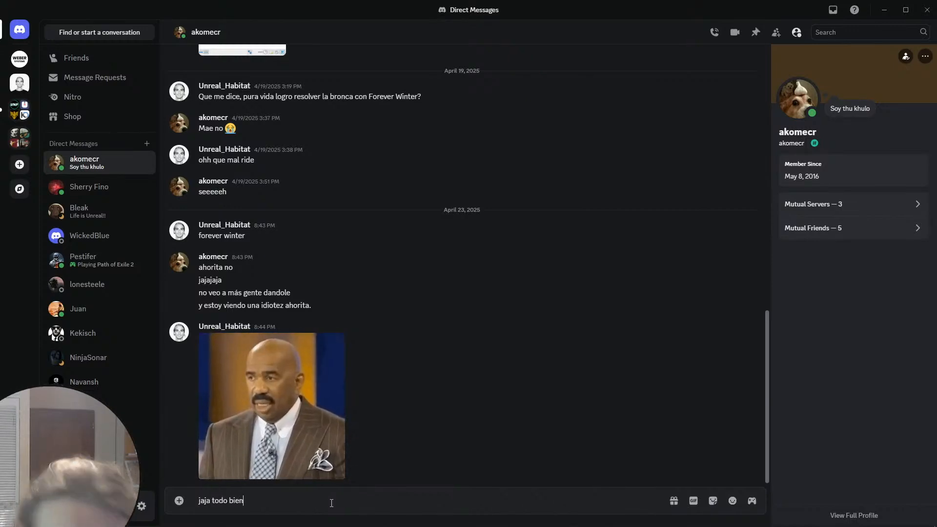
type("n")
key("Return")
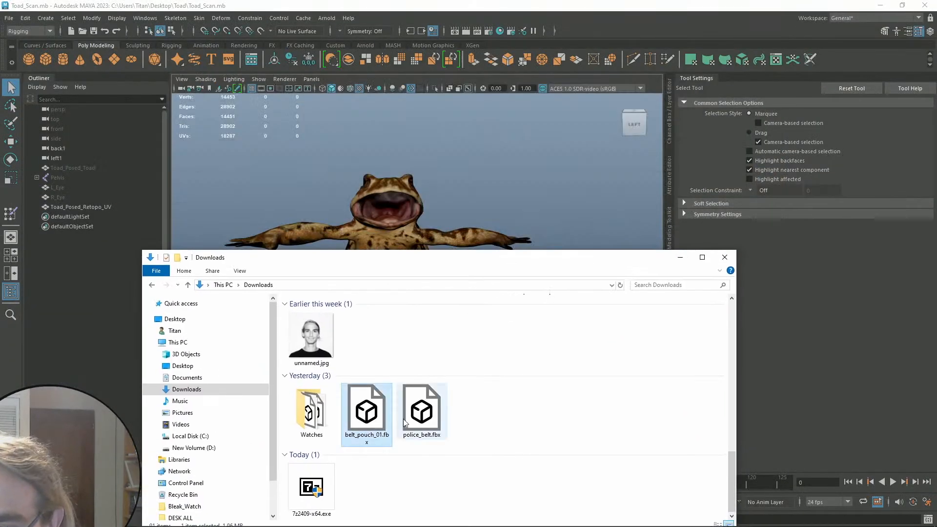
Switch back to Maya and import belt_pouch_01.fbx and police_belt.fbx from Downloads into the toad scene
left_click(404, 419, "ctrl")
left_click_drag(404, 419, 607, 200)
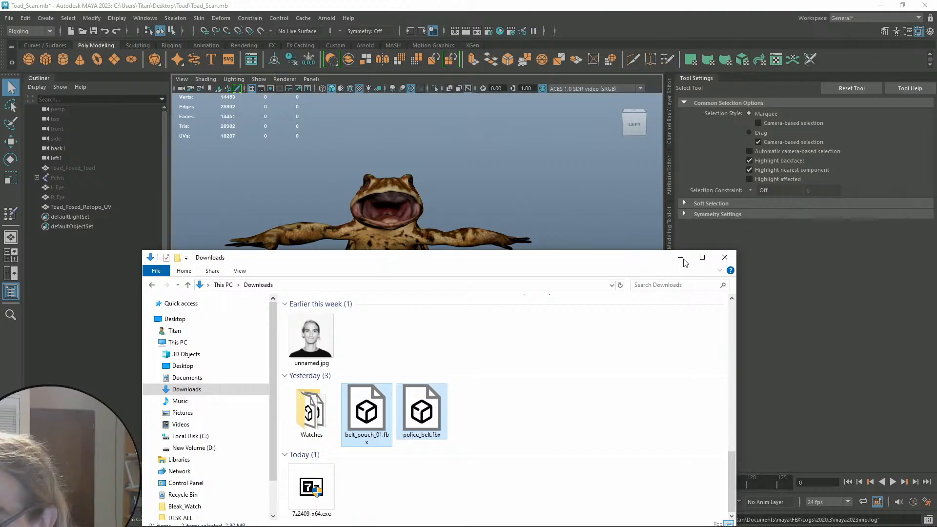
left_click(681, 259)
scroll(439, 274, "down", 5)
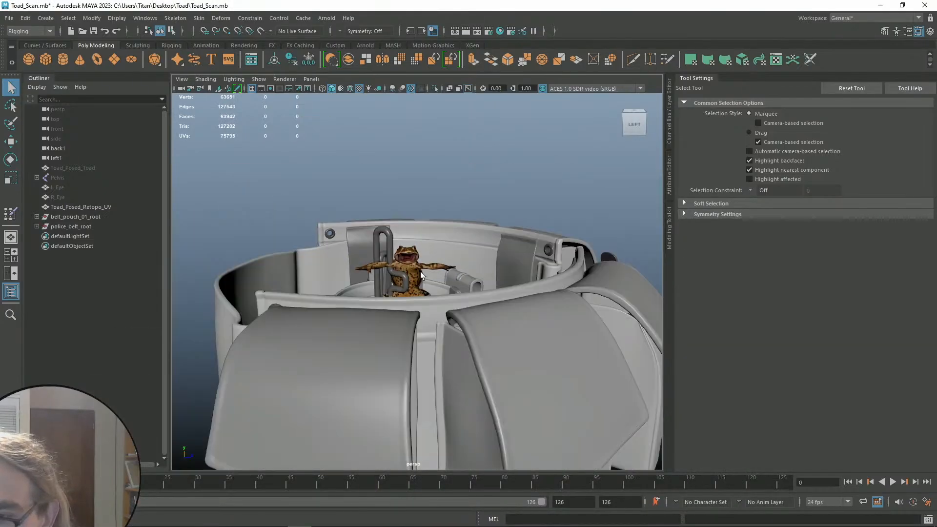
left_click_drag(432, 290, 404, 339, "alt")
scroll(405, 339, "down", 5)
left_click_drag(503, 317, 279, 339, "alt")
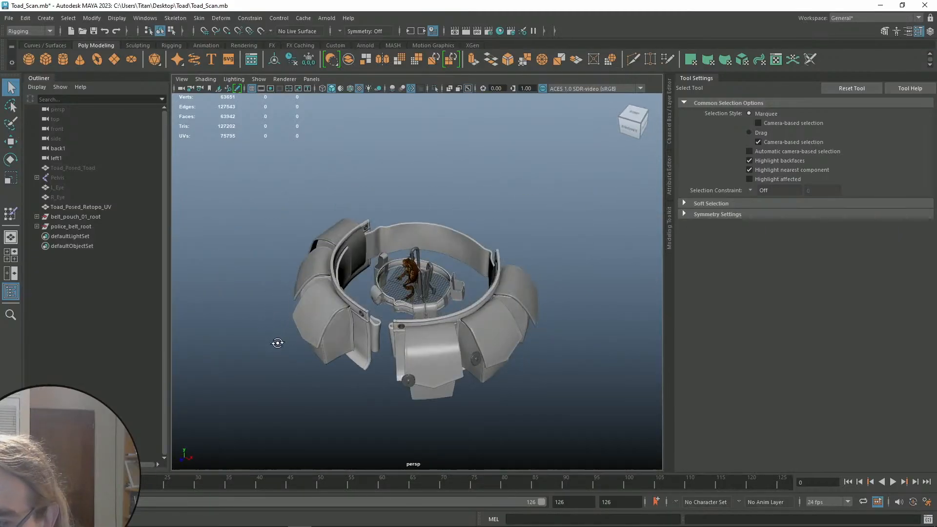
Hide the first two metal buckle pieces of the large pouch belt that stand in front of the toad
scroll(386, 340, "up", 5)
scroll(386, 340, "up", 4)
left_click_drag(386, 340, 476, 282, "alt")
scroll(461, 327, "up", 2)
scroll(441, 349, "up", 3)
left_click(417, 295)
left_click(476, 283)
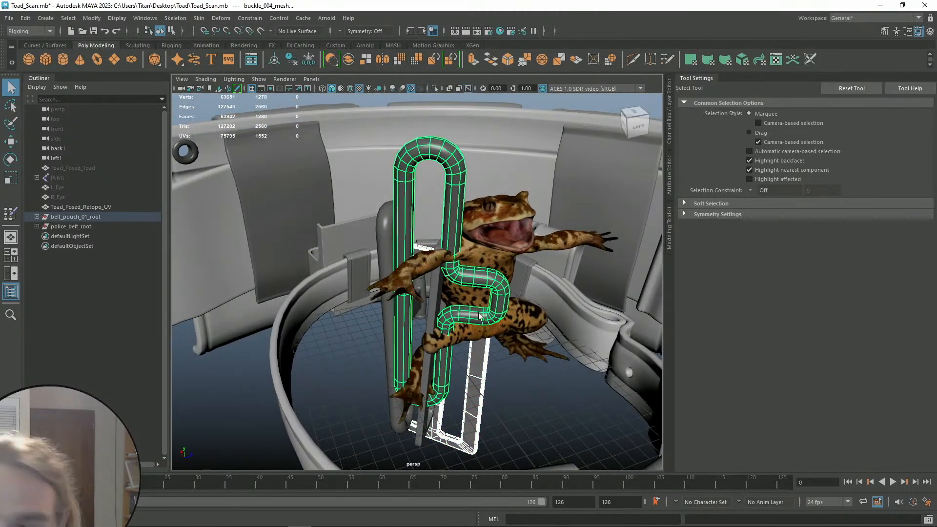
key("ctrl+h")
left_click(438, 312)
key("ctrl+h")
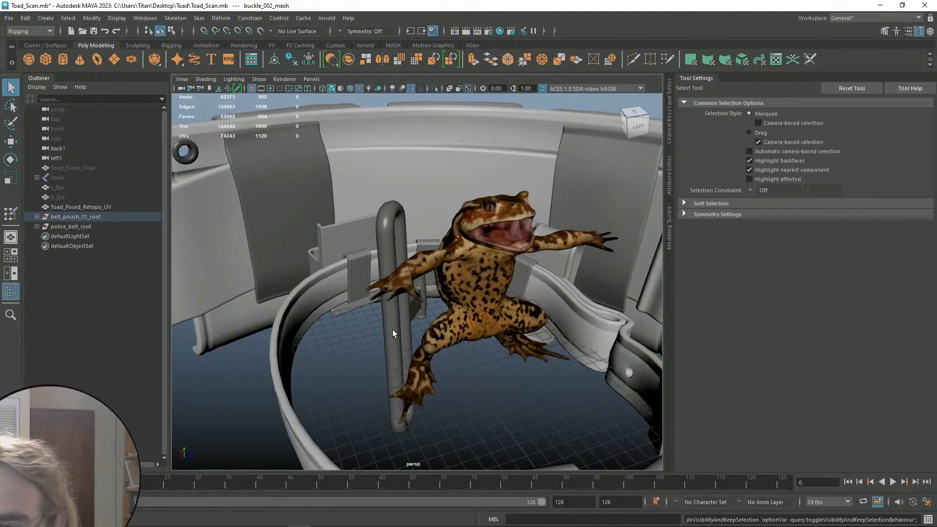
Remove the remaining tall metal buckle piece from the large pouch belt
left_click(395, 332)
left_click_drag(400, 333, 417, 357, "alt")
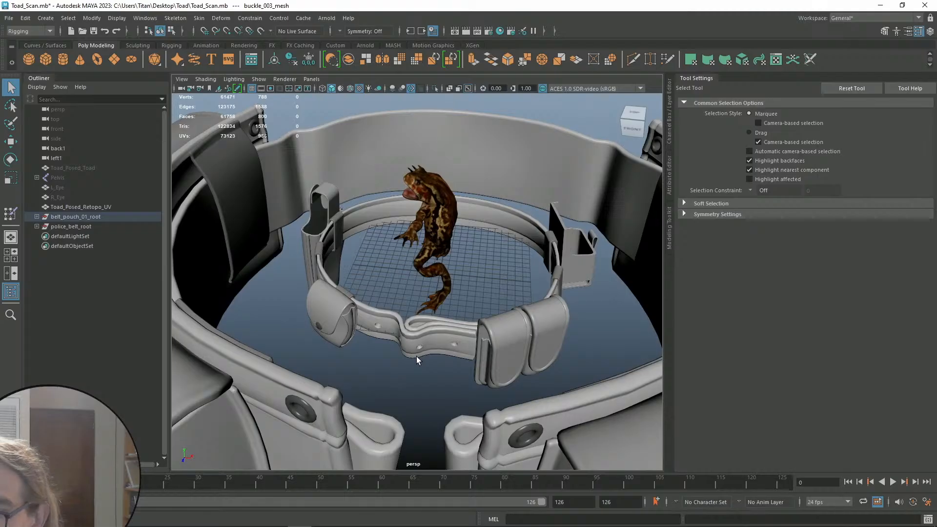
scroll(415, 341, "down", 3)
scroll(433, 326, "down", 5)
left_click_drag(415, 341, 398, 324, "alt")
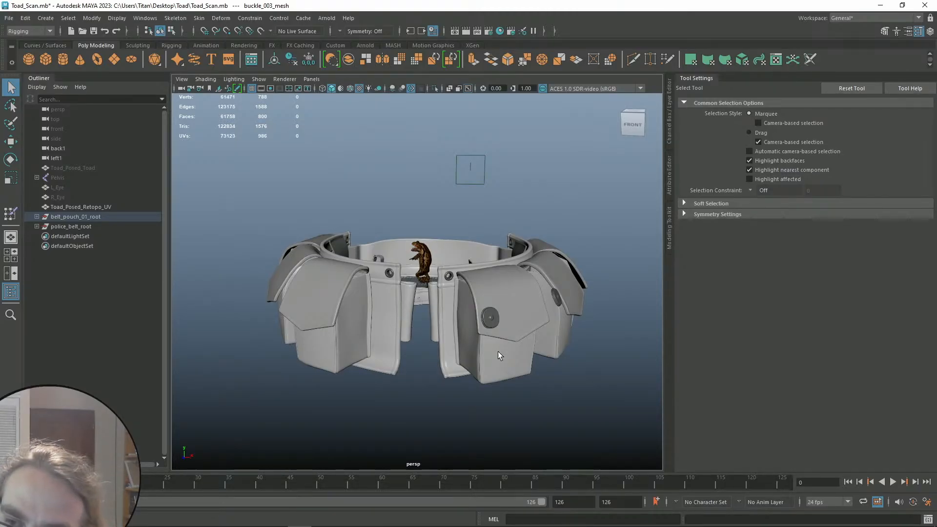
key("Delete")
Hide the two round snap buttons on the large belt's front pouches
left_click_drag(495, 216, 483, 274, "alt")
left_click(539, 354)
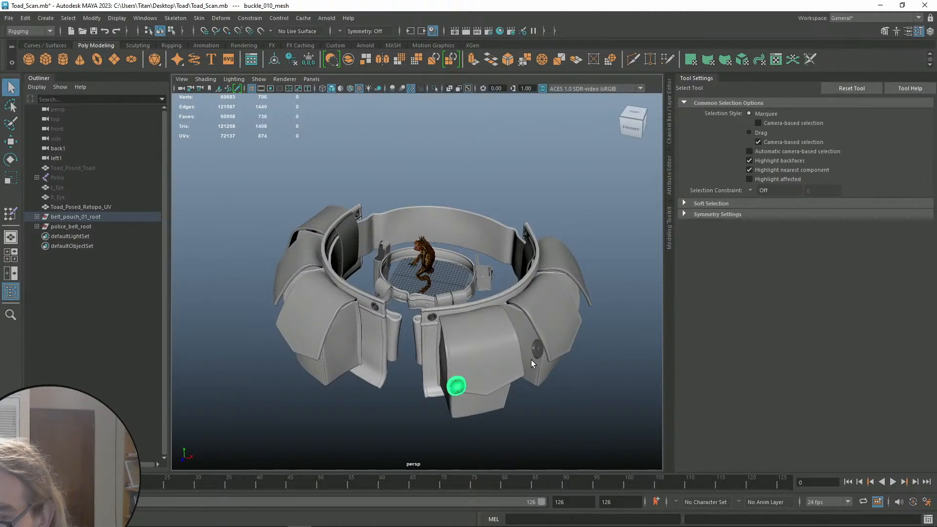
left_click(537, 351, "shift")
key("h")
Hide the small police belt's band and straps, along with the holster and pouch pieces on one side
left_click_drag(532, 282, 421, 303, "alt")
left_click(333, 316)
left_click_drag(308, 299, 374, 388)
key("h")
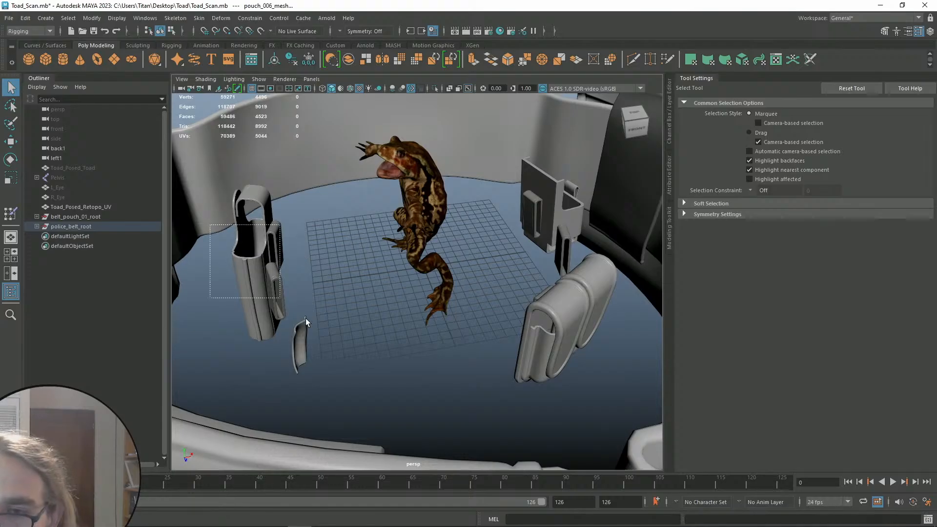
left_click_drag(303, 320, 276, 329)
key("h")
key("h")
left_click(382, 299)
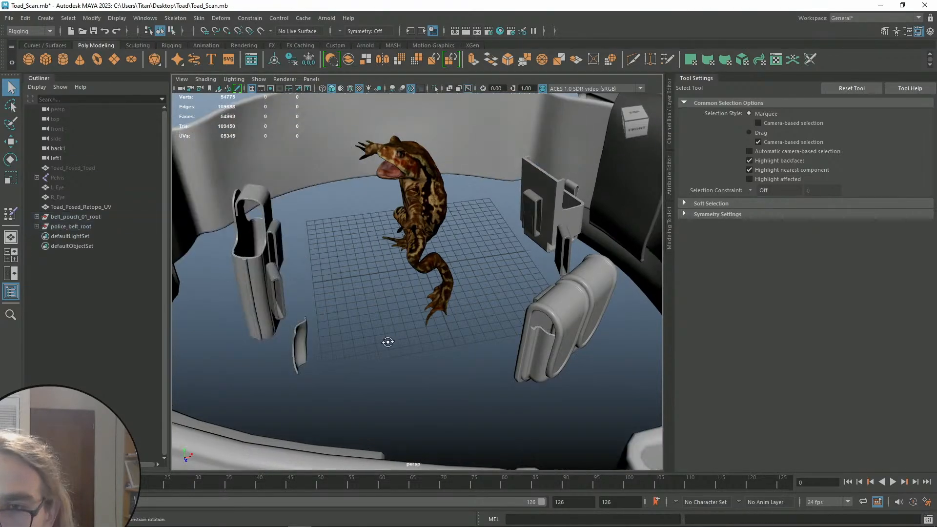
Hide the remaining holster and pouch pieces of the small police belt around the toad
left_click_drag(389, 339, 389, 366, "alt")
right_click_drag(388, 366, 327, 293, "alt")
left_click_drag(327, 294, 388, 332)
key("h")
key("h")
left_click_drag(517, 232, 536, 344)
key("h")
key("h")
right_click_drag(537, 345, 457, 332, "alt")
left_click_drag(458, 332, 455, 312, "alt")
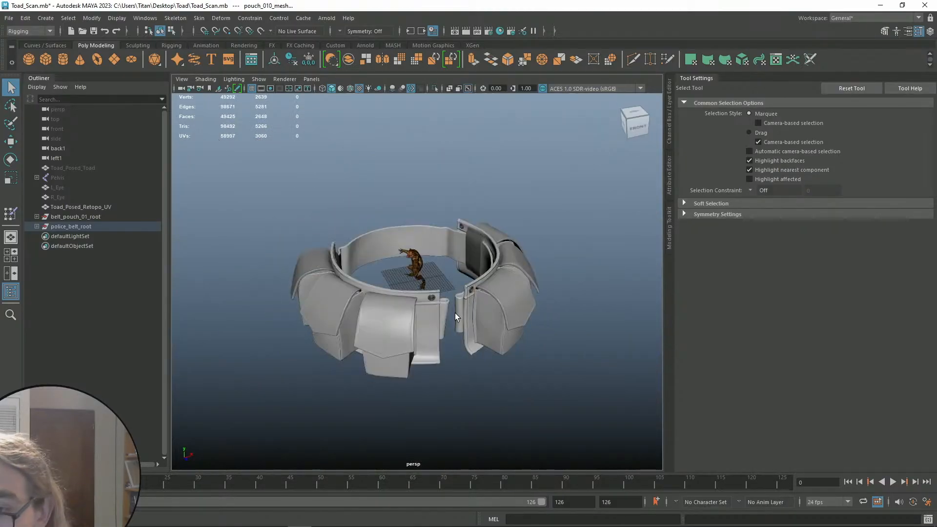
key("h")
Examine the covers of the large belt's front pouches
right_click_drag(561, 318, 579, 286, "alt")
left_click_drag(579, 287, 519, 315, "alt")
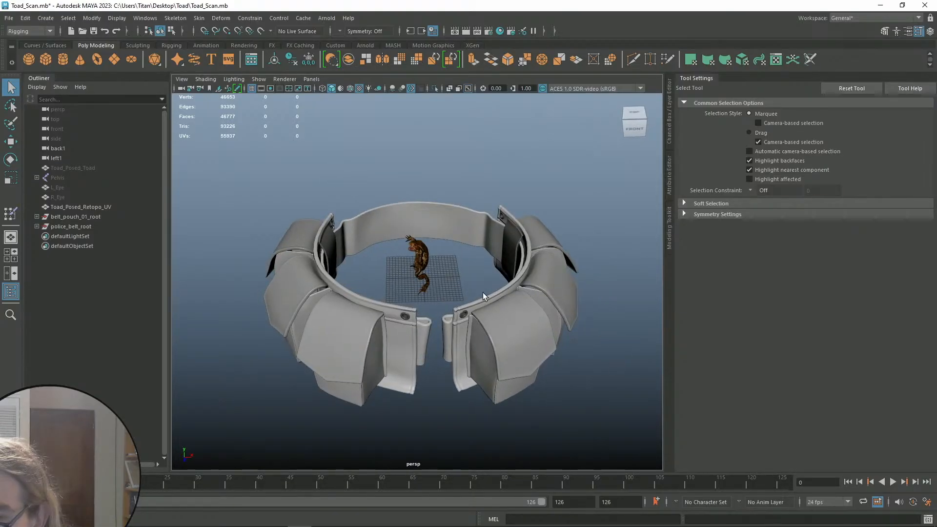
left_click(355, 353)
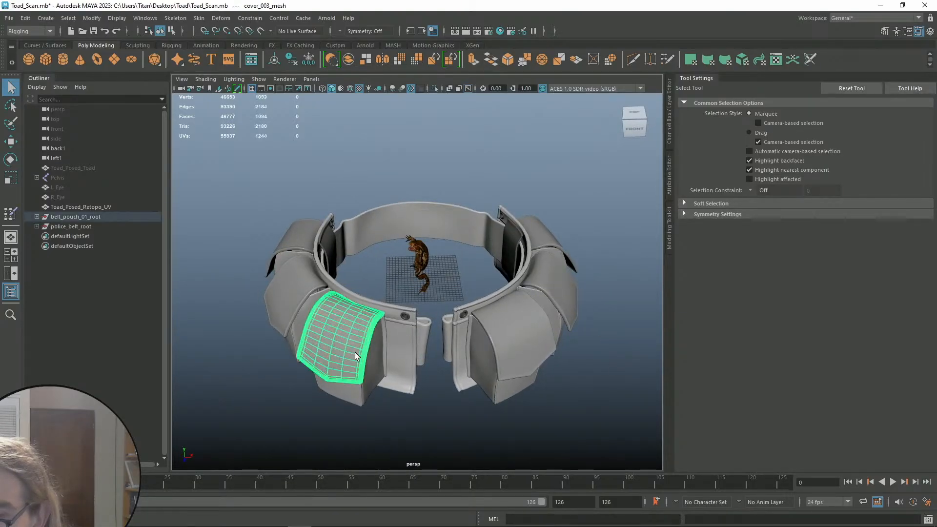
left_click(471, 331)
left_click(491, 305)
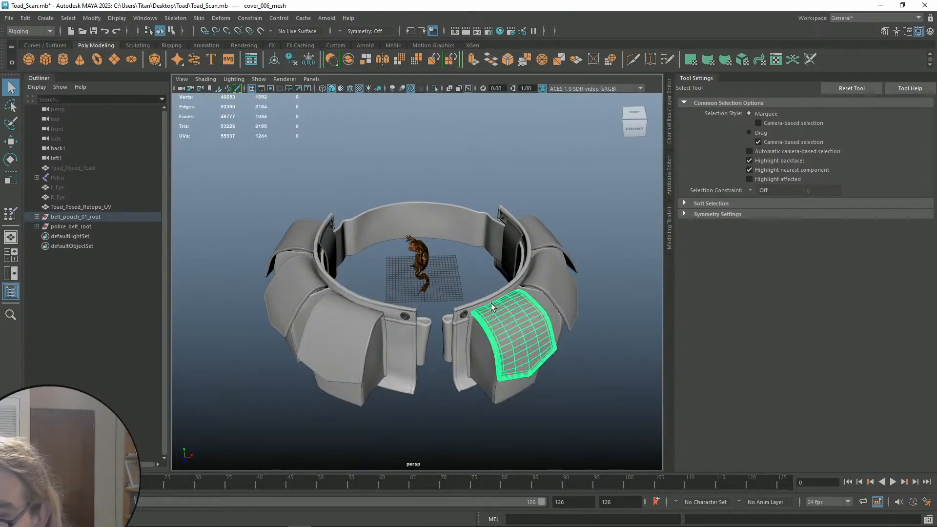
left_click(506, 282)
left_click(604, 289)
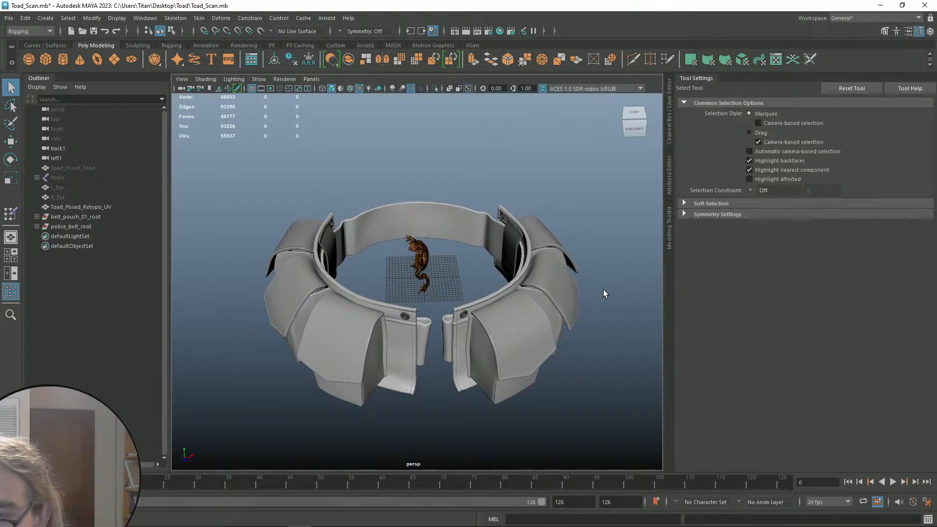
left_click_drag(582, 313, 584, 335, "alt")
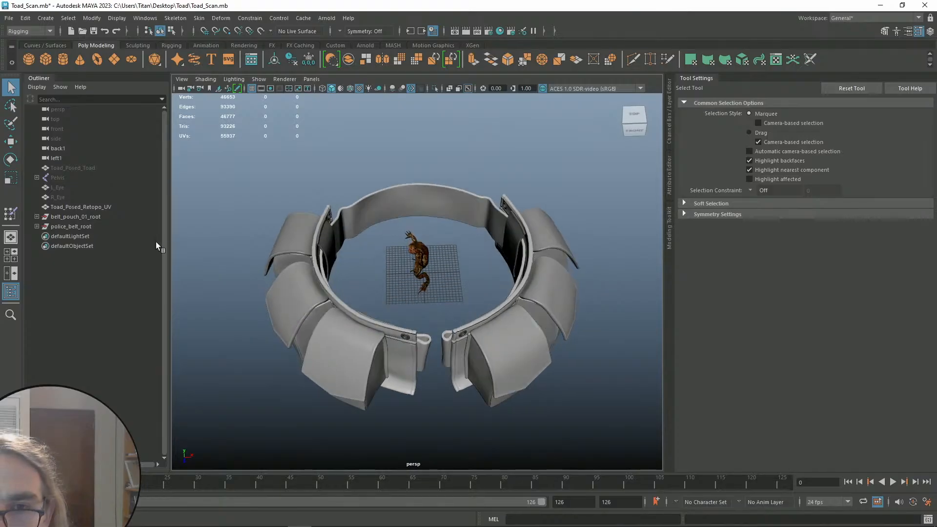
Try to move the belt_pouch_01_root group upward, then undo the move
left_click(69, 217)
key("w")
left_click_drag(424, 243, 426, 208)
key("ctrl+z")
Expand police_belt_root and show its belt_mesh and strap meshes again, then inspect the small belt around the toad
left_click(80, 227)
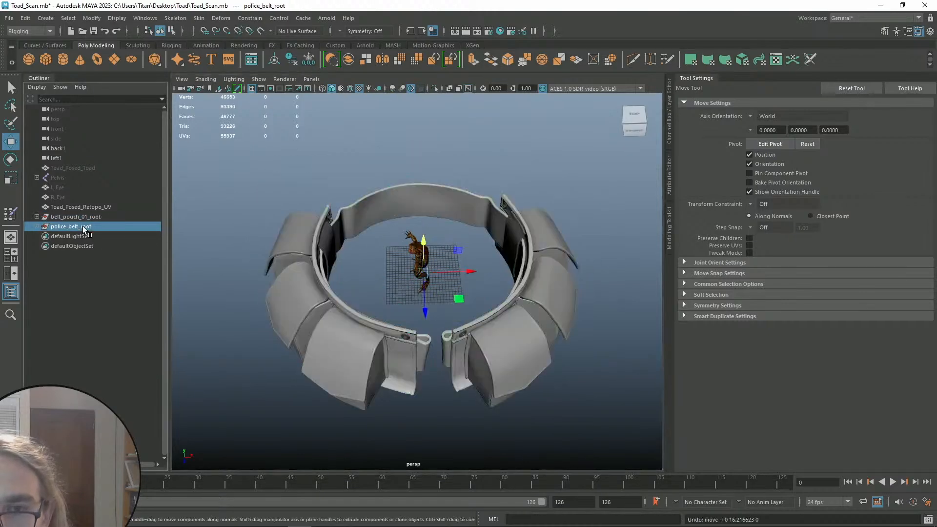
left_click(37, 227)
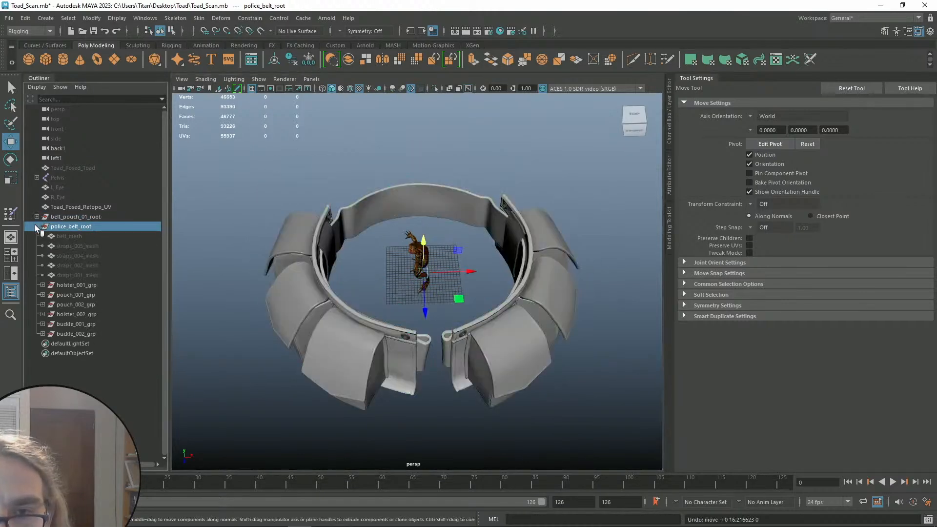
left_click_drag(85, 238, 84, 274)
key("h")
left_click(549, 227)
scroll(454, 273, "up", 5)
scroll(454, 273, "down", 2)
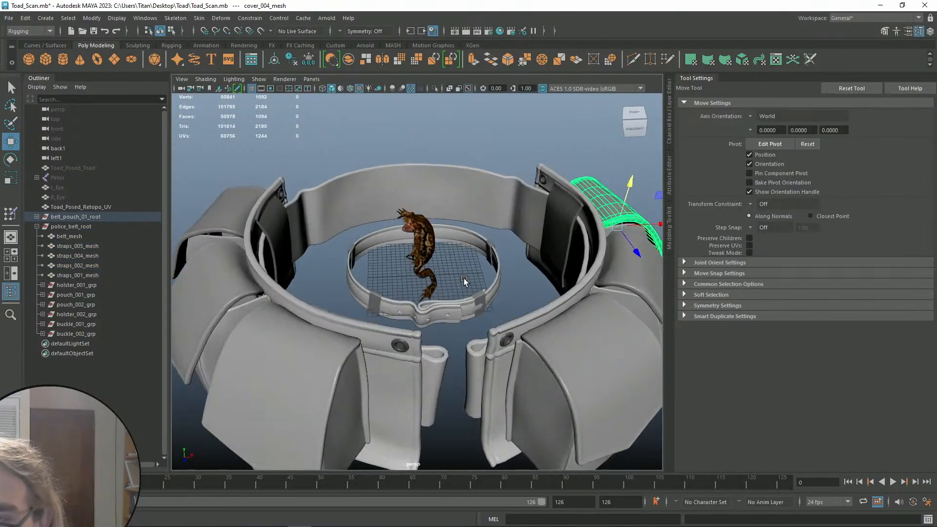
scroll(464, 278, "up", 3)
left_click_drag(427, 283, 424, 330, "alt")
left_click_drag(426, 353, 476, 277, "alt")
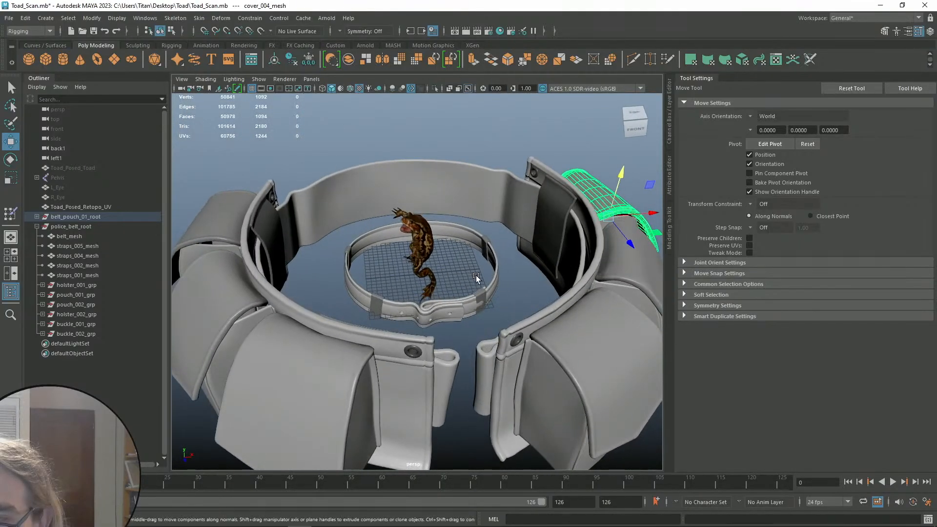
Delete both imported groups, police_belt_root and belt_pouch_01_root
left_click(37, 226)
left_click(68, 226)
left_click(76, 216, "ctrl")
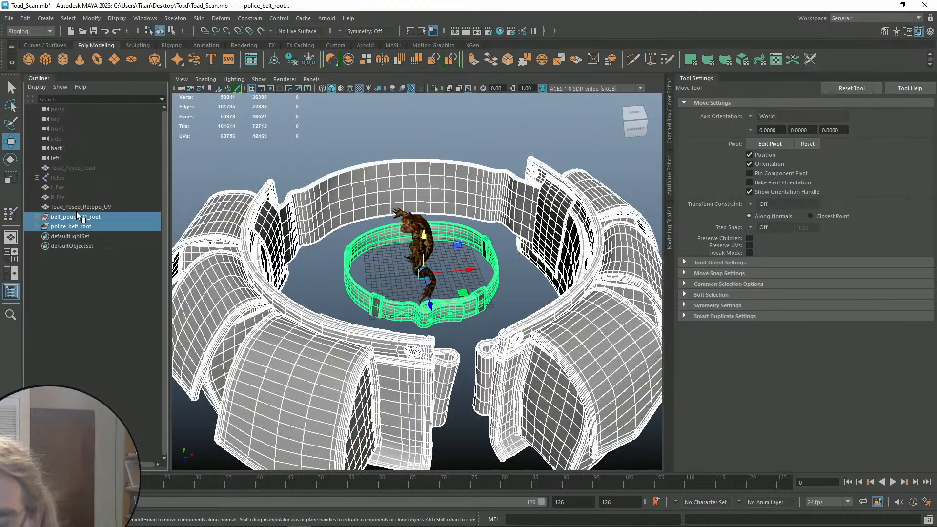
key("Delete")
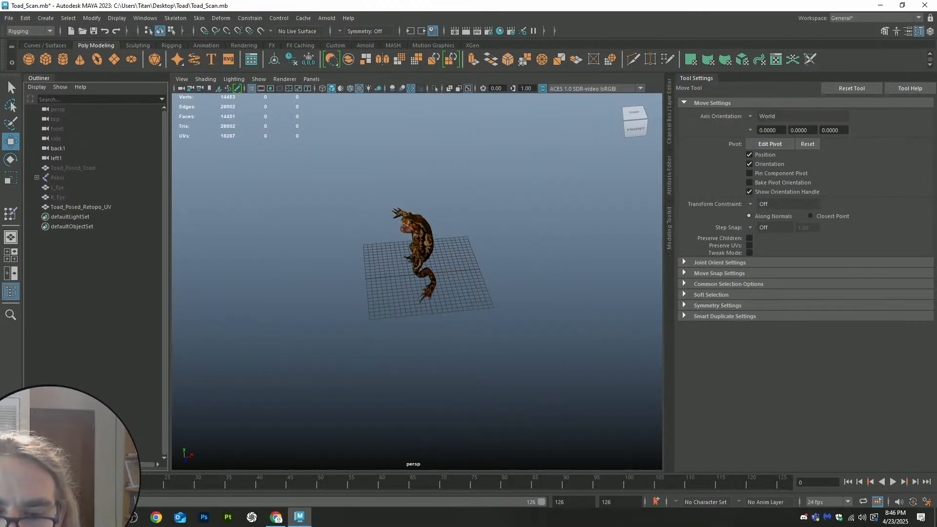
Import only belt_pouch_01.fbx from the Downloads folder into the toad scene
key("alt+Tab")
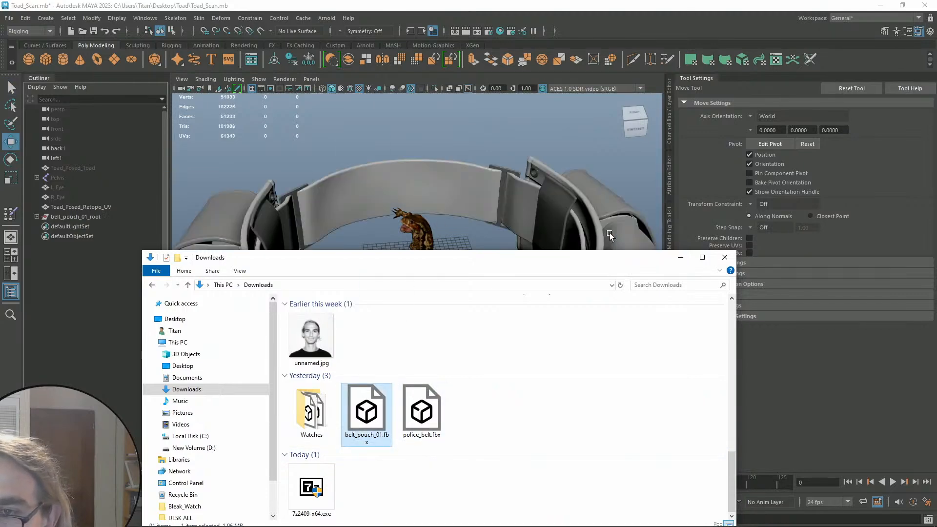
left_click(680, 258)
scroll(476, 250, "down", 3)
left_click_drag(476, 250, 461, 233, "alt")
scroll(440, 268, "up", 2)
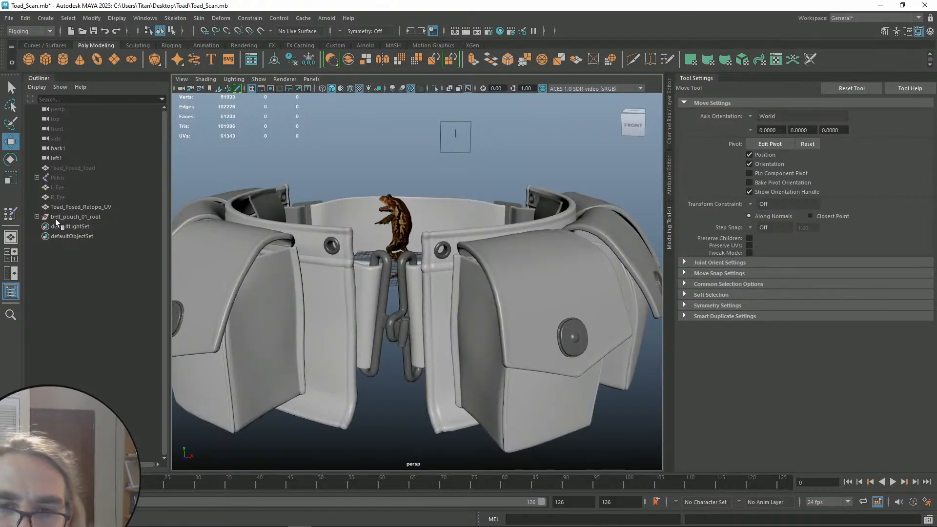
Rotate the belt_pouch_01_root group about the vertical axis so its opening faces the toad's front
left_click(62, 216)
left_click(442, 151)
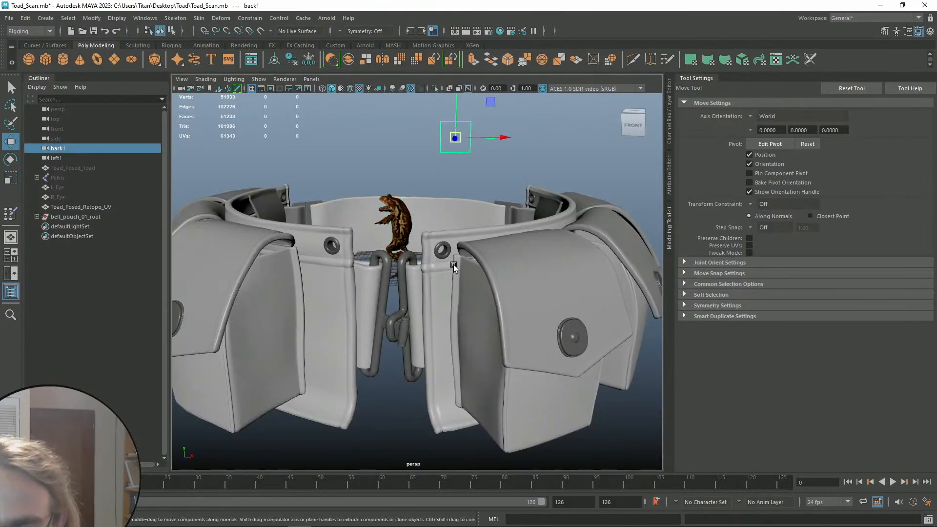
left_click(63, 216)
left_click_drag(454, 205, 364, 320, "alt")
key("e")
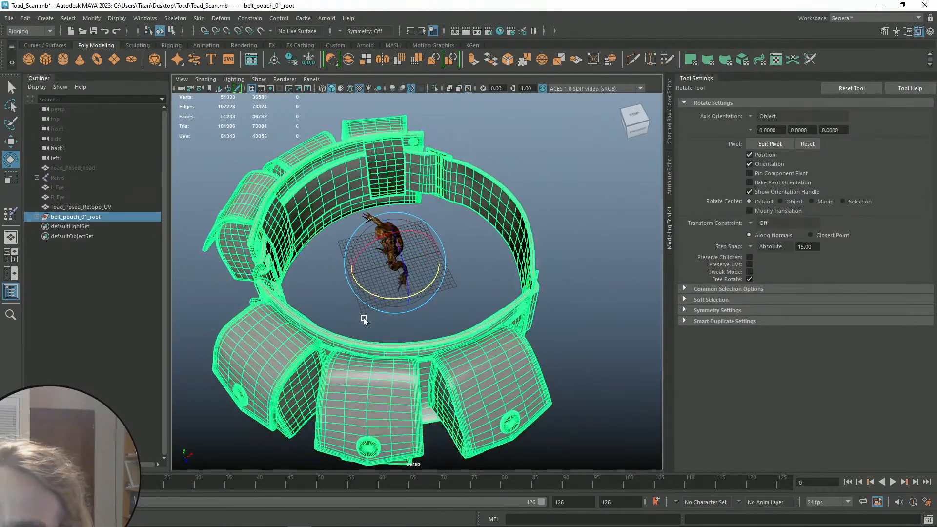
left_click_drag(410, 301, 406, 232, "alt")
Shrink the belt_pouch_01_root group and move it to the toad's waist
key("w")
right_click_drag(406, 274, 186, 293, "alt")
key("f")
left_click_drag(345, 329, 401, 285, "alt")
left_click(534, 262)
left_click_drag(534, 264, 493, 285, "alt")
left_click(480, 285)
left_click(84, 216)
key("w")
left_click_drag(443, 300, 449, 292, "alt")
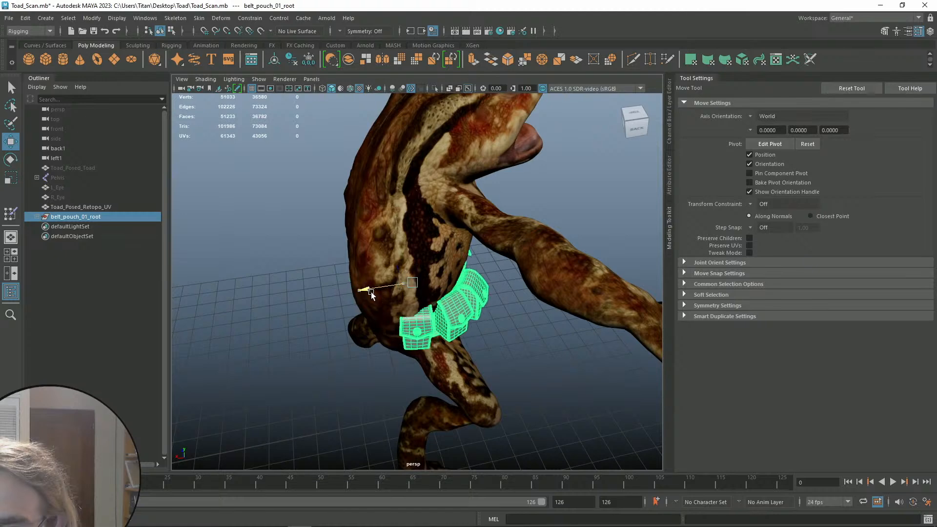
Scale up the pouch belt to suit the toad's torso and lower it slightly around the waist
left_click_drag(379, 306, 382, 281, "alt")
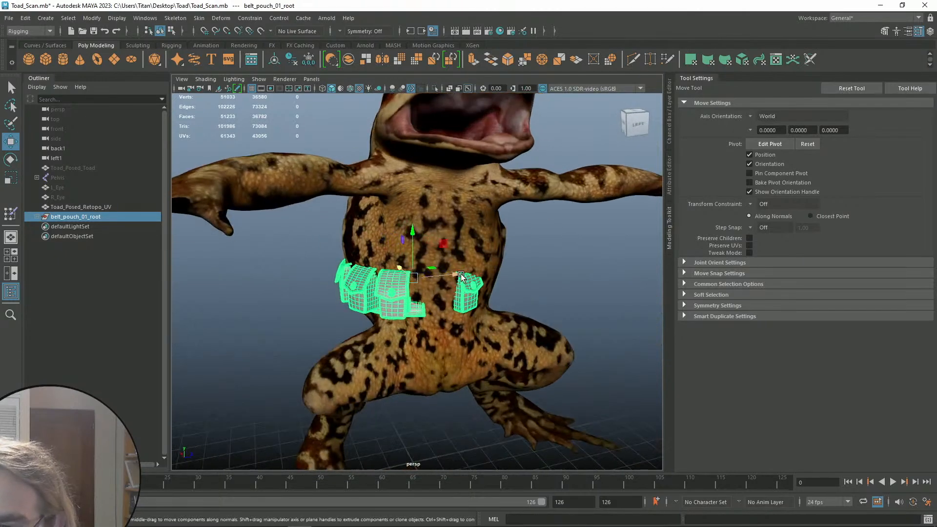
key("r")
left_click_drag(476, 285, 461, 275, "alt")
key("w")
mouse_move(426, 236)
left_mouse_down()
mouse_move(423, 262)
mouse_move(425, 250)
left_mouse_up()
key("q")
Adjust the pouch belt's scale and position from the toad's side so it wraps around the waist
left_click_drag(598, 322, 425, 309, "alt")
key("r")
key("w")
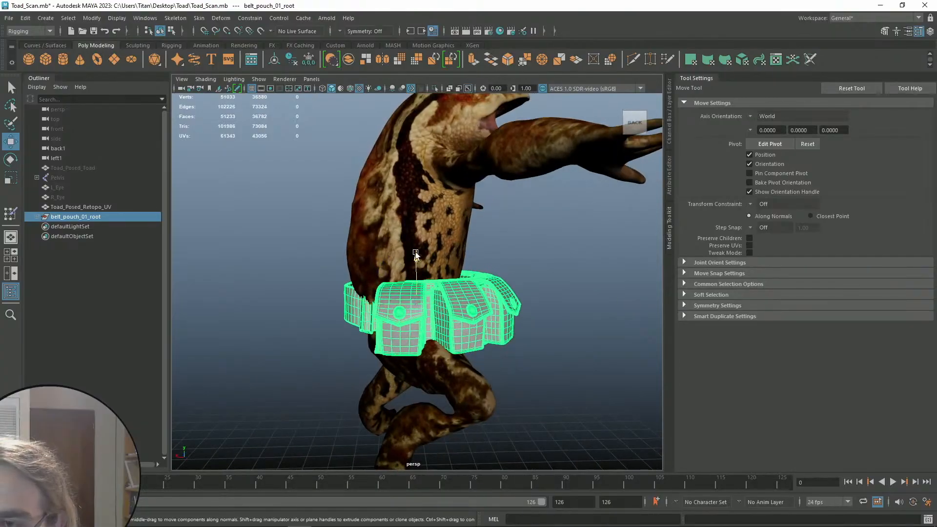
left_click_drag(395, 273, 477, 307, "alt")
key("r")
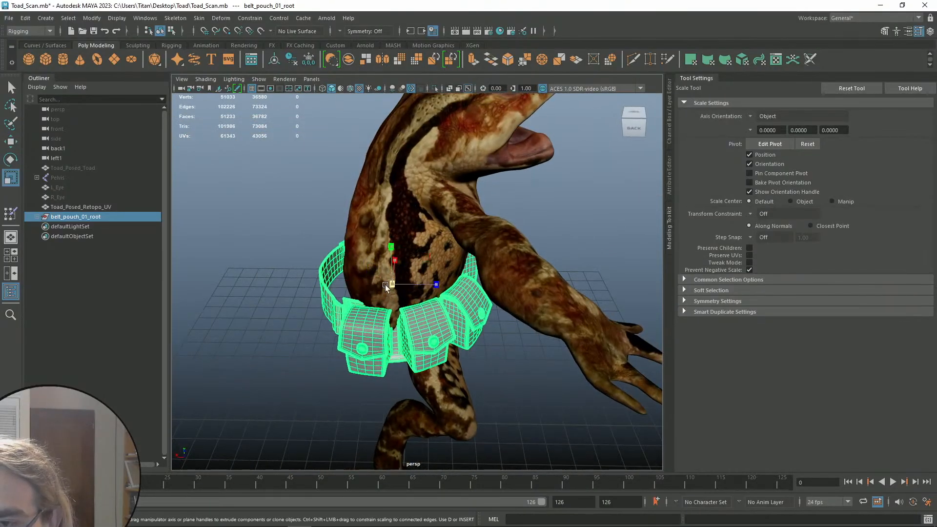
Reposition the pouch belt and rotate it about the vertical axis so its plain band crosses the toad's belly
key("w")
left_click_drag(393, 289, 414, 304, "alt")
key("e")
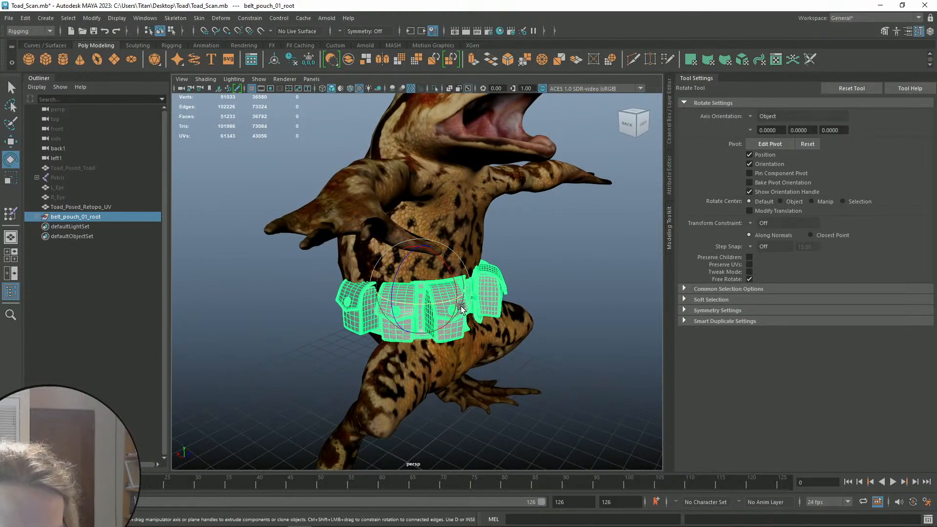
left_click_drag(424, 306, 582, 305)
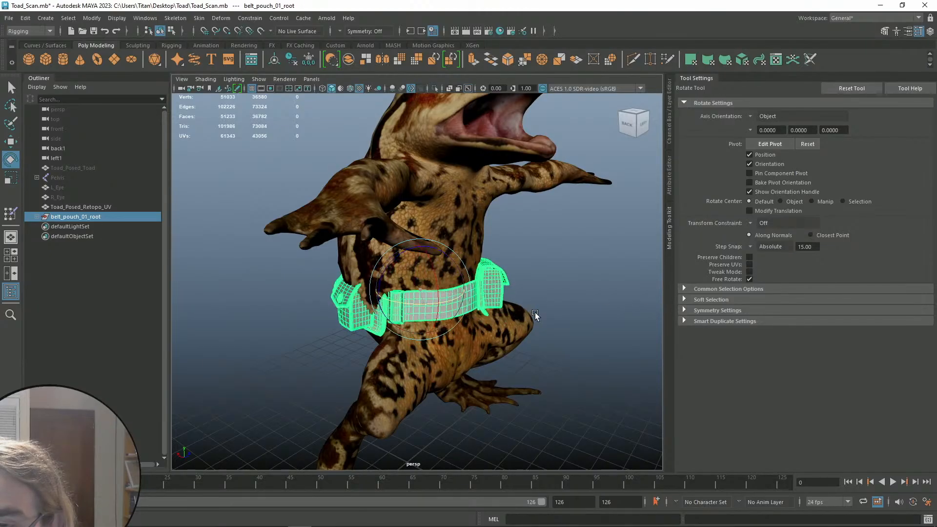
Refine the pouch belt's scale and placement from the back and side views so it fits closely around the toad's torso
left_click_drag(541, 312, 517, 299, "alt")
key("r")
key("e")
key("w")
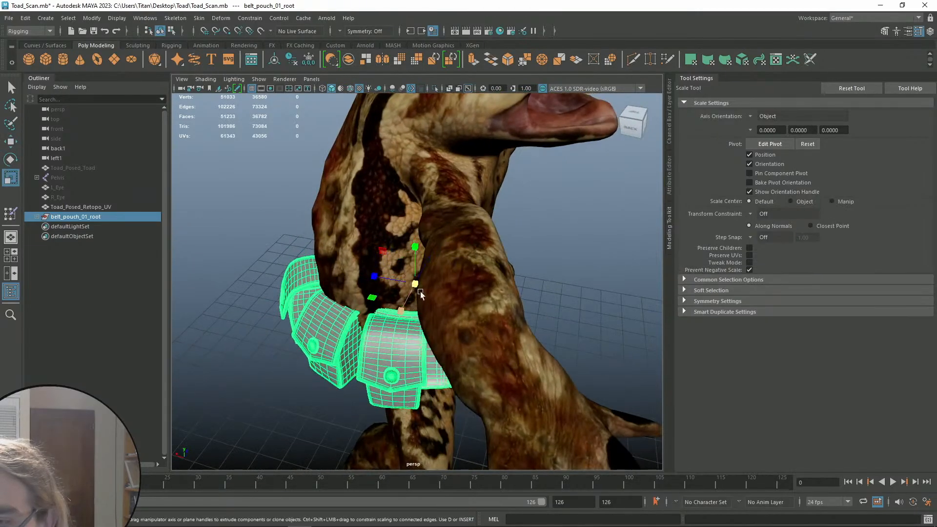
key("w")
left_click_drag(394, 293, 362, 293, "alt")
scroll(437, 282, "up", 6)
scroll(441, 279, "down", 6)
key("r")
left_click_drag(457, 259, 624, 247)
mouse_move(383, 223)
left_mouse_down()
mouse_move(382, 238)
mouse_move(376, 205)
mouse_move(376, 236)
mouse_move(385, 185)
mouse_move(382, 225)
left_mouse_up()
left_click_drag(383, 226, 391, 244, "alt")
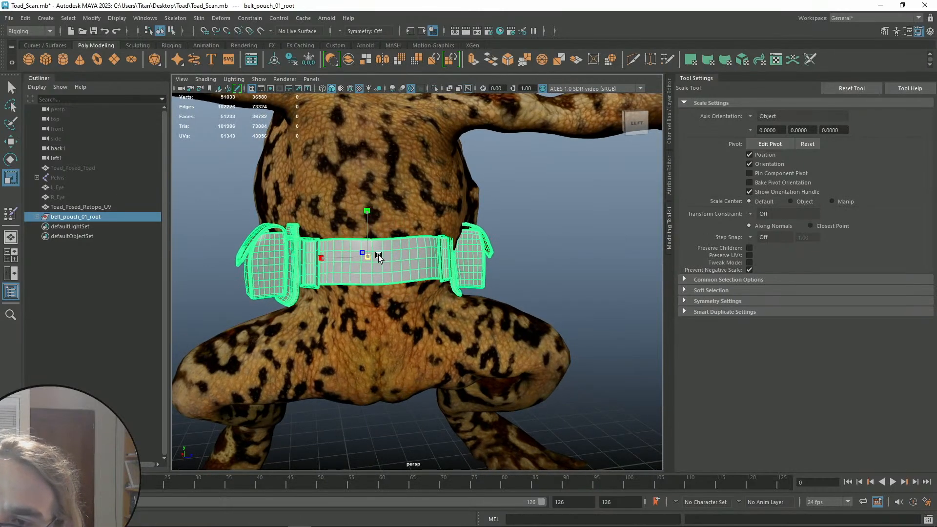
Square the pouch belt to the toad's front and fine-tune its size and position so the pouches sit evenly on both hips
left_click_drag(368, 218, 502, 274)
key("e")
key("w")
mouse_move(418, 273)
left_mouse_down("alt")
mouse_move(371, 222)
mouse_move(415, 257)
left_mouse_up("alt")
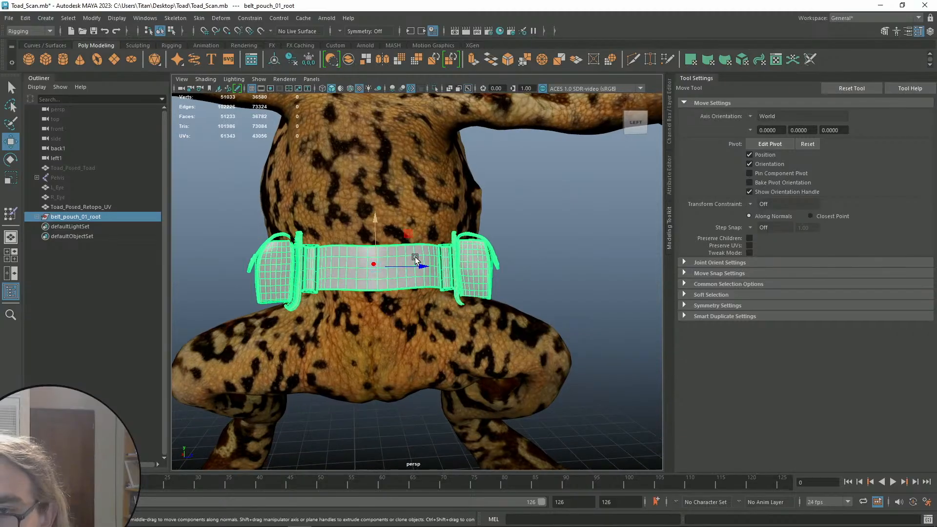
scroll(415, 257, "down", 5)
left_click_drag(513, 273, 459, 278, "alt")
key("r")
scroll(391, 280, "up", 4)
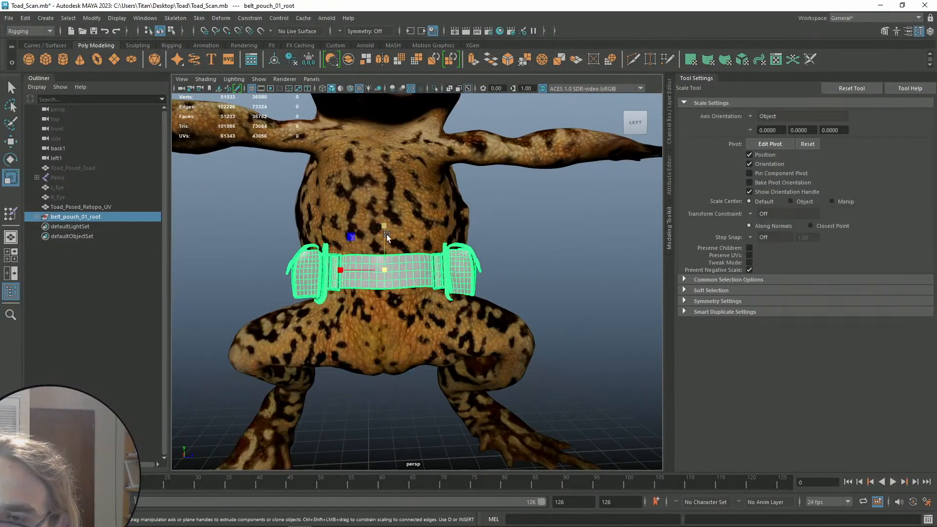
key("w")
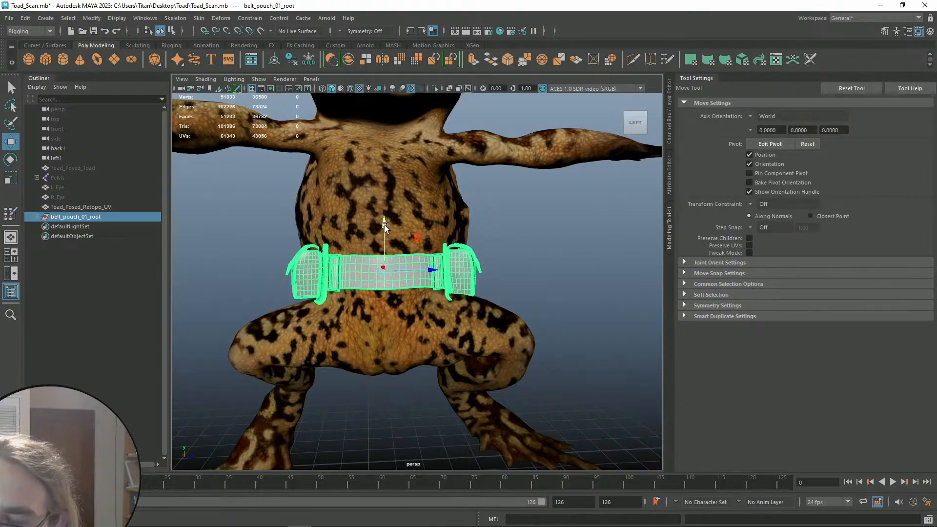
key("r")
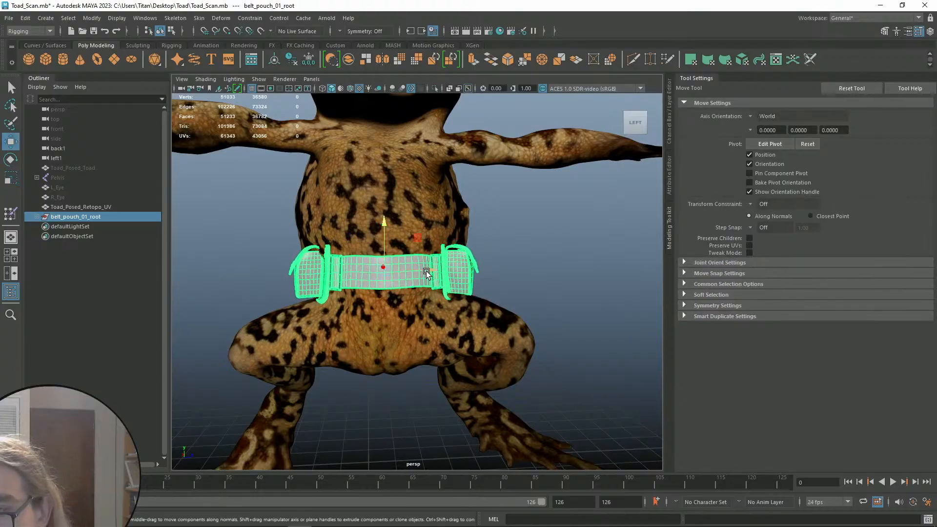
key("q")
Inspect the pouch belt's fit around the toad's waist from the side, front and close up at the pouches
left_click_drag(502, 289, 509, 316, "alt")
scroll(508, 282, "down", 5)
scroll(523, 272, "up", 5)
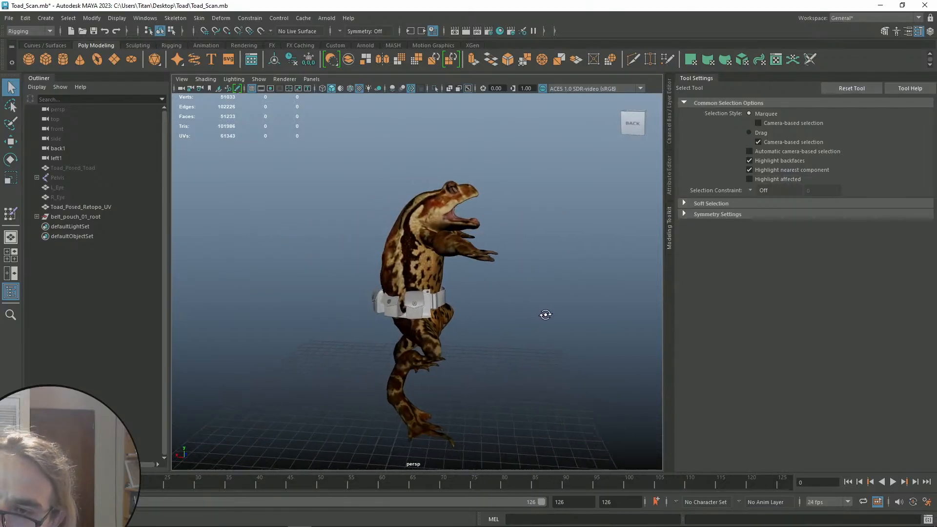
left_click_drag(389, 276, 378, 202, "alt")
scroll(436, 265, "up", 5)
left_click_drag(435, 250, 288, 139, "alt")
left_click_drag(437, 253, 444, 261, "alt")
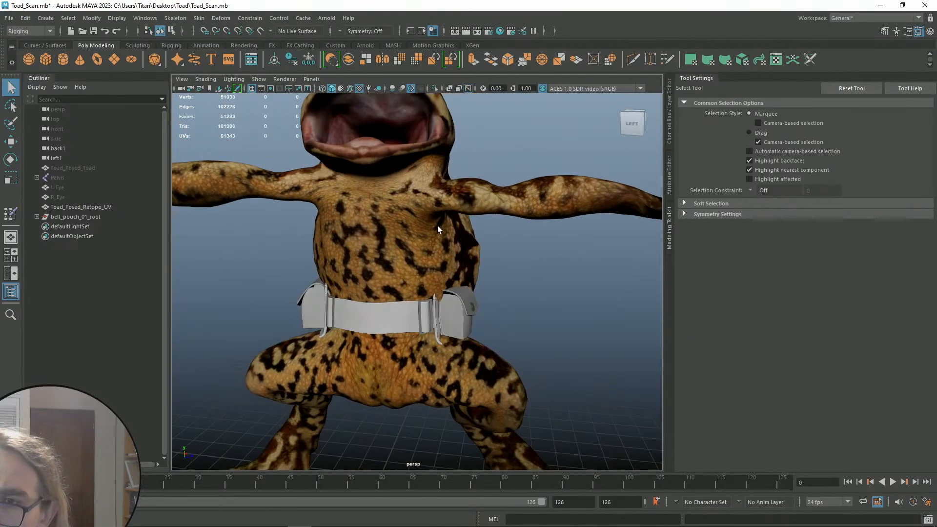
left_click_drag(450, 188, 708, 315, "alt")
scroll(500, 295, "up", 5)
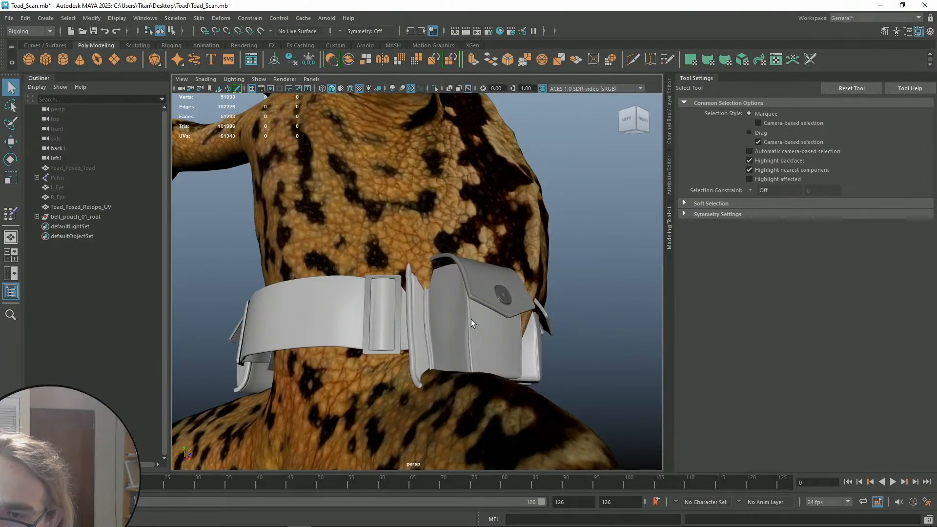
Try rotating the strap mesh main_001_mesh beside the front side pouch of the belt
left_click(425, 319)
left_click_drag(425, 316, 460, 289, "alt")
left_click(426, 320)
left_click_drag(426, 315, 456, 281, "alt")
key("w")
key("e")
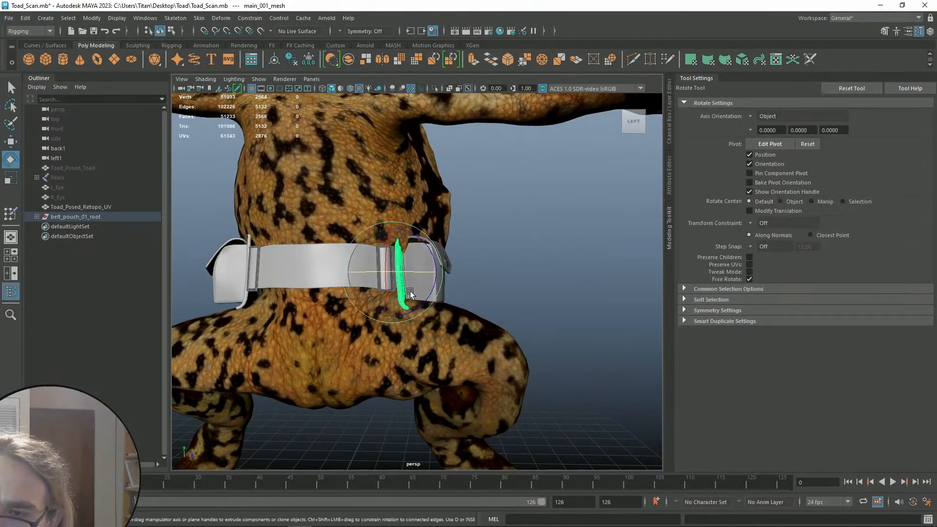
left_click_drag(435, 297, 180, 280, "alt")
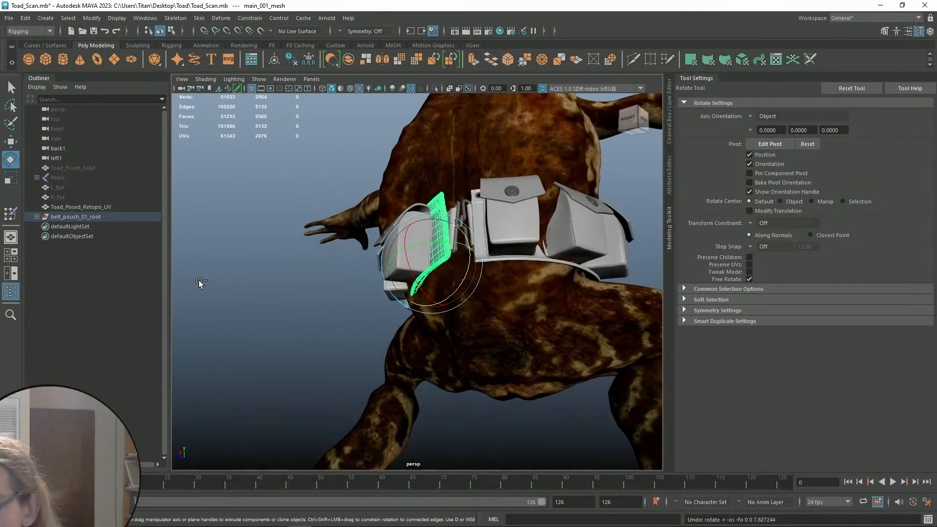
Check the pouch belt's straps and rings from the toad's back and front, leaving nothing selected
key("q")
left_click(316, 287)
left_click_drag(315, 287, 497, 268, "alt")
left_click(501, 251)
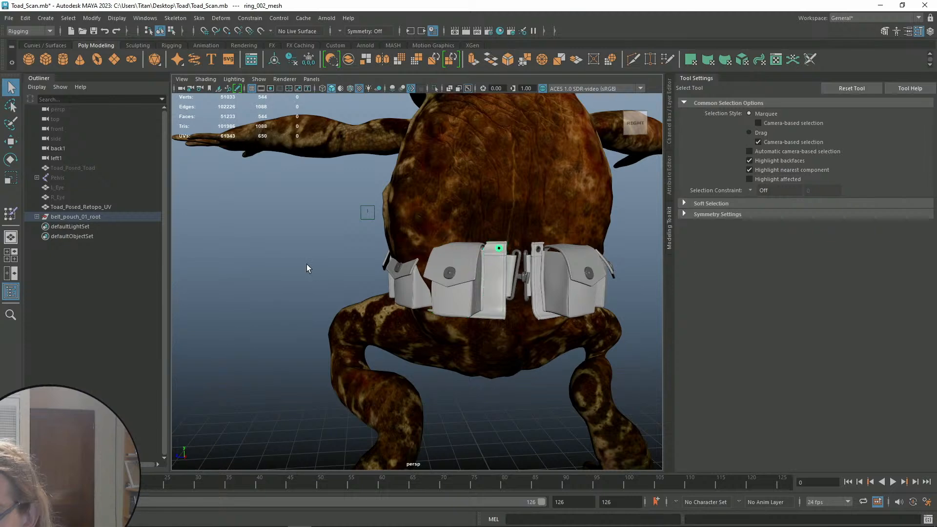
left_click_drag(391, 275, 466, 292, "alt")
left_click_drag(531, 309, 528, 303, "alt")
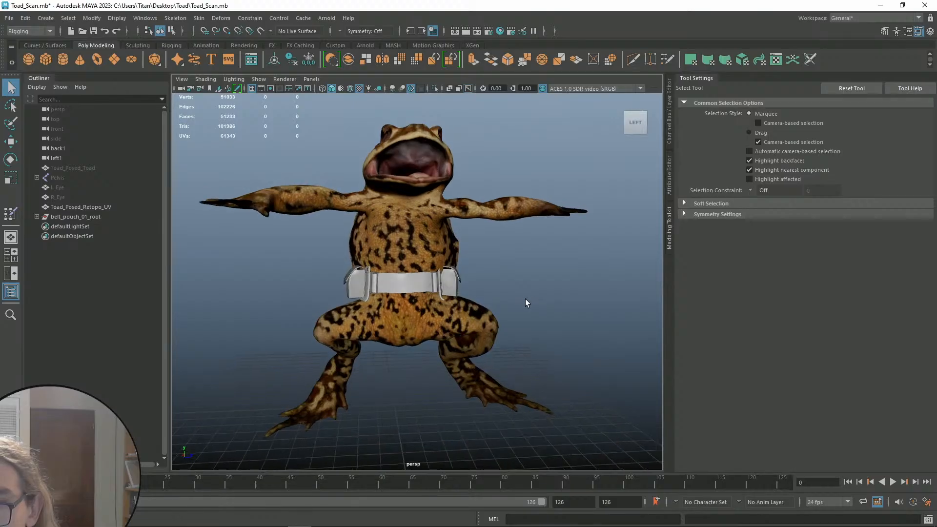
Import police_belt.fbx from the Downloads folder into the Maya scene
key("super+Down")
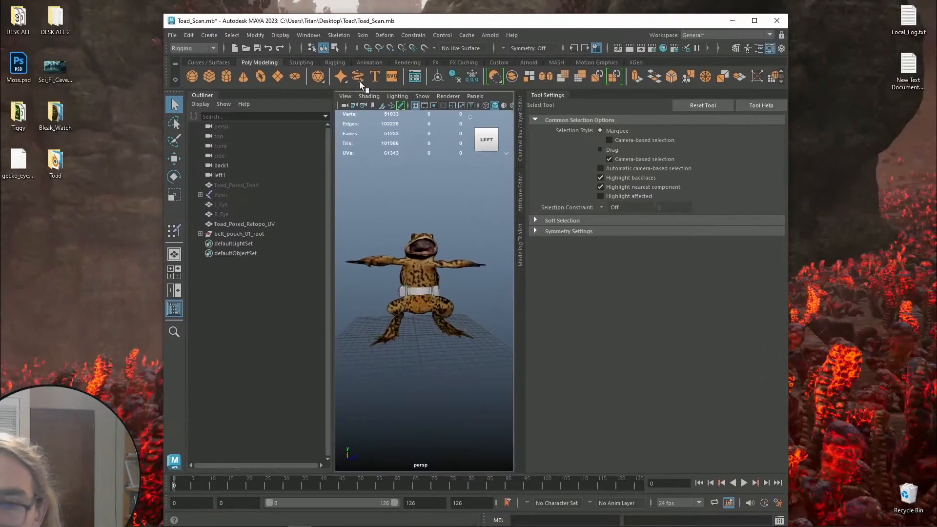
left_click(83, 518)
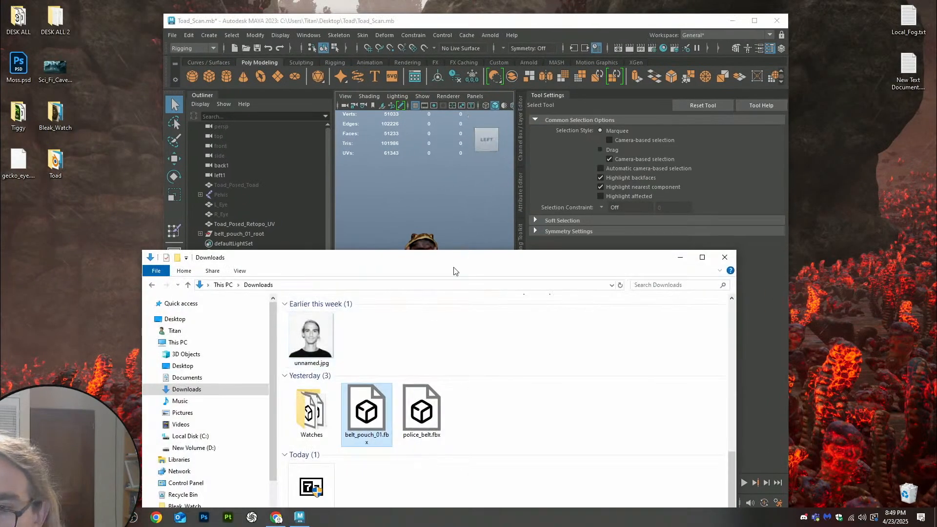
left_click(422, 410)
left_click_drag(483, 260, 487, 364)
left_click_drag(428, 510, 491, 318)
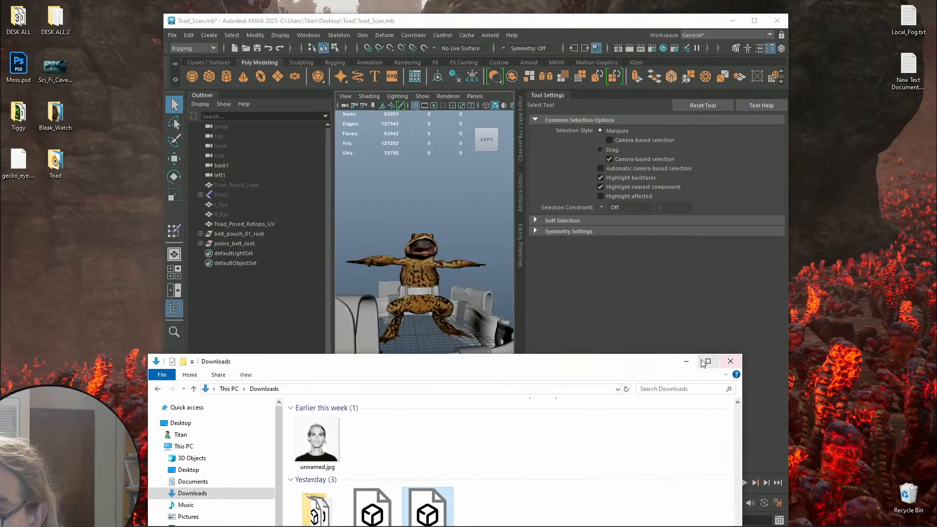
left_click(686, 362)
left_click(758, 21)
Rotate police_belt_root with step snapping, shrink it to the toad's torso size and raise it above the pouch belt
left_click_drag(429, 285, 440, 337, "alt")
left_click(95, 226)
left_click_drag(379, 313, 491, 321, "alt")
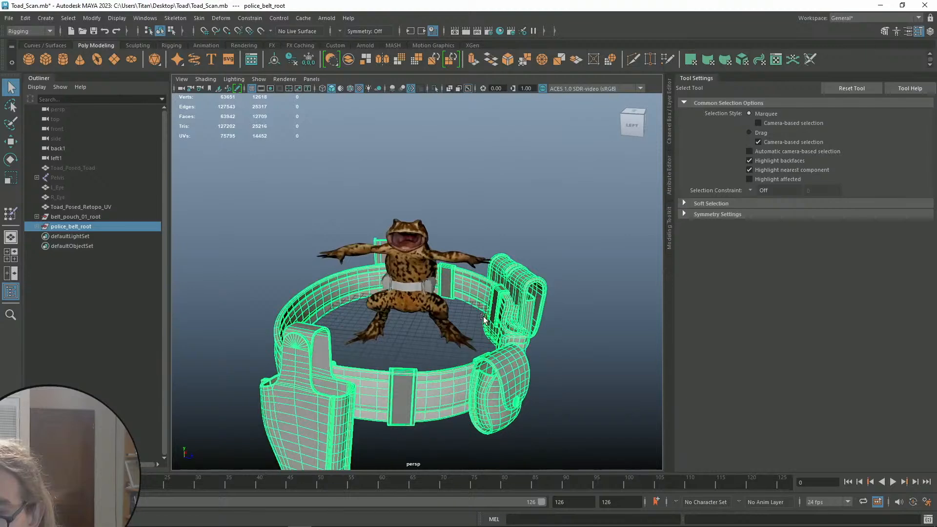
key("w")
key("e")
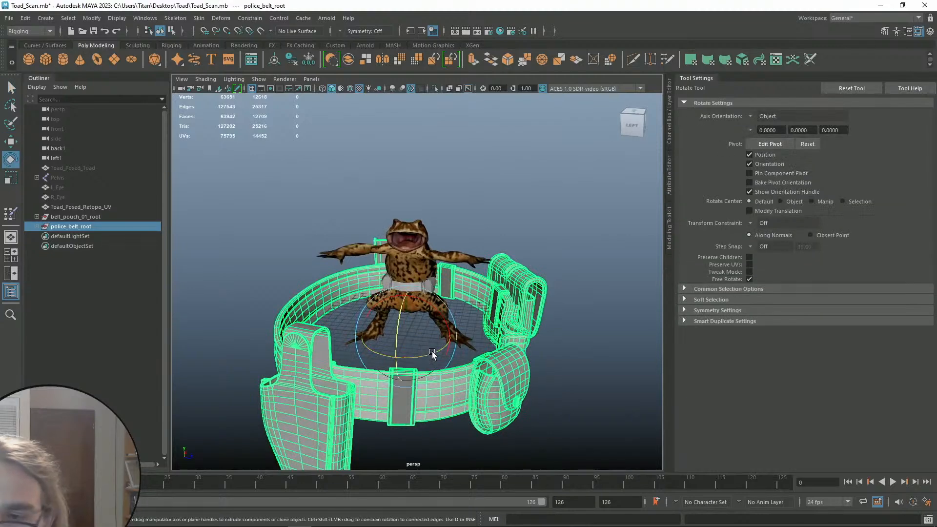
key("j")
left_click_drag(433, 354, 212, 287)
key("r")
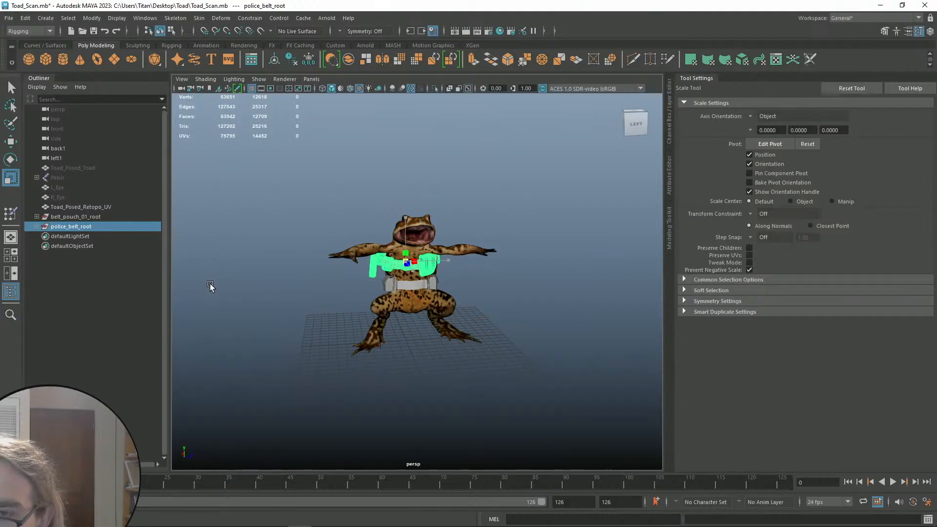
left_click_drag(310, 301, 503, 301, "alt")
scroll(427, 297, "up", 5)
left_click_drag(427, 297, 486, 296, "alt")
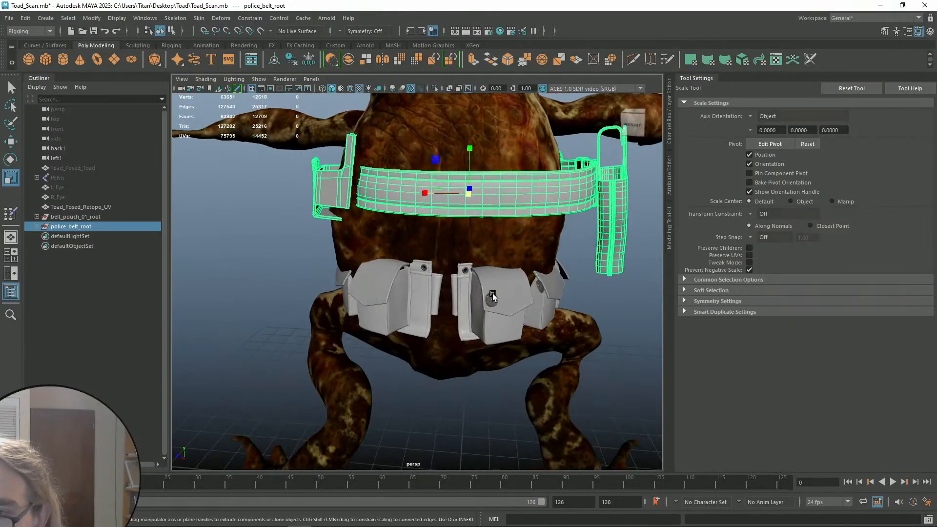
Undo the rotation, scaling and repositioning of the police belt
key("ctrl+z")
key("ctrl+z")
key("ctrl+z")
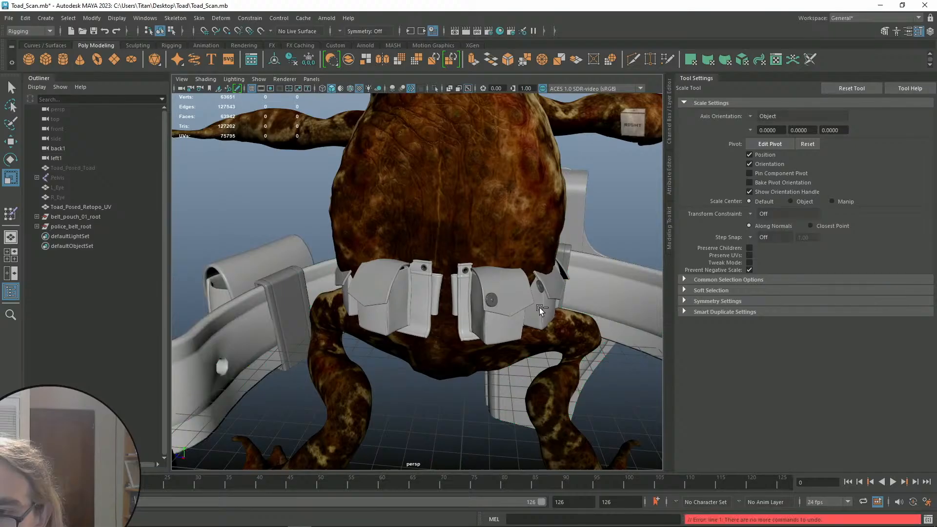
scroll(462, 283, "down", 6)
left_click_drag(527, 292, 459, 297, "alt")
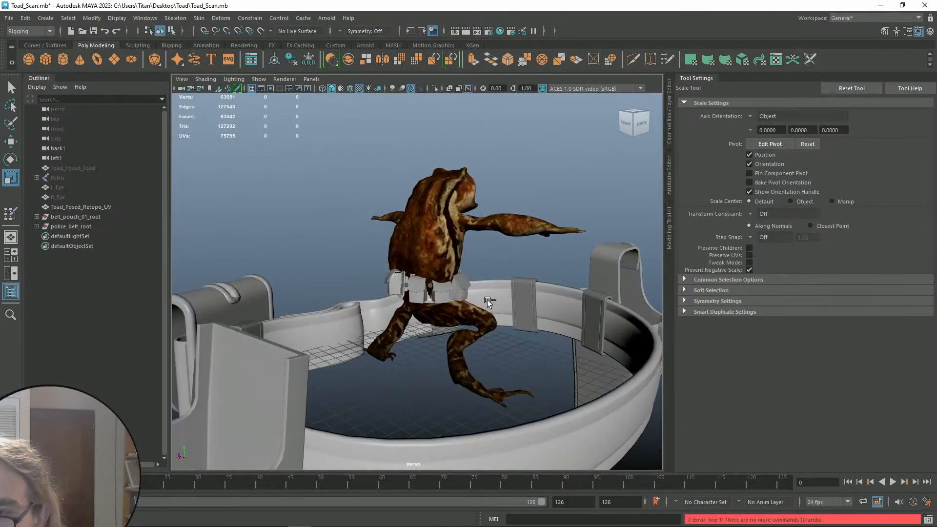
scroll(493, 303, "down", 5)
left_click_drag(511, 312, 425, 307, "alt")
Show the transform values of belt_pouch_01_root and capture them in a screen snip
left_click_drag(74, 226, 78, 216)
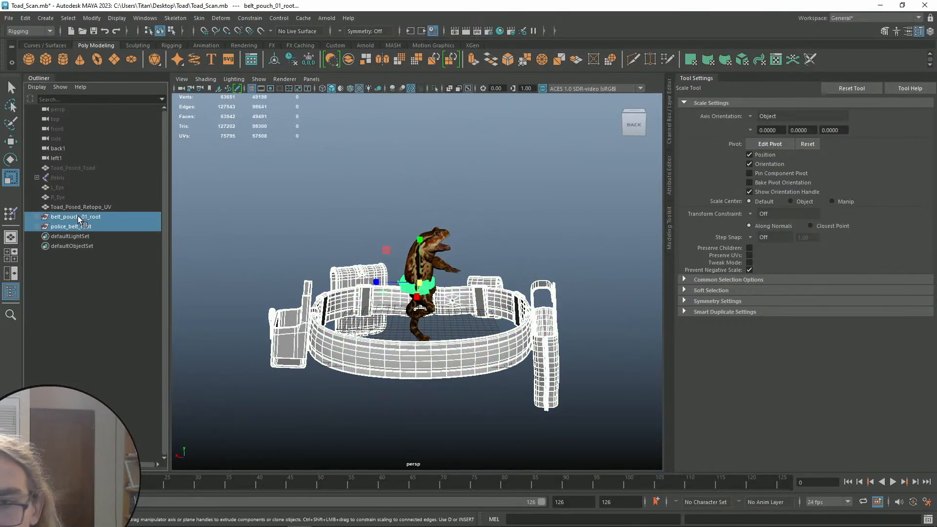
left_click(78, 216)
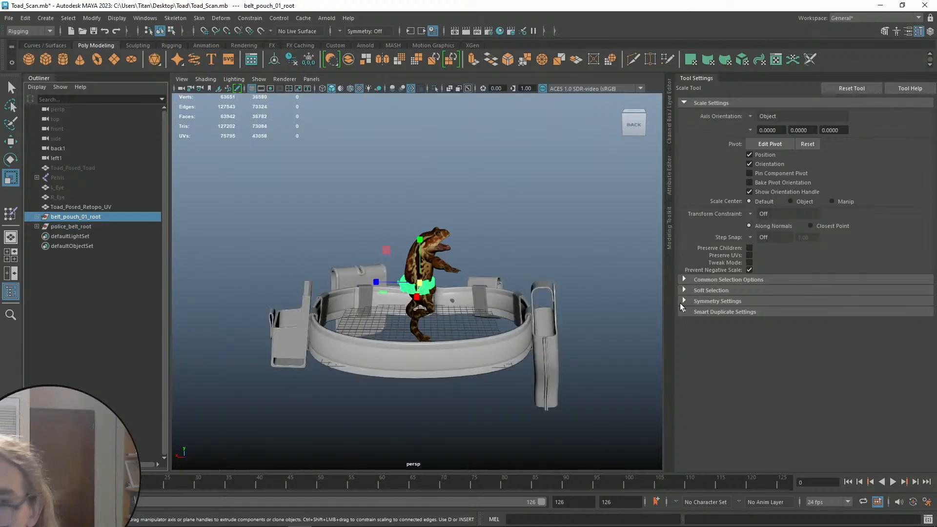
key("q")
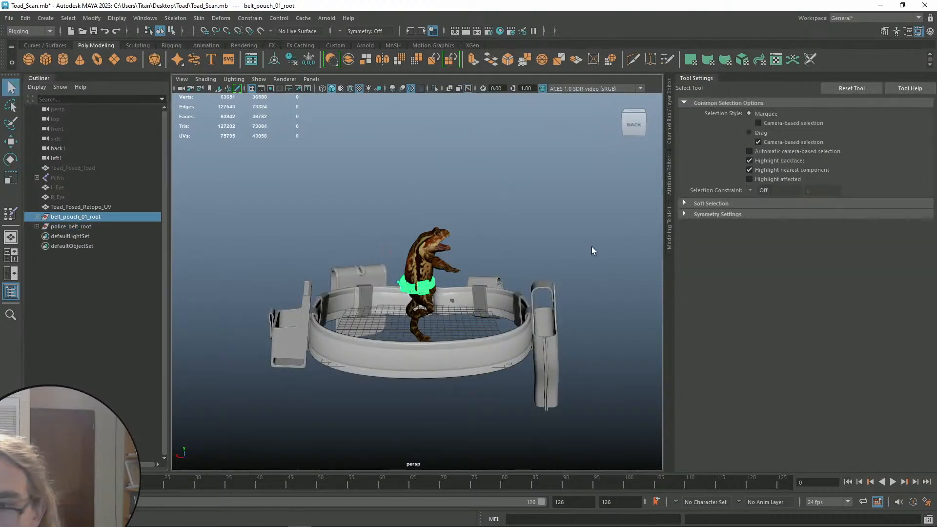
left_click(669, 119)
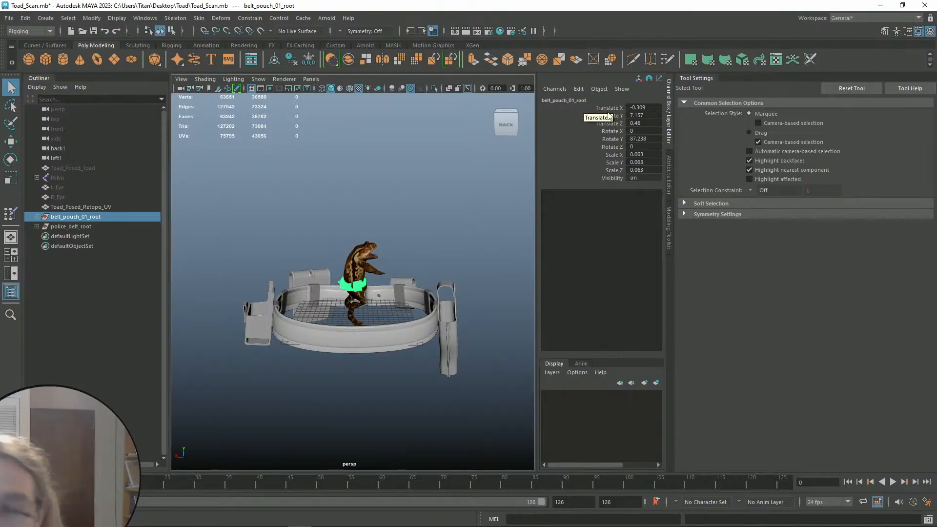
key("super+shift+s")
left_click_drag(540, 92, 671, 198)
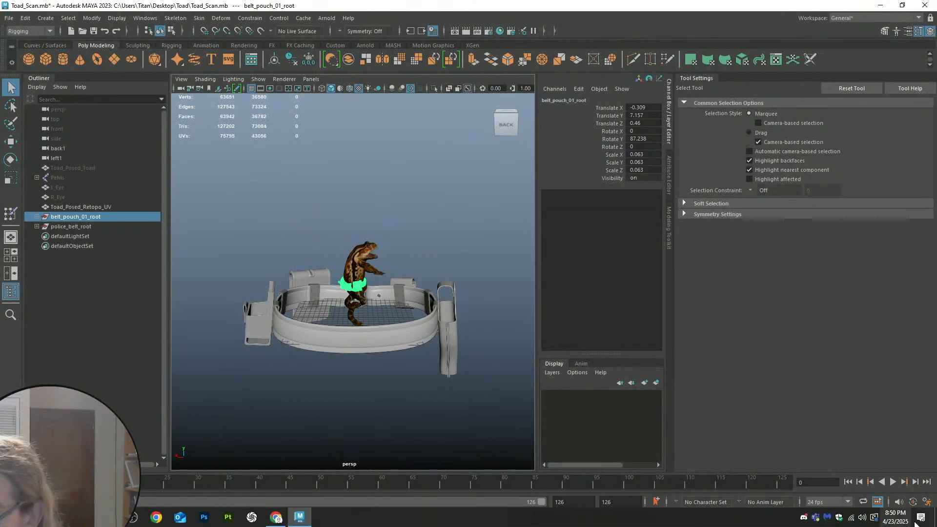
left_click(919, 521)
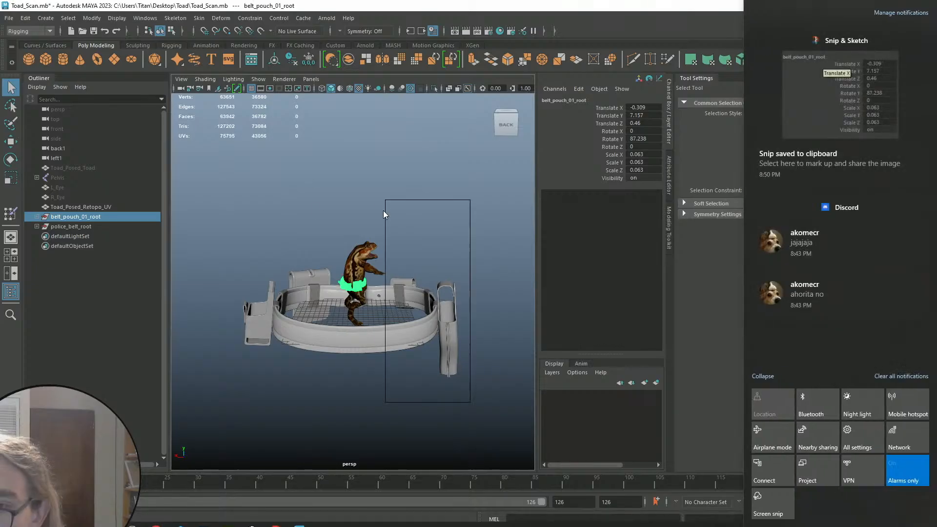
Delete both belt_pouch_01_root and police_belt_root from the scene
left_click(356, 215)
scroll(374, 270, "up", 3)
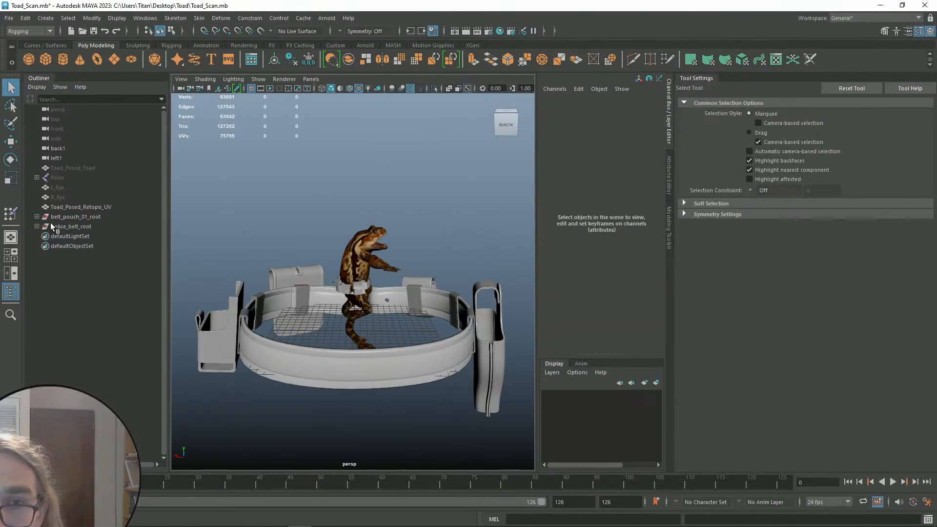
left_click_drag(50, 227, 62, 220)
key("Delete")
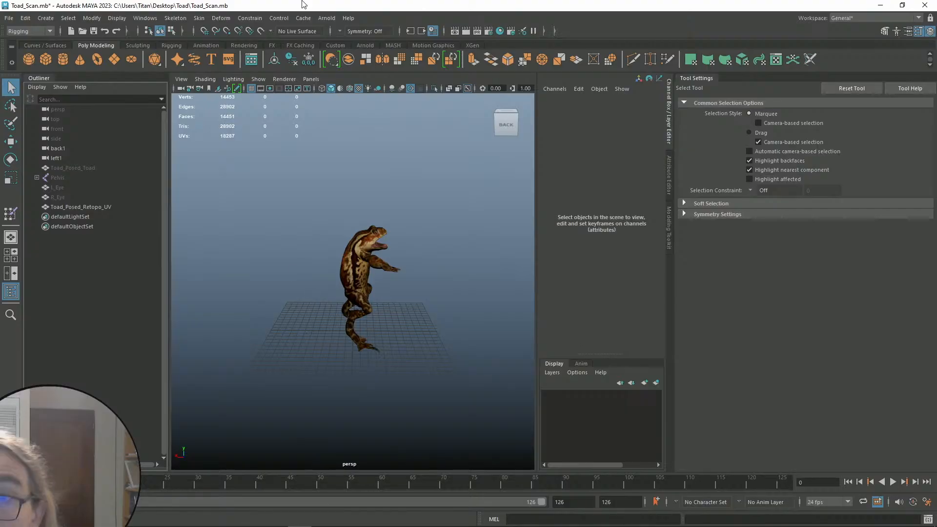
Import a fresh copy of belt_pouch_01.fbx from the Downloads folder into the Maya scene
double_click(303, 5)
left_click(405, 517)
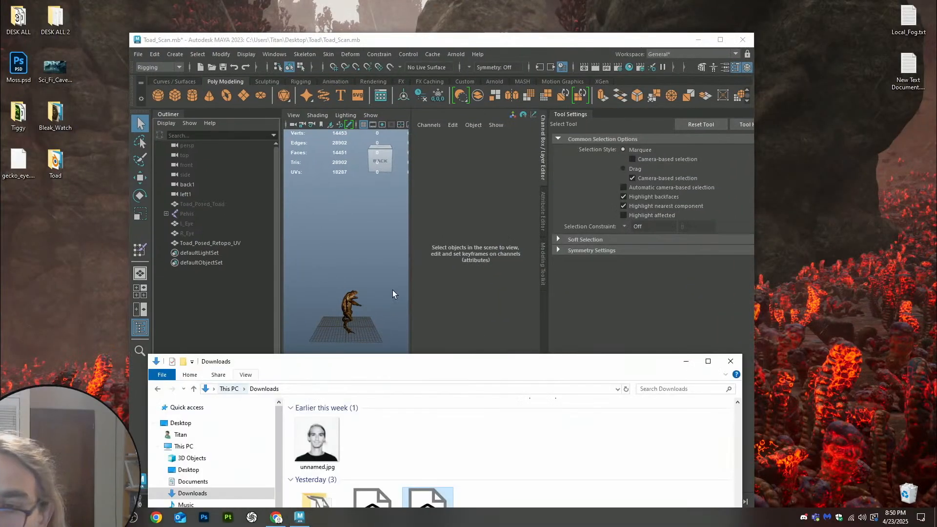
left_click_drag(406, 368, 454, 322)
left_click_drag(417, 467, 342, 239)
left_click(730, 314)
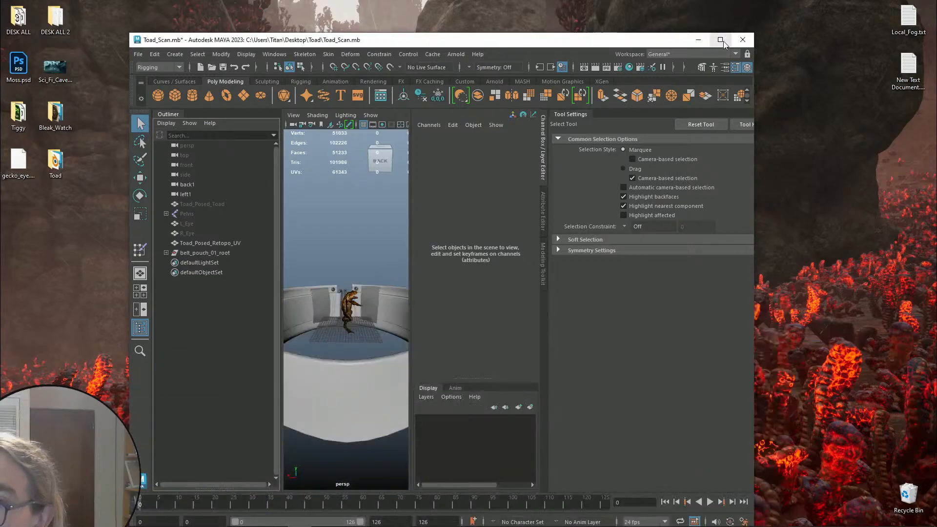
left_click(721, 39)
Select belt_pouch_01_root and arrange the screen snip of its transform values side by side with the Maya window
left_click(101, 216)
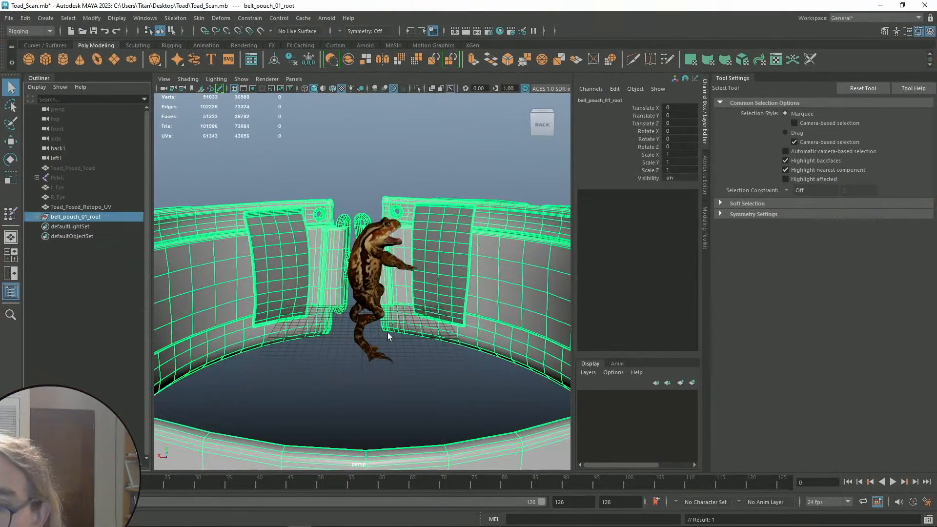
key("super")
key("super+a")
left_click(868, 149)
left_click_drag(488, 180, 186, 171)
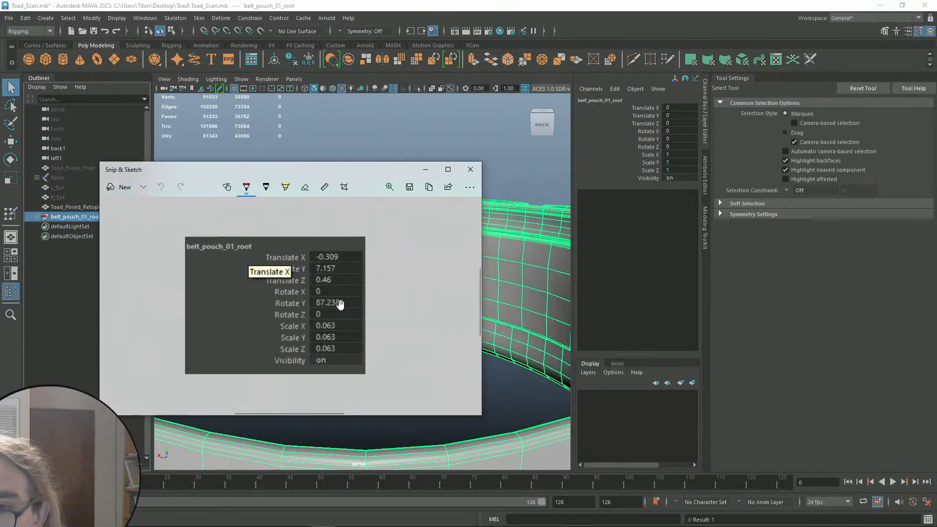
left_click(674, 108)
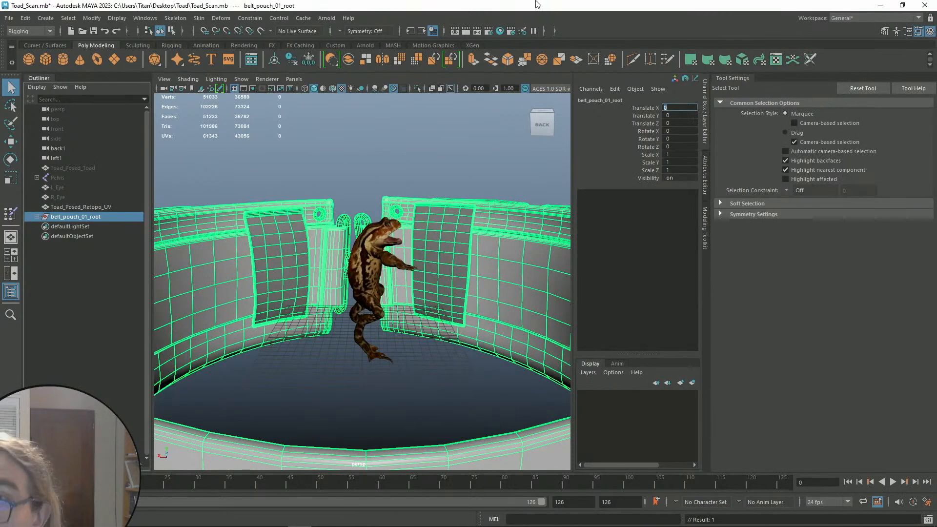
left_click_drag(537, 5, 936, 97)
left_click(277, 133)
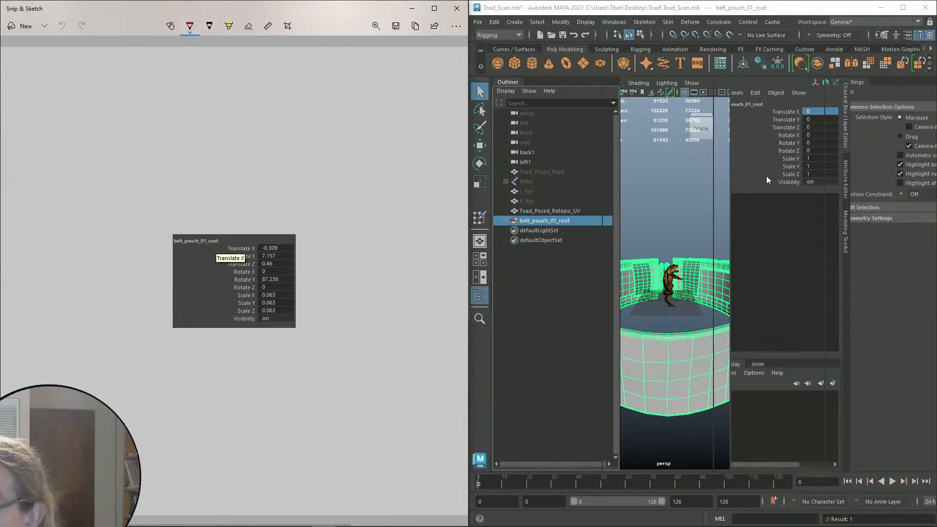
left_click_drag(467, 182, 346, 184)
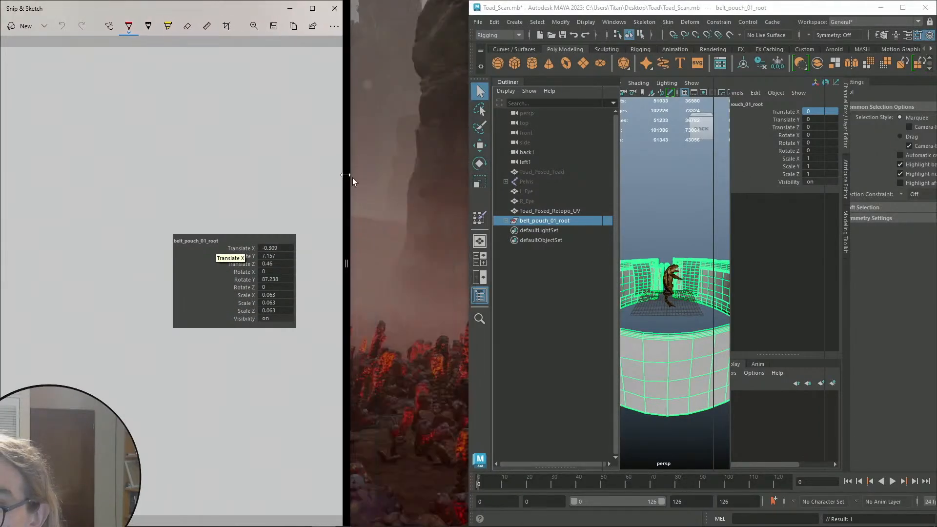
Set the translation of belt_pouch_01_root to X -0.309, Y 7.157 and Z 0.46
left_click(720, 110)
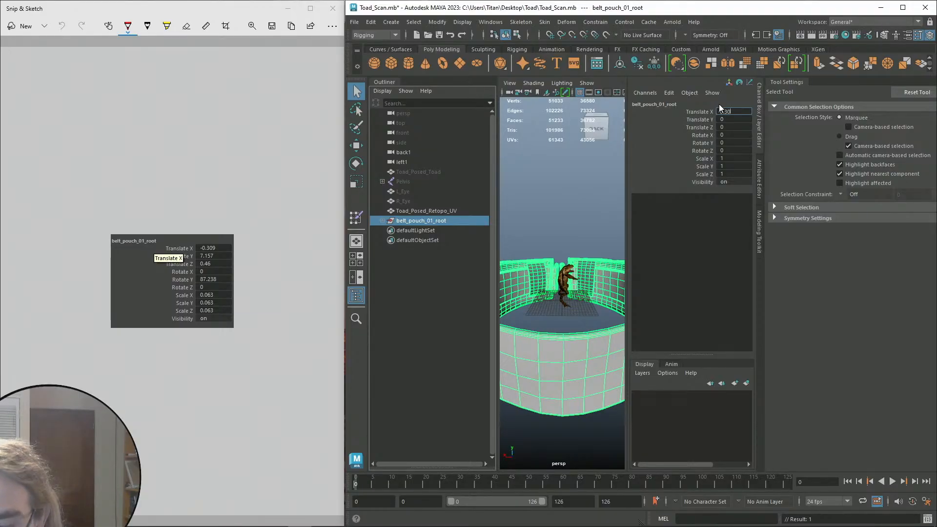
left_click(734, 119)
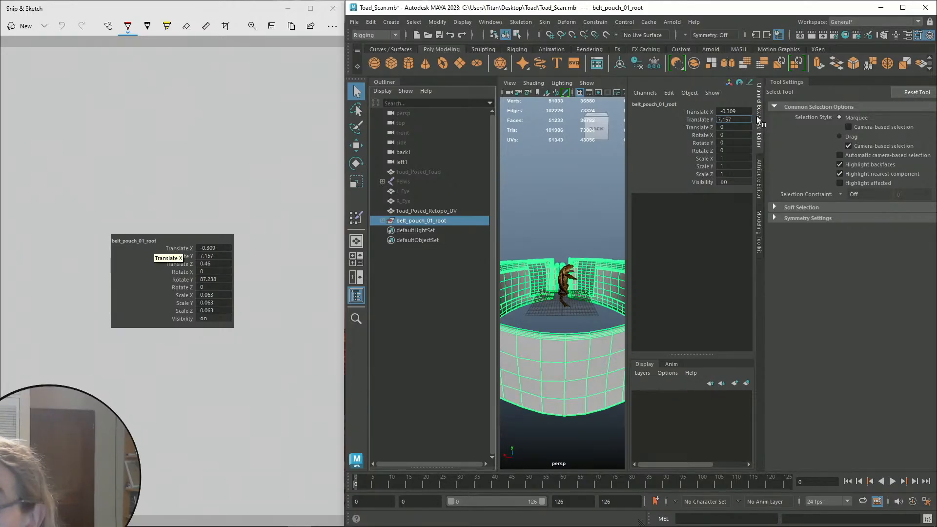
key("Return")
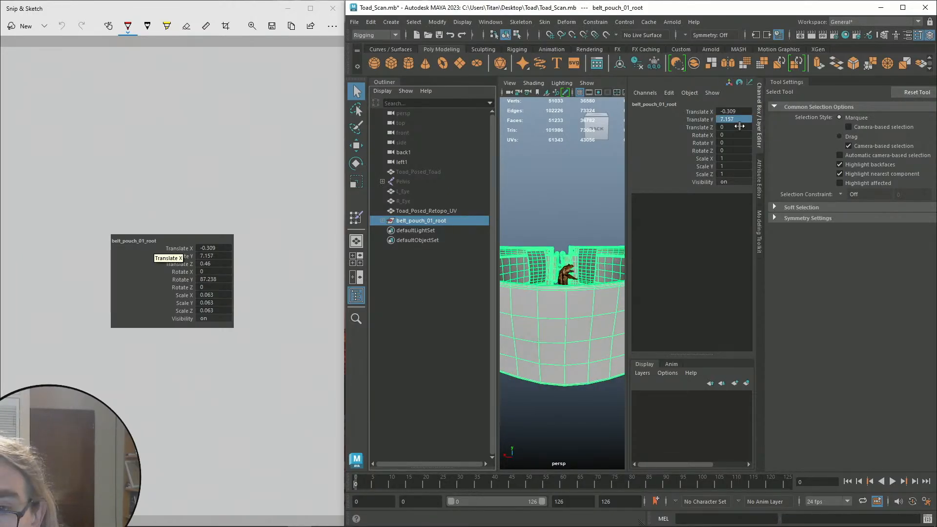
left_click(740, 127)
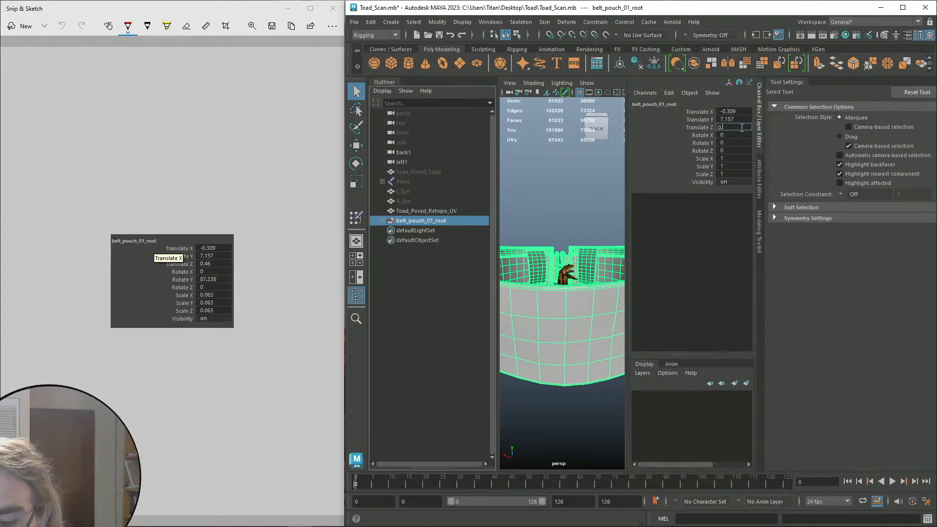
type(".46")
key("Return")
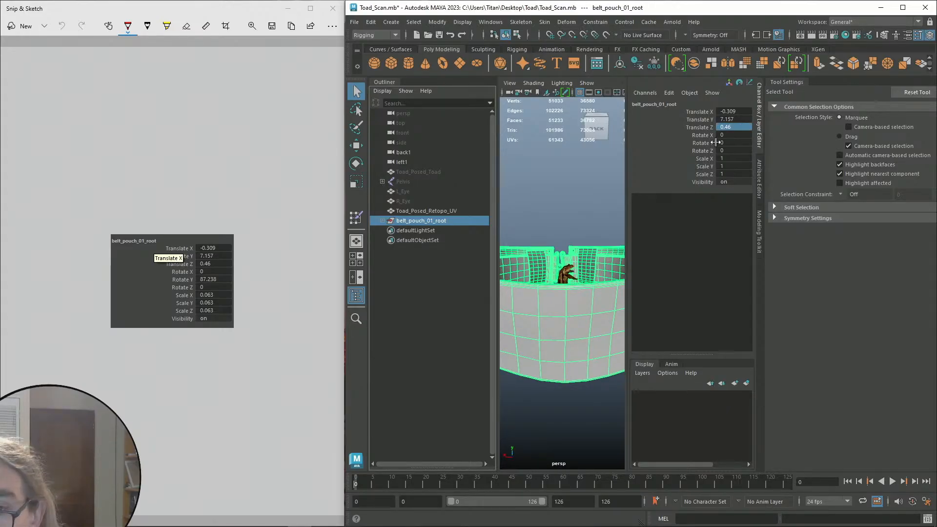
Set Rotate Y of belt_pouch_01_root to 87.238
left_click(730, 141)
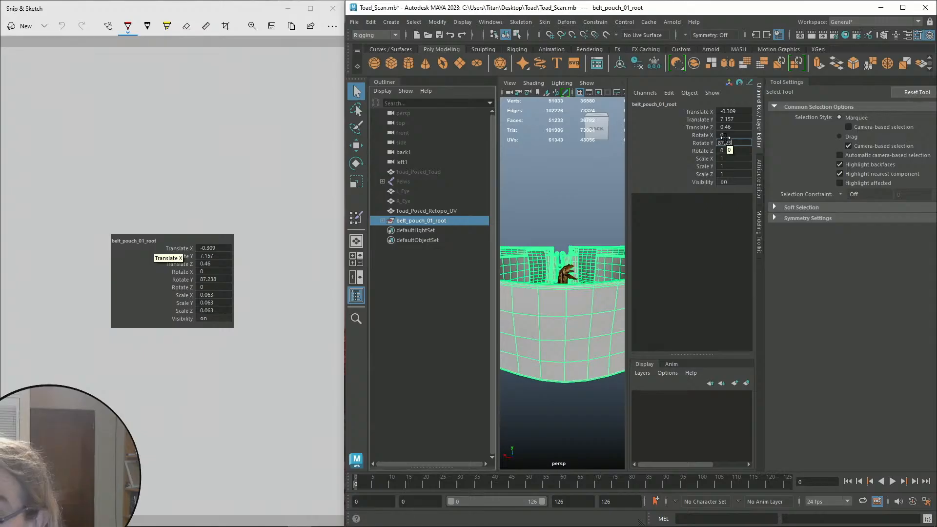
type("8")
key("Return")
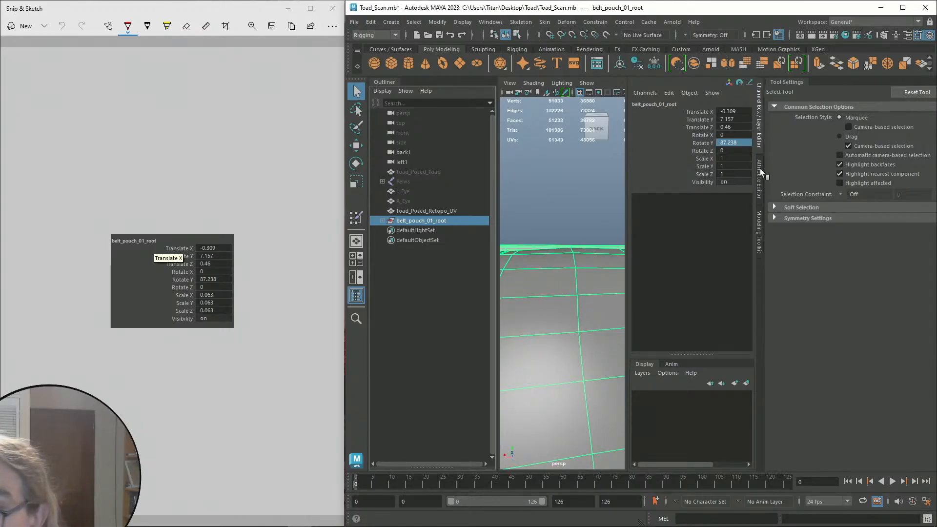
Set the X, Y and Z scale of belt_pouch_01_root to 0.063
double_click(733, 158)
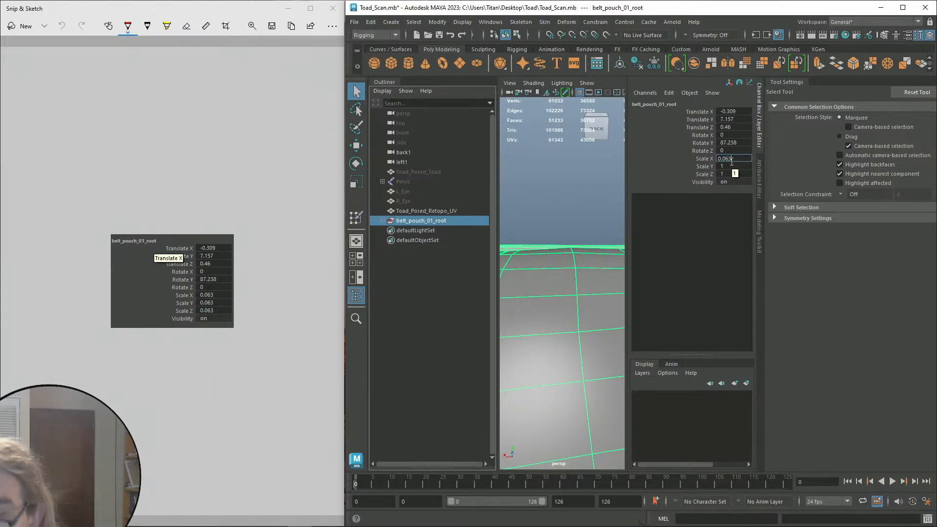
key("Return")
double_click(739, 158)
key("ctrl+c")
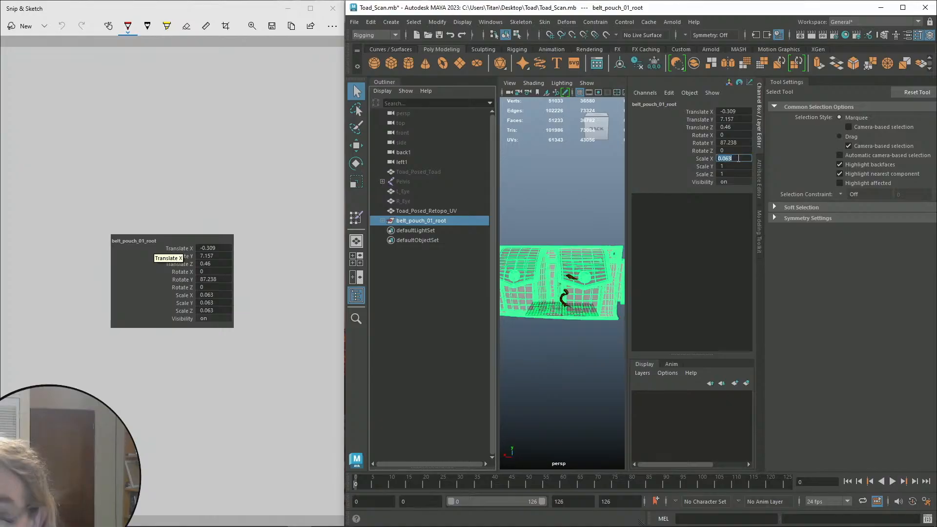
left_click(737, 166)
key("ctrl+v")
left_click(736, 174)
key("ctrl+v")
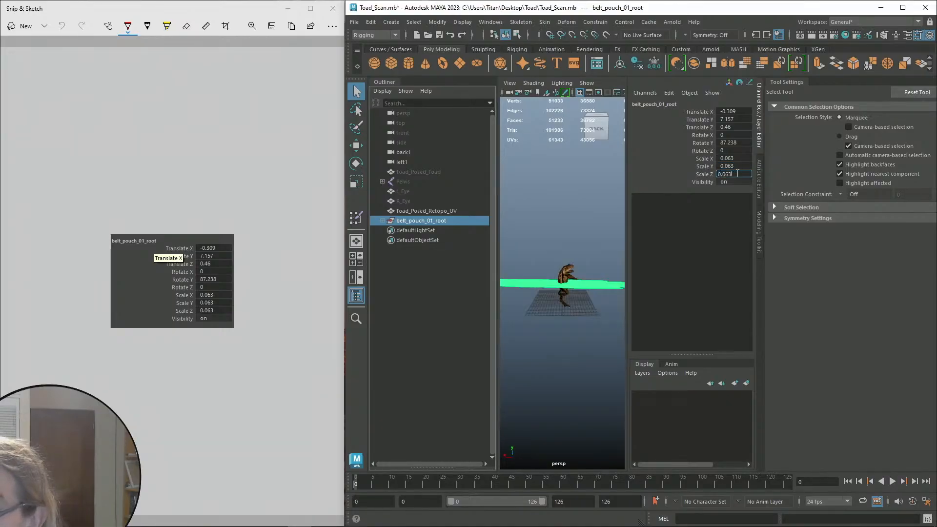
key("Return")
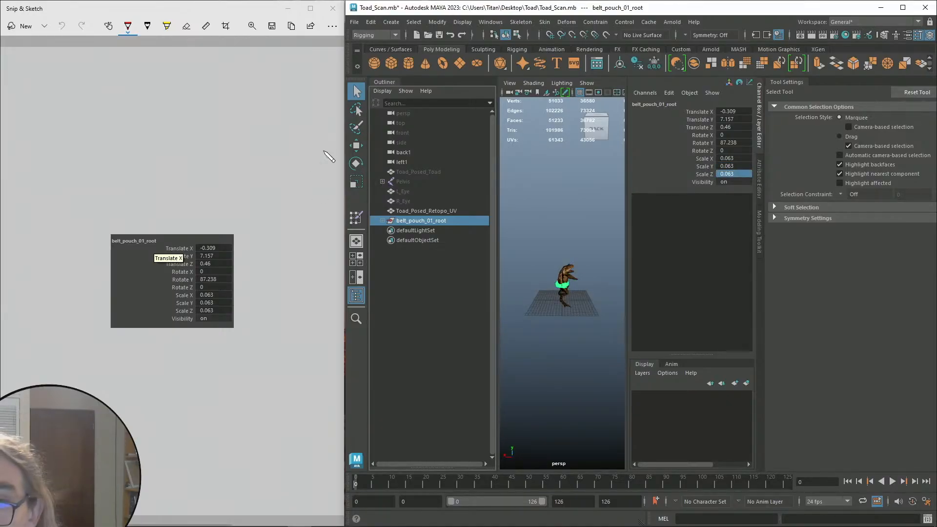
Minimize the snip, maximize Maya to check the belt around the toad's waist, and save the scene
left_click(288, 8)
left_click(903, 7)
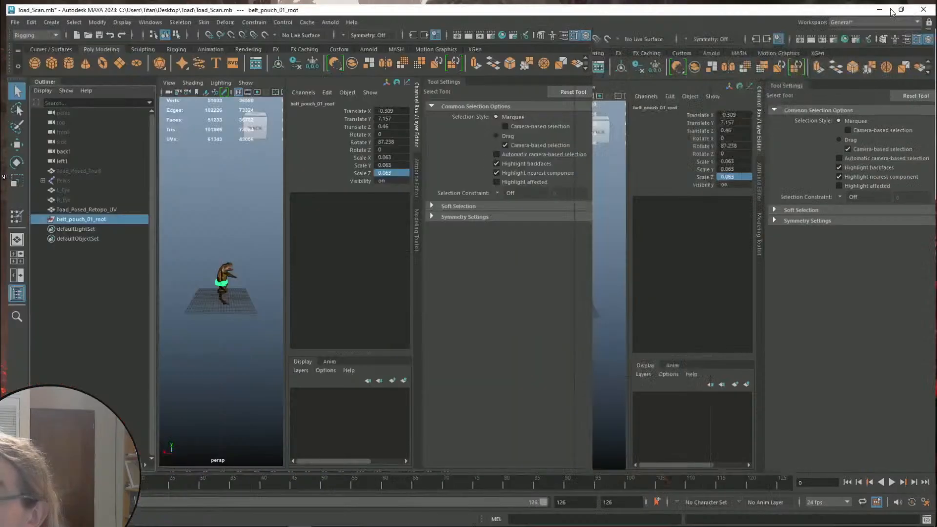
scroll(411, 258, "up", 10)
left_click(466, 286)
left_click_drag(465, 286, 415, 295, "alt")
scroll(416, 294, "down", 10)
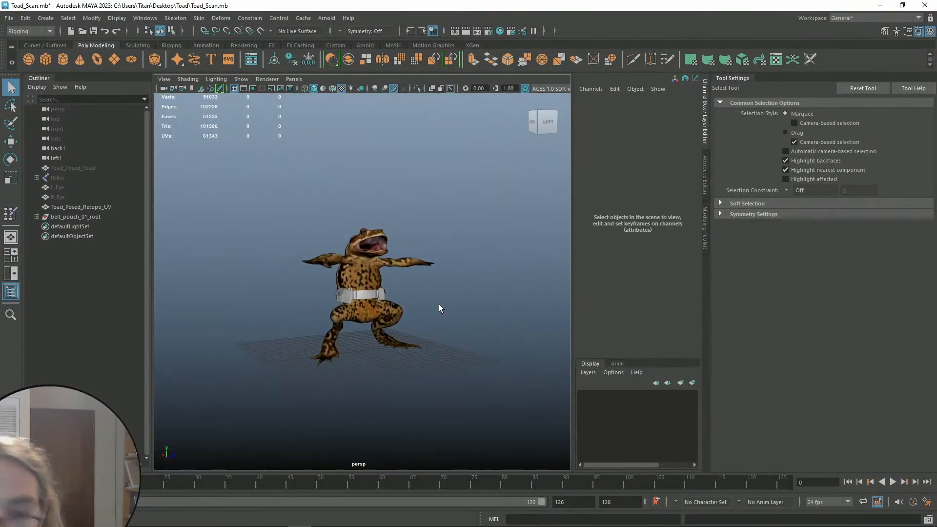
key("ctrl+s")
Expand the whole belt_pouch_01_root hierarchy in the Outliner and widen it to show the nested names
left_click(70, 217)
left_click(36, 216)
left_click(42, 227, "shift")
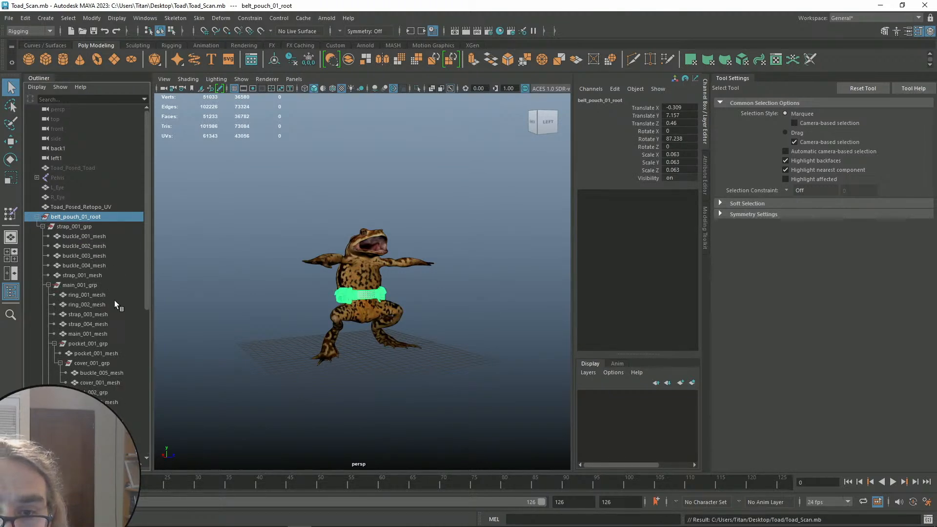
scroll(115, 300, "down", 10)
left_click_drag(154, 314, 206, 307)
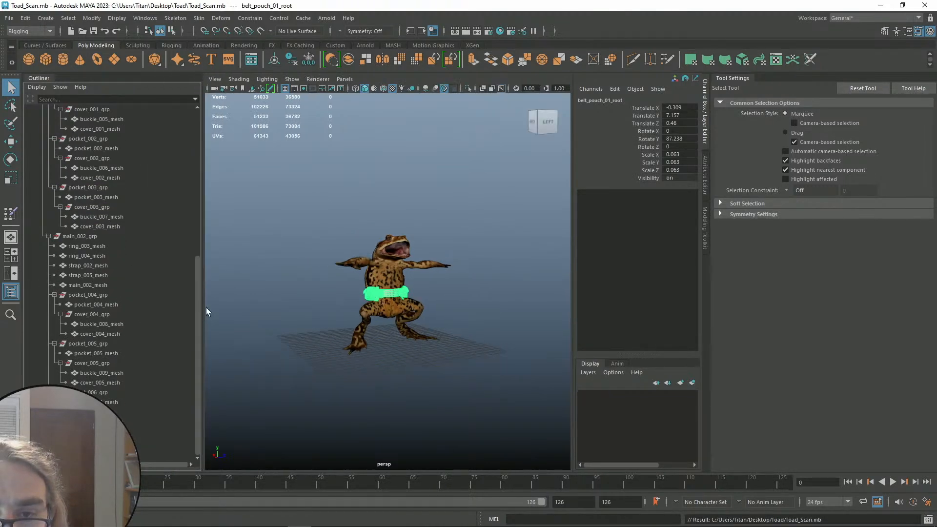
scroll(168, 301, "up", 9)
Append "a" to the names of buckle_001_mesh through buckle_004_mesh and strap_001_mesh
left_click(116, 239)
double_click(115, 239)
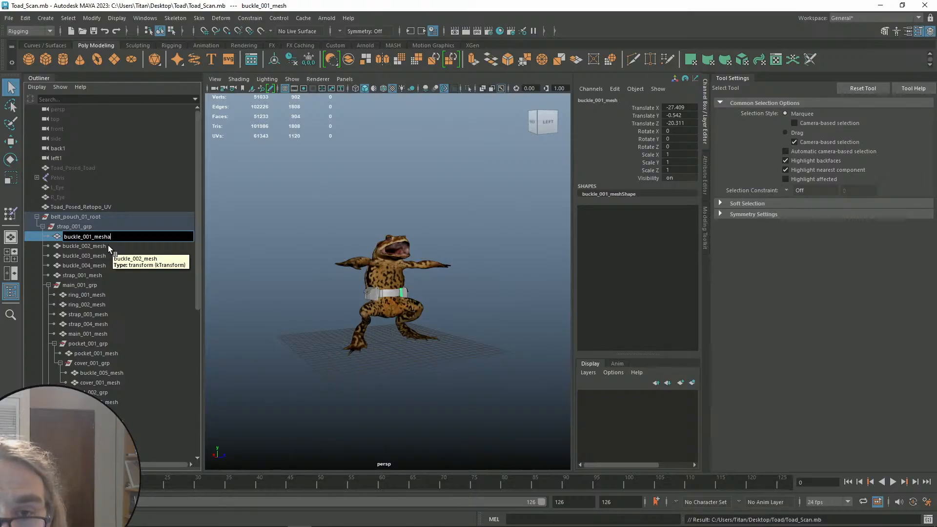
type("a")
double_click(108, 245)
type("a")
double_click(107, 256)
type("a")
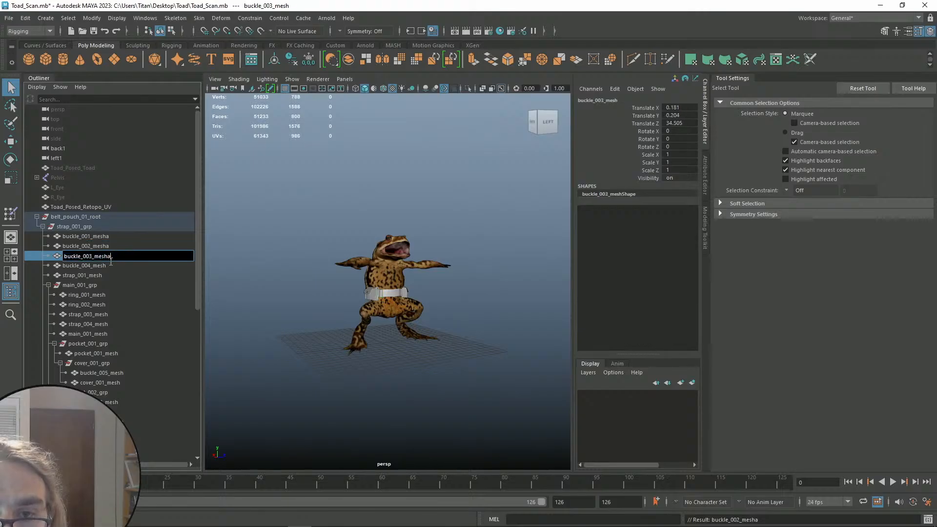
double_click(112, 266)
type("a")
double_click(104, 276)
type("a")
key("Return")
Rename the belt's root group as belt_pouch_01_roota and its strap group as strap_001_grpa
left_click(99, 286)
double_click(107, 218)
type("a")
double_click(103, 227)
left_click(102, 228)
type("a")
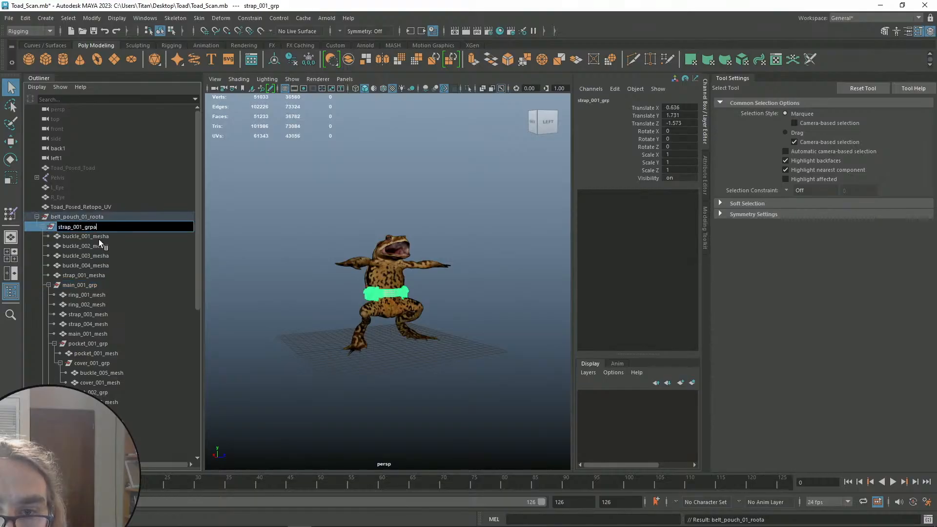
Append "a" to the names of main_001_grp, ring_001_mesh and ring_002_mesh
double_click(105, 285)
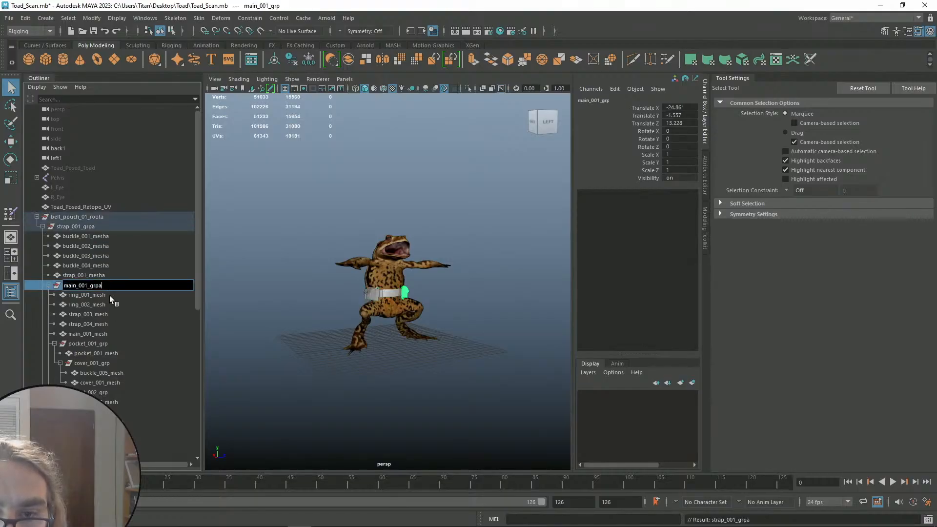
double_click(93, 294)
left_click(110, 295)
type("a")
key("Return")
double_click(97, 305)
type("a")
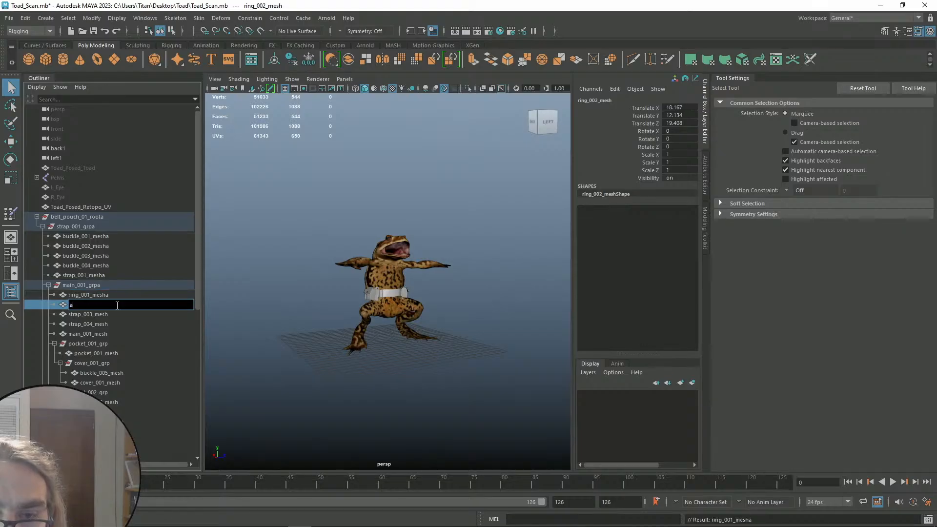
key("Return")
Append "a" to the names of strap_003_mesh, strap_004_mesh and main_001_mesh
double_click(117, 315)
left_click(109, 315)
type("a")
key("Return")
double_click(97, 324)
left_click(112, 325)
type("a")
key("Return")
double_click(111, 334)
left_click(111, 335)
type("a")
key("Return")
Rename the first pocket's group and mesh as pocket_001_grpa and pocket_001_mesha
left_click(88, 343)
scroll(134, 321, "down", 5)
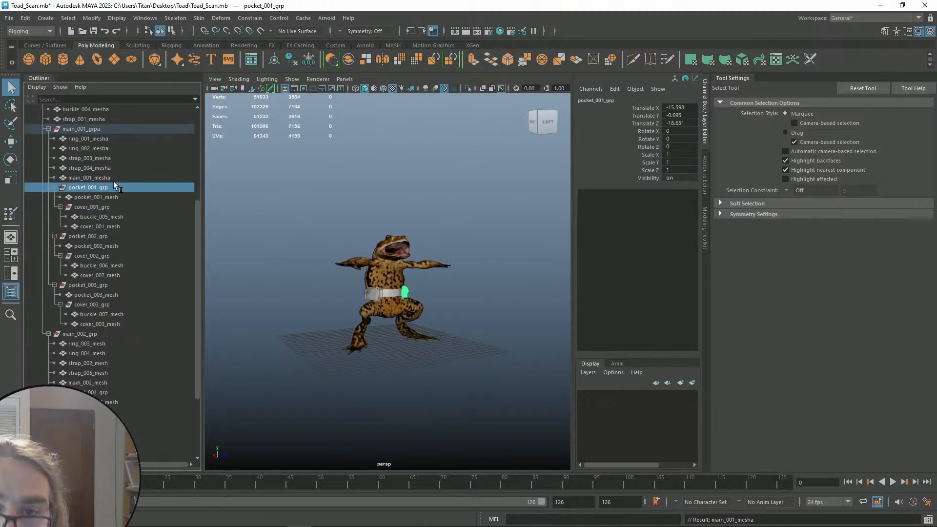
double_click(107, 187)
left_click(111, 187)
type("a")
key("Return")
double_click(118, 197)
left_click(122, 200)
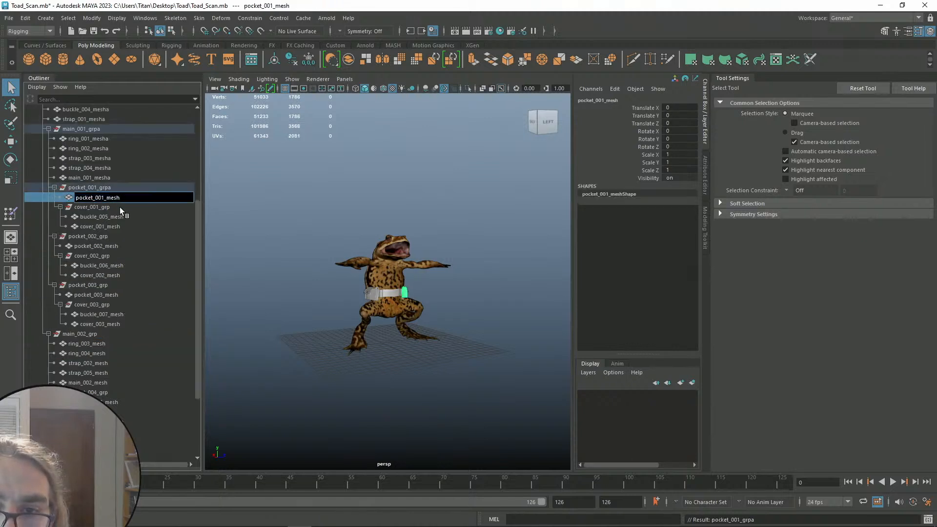
type("a")
key("Return")
Append "a" to the names of cover_001_grp, buckle_005_mesh and cover_001_mesh under the first pocket
double_click(113, 208)
left_click(117, 207)
type("a")
key("Return")
left_click(124, 217)
double_click(124, 218)
left_click(126, 217)
type("a")
key("Return")
double_click(123, 227)
left_click(122, 228)
type("a")
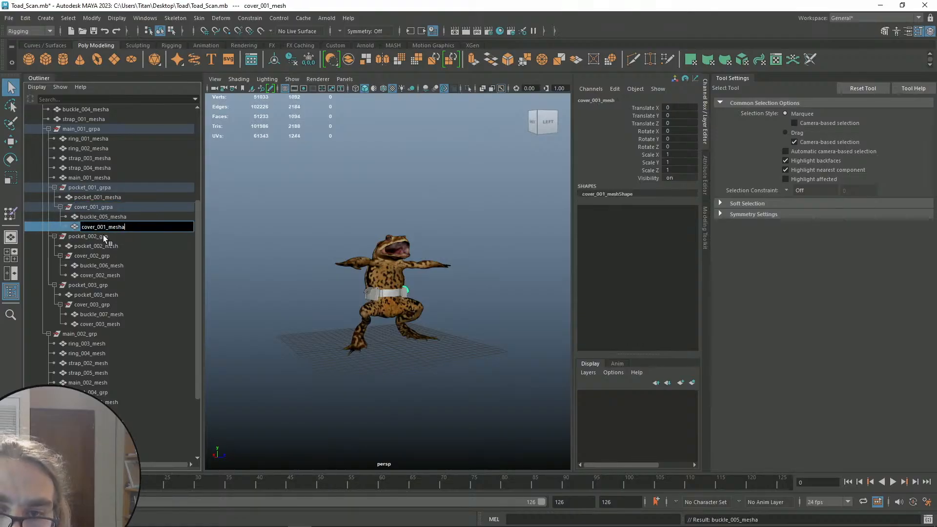
key("Return")
Rename the second pocket's group and mesh as pocket_002_grpa and pocket_002_mesha
double_click(104, 237)
left_click(109, 238)
type("a")
key("Return")
double_click(120, 246)
left_click(122, 247)
type("a")
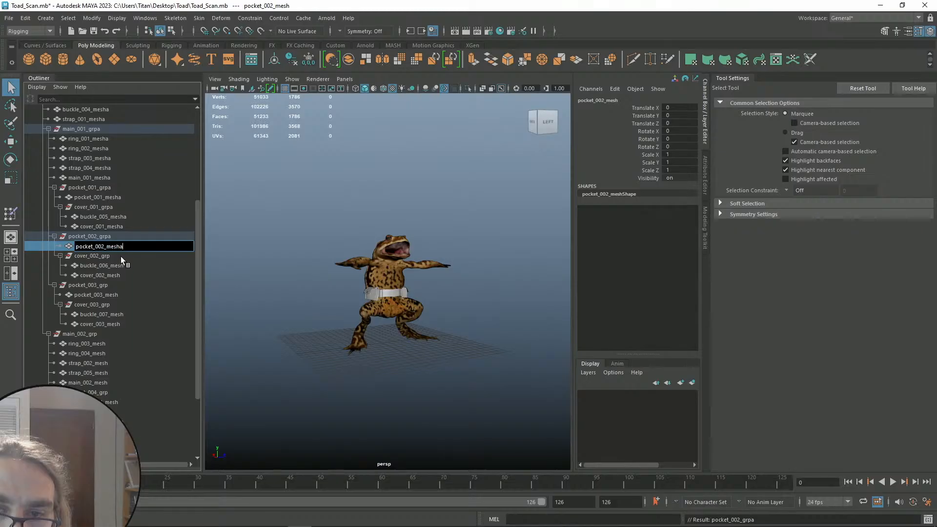
key("Return")
Append "a" to the names of cover_002_grp, buckle_006_mesh and cover_002_mesh under the second pocket
double_click(124, 257)
left_click(124, 256)
type("a")
key("Return")
double_click(125, 266)
left_click(126, 267)
type("a")
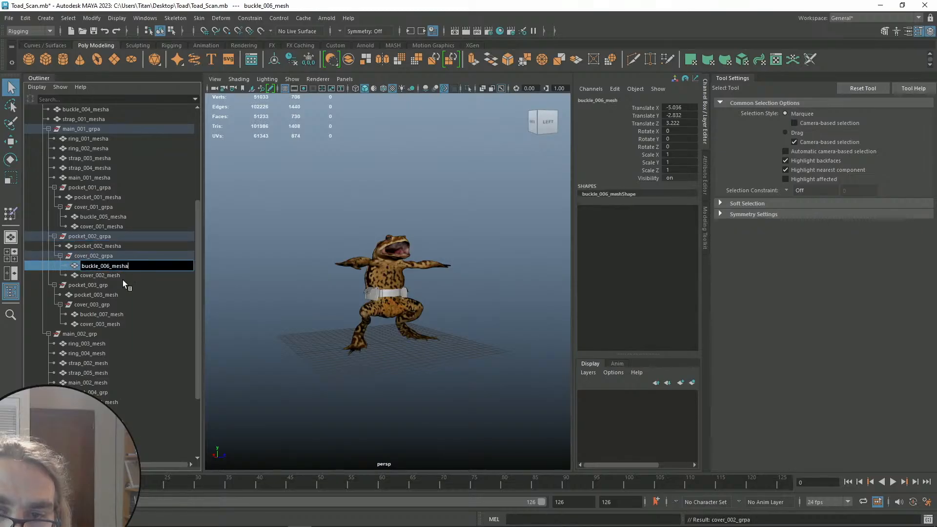
key("Return")
double_click(125, 276)
left_click(125, 276)
type("a")
key("Return")
Rename the third pocket's group and mesh as pocket_003_grpa and pocket_003_mesha
left_click(122, 286)
double_click(123, 286)
left_click(126, 286)
type("a")
key("Return")
double_click(118, 295)
type("a")
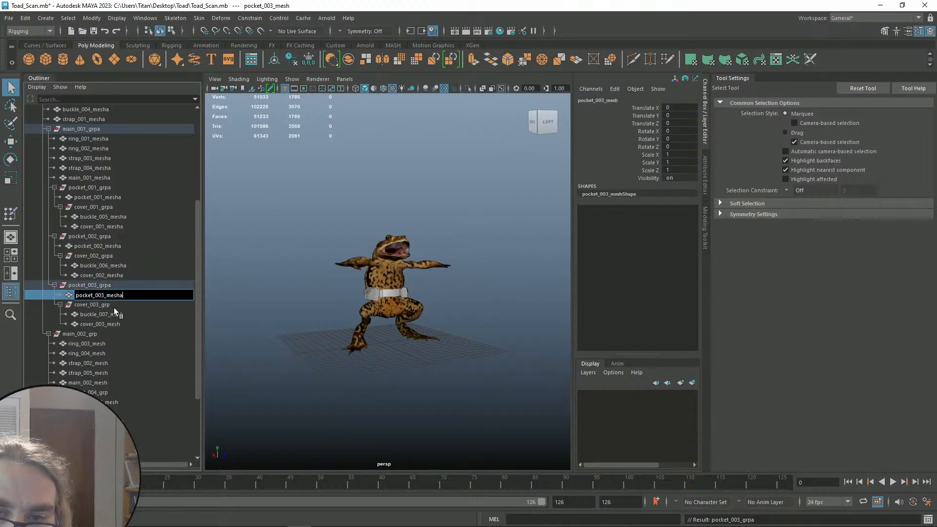
key("Return")
Append "a" to the names of cover_003_grp, buckle_007_mesh and cover_003_mesh under the third pocket
double_click(115, 305)
type("a")
key("Return")
double_click(119, 314)
type("a")
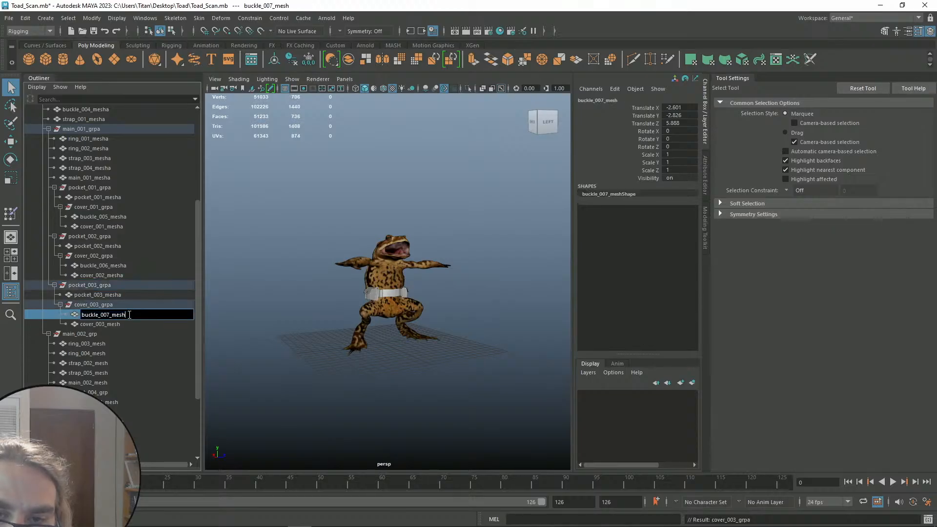
key("Return")
double_click(119, 325)
type("a")
key("Return")
Rename the second main group of the belt as main_002_grpa
double_click(112, 334)
type("a")
key("Return")
Rename the two ring meshes under main_002_grpa as ring_003_mesha and ring_004_mesha
left_click(114, 344)
scroll(114, 344, "down", 3)
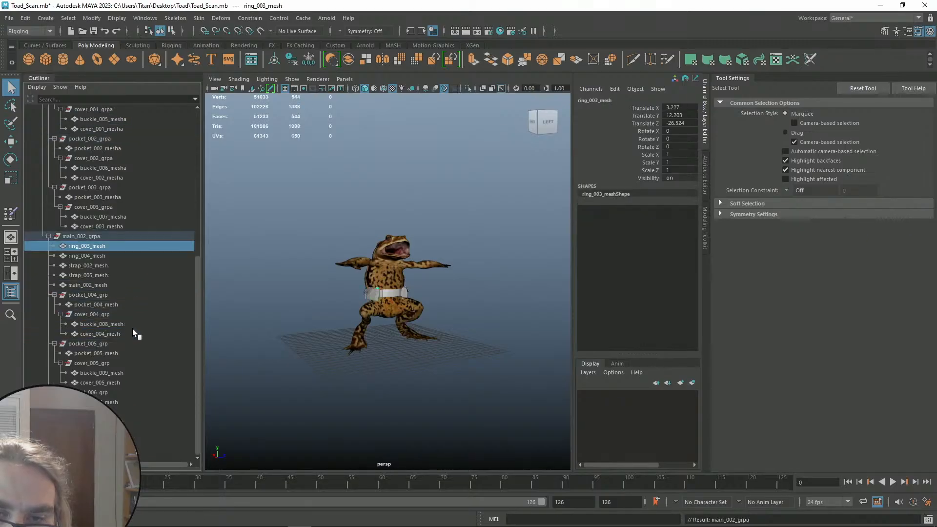
double_click(109, 245)
type("a")
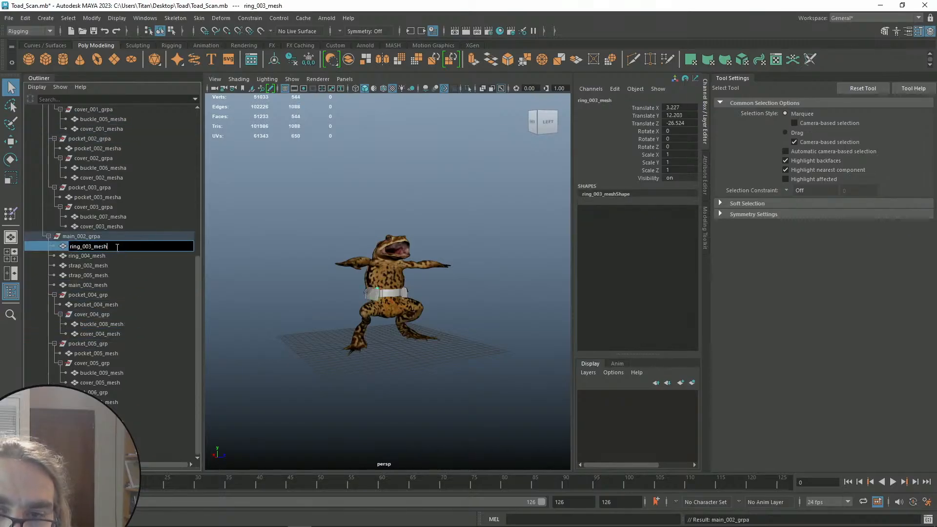
key("Return")
double_click(111, 257)
type("a")
key("Return")
Append "a" to the names of strap_002_mesh, strap_005_mesh and main_002_mesh under main_002_grpa
double_click(110, 266)
type("a")
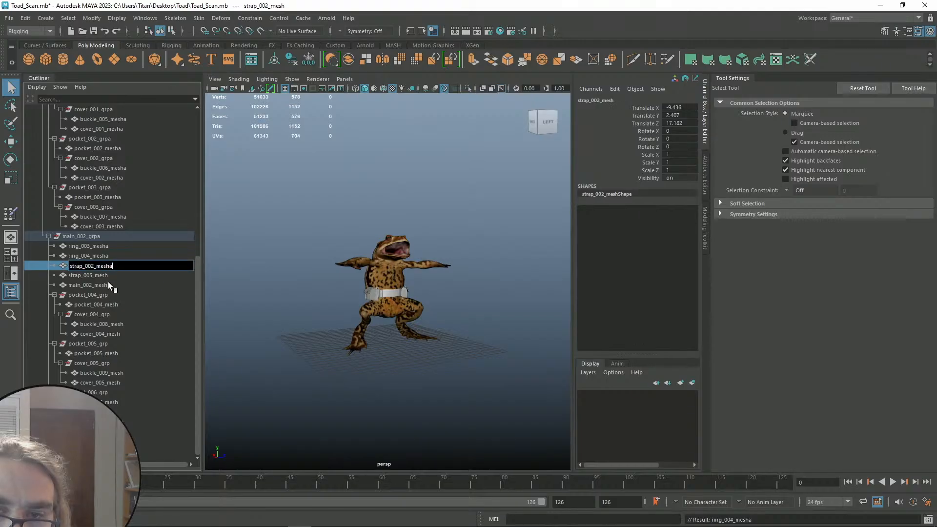
key("Return")
double_click(108, 276)
type("a")
key("Return")
double_click(110, 286)
type("a")
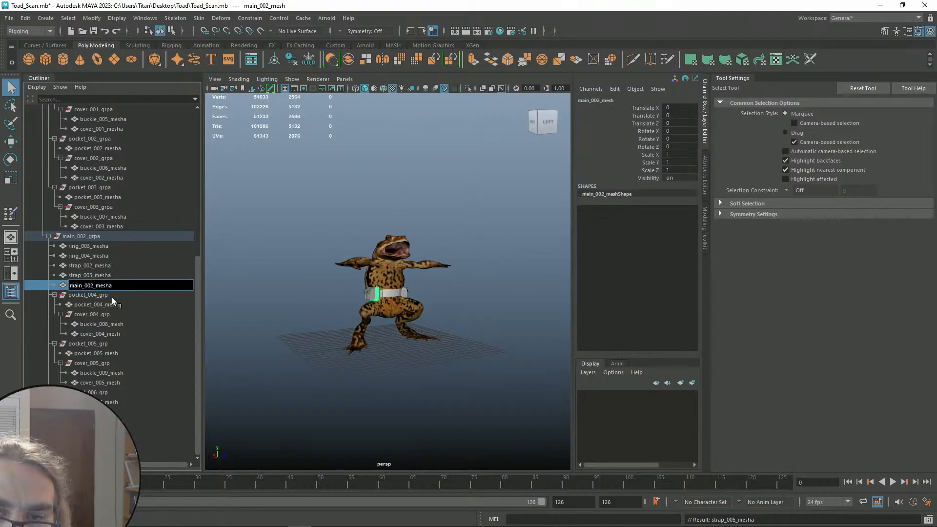
key("Return")
Append "a" to the names of pocket_004_grp and everything under it: pocket_004_mesh, cover_004_grp, buckle_008_mesh and cover_004_mesh
double_click(112, 296)
type("a")
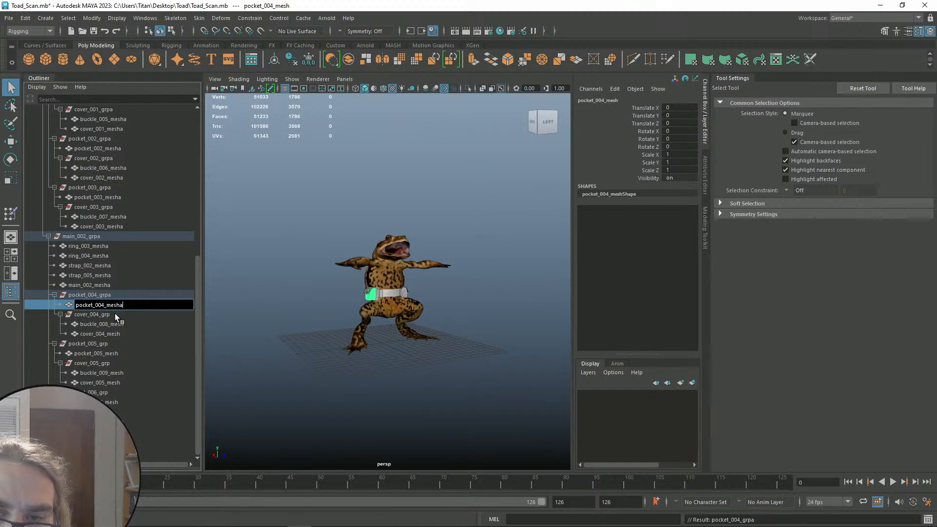
double_click(115, 313)
left_click(126, 313)
type("a")
double_click(119, 323)
left_click(130, 325)
type("a")
left_click(119, 333)
double_click(119, 334)
left_click(129, 334)
Rename the fifth pocket's group and mesh as pocket_005_grpa and pocket_005_mesha
double_click(107, 344)
left_click(119, 344)
type("a")
double_click(119, 353)
left_click(129, 354)
type("a")
Append "a" to the names of cover_005_grp, buckle_009_mesh and cover_005_mesh under the fifth pocket
left_click(115, 363)
double_click(115, 363)
left_click(122, 364)
type("a")
left_click(125, 373)
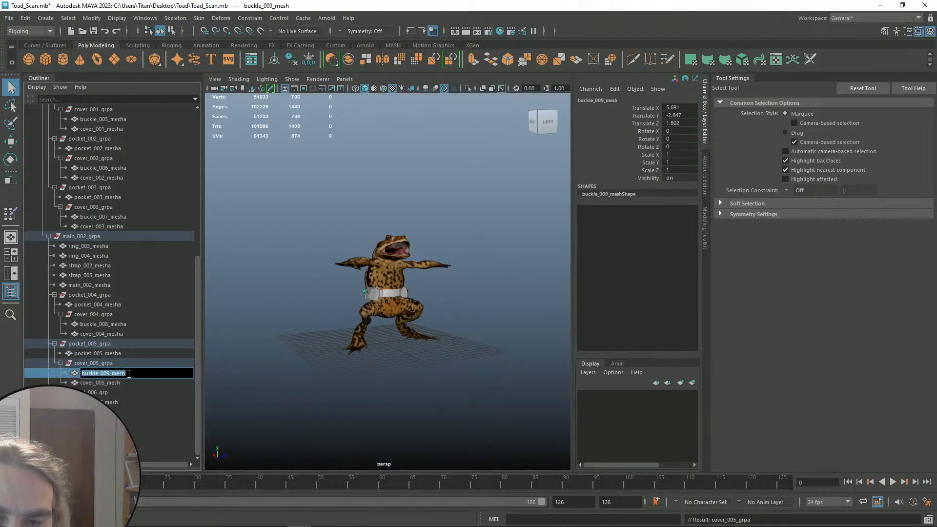
double_click(124, 384)
left_click(130, 382)
type("a")
Append "a" to the names of the sixth pocket's group and mesh, and of its cover group, buckle and cover meshes
double_click(116, 393)
left_click(127, 394)
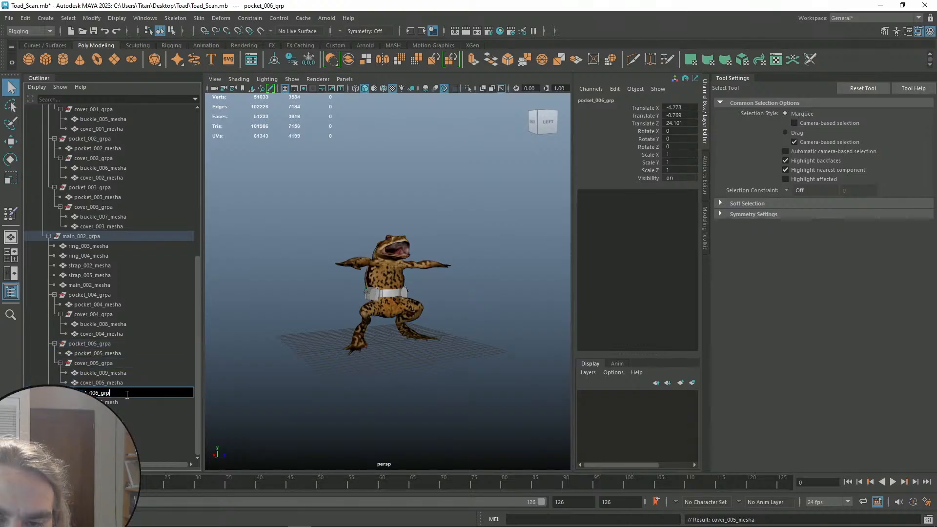
double_click(118, 403)
left_click(119, 402)
type("a")
left_click(122, 413)
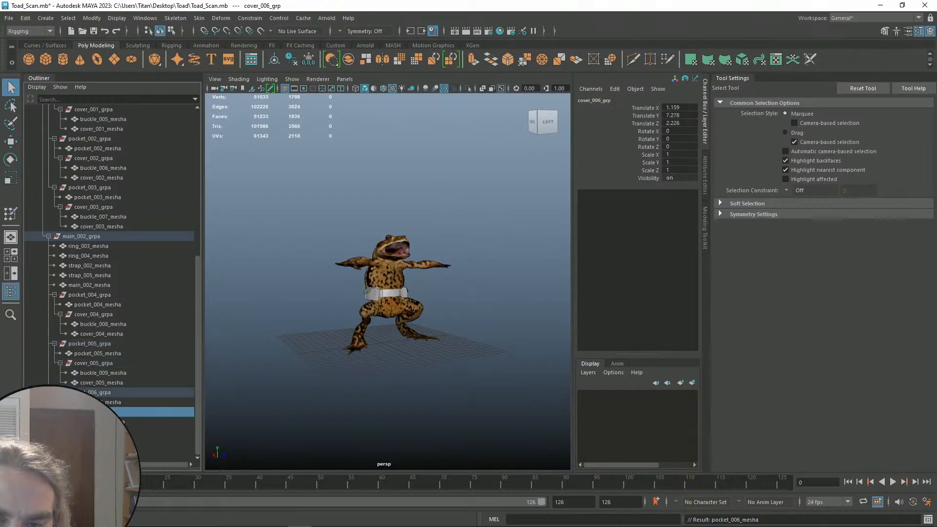
type("a")
left_click(124, 423)
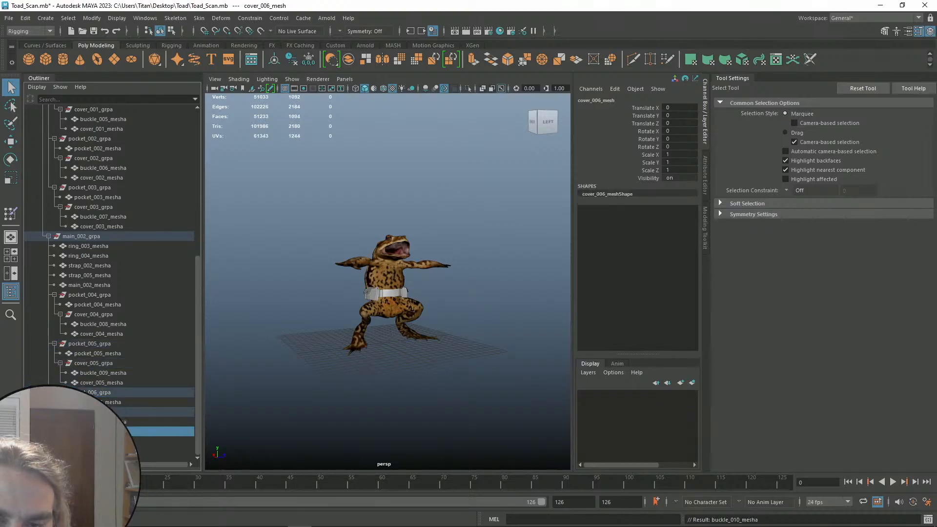
Collapse the belt_pouch_01_roota hierarchy in the Outliner and save the scene
left_click(268, 404)
key("f")
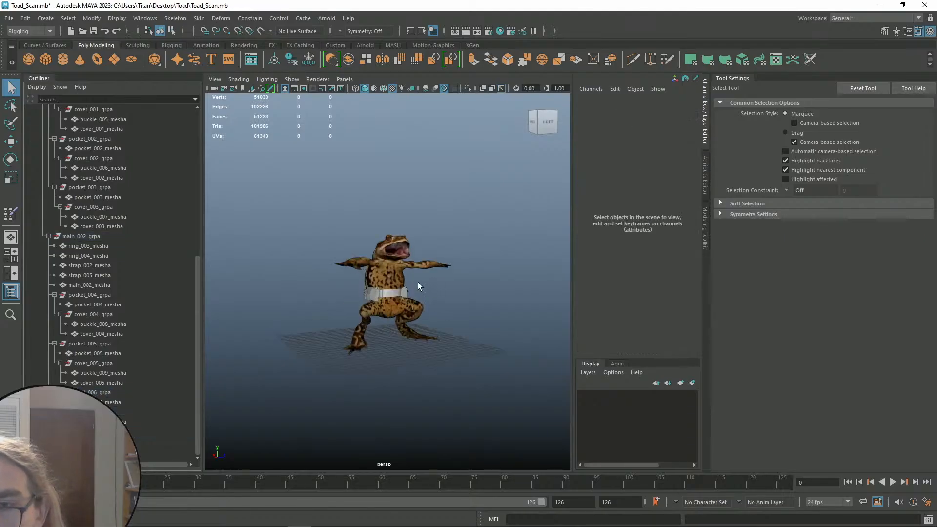
scroll(93, 185, "up", 8)
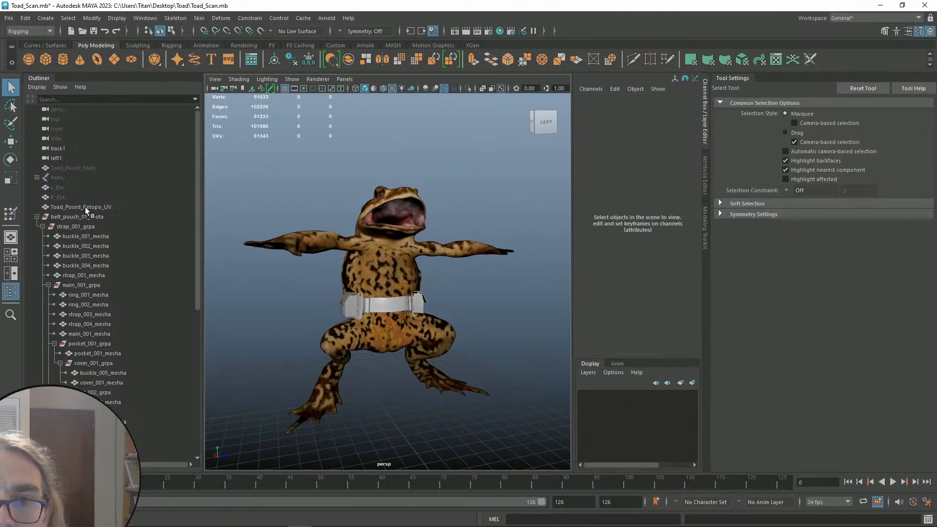
left_click(37, 217)
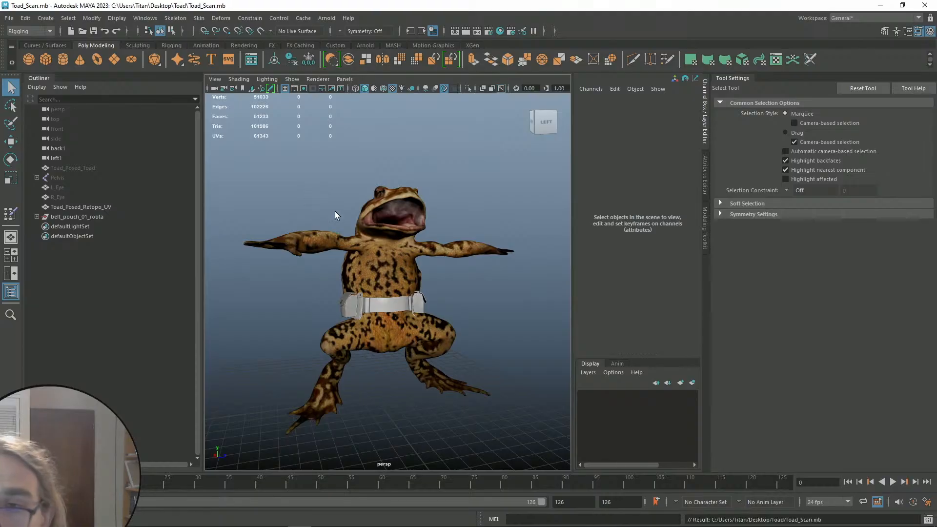
Import police_belt.fbx from the Downloads folder into the toad scene
double_click(421, 5)
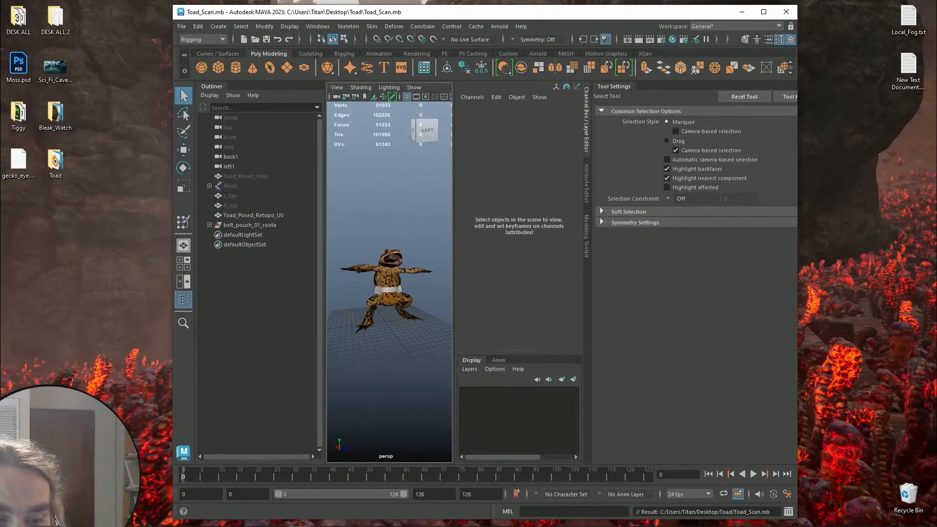
left_click(109, 517)
left_click(472, 466)
left_click_drag(423, 230, 401, 225)
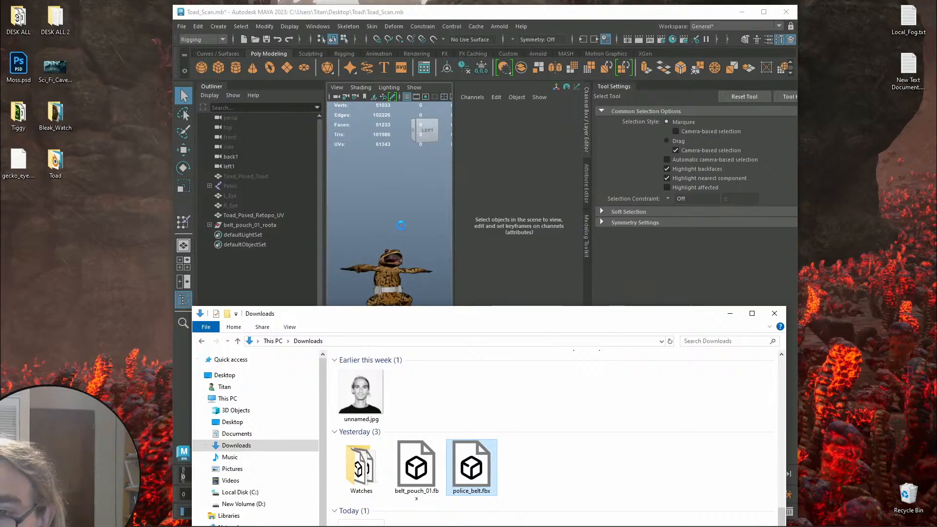
left_click(735, 315)
left_click(763, 12)
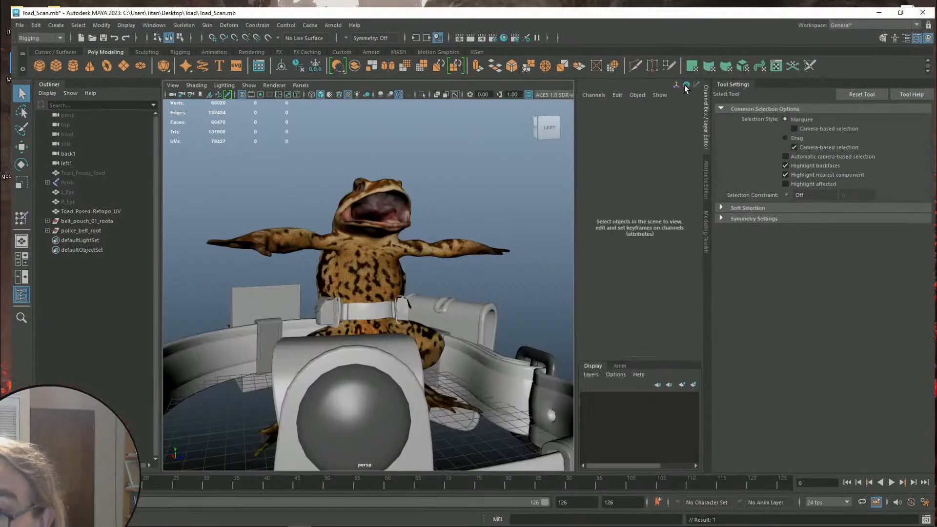
Examine the imported police_belt_root around the toad, checking its size and orientation against the body
scroll(432, 345, "down", 8)
left_click_drag(474, 342, 425, 351, "alt")
scroll(366, 325, "up", 6)
left_click(78, 226)
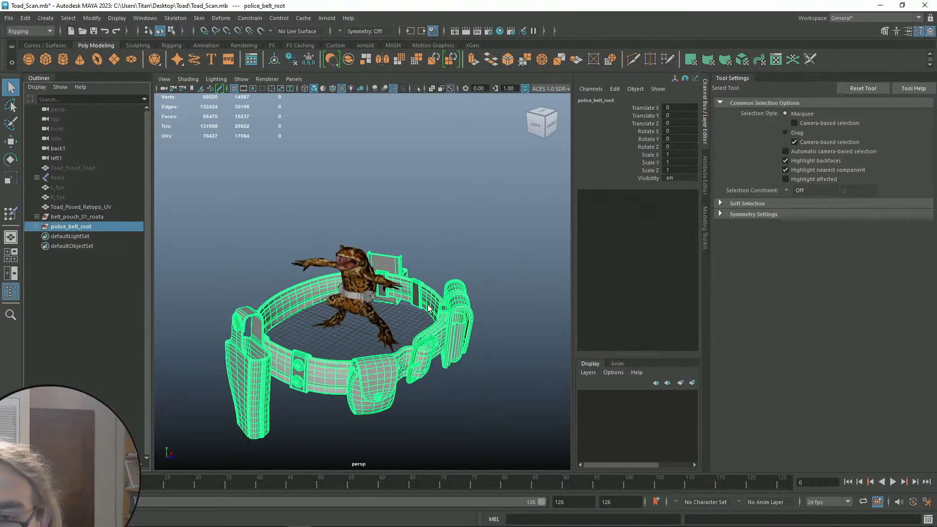
key("e")
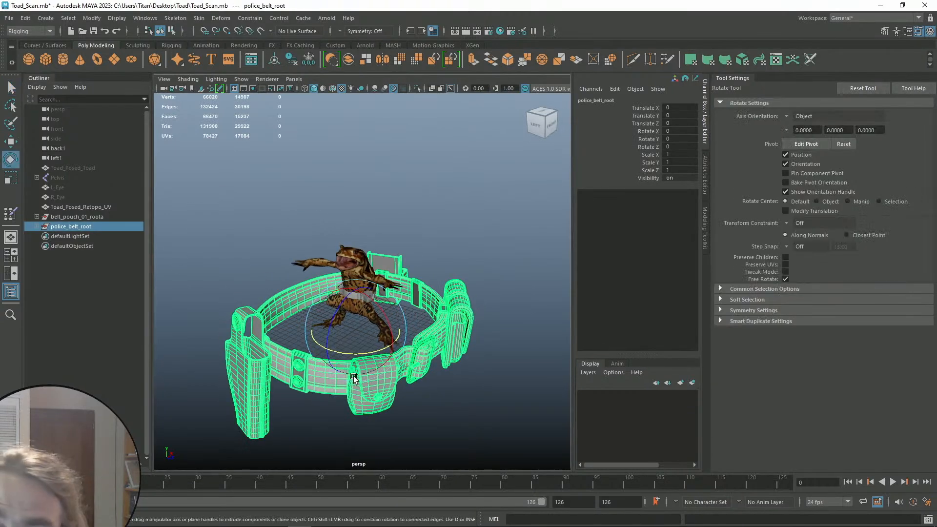
left_click_drag(377, 353, 393, 291)
key("q")
left_click(383, 259)
scroll(382, 259, "up", 8)
left_click_drag(382, 260, 416, 283, "alt")
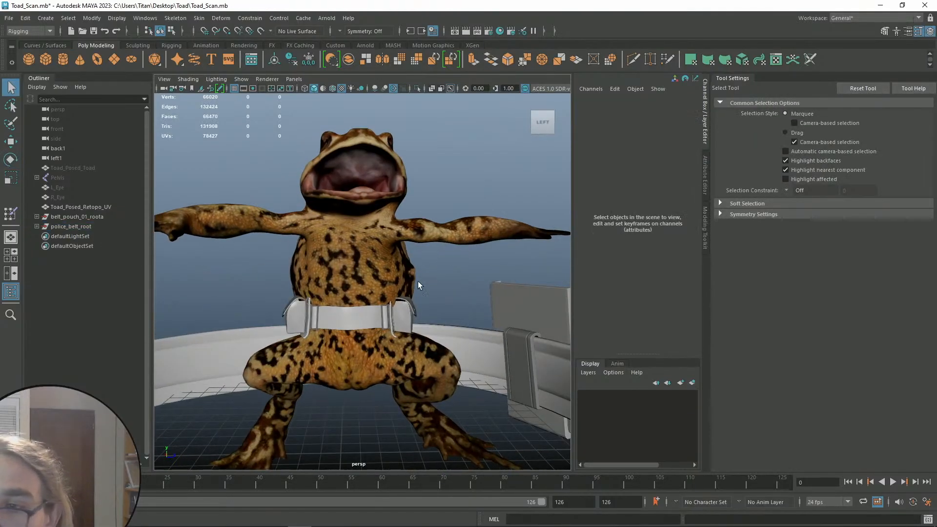
Collapse the channel box to widen the viewport around the toad
left_click(705, 110)
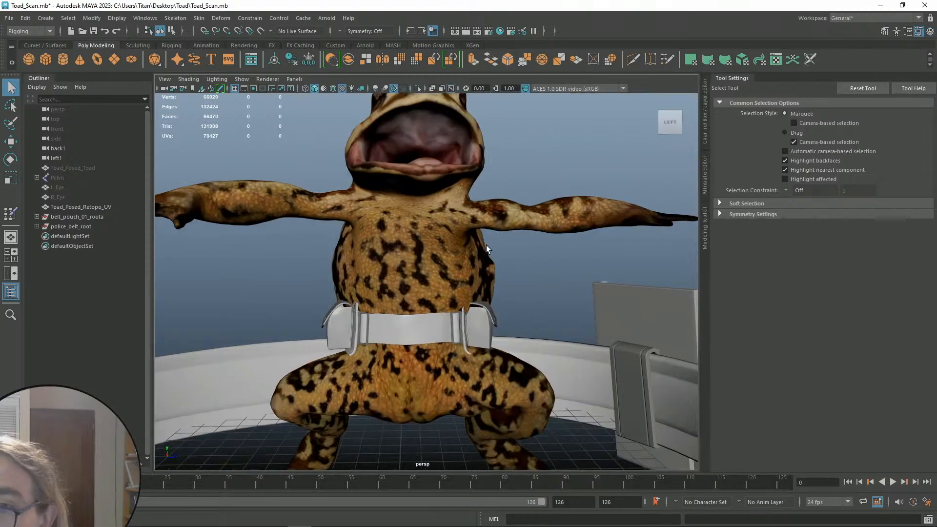
left_click(504, 207)
left_click_drag(504, 208, 551, 253, "alt")
scroll(497, 216, "down", 2)
left_click(497, 215)
Show the hidden L_Eye and R_Eye meshes and examine how they sit in the toad's head
left_click(60, 197)
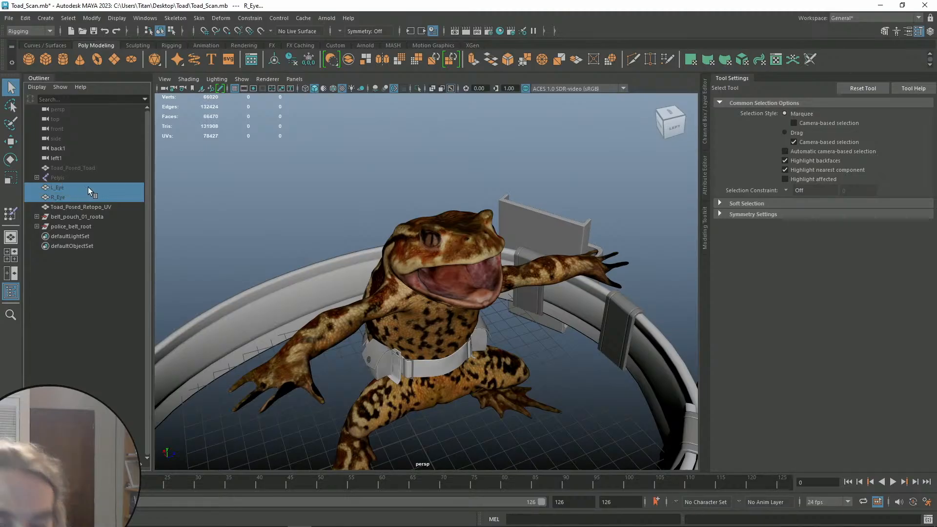
key("shift+h")
left_click(548, 185)
left_click_drag(493, 180, 451, 193, "alt")
middle_click_drag(451, 193, 444, 215, "alt")
right_click_drag(302, 199, 398, 178, "alt")
scroll(398, 178, "down", 2)
left_click_drag(398, 178, 442, 192, "alt")
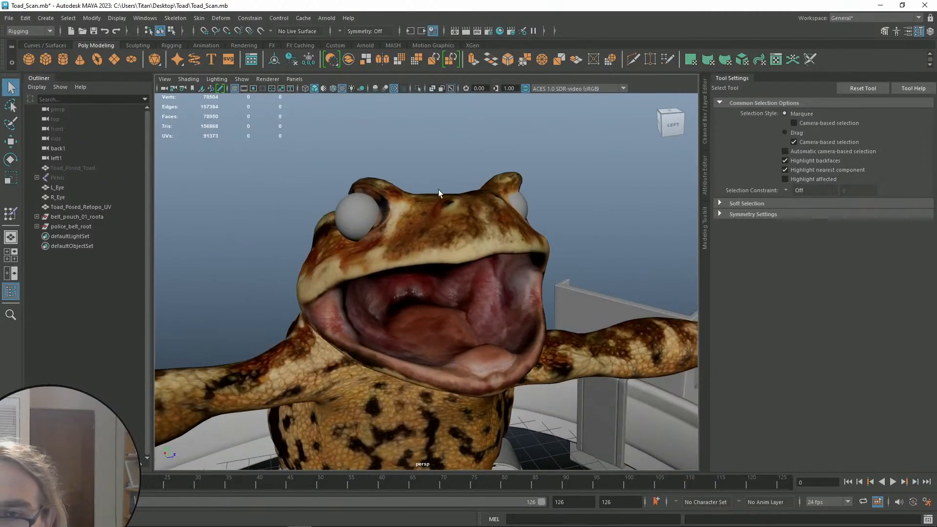
Hide the L_Eye and R_Eye meshes again
left_click(83, 207)
left_click(58, 197)
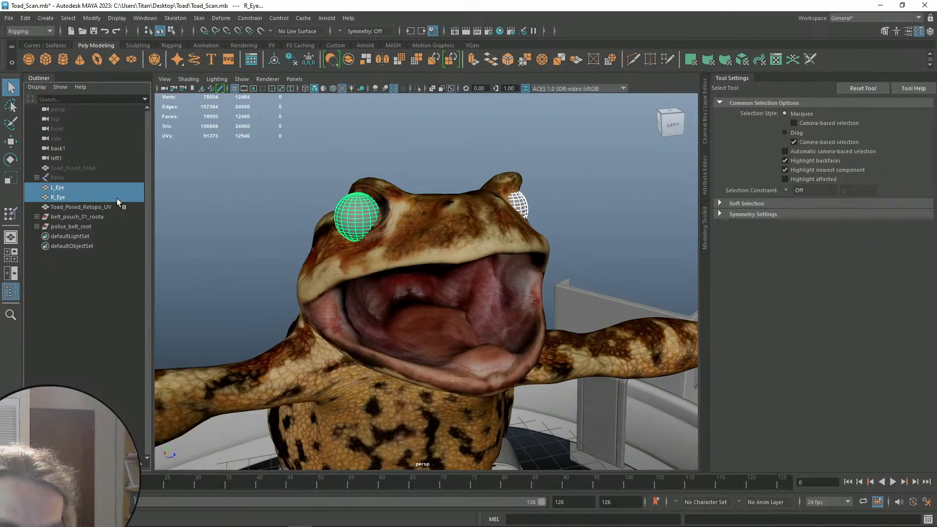
key("ctrl+h")
Show the hidden Pelvis joint skeleton inside the toad
left_click(459, 228)
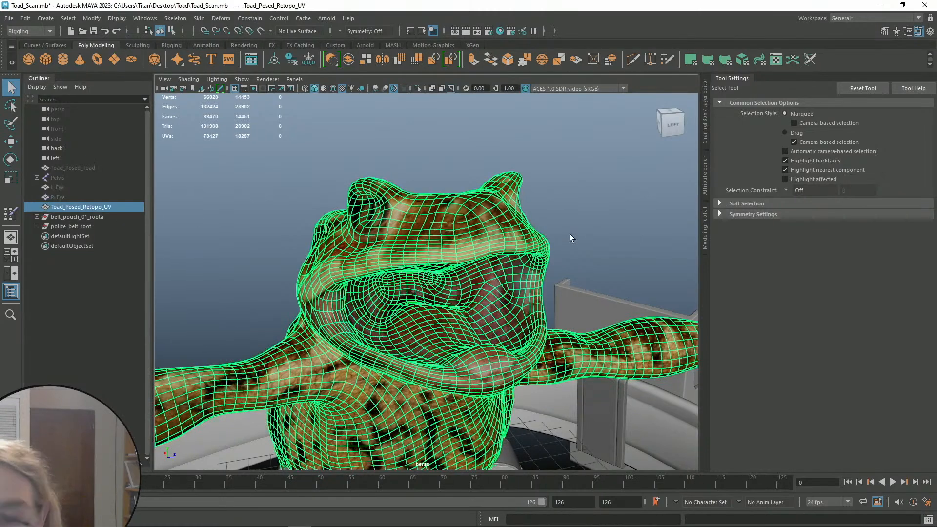
left_click(78, 177)
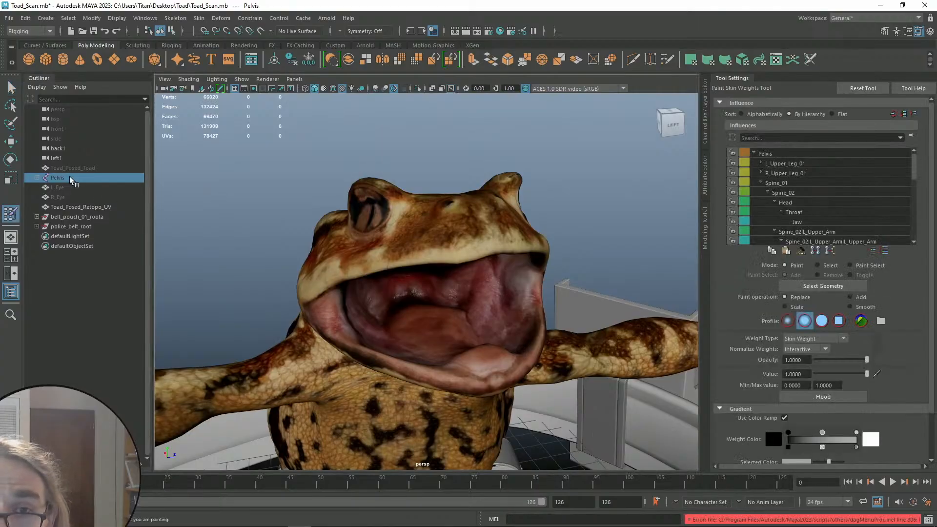
key("ctrl+h")
left_click_drag(435, 161, 454, 233, "alt")
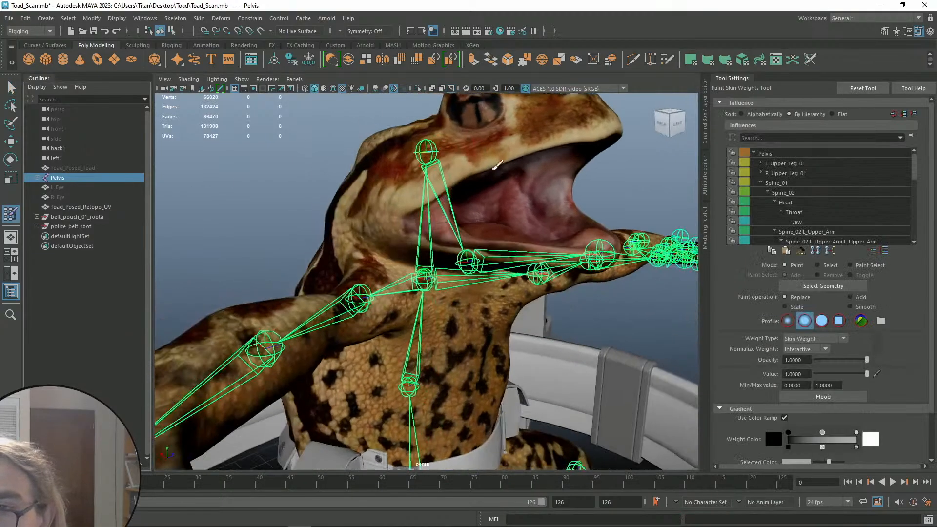
key("q")
left_click_drag(431, 275, 476, 221, "alt")
key("e")
scroll(455, 211, "down", 10)
key("ctrl+z")
left_click(499, 215)
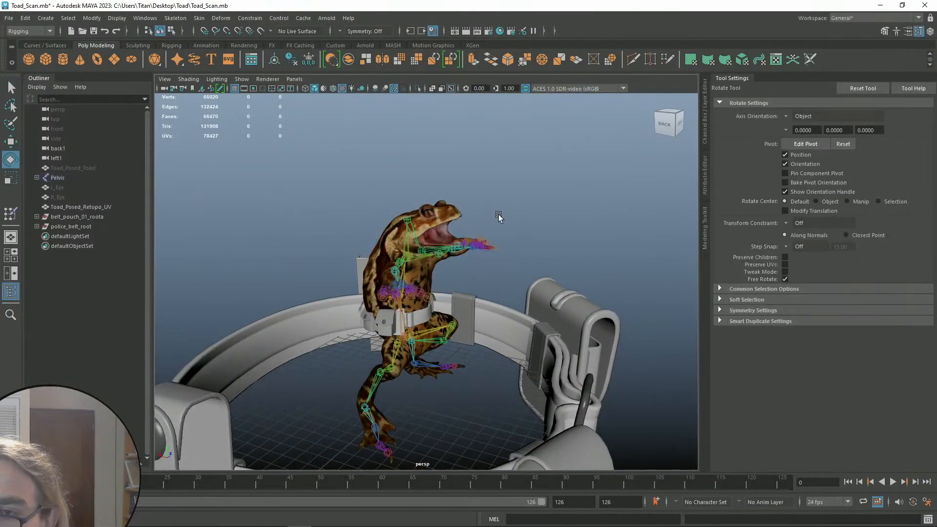
Rotate the toad's jaw joints to partly close its mouth
scroll(456, 213, "up", 5)
middle_click_drag(456, 213, 470, 249, "alt")
left_click(409, 202)
left_click_drag(441, 218, 415, 289)
left_click(385, 255)
key("q")
left_click(430, 286)
key("e")
left_click(507, 281)
left_click_drag(529, 300, 432, 390)
left_click_drag(433, 391, 450, 264, "alt")
key("q")
left_click_drag(528, 325, 470, 259, "alt")
left_click(552, 271)
Hide the Pelvis skeleton and save the scene
left_click(80, 177)
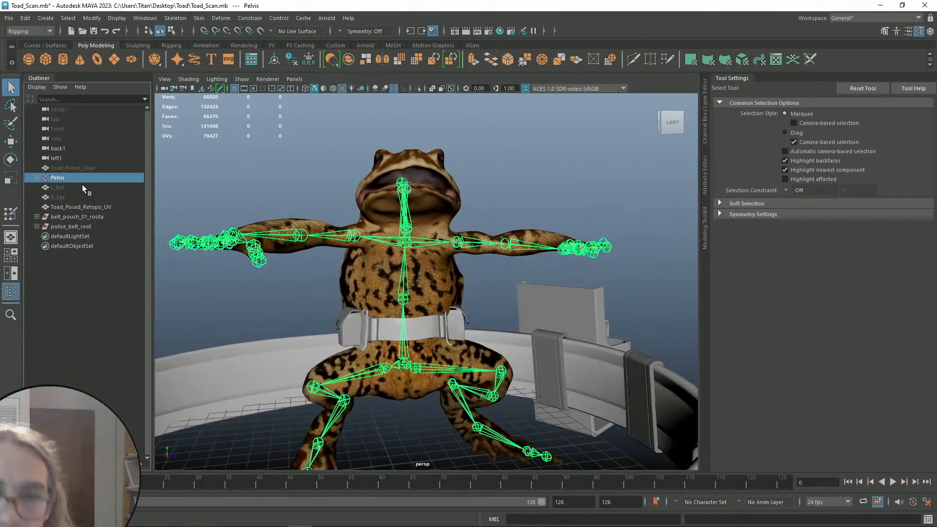
key("ctrl+h")
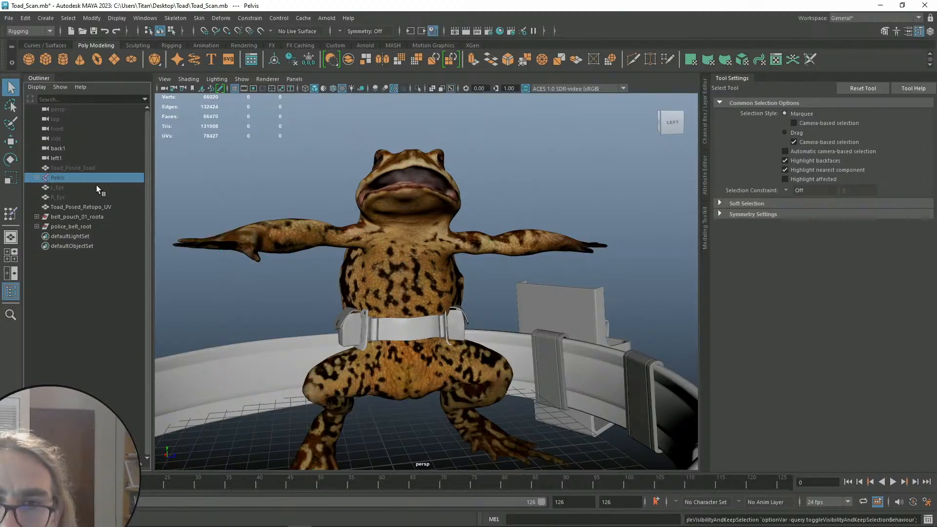
left_click(491, 196)
scroll(491, 196, "down", 5)
left_click_drag(491, 195, 400, 282, "alt")
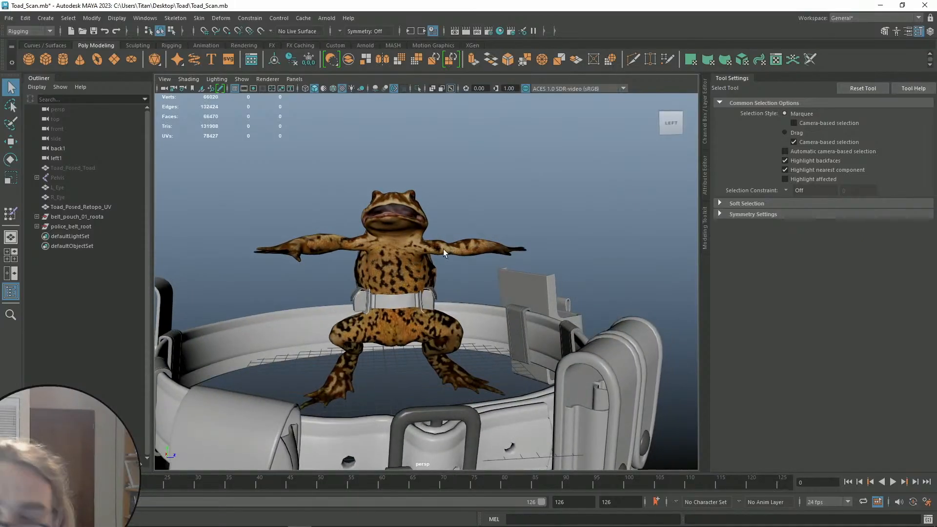
left_click_drag(438, 241, 544, 291, "alt")
key("ctrl+s")
Raise police_belt_root upward around the toad's torso
right_click_drag(544, 291, 543, 251, "alt")
left_click_drag(482, 317, 380, 283, "alt")
left_click(71, 227)
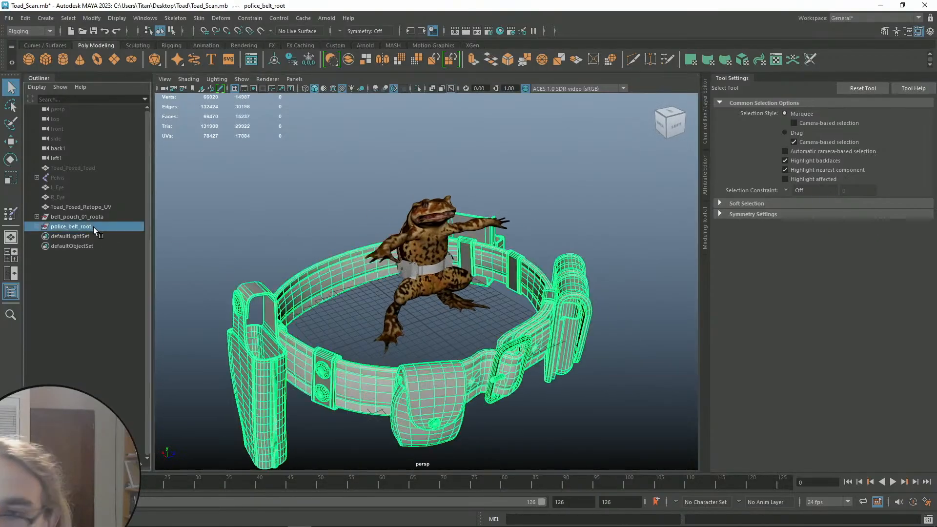
key("w")
scroll(475, 263, "up", 5)
left_click_drag(410, 332, 438, 136)
key("f")
Scale police_belt_root down uniformly to roughly the width of the toad's torso
key("r")
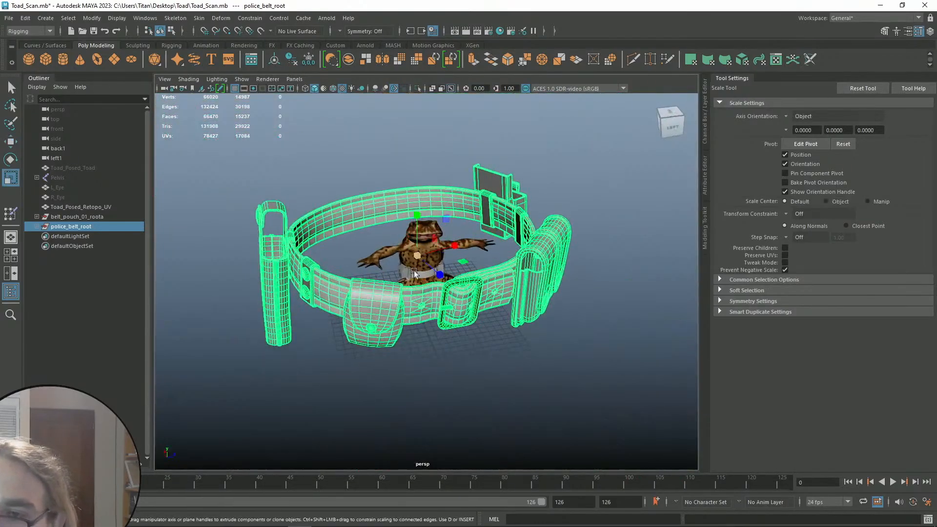
scroll(280, 276, "down", 3)
middle_click_drag(280, 276, 222, 282)
right_click_drag(214, 281, 329, 308, "alt")
middle_click_drag(354, 269, 371, 323, "alt")
left_click_drag(371, 322, 362, 308, "alt")
Move the scaled police belt onto the toad's waist, near the existing pouch belt
key("w")
middle_click_drag(405, 247, 401, 285, "alt")
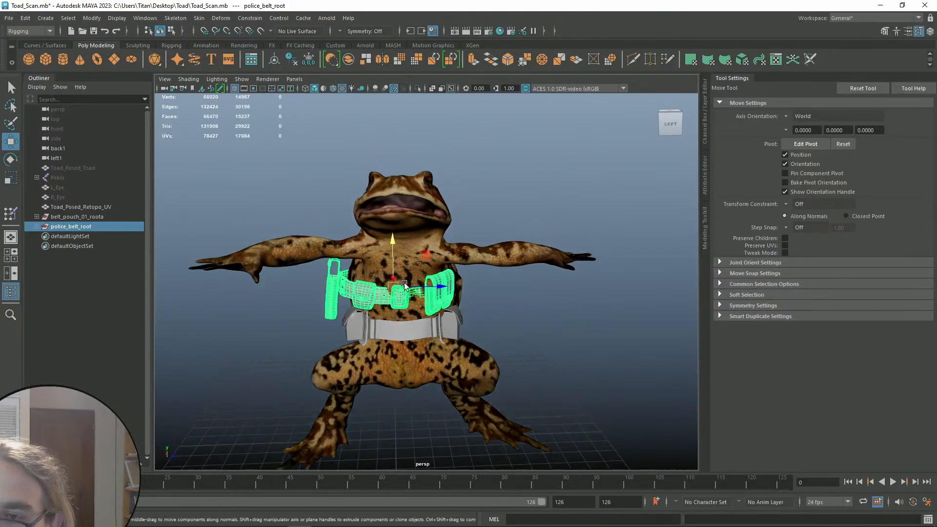
scroll(401, 285, "up", 3)
left_click_drag(429, 300, 467, 343)
key("r")
key("w")
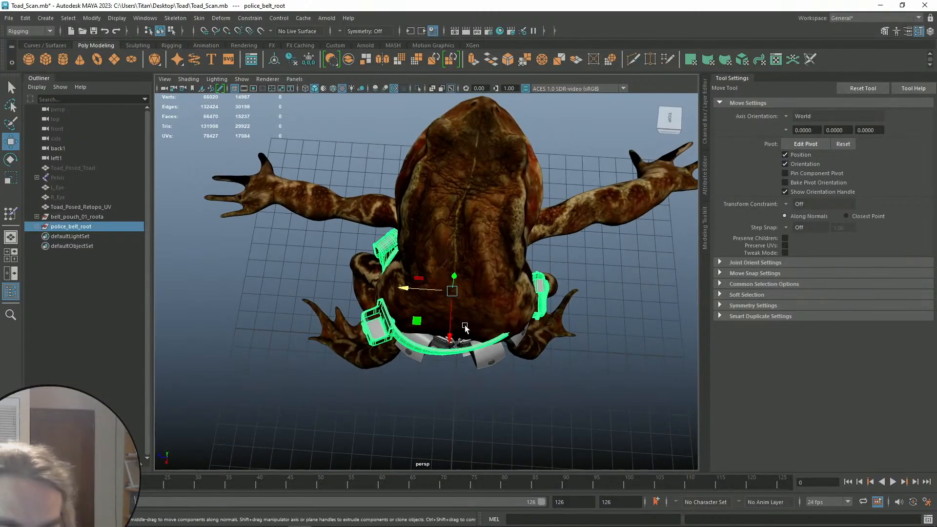
Try rotating police_belt_root around the toad's waist, and undo the rotation
key("e")
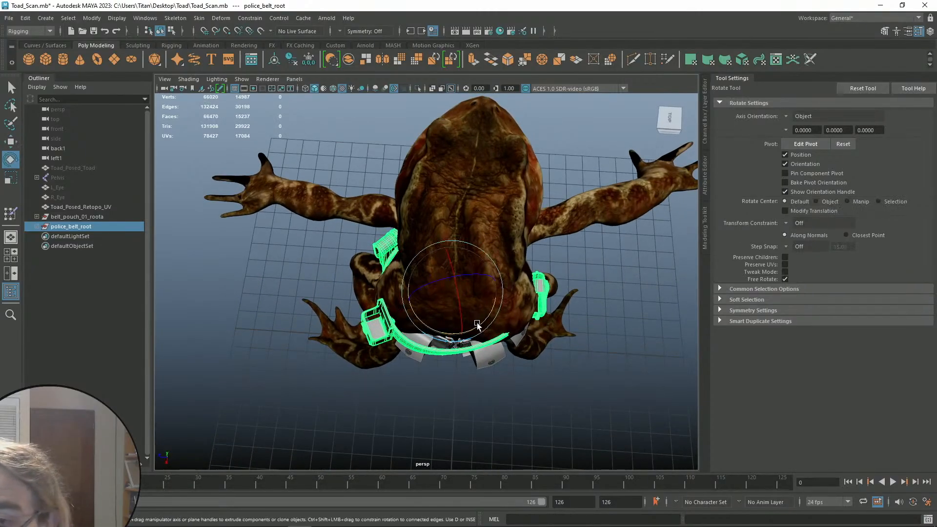
mouse_move(480, 325)
left_mouse_down("shift")
mouse_move(485, 334)
mouse_move(465, 336)
mouse_move(454, 271)
mouse_move(433, 347)
left_mouse_up("shift")
key("ctrl+z")
key("ctrl+z")
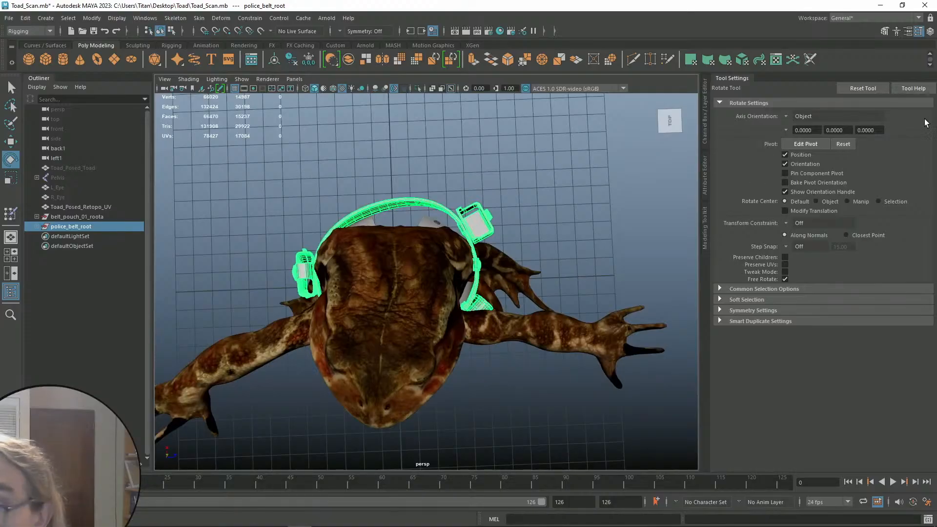
Set police_belt_root's Y rotation to 90
left_click(707, 174)
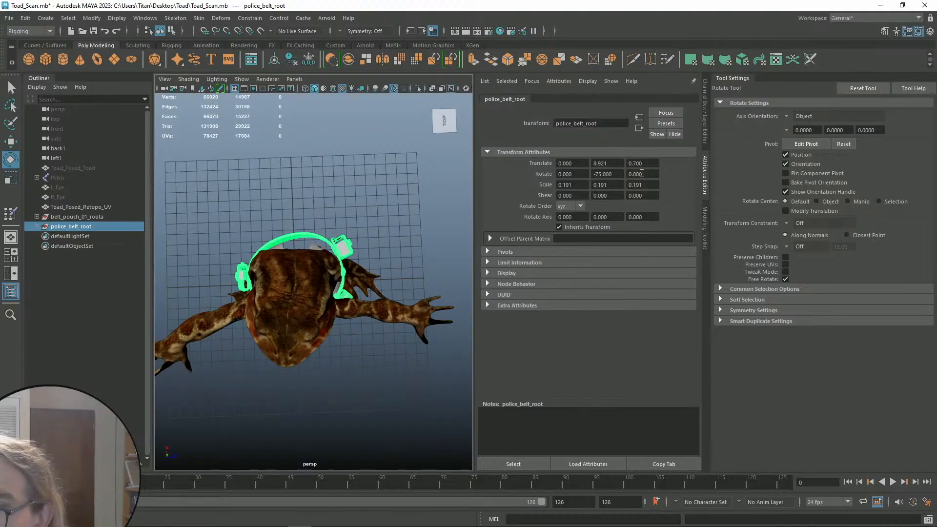
type("0")
key("Return")
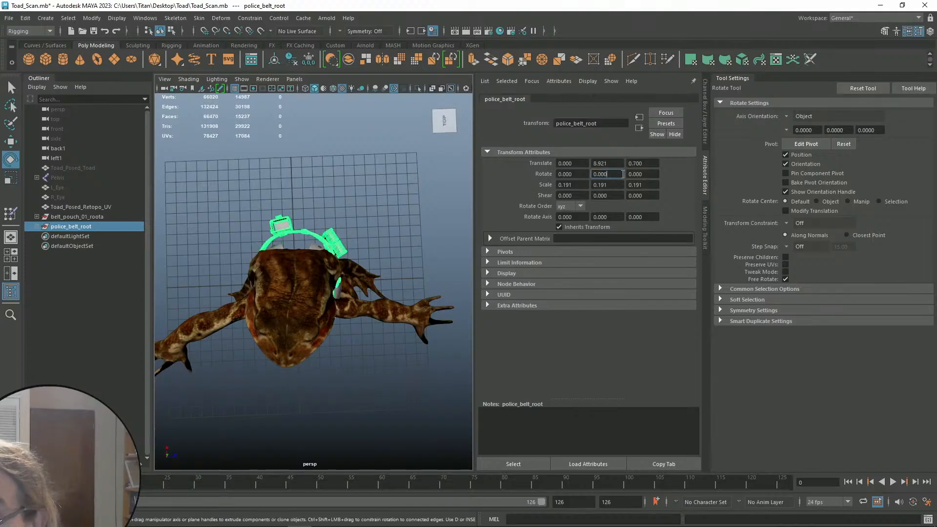
type("90")
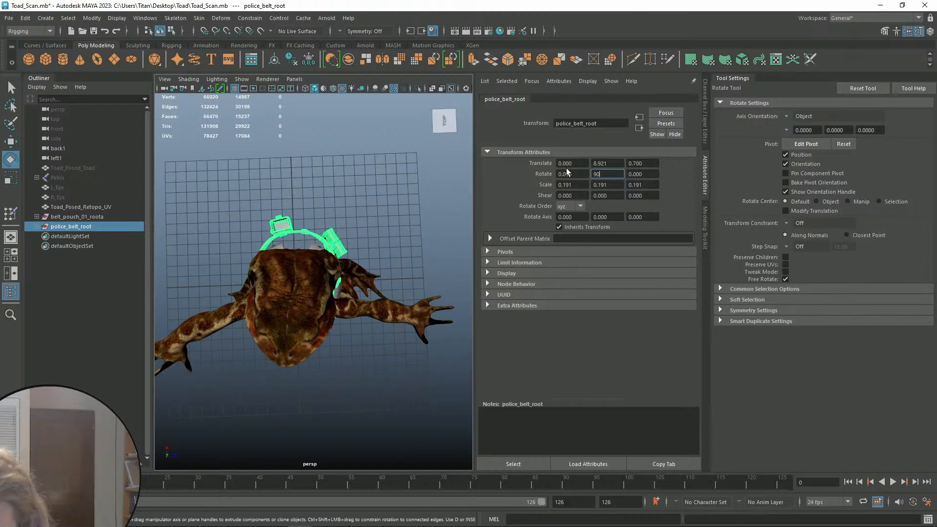
key("Return")
Inspect the police belt's orientation around the toad's torso from several angles
left_click_drag(362, 201, 376, 166, "alt")
scroll(379, 259, "up", 8)
scroll(377, 259, "down", 8)
left_click_drag(376, 260, 458, 254, "alt")
scroll(371, 284, "up", 6)
left_click_drag(371, 284, 298, 291, "alt")
scroll(352, 293, "down", 6)
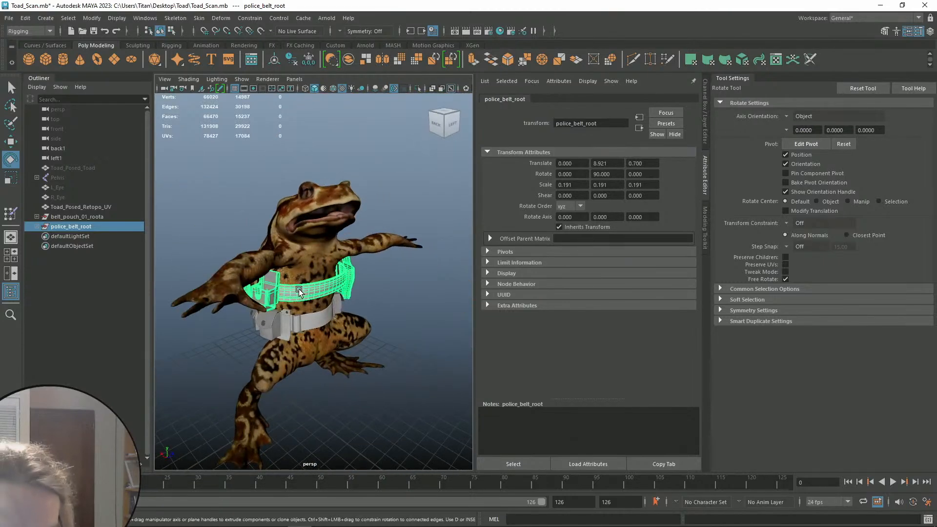
scroll(300, 282, "up", 6)
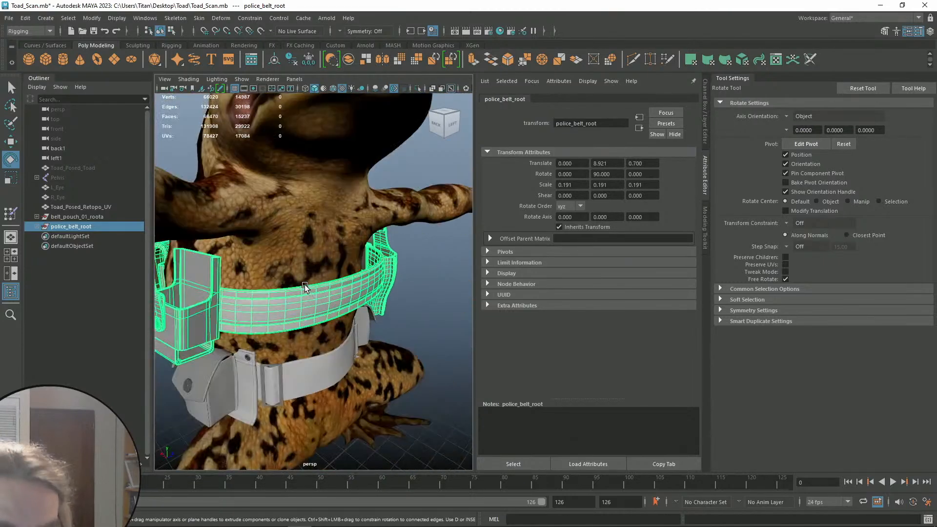
scroll(306, 300, "down", 6)
scroll(324, 295, "up", 3)
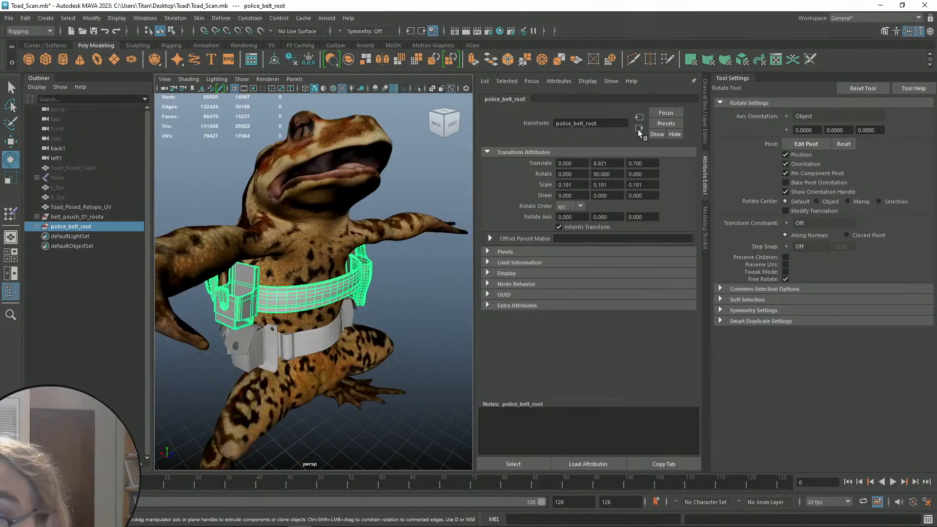
Rotate police_belt_root around its vertical axis so the buckle faces the toad's front
left_click(704, 176)
key("r")
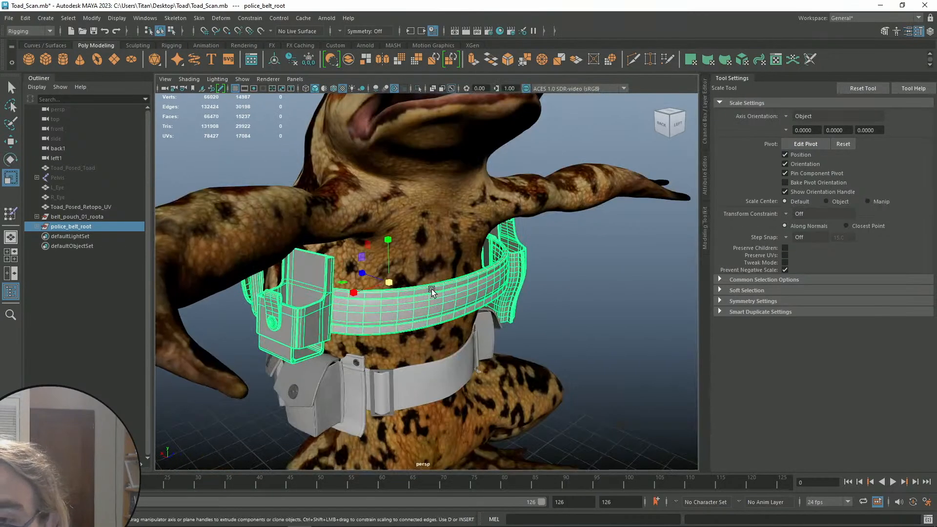
key("e")
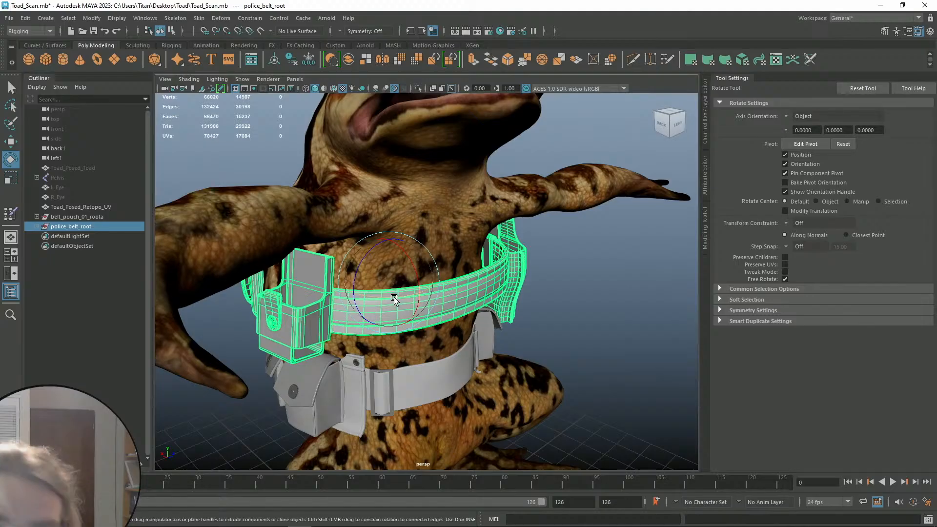
left_click_drag(392, 299, 517, 273)
left_click(565, 284)
scroll(566, 287, "down", 3)
scroll(522, 278, "down", 4)
key("q")
scroll(382, 323, "up", 3)
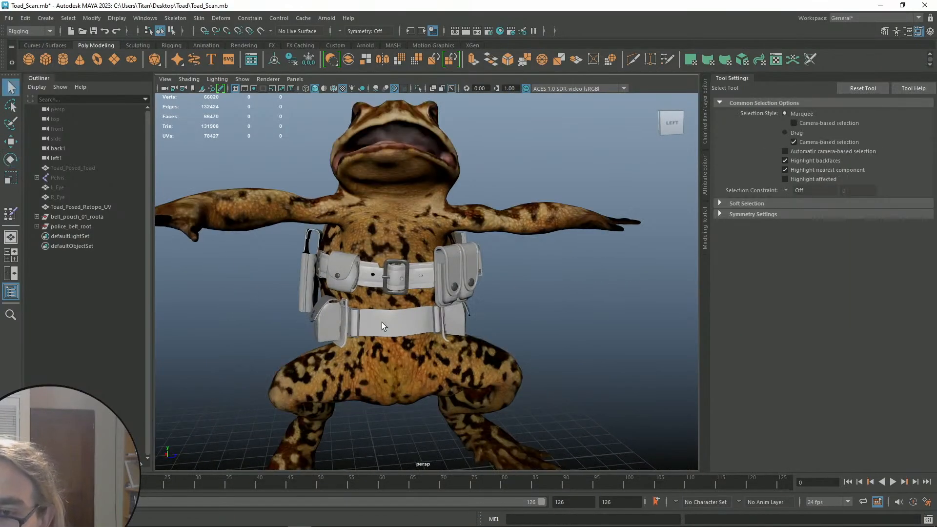
Swap the heights of the two belts, putting police_belt_root at the hips, and scale police_belt_root down slightly
left_click_drag(392, 248, 440, 318)
left_click(98, 226)
key("r")
scroll(440, 318, "up", 5)
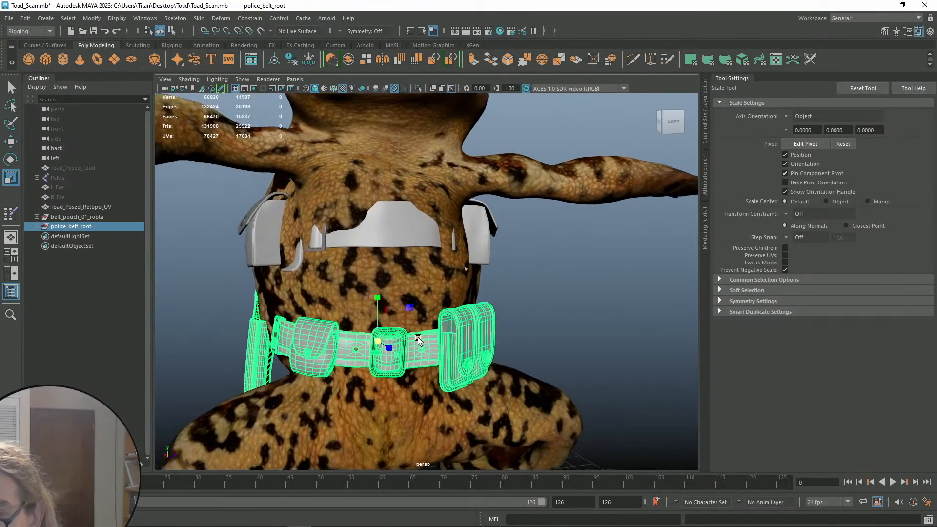
left_click(526, 332)
scroll(526, 332, "down", 3)
left_click_drag(525, 333, 479, 286, "alt")
right_click_drag(479, 292, 485, 265, "alt")
key("q")
left_click_drag(484, 265, 433, 250, "alt")
Adjust the placement of police_belt_root around the toad's hips
left_click(86, 226)
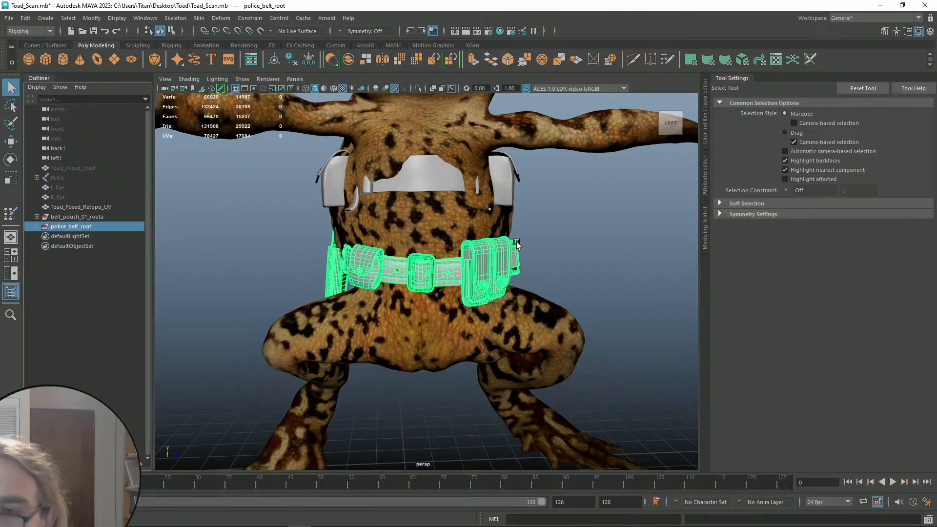
key("w")
left_click_drag(469, 266, 437, 297)
key("e")
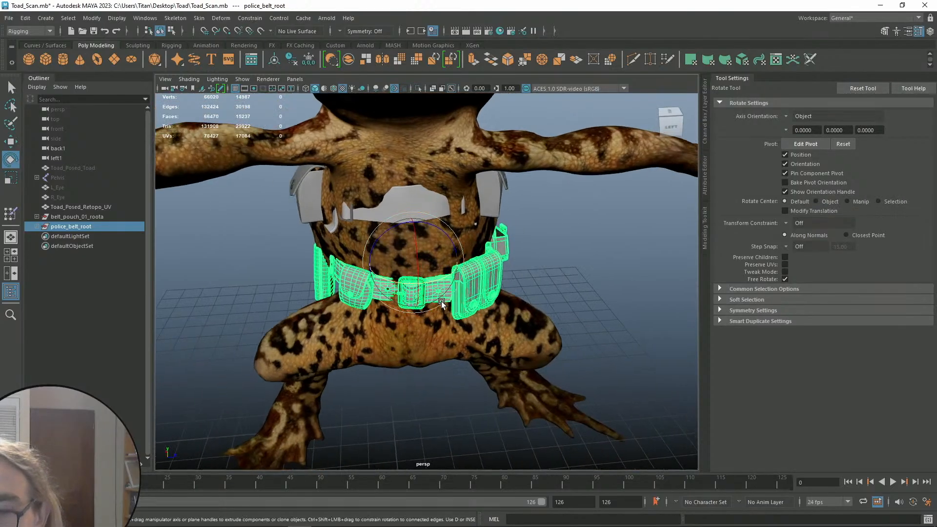
scroll(444, 317, "down", 5)
scroll(422, 323, "up", 3)
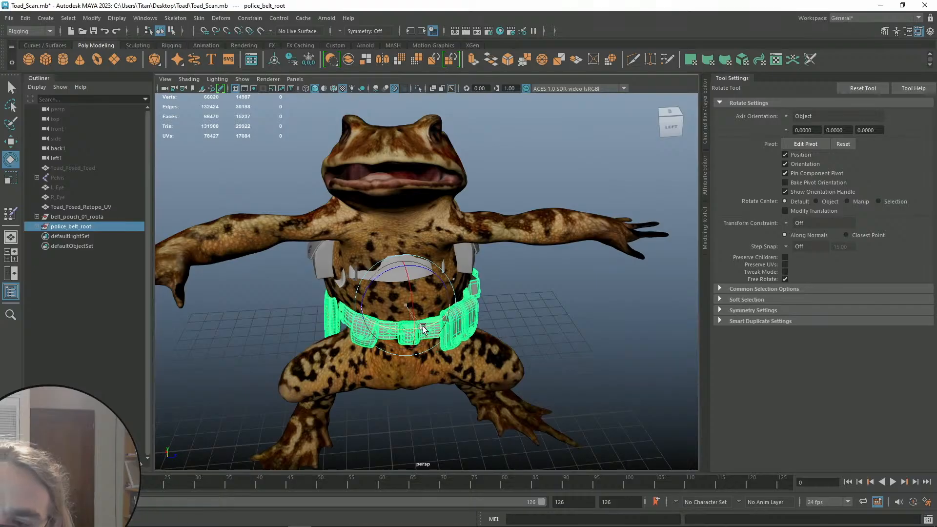
left_click_drag(423, 329, 354, 312, "alt")
key("r")
key("q")
left_click(625, 304)
Move police_belt_root slightly down on the hips, checking it against the toad's side profile
left_click(71, 226)
key("w")
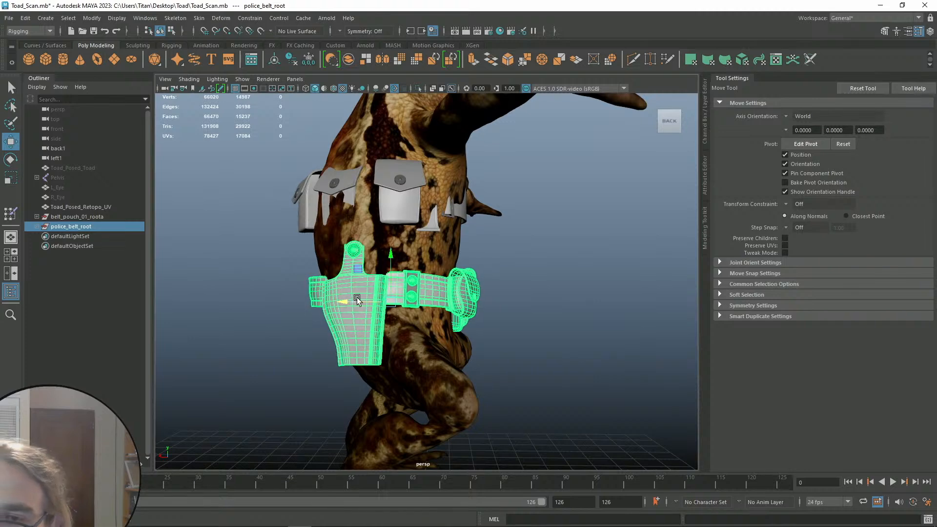
left_click_drag(389, 254, 383, 262, "alt")
left_click(544, 280)
left_click_drag(544, 280, 444, 292, "alt")
scroll(447, 298, "down", 3)
scroll(447, 300, "down", 5)
scroll(488, 297, "down", 2)
left_click_drag(508, 288, 485, 291, "alt")
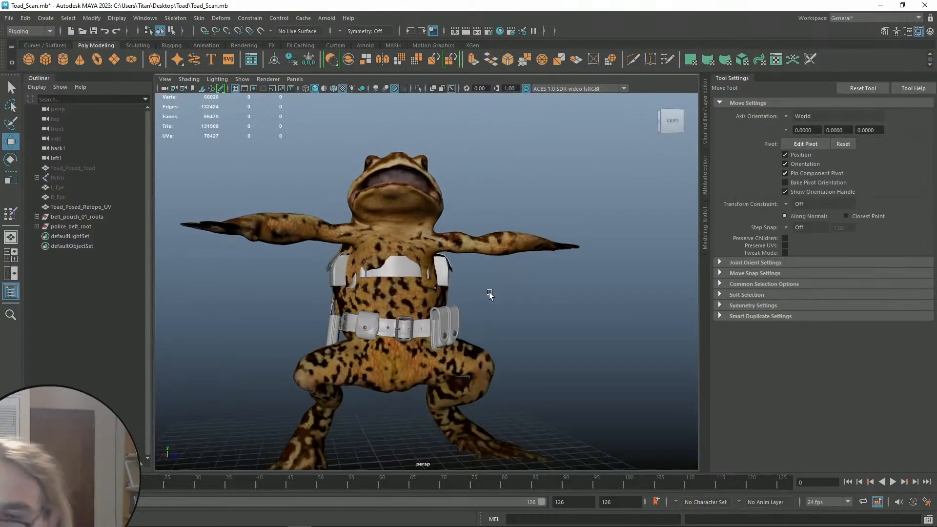
Lower police_belt_root a little more and scale it up slightly and uniformly
key("q")
scroll(459, 308, "up", 4)
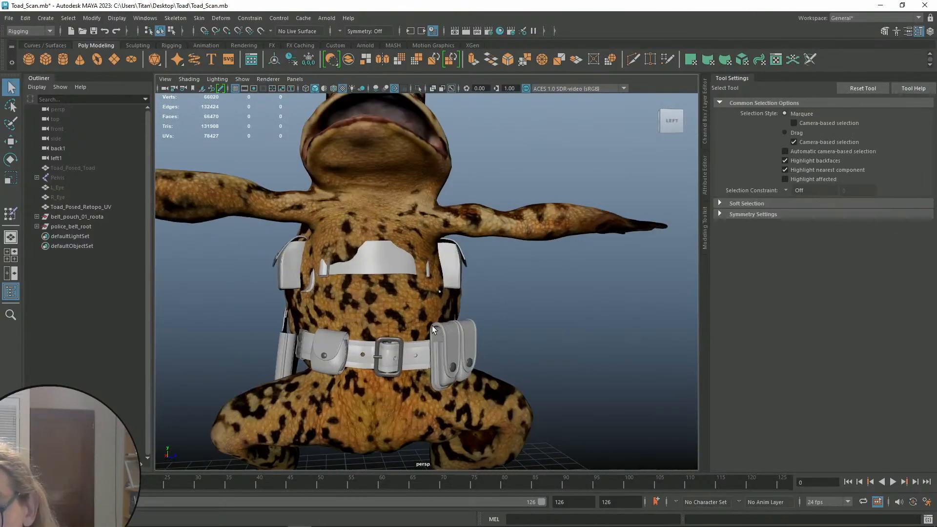
left_click(80, 226)
key("w")
left_click_drag(382, 309, 383, 313)
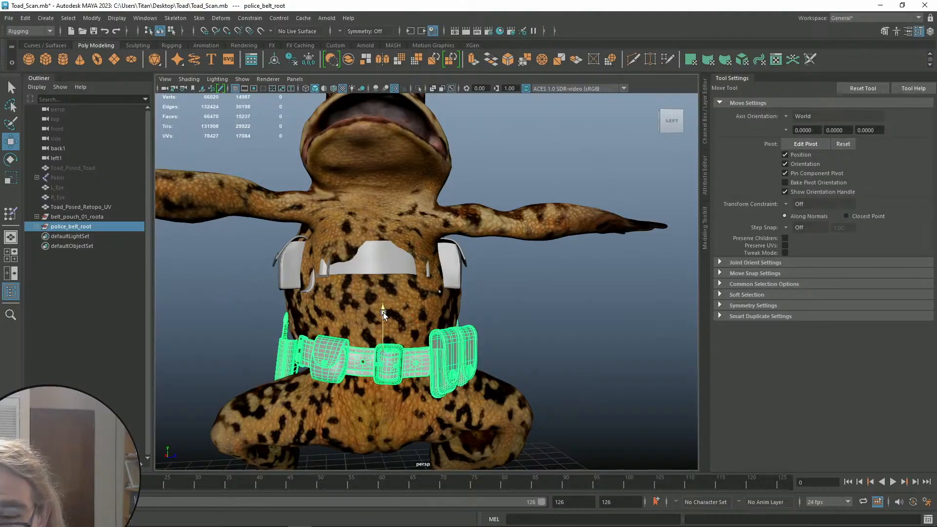
key("r")
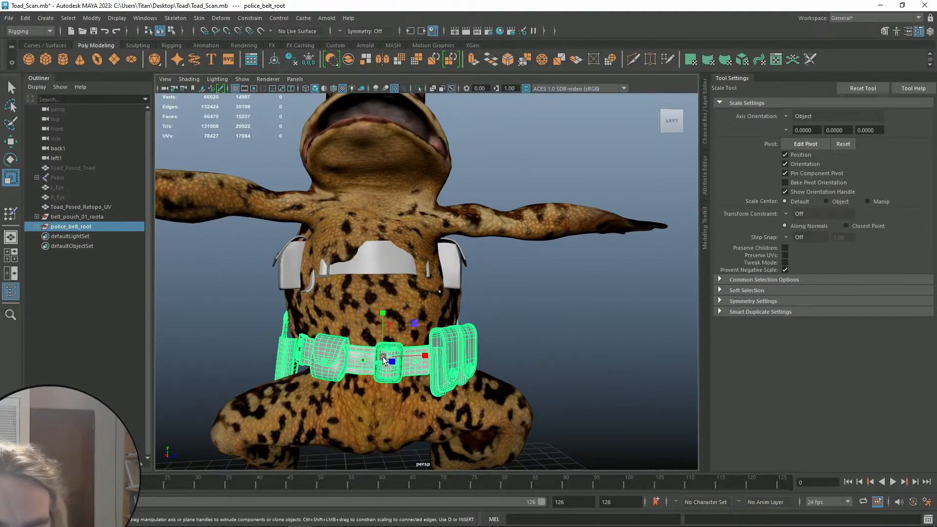
left_click_drag(383, 356, 395, 348)
Shift police_belt_root slightly so it sits evenly around the toad's hips
key("q")
mouse_move(457, 321)
left_mouse_down("alt")
mouse_move(676, 315)
mouse_move(565, 305)
mouse_move(453, 324)
left_mouse_up("alt")
key("w")
middle_click_drag(371, 333, 377, 336)
left_click_drag(377, 336, 336, 326, "alt")
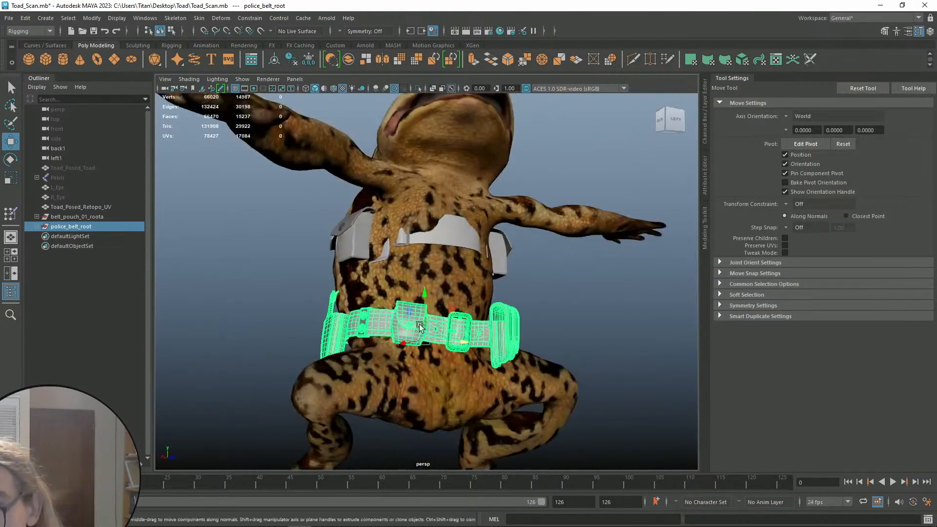
key("q")
left_click(544, 307)
Scale up belt_pouch_01_roota so its belt clears the toad's chest all around
left_click_drag(544, 307, 586, 303, "alt")
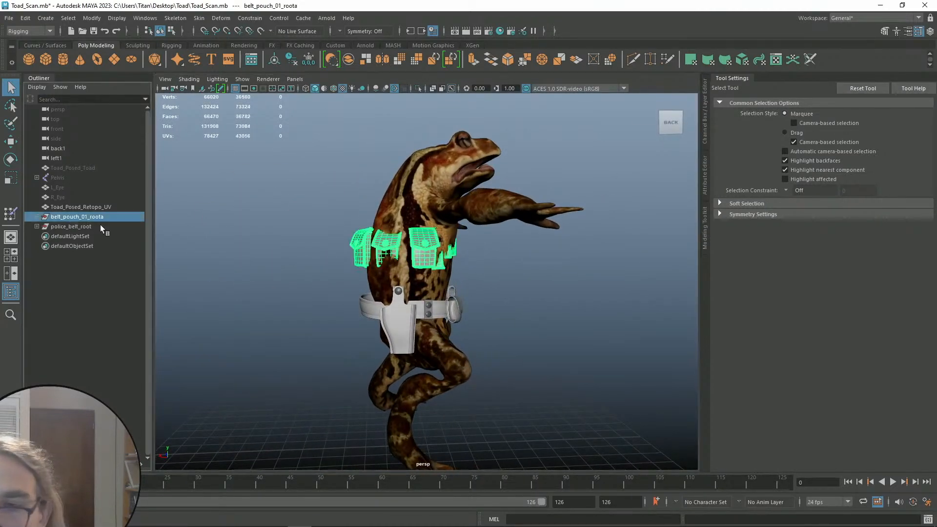
key("r")
left_click_drag(512, 269, 374, 266, "alt")
scroll(411, 291, "up", 5)
left_click_drag(411, 291, 416, 250, "alt")
mouse_move(416, 250)
left_mouse_down("alt")
mouse_move(402, 248)
mouse_move(417, 267)
left_mouse_up("alt")
Try turning belt_pouch_01_roota so the pouches face forward, and rotate it back with 15-degree snapping
key("e")
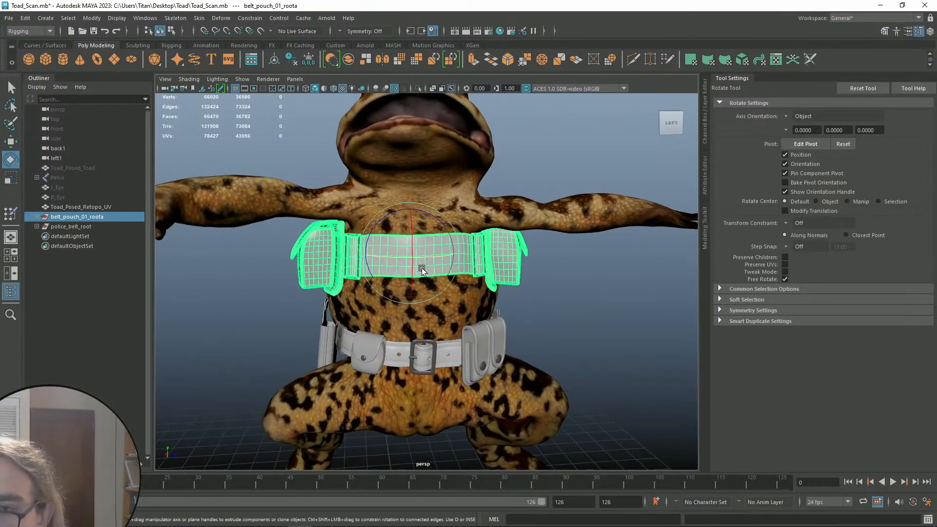
left_click_drag(524, 287, 462, 279, "alt")
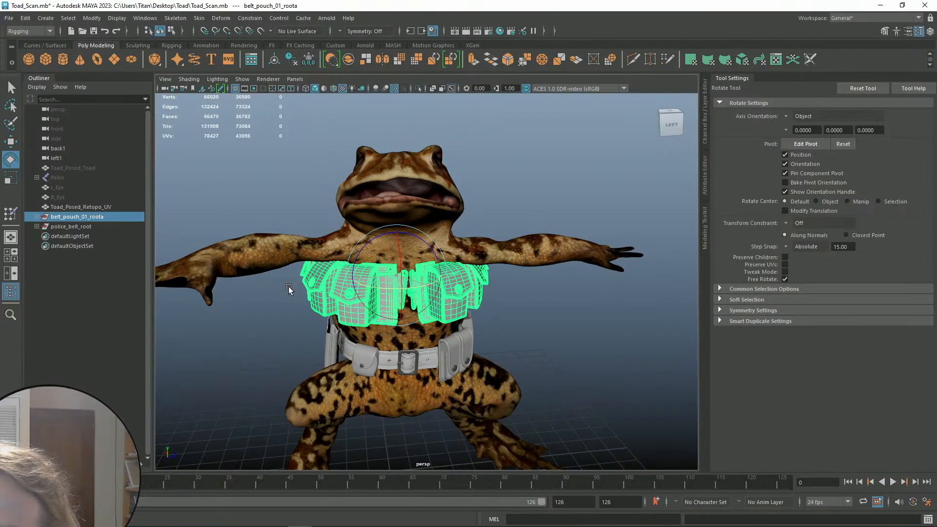
left_click(516, 310)
mouse_move(516, 310)
left_mouse_down("alt")
mouse_move(626, 323)
mouse_move(525, 323)
left_mouse_up("alt")
scroll(415, 299, "up", 3)
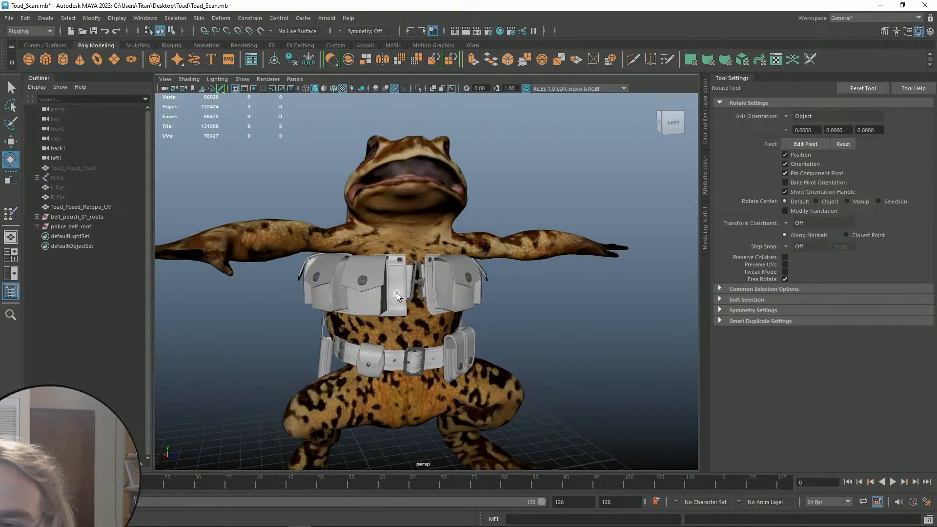
left_click(71, 227)
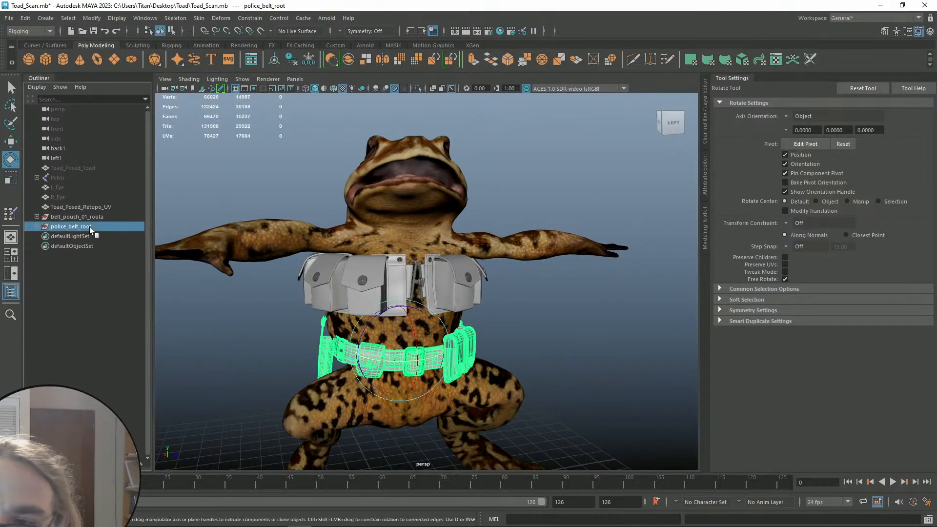
left_click(93, 217)
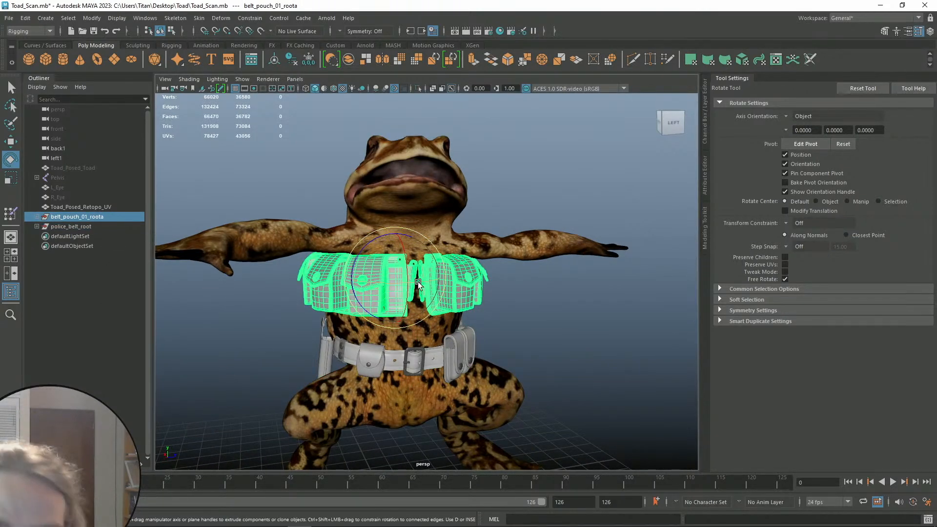
left_click_drag(386, 285, 318, 295)
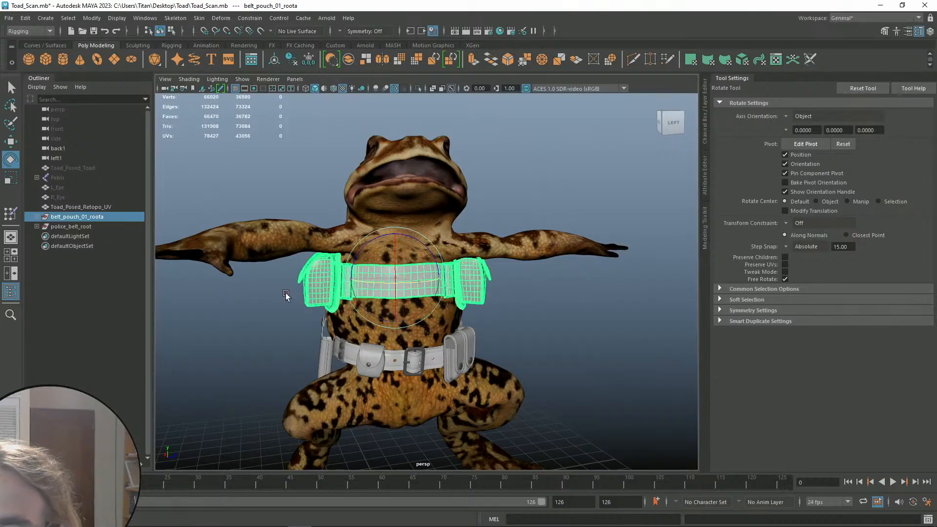
Adjust the height of belt_pouch_01_roota on the toad's chest
left_click_drag(453, 305, 477, 272, "alt")
key("w")
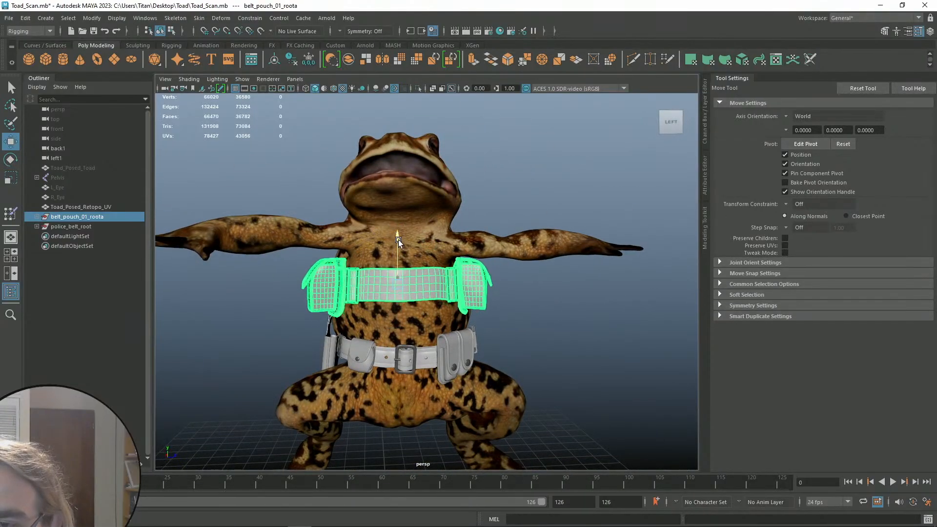
key("q")
left_click(599, 303)
left_click_drag(599, 303, 502, 330, "alt")
scroll(514, 330, "down", 3)
scroll(424, 252, "up", 3)
scroll(423, 251, "up", 3)
middle_click_drag(393, 207, 442, 252, "alt")
left_click(415, 209)
left_click(520, 215)
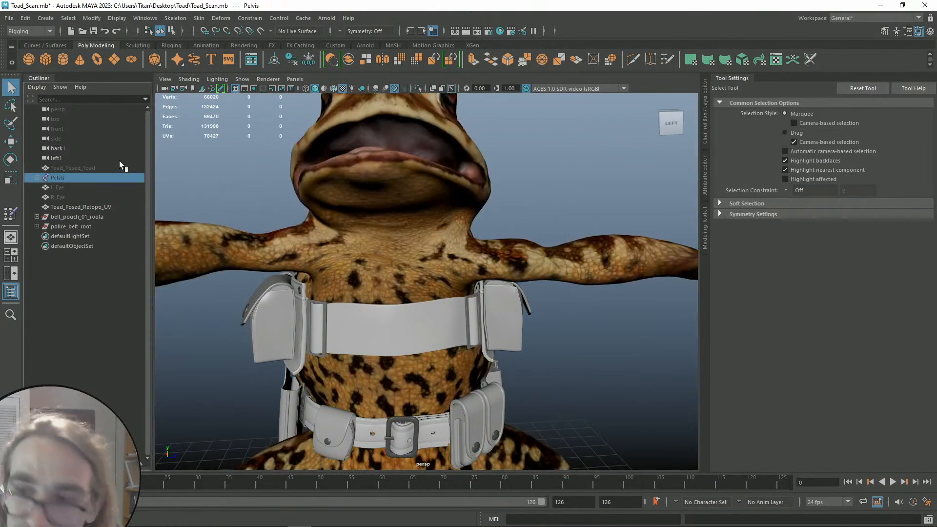
Show the Pelvis skeleton and try the Rotate tool on the Spine_02 joint
scroll(464, 218, "down", 4)
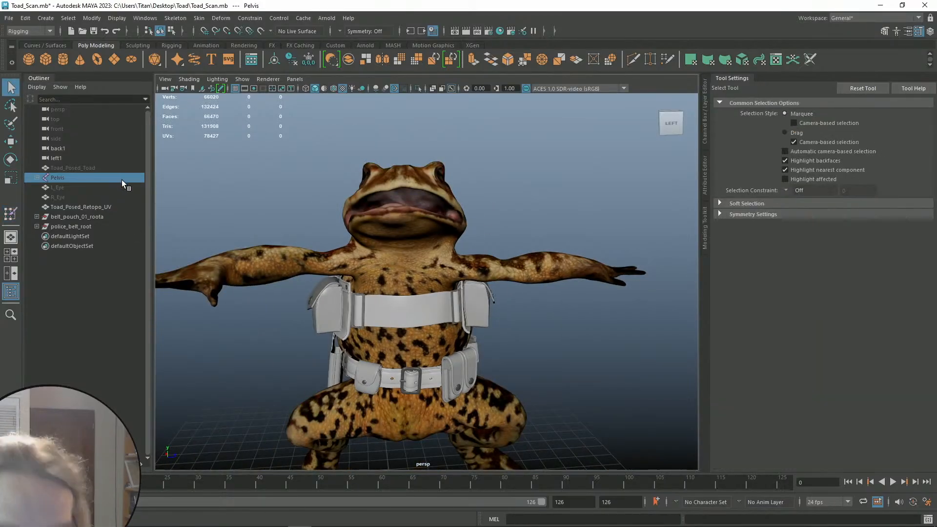
left_click(442, 219)
left_click_drag(442, 218, 415, 276, "alt")
key("e")
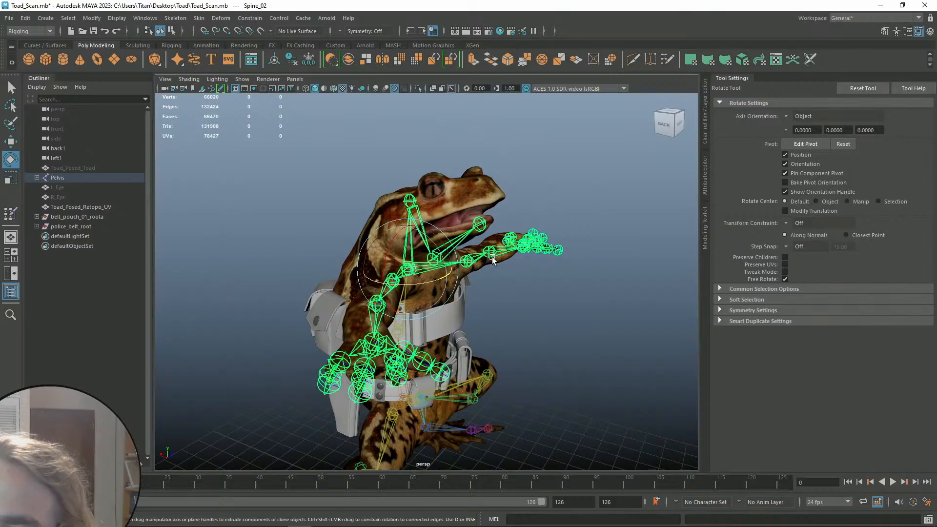
key("q")
left_click(498, 290)
left_click_drag(498, 290, 153, 200, "alt")
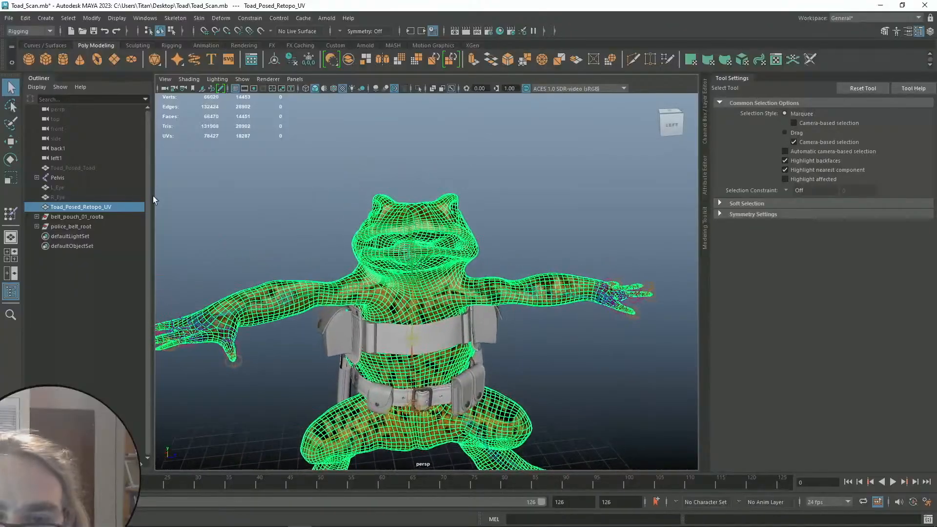
Hide the Pelvis skeleton again
left_click(65, 175)
key("ctrl+h")
scroll(299, 202, "up", 5)
left_click(484, 249)
Examine how both belts fit around the toad's chest and hips from several angles
left_click_drag(485, 249, 635, 246, "alt")
scroll(443, 245, "up", 5)
middle_click_drag(443, 245, 427, 297, "alt")
right_click_drag(427, 297, 555, 320, "alt")
mouse_move(555, 320)
left_mouse_down("alt")
mouse_move(537, 320)
mouse_move(546, 320)
left_mouse_up("alt")
right_click_drag(545, 320, 503, 295, "alt")
left_click(609, 293)
left_click_drag(609, 292, 548, 272, "alt")
right_click_drag(549, 271, 535, 261, "alt")
left_click_drag(534, 261, 453, 263, "alt")
left_click(533, 285)
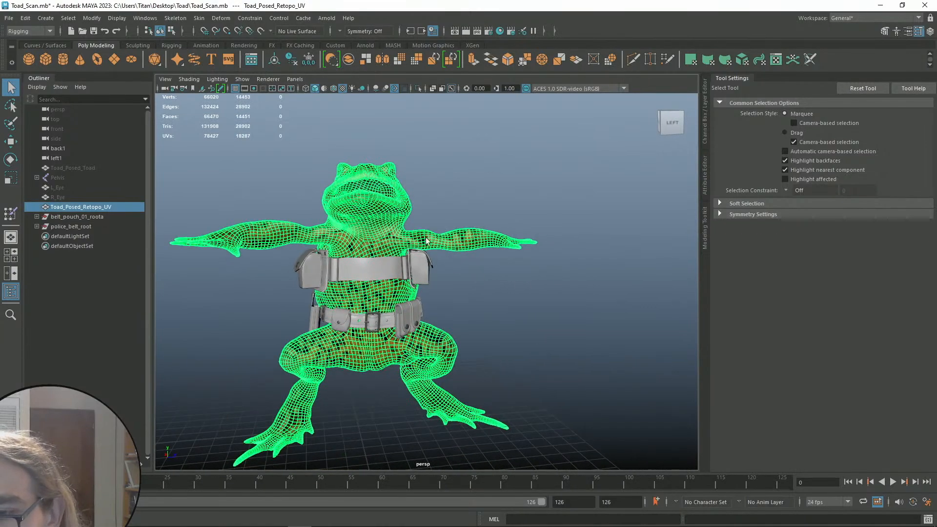
left_click(432, 188)
left_click_drag(431, 188, 503, 142, "alt")
scroll(438, 218, "up", 4)
left_click(385, 227)
left_click(477, 204)
scroll(508, 152, "down", 5)
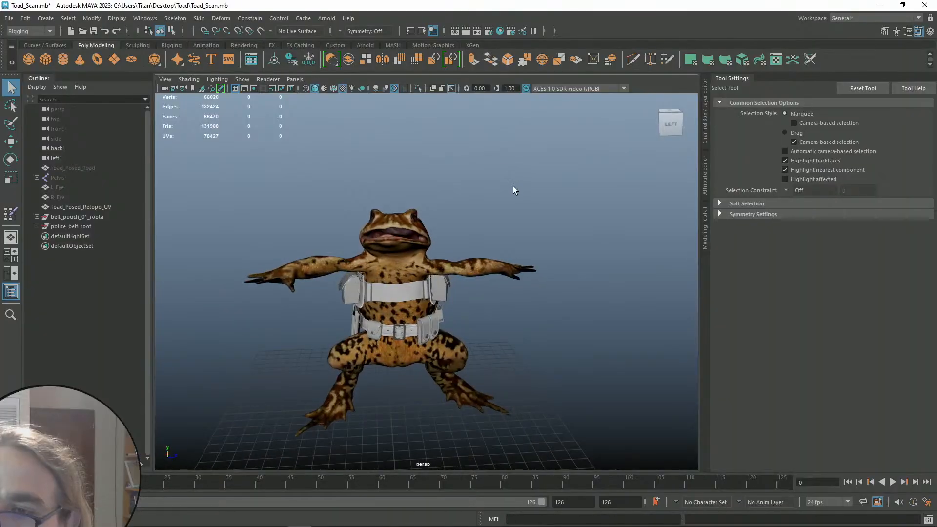
Minimize Maya and switch to the T_BC_Toad.jpg texture image
left_click(881, 5)
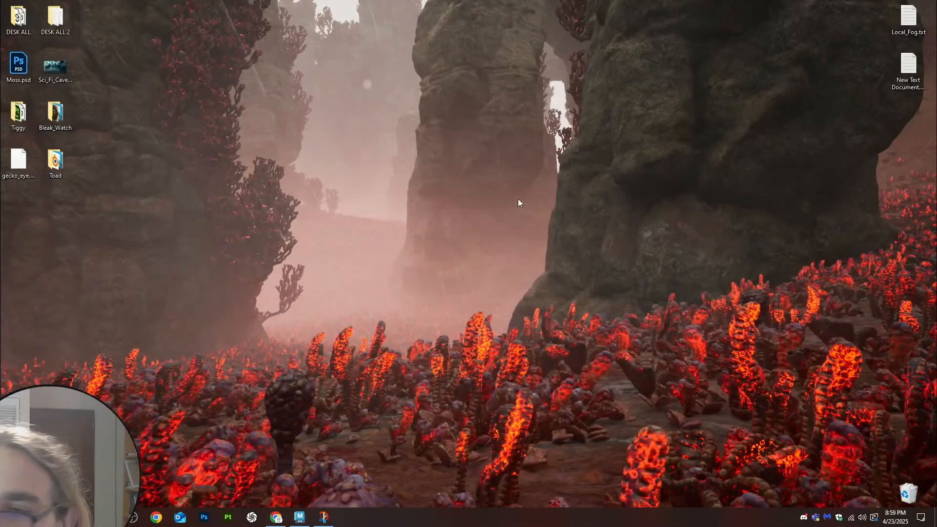
key("alt+Tab")
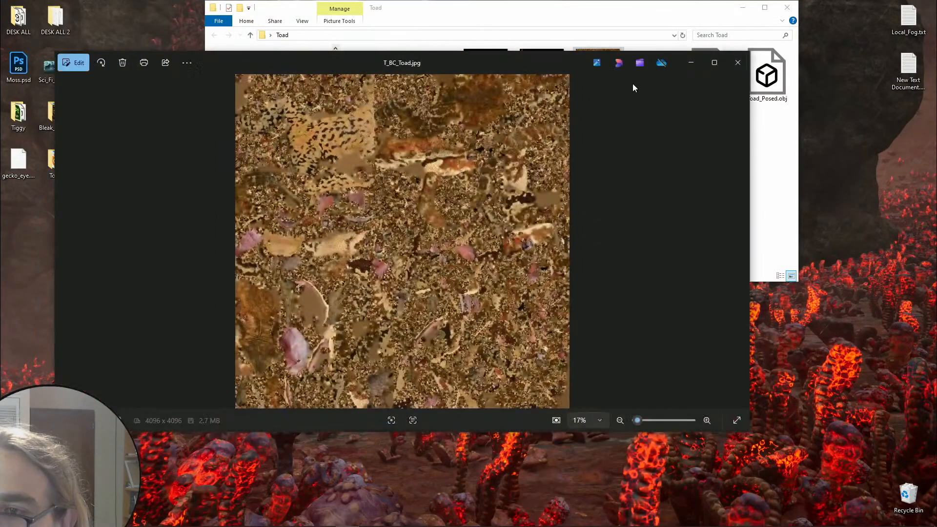
View the T_BC_Toad.jpg and T_BC_Toad _Baked.png textures full screen, close both images, and minimize the Toad folder
left_click(714, 62)
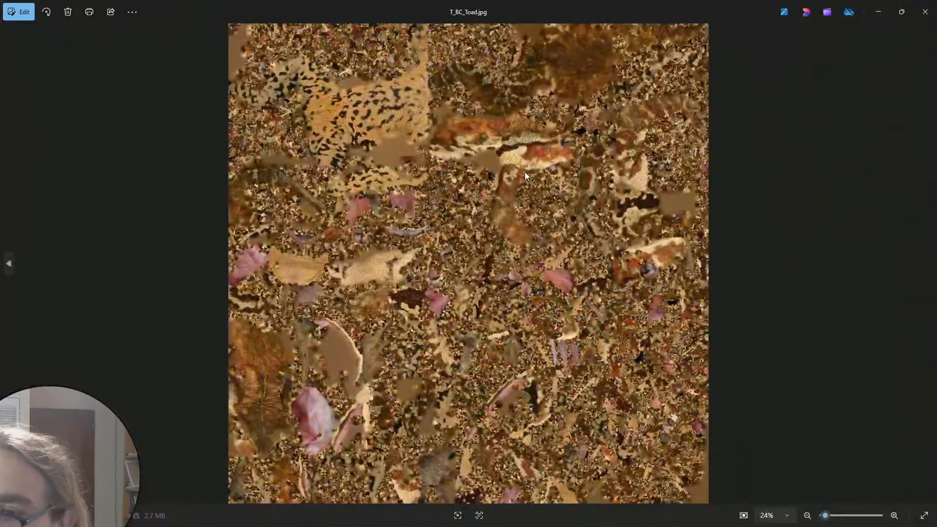
left_click(930, 13)
double_click(550, 75)
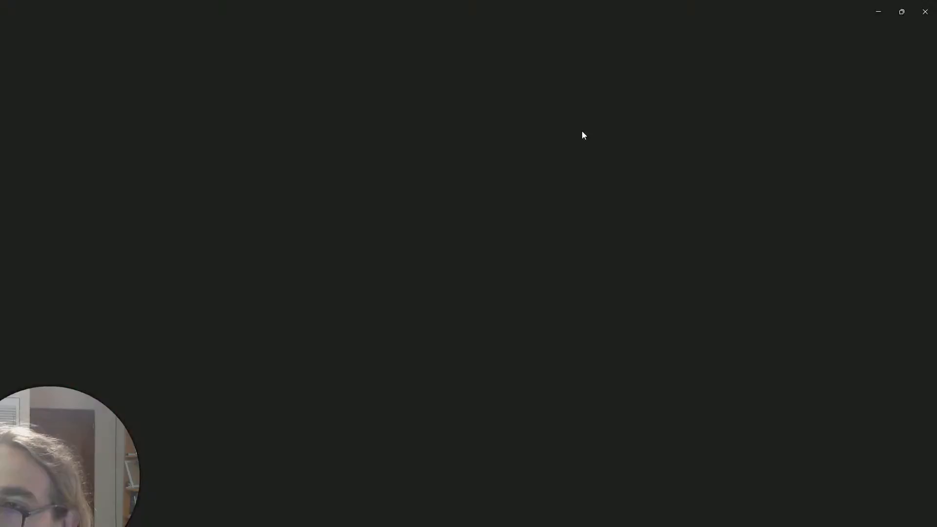
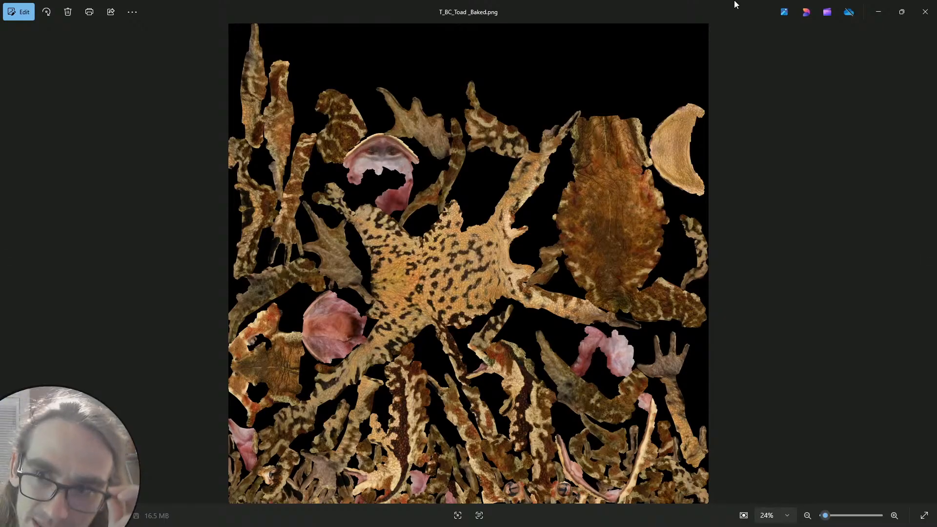
left_click(931, 13)
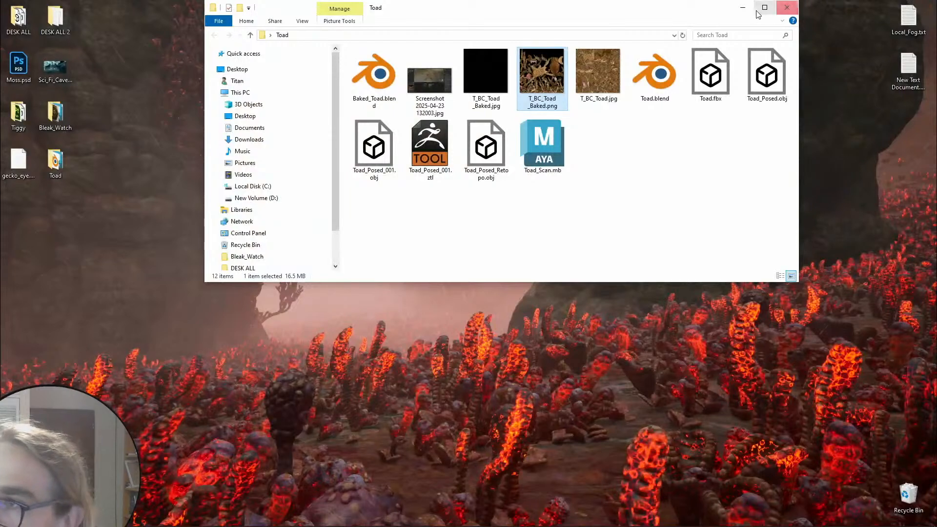
left_click(742, 7)
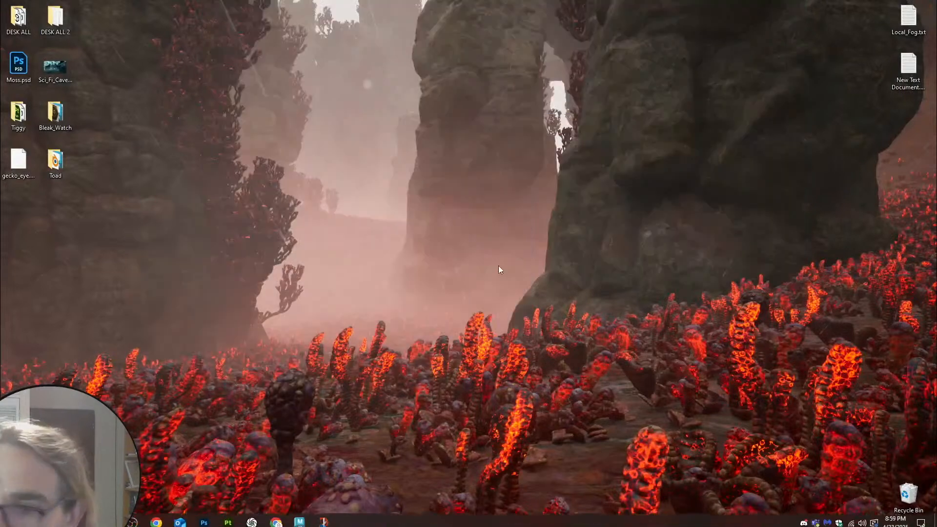
Switch back to Maya and examine the toad with both belts from several angles
left_click(298, 518)
left_click_drag(393, 345, 604, 302, "alt")
left_click_drag(577, 308, 411, 307, "alt")
right_click_drag(411, 307, 412, 313, "alt")
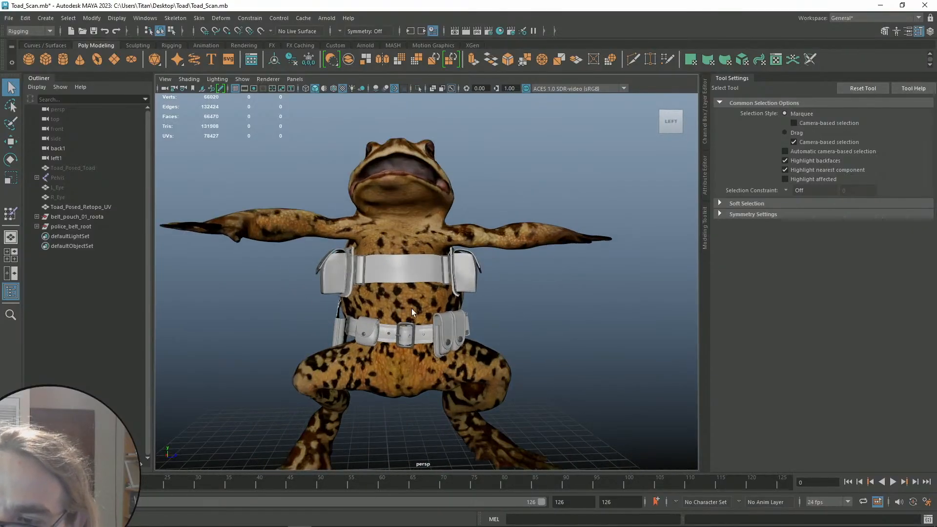
left_click_drag(419, 264, 496, 294, "alt")
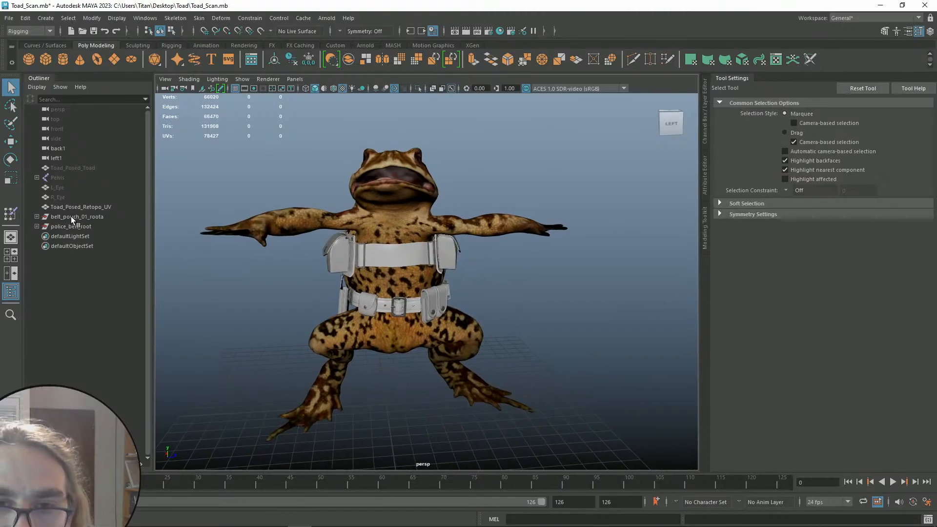
Show the hidden R_Eye mesh and inspect how it sits in the toad's right eye socket
left_click(68, 198)
scroll(416, 240, "up", 2)
scroll(417, 240, "up", 5)
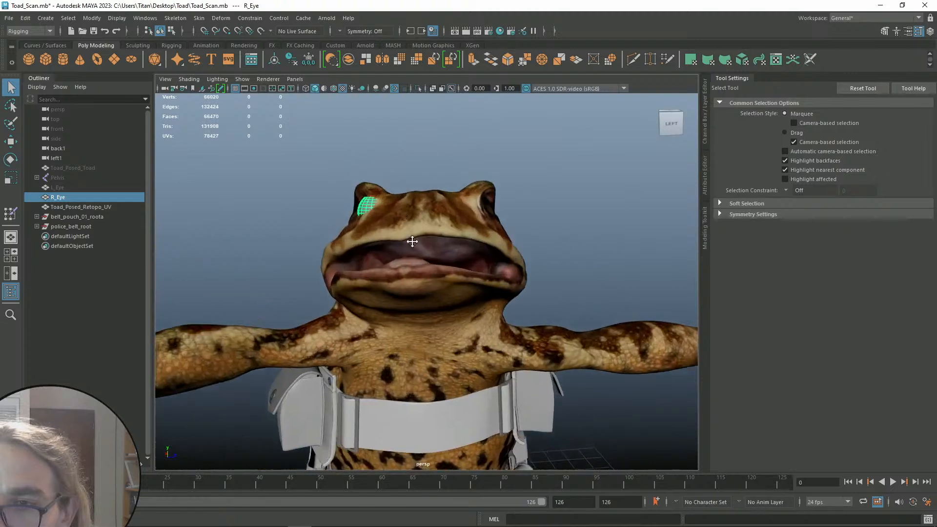
key("w")
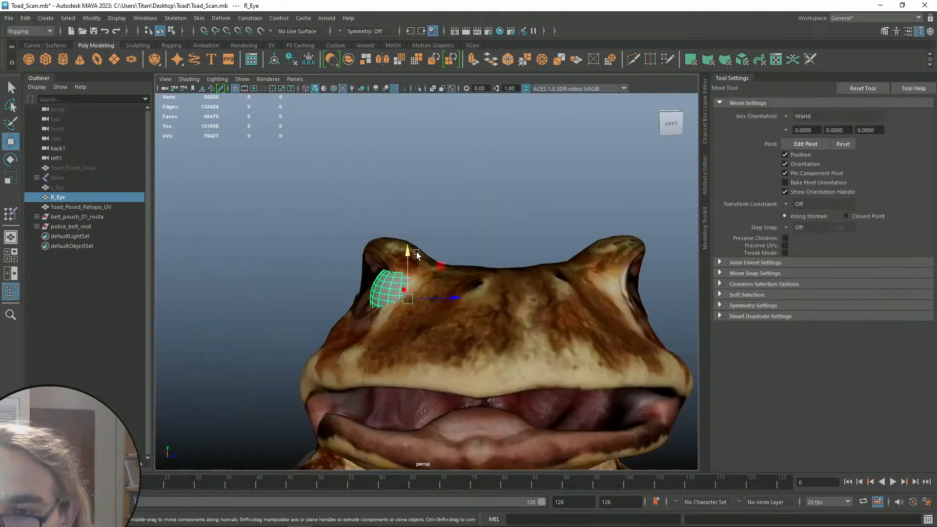
left_click(443, 225)
mouse_move(443, 225)
left_mouse_down("alt")
mouse_move(520, 229)
mouse_move(440, 231)
left_mouse_up("alt")
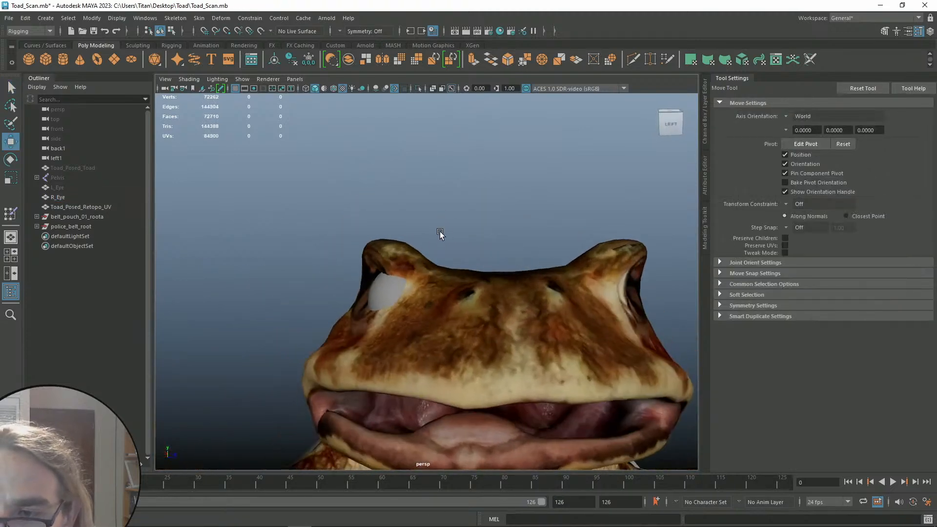
scroll(482, 314, "down", 5)
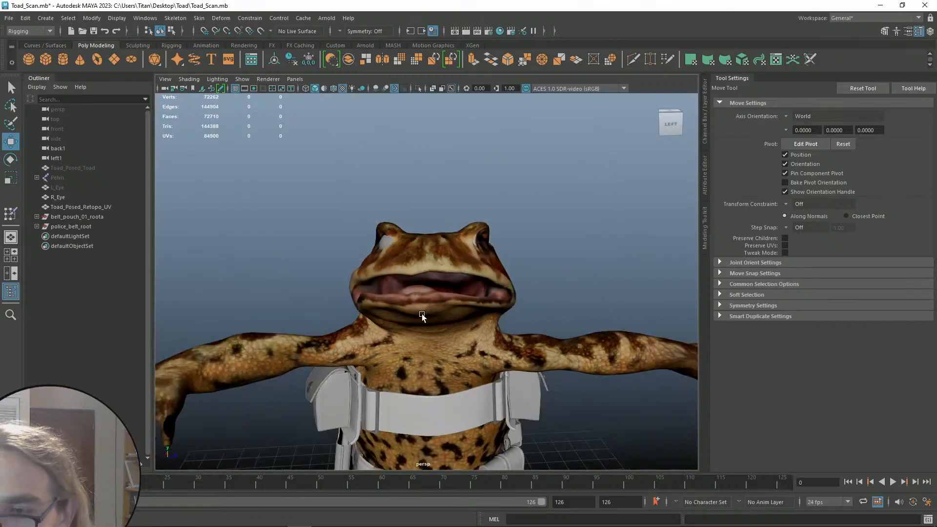
Show the Pelvis skeleton over the toad
left_click(69, 168)
left_click(69, 179)
key("shift+h")
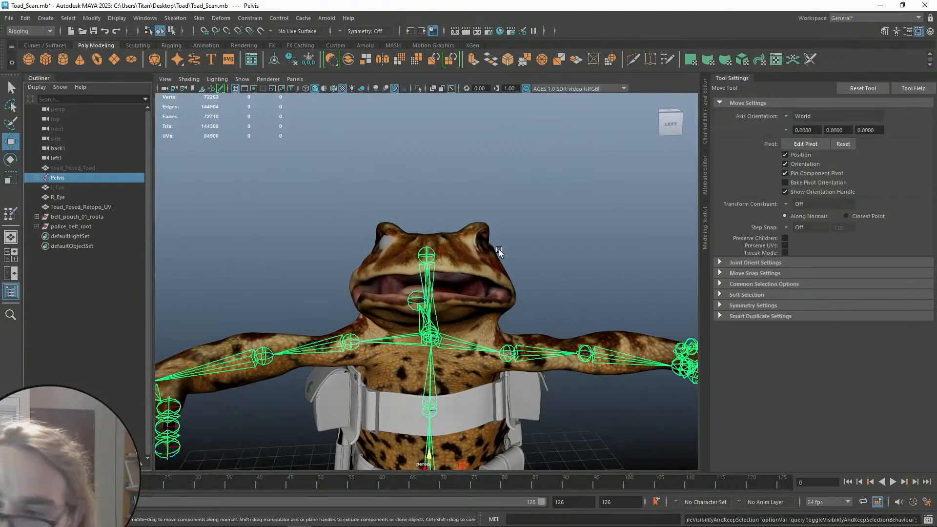
left_click(537, 262)
mouse_move(537, 263)
left_mouse_down("alt")
mouse_move(420, 274)
mouse_move(445, 303)
mouse_move(439, 279)
mouse_move(436, 296)
mouse_move(442, 261)
mouse_move(444, 302)
mouse_move(412, 196)
mouse_move(438, 221)
left_mouse_up("alt")
Try rotating the Head joint and the jaw joint with the Rotate tool, undoing each trial
left_click(410, 283)
key("e")
key("ctrl+z")
key("q")
left_click(419, 218)
key("e")
key("ctrl+z")
left_click_drag(551, 210, 448, 205, "alt")
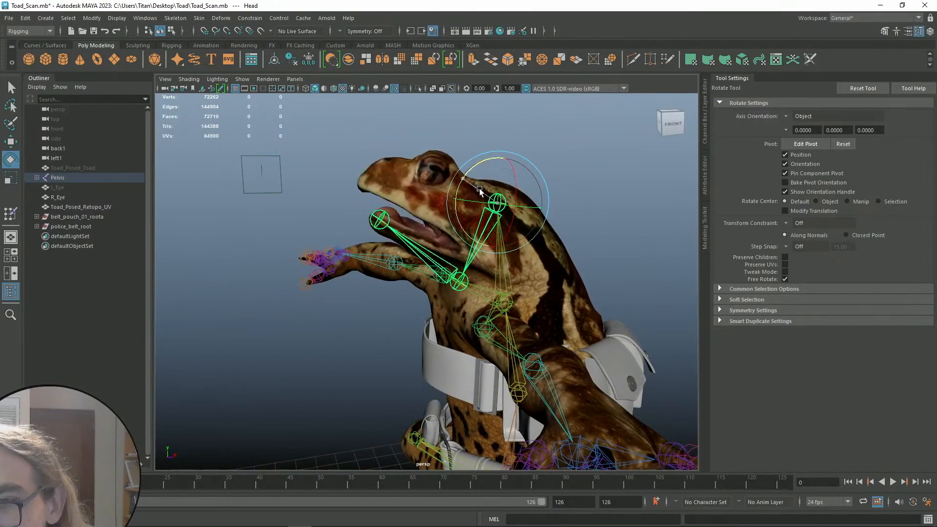
key("ctrl+z")
left_click(467, 278)
left_click_drag(446, 240, 441, 219)
key("ctrl+z")
Select the R_Eye mesh and examine it against the head from the side and front
left_click(485, 153)
left_click_drag(486, 153, 435, 240, "alt")
key("q")
left_click(441, 244)
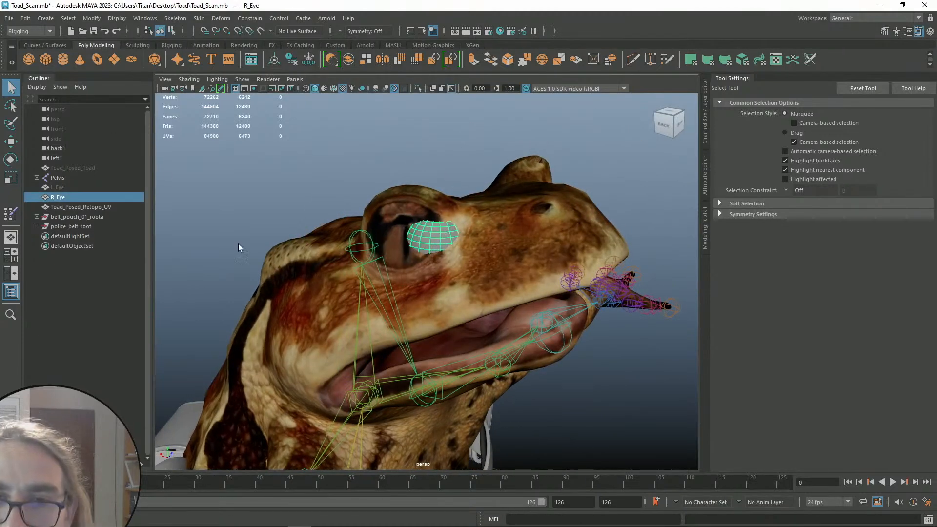
left_click_drag(441, 186, 553, 234, "alt")
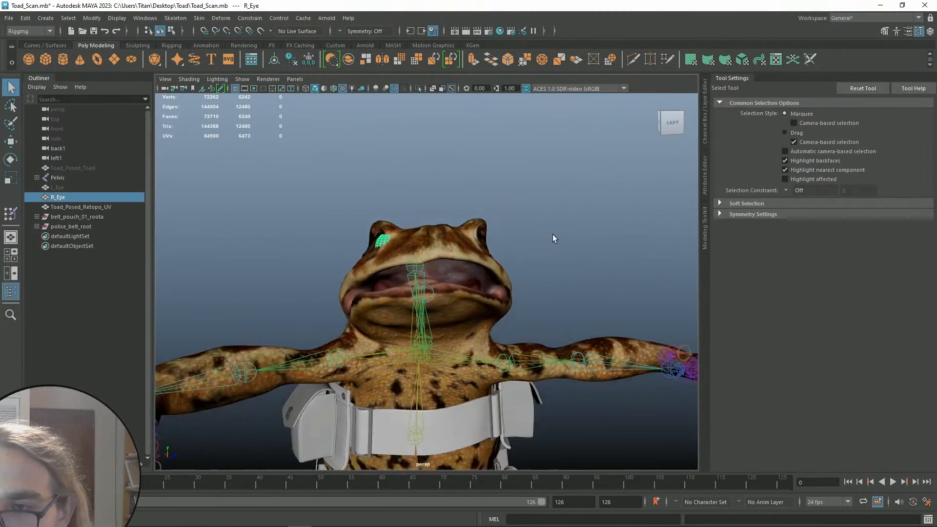
Clear the R_Eye selection and hide the Pelvis skeleton
middle_click_drag(543, 248, 493, 219, "alt")
left_click(494, 219)
scroll(496, 236, "down", 5)
middle_click_drag(499, 254, 490, 176, "alt")
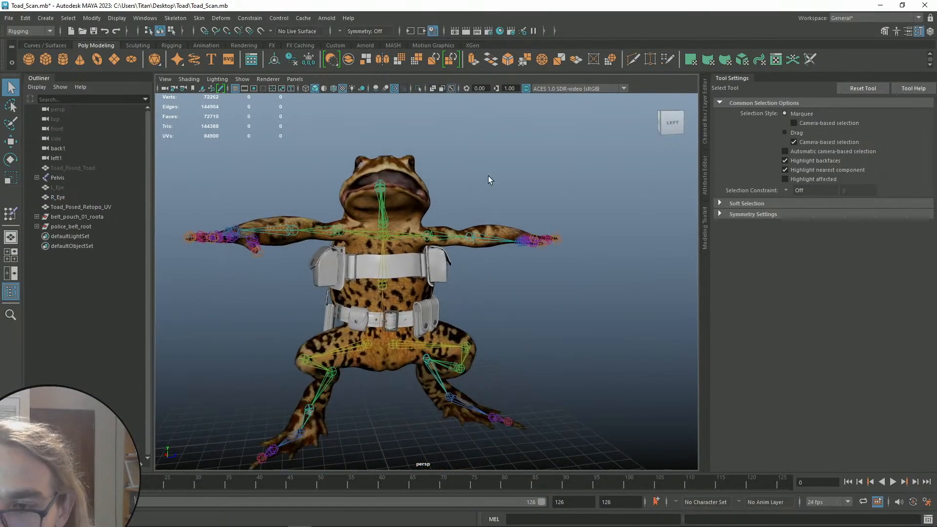
left_click(58, 177)
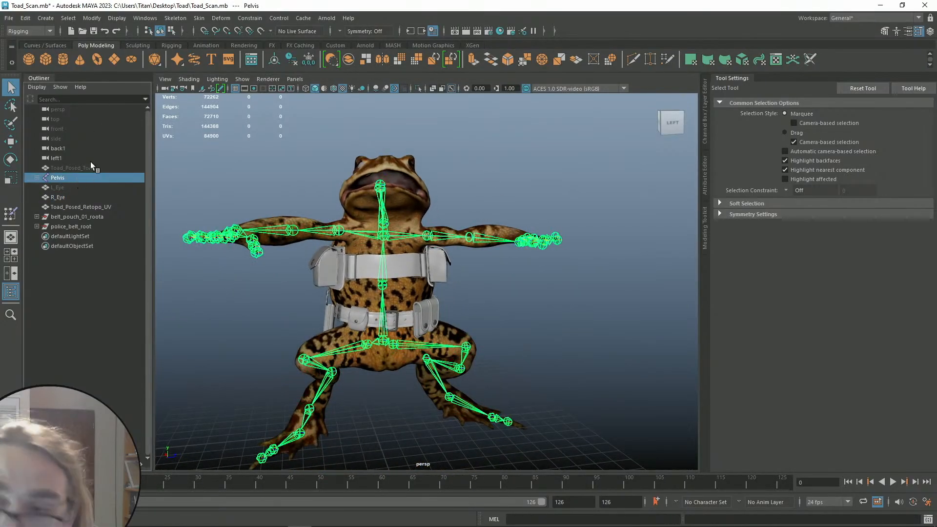
key("h")
Select R_Eye, inspect its UV layout in the UV Editor, and minimize the editor
left_click(71, 198)
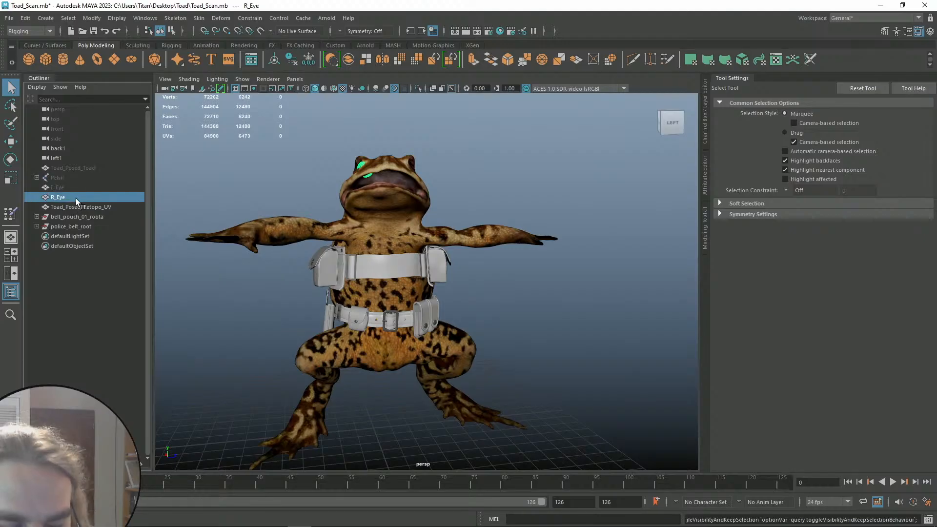
left_click_drag(429, 172, 352, 218, "alt")
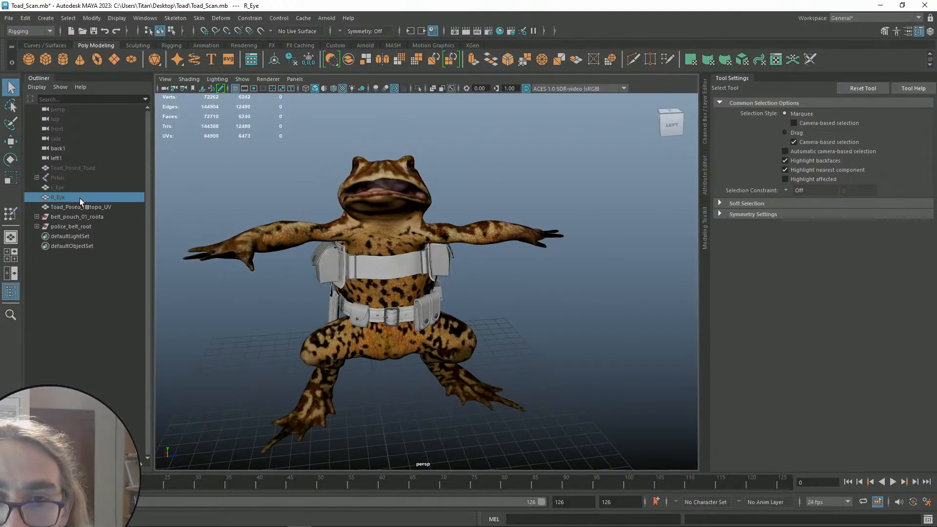
left_click(750, 61)
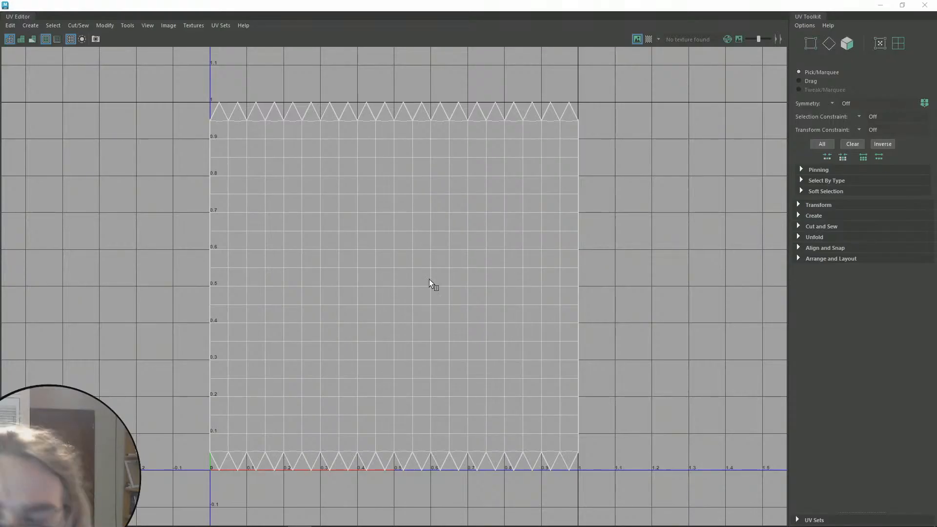
scroll(420, 253, "down", 3)
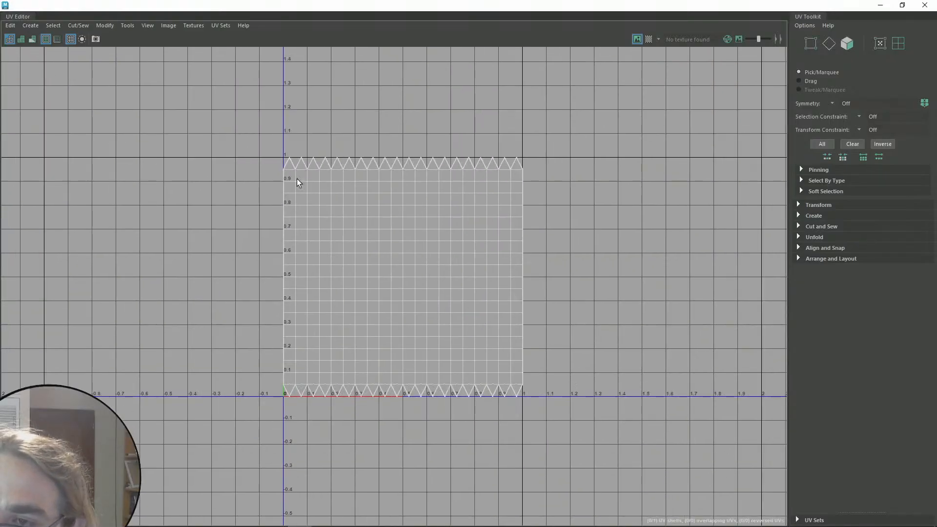
left_click(879, 6)
mouse_move(428, 143)
left_mouse_down("alt")
mouse_move(450, 146)
mouse_move(442, 151)
left_mouse_up("alt")
left_click(777, 60)
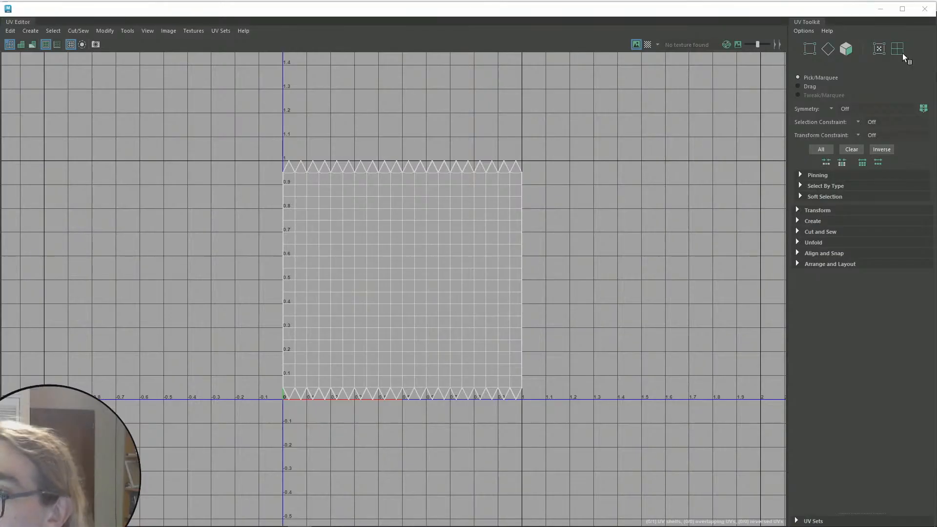
left_click(878, 10)
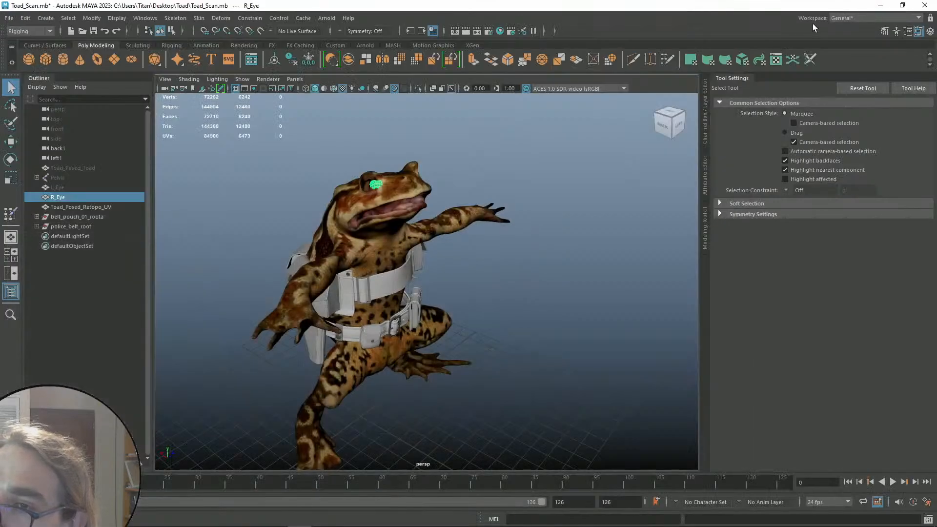
Switch to the Modeling menu set and apply Soften Edge to the R_Eye mesh
left_click(489, 189)
left_click_drag(489, 189, 470, 184, "alt")
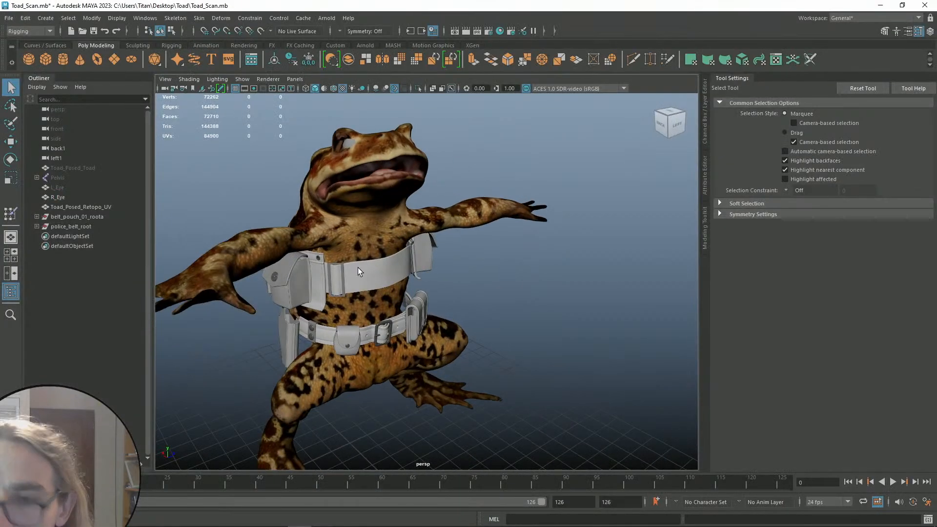
left_click_drag(498, 278, 485, 271, "alt")
left_click(71, 198)
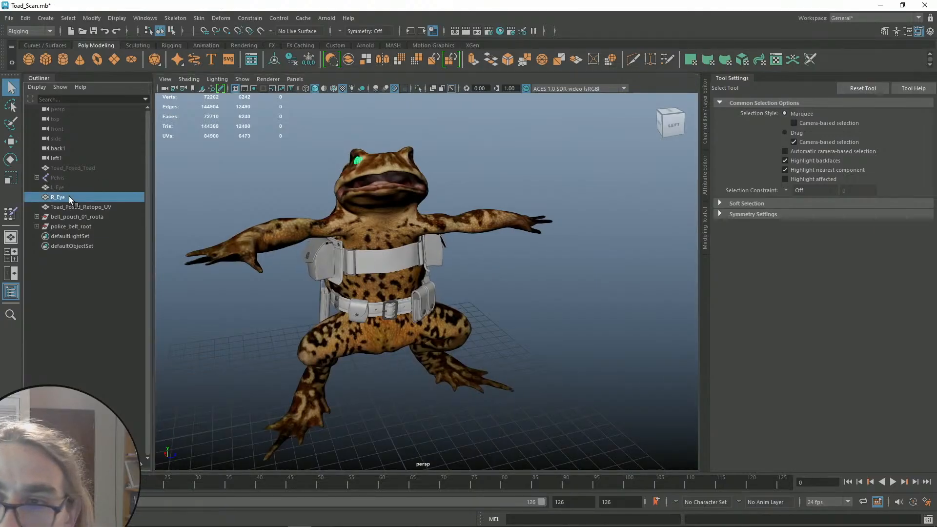
left_click(220, 18)
left_click(31, 31)
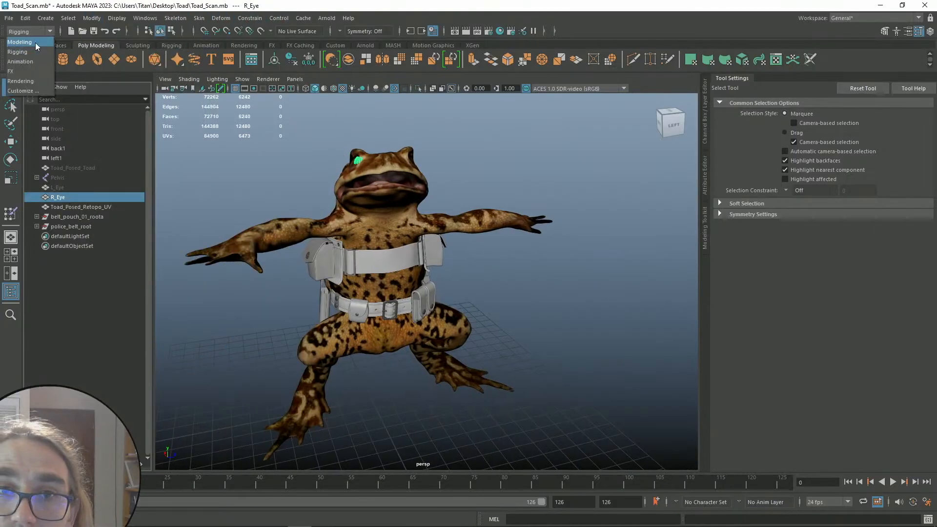
left_click(49, 42)
left_click(269, 18)
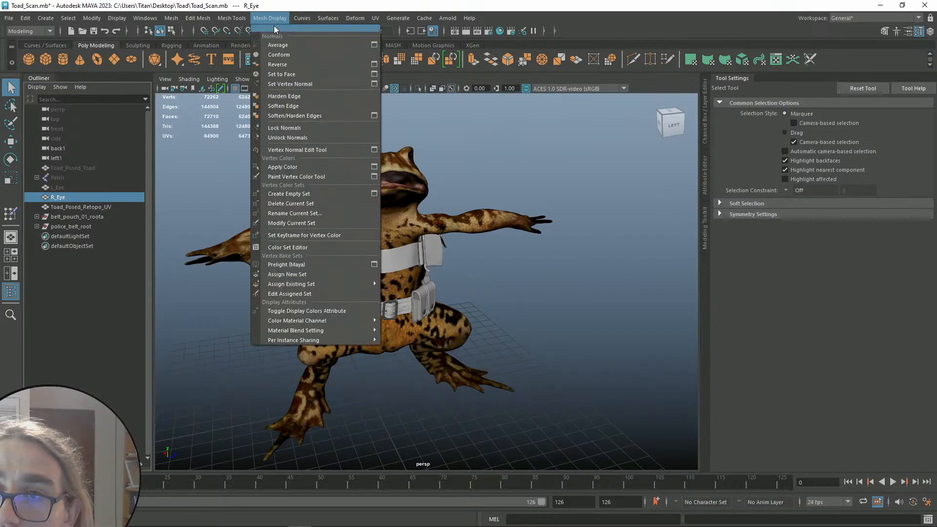
left_click(303, 106)
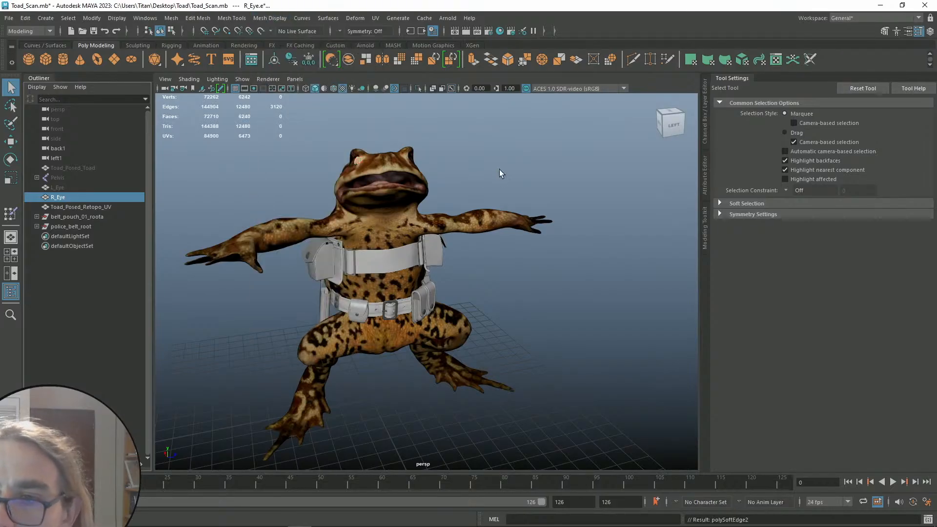
left_click(481, 159)
Export only the R_Eye mesh to the Desktop as an OBJ file named R_eye
left_click(88, 207)
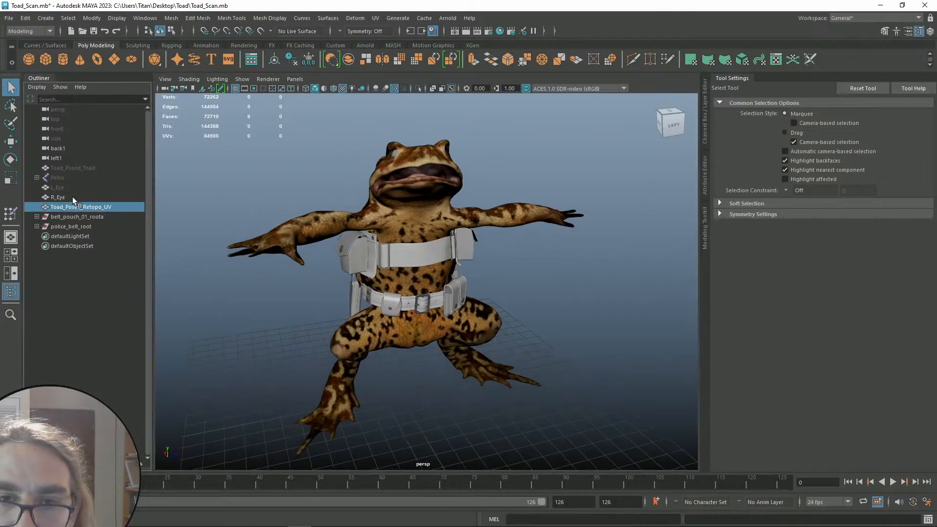
left_click(73, 197)
left_click(9, 18)
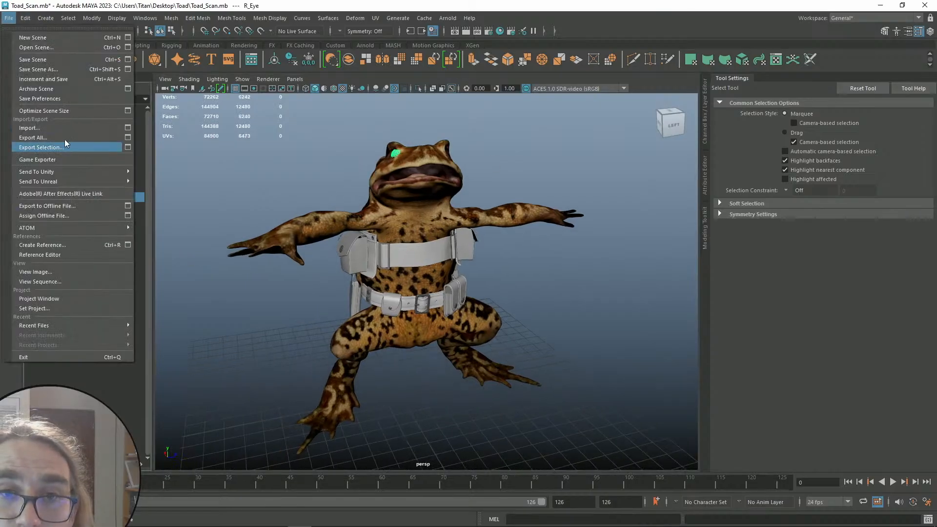
left_click(63, 144)
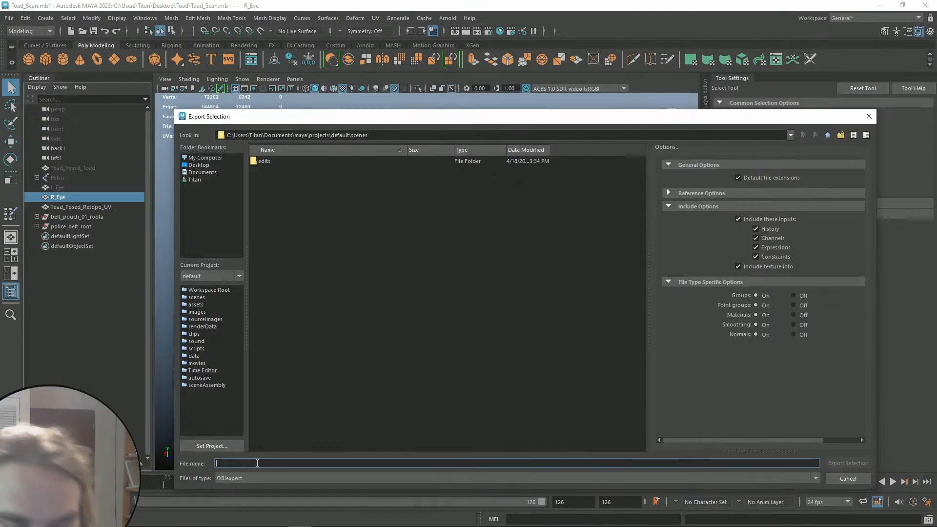
type("R_eye")
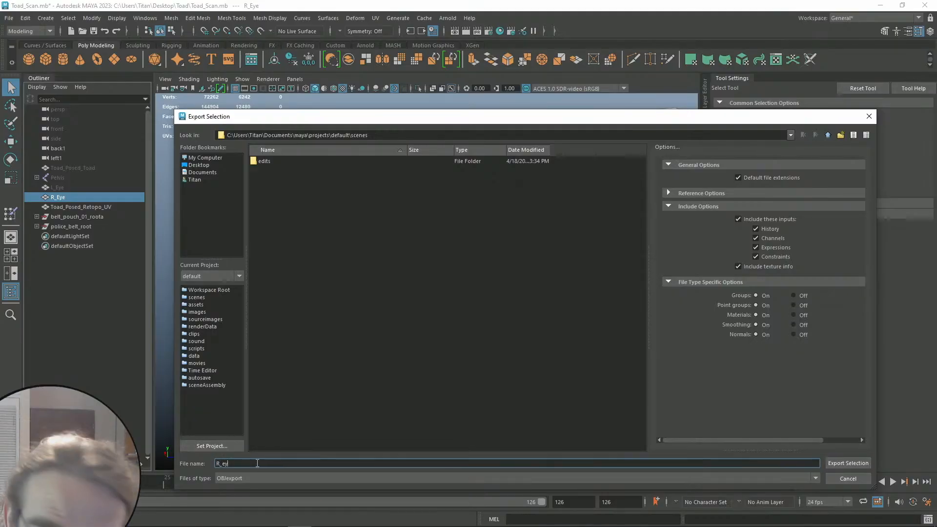
left_click(217, 166)
left_click(840, 464)
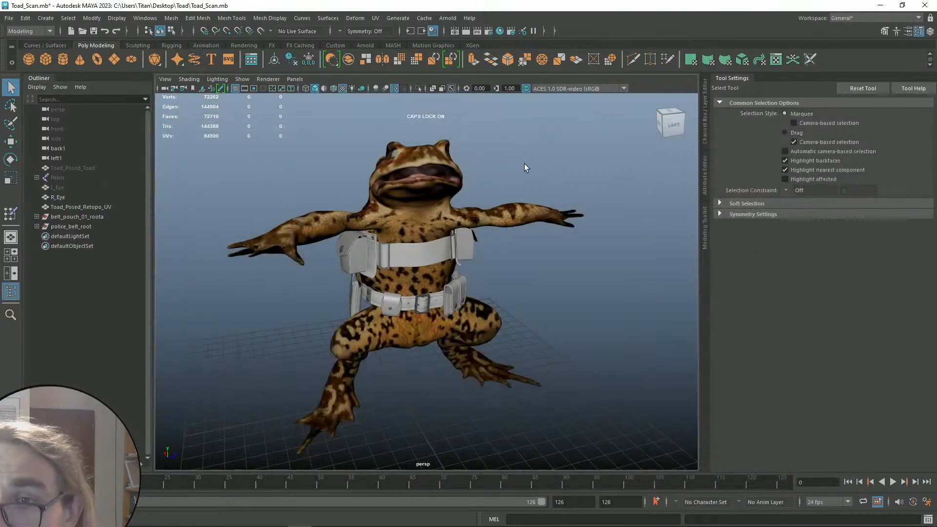
key("Caps_Lock")
Save the Toad_Scan.mb scene and look over the toad from the front
key("ctrl+s")
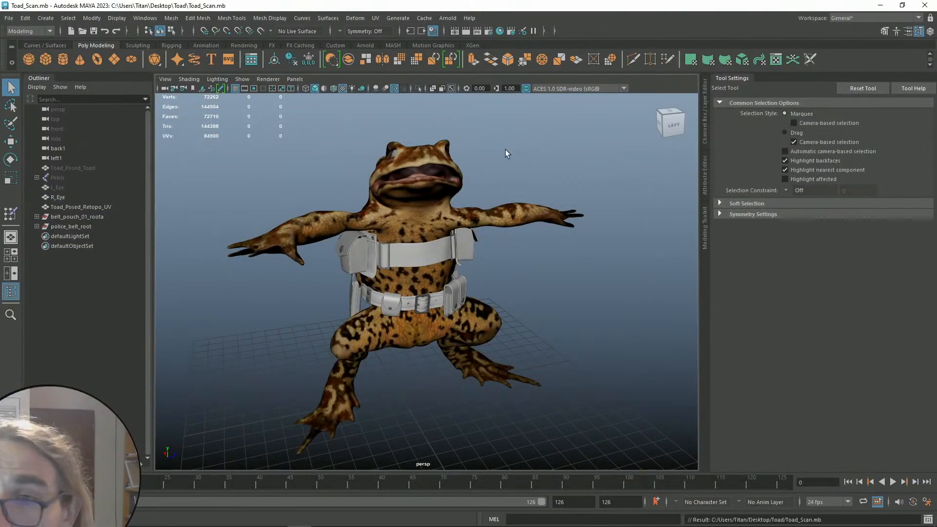
left_click_drag(532, 170, 518, 234, "alt")
scroll(494, 182, "up", 1)
scroll(503, 179, "down", 1)
middle_click_drag(503, 173, 499, 171, "alt")
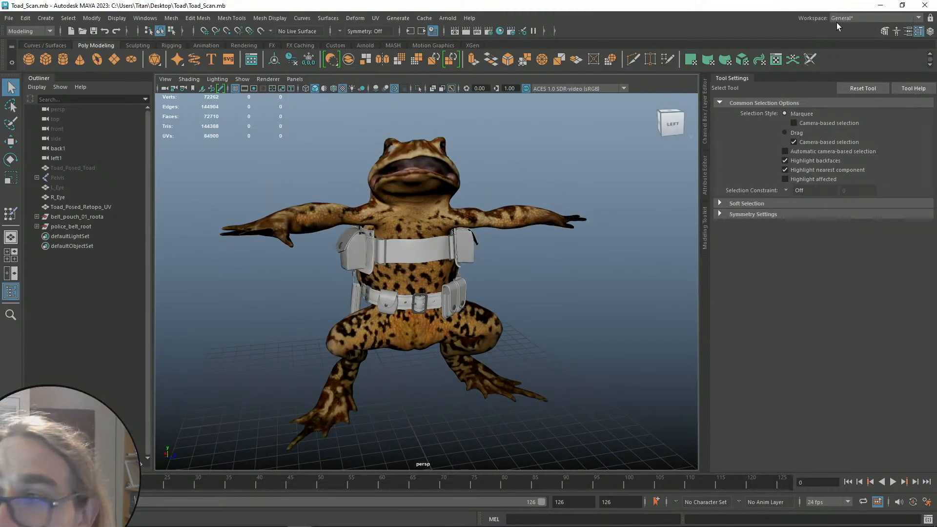
scroll(559, 180, "up", 2)
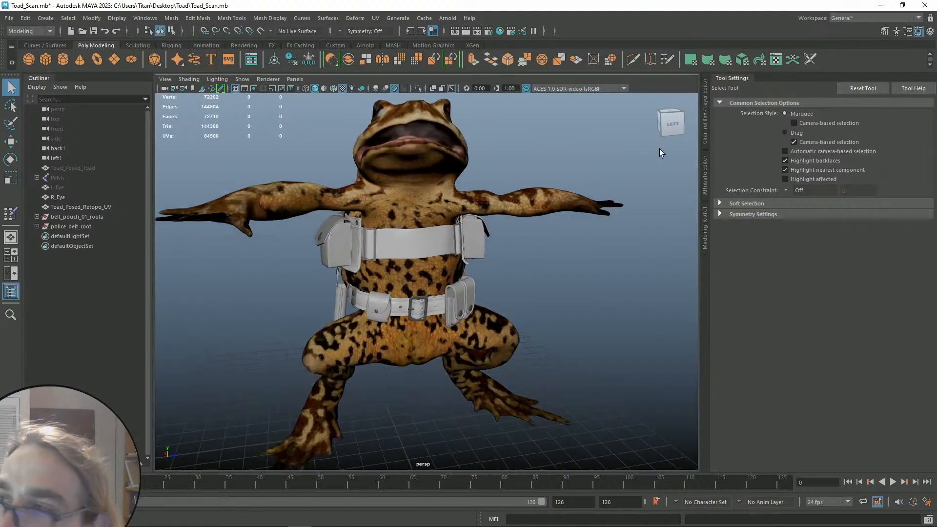
scroll(488, 183, "down", 3)
middle_click_drag(485, 174, 512, 166, "alt")
scroll(499, 178, "up", 2)
scroll(499, 177, "down", 2)
scroll(500, 174, "down", 2)
scroll(500, 176, "up", 2)
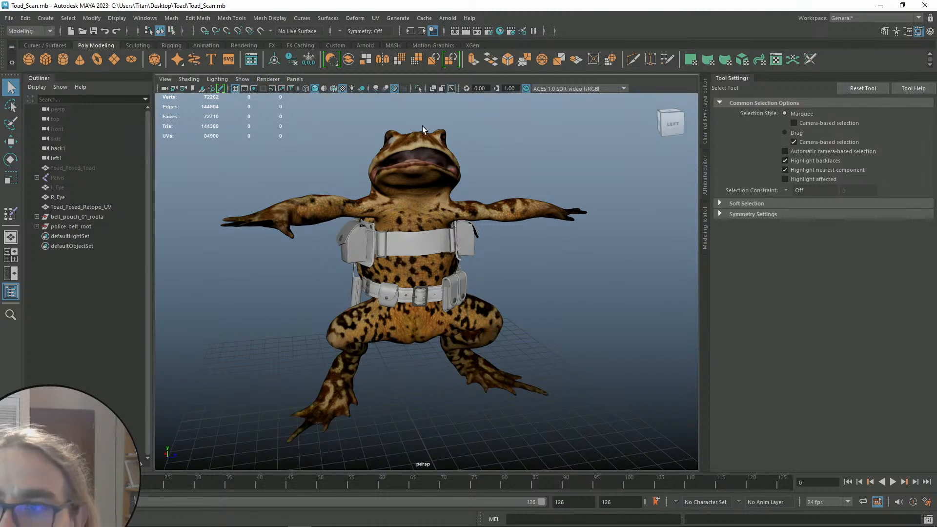
middle_click_drag(533, 140, 531, 146, "alt")
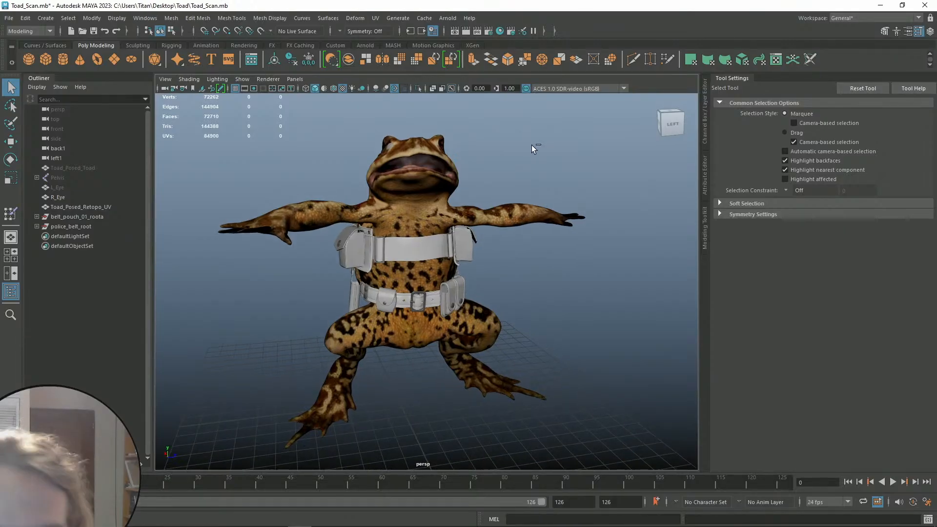
Minimize Maya and launch Adobe Creative Cloud Desktop
left_click(881, 7)
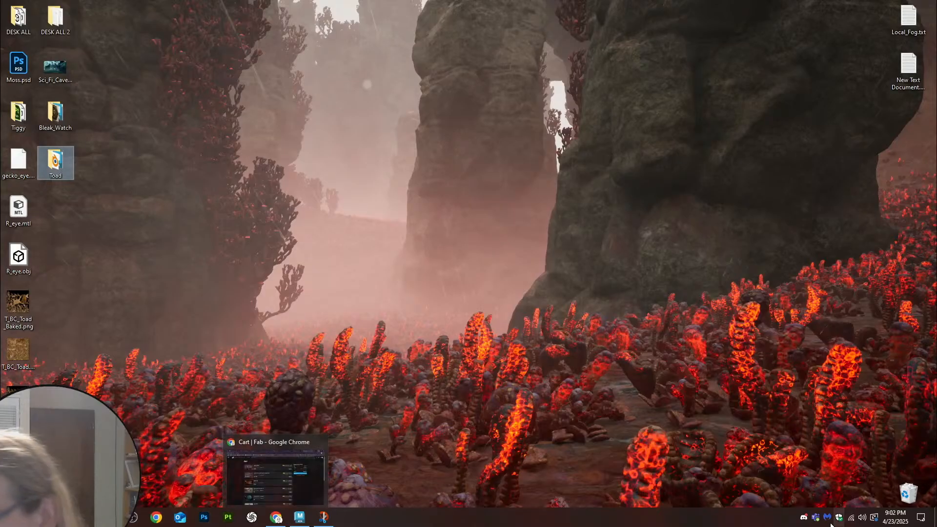
left_click(12, 517)
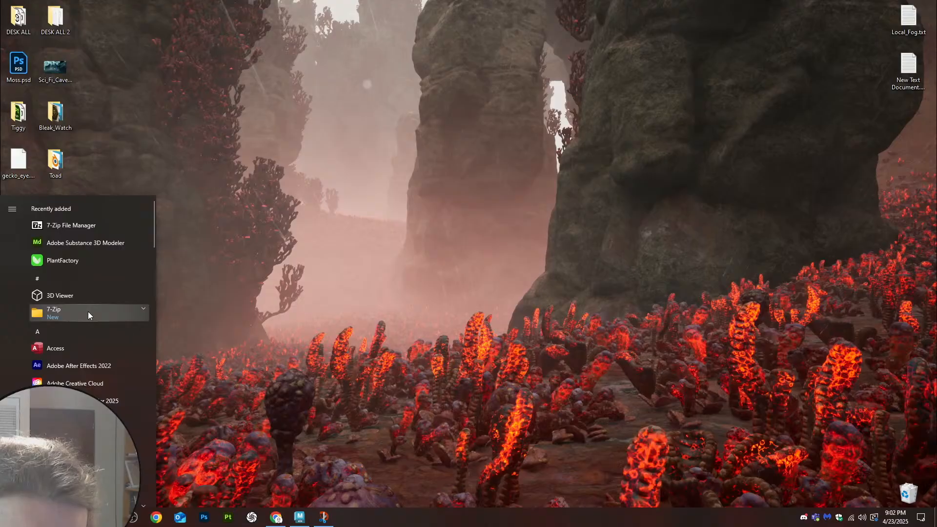
type("cre")
key("Return")
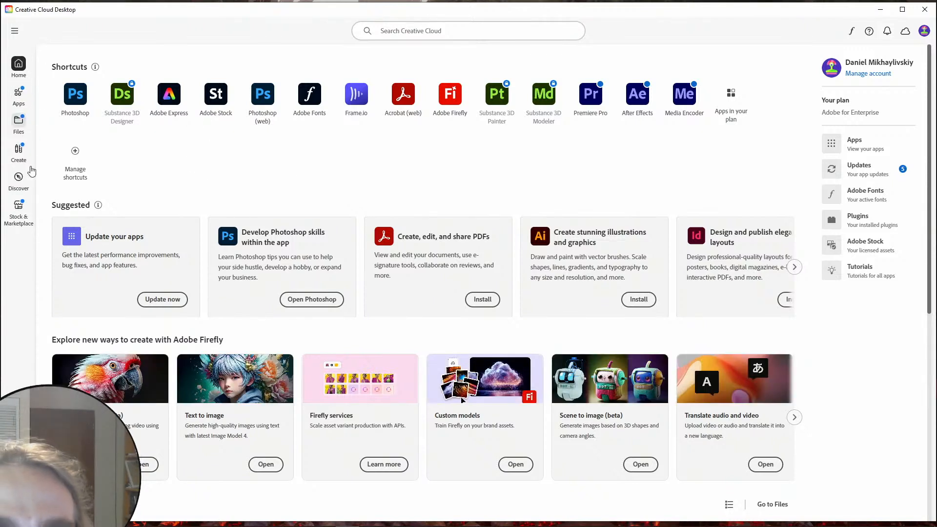
Sign out of the current Creative Cloud account and sign back in with a Google account
left_click(925, 31)
left_click(817, 299)
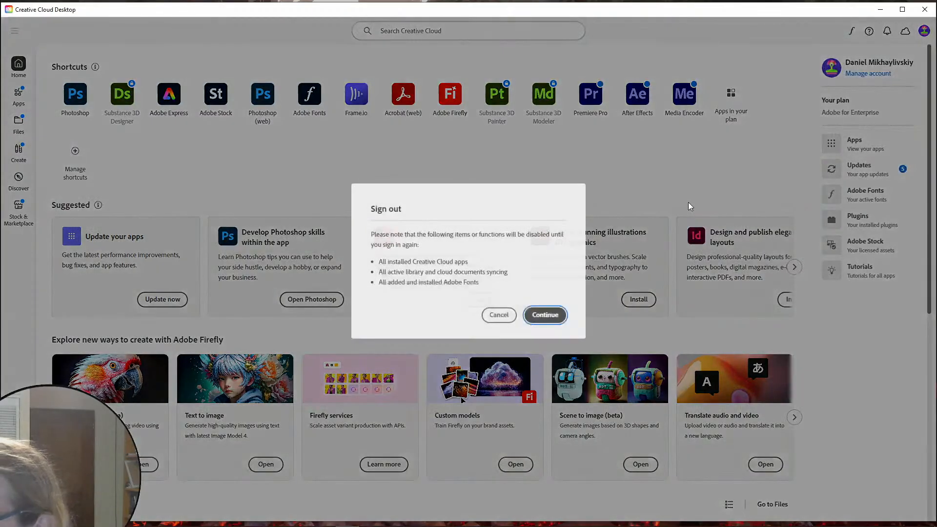
left_click(545, 315)
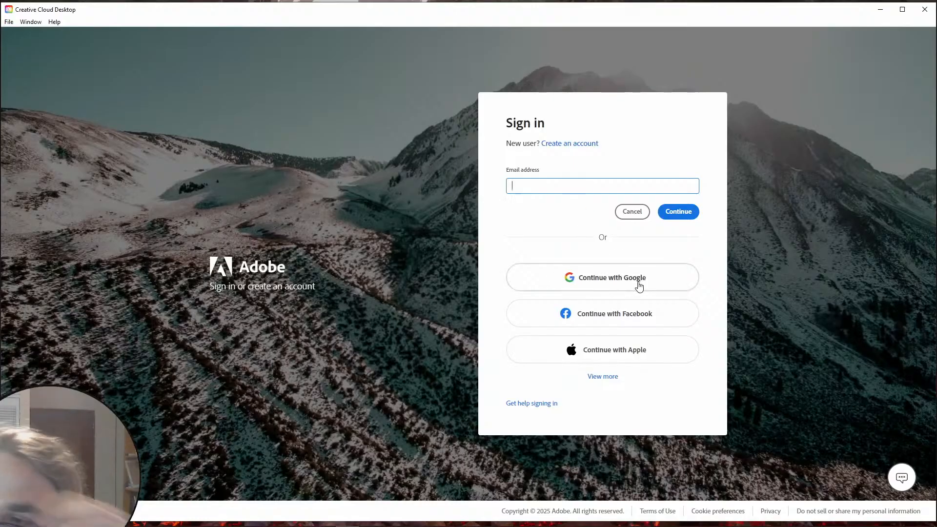
left_click(644, 286)
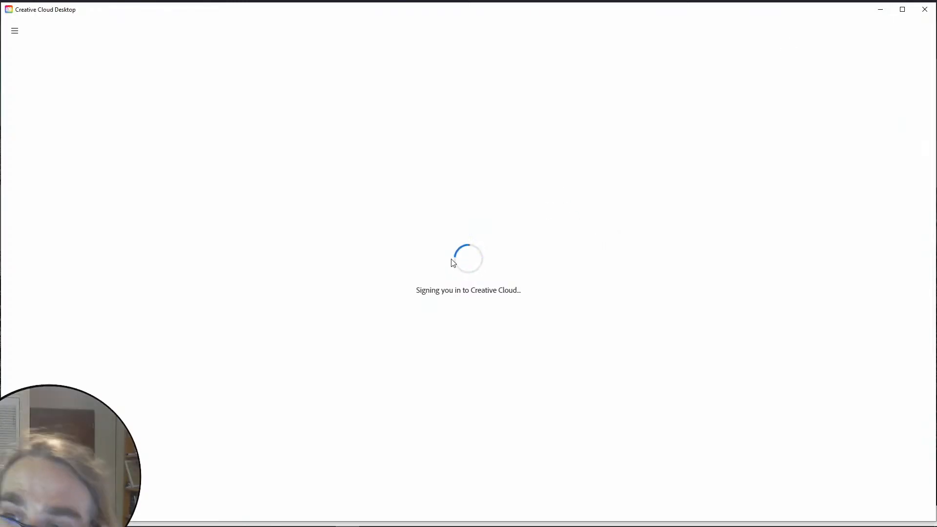
Minimize Creative Cloud, launch Substance 3D Painter, and dismiss its home screen
left_click(881, 13)
left_click(877, 11)
left_click(229, 518)
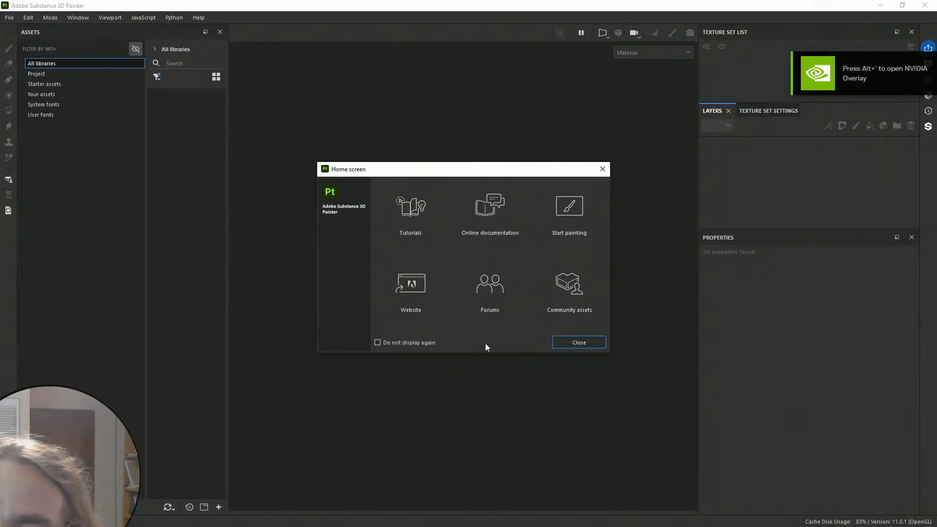
left_click(586, 342)
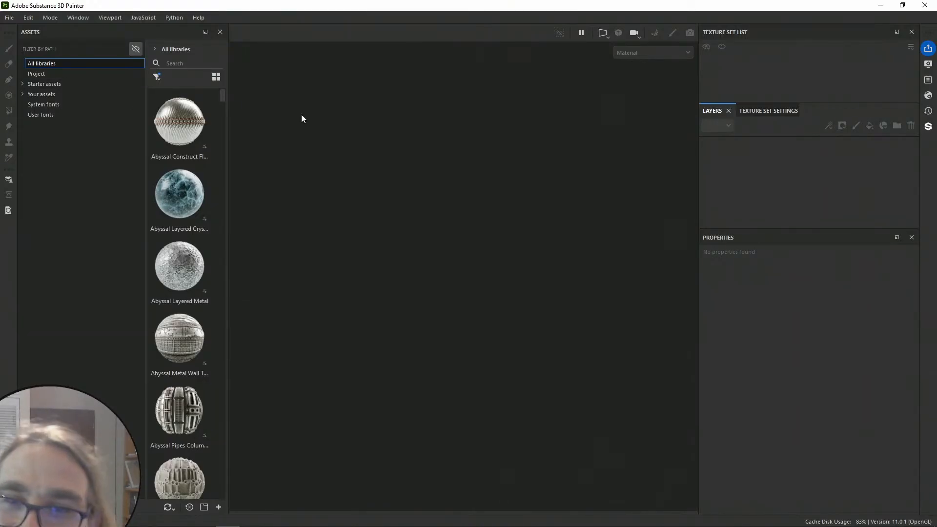
Create a new project from R_eye.obj on the Desktop, using the Unreal Engine template with its default settings
left_click(9, 17)
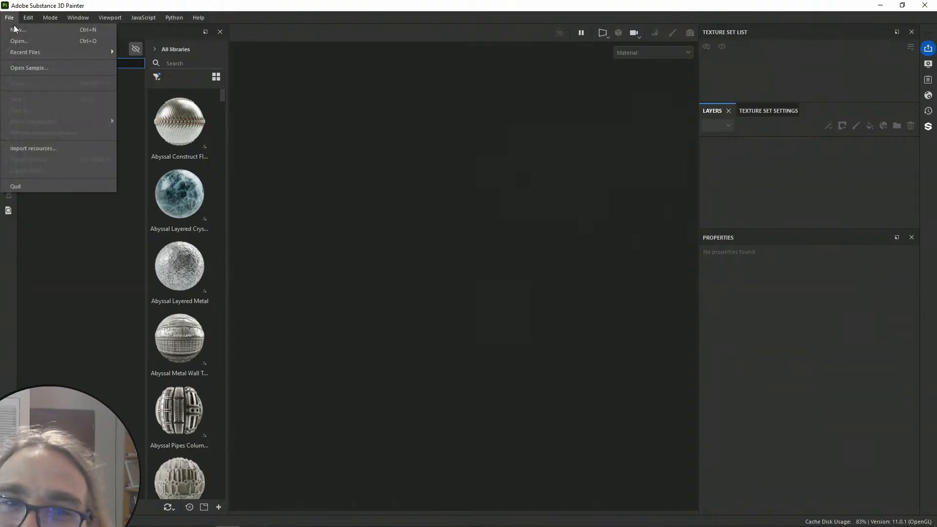
left_click(36, 31)
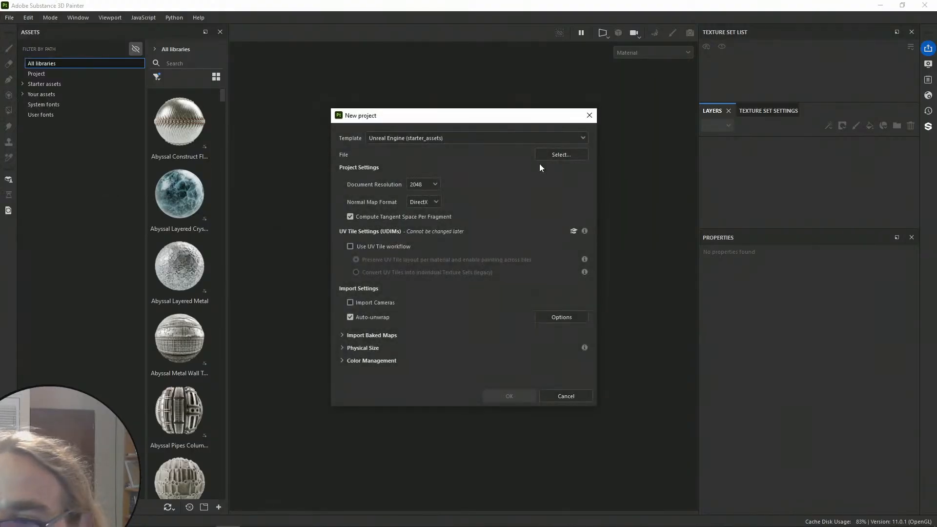
left_click(556, 155)
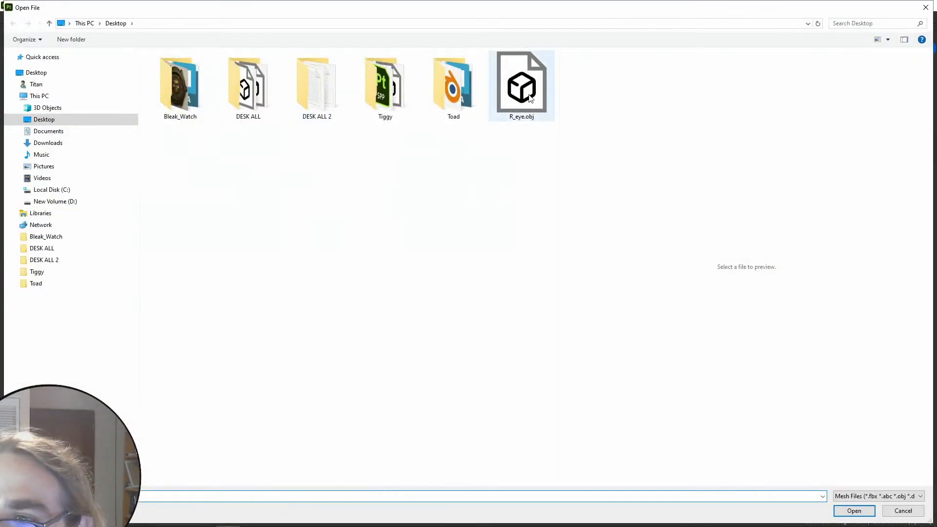
double_click(531, 97)
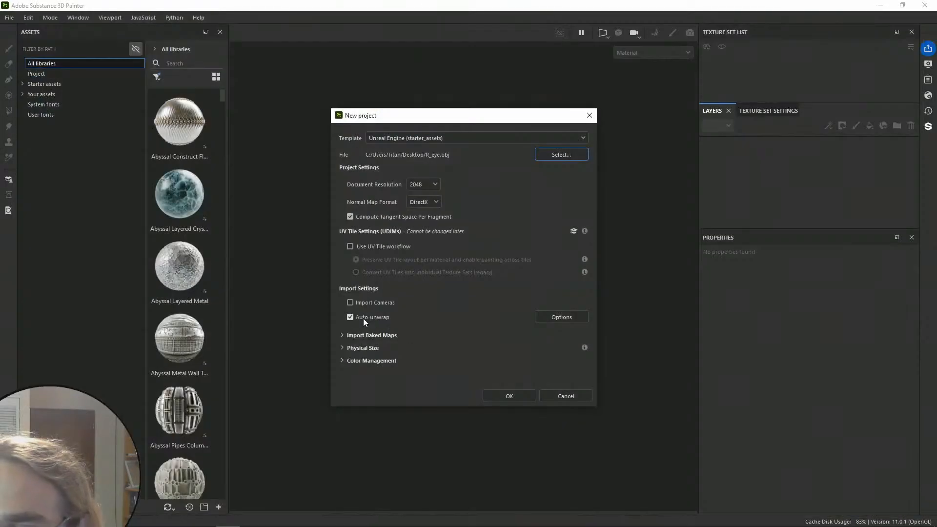
left_click(510, 396)
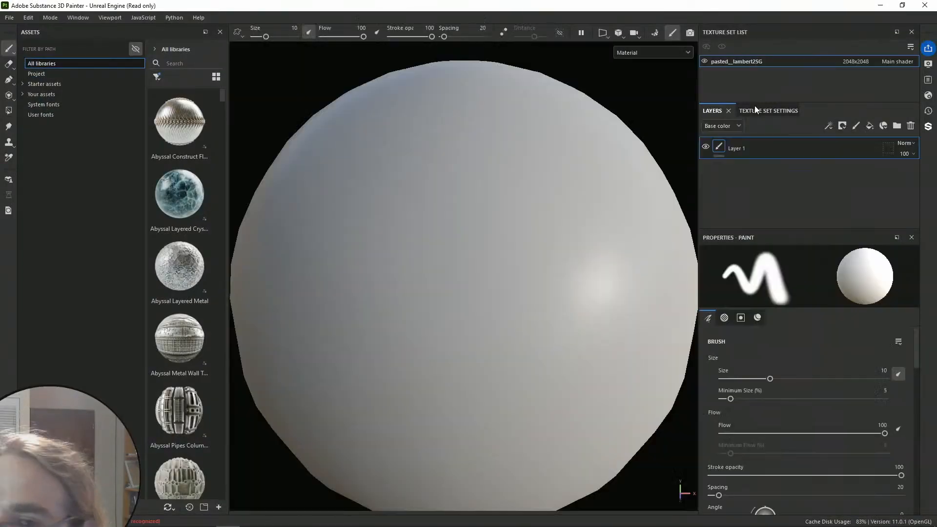
Bake the preselected mesh maps for the eye's texture set and return to painting mode
left_click(755, 107)
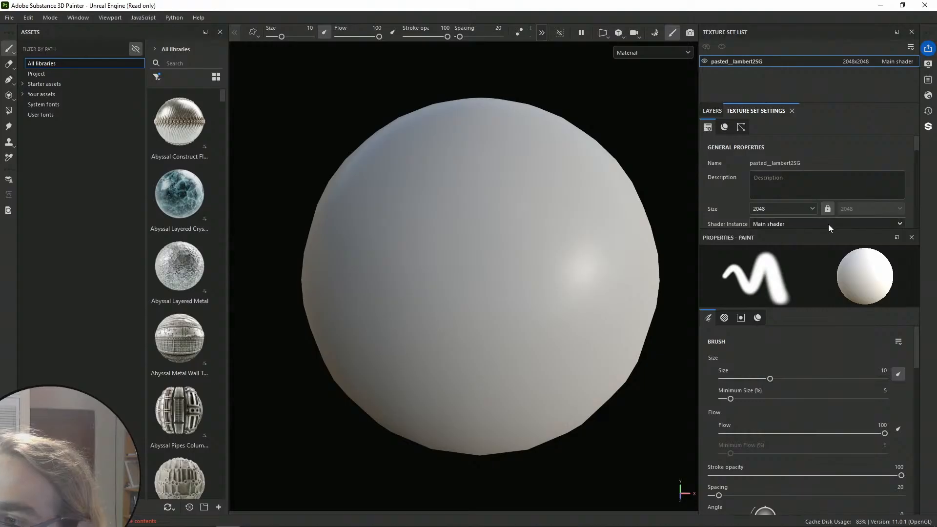
scroll(787, 148, "down", 10)
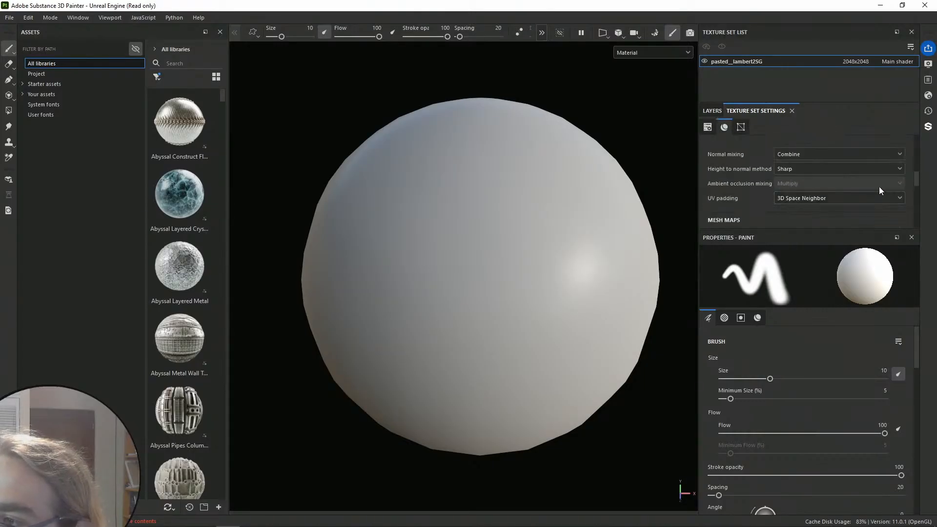
scroll(877, 198, "down", 1)
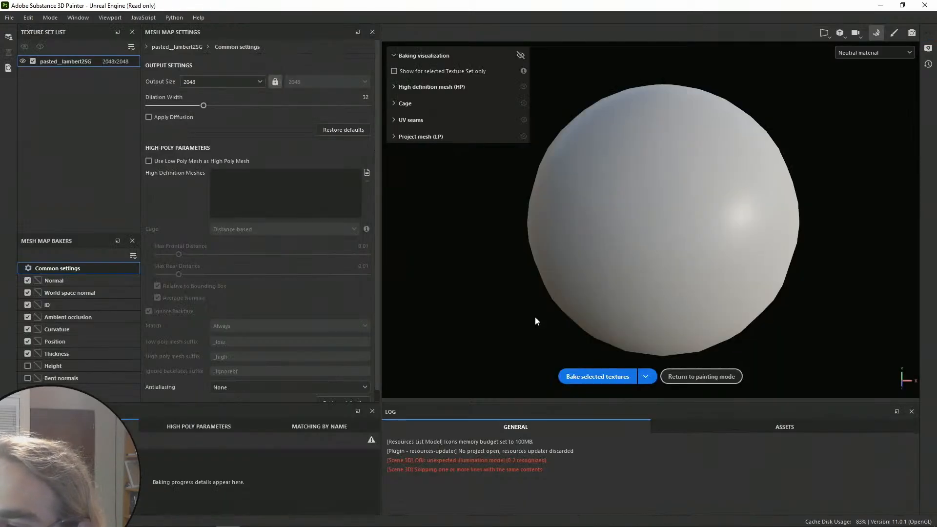
left_click(588, 377)
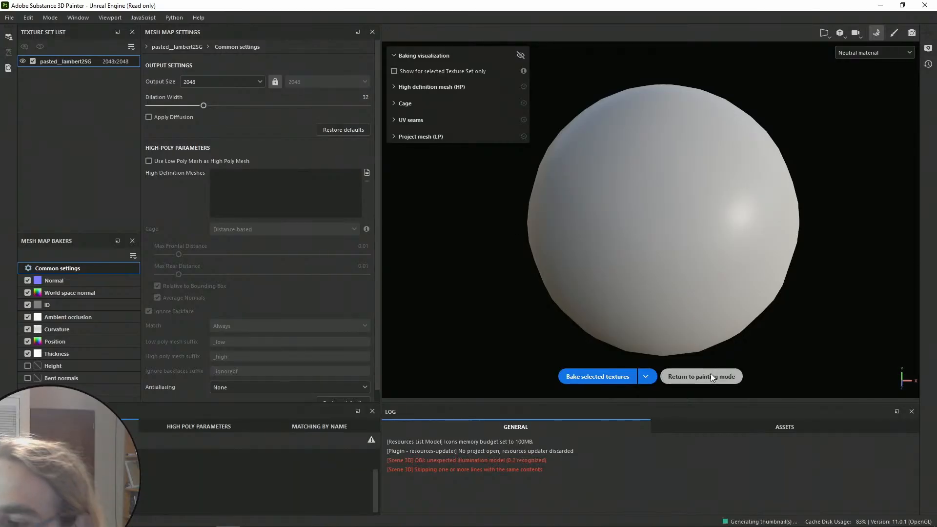
left_click(725, 377)
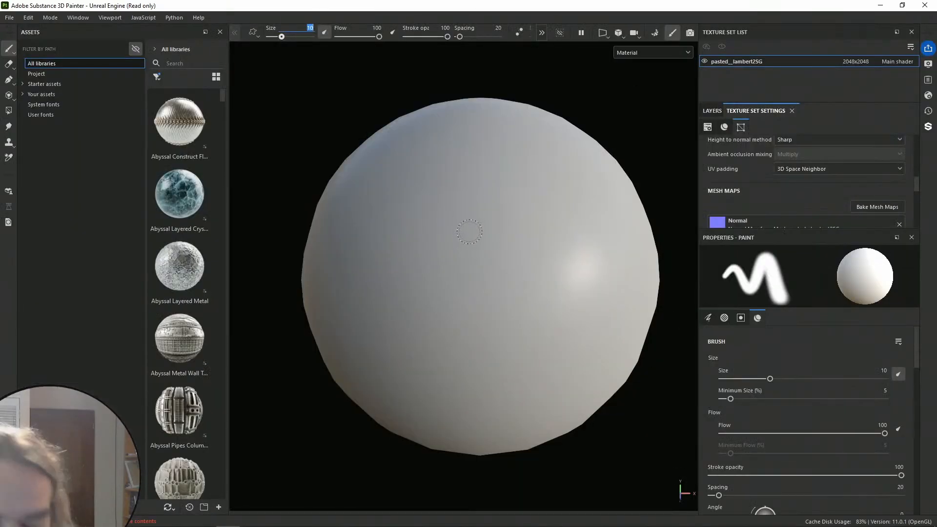
Inspect the eye mesh's surface and lighting after the bake
scroll(469, 231, "down", 2)
scroll(509, 240, "up", 2)
middle_click_drag(543, 251, 501, 246, "alt")
scroll(508, 247, "down", 1)
right_click_drag(630, 280, 644, 255, "shift")
scroll(643, 262, "up", 2)
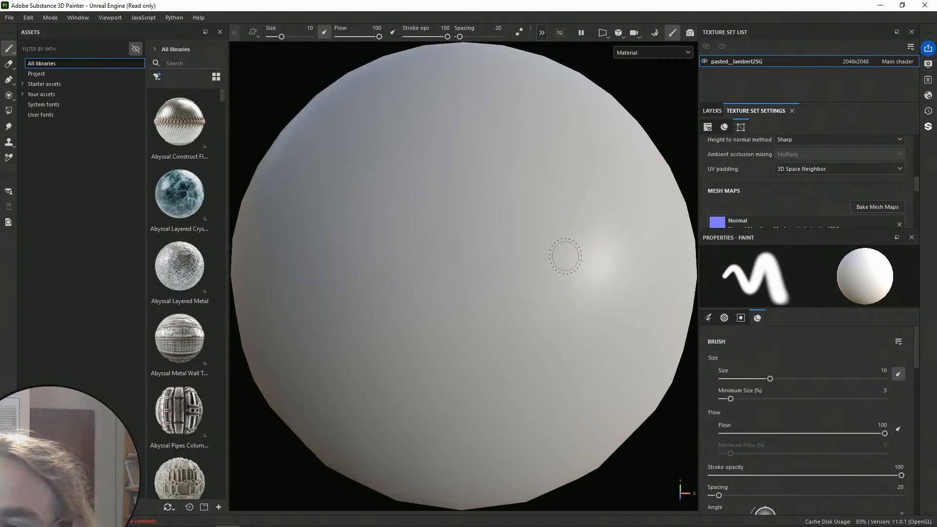
scroll(552, 261, "down", 2)
middle_click_drag(566, 253, 532, 251, "alt")
Find the Cat Eye material in the asset library and apply it to the eye mesh
left_click(170, 64)
scroll(176, 244, "down", 10)
scroll(174, 263, "up", 8)
scroll(173, 268, "down", 5)
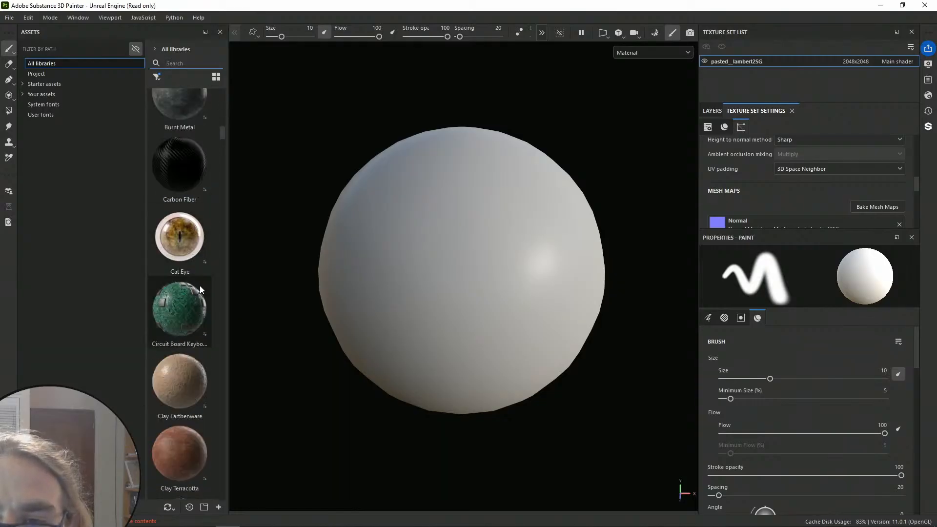
scroll(188, 254, "down", 3)
scroll(189, 253, "down", 3)
scroll(203, 255, "up", 5)
scroll(206, 260, "down", 5)
scroll(207, 264, "up", 3)
scroll(207, 261, "down", 5)
scroll(207, 262, "up", 5)
mouse_move(207, 262)
left_mouse_down()
mouse_move(226, 242)
mouse_move(493, 265)
mouse_move(508, 258)
mouse_move(547, 269)
mouse_move(509, 259)
mouse_move(613, 207)
left_mouse_up()
left_click_drag(506, 264, 479, 299, "alt")
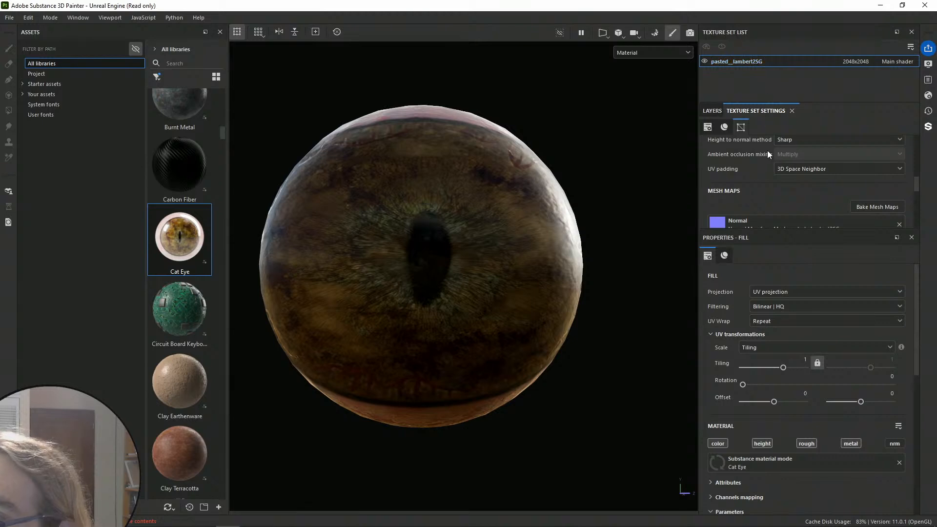
Rename the pasted__lambert2SG texture set to R_Eye
double_click(750, 61)
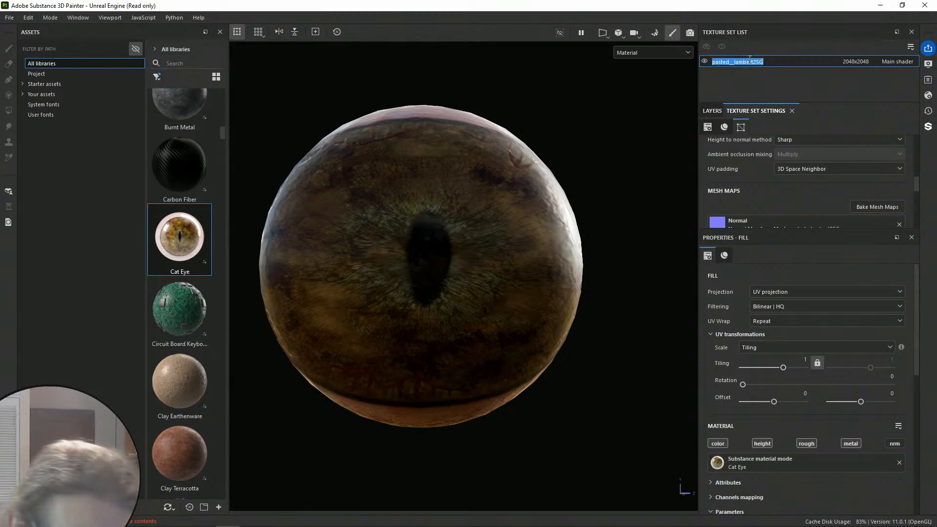
type("R_Eye")
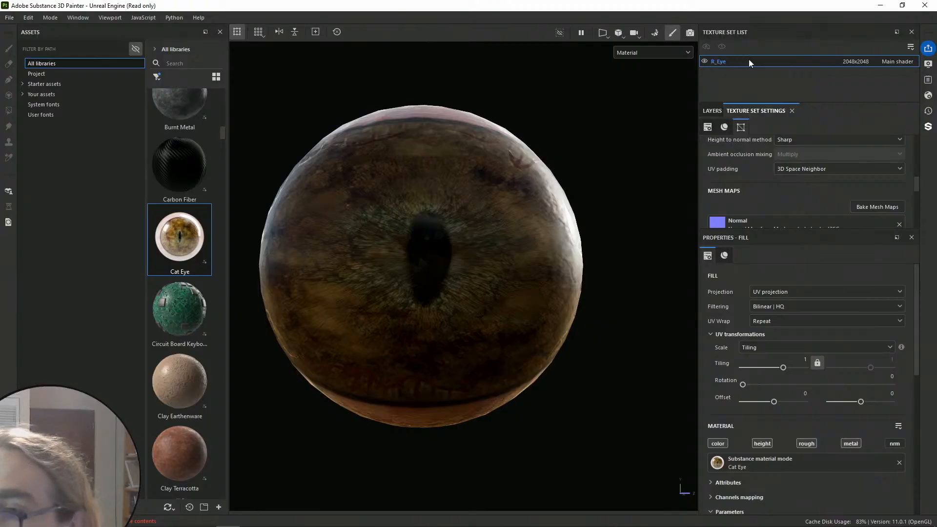
left_click_drag(563, 236, 564, 259, "alt")
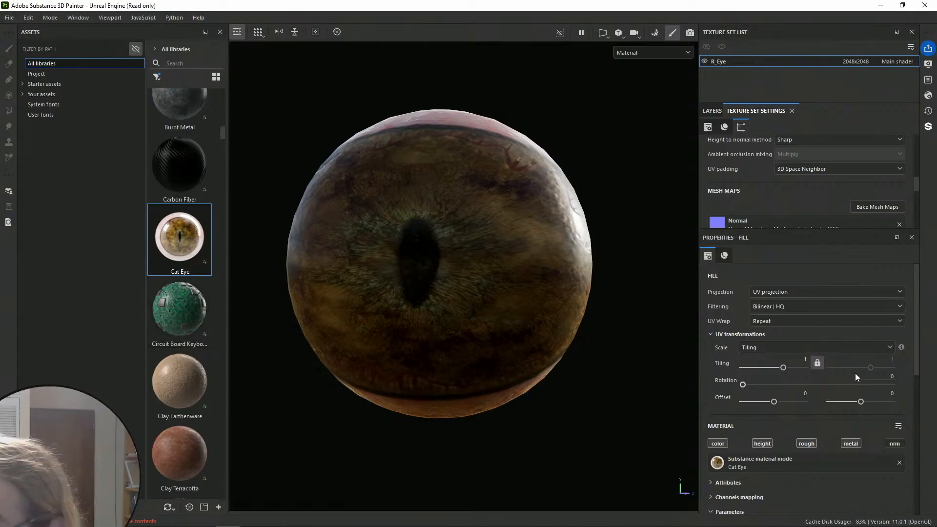
Set the Cat Eye material's Iris Size to 1 and increase its Pupil Dilatation
scroll(799, 434, "down", 2)
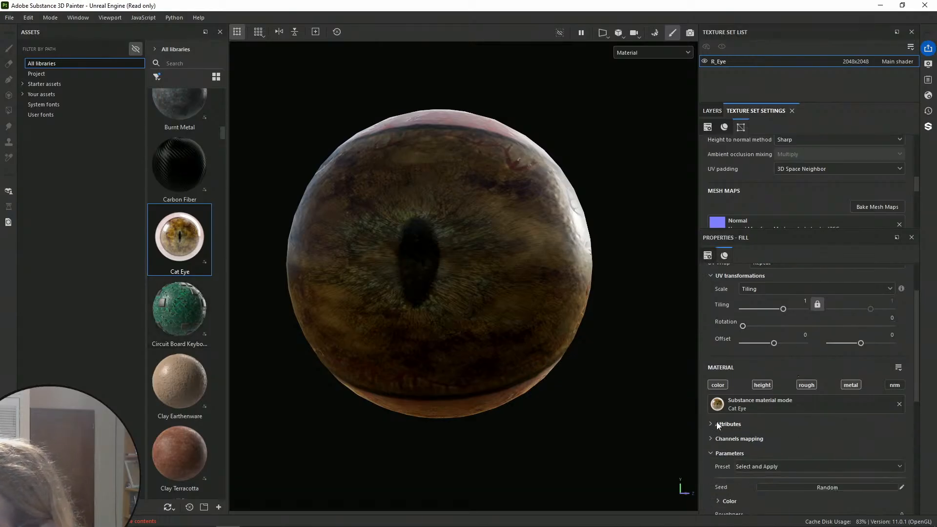
left_click(716, 423)
scroll(713, 415, "down", 4)
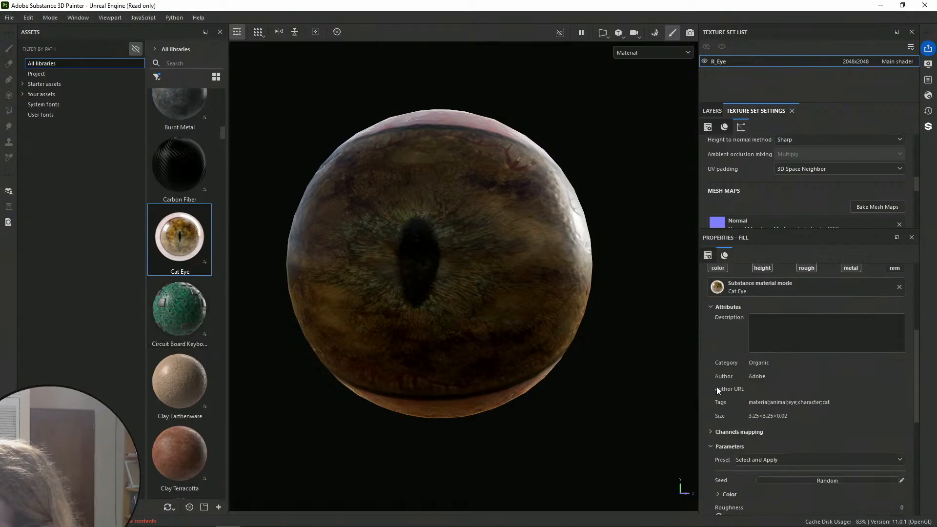
left_click(712, 308)
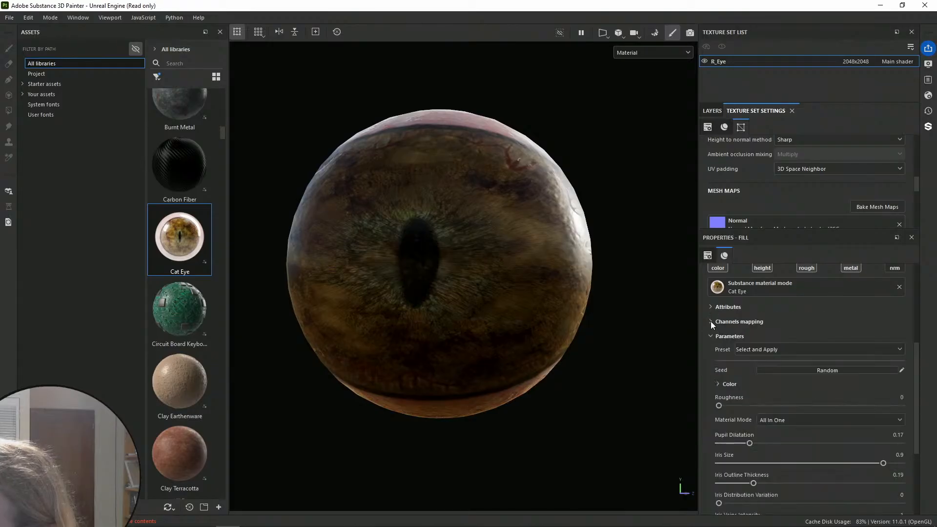
left_click(712, 321)
left_click(711, 321)
scroll(712, 337, "down", 4)
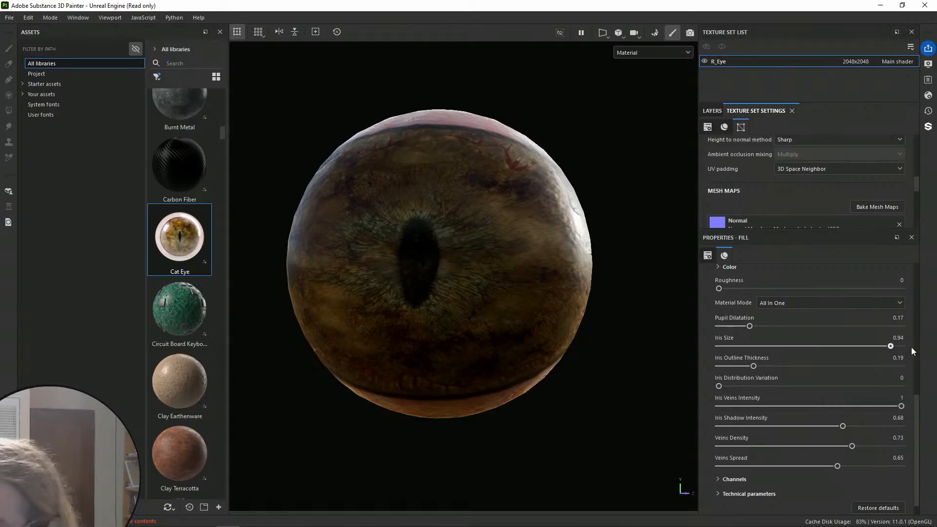
mouse_move(895, 349)
left_mouse_down()
mouse_move(710, 339)
mouse_move(906, 354)
left_mouse_up()
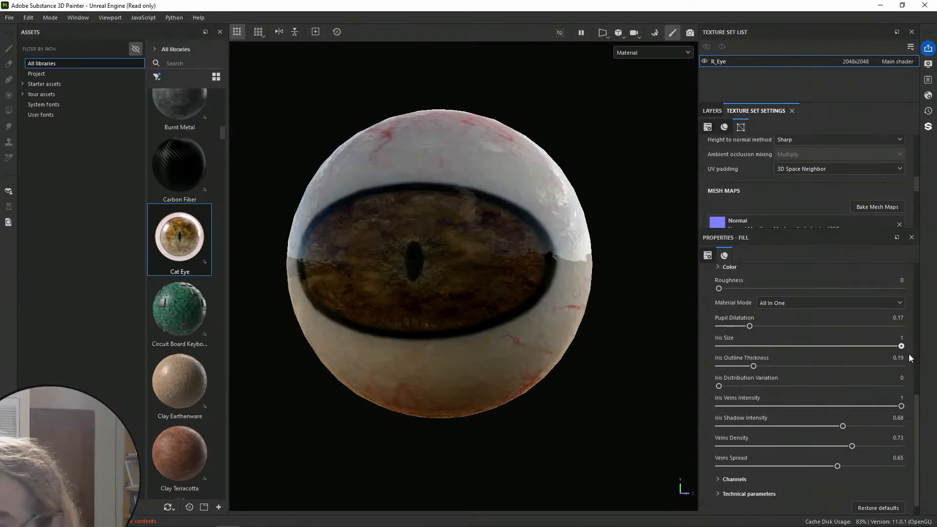
left_click_drag(750, 326, 827, 329)
left_click_drag(458, 272, 481, 242, "alt")
Switch to Discord and look through a direct message conversation for the armoured toad soldier reference image
key("super")
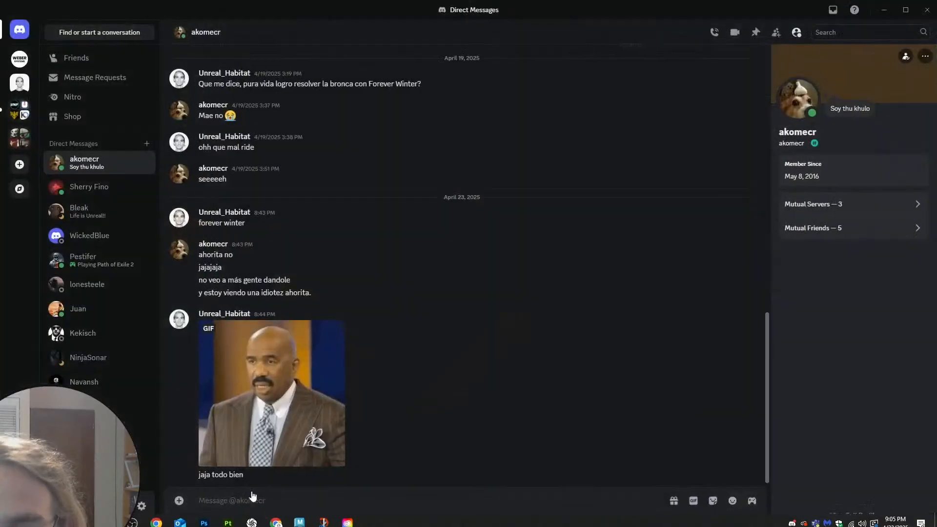
left_click(85, 211)
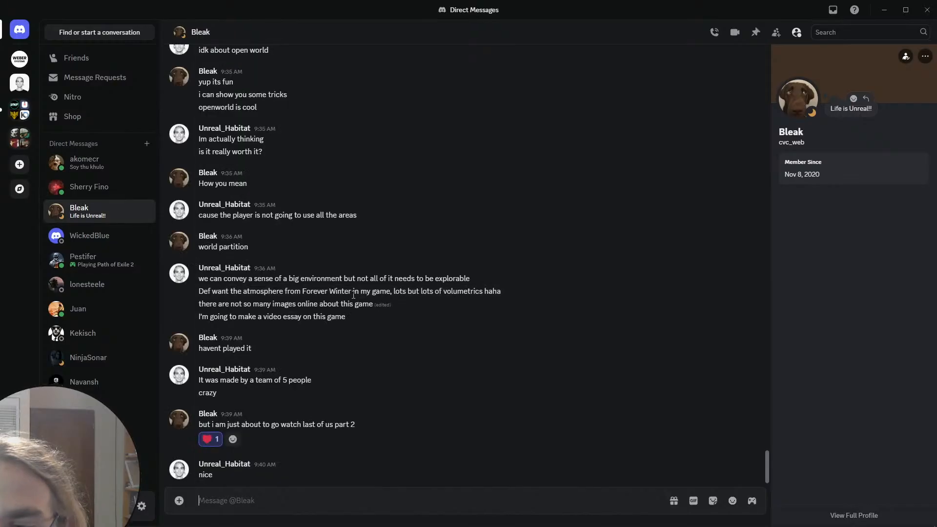
scroll(318, 305, "up", 15)
scroll(342, 317, "down", 5)
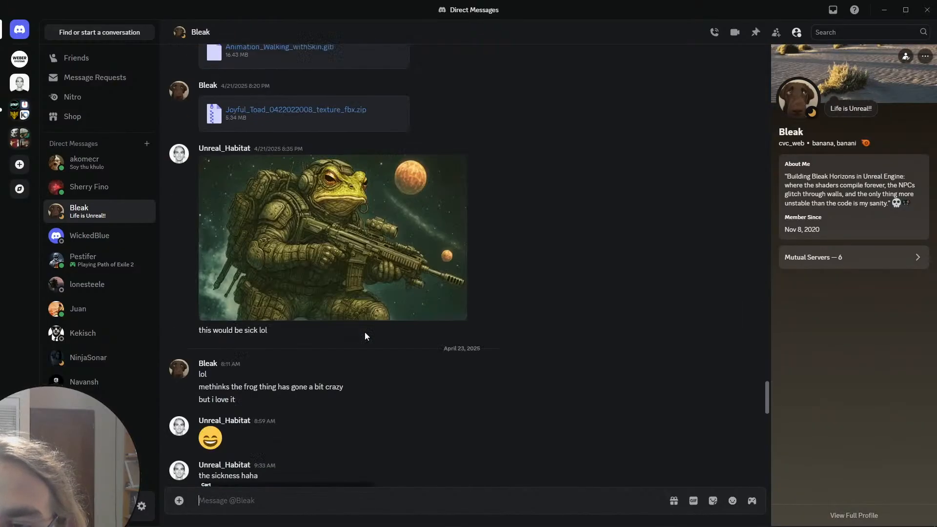
Enlarge the armoured toad soldier image, then find and enlarge the close-up toad eye reference with the horizontal oval pupil
left_click(364, 322)
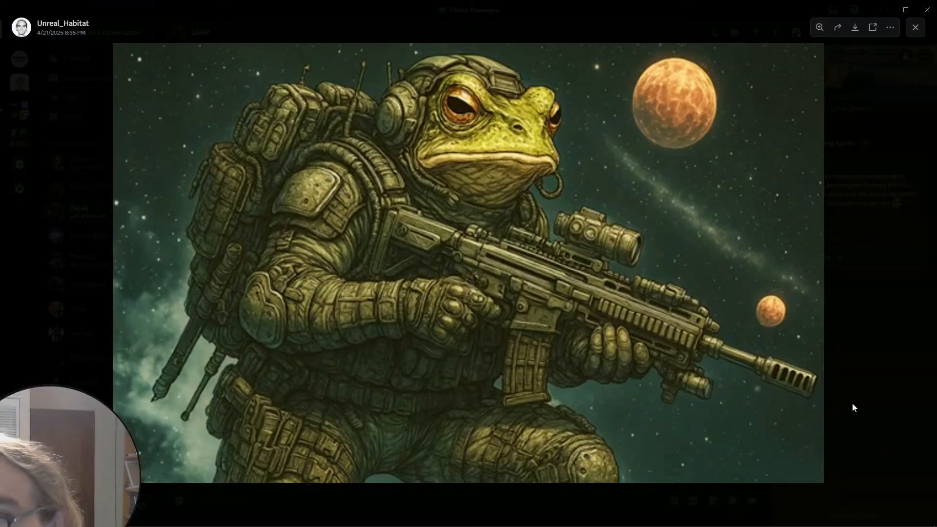
left_click(877, 430)
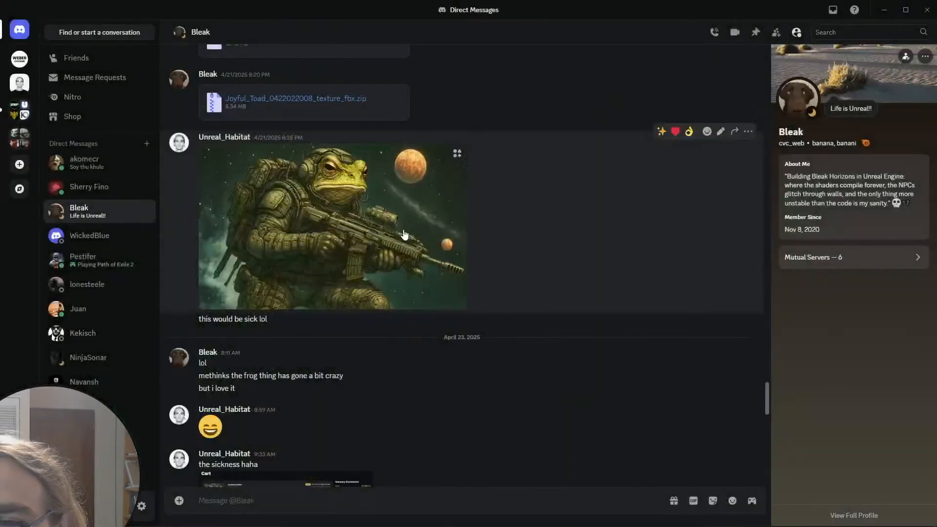
scroll(379, 266, "up", 10)
scroll(332, 288, "up", 10)
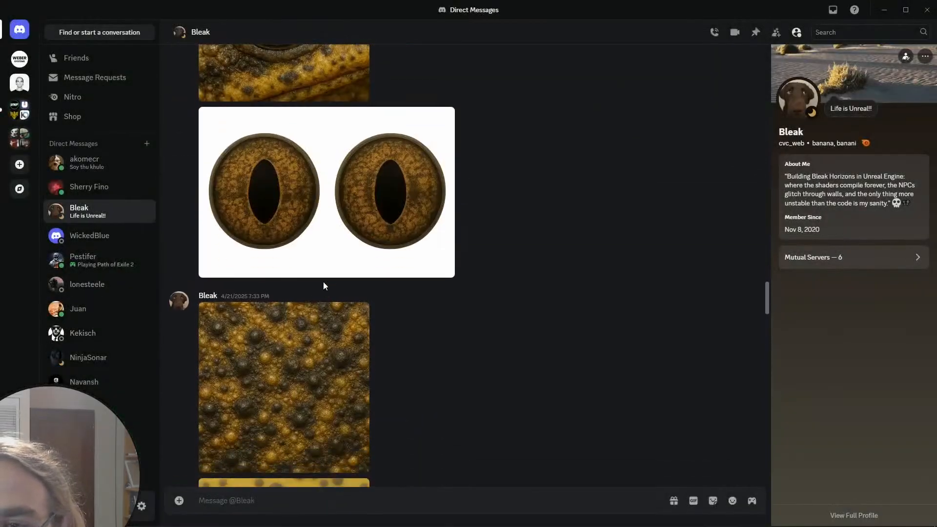
scroll(314, 273, "up", 8)
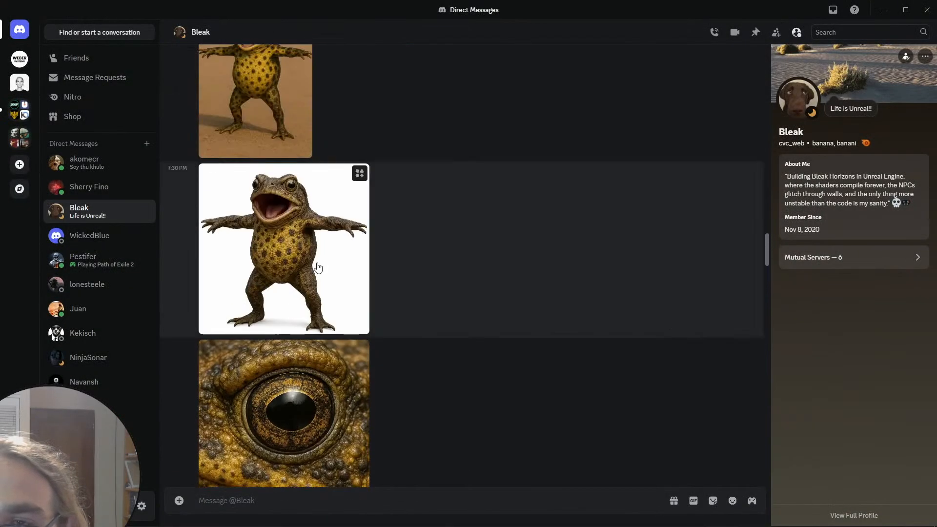
scroll(319, 289, "down", 5)
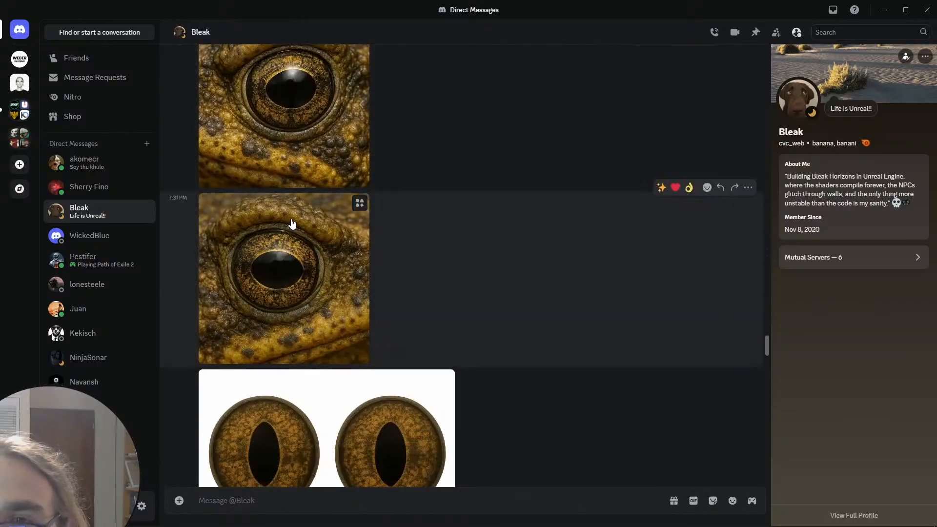
left_click(293, 200)
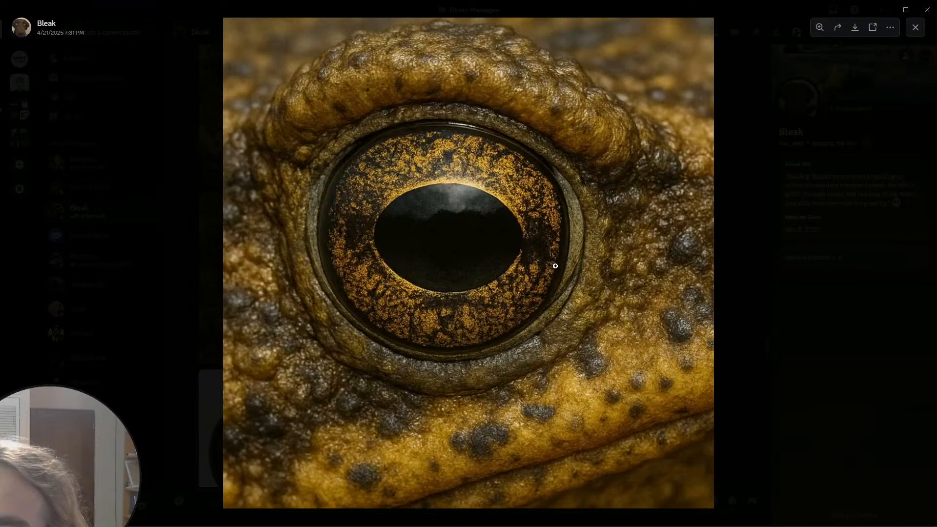
Switch to Substance 3D Painter and set the Cat Eye material's Iris Outline Thickness to 1, comparing the effect from the eye's side
key("alt+Tab")
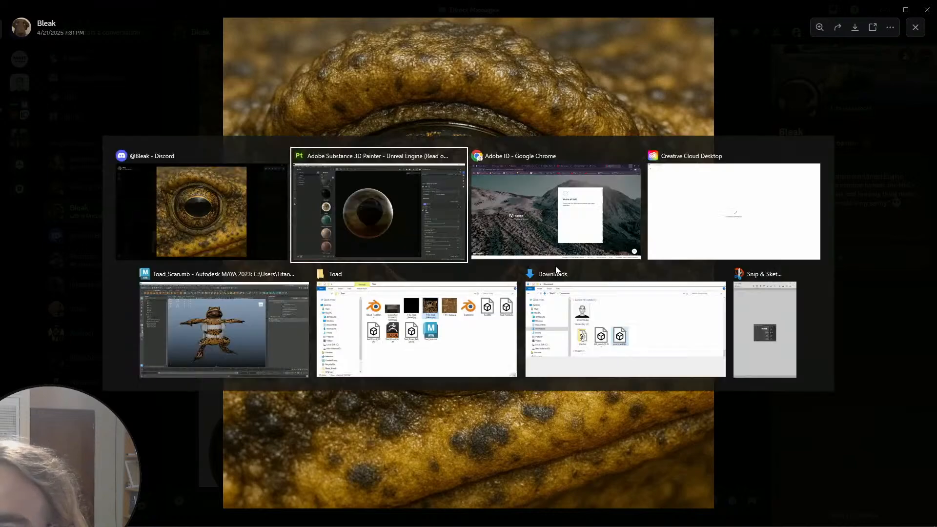
mouse_move(508, 275)
left_mouse_down("alt")
mouse_move(515, 285)
mouse_move(532, 279)
left_mouse_up("alt")
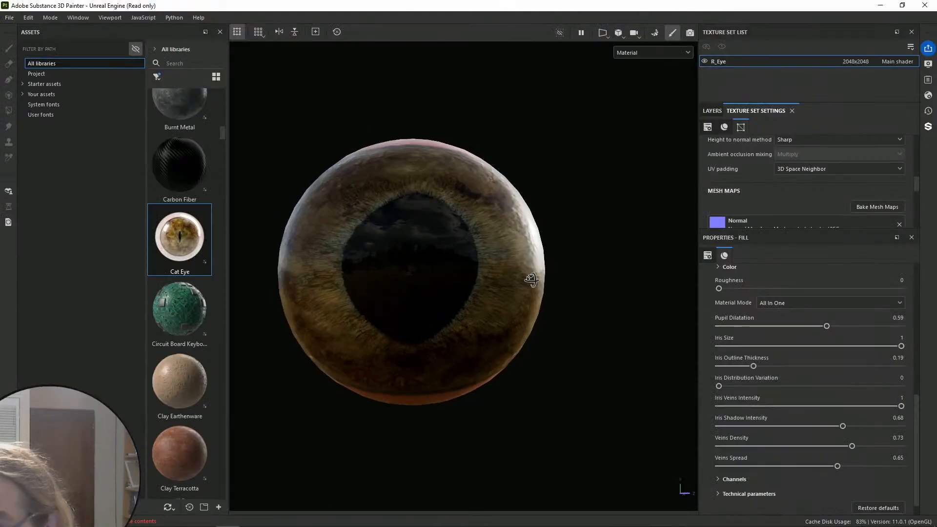
left_click_drag(754, 363, 902, 366)
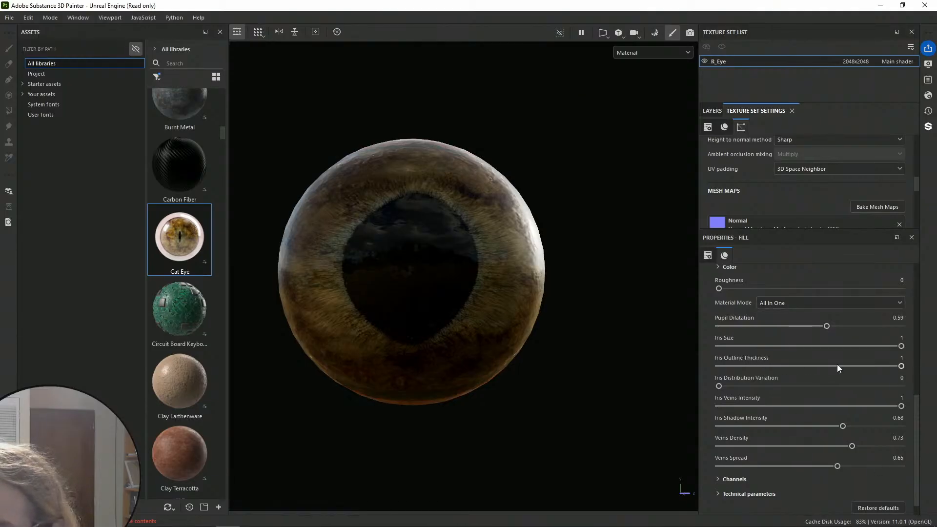
left_click_drag(632, 321, 508, 343, "alt")
key("ctrl+z")
left_click_drag(586, 351, 547, 312, "alt")
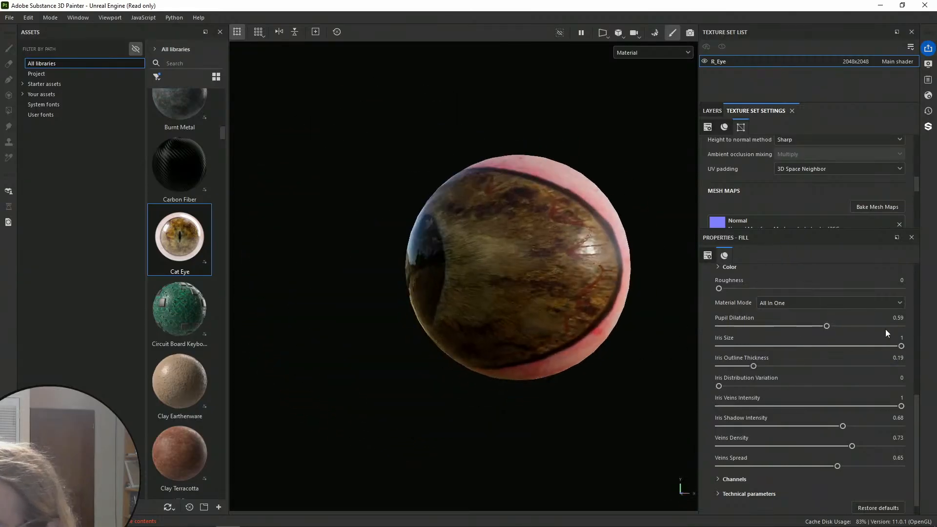
left_click_drag(753, 367, 936, 366)
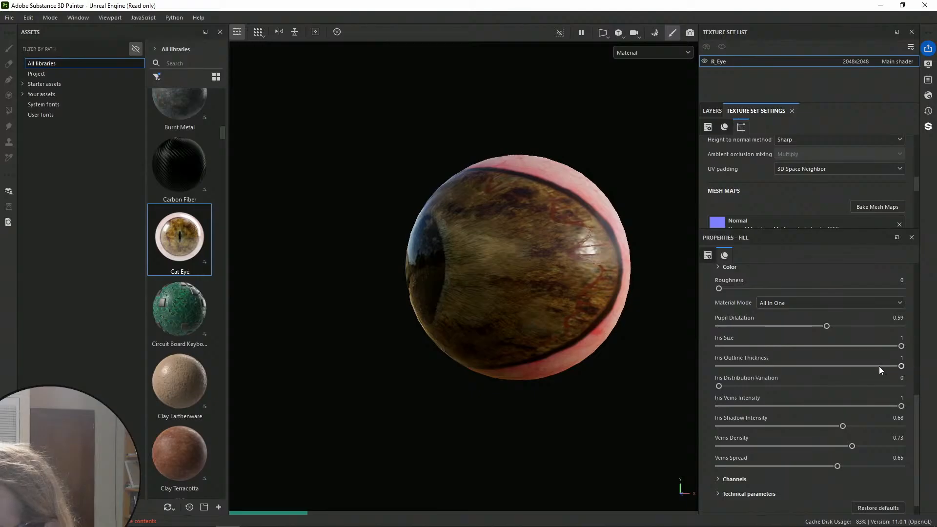
Set the Cat Eye fill's Iris Outline Thickness to 0.19 and Iris Distribution Variation to 1
left_click_drag(674, 332, 615, 303, "alt")
left_click_drag(870, 366, 753, 367)
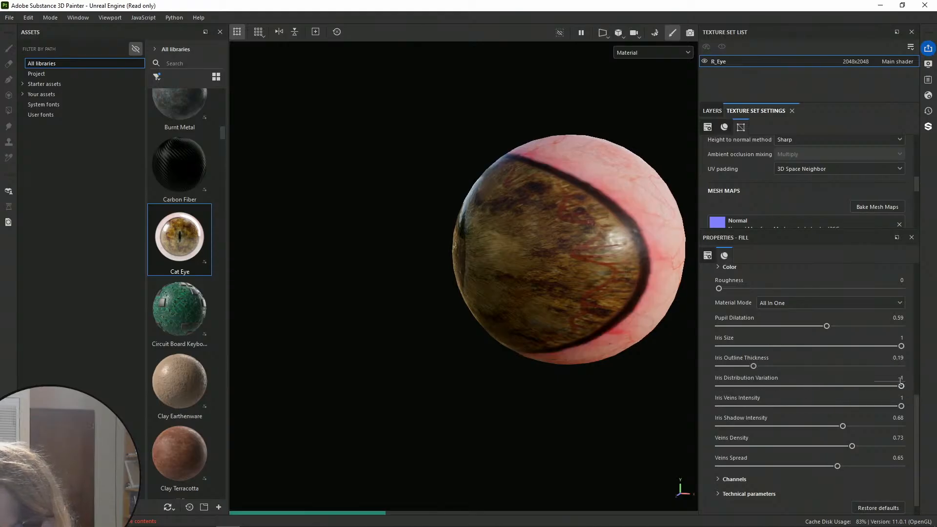
left_click_drag(557, 307, 698, 278, "alt")
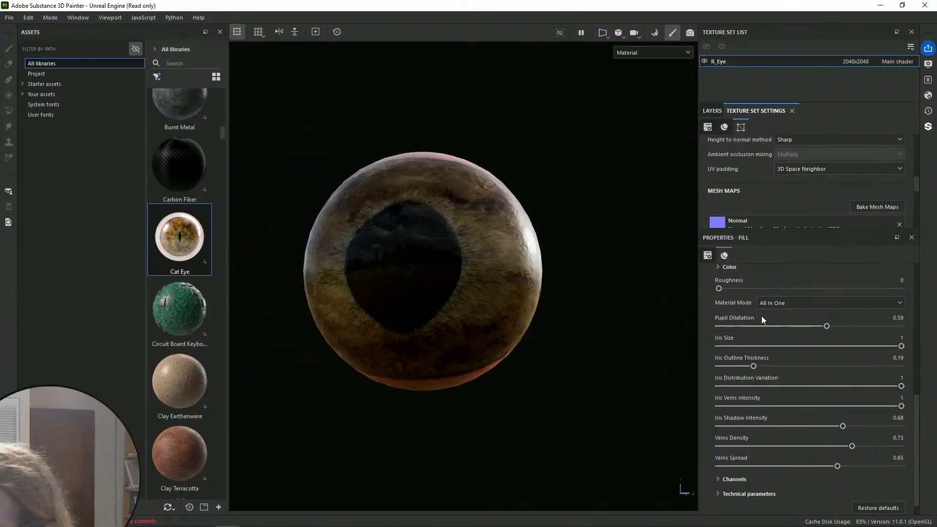
left_click_drag(630, 342, 693, 362, "alt")
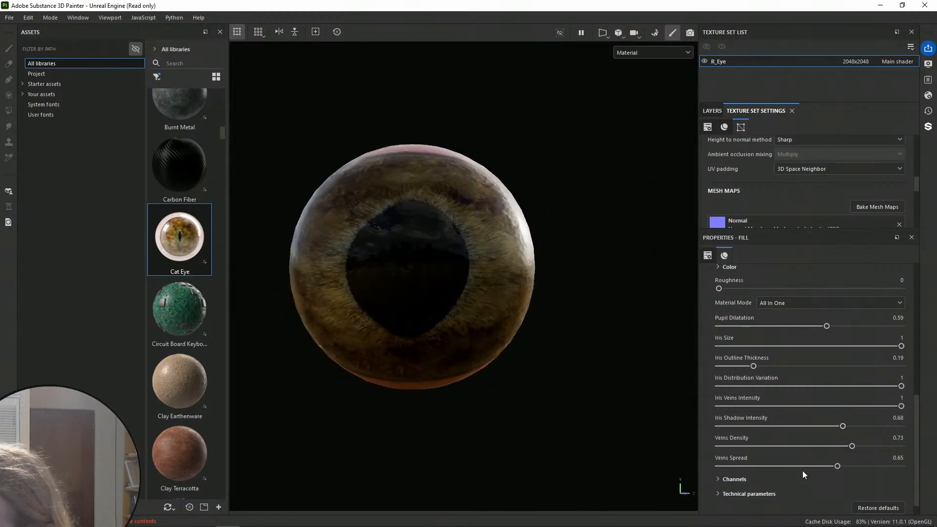
Set the eye material's Pupil Dilatation to 1
scroll(720, 479, "down", 1)
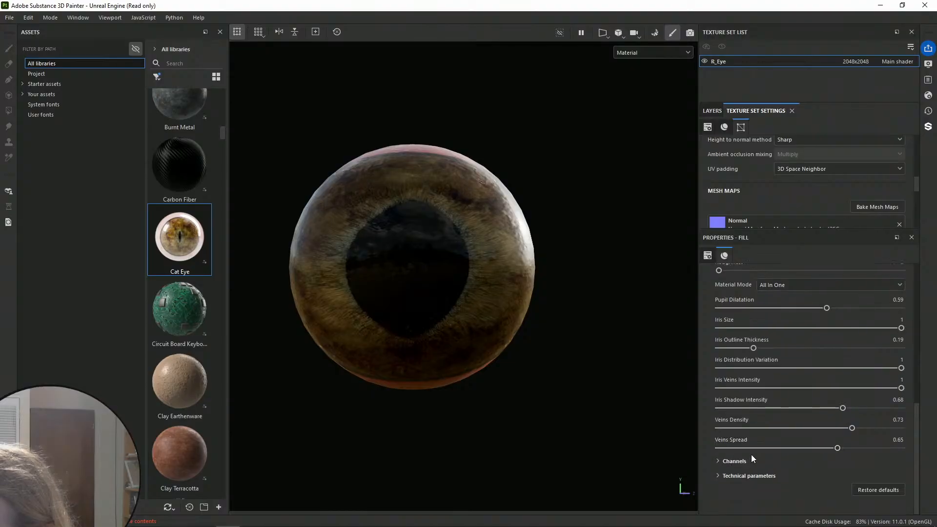
left_click_drag(564, 313, 599, 327, "alt")
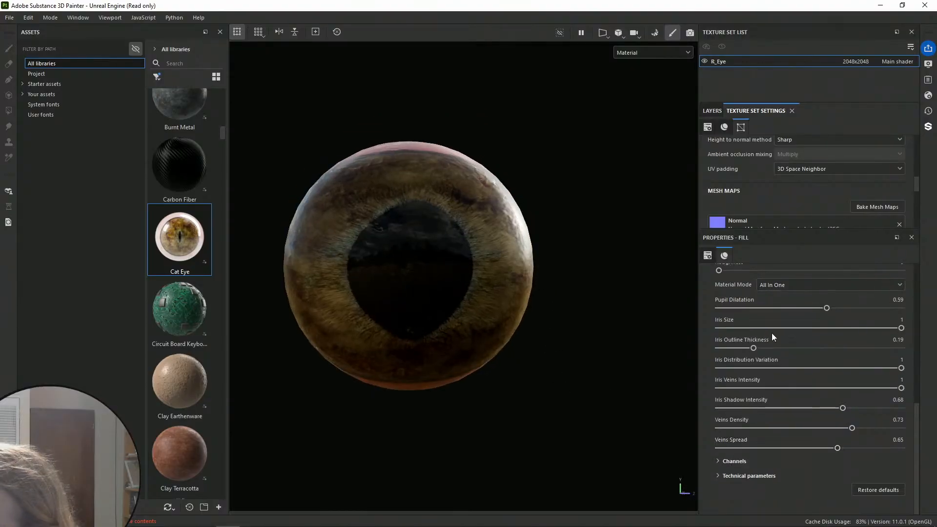
scroll(824, 341, "up", 2)
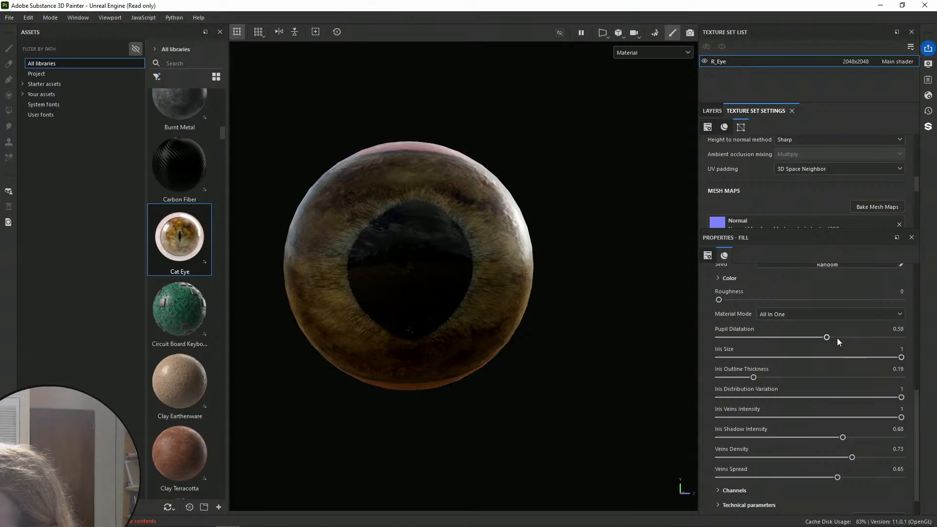
left_click_drag(903, 339, 906, 339)
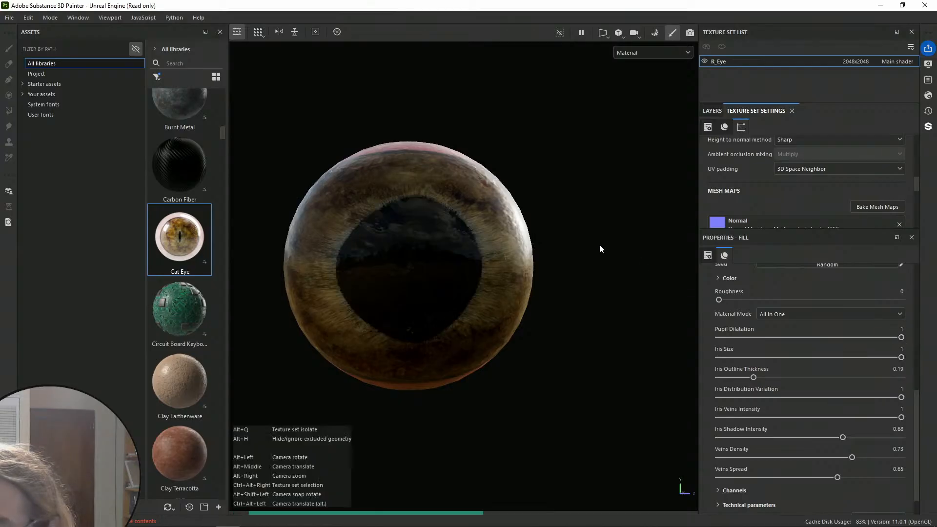
mouse_move(610, 266)
left_mouse_down("alt")
mouse_move(547, 268)
mouse_move(626, 264)
mouse_move(613, 230)
mouse_move(613, 268)
mouse_move(604, 271)
mouse_move(473, 266)
mouse_move(616, 270)
mouse_move(600, 266)
left_mouse_up("alt")
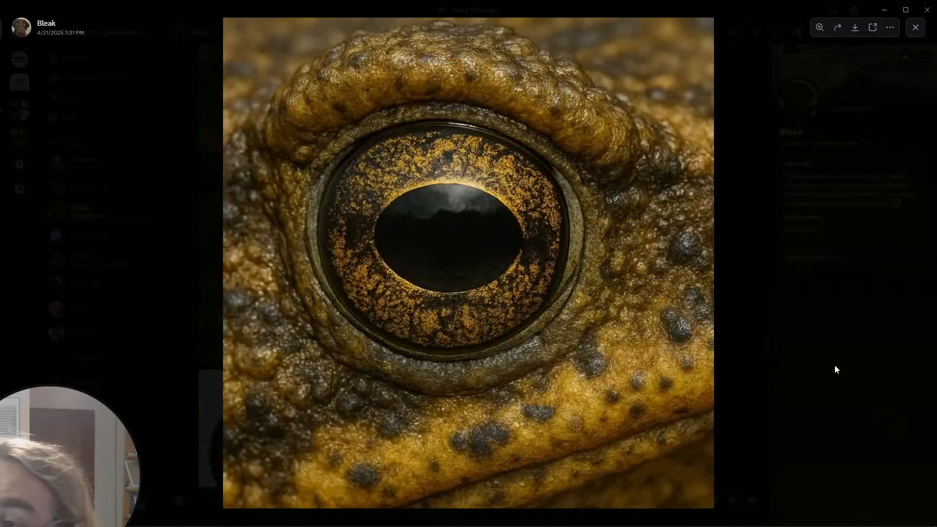
Put away the toad eye reference image and switch to the Toad_Scan.mb scene in Maya to view the full toad
left_click(884, 9)
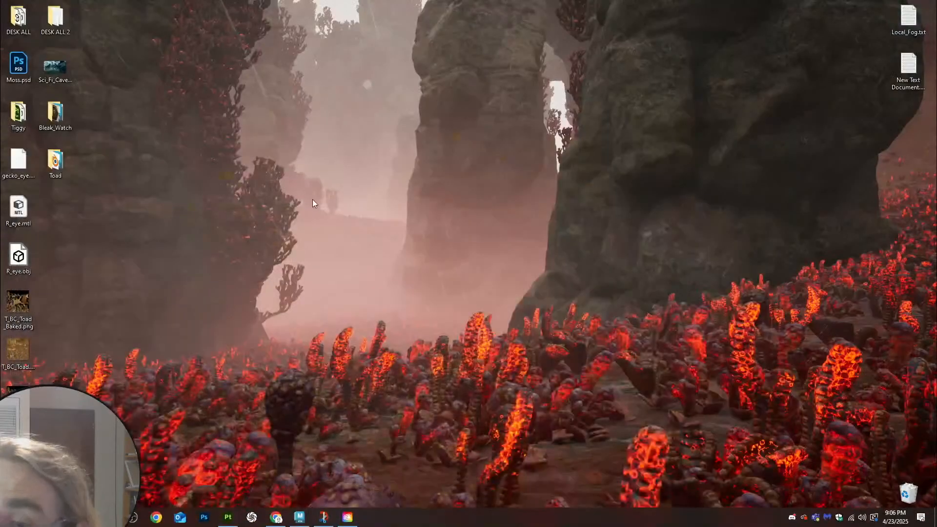
left_click(224, 517)
left_click(299, 517)
left_click(925, 8)
scroll(465, 166, "down", 3)
scroll(482, 333, "up", 3)
scroll(482, 333, "up", 5)
left_click_drag(483, 333, 481, 288, "alt")
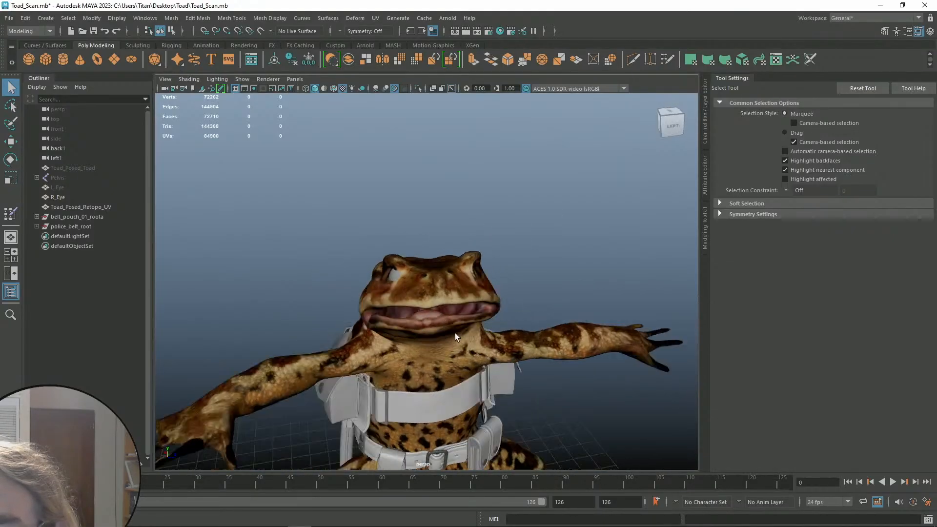
scroll(432, 244, "down", 5)
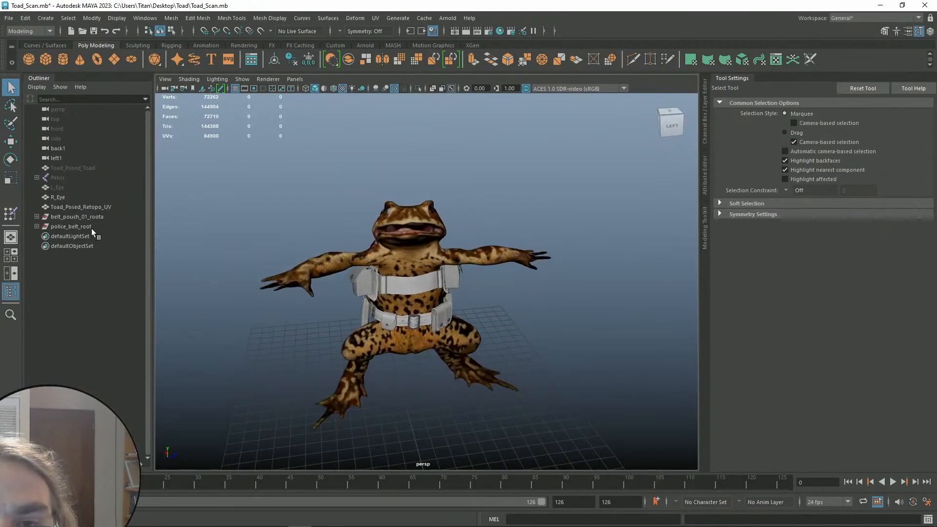
Copy and paste the Toad_Posed_Retopo_UV mesh, then select the pasted mesh inside its new group
left_click(108, 206)
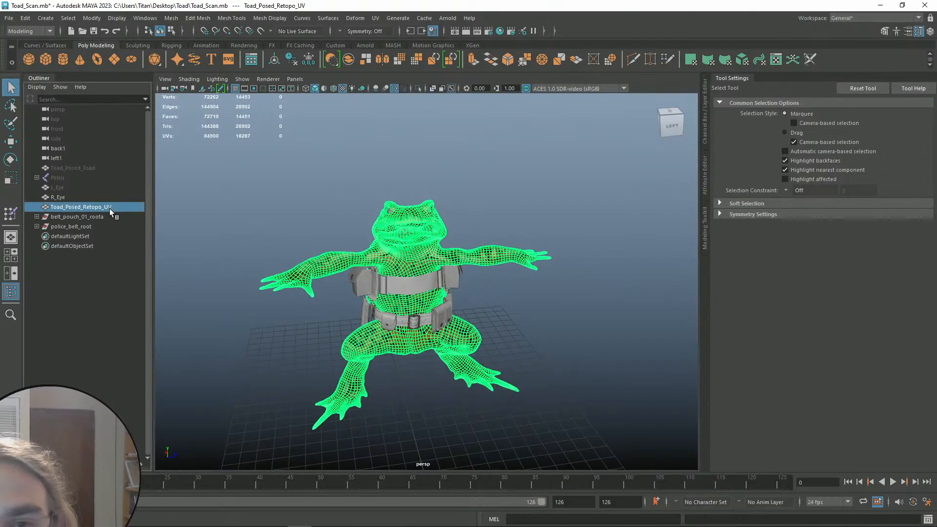
key("ctrl+c")
key("ctrl+v")
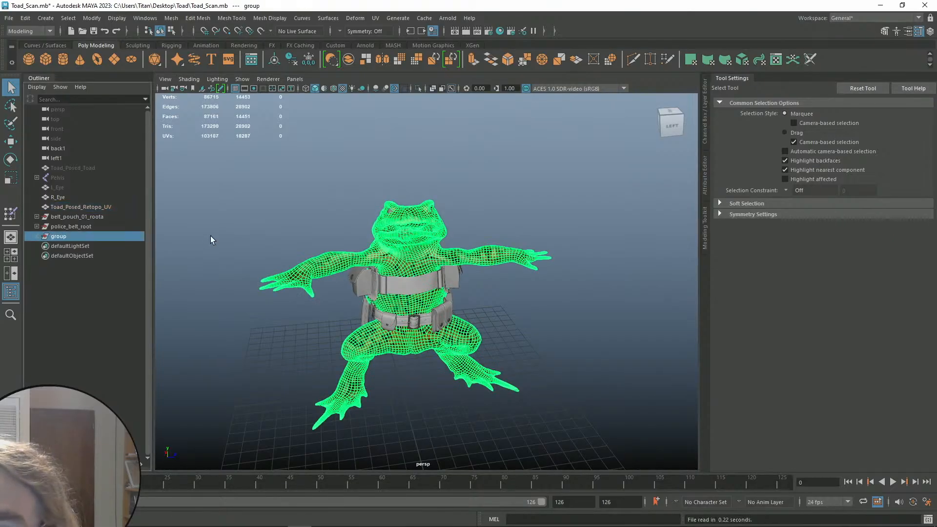
left_click(37, 236)
left_click(76, 256)
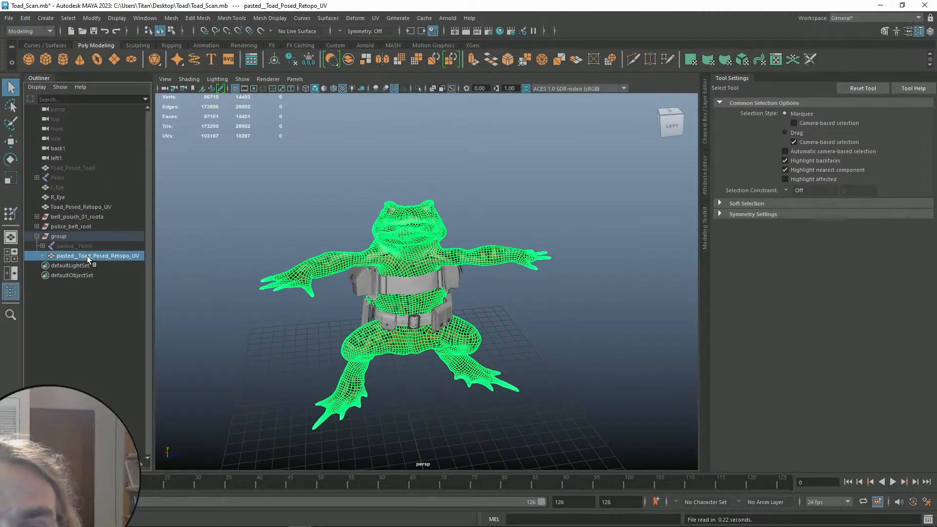
Hide the original Toad_Posed_Retopo_UV mesh and select its pasted copy
left_click(73, 207)
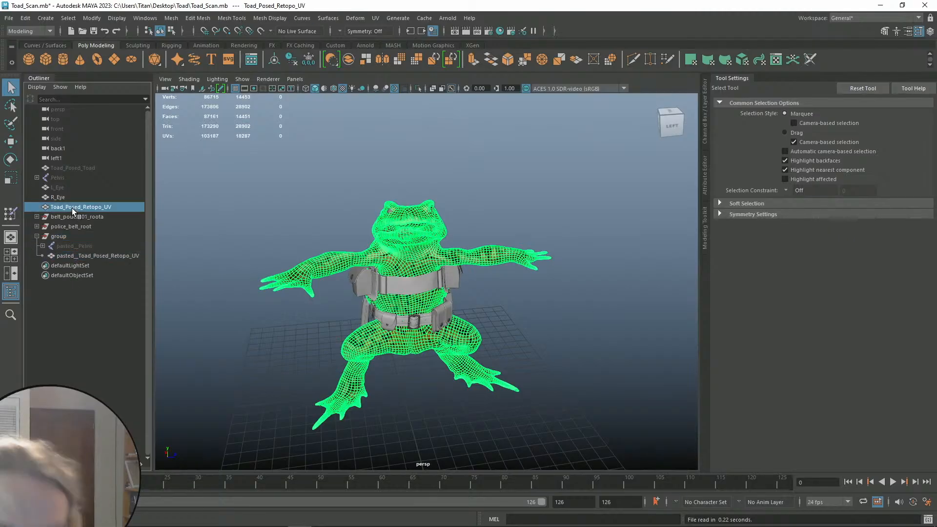
key("h")
left_click(75, 255)
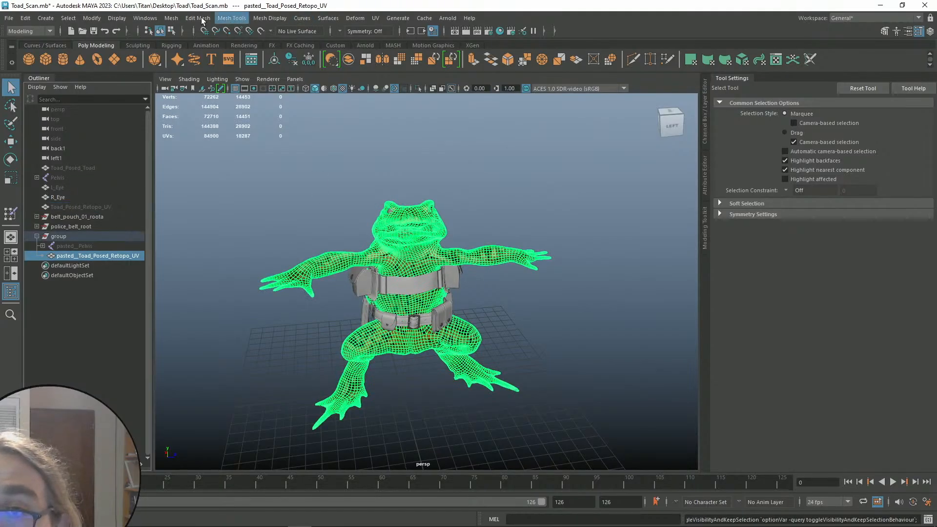
Switch to the Rigging menu set and unbind the skin of the pasted toad mesh
left_click(30, 30)
left_click(31, 55)
left_click(247, 19)
mouse_move(200, 18)
left_click(229, 65)
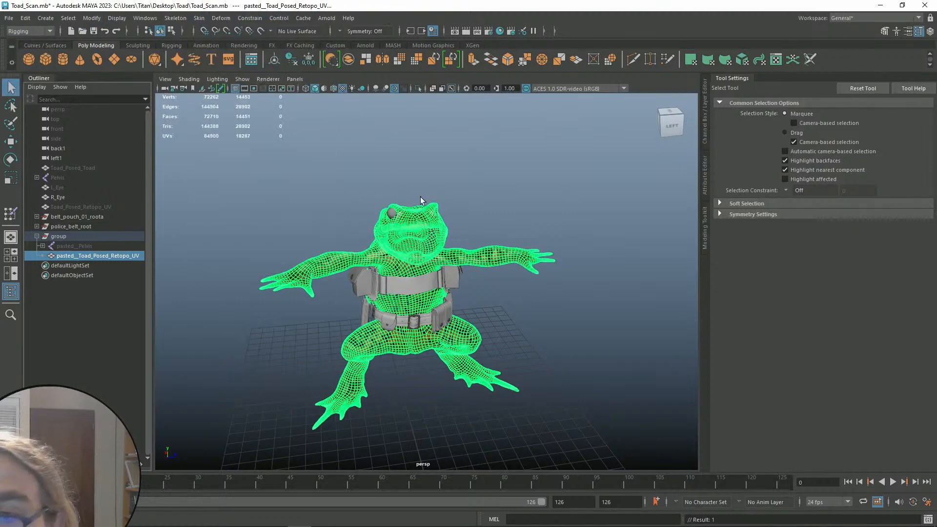
left_click(474, 197)
scroll(486, 220, "up", 5)
middle_click_drag(486, 220, 486, 264, "alt")
left_click_drag(485, 264, 470, 237, "alt")
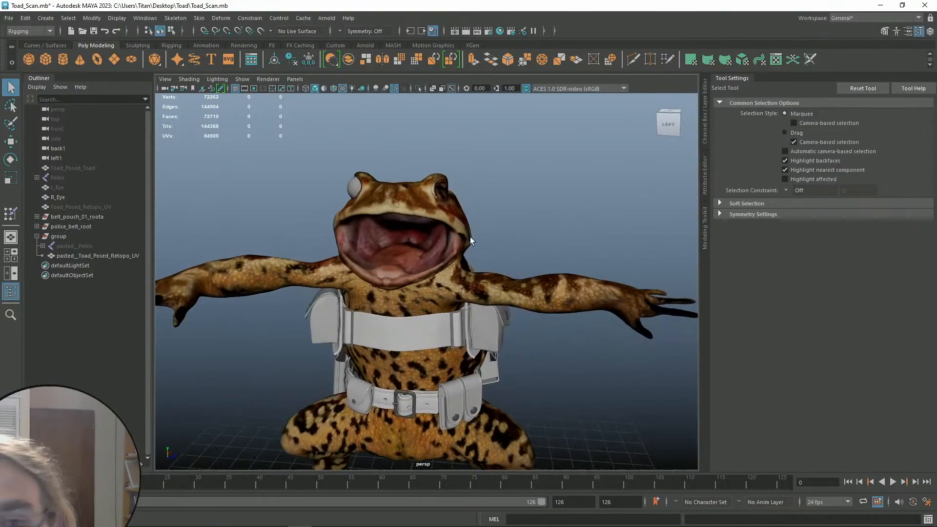
Unhide the L_Eye mesh so both eyes show on the toad
left_click(69, 188)
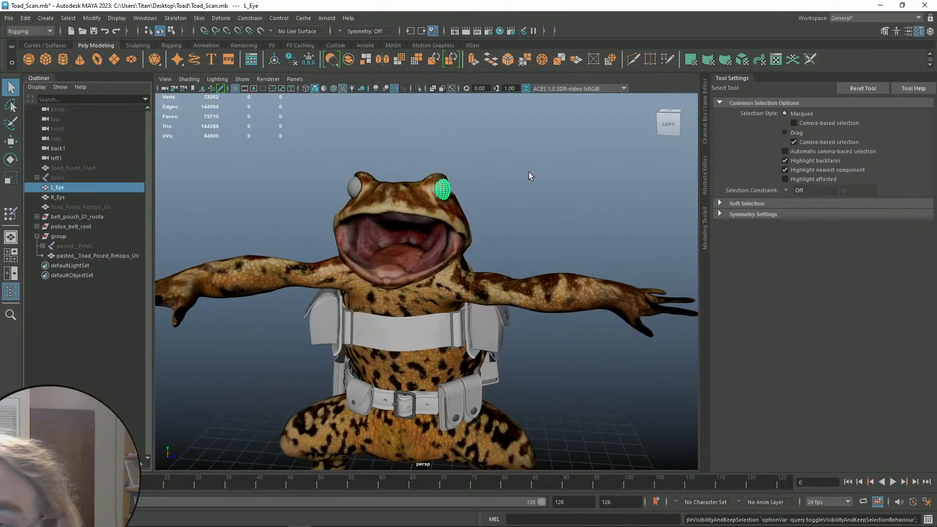
left_click(521, 171)
scroll(525, 181, "down", 4)
scroll(501, 204, "up", 6)
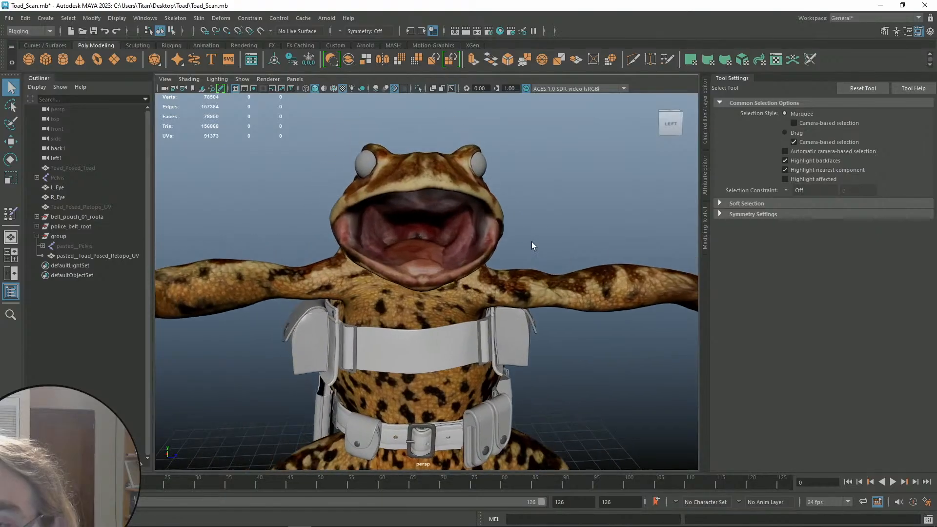
Select the pasted toad mesh together with the L_Eye and R_Eye meshes
left_click(395, 184)
left_click(372, 173, "shift")
left_click(487, 170, "shift")
left_click(515, 184)
left_click_drag(467, 178, 441, 195, "alt")
left_click(441, 195)
left_click(384, 191, "shift")
left_click(423, 192)
left_click(363, 180, "shift")
left_click(487, 178, "shift")
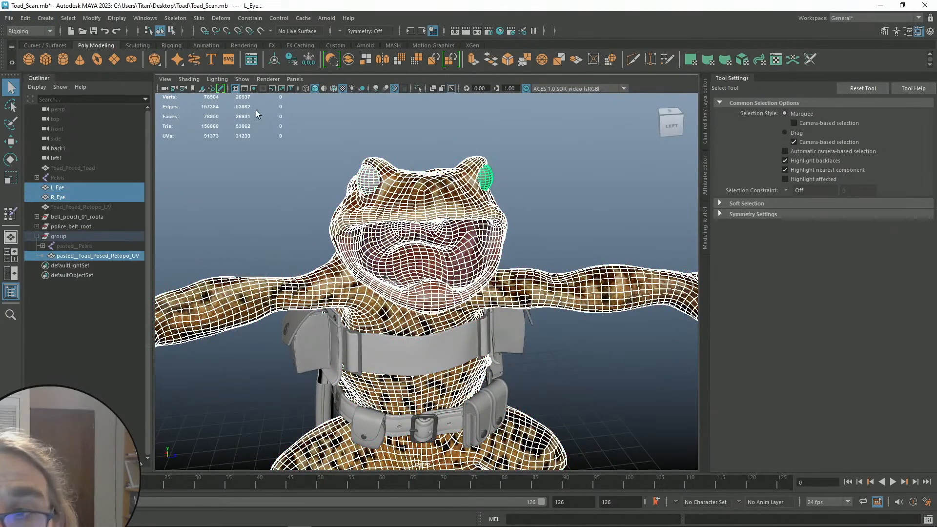
Open the material attributes of the R_Eye mesh and rename its lambert material to M_Eye
left_click(328, 172)
left_click(366, 176)
right_click_drag(366, 177, 386, 415)
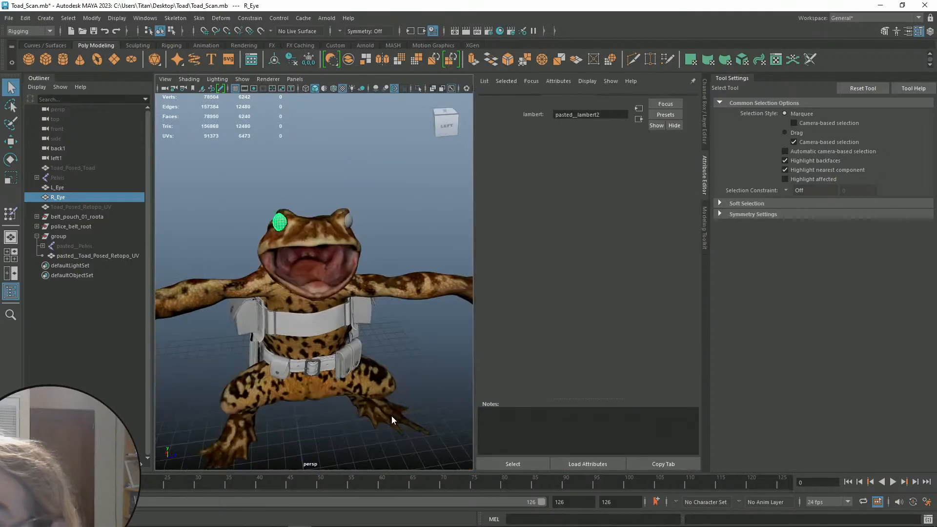
right_click(279, 224)
left_click(293, 459)
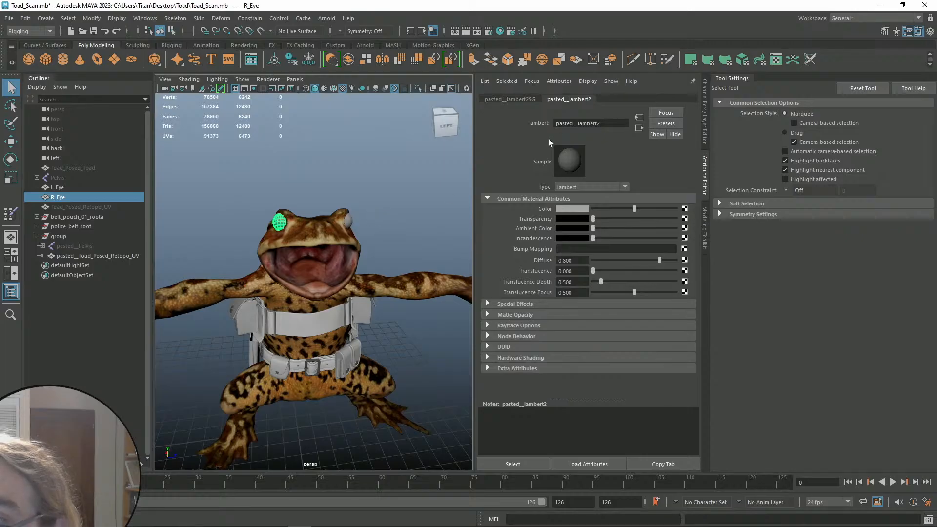
left_click(615, 123)
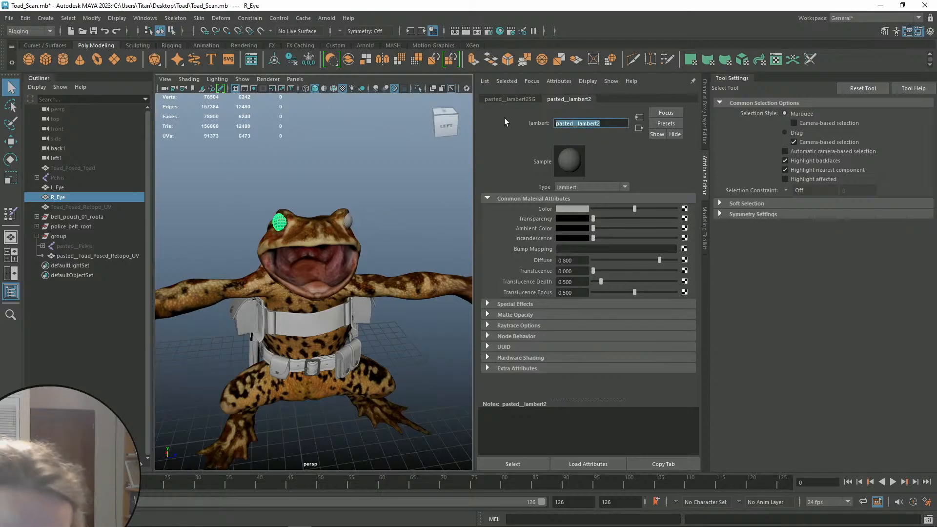
type("Eye")
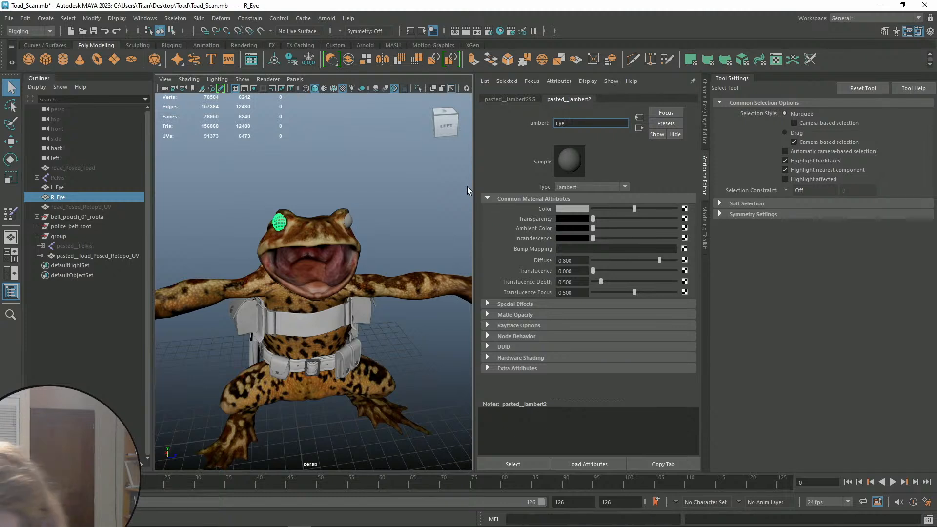
type("M_")
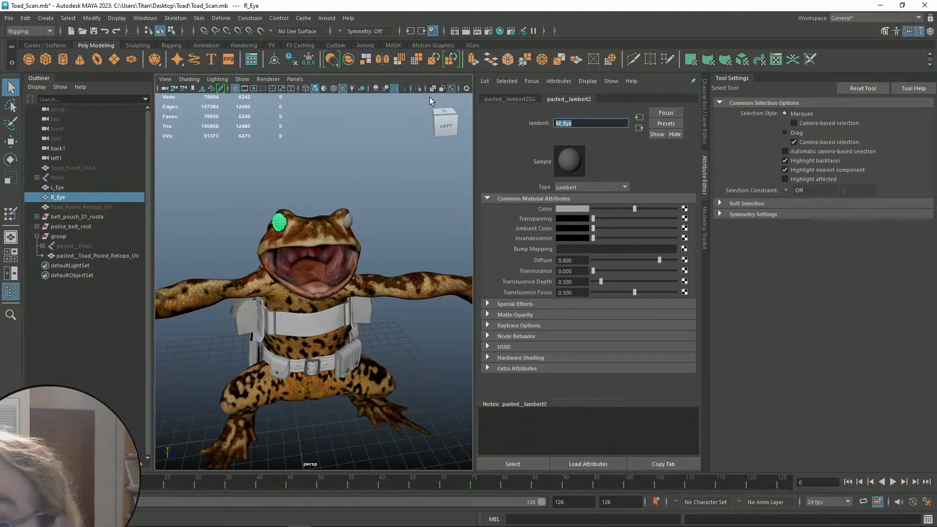
key("Return")
left_click(370, 193)
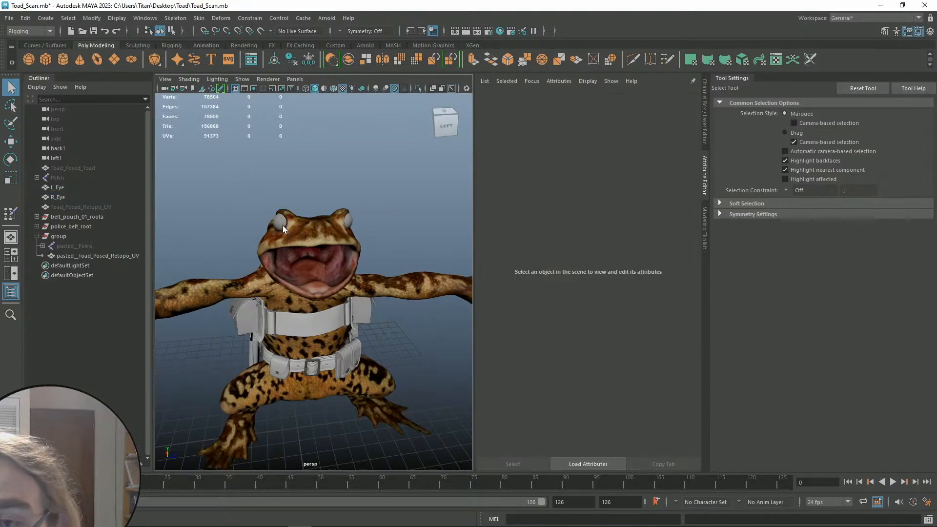
With L_Eye selected, browse the scene's materials in the Hypershade and close it
left_click(349, 223)
mouse_move(350, 223)
right_mouse_down()
mouse_move(342, 416)
mouse_move(371, 493)
mouse_move(439, 508)
mouse_move(456, 148)
mouse_move(454, 164)
mouse_move(420, 3)
mouse_move(428, 8)
mouse_move(351, 125)
mouse_move(350, 223)
right_mouse_up()
left_click(500, 31)
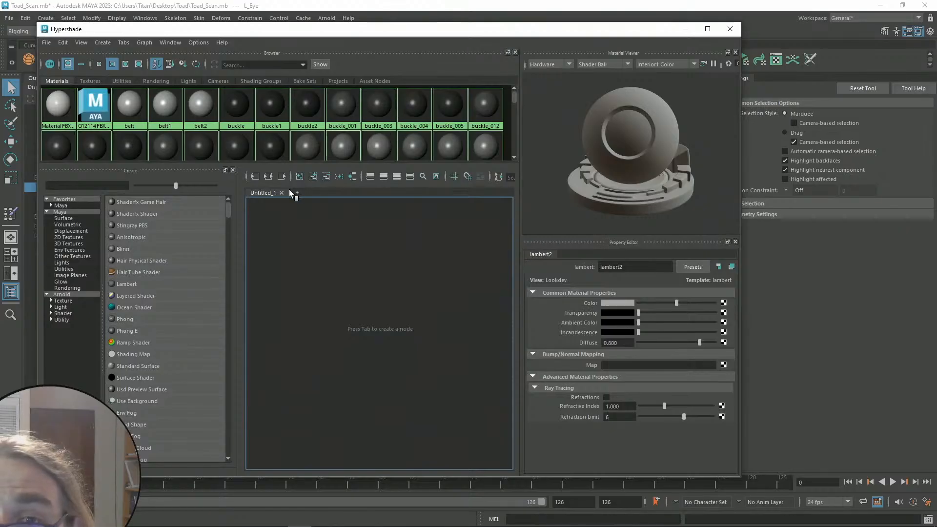
scroll(344, 122, "down", 10)
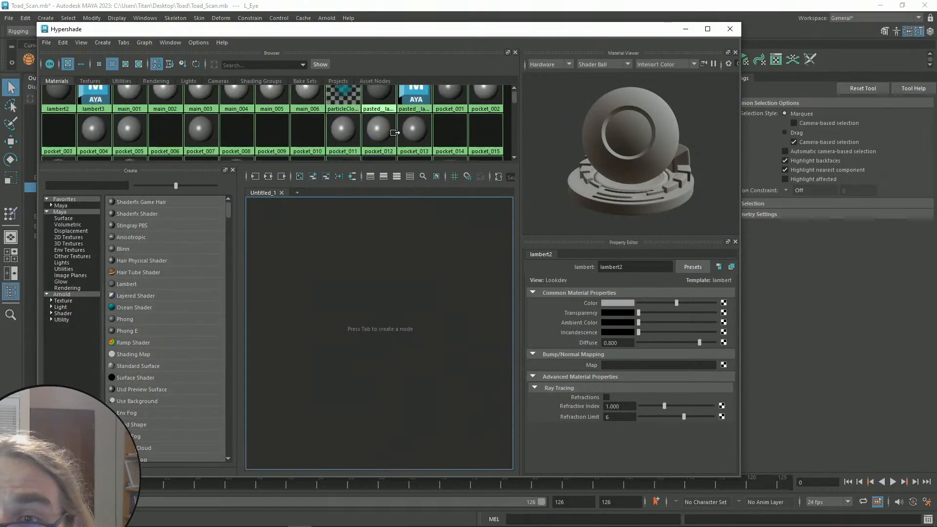
scroll(434, 147, "up", 8)
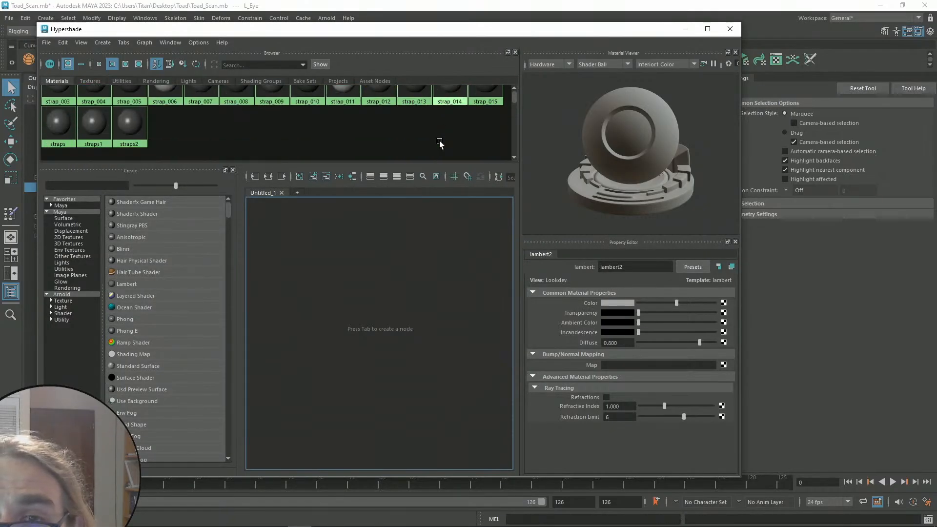
scroll(440, 143, "up", 3)
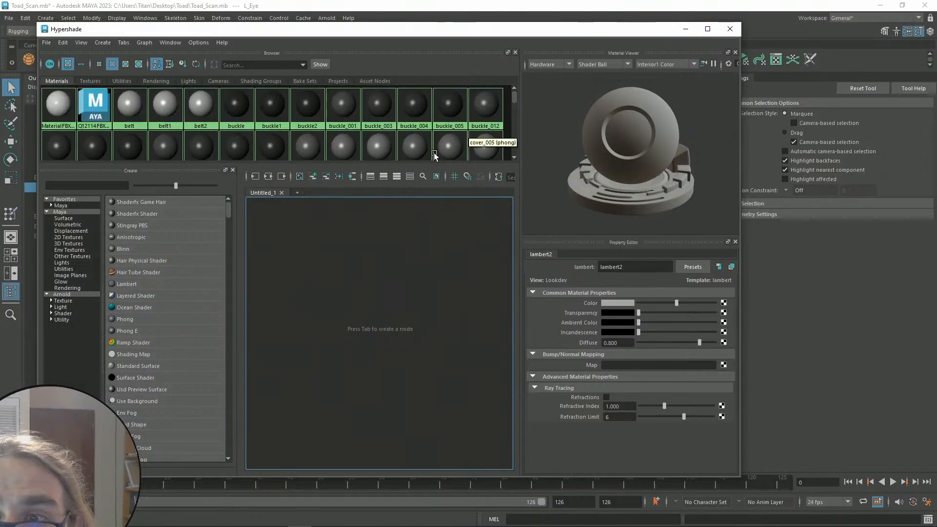
left_click(731, 29)
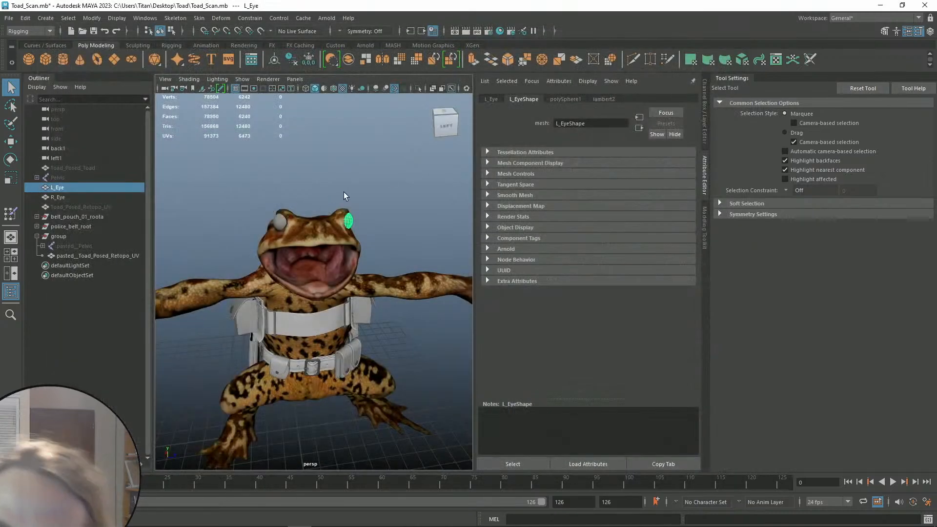
Select each eye mesh in turn and look for the existing materials that can be assigned to L_Eye
left_click(383, 205)
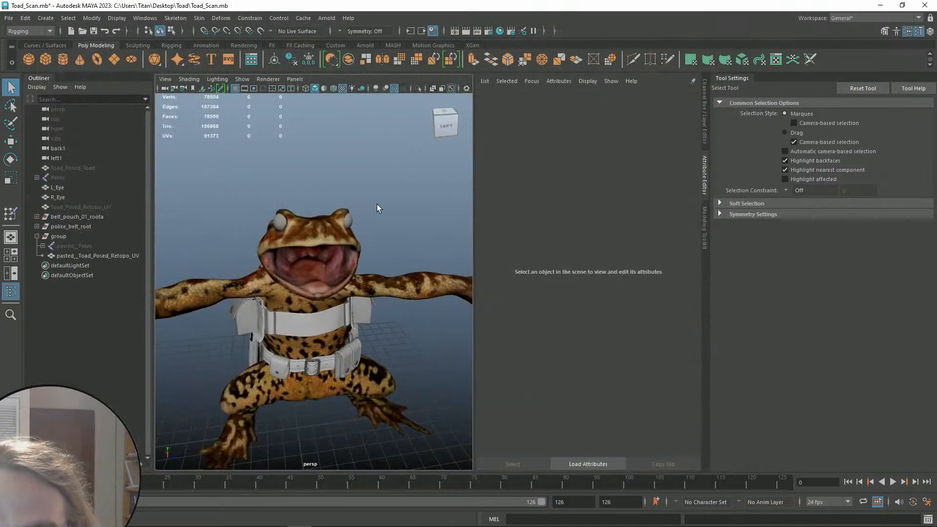
left_click(280, 223)
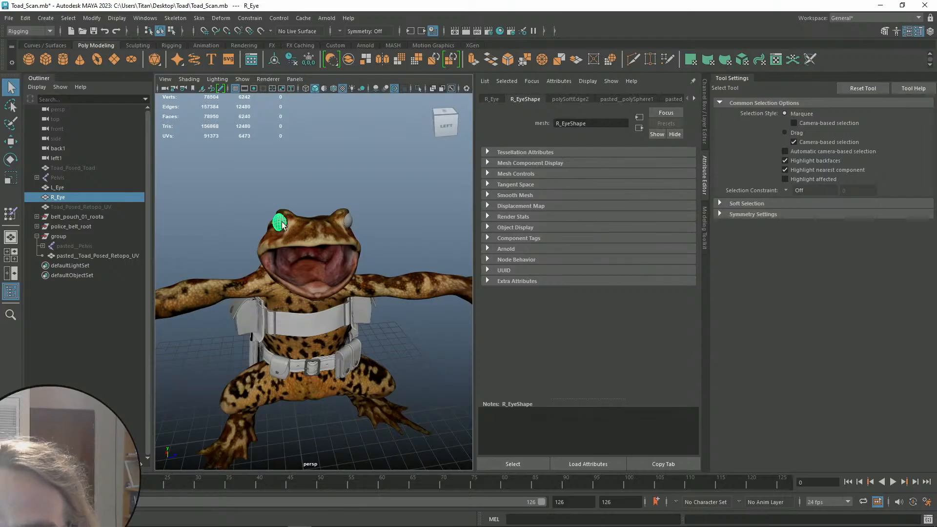
left_click(348, 222)
right_click(348, 223)
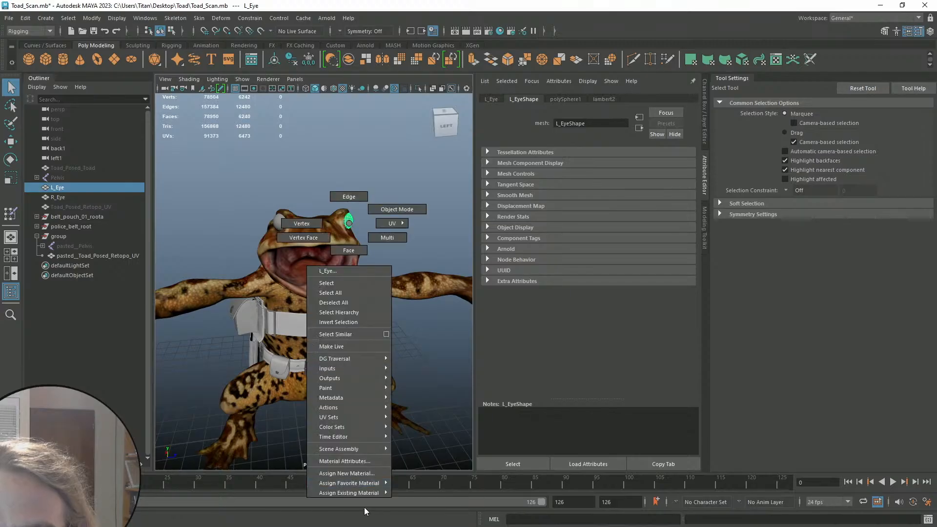
mouse_move(375, 493)
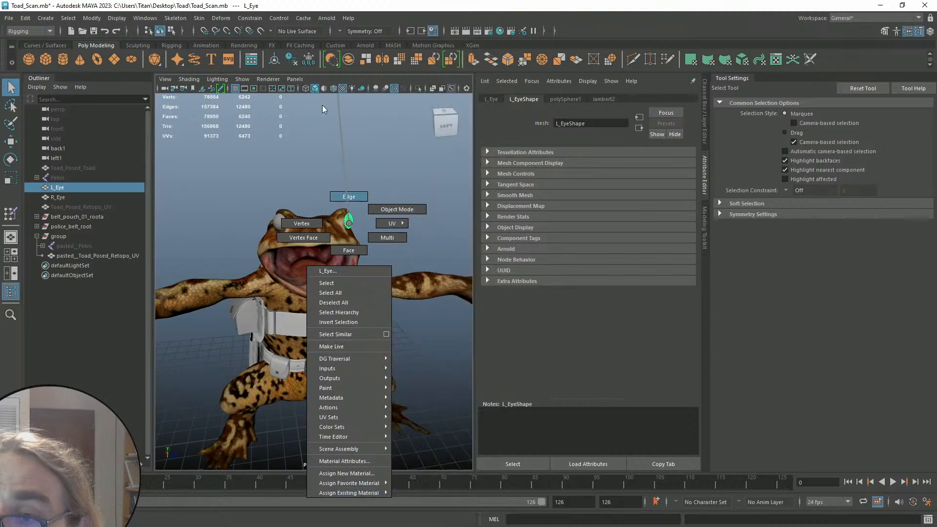
left_click(350, 227)
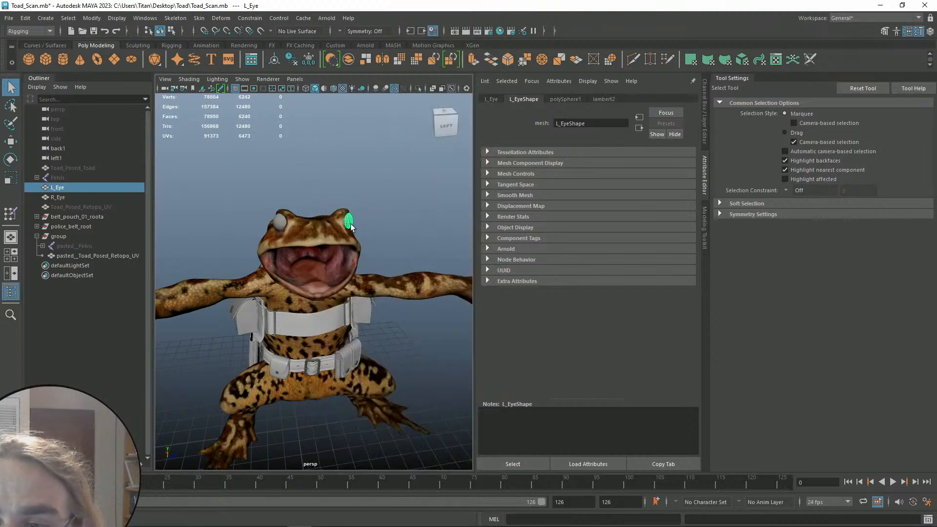
Compare the two eye meshes and open the material attributes of L_Eye
left_click(277, 225)
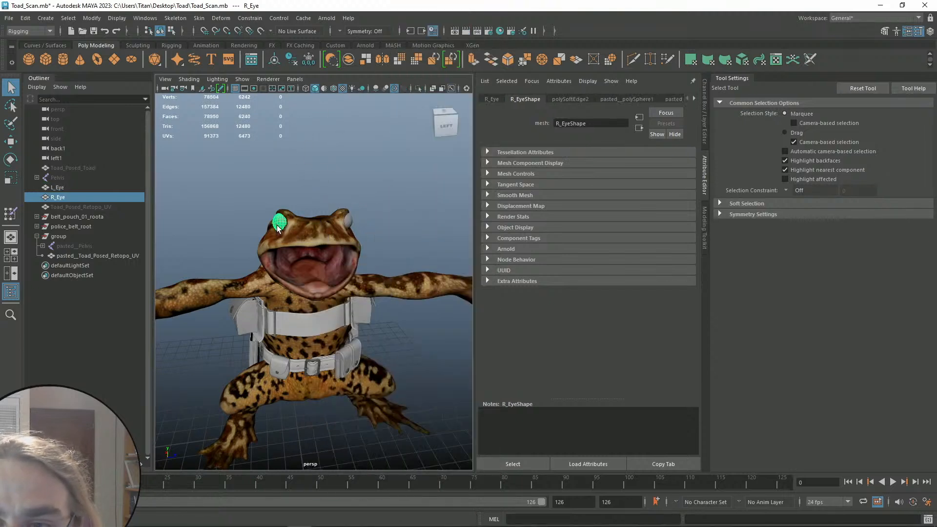
left_click(344, 221)
left_click(347, 221)
right_click(347, 221)
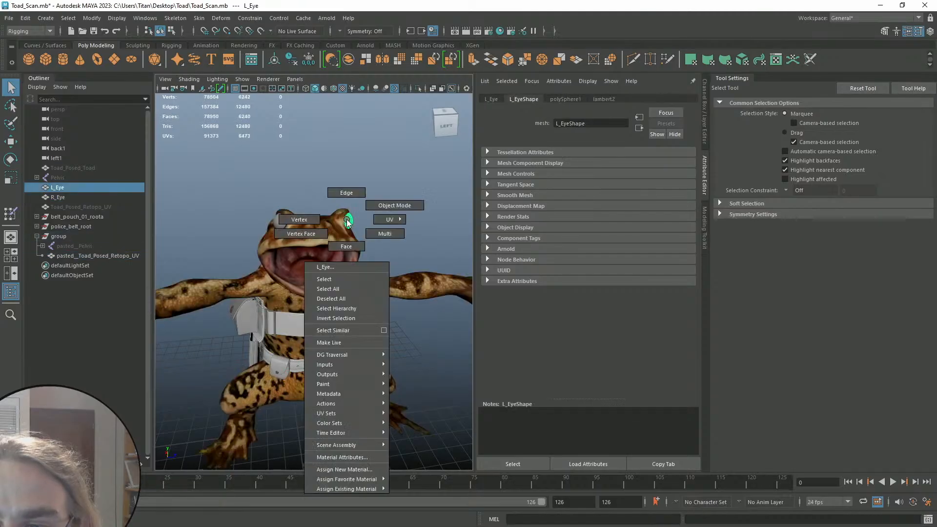
left_click(360, 458)
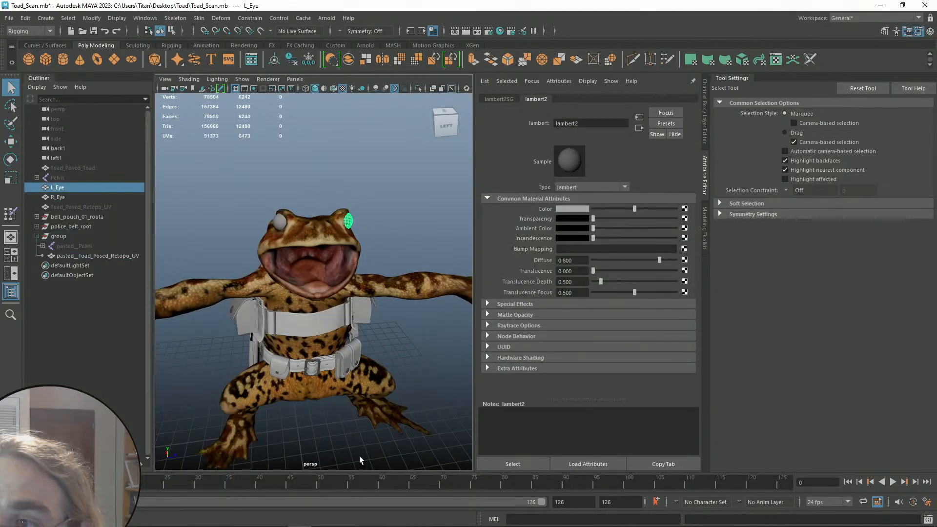
Rename the R_Eye mesh's lambert material to M_EyeShape, using the copied shape name with its prefix changed to M
left_click(275, 224)
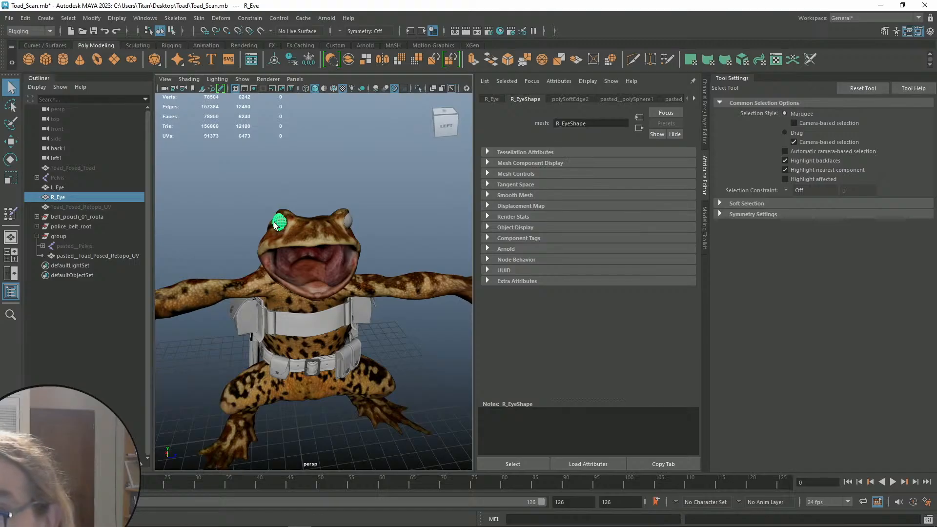
double_click(591, 124)
key("ctrl+c")
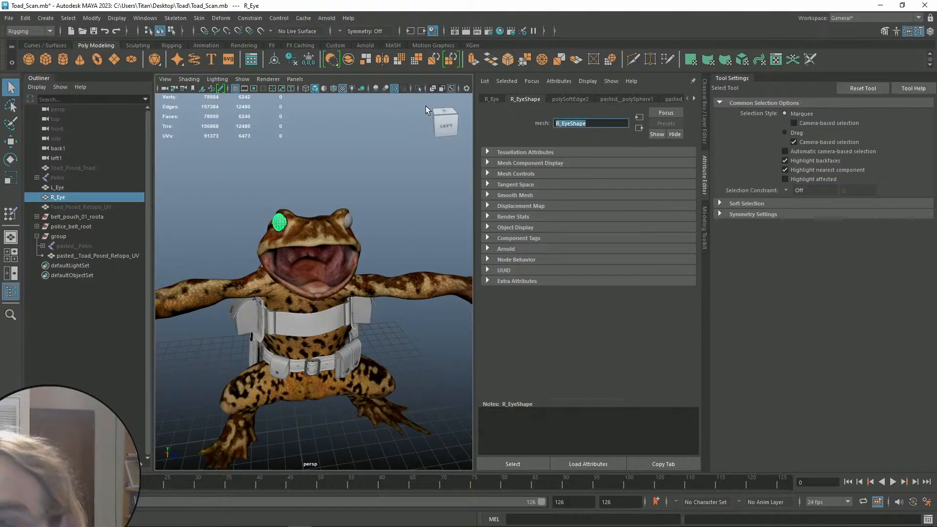
right_click_drag(281, 225, 302, 461)
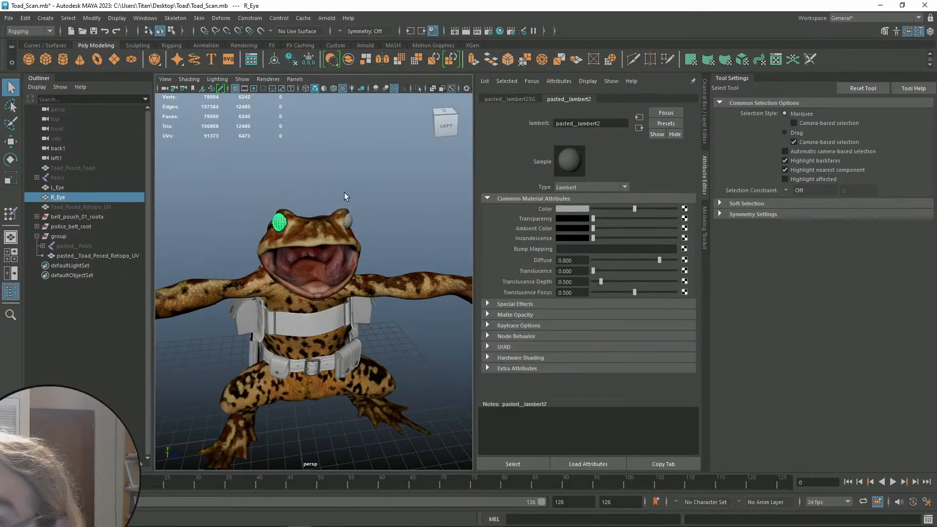
double_click(617, 124)
key("ctrl+v")
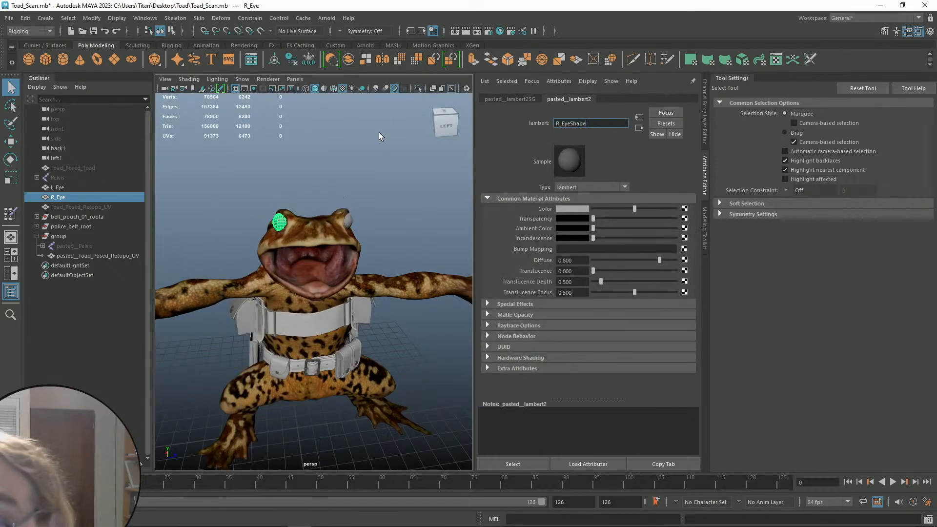
key("Return")
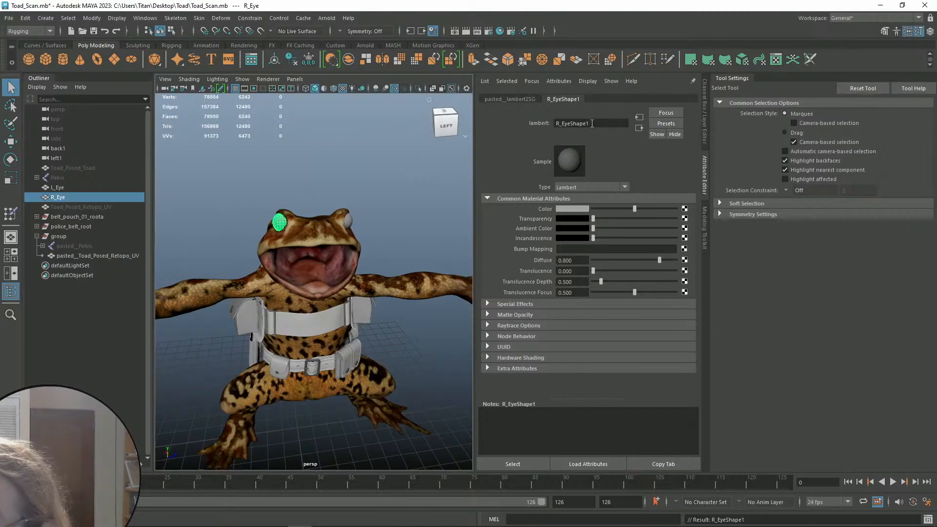
left_click(596, 124)
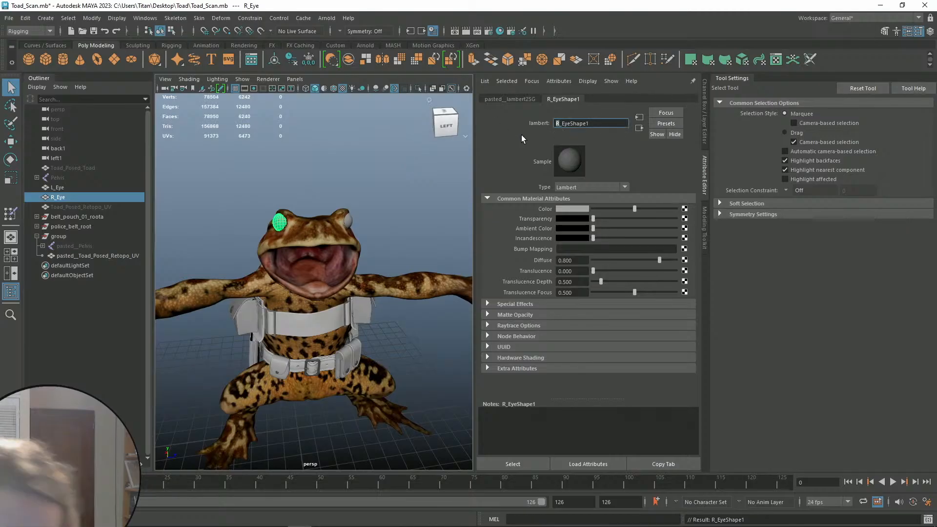
type("M")
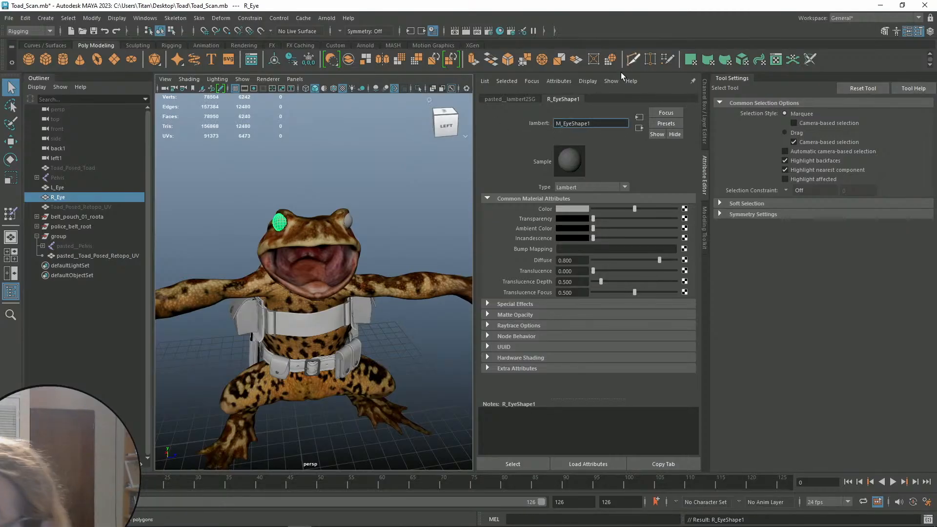
key("Return")
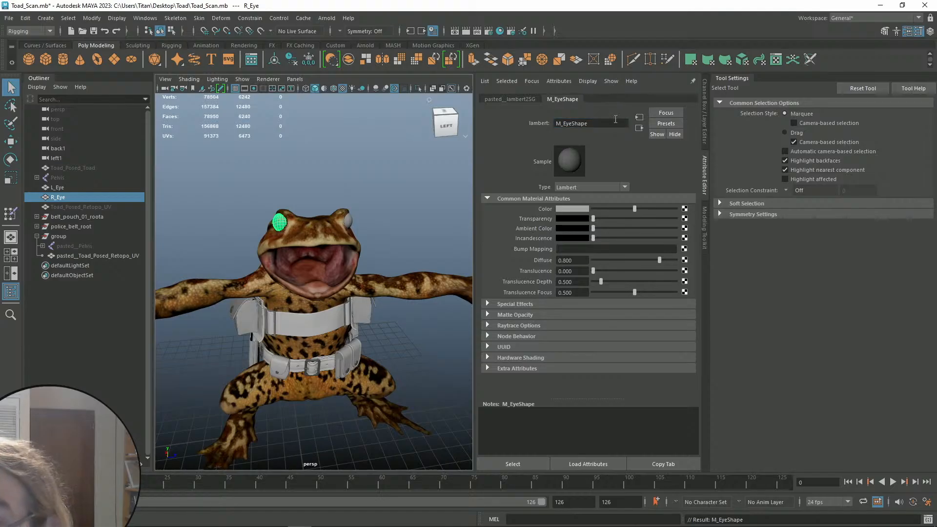
Check R_Eye's material attributes and look for its renamed material among the existing materials assignable to L_Eye
left_click(341, 153)
left_click(275, 220)
right_click_drag(275, 220, 288, 452)
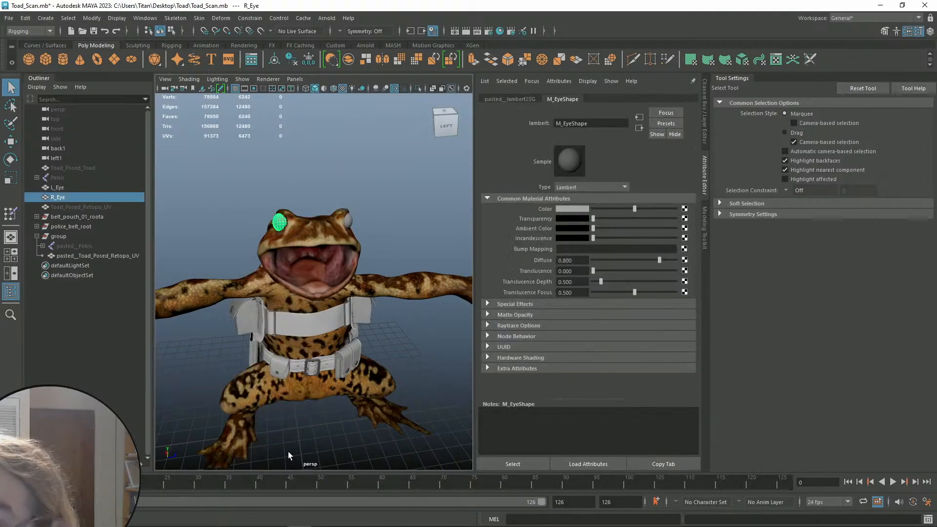
left_click(281, 203)
left_click(276, 221)
right_click_drag(275, 221, 309, 460)
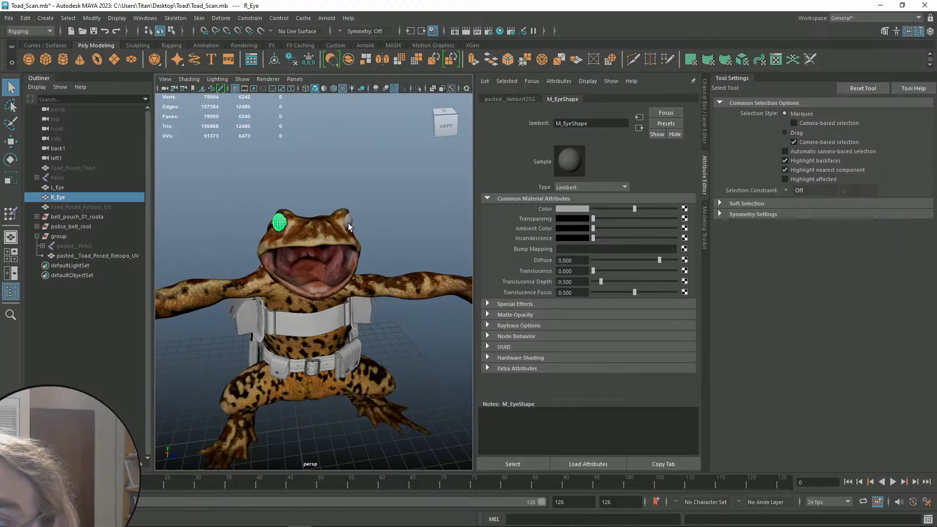
right_click_drag(349, 226, 444, 64)
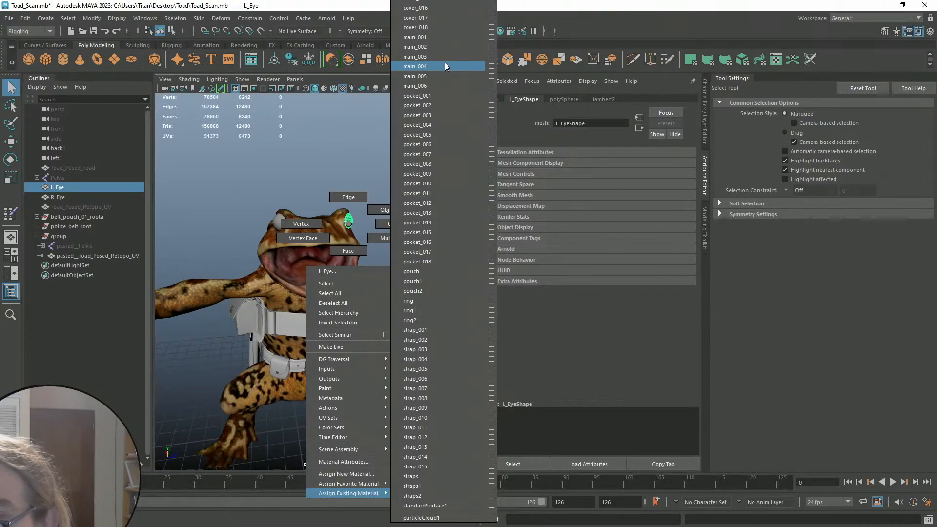
right_click_drag(444, 62, 434, 62)
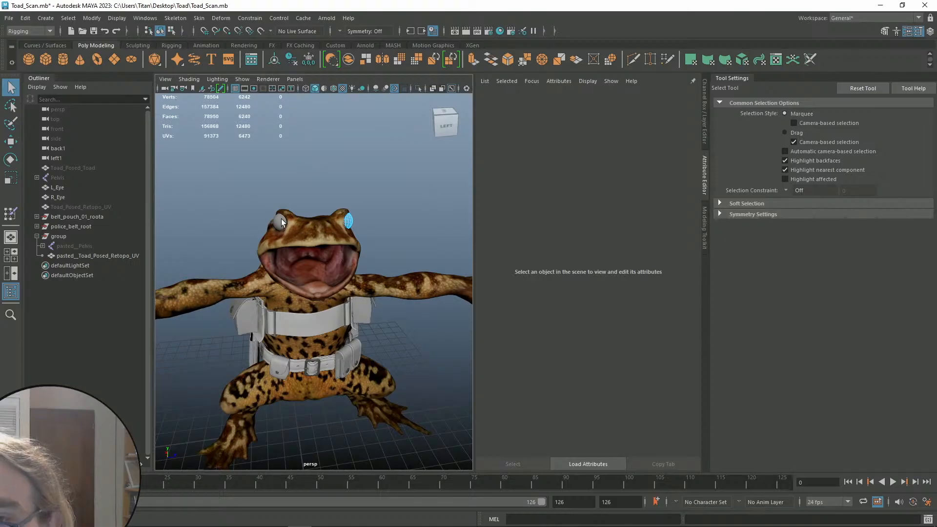
Open the material attributes of the R_Eye mesh and shorten its lambert material's name to M_Eye
left_click(277, 220)
right_click_drag(280, 222, 301, 457)
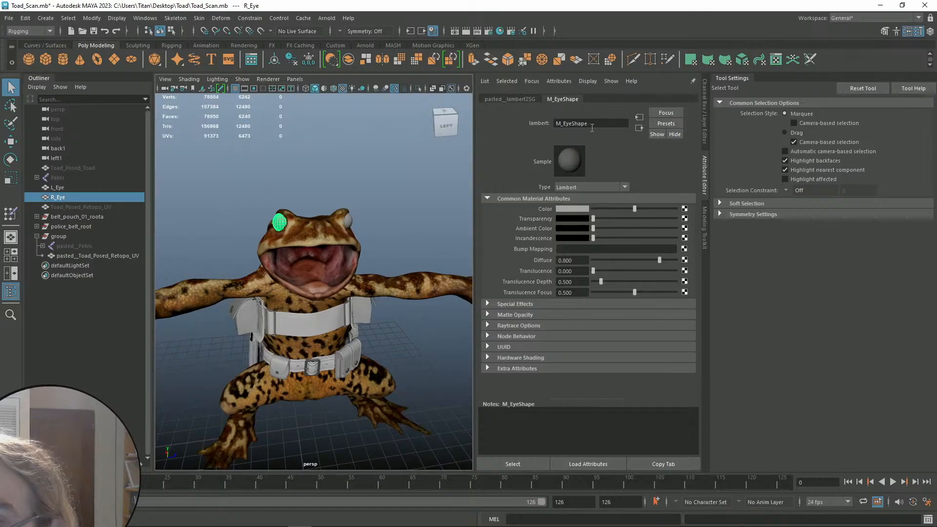
right_click_drag(280, 223, 295, 456)
left_click_drag(572, 123, 616, 132)
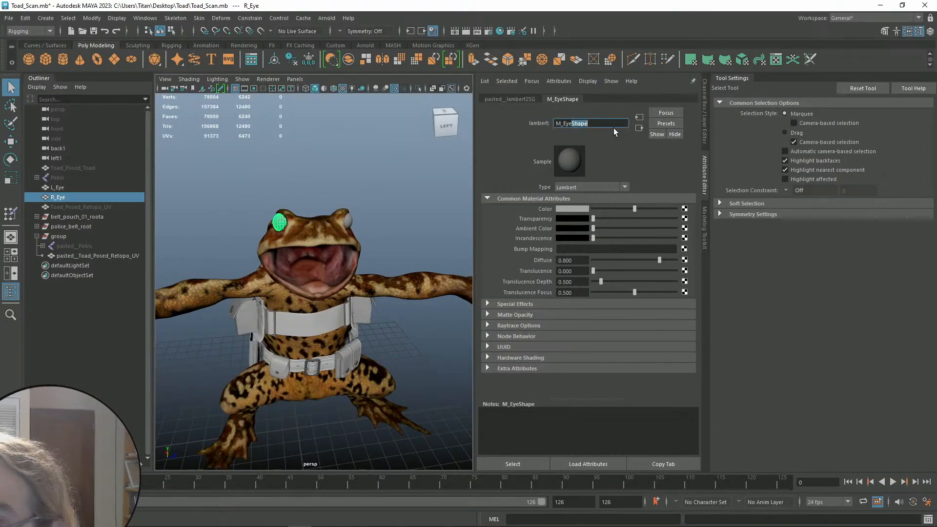
key("BackSpace")
key("Return")
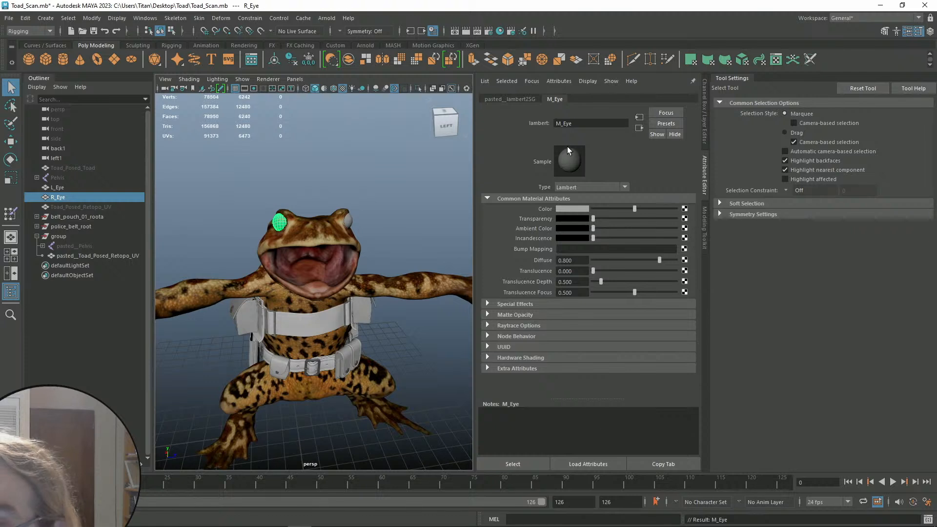
Set the color of the M_Eye material on the R_Eye mesh to orange
left_click(581, 212)
left_click(665, 226)
left_click(282, 225)
right_click_drag(283, 226, 301, 463)
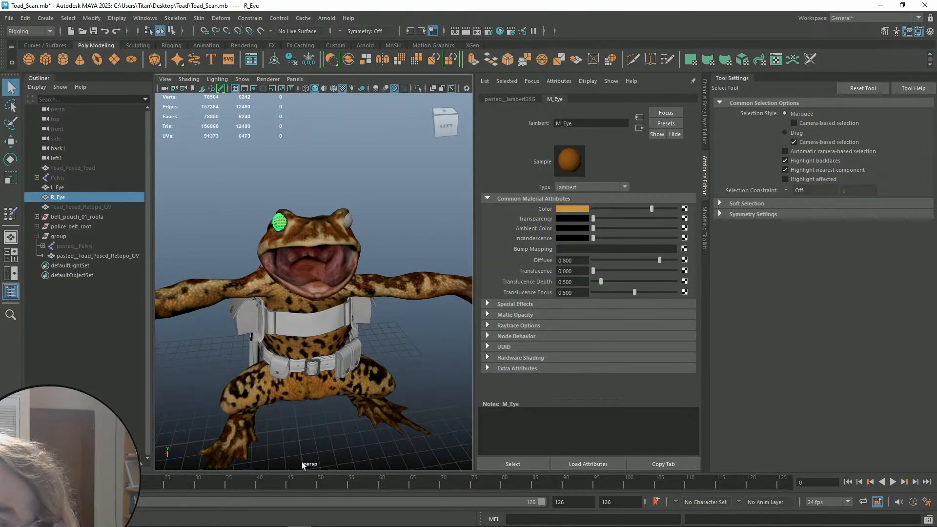
Look through the existing materials for L_Eye to find the orange M_Eye material
left_click(350, 223)
right_click(350, 224)
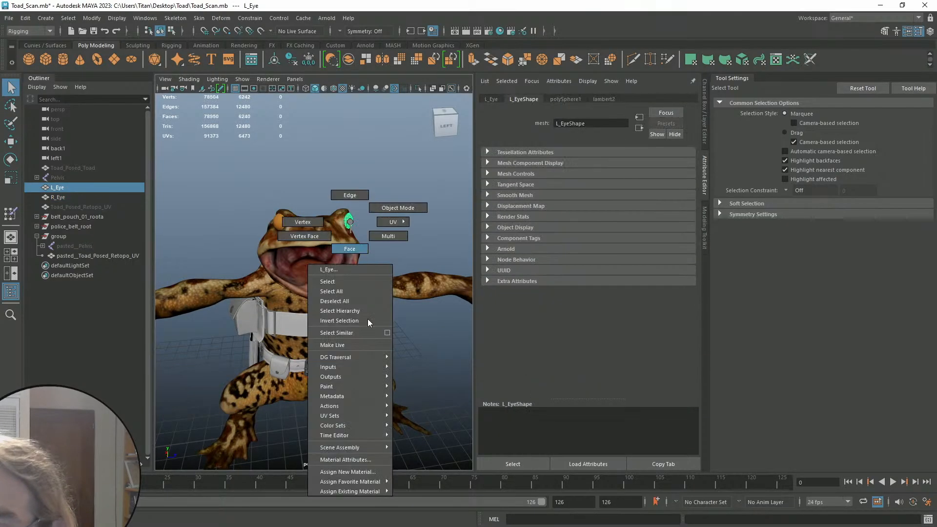
mouse_move(364, 492)
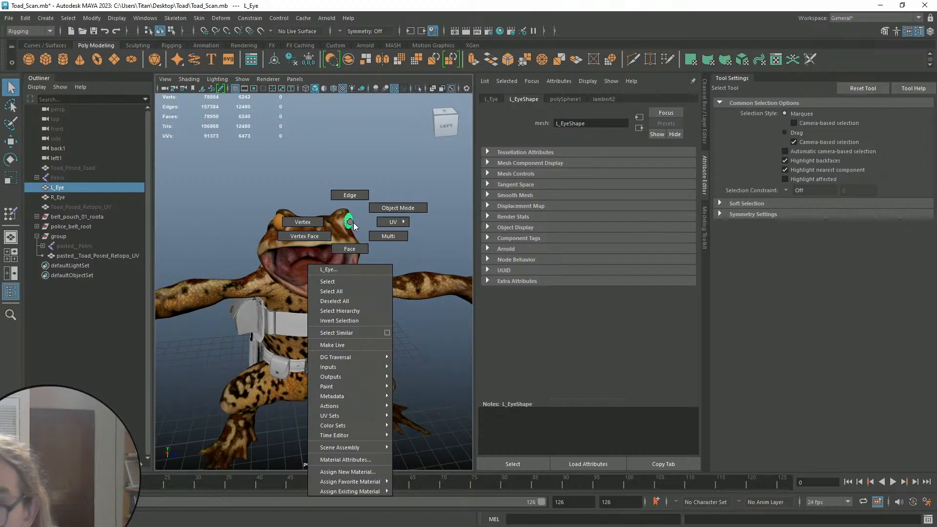
right_click_drag(352, 219, 351, 220)
scroll(348, 209, "up", 5)
scroll(371, 216, "down", 5)
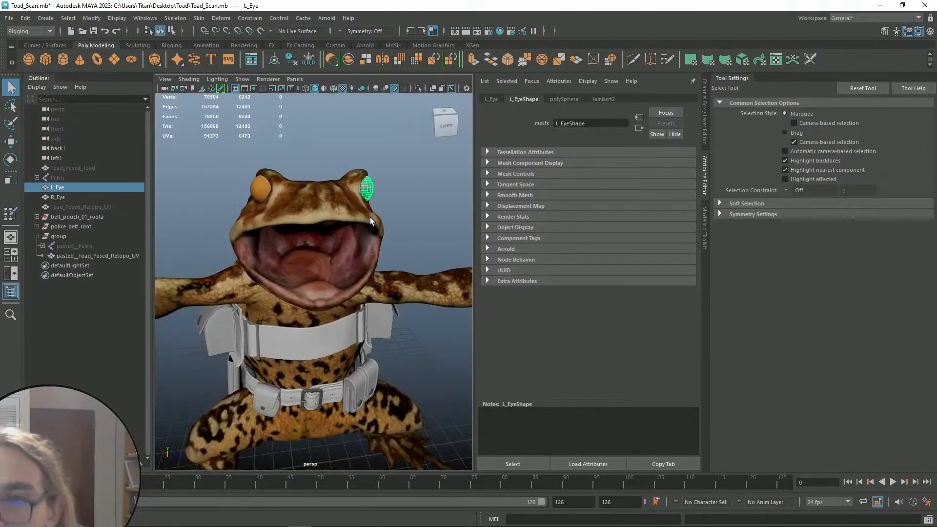
Open the material attributes of the L_Eye mesh and rename its lambert material as M_Eye
left_click(368, 202)
scroll(357, 220, "up", 3)
left_click(341, 238)
right_click_drag(342, 239, 355, 481)
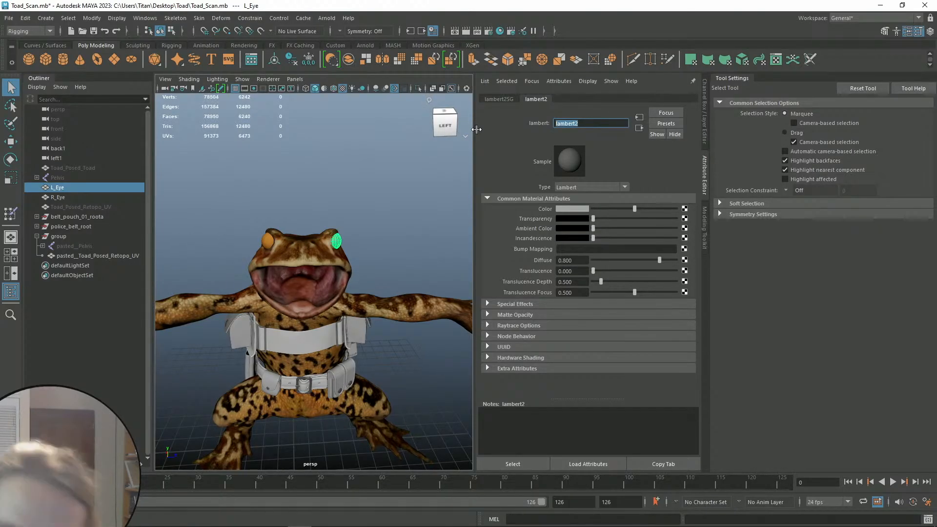
type("M_EYE")
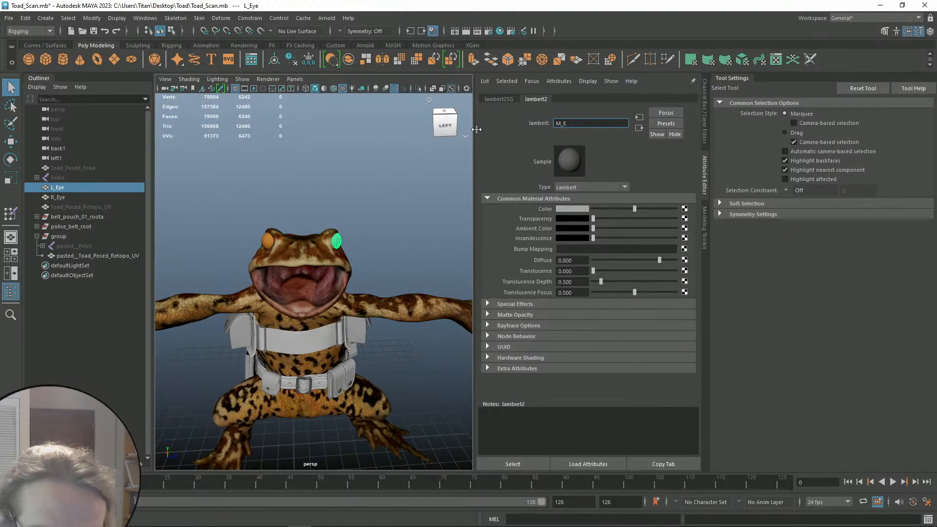
key("Return")
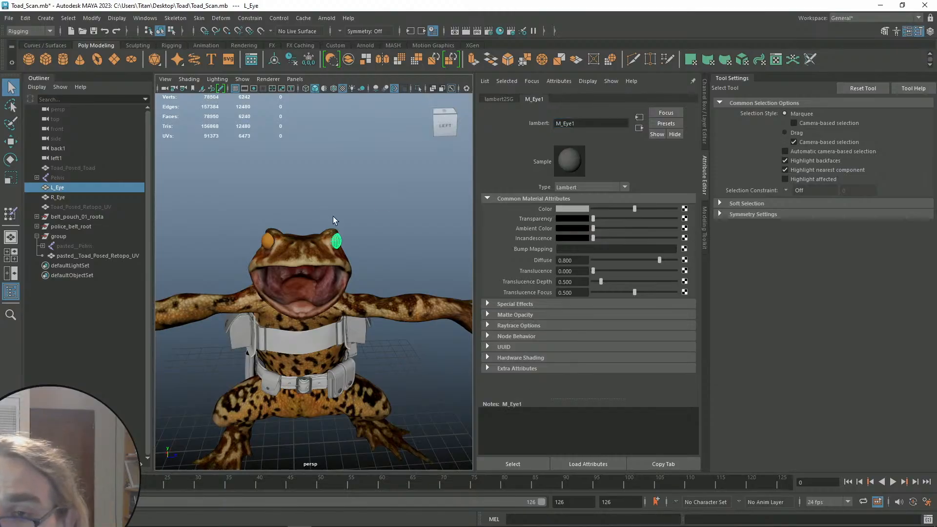
left_click(345, 229)
middle_click_drag(296, 240, 300, 230, "alt")
right_click(340, 230)
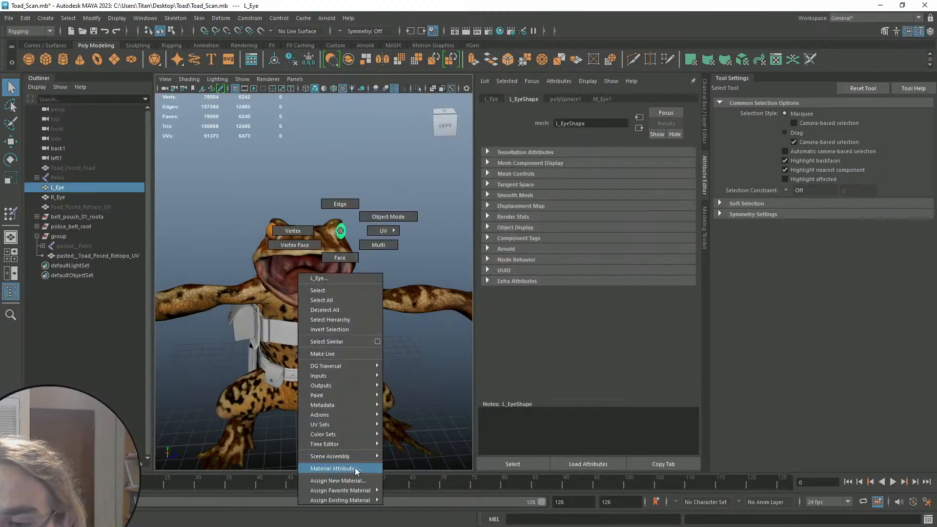
left_click(345, 233)
scroll(330, 239, "down", 5)
scroll(330, 239, "up", 5)
middle_click_drag(293, 261, 246, 310, "alt")
Select the pasted toad mesh together with the R_Eye and L_Eye meshes
left_click(271, 230)
left_click(342, 210)
left_click(262, 224)
left_click(264, 222)
left_click(337, 222, "shift")
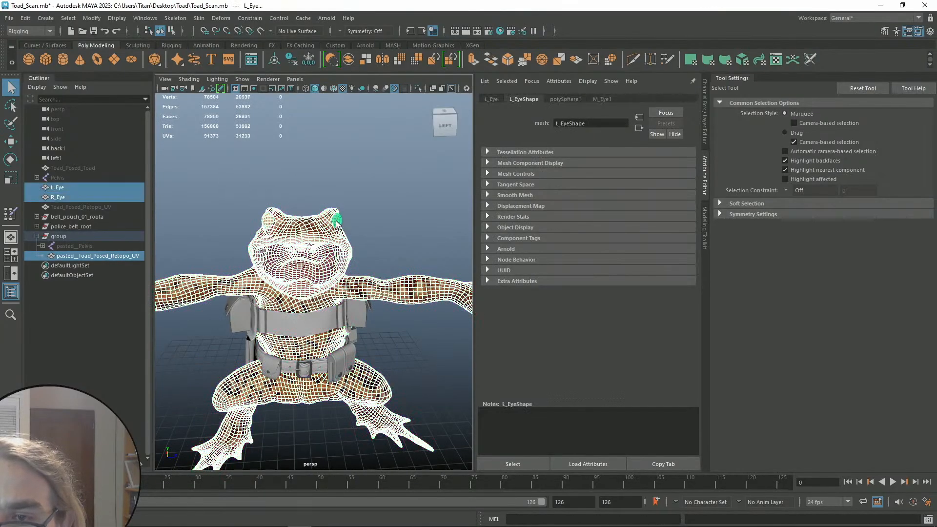
Export the selected toad and eye meshes to the Desktop as an FBX file named Toad_Substance_Test
left_click(9, 18)
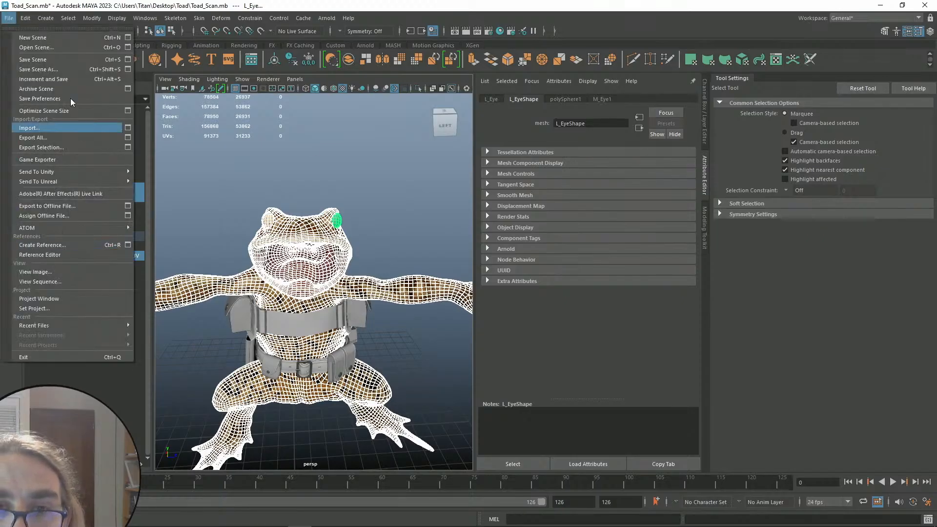
left_click(39, 146)
left_click(259, 478)
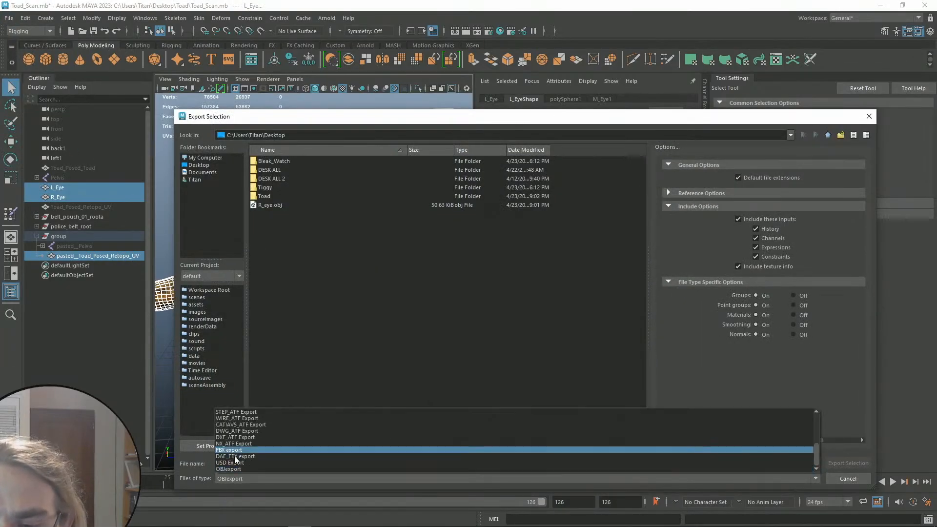
left_click(246, 451)
left_click(254, 466)
type("Toad")
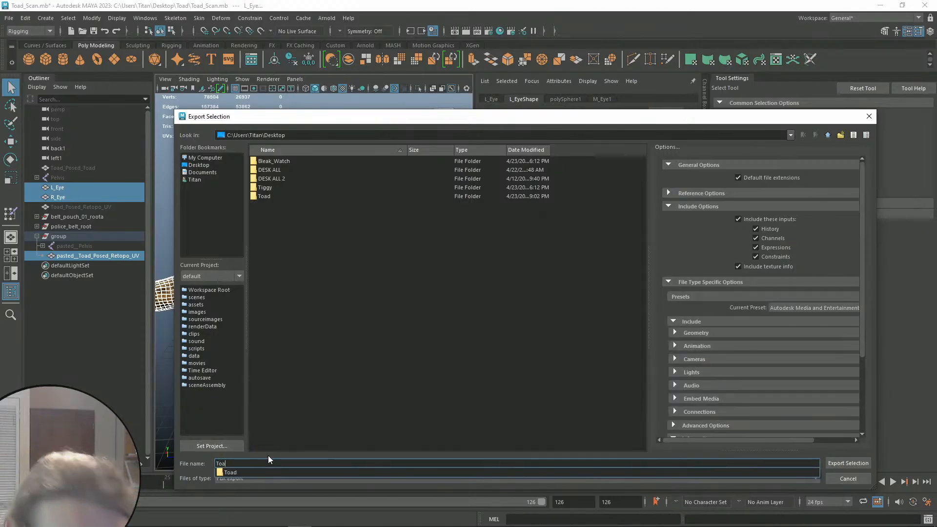
left_click(291, 425)
double_click(269, 463)
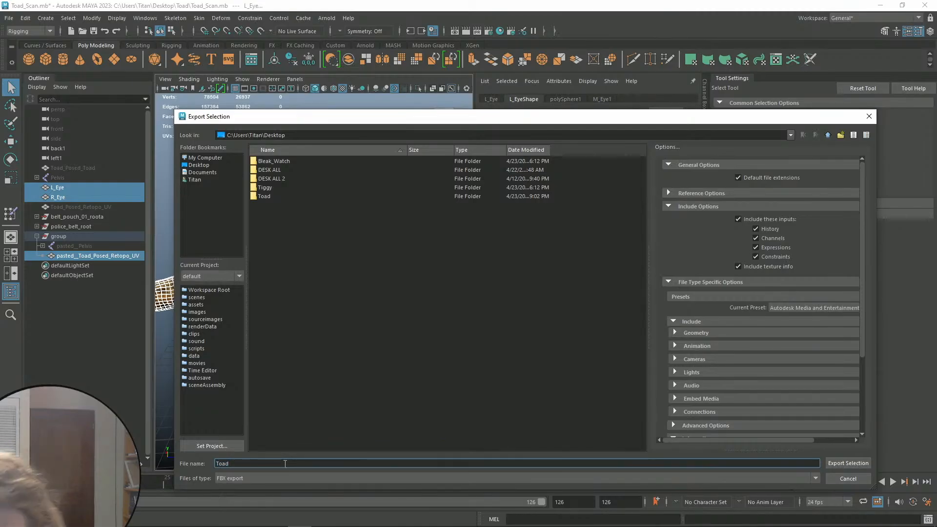
type("_Substa")
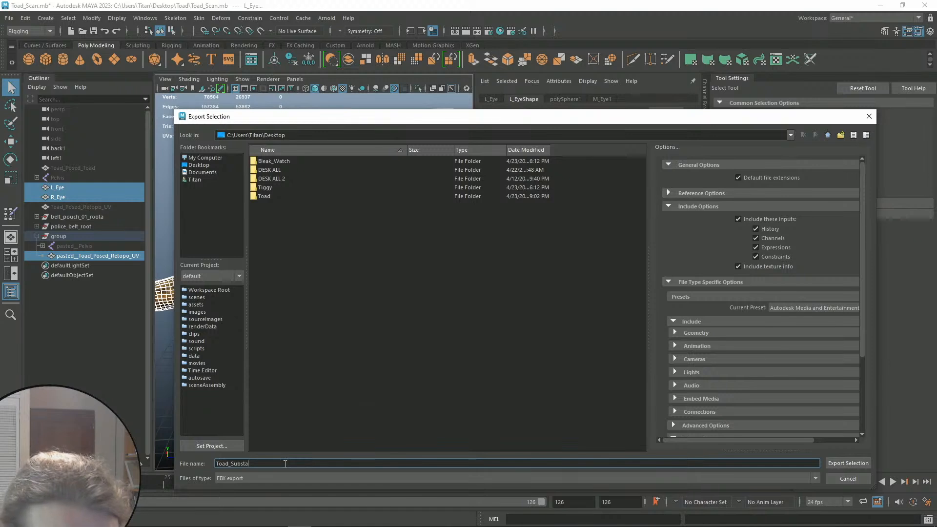
type("nce_Test")
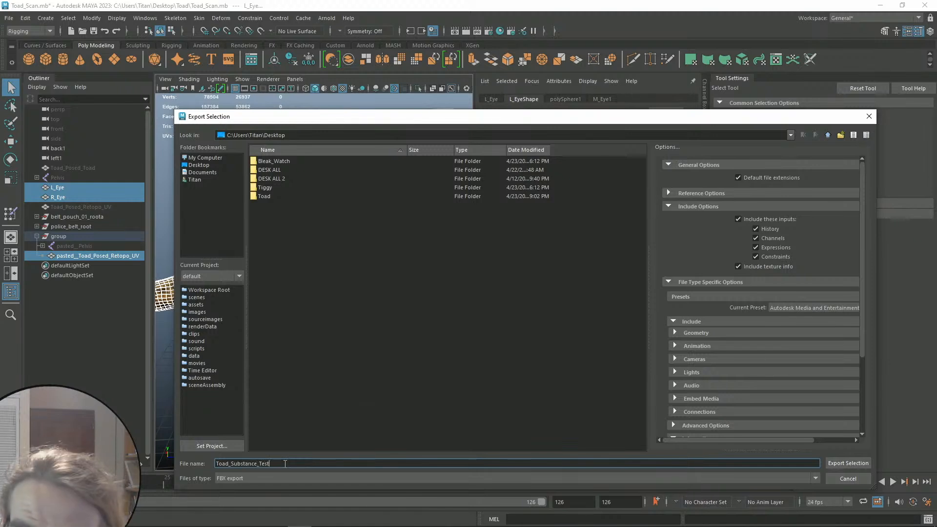
left_click(198, 159)
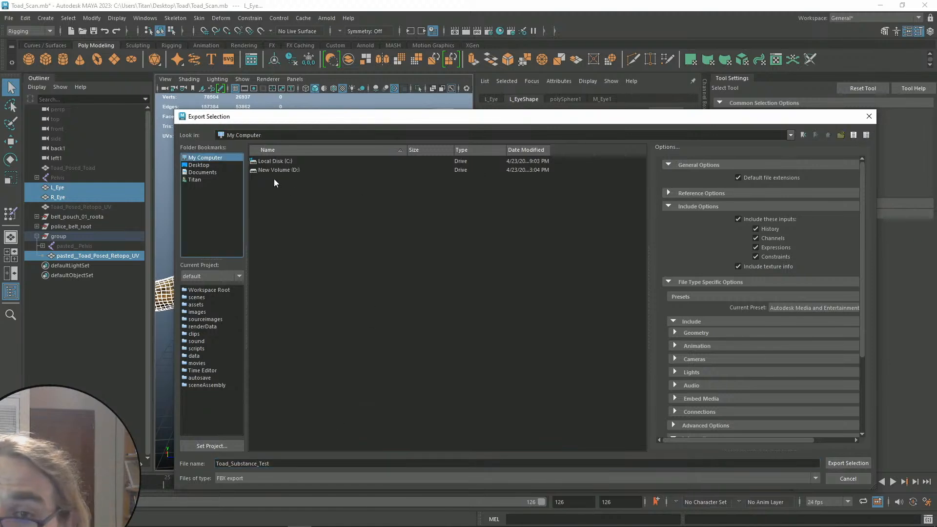
left_click(212, 166)
left_click(848, 464)
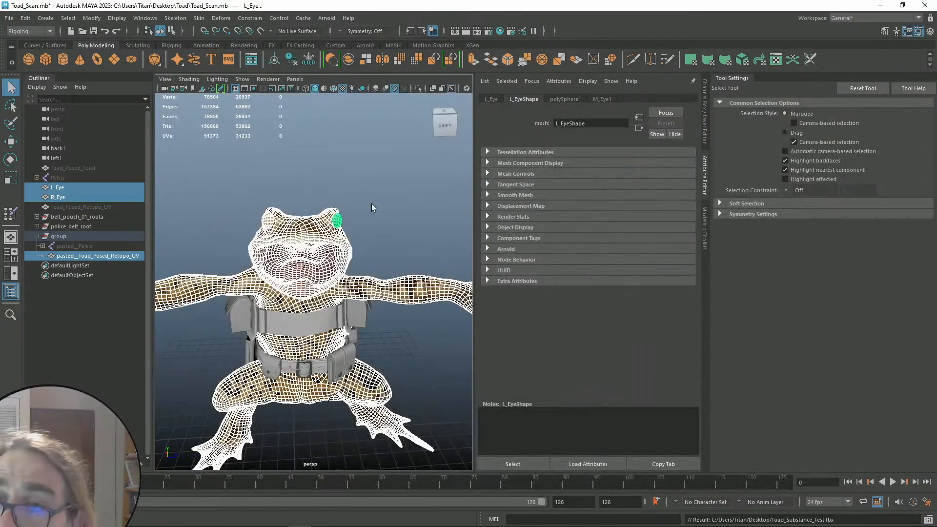
Save the Maya scene with nothing selected and switch to Adobe Substance 3D Painter
left_click(380, 185)
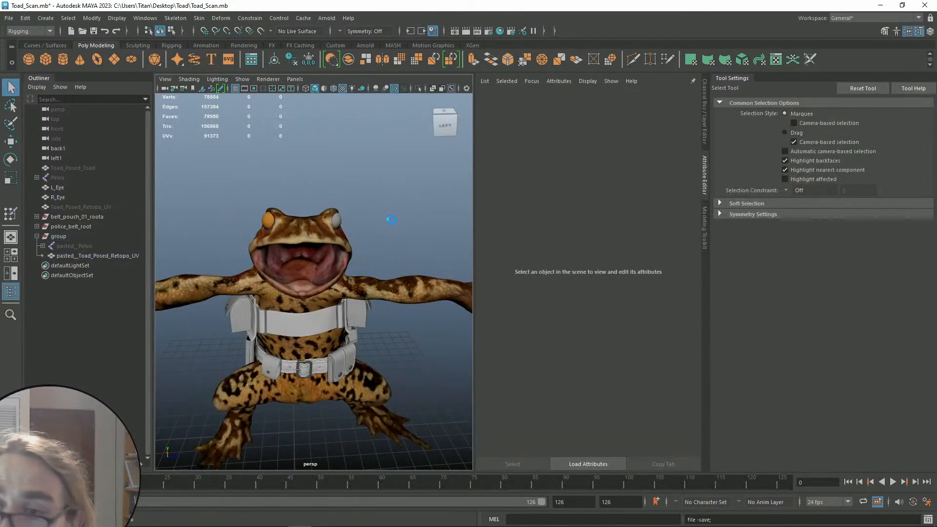
left_click(880, 5)
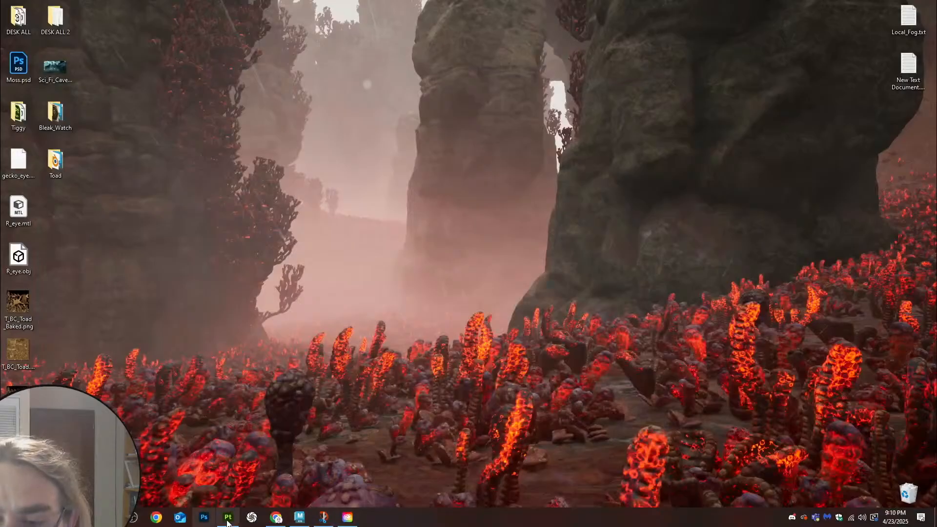
left_click(228, 518)
Create a new Unreal Engine project from Toad_Substance_Test.fbx at 4096 document resolution, discarding the open project's changes
left_click(11, 18)
left_click(16, 29)
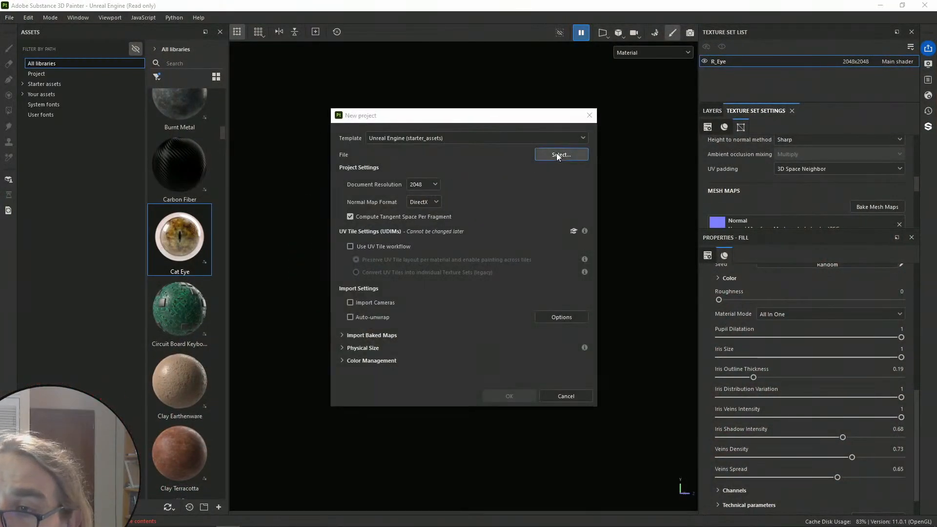
left_click(557, 154)
left_click(924, 8)
left_click(426, 186)
left_click(425, 245)
left_click(565, 156)
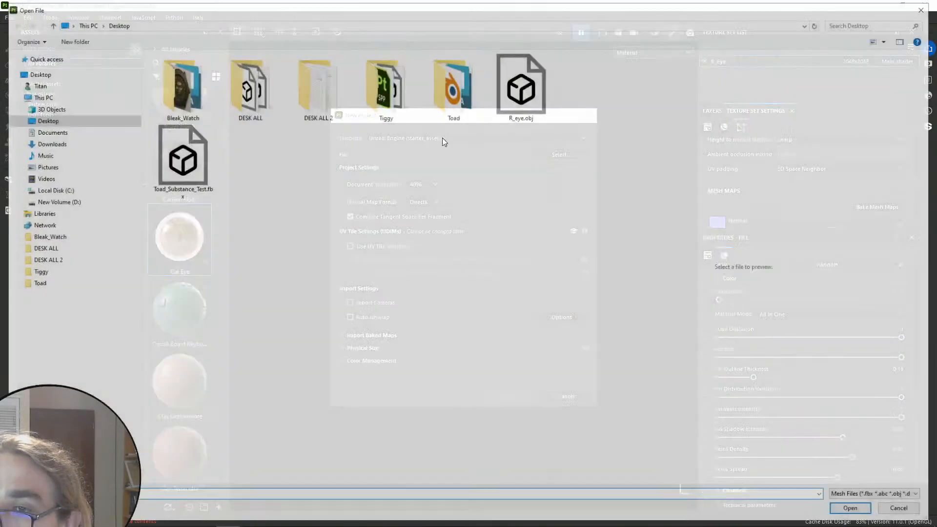
left_click(203, 158)
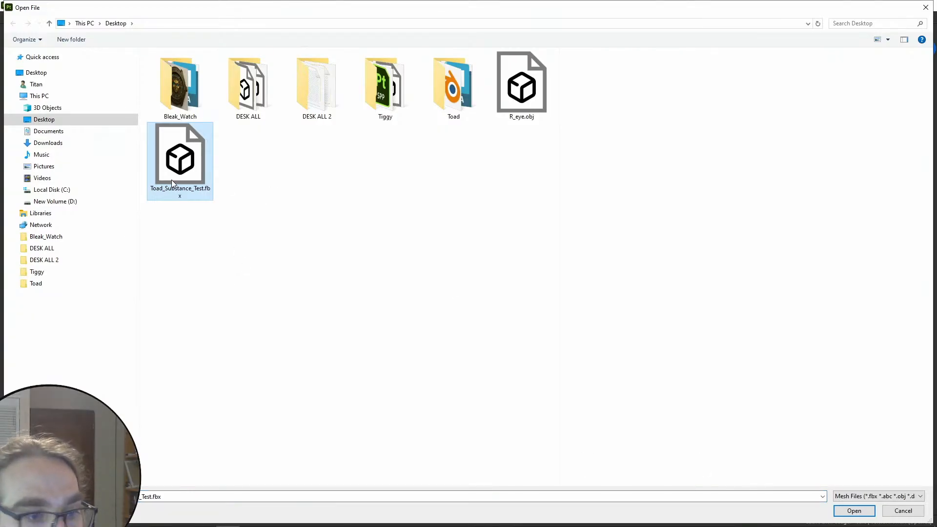
double_click(199, 171)
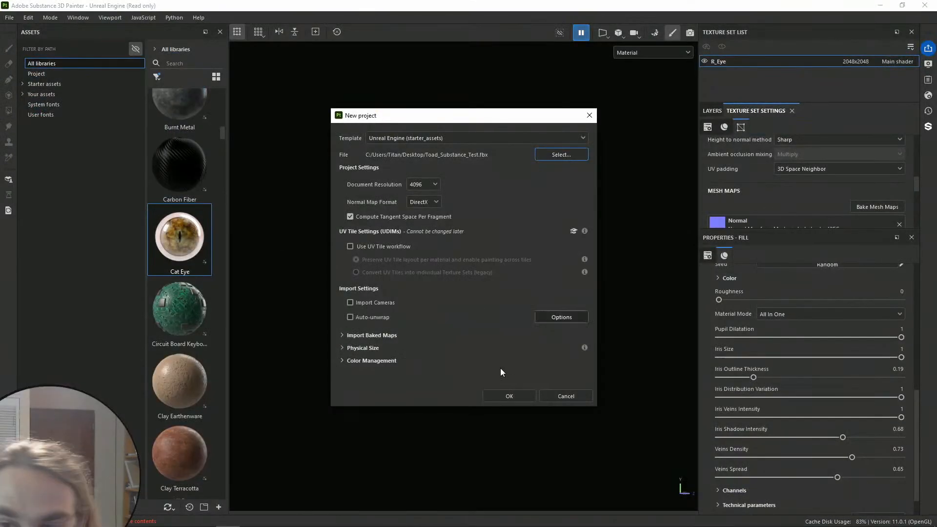
left_click(506, 399)
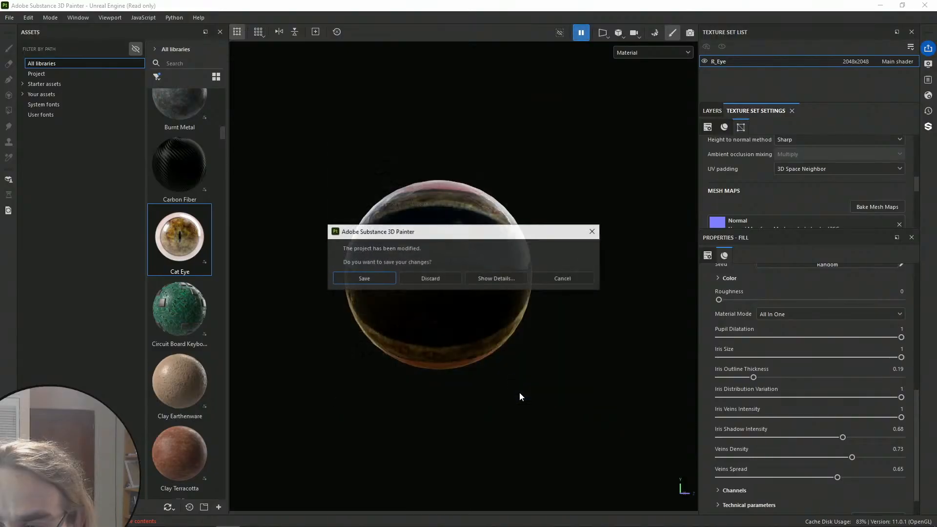
left_click(429, 278)
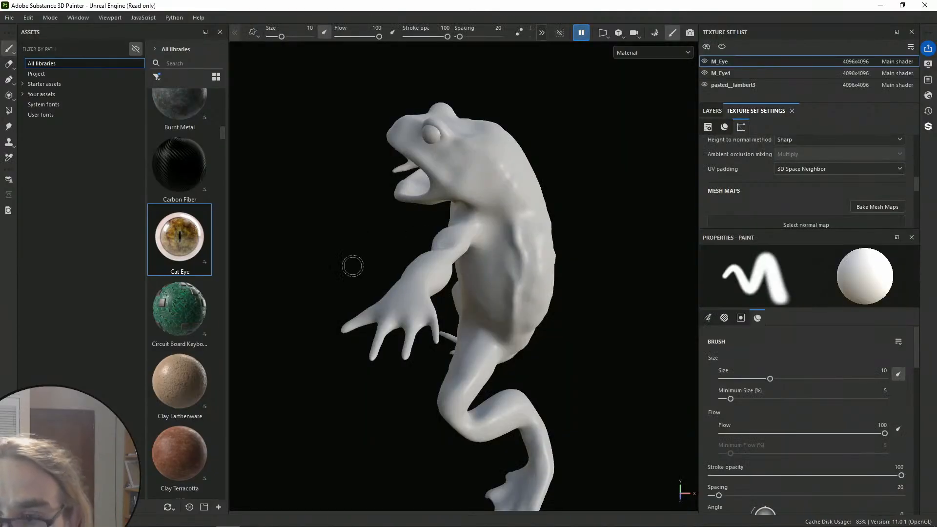
Bake the mesh maps for all three texture sets at 2048 output size and return to painting mode
scroll(335, 241, "down", 1)
left_click_drag(332, 262, 575, 262, "alt")
middle_click_drag(575, 261, 497, 313, "alt")
scroll(491, 139, "up", 1)
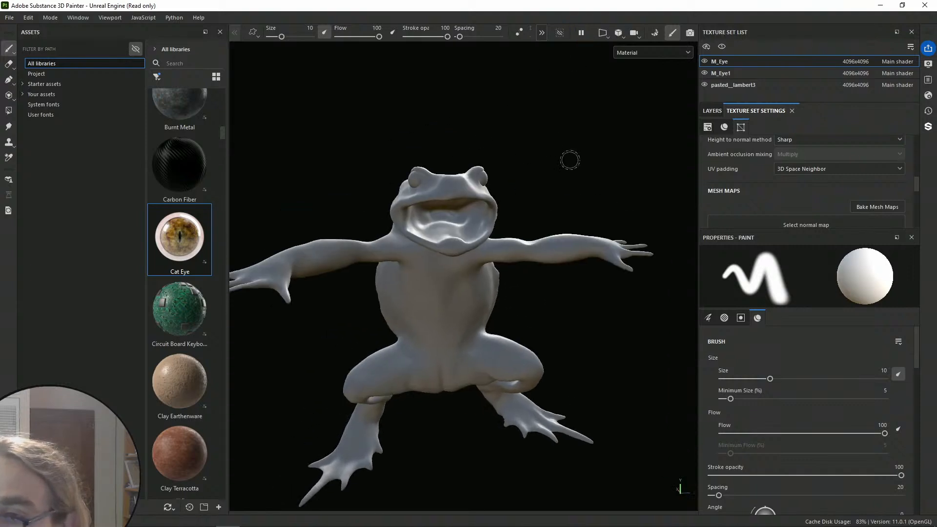
scroll(560, 139, "up", 1)
left_click(712, 111)
left_click(755, 111)
scroll(846, 182, "down", 2)
scroll(860, 178, "up", 2)
left_click(868, 206)
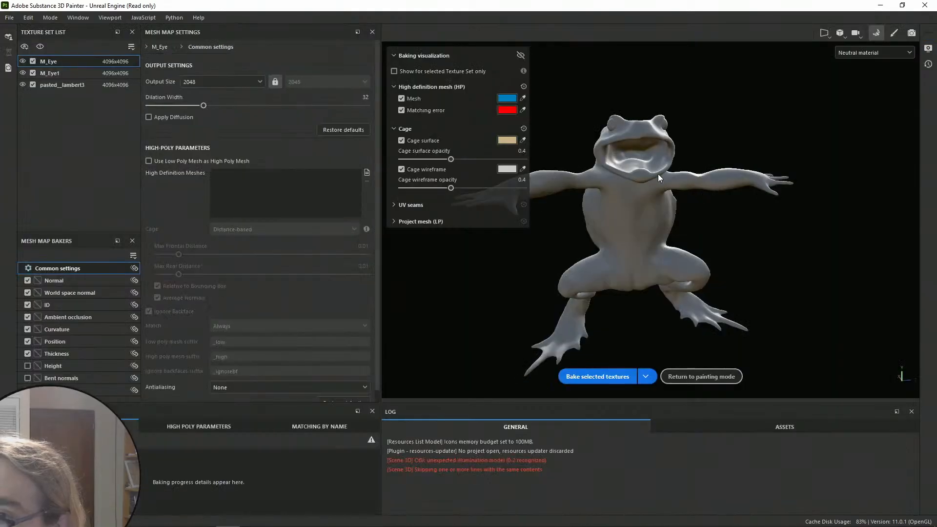
left_click(605, 375)
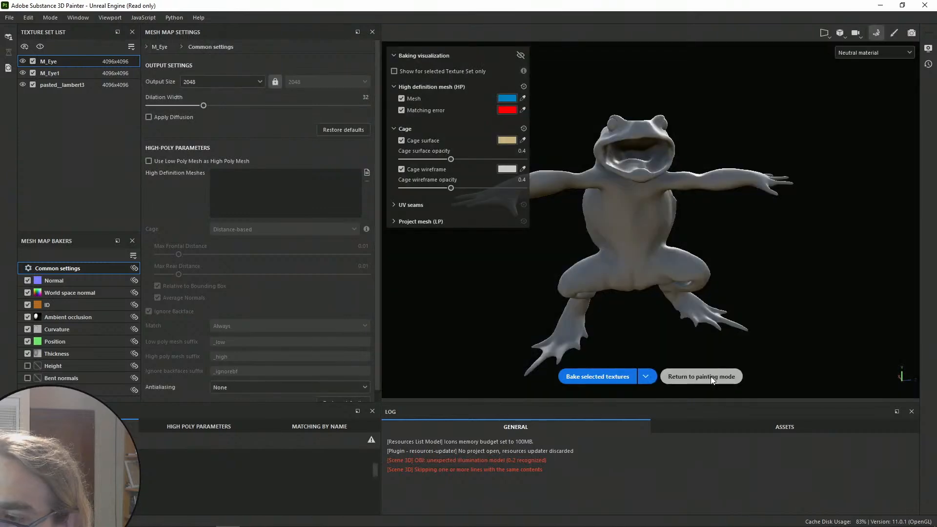
left_click(714, 377)
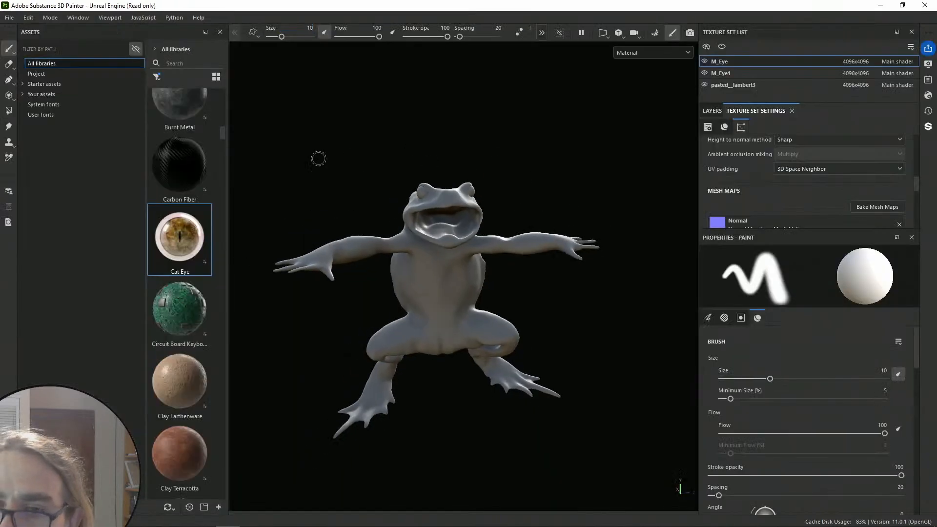
Apply the Cat Eye material to the toad's eye that uses the M_Eye texture set
scroll(361, 106, "up", 3)
middle_click_drag(361, 105, 373, 187, "alt")
scroll(373, 187, "up", 3)
left_click_drag(175, 252, 420, 197)
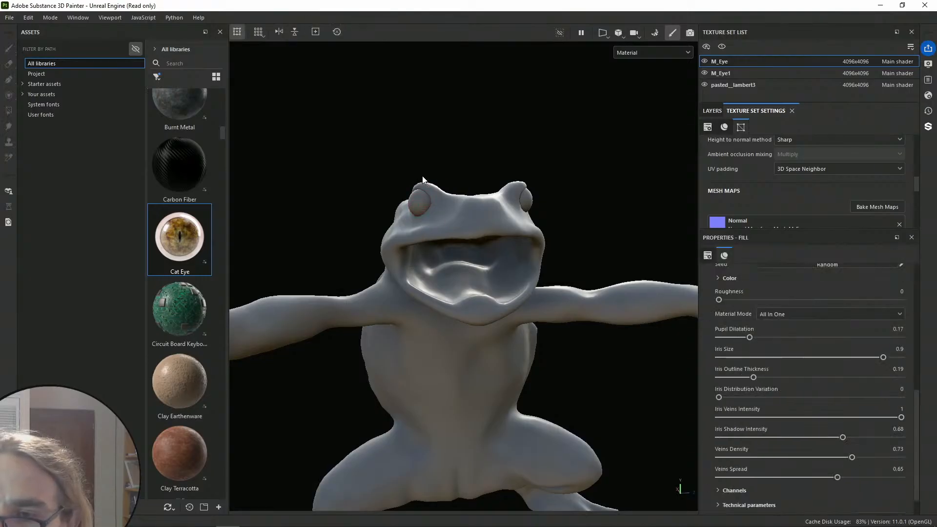
scroll(427, 134, "up", 3)
middle_click_drag(445, 117, 462, 167, "alt")
left_click_drag(462, 167, 436, 244, "alt")
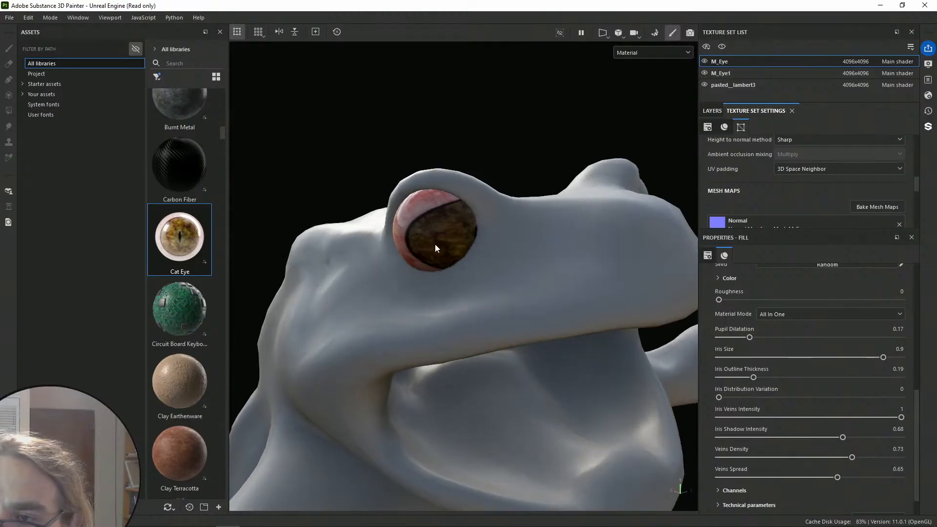
left_click(441, 229)
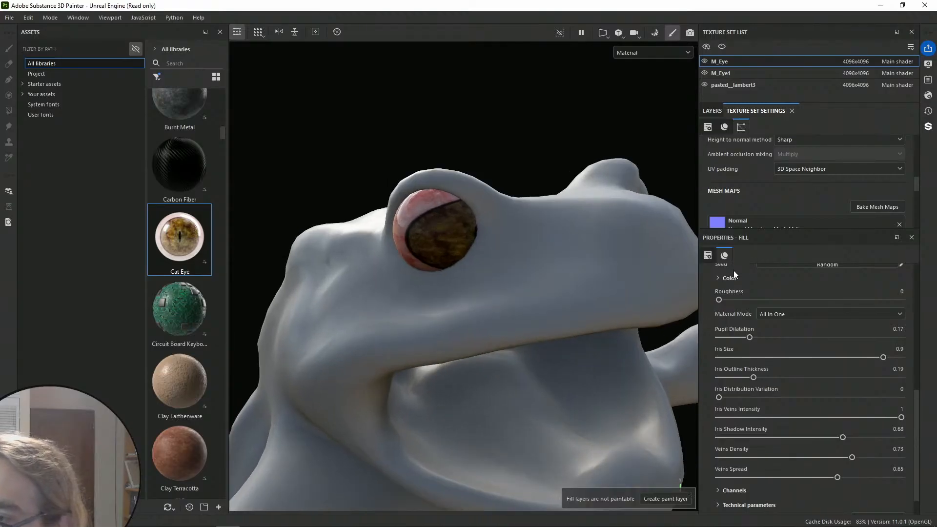
Hide the M_Eye1 texture set and set the Cat Eye fill's UV offset on M_Eye to -0.2 and 0.06
left_click(705, 73)
scroll(799, 372, "up", 8)
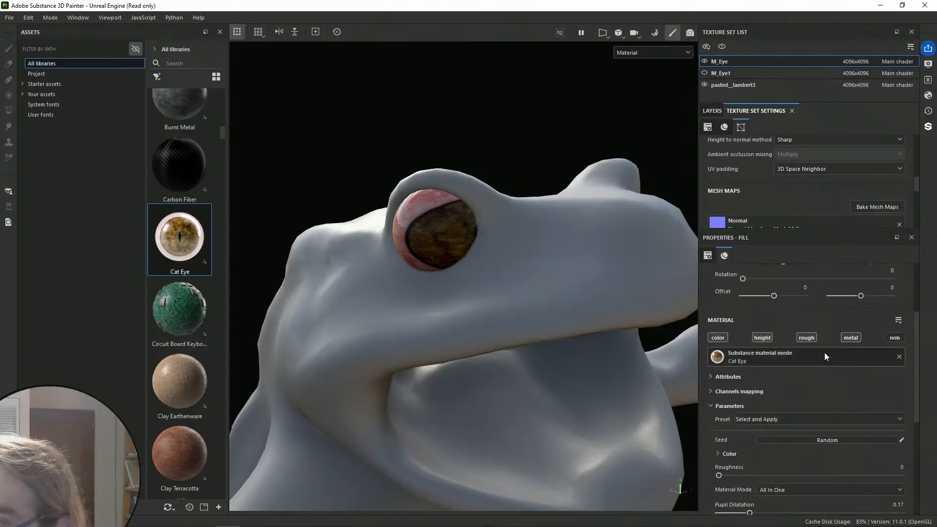
left_click_drag(775, 383, 768, 383)
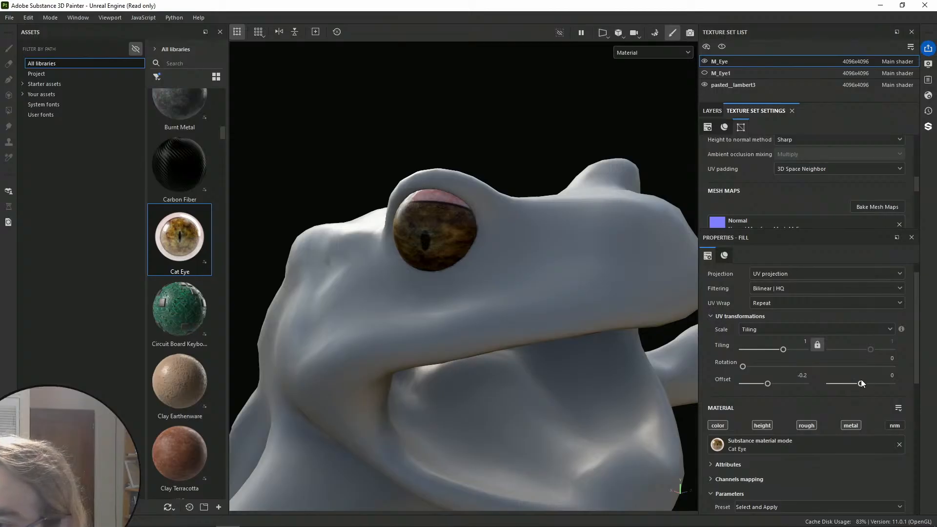
left_click_drag(862, 382, 863, 383)
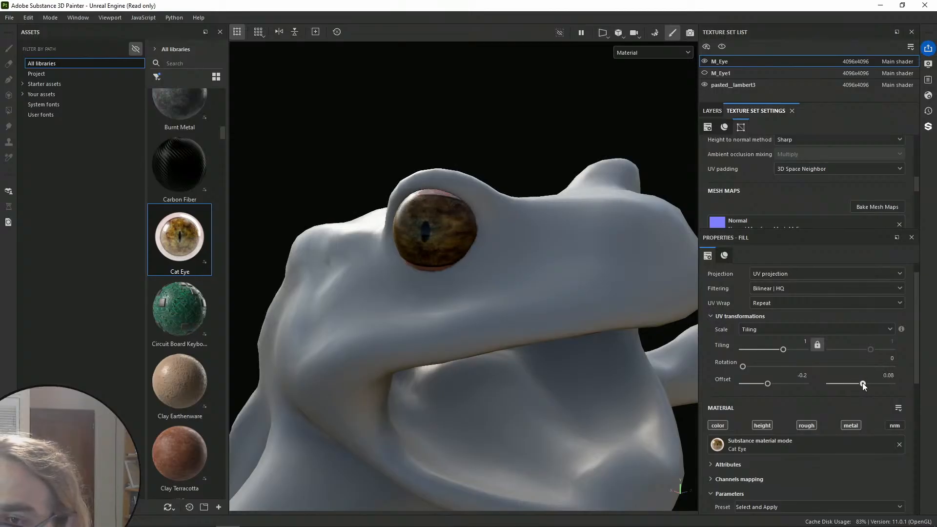
scroll(833, 374, "down", 3)
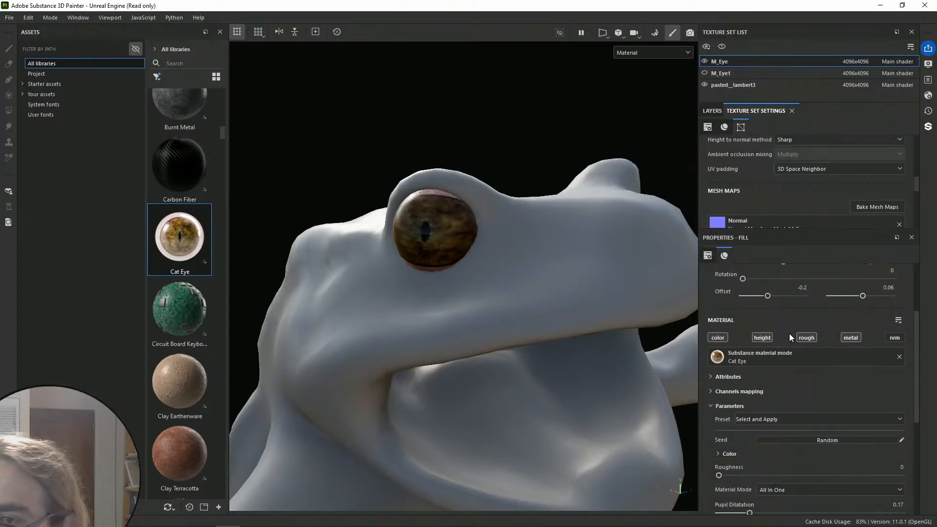
right_click_drag(495, 146, 527, 143, "shift")
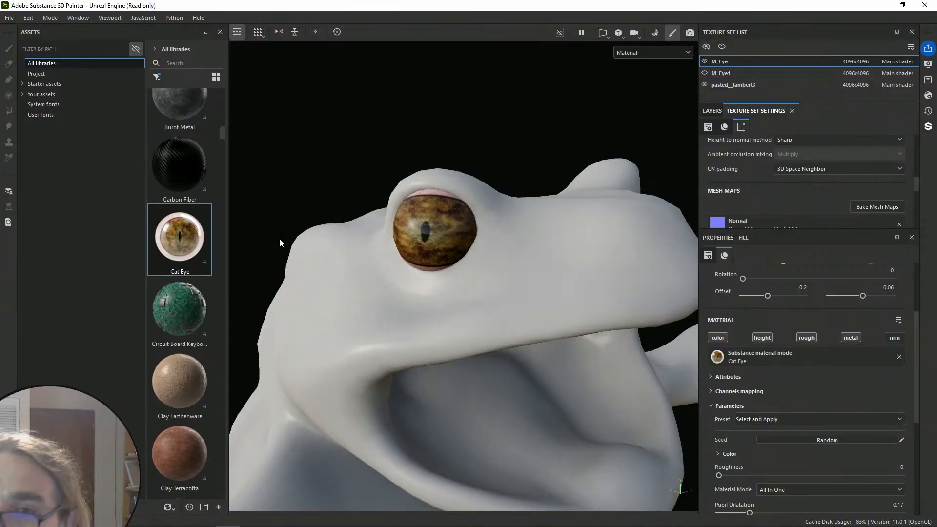
left_click_drag(440, 239, 448, 187, "alt")
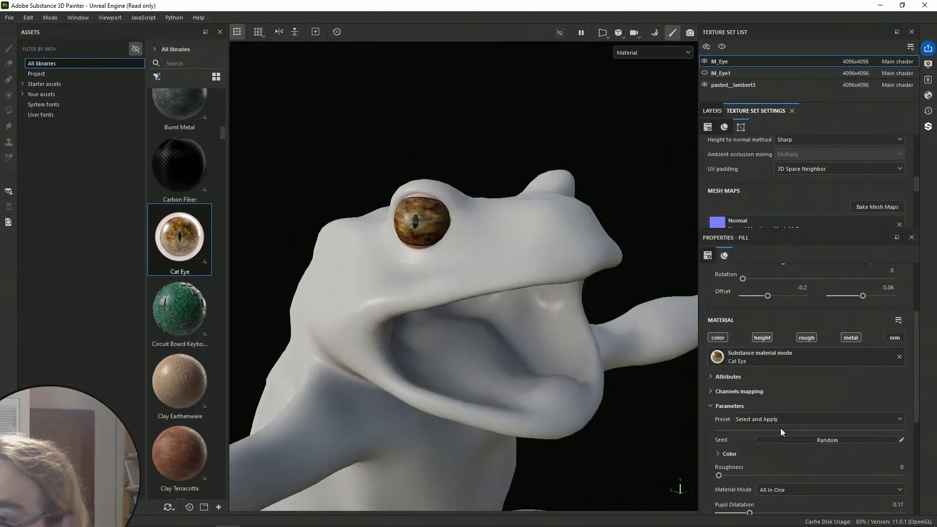
Rename the pasted__lambert3 texture set as Toad_Skin
left_click(732, 84)
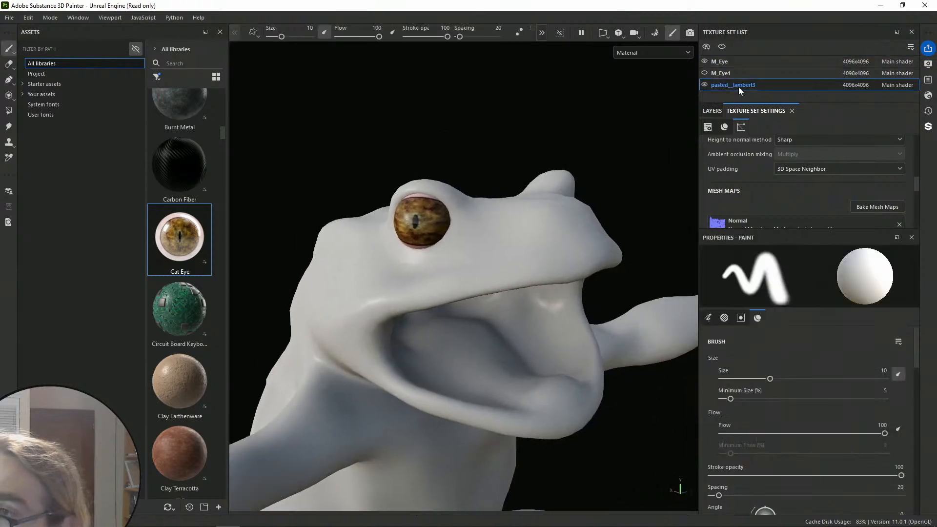
double_click(744, 84)
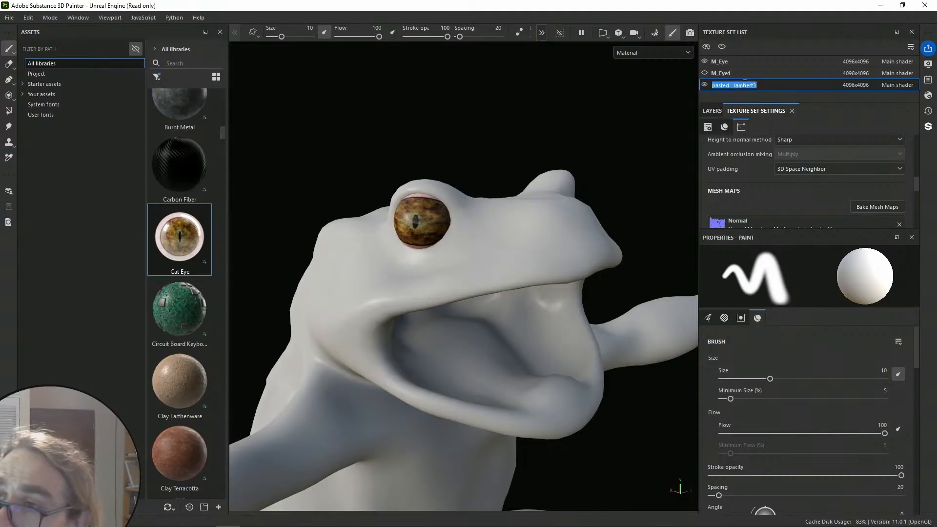
type("Toad_")
type("BODY")
type("S")
type("kin")
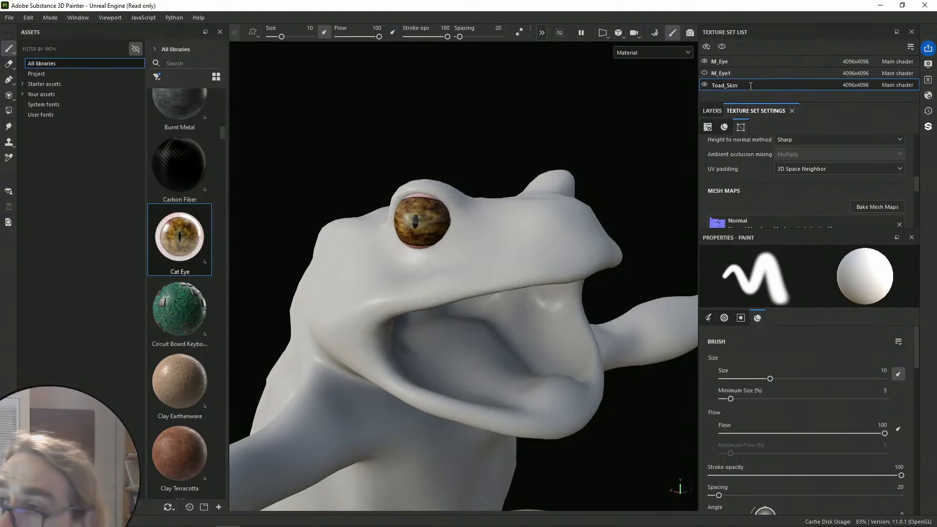
key("Return")
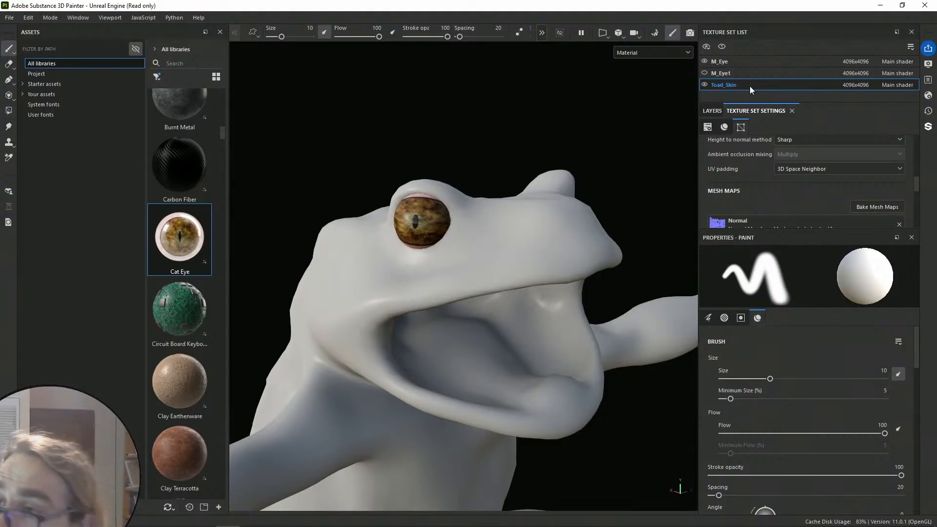
Add a fill layer to the Toad_Skin texture set with only the color channel enabled
scroll(832, 410, "down", 5)
scroll(825, 397, "up", 1)
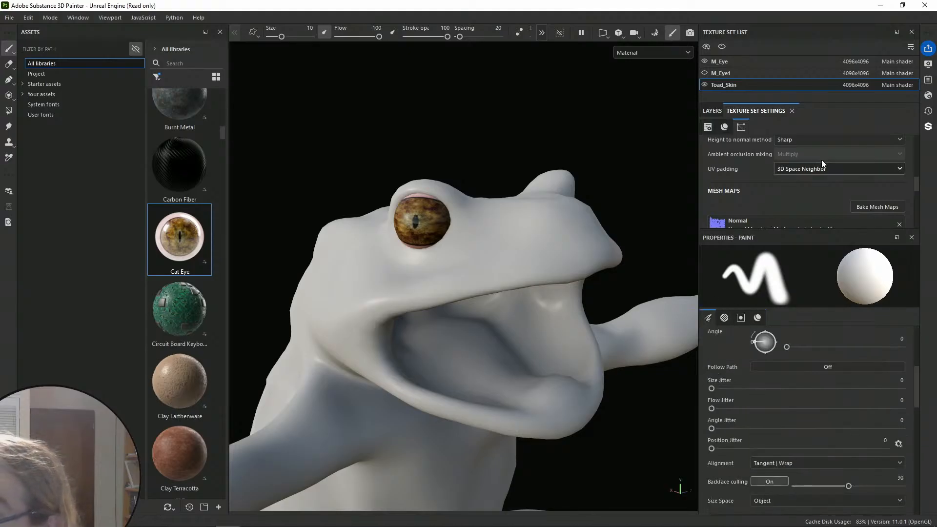
left_click(713, 111)
left_click(882, 126)
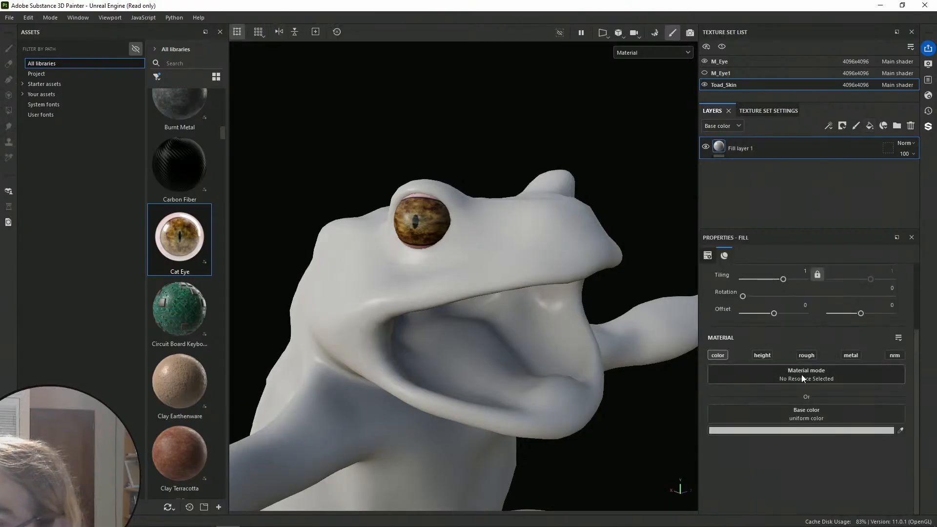
Import T_BC_Toad__Baked.png from the desktop into the current session as a texture resource
left_click(804, 407)
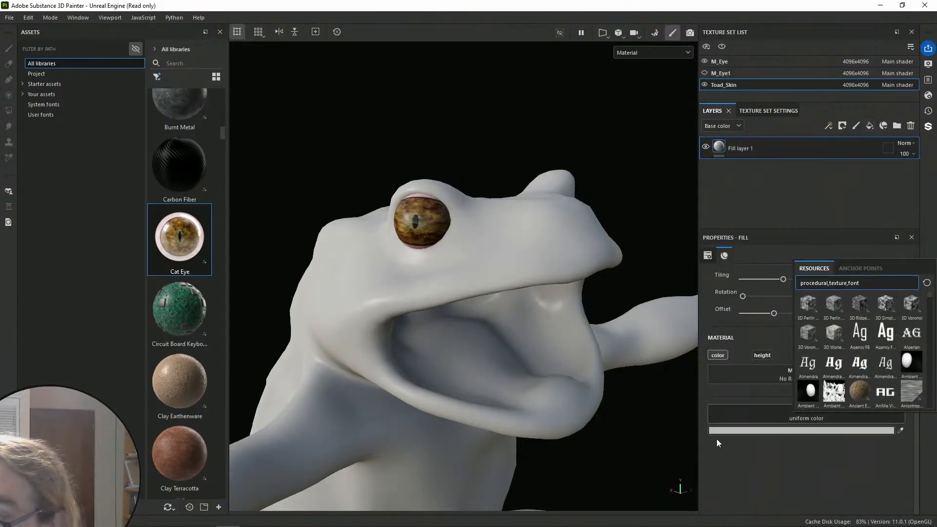
key("super+Down")
left_click(20, 353)
left_click(18, 391)
mouse_move(17, 391)
left_mouse_down()
mouse_move(292, 317)
mouse_move(313, 291)
mouse_move(332, 298)
left_mouse_up()
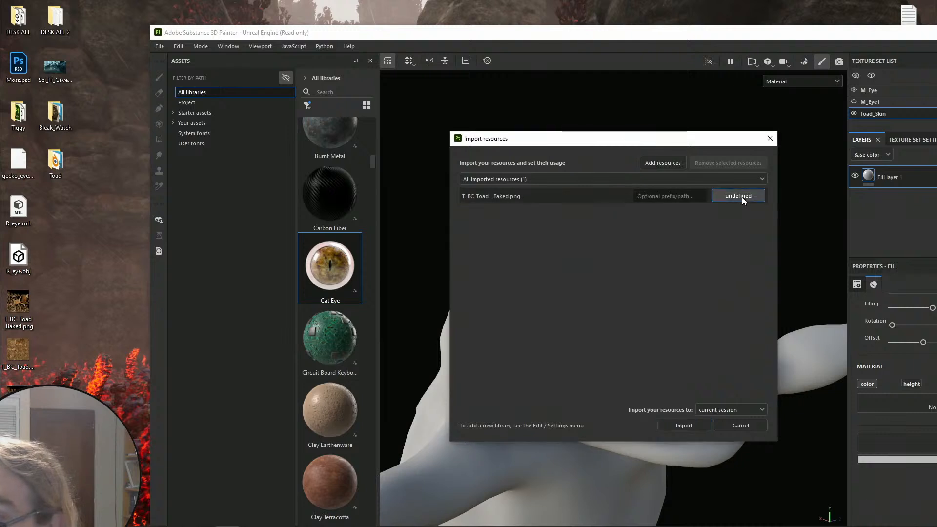
left_click(740, 197)
left_click(761, 236)
left_click(689, 178)
left_click(500, 201)
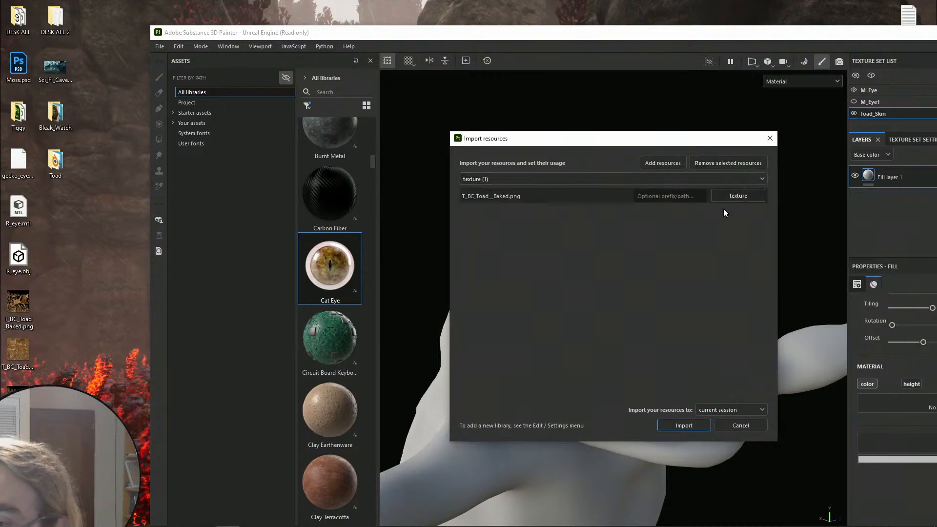
left_click(684, 426)
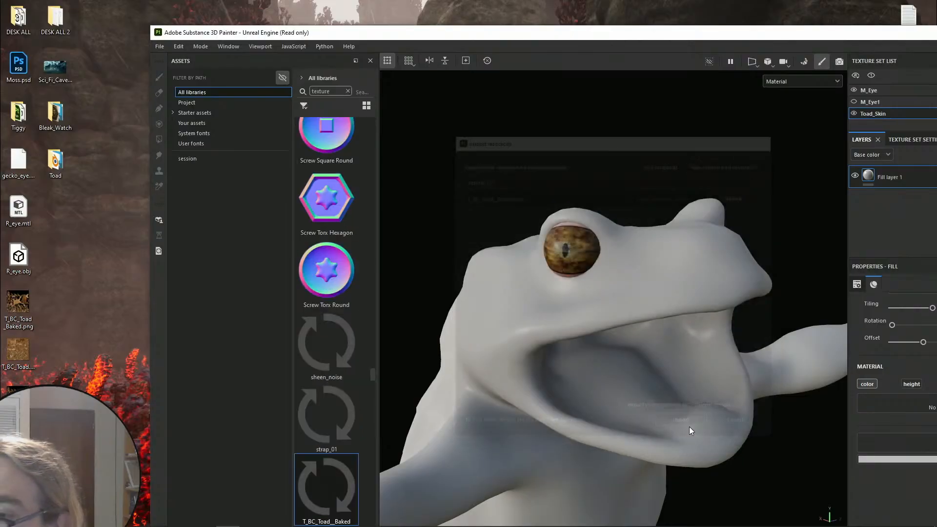
Assign the T_BC_Toad__Baked texture as the base color of the Toad_Skin fill layer
double_click(592, 33)
left_click_drag(176, 459, 807, 414)
scroll(466, 212, "down", 3)
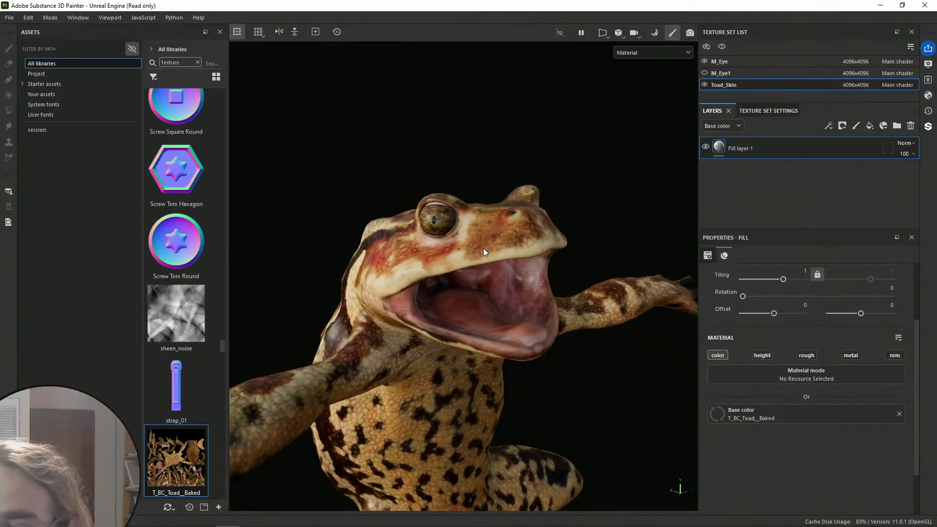
scroll(486, 274, "up", 3)
left_click_drag(562, 230, 526, 207, "alt")
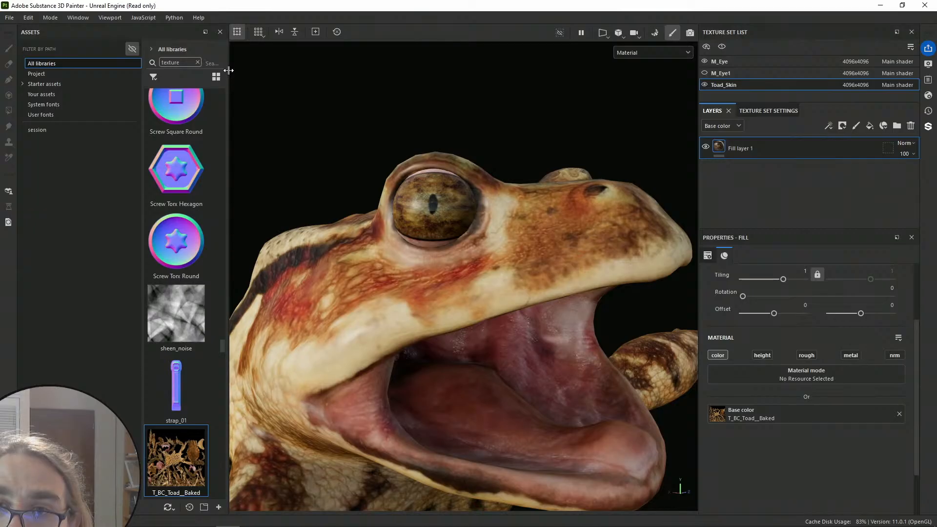
Narrow the assets area to give the viewport more room for viewing the toad's eye
left_click_drag(228, 71, 155, 63)
left_click_drag(322, 144, 356, 205, "alt")
scroll(376, 232, "up", 5)
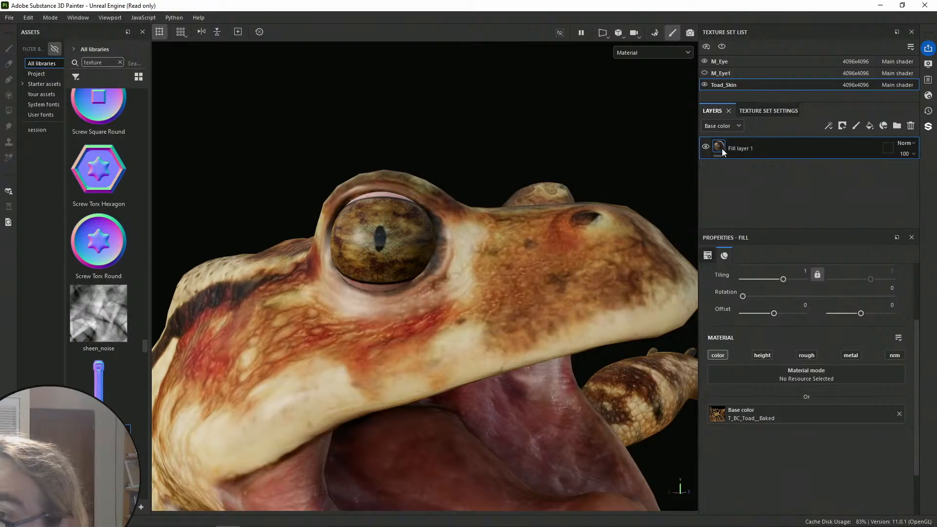
Select the M_Eye texture set and raise its Cat Eye fill's Iris Outline Thickness to 1
left_click(722, 73)
left_click(728, 61)
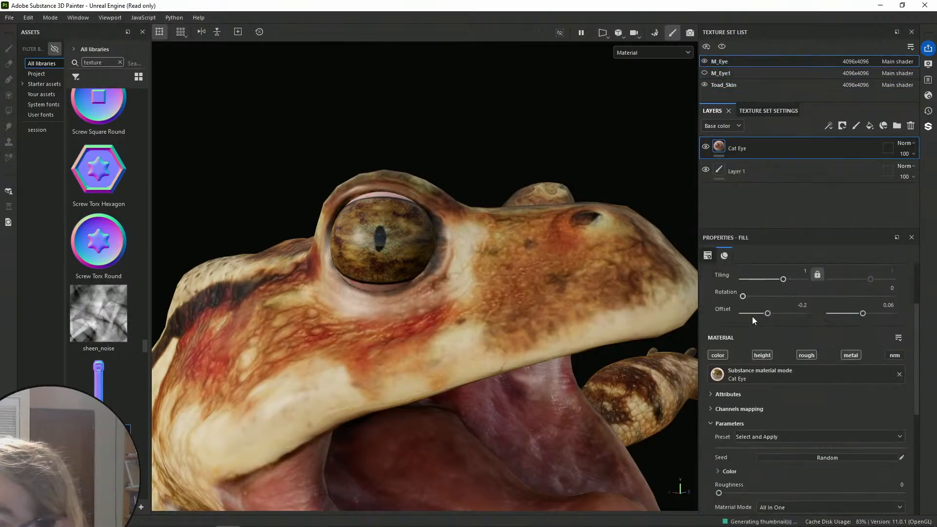
scroll(751, 342, "down", 3)
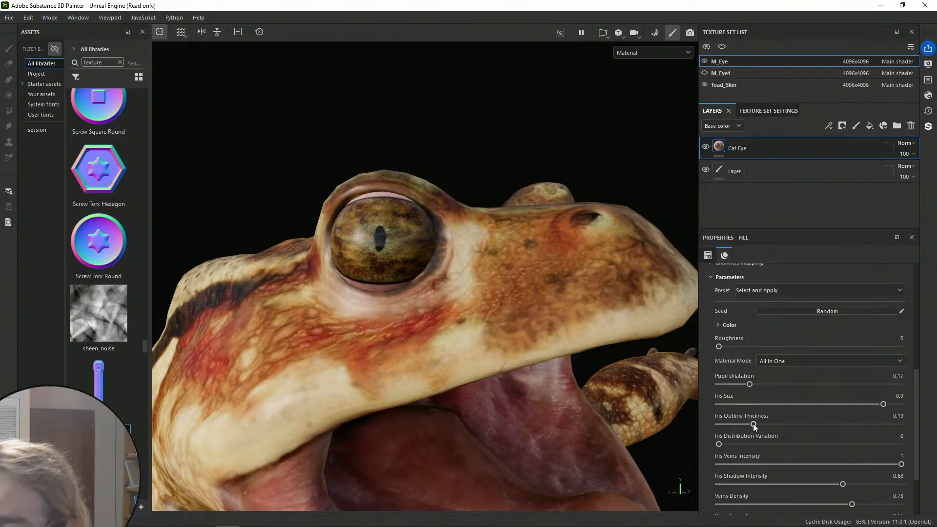
left_click_drag(755, 424, 935, 433)
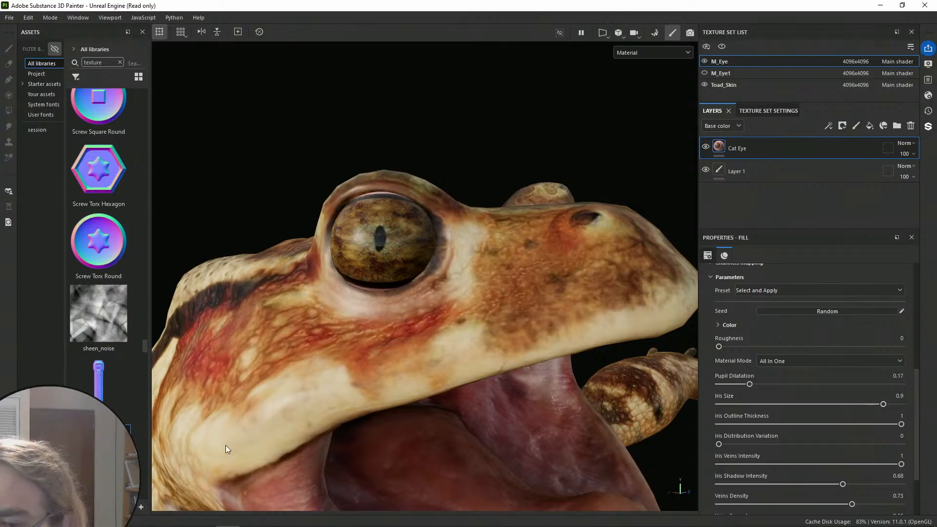
Compare the pupil of the model's eye with the reference photo of the toad eye
key("super")
left_click(168, 516)
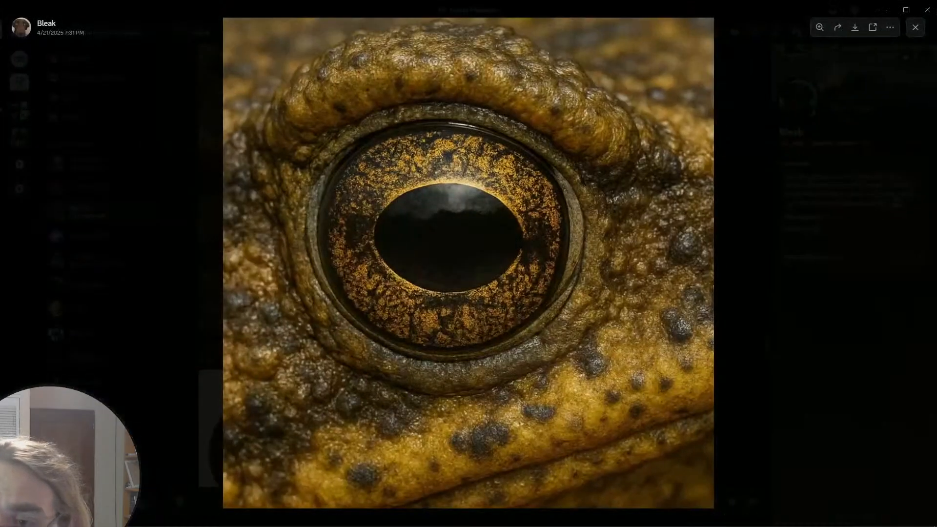
left_click(882, 10)
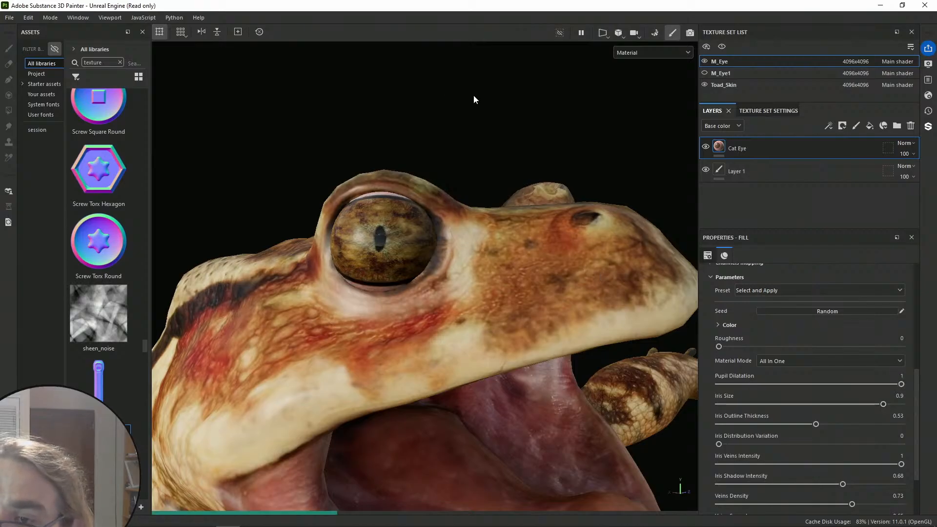
mouse_move(486, 130)
left_mouse_down("alt")
mouse_move(492, 126)
mouse_move(482, 130)
left_mouse_up("alt")
key("alt")
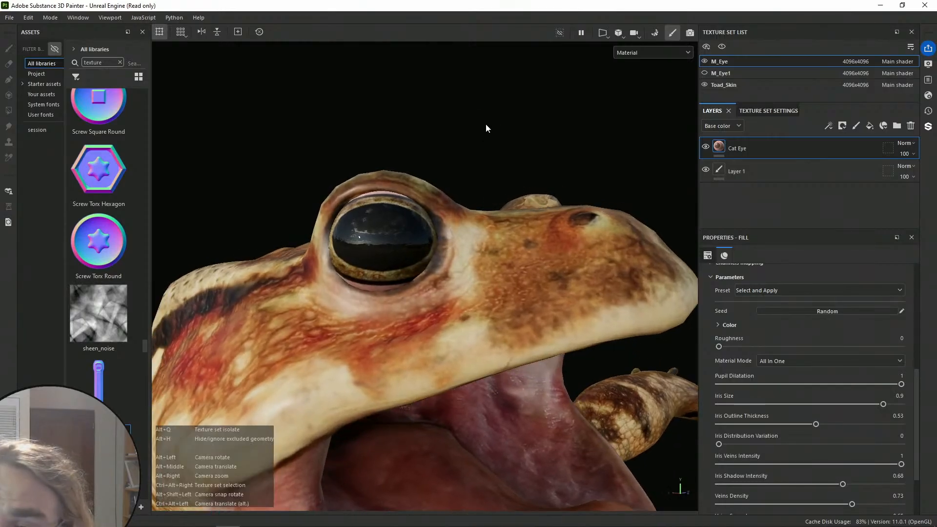
key("alt+Tab")
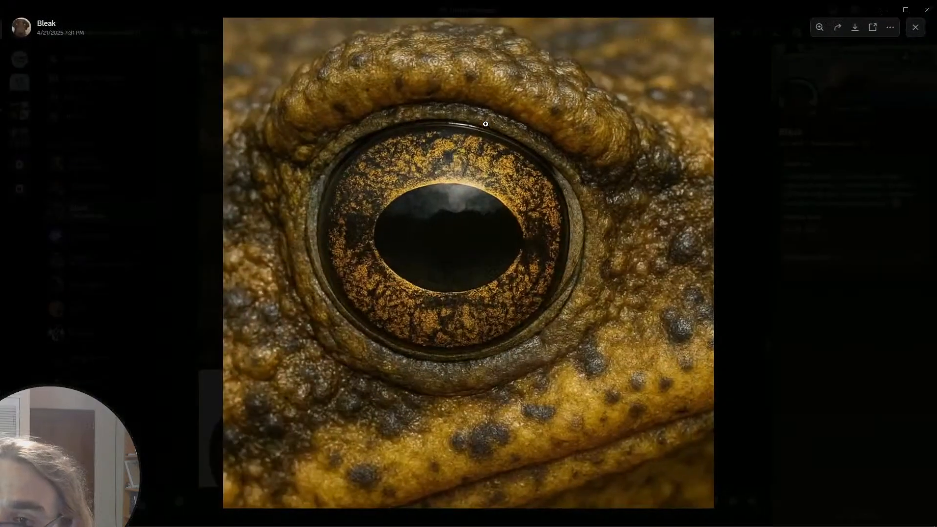
left_click(884, 10)
Set the M_Eye Cat Eye fill's Pupil Dilatation to 0.5 and its Iris Outline Thickness to 0.5
left_click(811, 383)
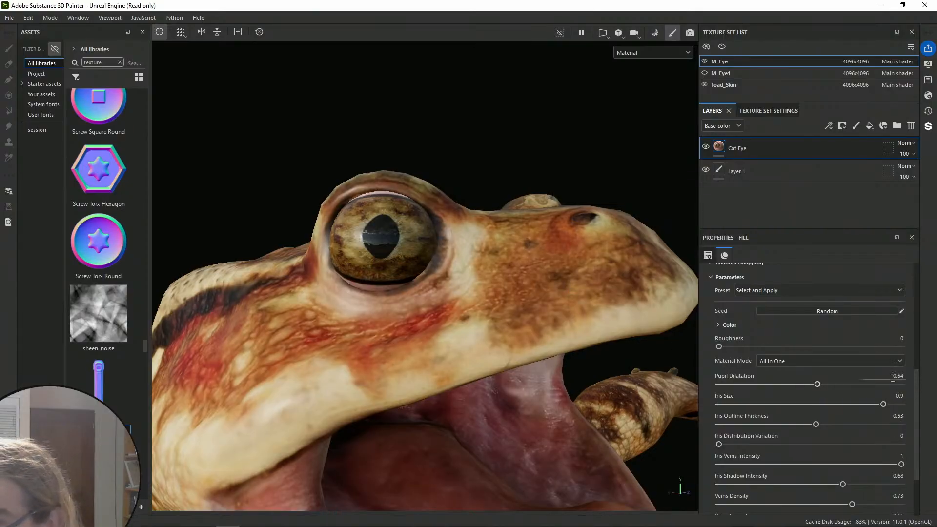
type(".5")
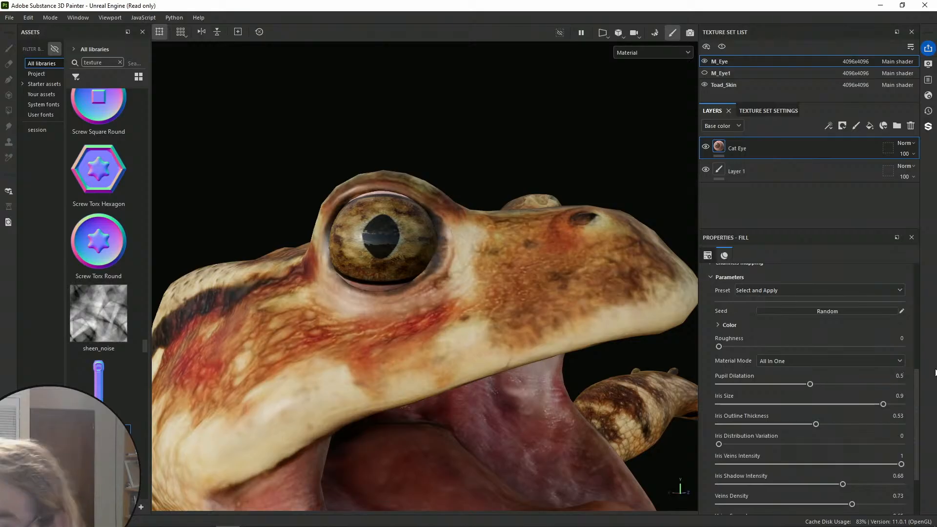
left_click_drag(893, 415, 921, 413)
type("0.5")
key("Return")
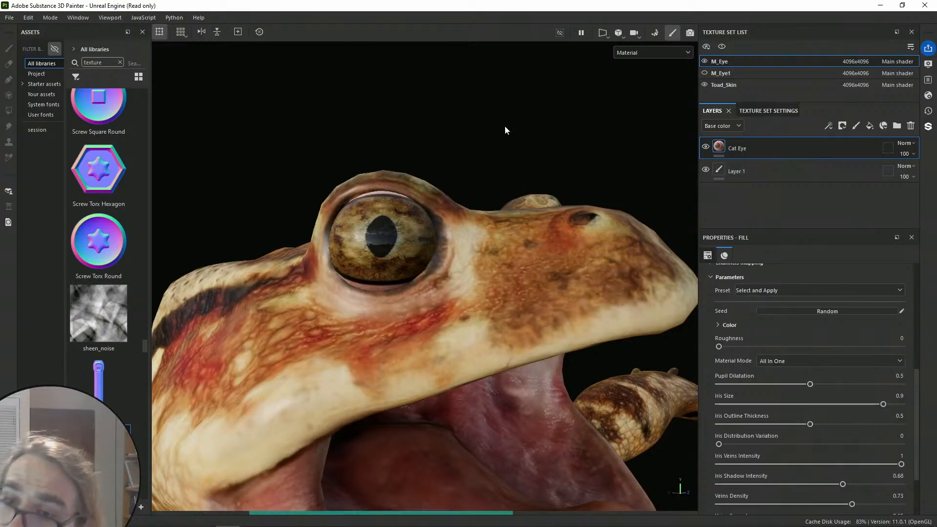
Try Iris Outline Thickness values of 0.25 and 0.1 on the M_Eye Cat Eye fill
left_click_drag(499, 141, 395, 275, "alt")
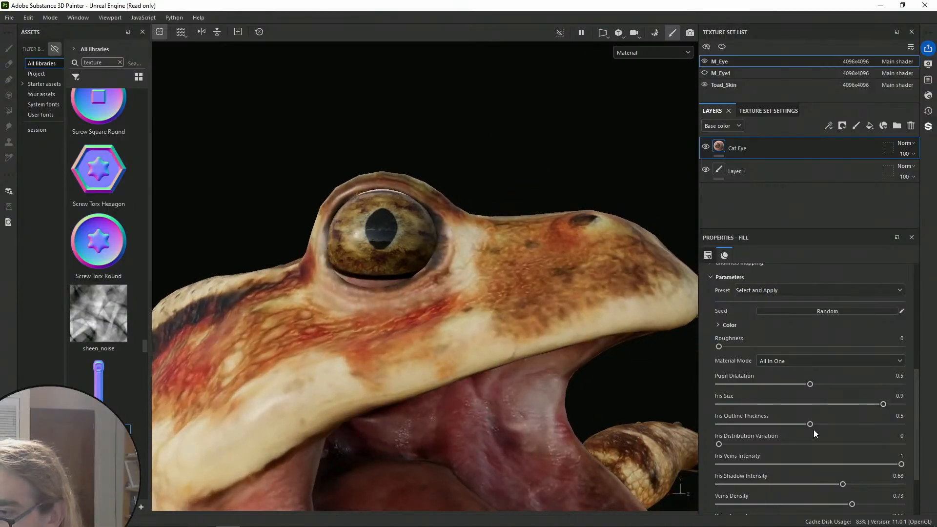
type("0.25")
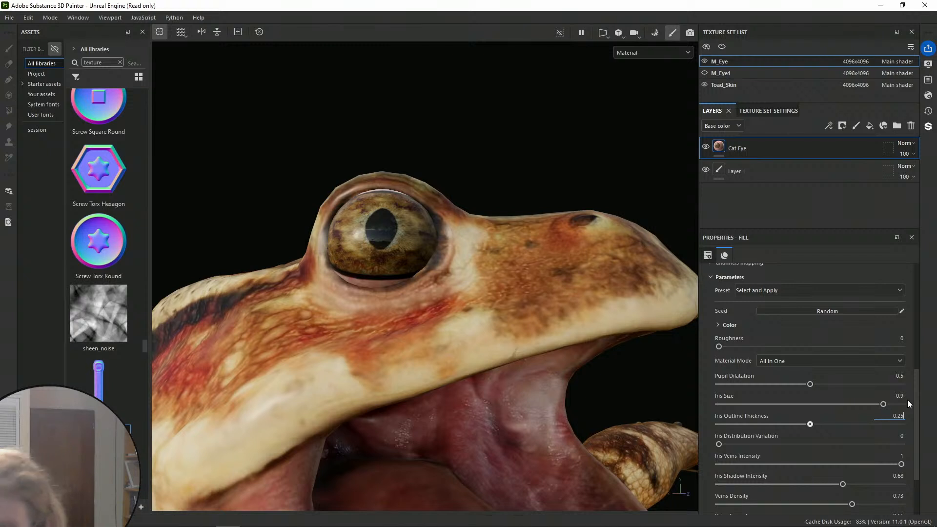
key("Return")
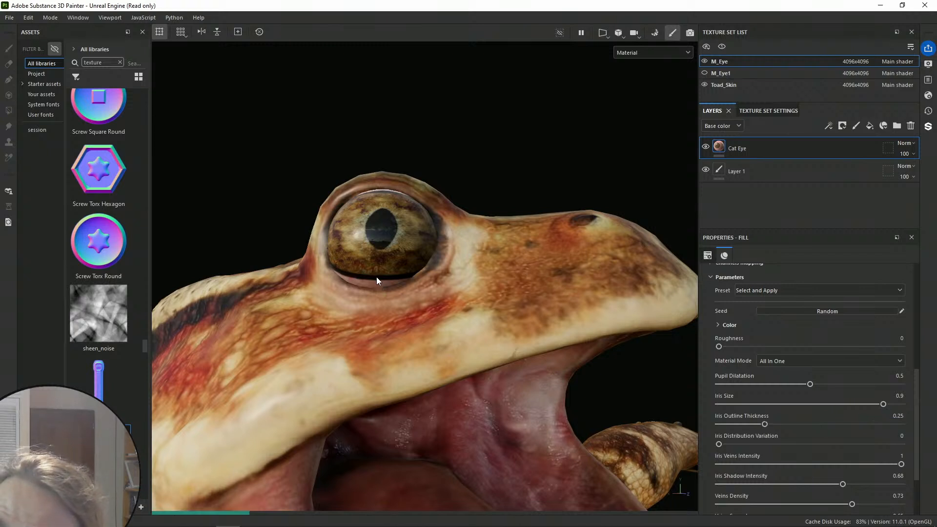
left_click_drag(428, 237, 483, 244, "alt")
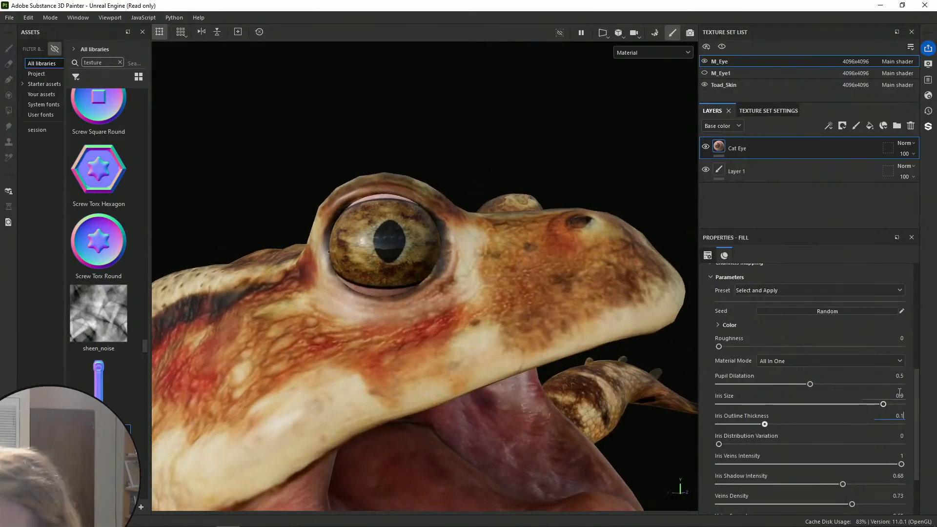
scroll(406, 294, "up", 2)
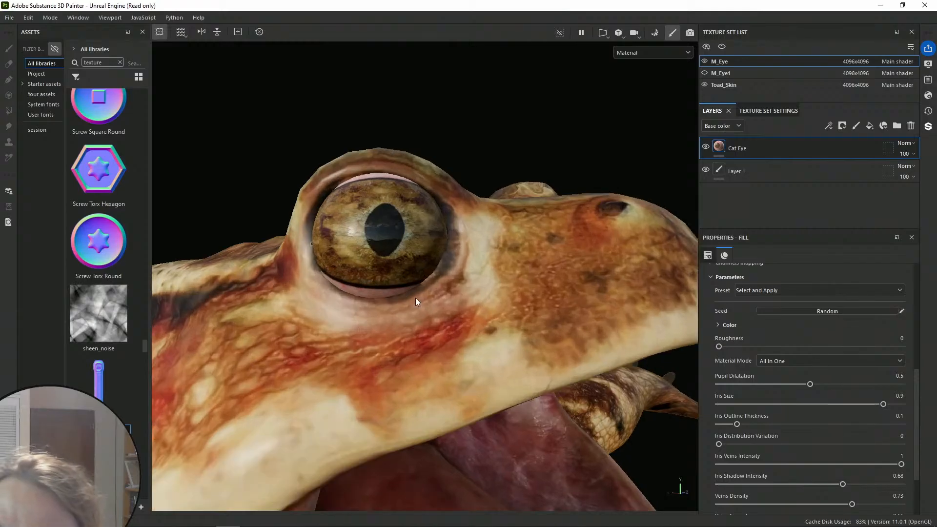
Check the eye's edges against the toad eye reference photo and set the Iris Outline Thickness to 1
scroll(392, 279, "up", 2)
left_click_drag(392, 280, 461, 261, "alt")
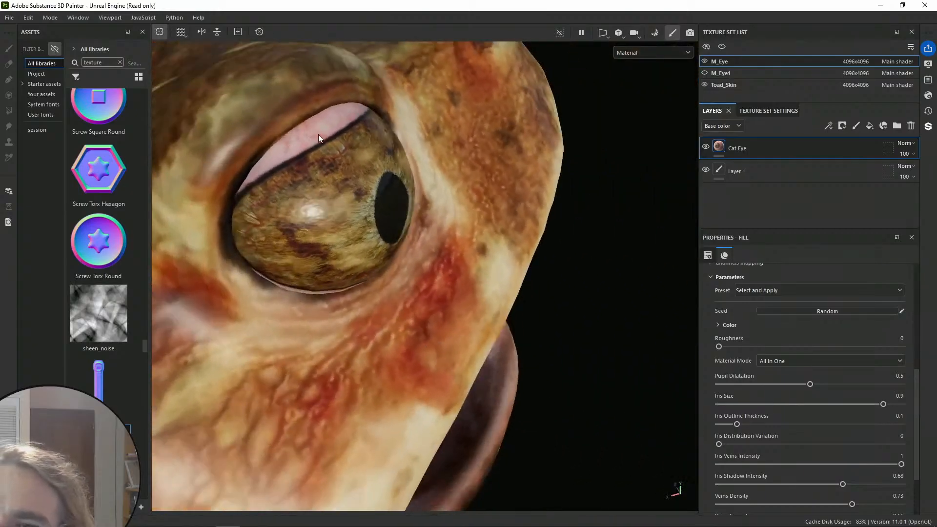
left_click_drag(419, 155, 469, 92, "alt")
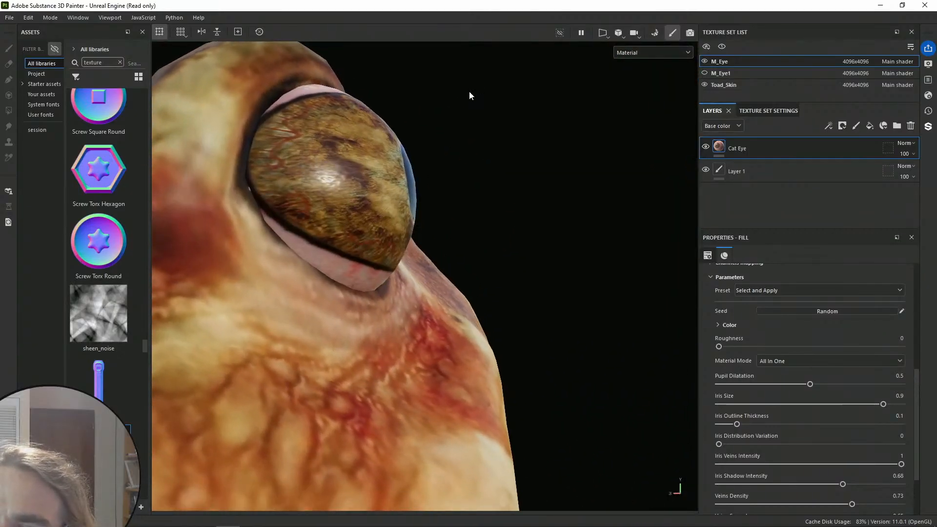
key("alt+Tab")
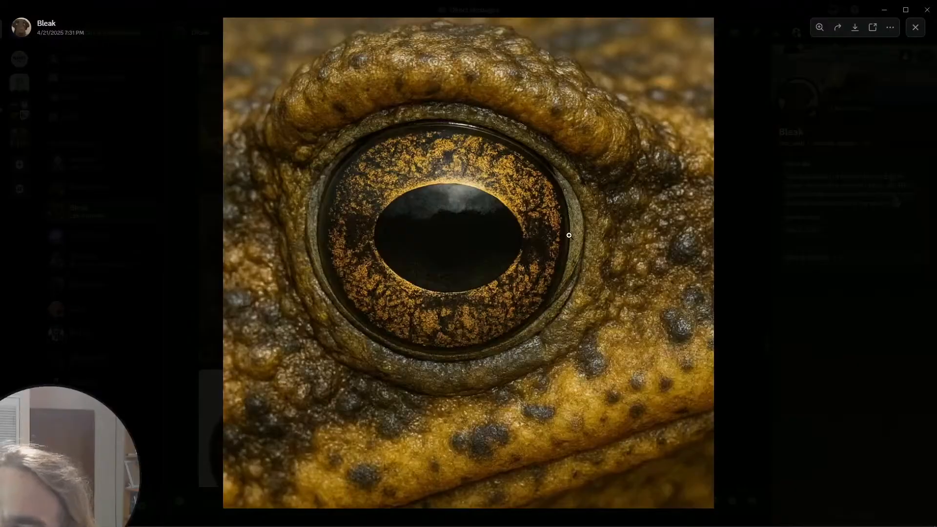
key("alt+Tab")
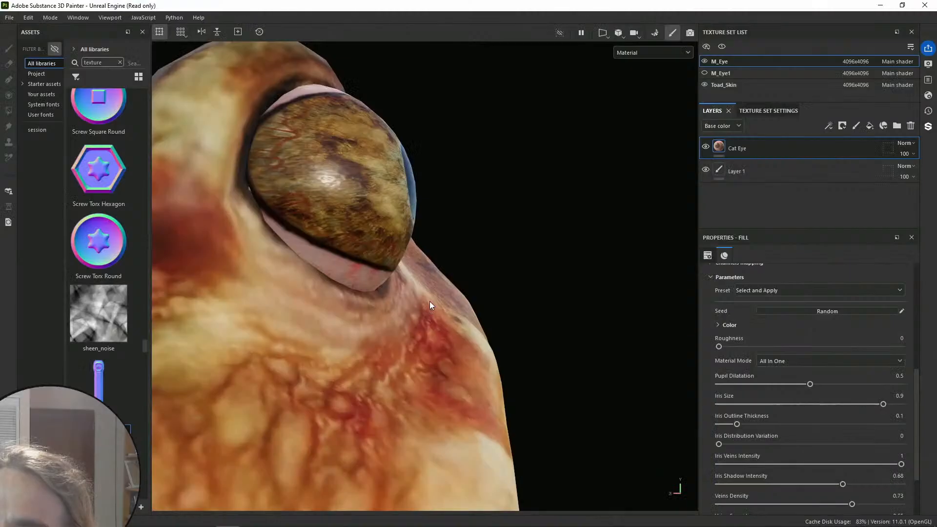
left_click_drag(463, 264, 594, 352, "alt")
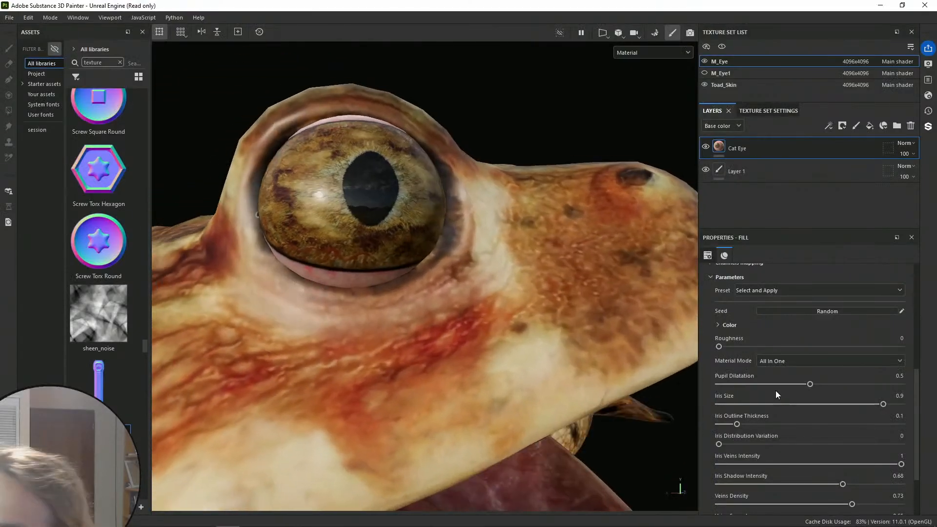
left_click_drag(737, 424, 902, 424)
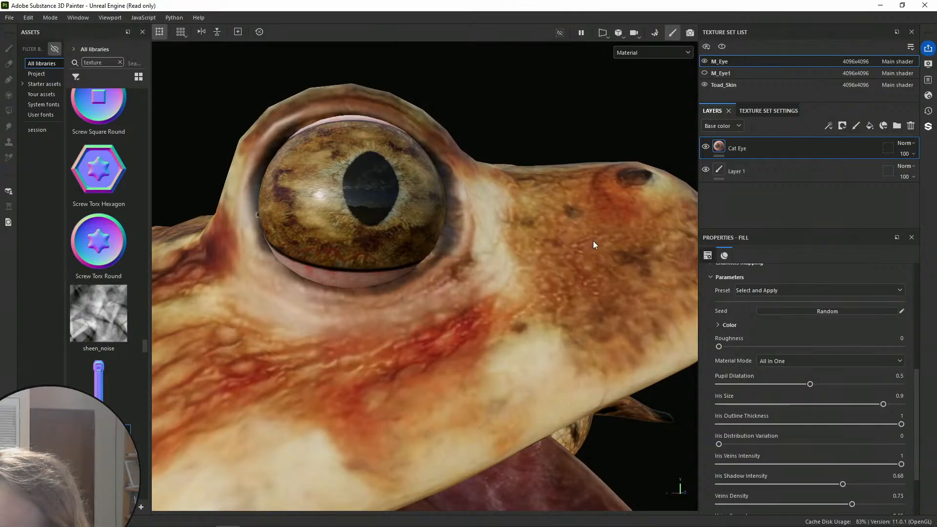
left_click_drag(553, 208, 527, 163, "alt")
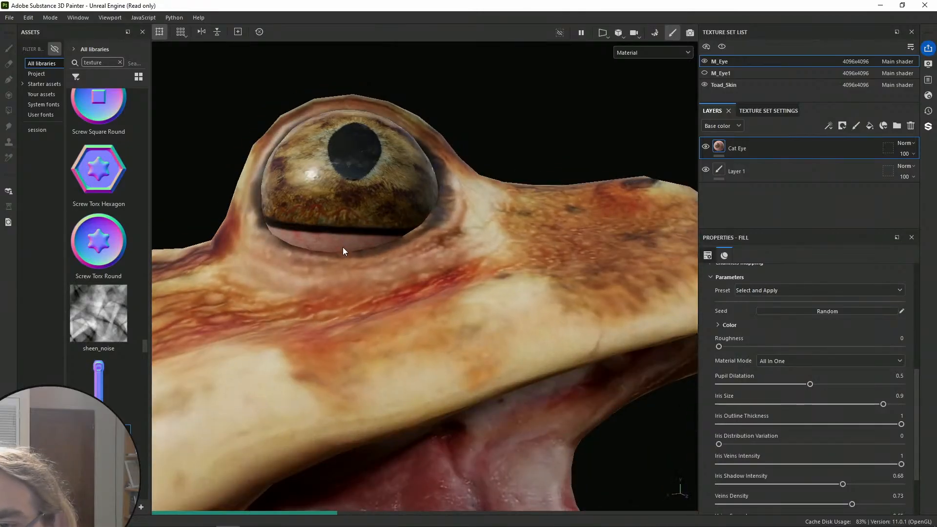
Make the hidden M_Eye1 texture set visible again and select it
left_click_drag(413, 222, 371, 117, "alt")
middle_click_drag(371, 117, 456, 166, "alt")
left_click_drag(456, 166, 456, 203, "alt")
middle_click_drag(456, 204, 529, 231, "alt")
left_click(704, 73)
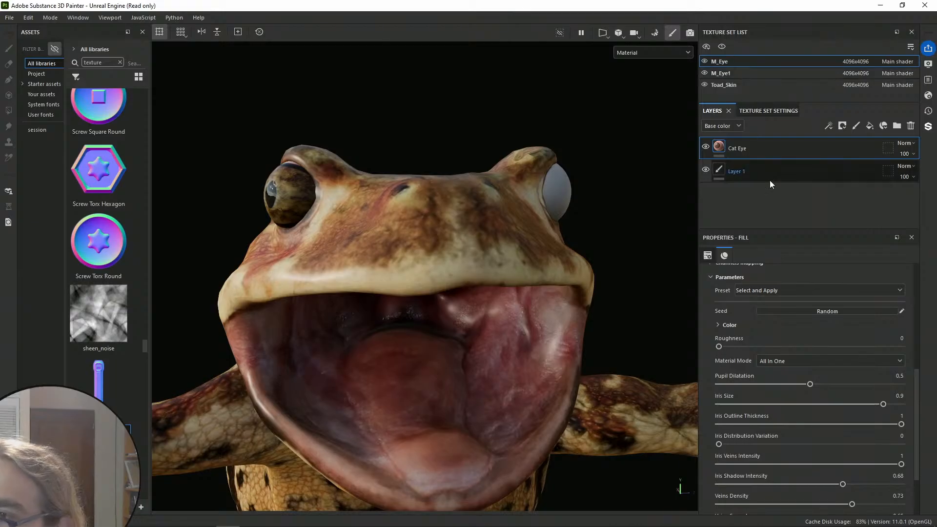
left_click(728, 73)
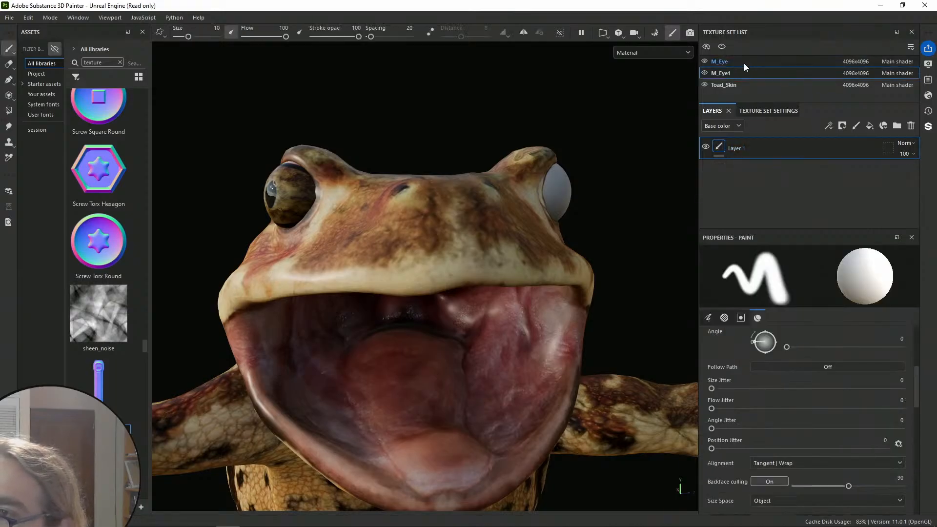
Delete the unused Layer 1 from the M_Eye texture set
left_click(743, 62)
left_click(799, 168)
key("Delete")
Paste the Cat Eye fill layer from M_Eye into the M_Eye1 texture set and delete M_Eye1's Layer 1
mouse_move(388, 164)
left_mouse_down("alt")
mouse_move(504, 138)
mouse_move(567, 175)
mouse_move(629, 178)
mouse_move(674, 161)
left_mouse_up("alt")
left_click(741, 71)
left_click(764, 176)
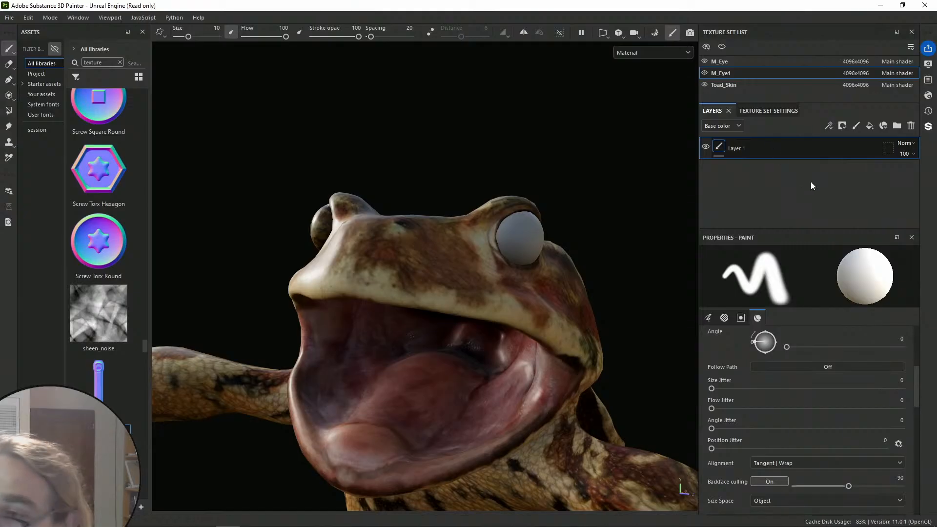
key("ctrl+v")
left_click(760, 177)
key("Delete")
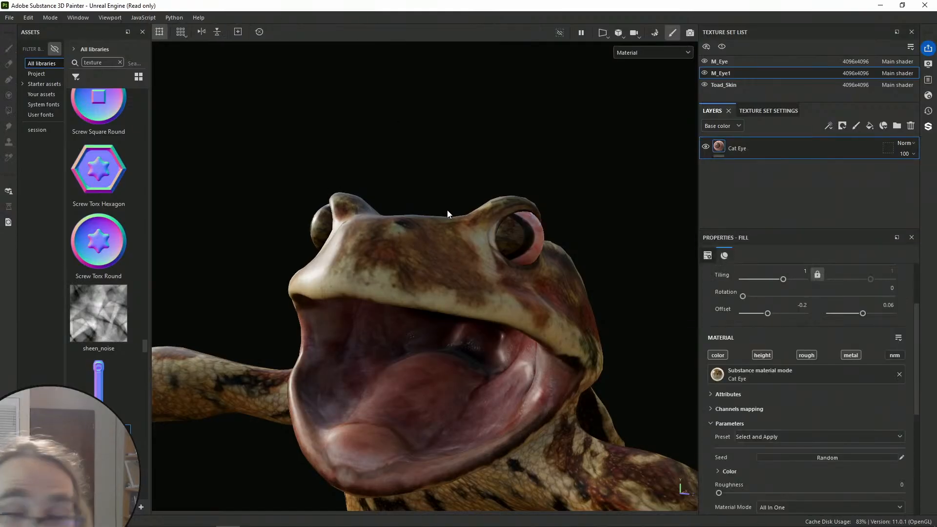
Set the first UV offset value of the Cat Eye fill on M_Eye1 to 0.13 so both irises match
left_click_drag(435, 174, 565, 204, "alt")
scroll(780, 371, "up", 2)
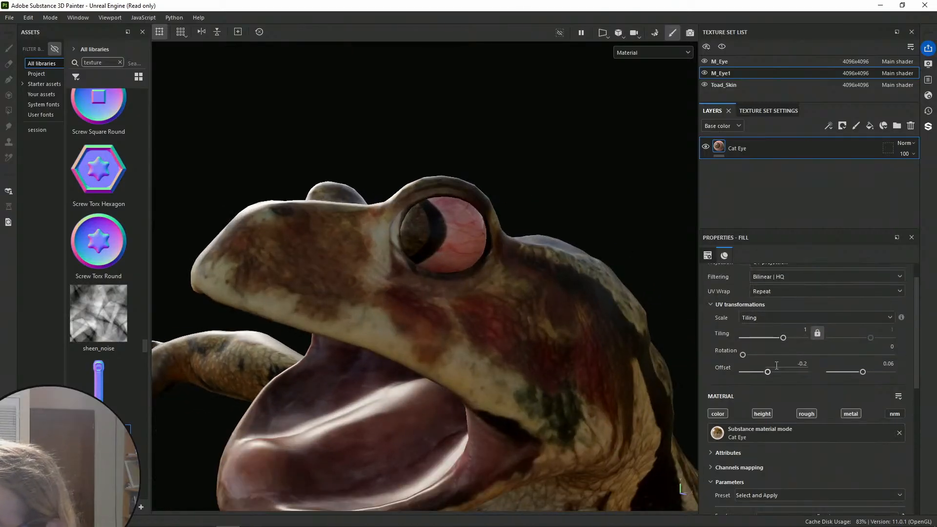
mouse_move(768, 372)
left_mouse_down()
mouse_move(796, 372)
mouse_move(777, 374)
left_mouse_up()
left_click_drag(549, 230, 637, 230, "alt")
middle_click_drag(637, 230, 602, 237, "alt")
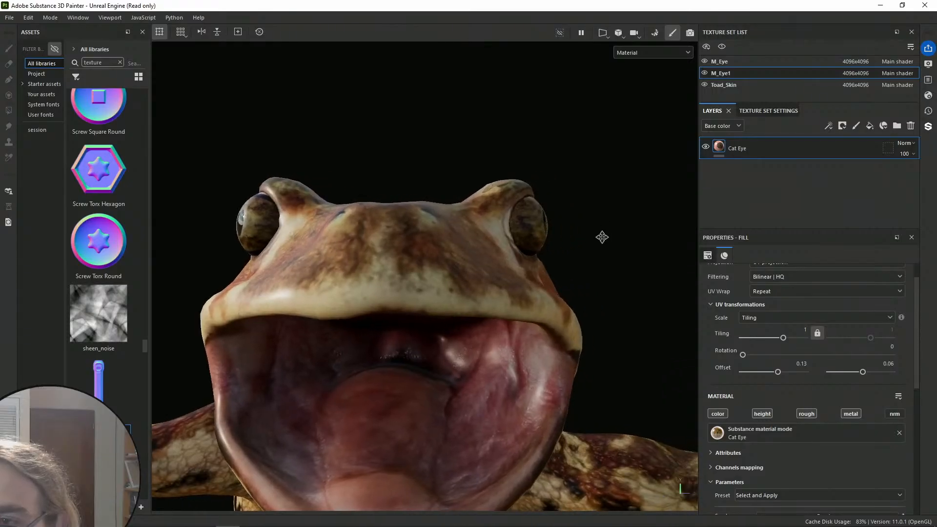
Set the second UV offset value of the Cat Eye fill to 0.02 on M_Eye1 and to 0.05 on M_Eye
left_click_drag(599, 246, 432, 235, "alt")
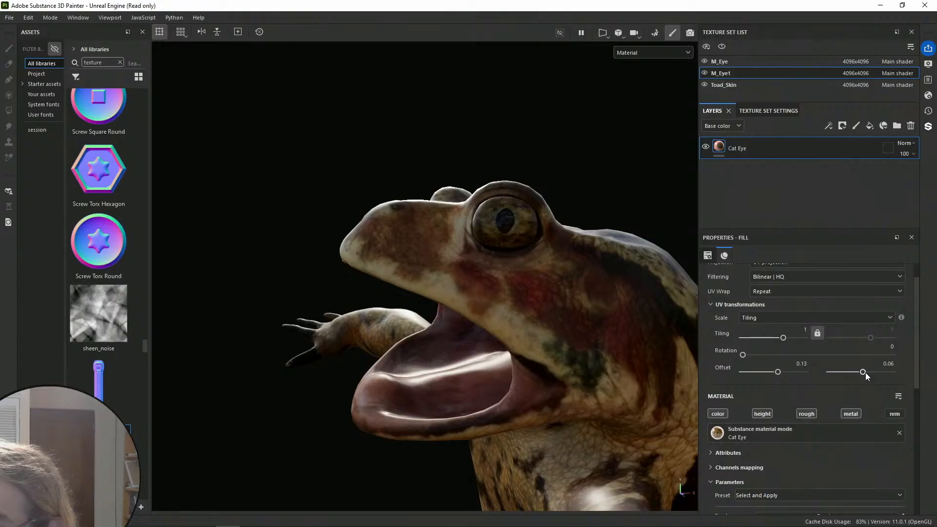
left_click_drag(863, 372, 862, 374)
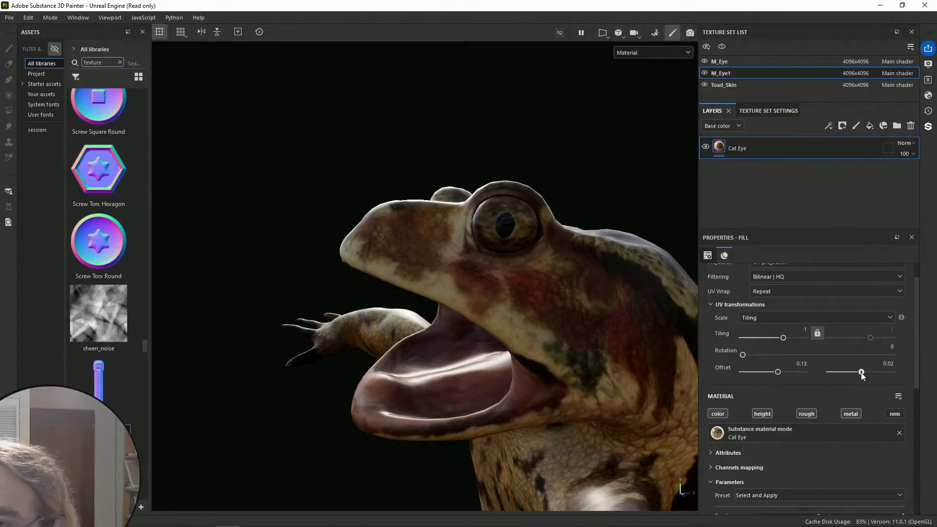
left_click_drag(669, 257, 557, 192, "alt")
left_click(727, 62)
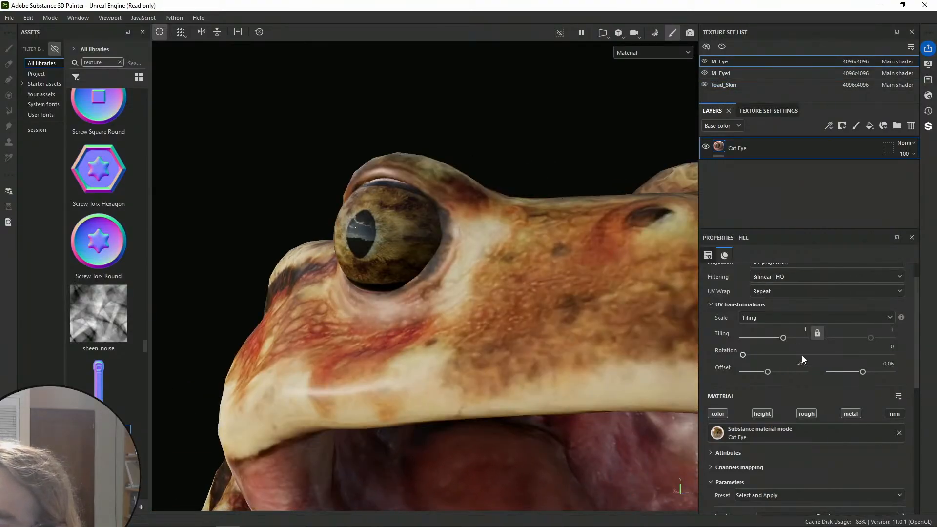
left_click_drag(863, 372, 863, 372)
Inspect the iris placement on both of the toad's eyes and the surrounding head from several angles
left_click_drag(337, 204, 403, 204, "alt")
scroll(403, 199, "down", 5)
mouse_move(513, 220)
left_mouse_down("alt")
mouse_move(613, 234)
mouse_move(663, 230)
mouse_move(529, 245)
mouse_move(632, 241)
mouse_move(483, 145)
mouse_move(489, 211)
mouse_move(626, 218)
mouse_move(391, 220)
mouse_move(420, 288)
mouse_move(424, 184)
mouse_move(481, 226)
mouse_move(494, 194)
left_mouse_up("alt")
scroll(422, 291, "up", 2)
right_click_drag(493, 189, 376, 180, "alt")
middle_click_drag(375, 181, 436, 142, "alt")
left_click_drag(437, 147, 620, 180, "alt")
middle_click_drag(342, 259, 490, 83, "alt")
left_click_drag(345, 264, 240, 389, "alt")
middle_click_drag(358, 272, 485, 90, "alt")
scroll(336, 297, "down", 5)
left_click_drag(560, 345, 416, 325, "alt")
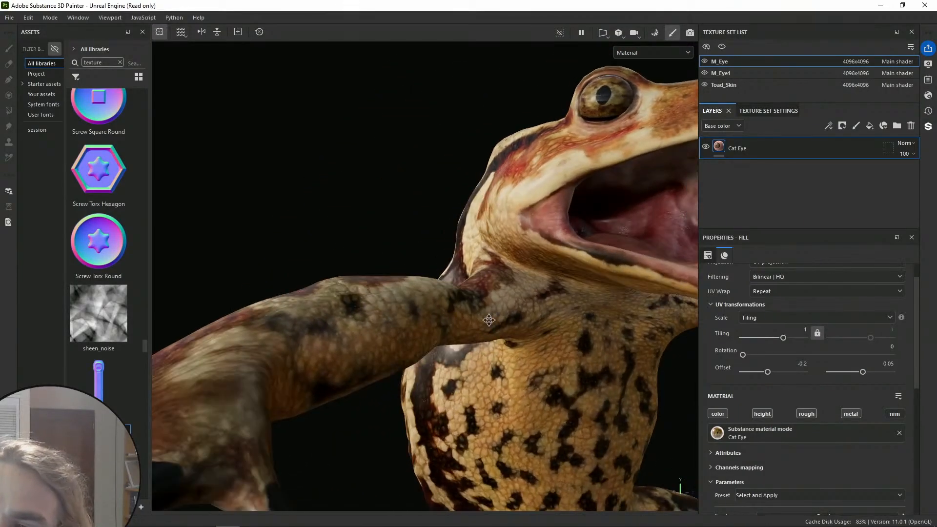
Examine the textured skin over the toad's whole body, including the arms, belly and legs, and frame it from the front
middle_click_drag(495, 325, 424, 317, "alt")
scroll(423, 317, "down", 3)
left_click_drag(424, 318, 533, 371, "alt")
scroll(530, 362, "down", 2)
middle_click_drag(527, 345, 467, 255, "alt")
left_click_drag(467, 257, 536, 251, "alt")
scroll(474, 242, "down", 3)
scroll(474, 242, "up", 4)
left_click_drag(474, 242, 498, 230, "alt")
mouse_move(499, 232)
middle_mouse_down("alt")
mouse_move(510, 251)
mouse_move(519, 245)
mouse_move(503, 245)
middle_mouse_up("alt")
scroll(510, 242, "down", 2)
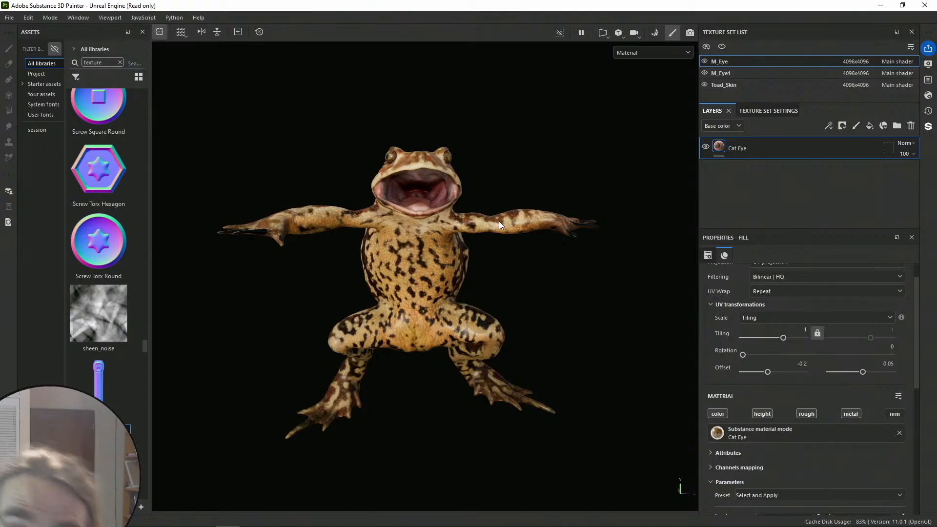
scroll(488, 221, "up", 2)
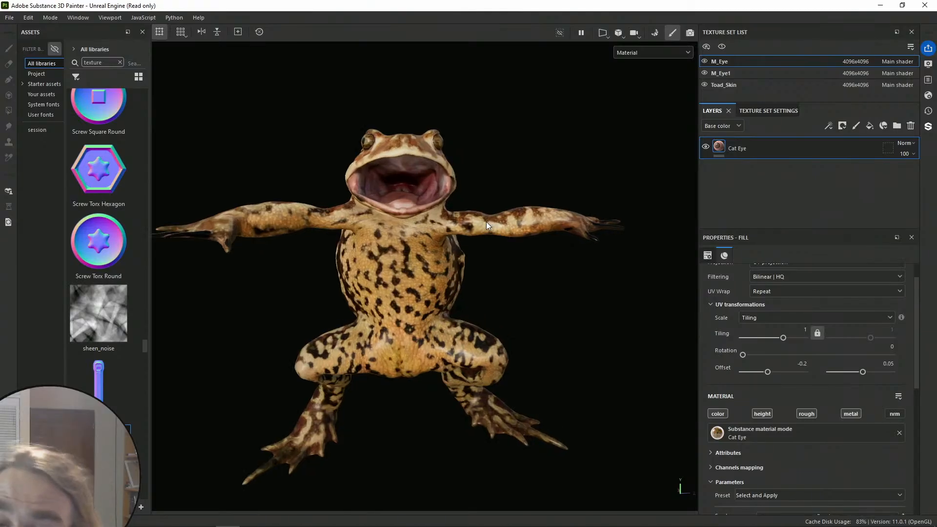
mouse_move(491, 240)
middle_mouse_down()
mouse_move(508, 230)
mouse_move(506, 239)
middle_mouse_up()
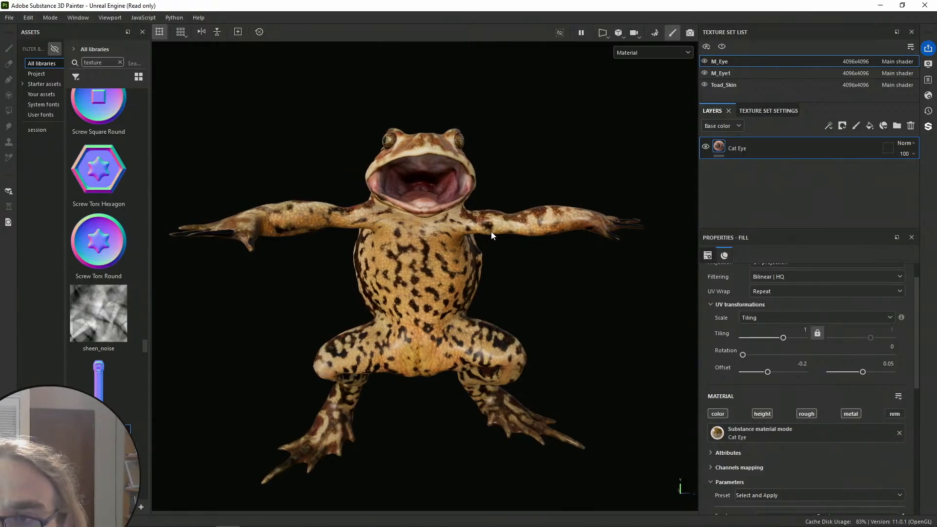
left_click_drag(523, 157, 517, 152, "alt")
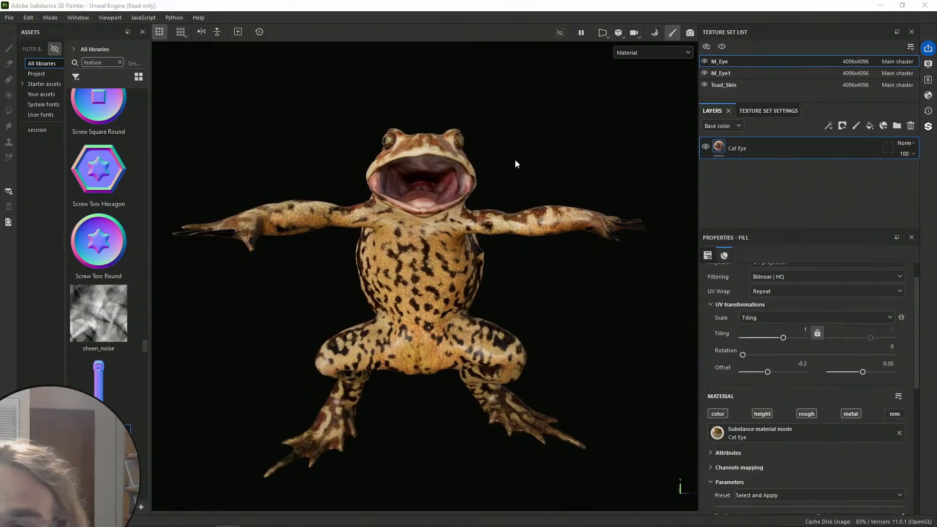
Save the project as Toad_Test on the Desktop
key("ctrl+s")
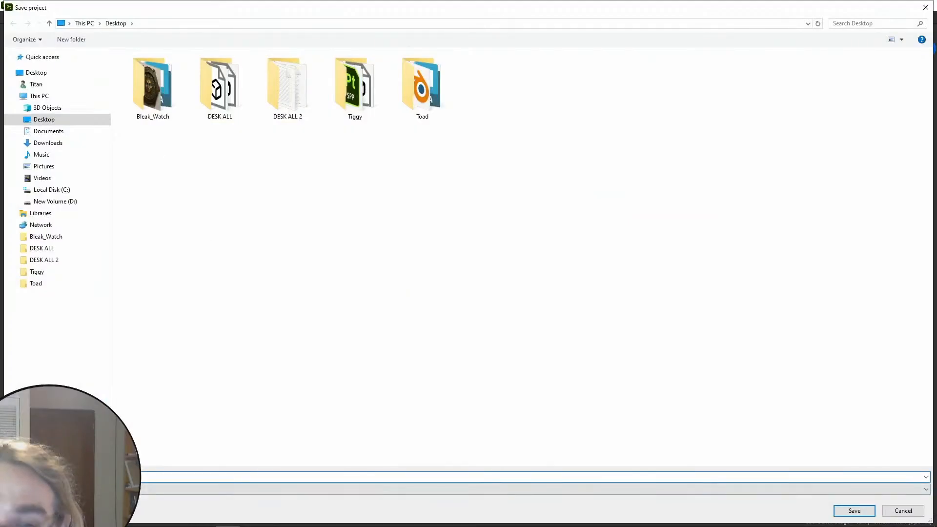
type("To")
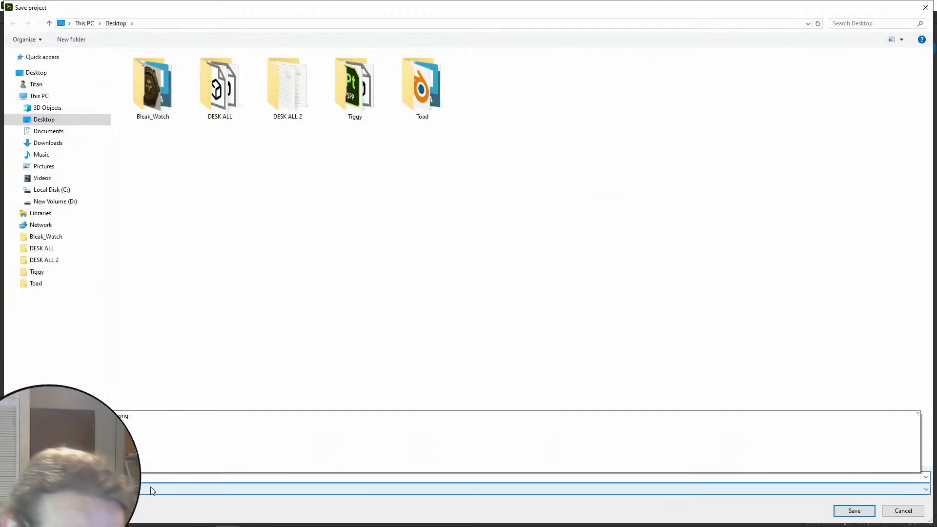
type("ad")
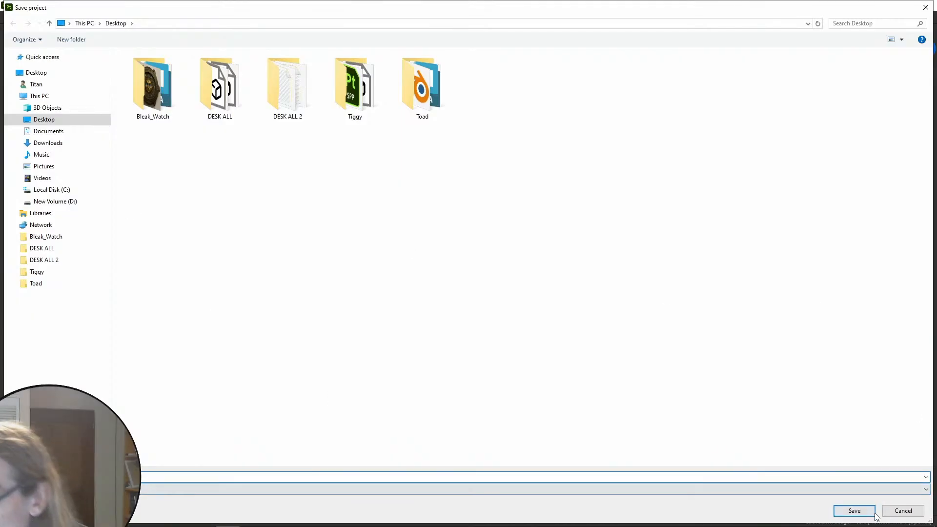
left_click(854, 510)
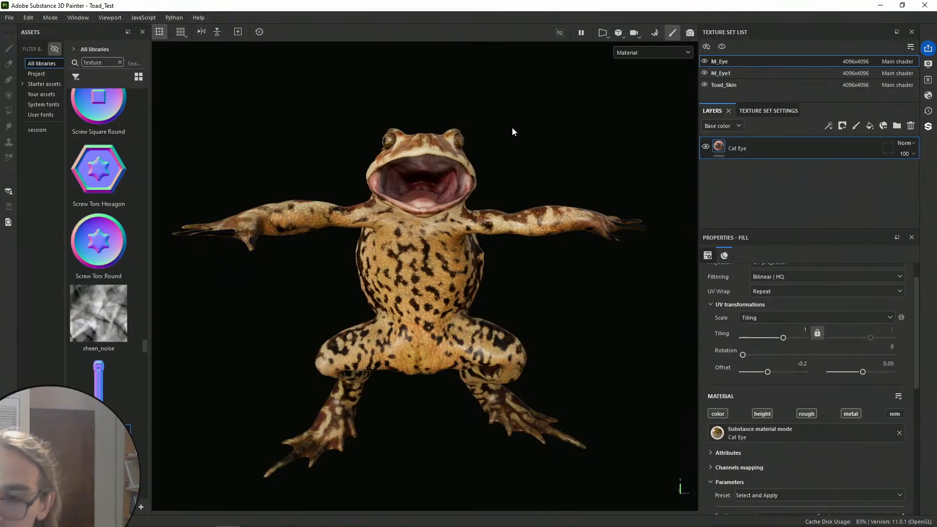
Minimize the open windows to reach the desktop and view the files in the Toad folder
key("super")
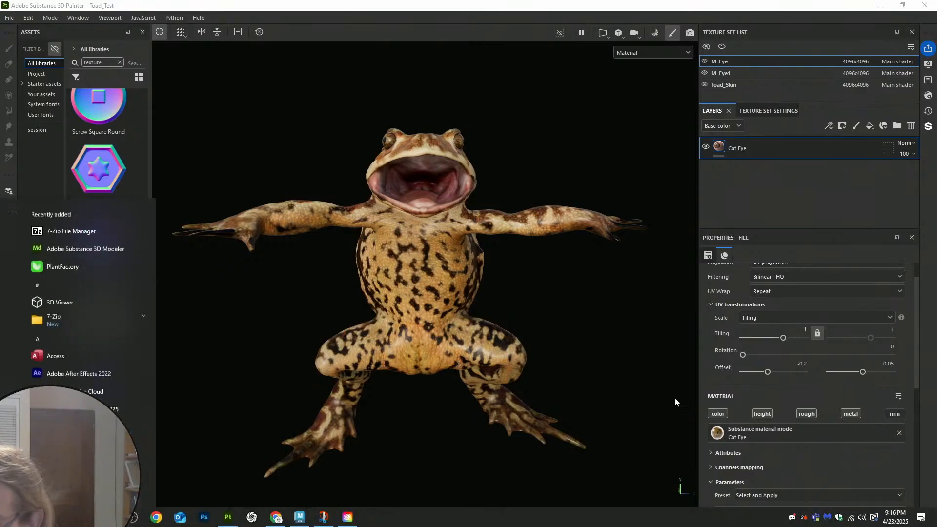
left_click(483, 200)
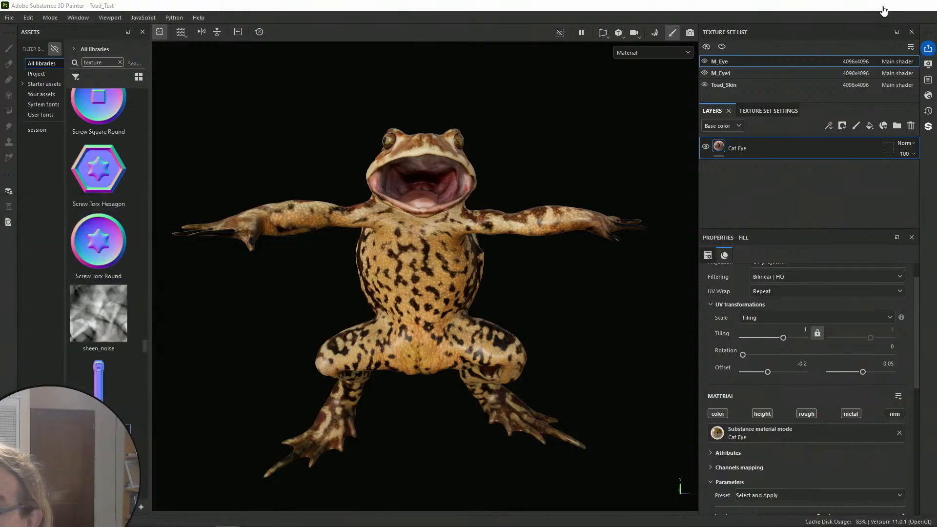
left_click(881, 5)
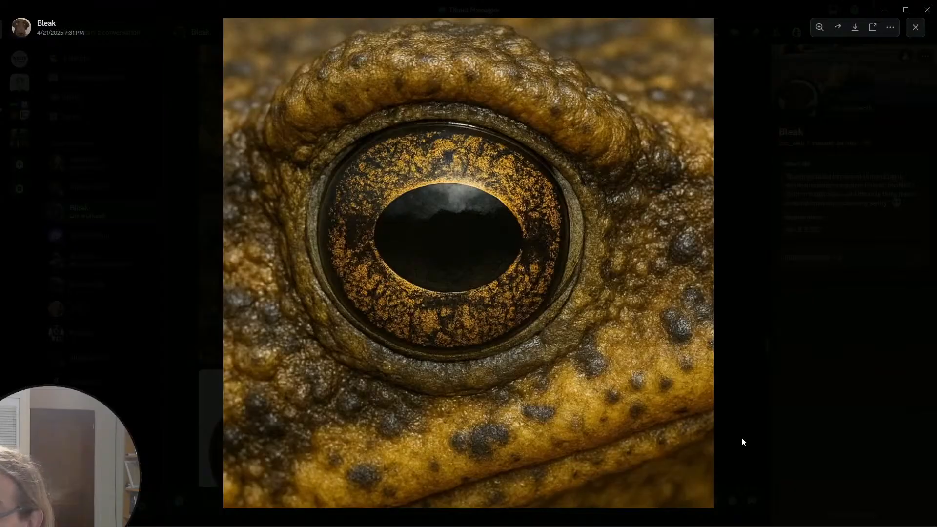
left_click(742, 438)
scroll(534, 402, "down", 5)
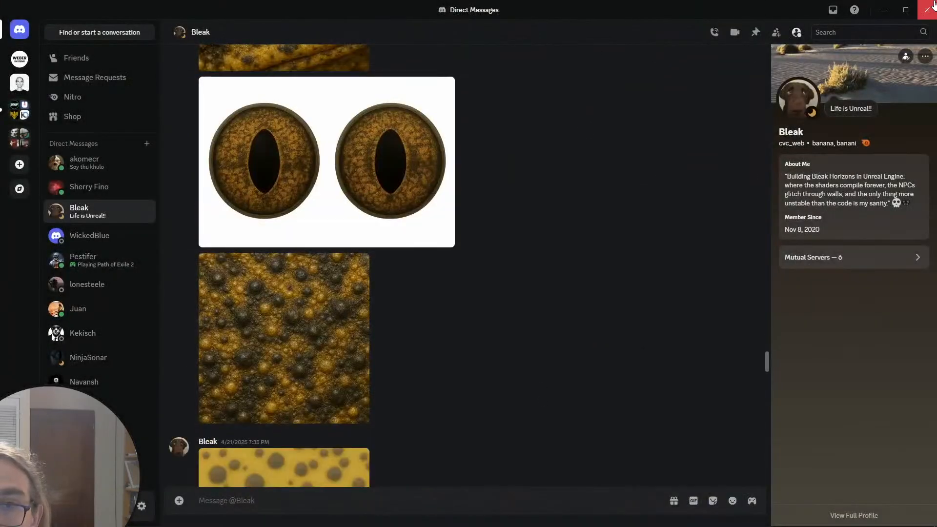
left_click(884, 9)
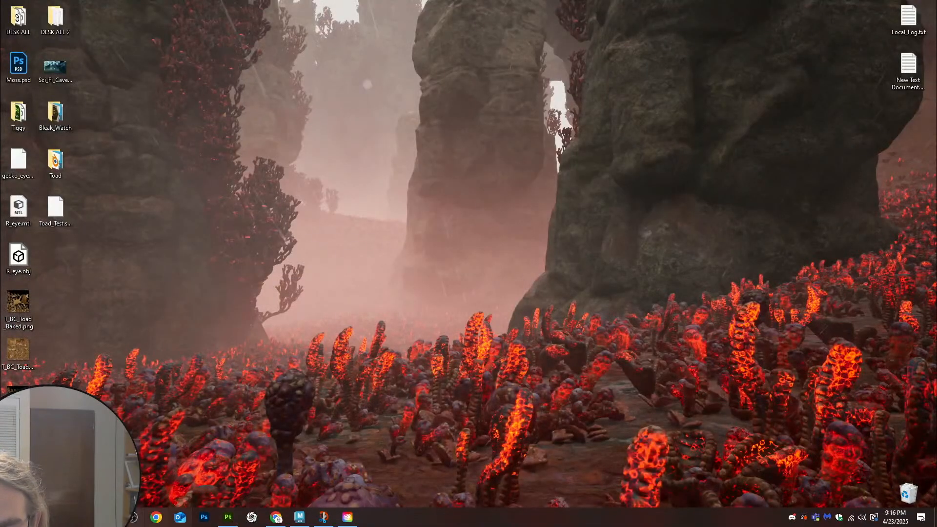
mouse_move(133, 518)
left_click(142, 490)
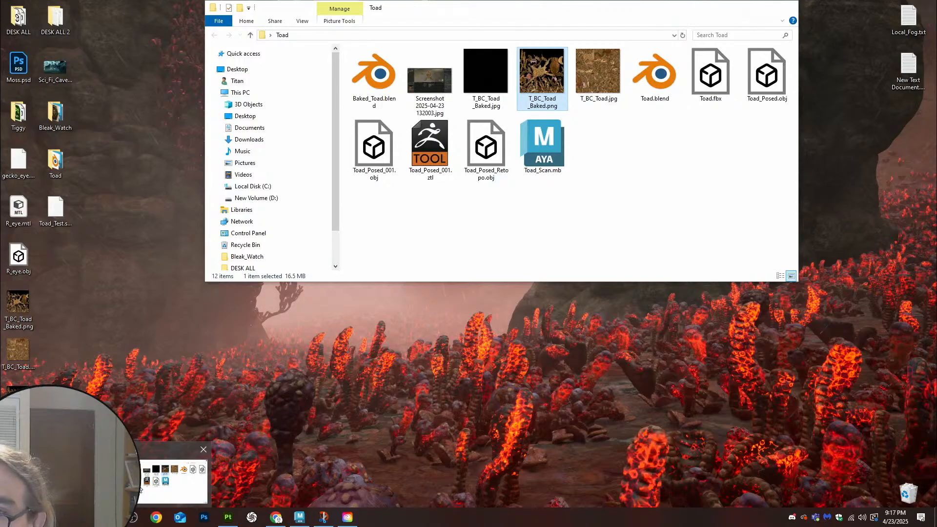
Switch to Maya and unhide the high-poly Toad_Posed_Toad mesh
left_click(300, 517)
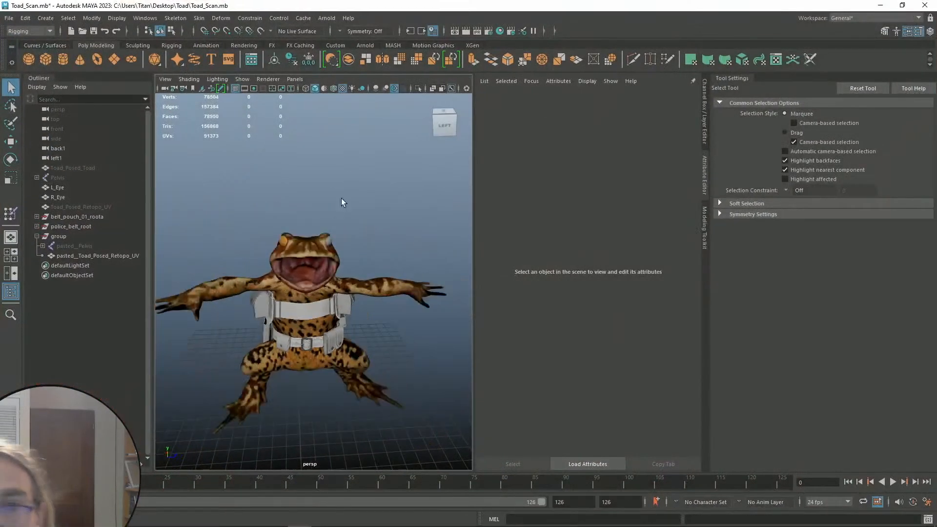
scroll(341, 202, "down", 3)
left_click(96, 168)
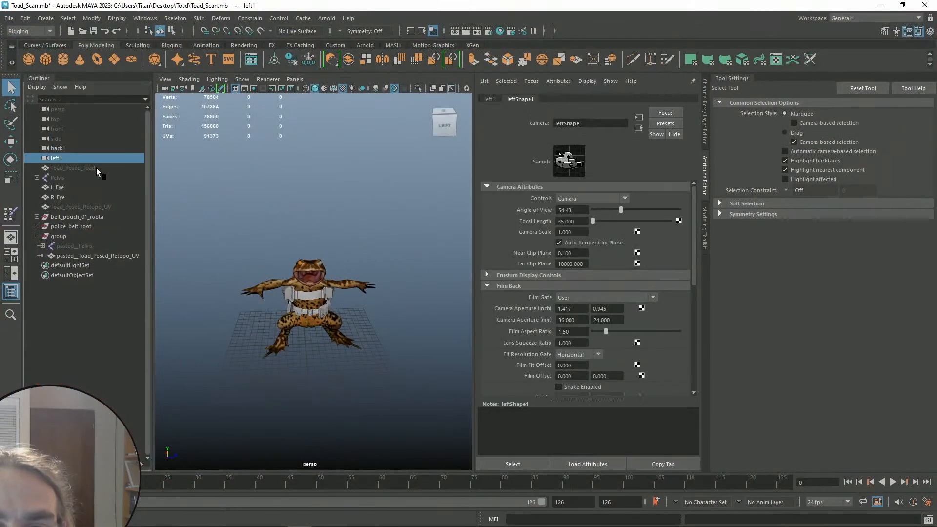
scroll(386, 254, "up", 7)
scroll(381, 244, "down", 2)
left_click_drag(403, 238, 388, 220, "alt")
middle_click_drag(389, 220, 374, 212, "alt")
scroll(374, 211, "down", 3)
left_click_drag(361, 209, 341, 229, "alt")
left_click(329, 237)
scroll(329, 237, "up", 5)
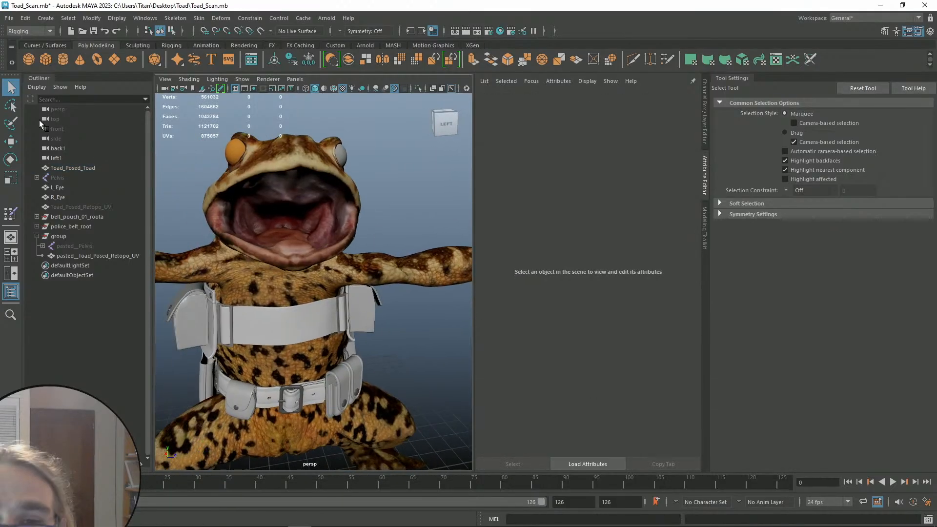
Soften the edges of the Toad_Posed_Toad mesh using the Modeling menu set's Soften Edge command
left_click(73, 167)
mouse_move(281, 182)
left_mouse_down("alt")
mouse_move(292, 228)
mouse_move(283, 171)
left_mouse_up("alt")
scroll(346, 221, "down", 4)
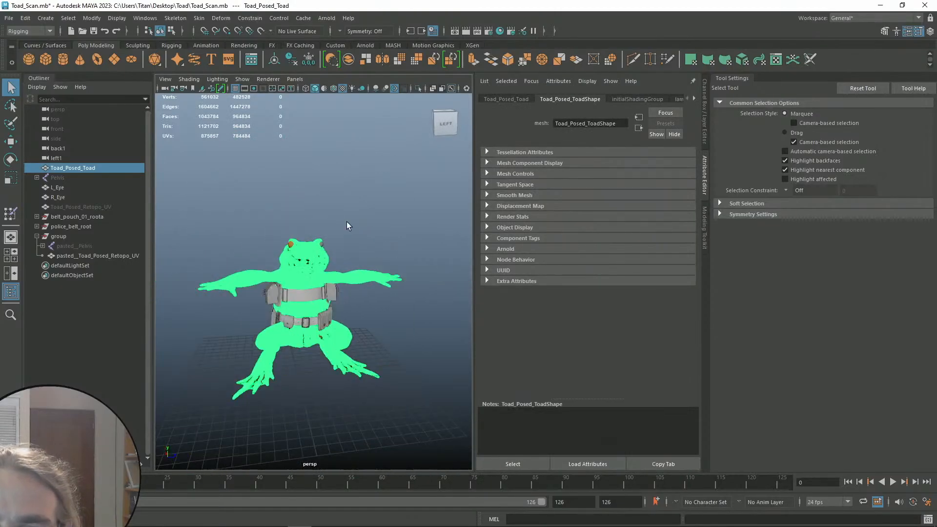
left_click(9, 18)
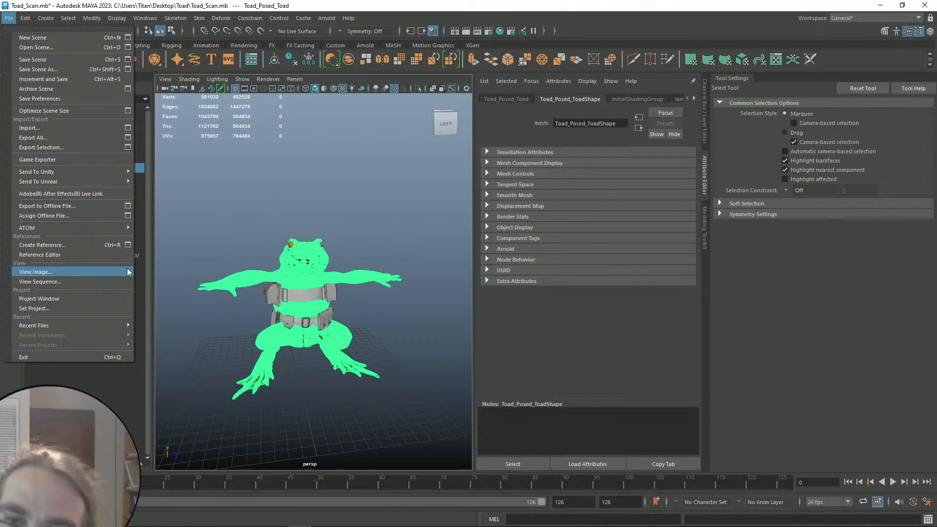
mouse_move(62, 23)
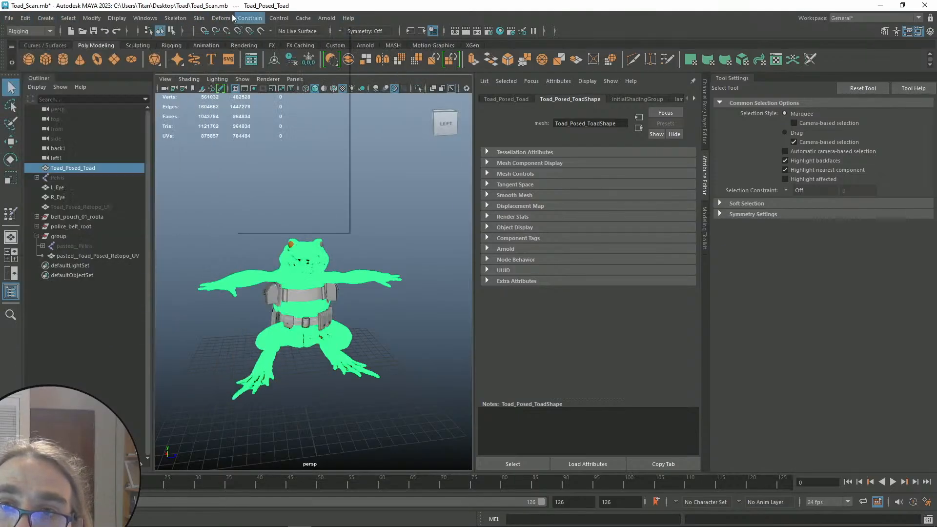
left_click(30, 31)
left_click(22, 39)
left_click(266, 19)
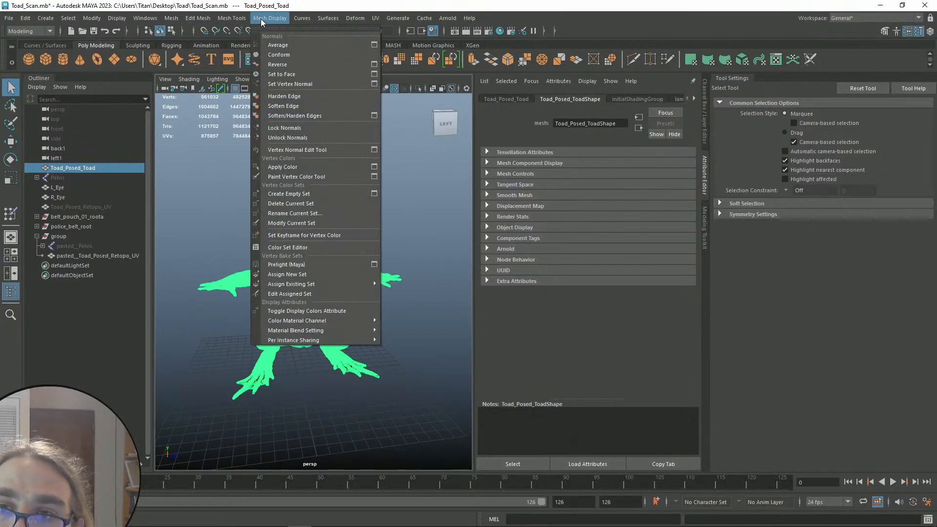
left_click(298, 106)
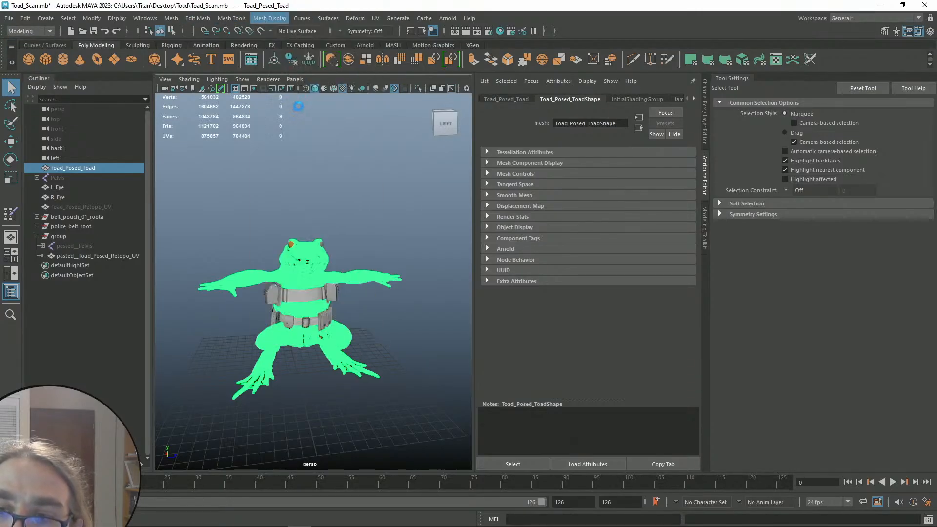
Export the selected Toad_Posed_Toad mesh to the Desktop as the FBX file TOAD_HIGH_POLY_POSED and deselect it
left_click(10, 19)
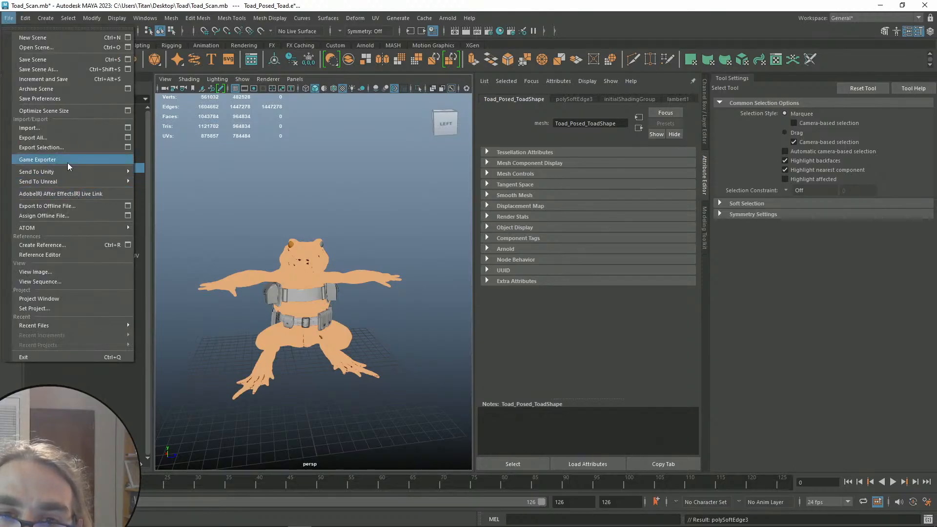
left_click(77, 148)
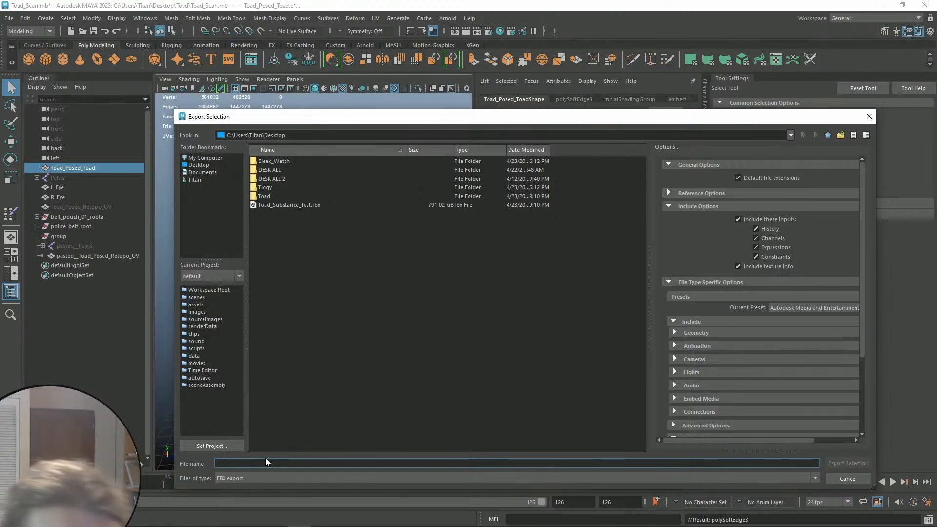
type("TOAD_H")
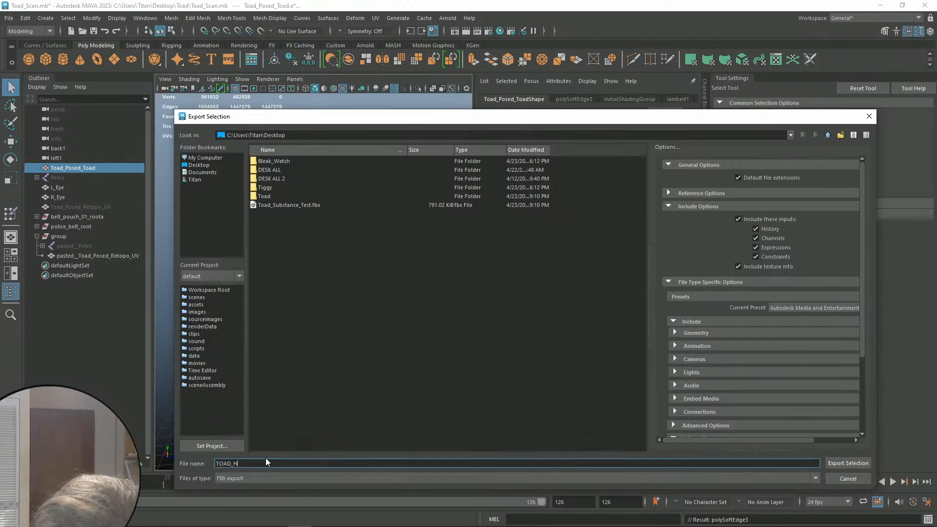
type("IGH_POLY_POSED")
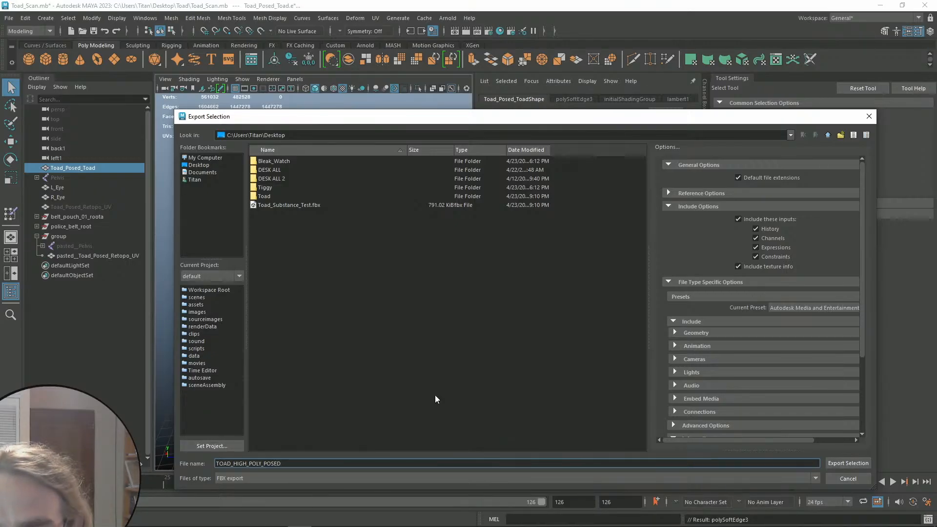
left_click(243, 204)
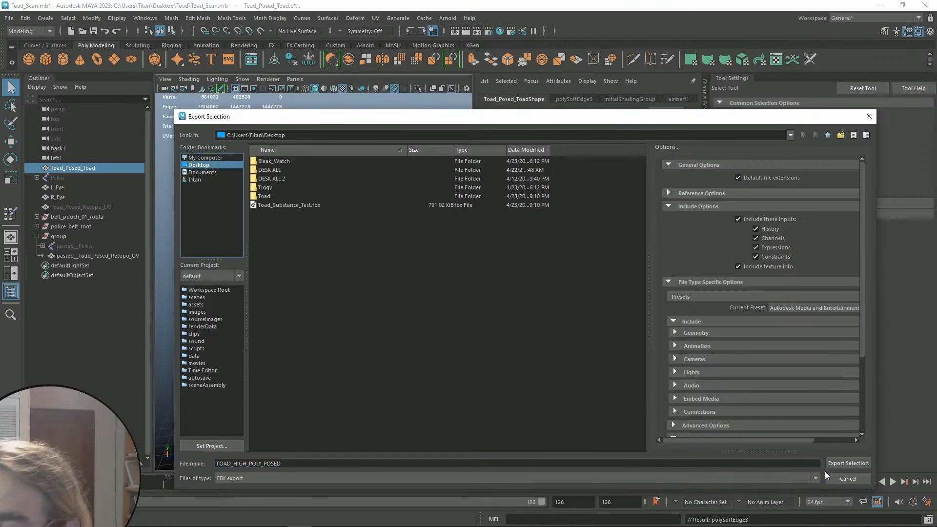
left_click(843, 462)
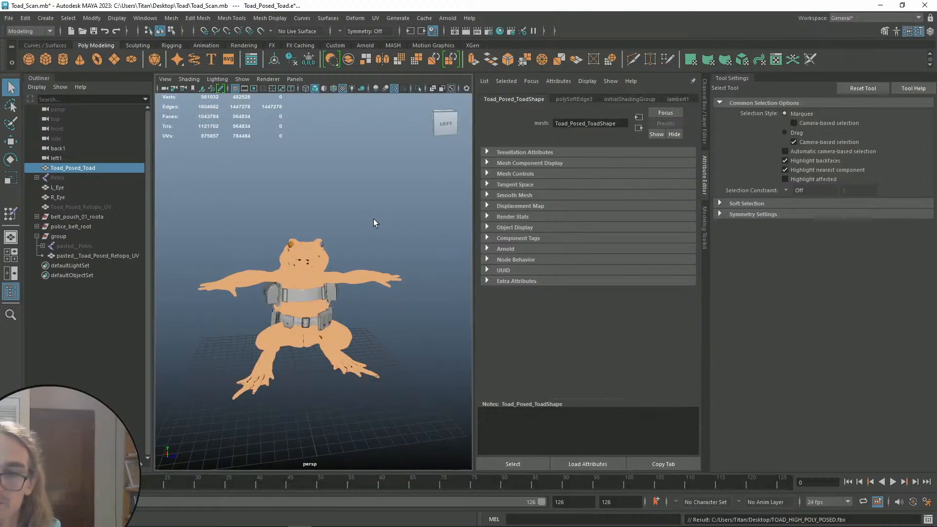
left_click(373, 219)
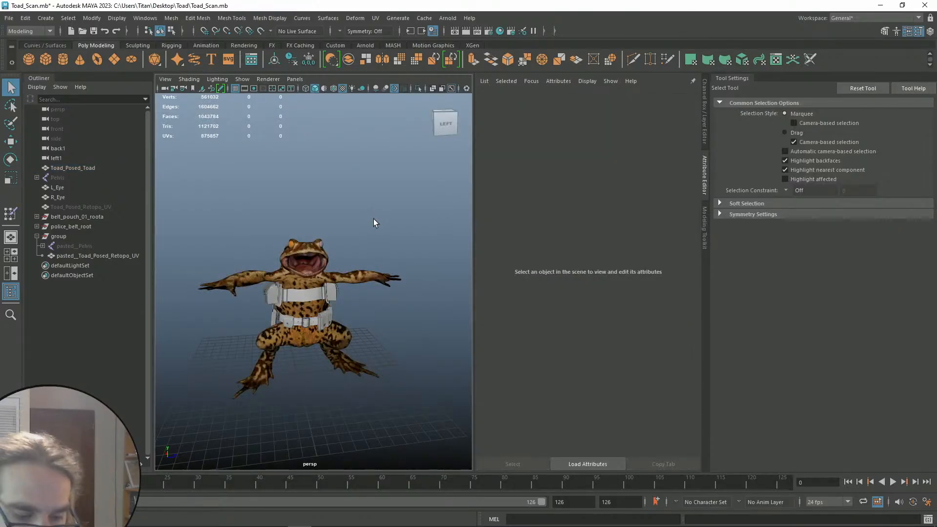
scroll(390, 211, "down", 3)
scroll(386, 214, "up", 5)
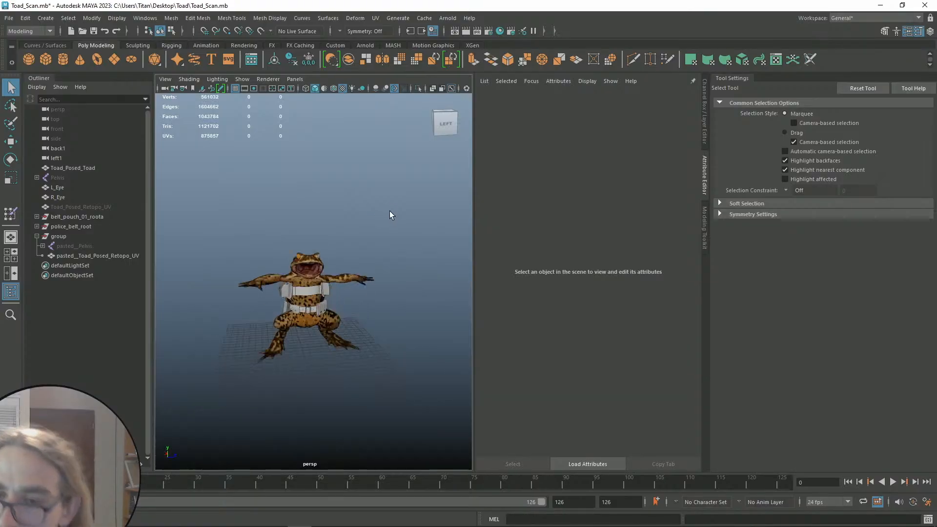
scroll(376, 208, "down", 2)
scroll(390, 202, "up", 4)
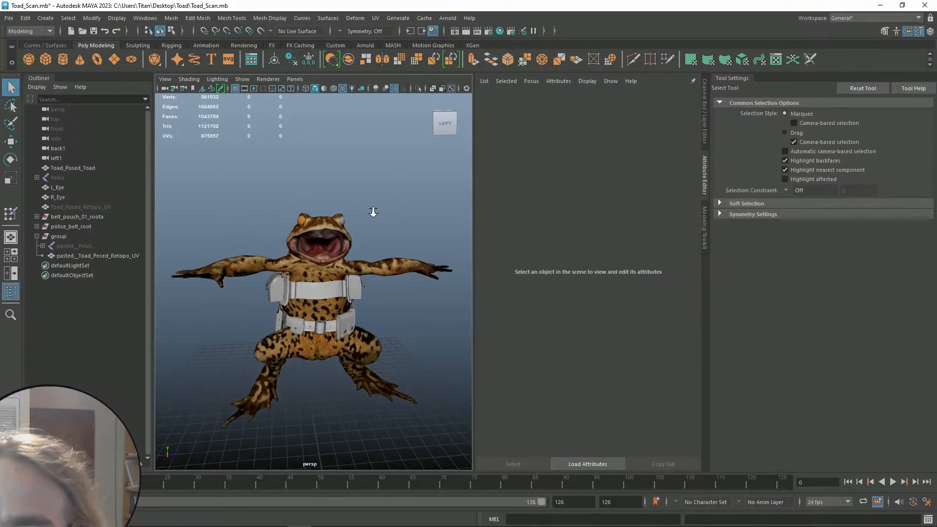
Switch from Maya to the Toad_Test project in Substance 3D Painter
scroll(375, 209, "down", 2)
scroll(376, 206, "up", 2)
scroll(373, 206, "down", 1)
middle_click_drag(393, 210, 395, 201, "alt")
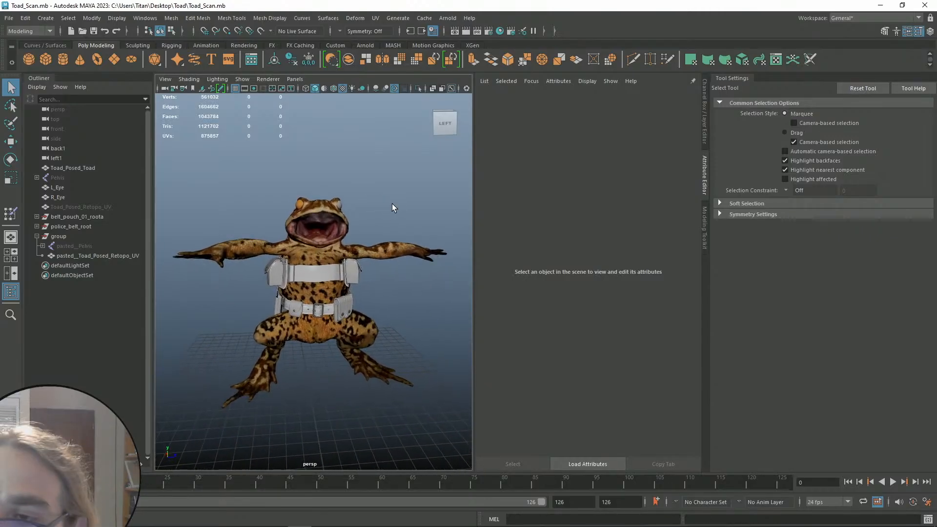
left_click(881, 5)
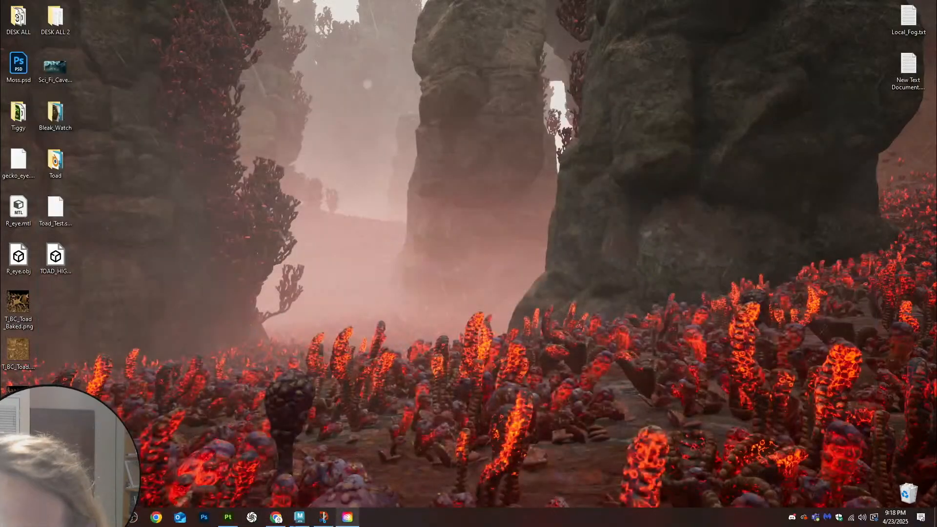
left_click(228, 520)
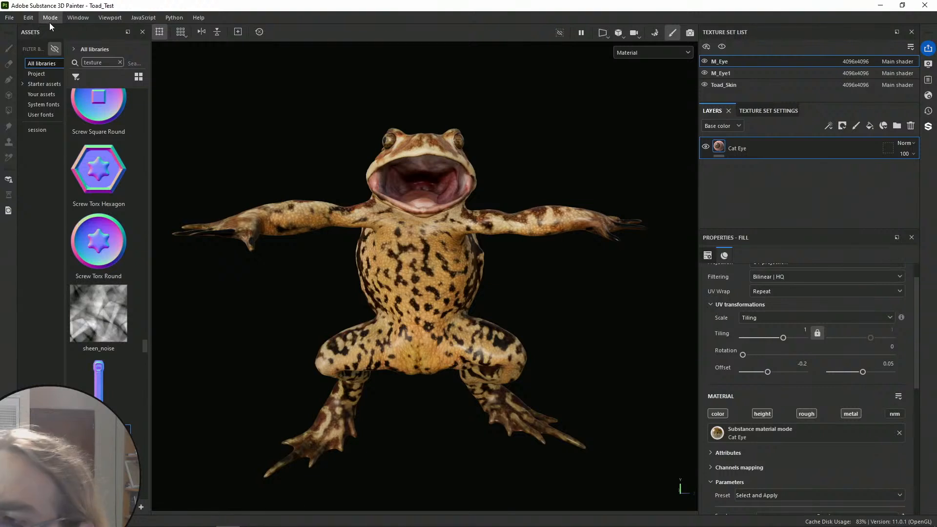
left_click(388, 272)
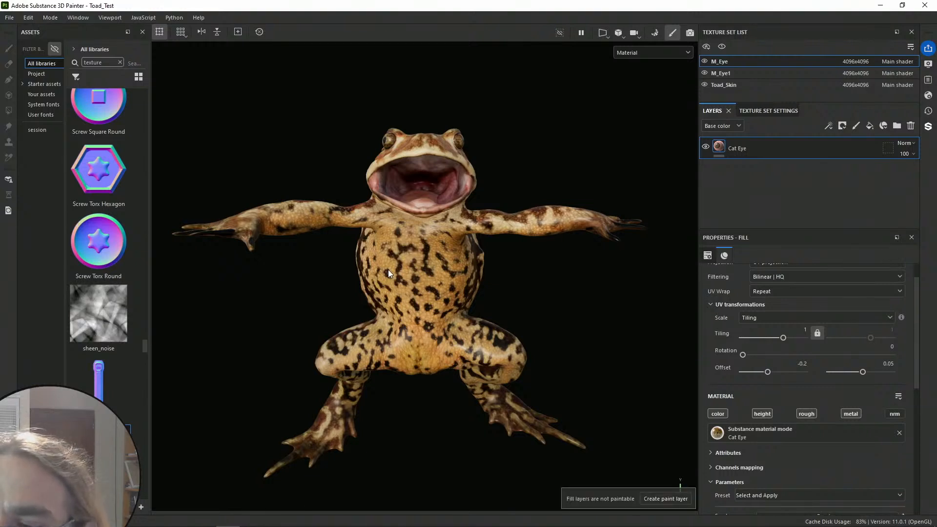
left_click(50, 18)
mouse_move(28, 18)
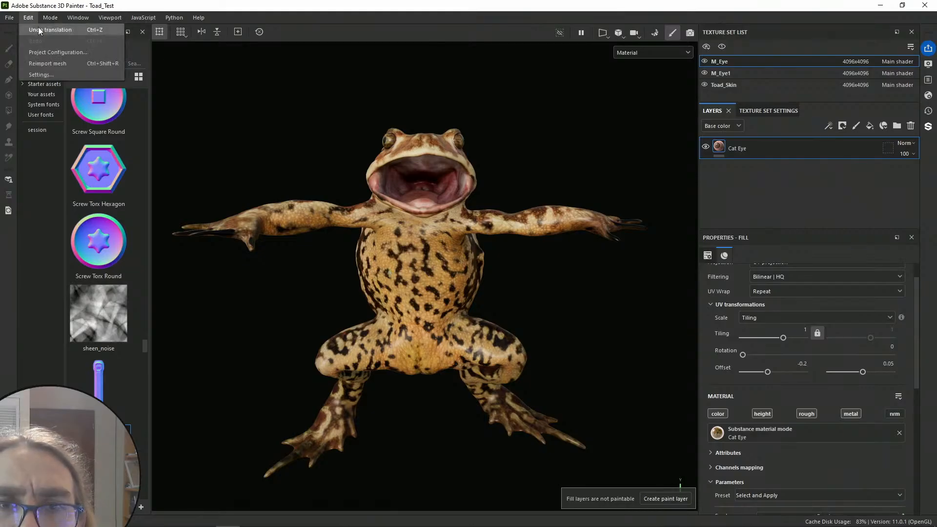
left_click(58, 52)
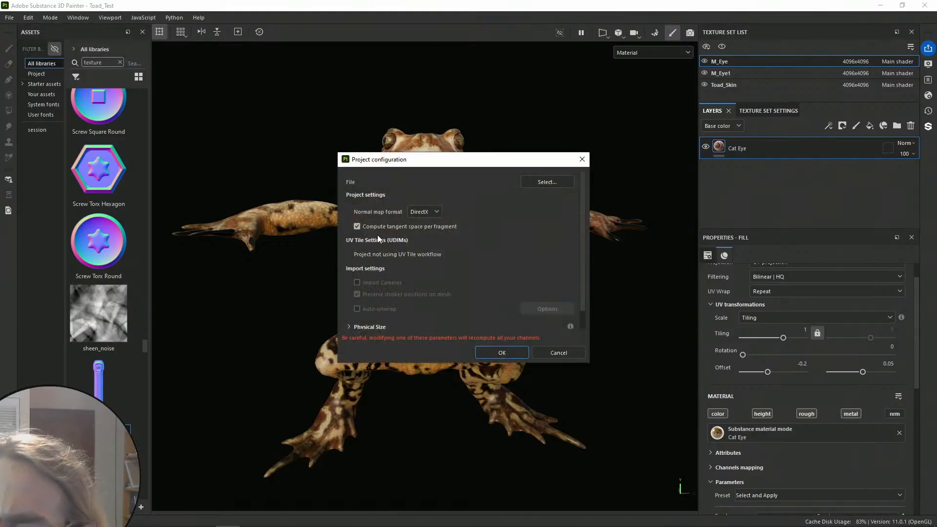
left_click(355, 327)
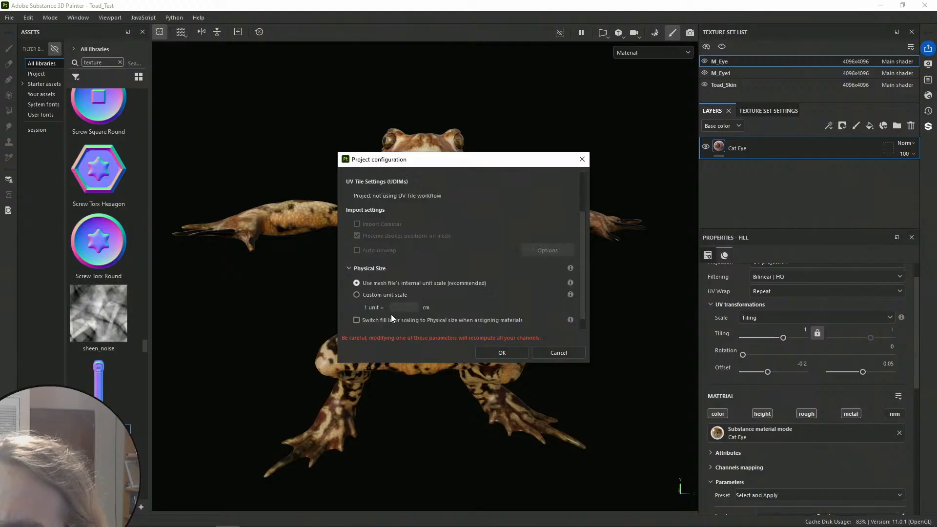
left_click(351, 258)
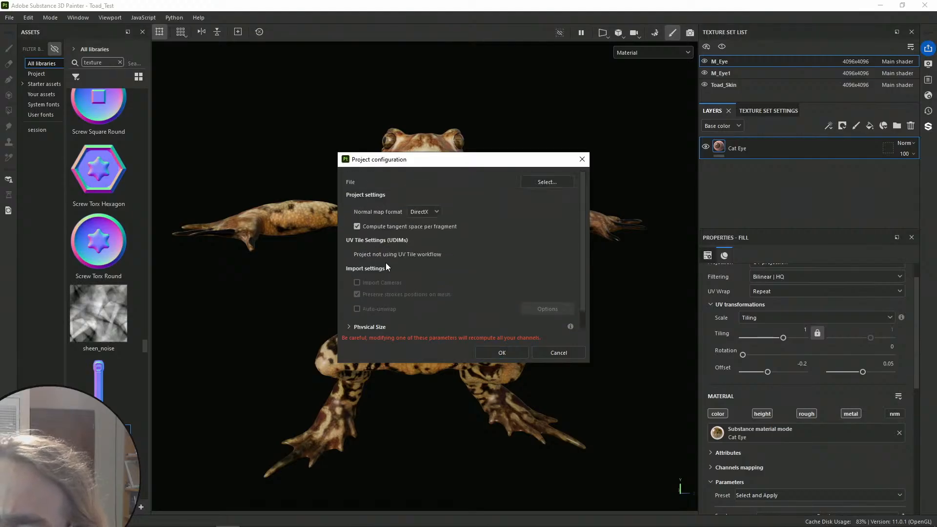
left_click(582, 159)
left_click(51, 20)
mouse_move(23, 18)
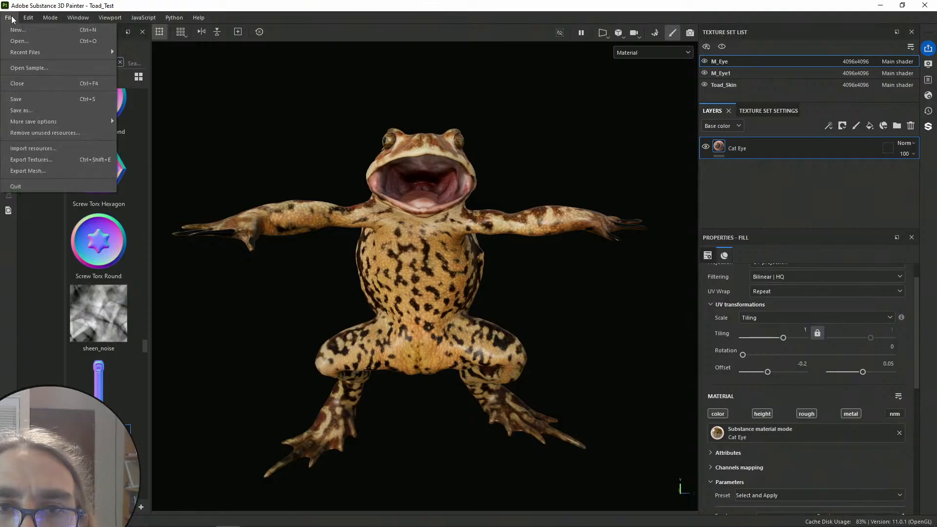
left_click(11, 19)
left_click(11, 19)
left_click(29, 30)
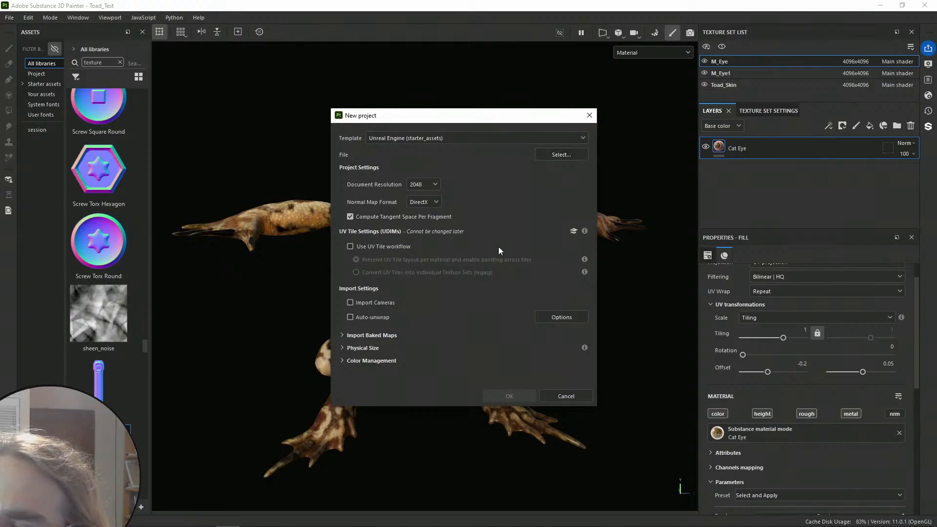
left_click(342, 335)
left_click(344, 335)
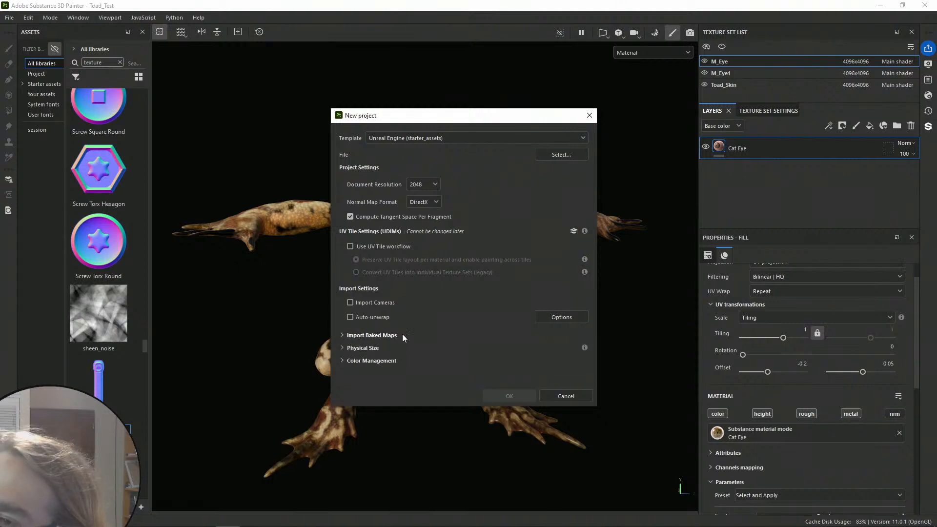
left_click(566, 396)
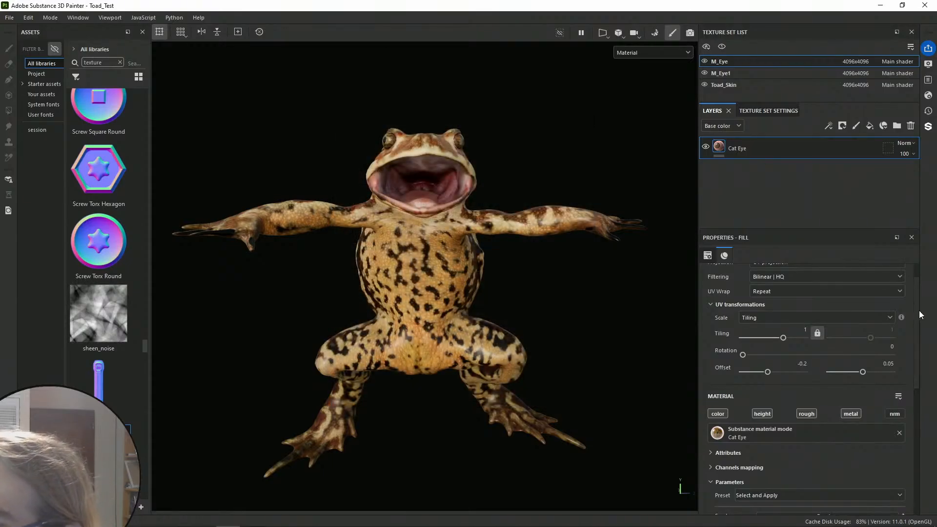
Open the mesh map baking settings for the Toad_Skin texture set
scroll(918, 311, "up", 2)
scroll(926, 364, "down", 5)
scroll(926, 364, "up", 4)
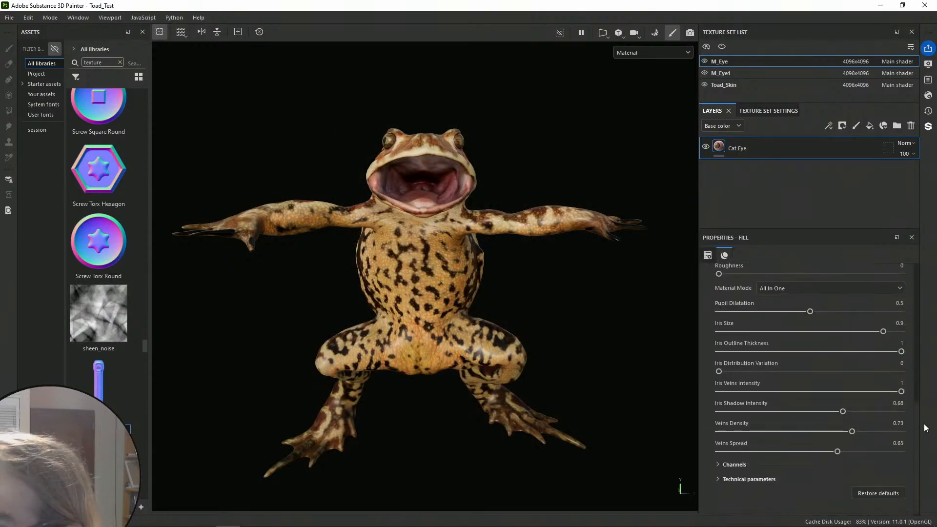
left_click(742, 86)
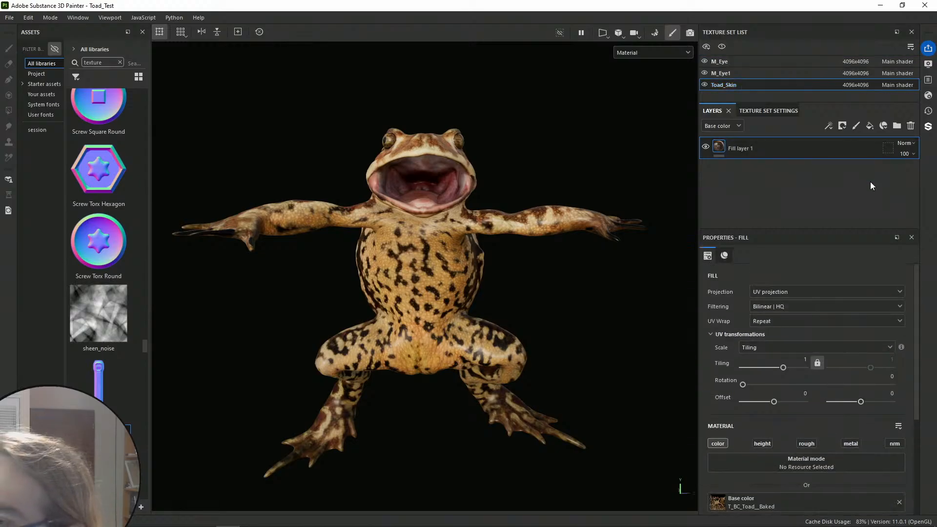
left_click(778, 111)
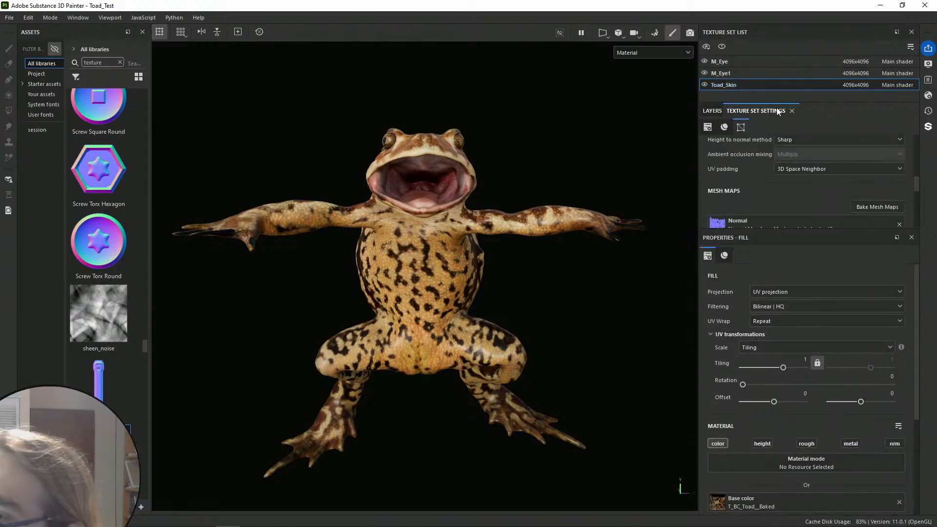
left_click(889, 208)
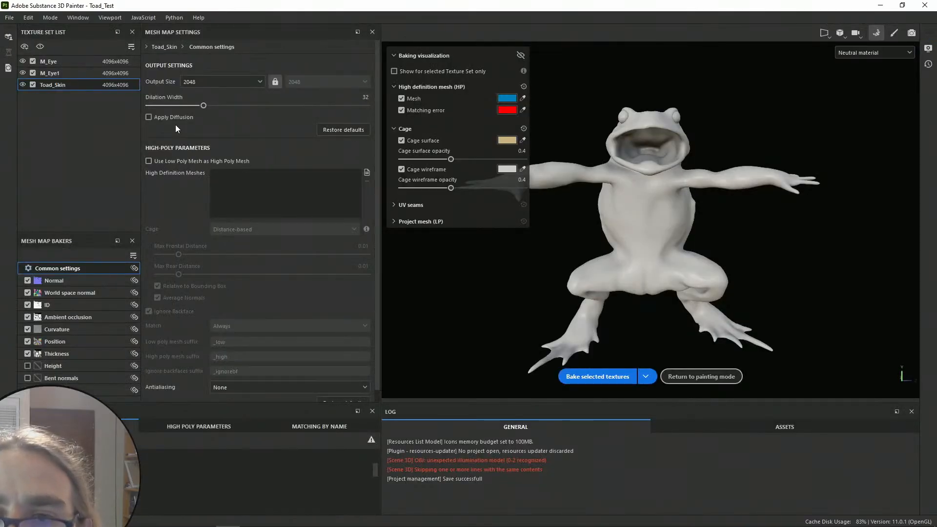
Set the output size of Toad_Skin's baked mesh maps to 4096
left_click(223, 82)
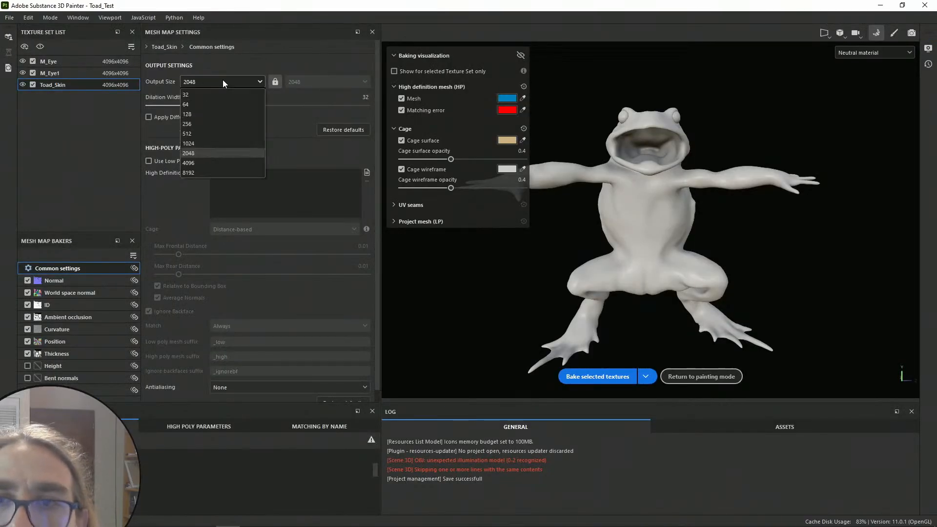
left_click(208, 158)
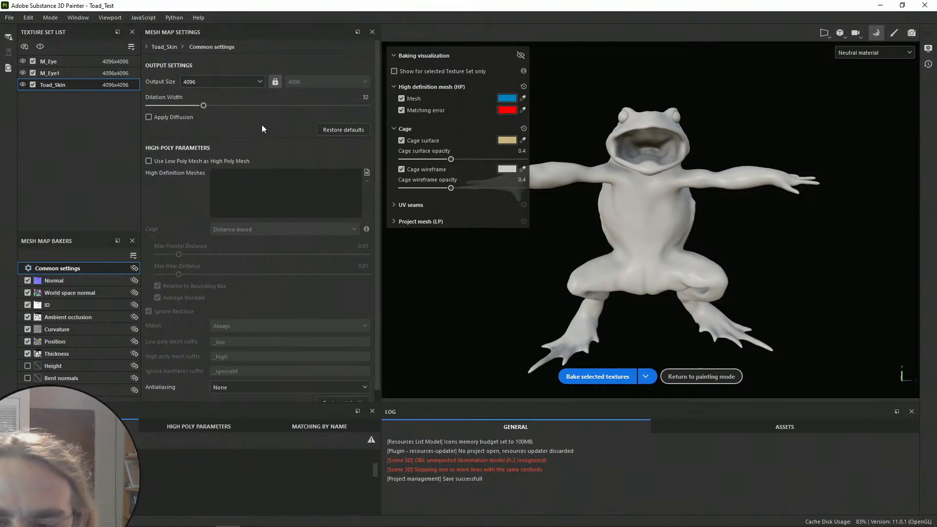
scroll(293, 339, "down", 1)
scroll(313, 338, "up", 1)
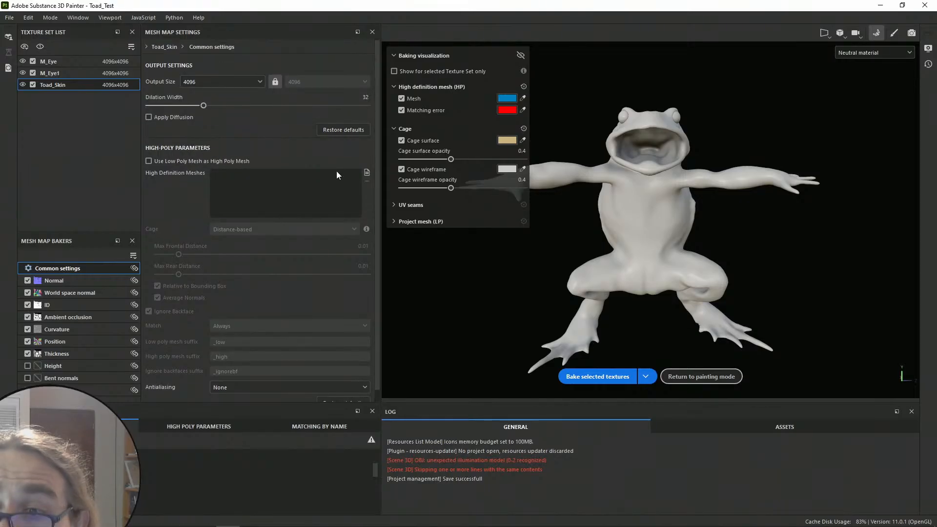
Load TOAD_HIGH_POLY_POSED.fbx from the Desktop as the high definition mesh for baking and check how the cage encloses it
left_click(367, 173)
left_click(181, 161)
left_click(851, 512)
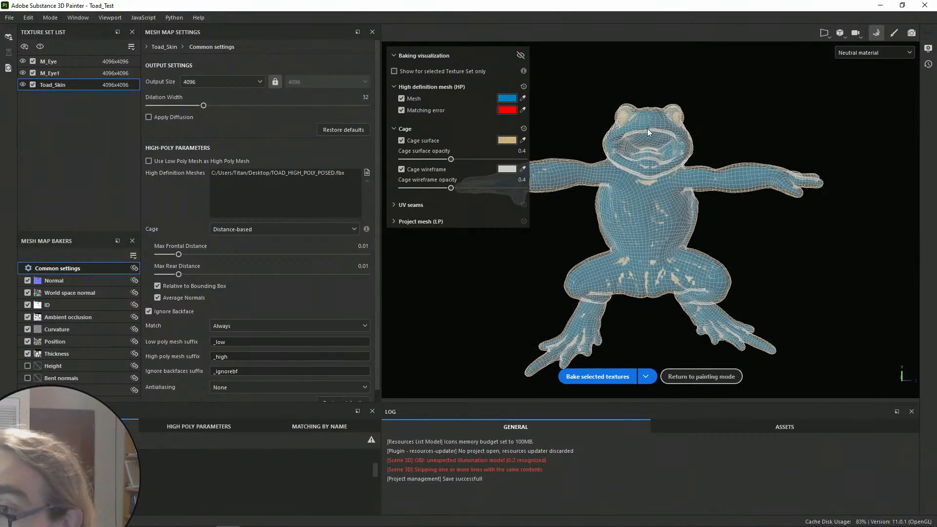
scroll(640, 145, "up", 1)
scroll(639, 161, "down", 1)
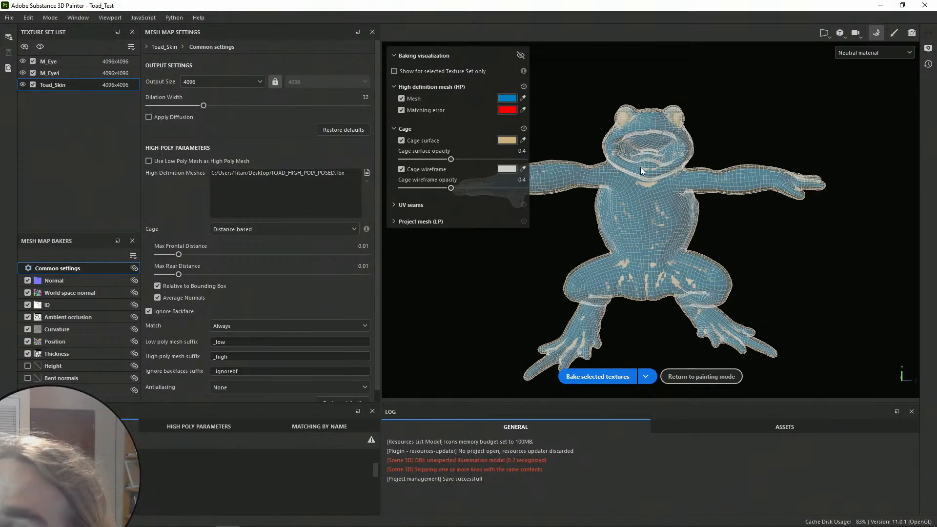
scroll(641, 167, "up", 1)
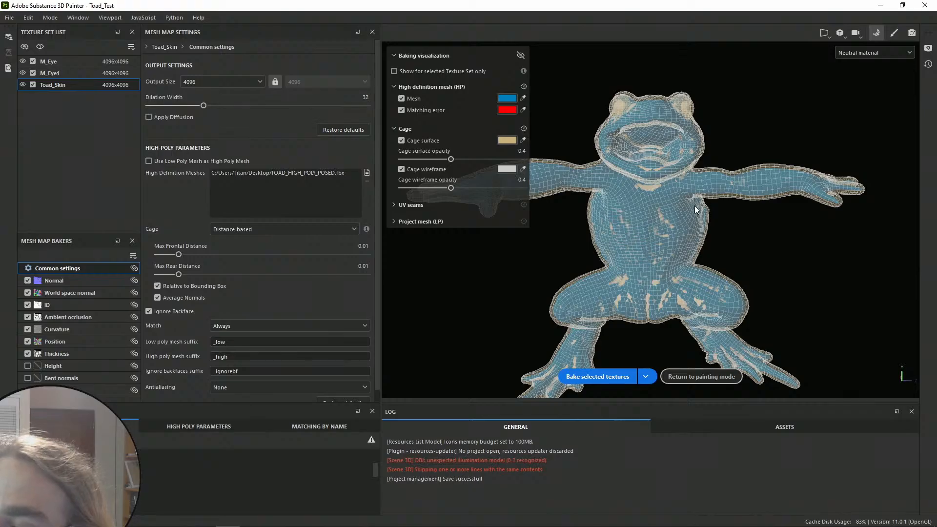
scroll(666, 214, "down", 1)
left_click(157, 286)
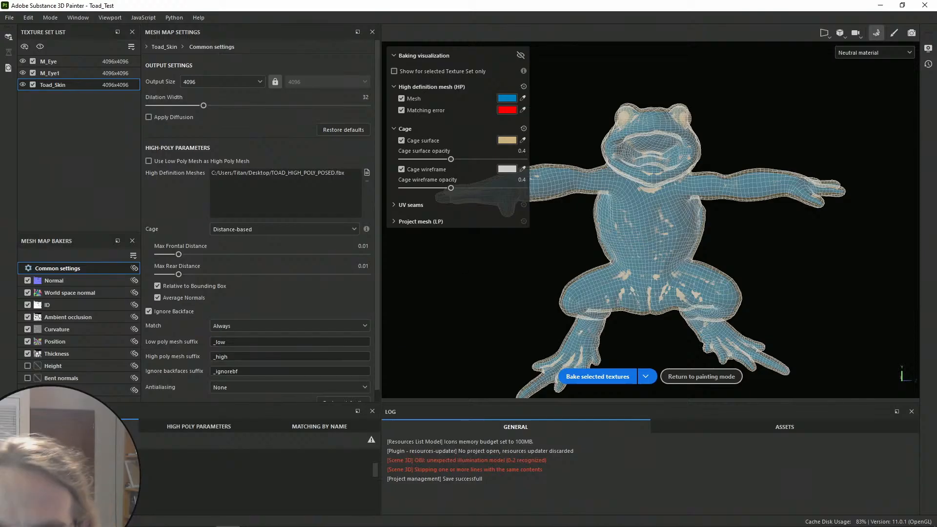
mouse_move(262, 524)
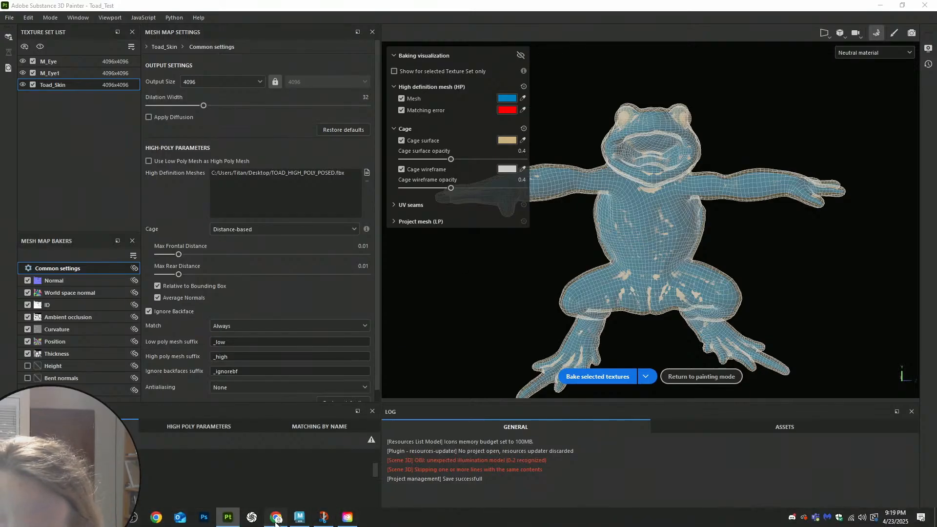
left_click(276, 517)
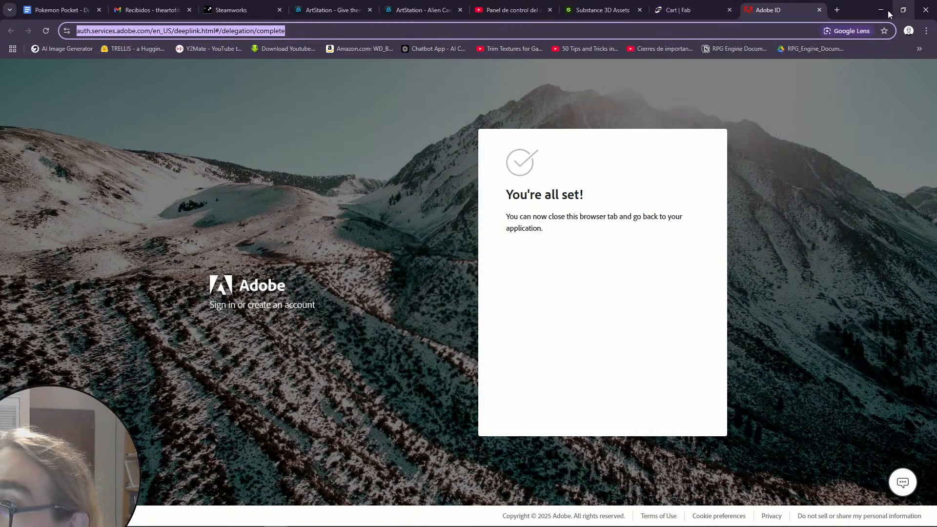
left_click(328, 31)
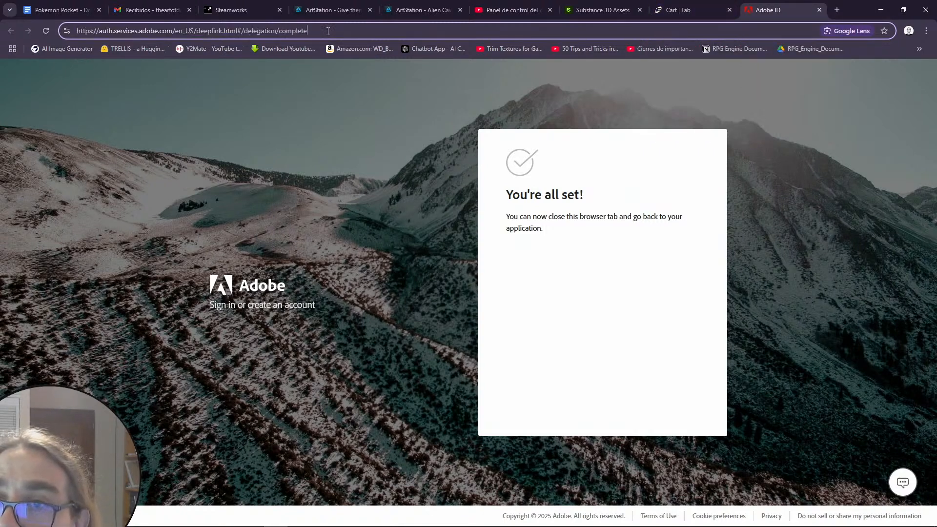
left_click(885, 8)
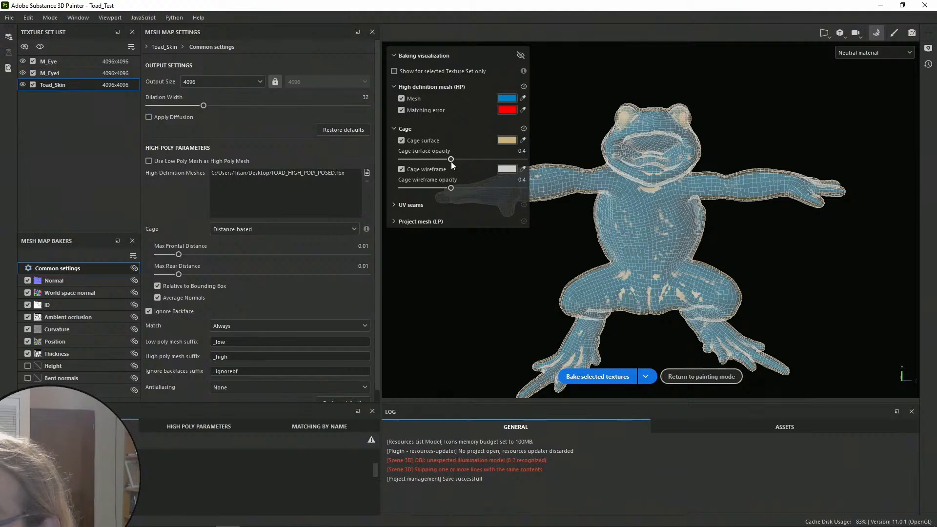
Bake the selected mesh maps from the high-poly toad and return to painting mode
left_click(585, 377)
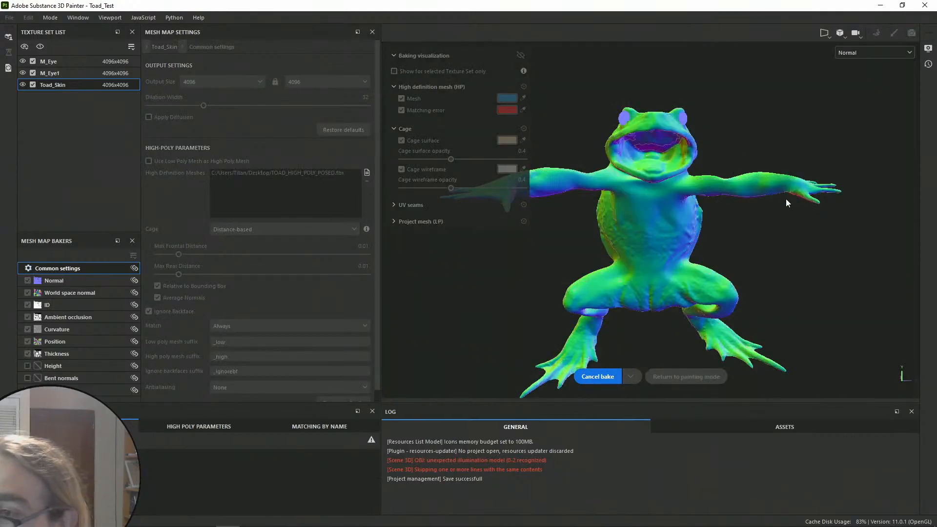
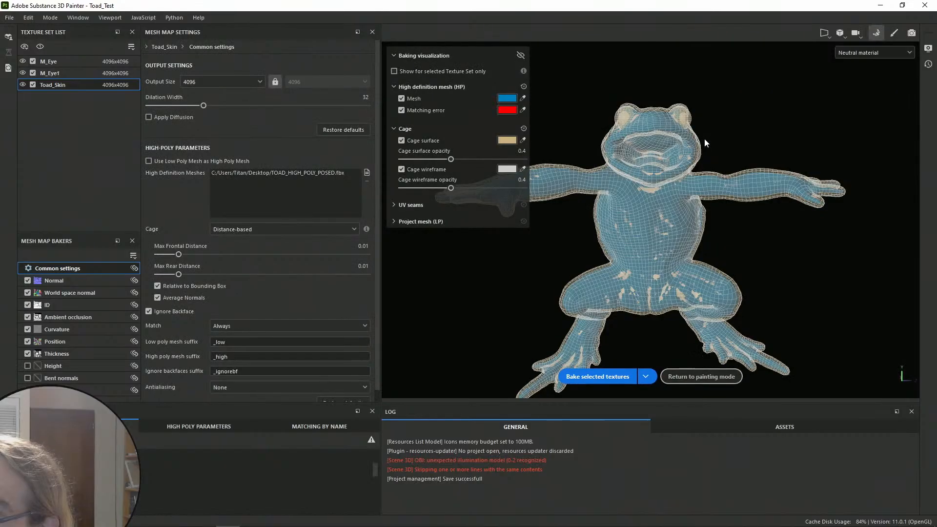
left_click(718, 375)
Examine the baked skin detail and seams on the toad's belly, back and side under rotated lighting, and minimize the window
scroll(458, 297, "up", 4)
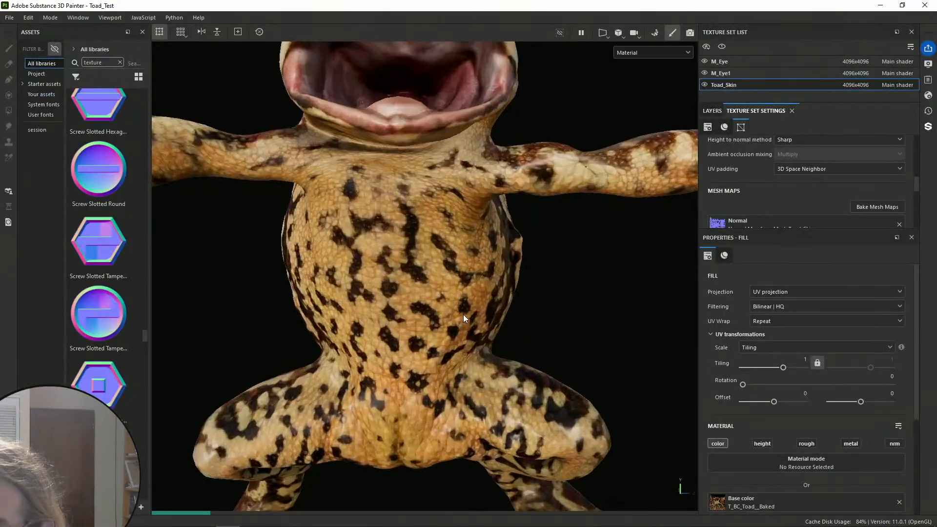
left_click_drag(519, 306, 718, 239, "alt")
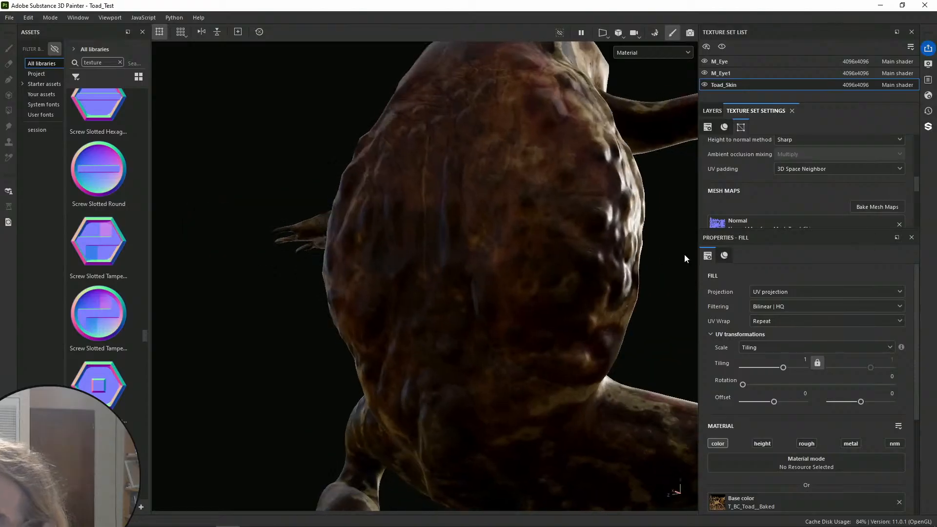
right_click_drag(281, 285, 327, 297, "shift")
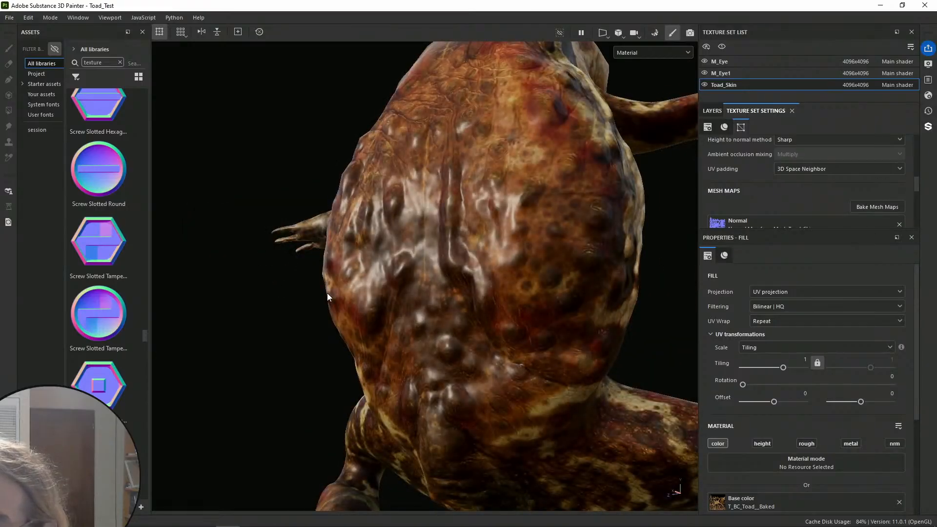
left_click_drag(558, 234, 361, 268, "alt")
scroll(370, 273, "up", 5)
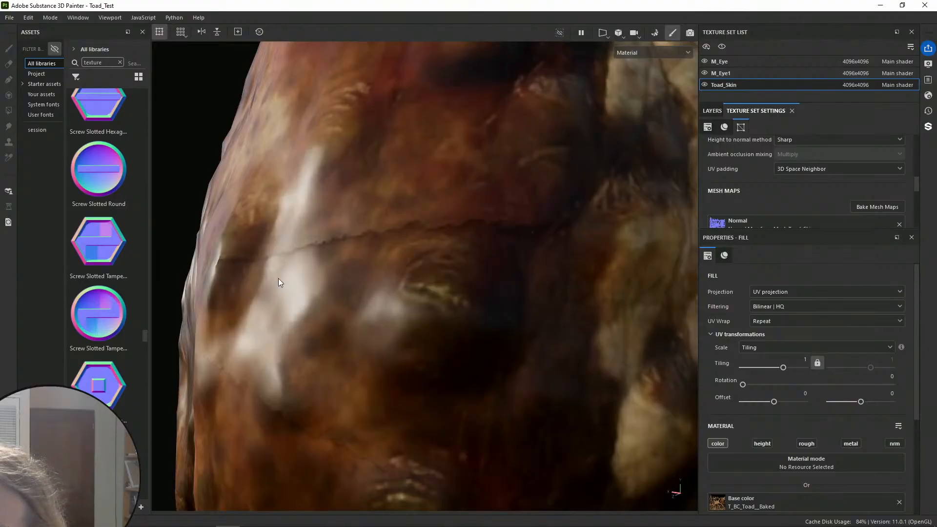
scroll(278, 277, "down", 3)
left_click_drag(279, 277, 450, 315, "alt")
scroll(312, 308, "down", 3)
left_click_drag(310, 313, 531, 272, "alt")
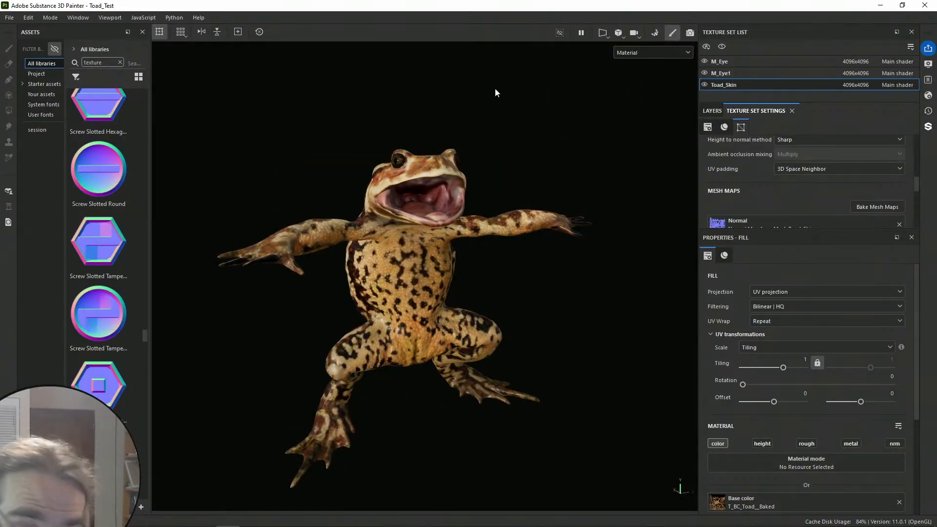
left_click(881, 6)
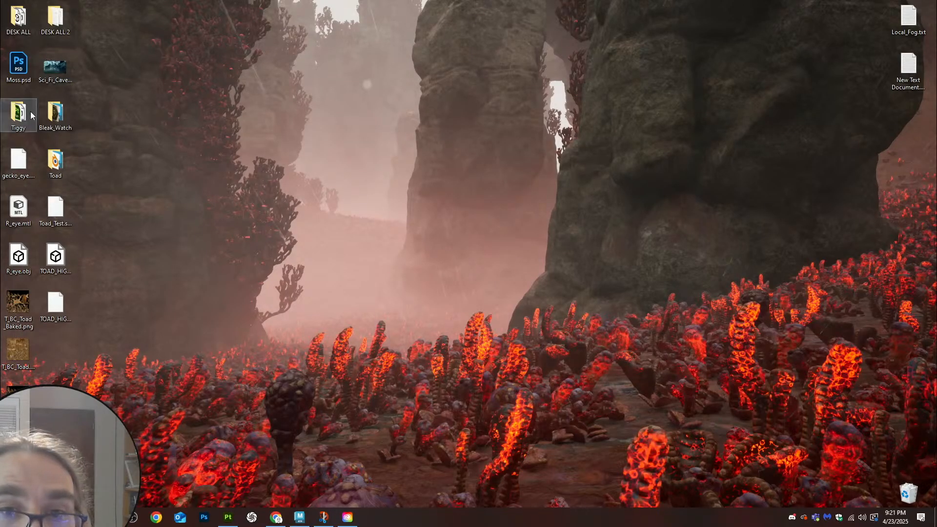
Move Toad_Posed_001.obj from the Toad folder to the Desktop and close the folder
double_click(64, 166)
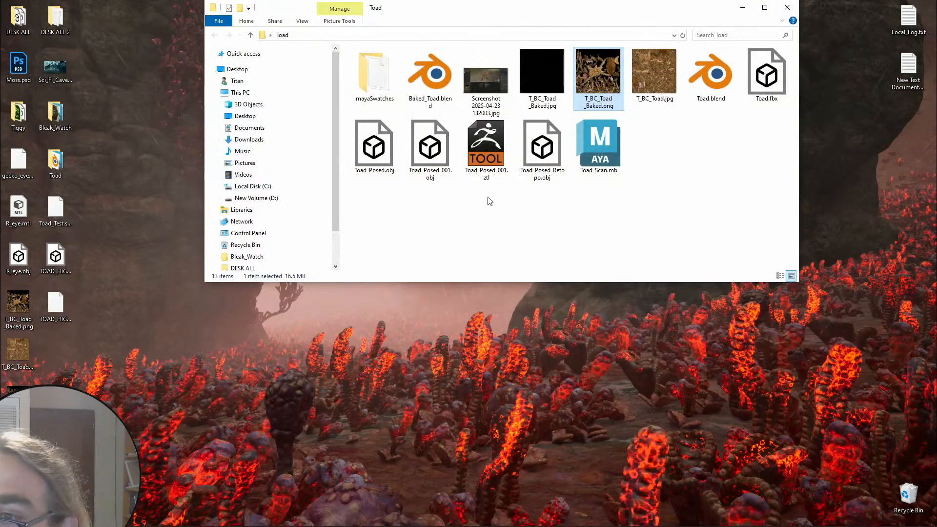
left_click(389, 169)
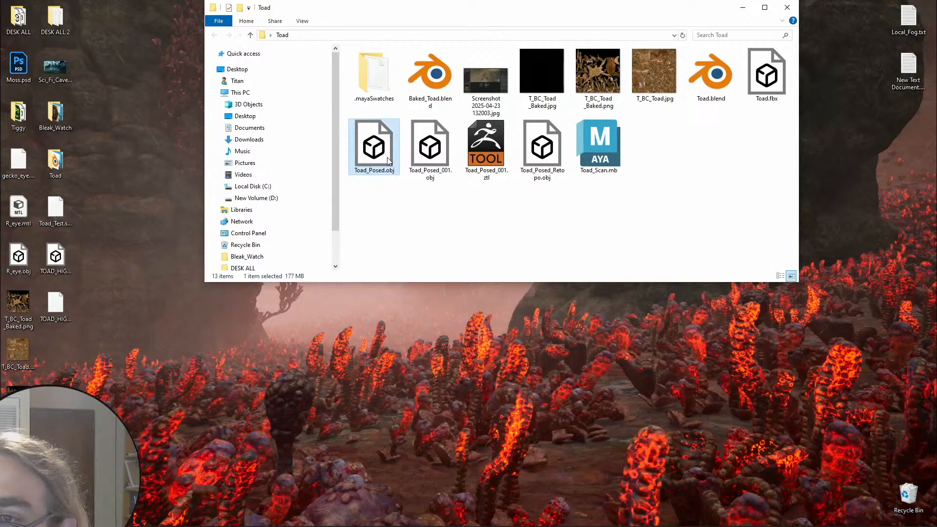
left_click(439, 162)
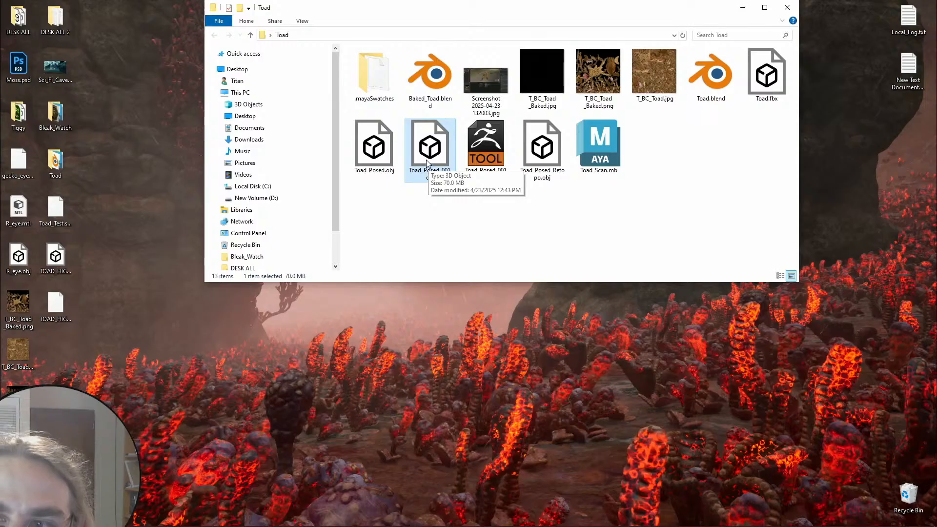
key("Delete")
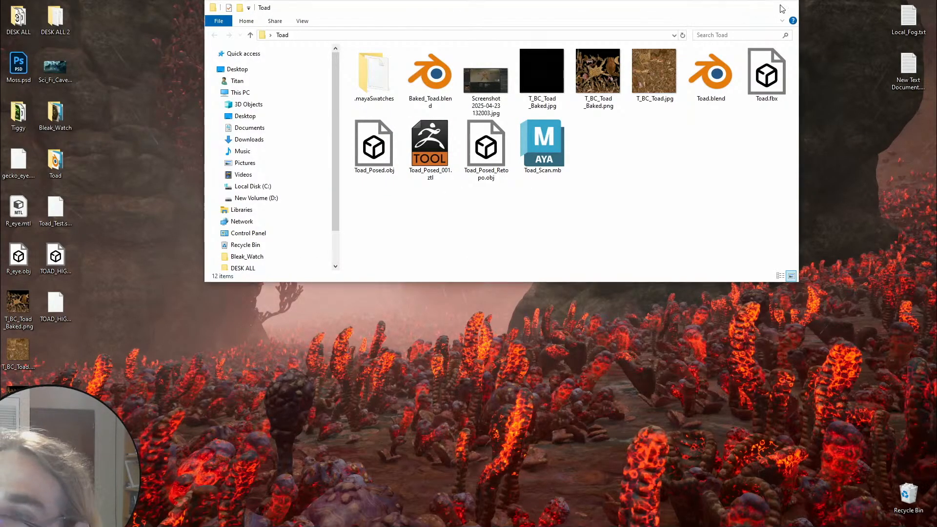
left_click(788, 7)
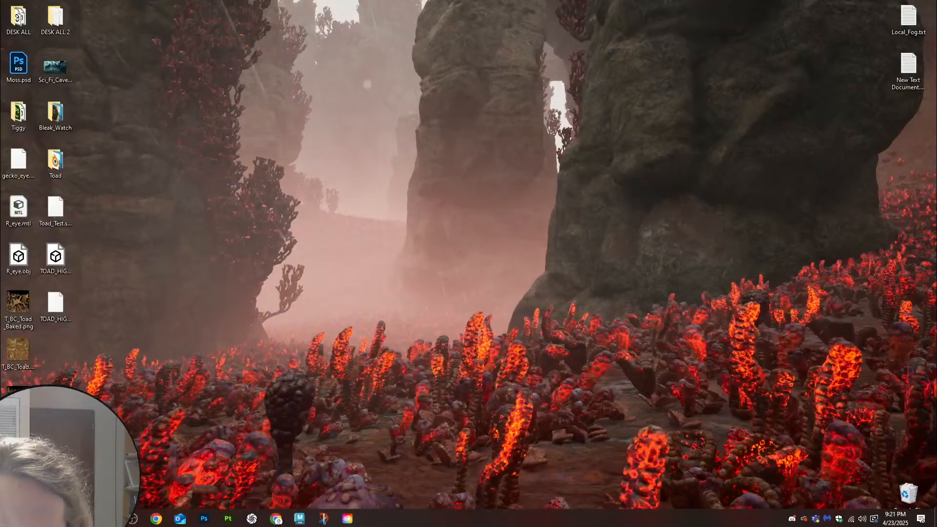
In Substance 3D Painter's baking setup, replace the high definition mesh with Toad_Posed_001.obj from the Desktop
left_click(240, 517)
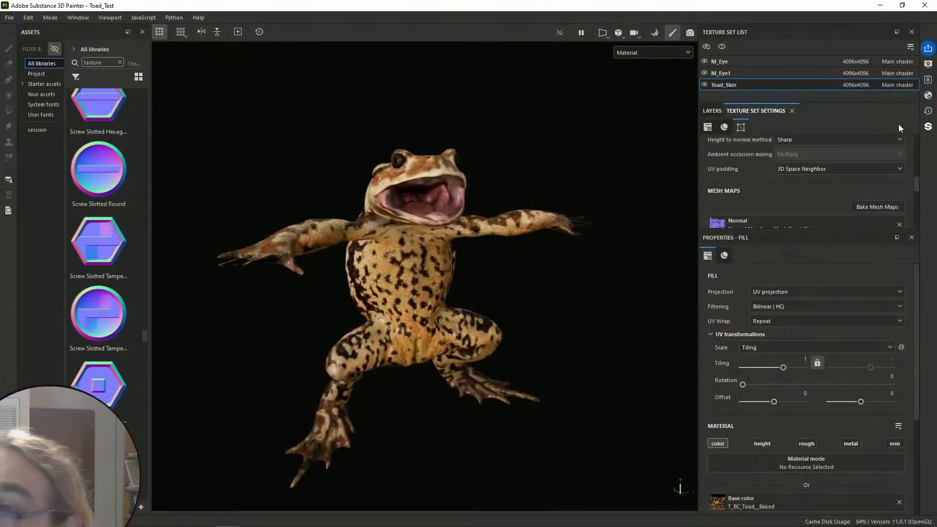
left_click(874, 207)
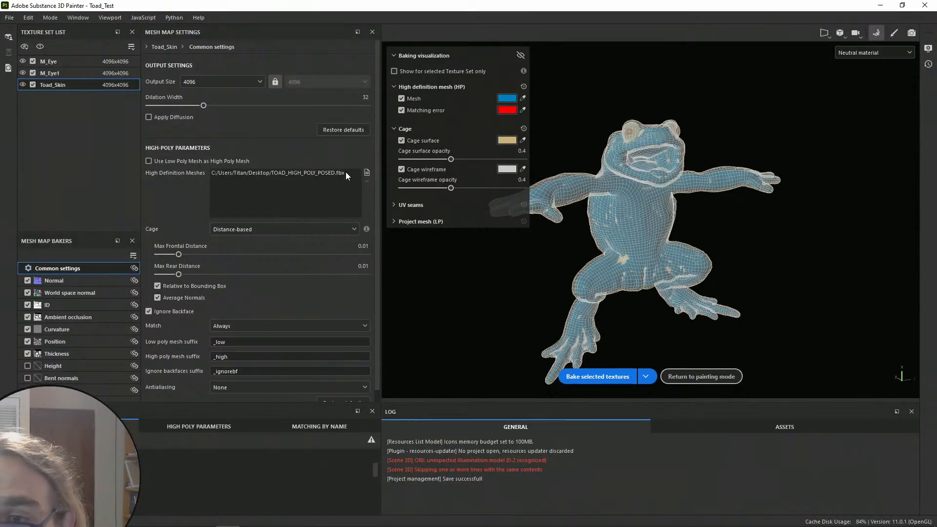
left_click(366, 173)
left_click(248, 157)
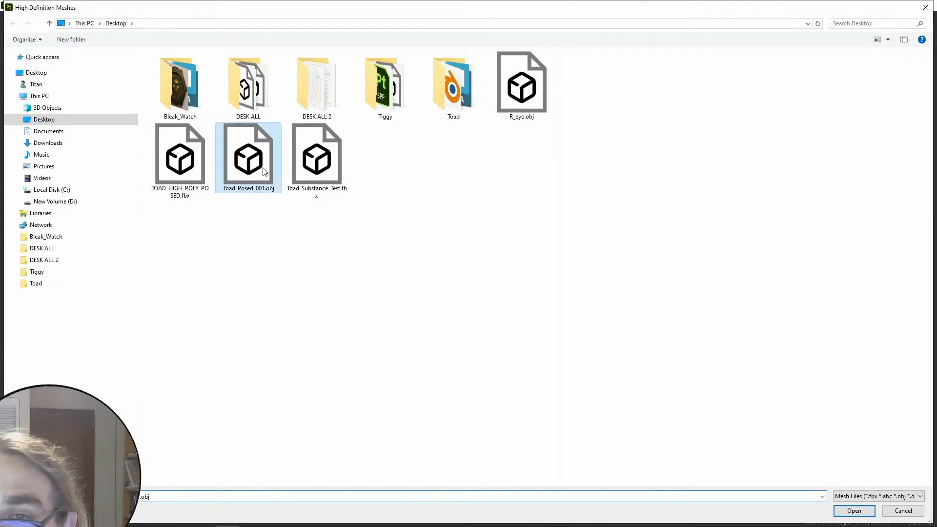
left_click(854, 511)
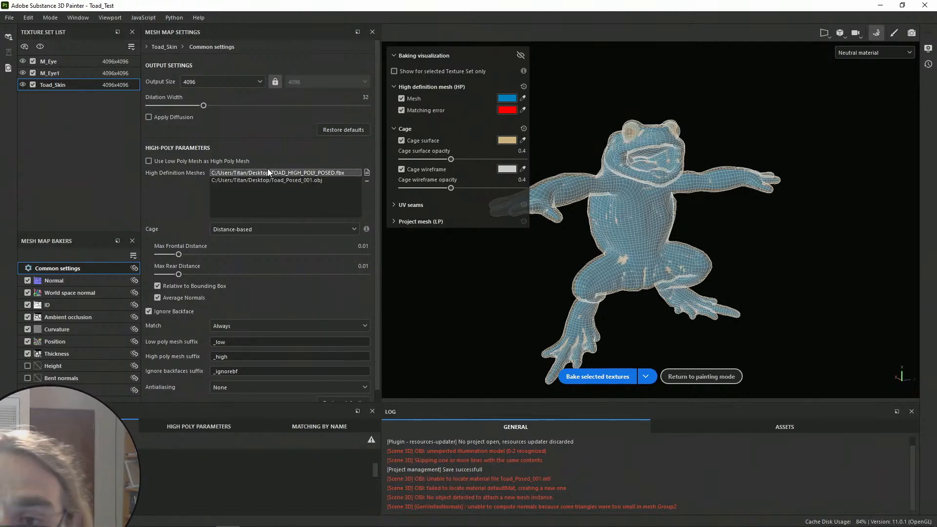
left_click(366, 181)
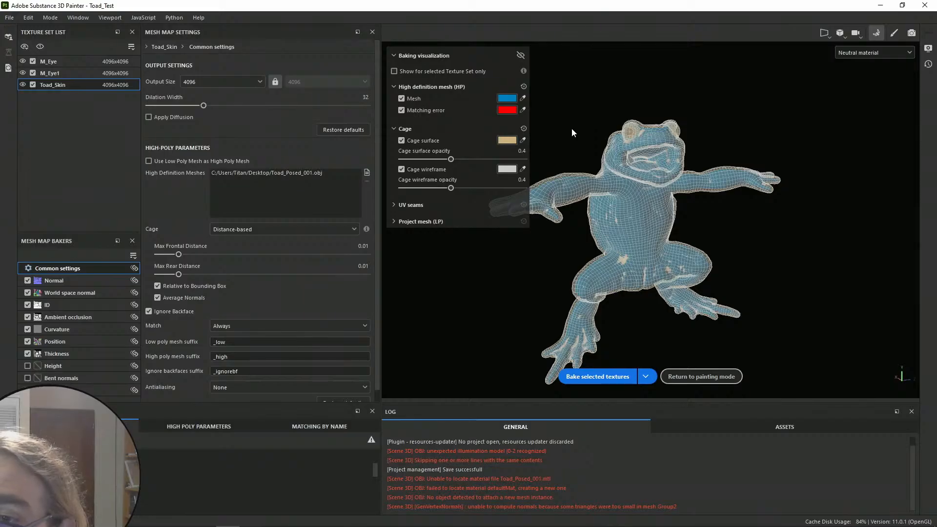
Bake the selected mesh maps from the Toad_Posed_001 high-poly mesh and return to painting mode
left_click(600, 377)
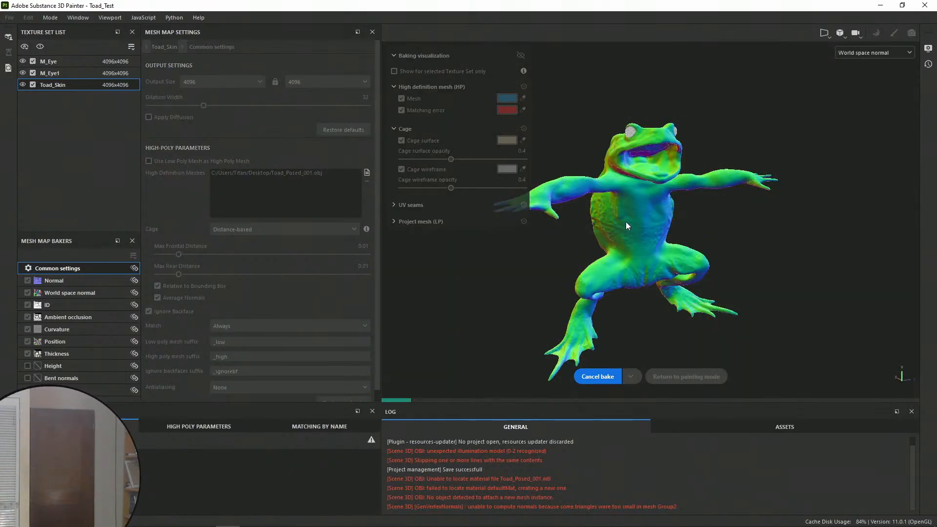
scroll(626, 225, "up", 5)
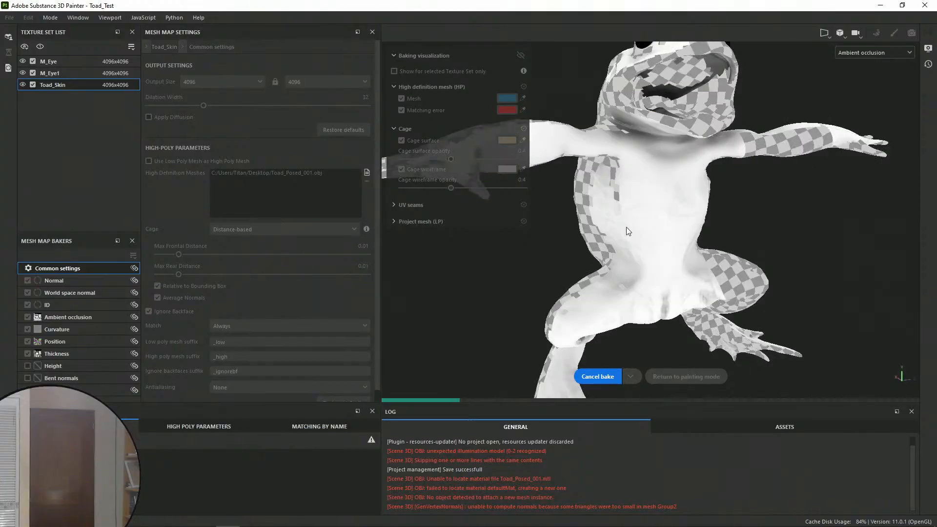
scroll(623, 235, "down", 3)
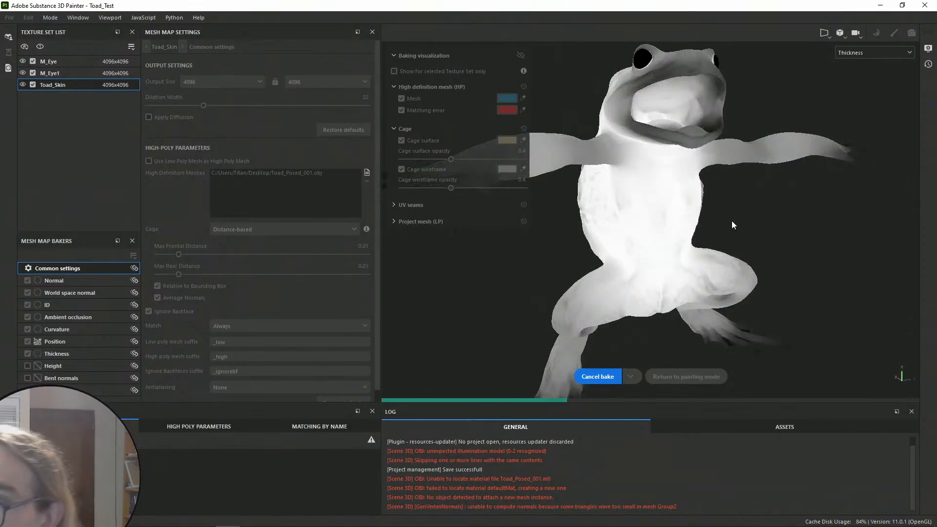
left_click_drag(770, 211, 654, 185, "alt")
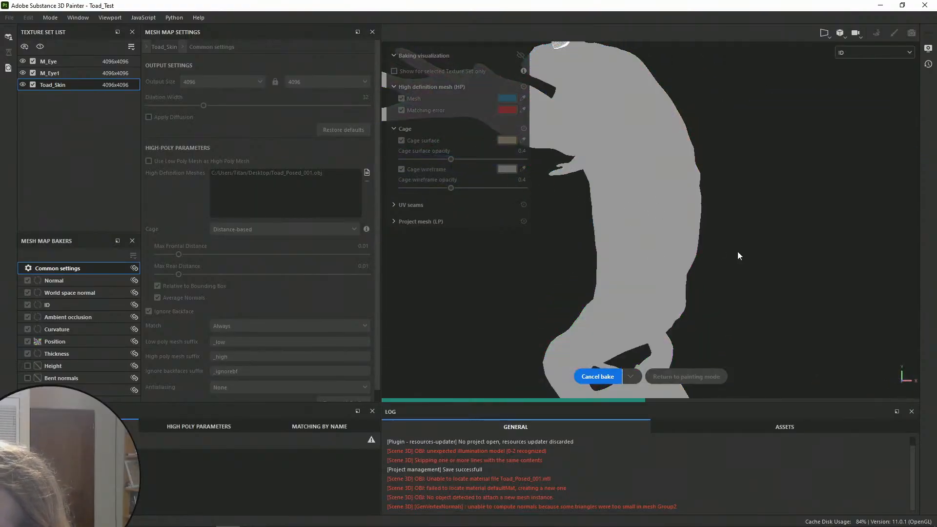
mouse_move(705, 251)
left_mouse_down("alt")
mouse_move(592, 257)
mouse_move(663, 211)
mouse_move(690, 259)
left_mouse_up("alt")
left_click_drag(682, 215, 649, 274, "alt")
middle_click_drag(649, 274, 565, 197, "alt")
scroll(634, 216, "up", 2)
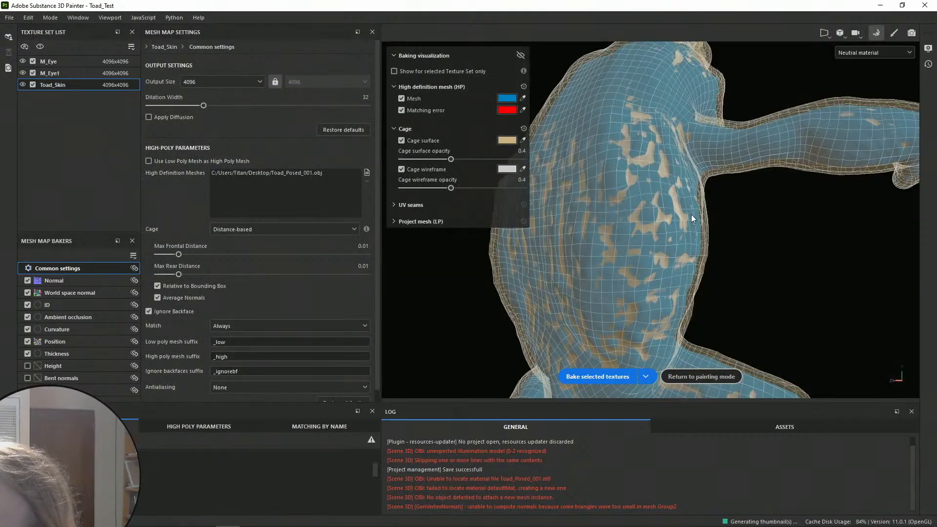
left_click(701, 377)
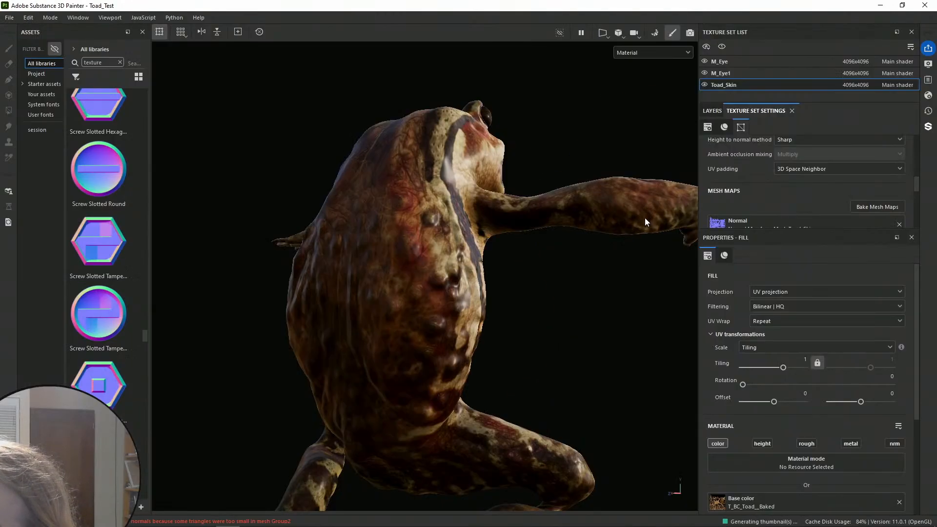
Examine the newly baked bumps and folds on the toad's back, side and belly
scroll(479, 172, "up", 5)
scroll(580, 235, "up", 5)
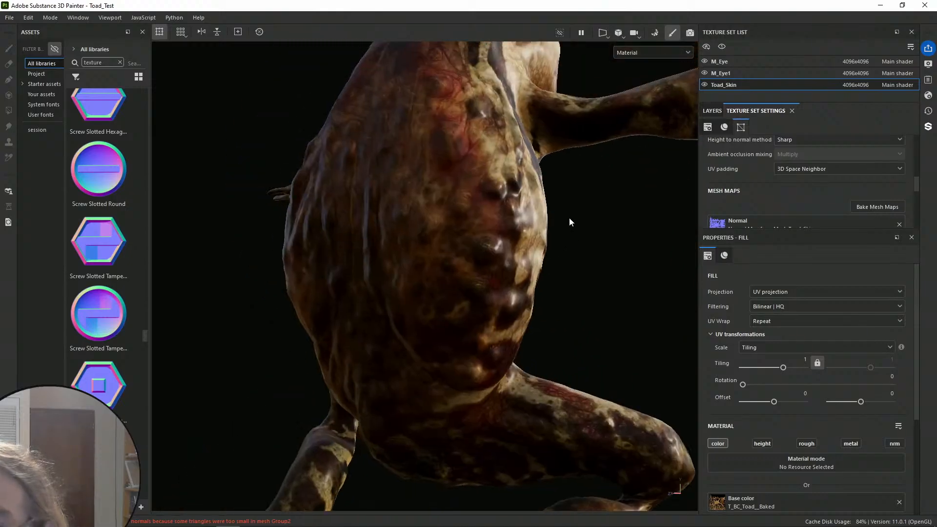
middle_click_drag(506, 209, 560, 89)
scroll(543, 243, "down", 5)
mouse_move(543, 243)
left_mouse_down("alt")
mouse_move(353, 252)
mouse_move(459, 272)
mouse_move(488, 259)
mouse_move(441, 223)
mouse_move(547, 234)
left_mouse_up("alt")
scroll(770, 355, "down", 3)
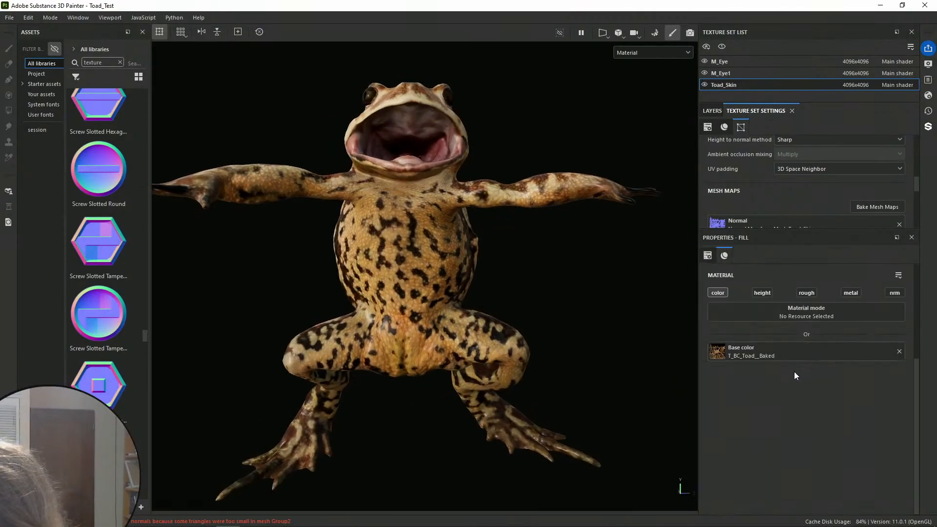
Enable the roughness channel on Toad_Skin's base colour fill layer and check the skin's sheen
scroll(789, 376, "up", 3)
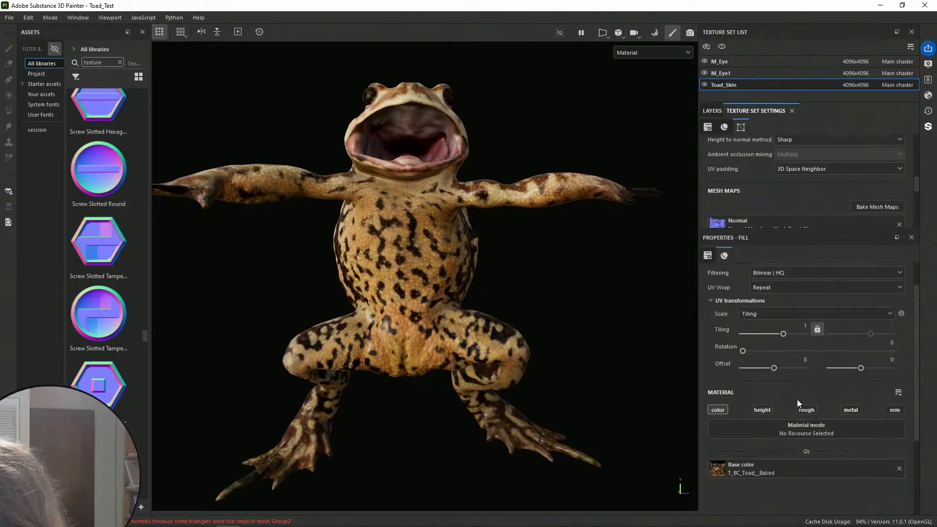
scroll(497, 308, "down", 3)
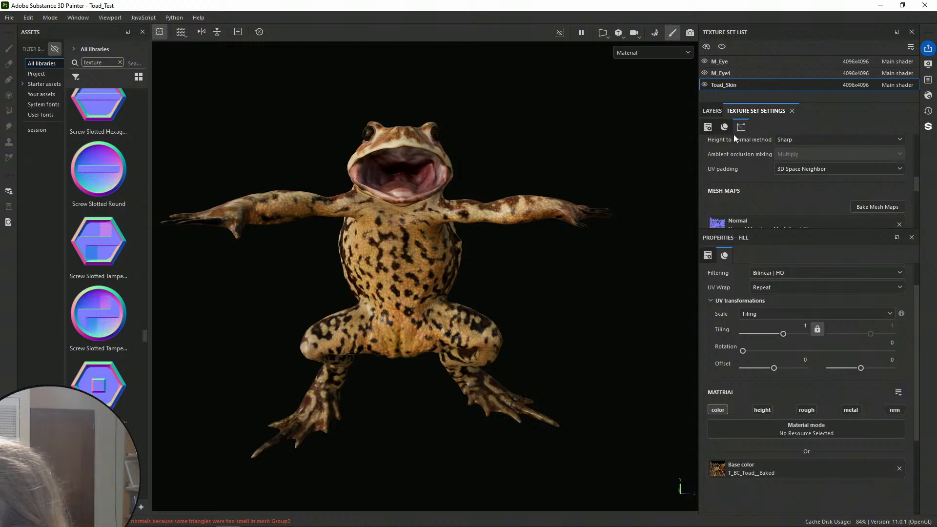
scroll(788, 192, "down", 3)
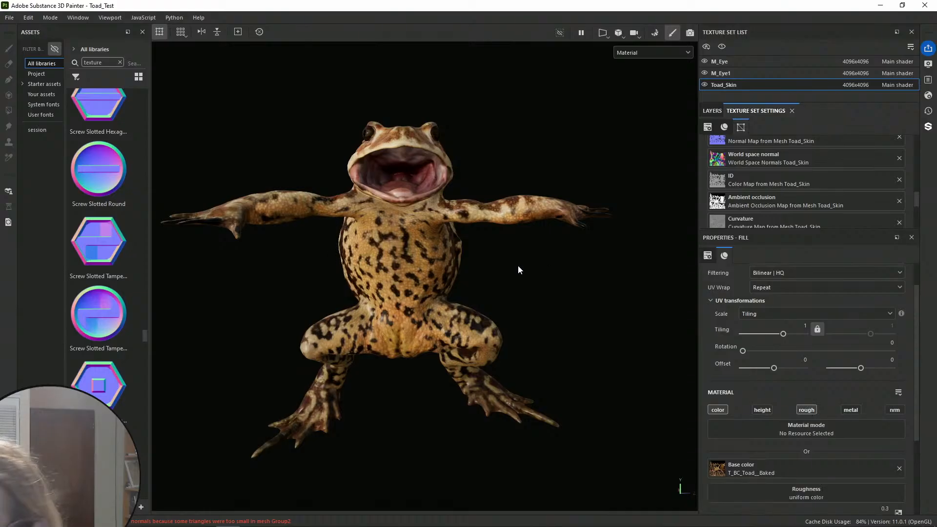
mouse_move(491, 259)
left_mouse_down("alt")
mouse_move(521, 301)
mouse_move(303, 274)
mouse_move(816, 263)
mouse_move(879, 271)
mouse_move(526, 245)
mouse_move(501, 253)
left_mouse_up("alt")
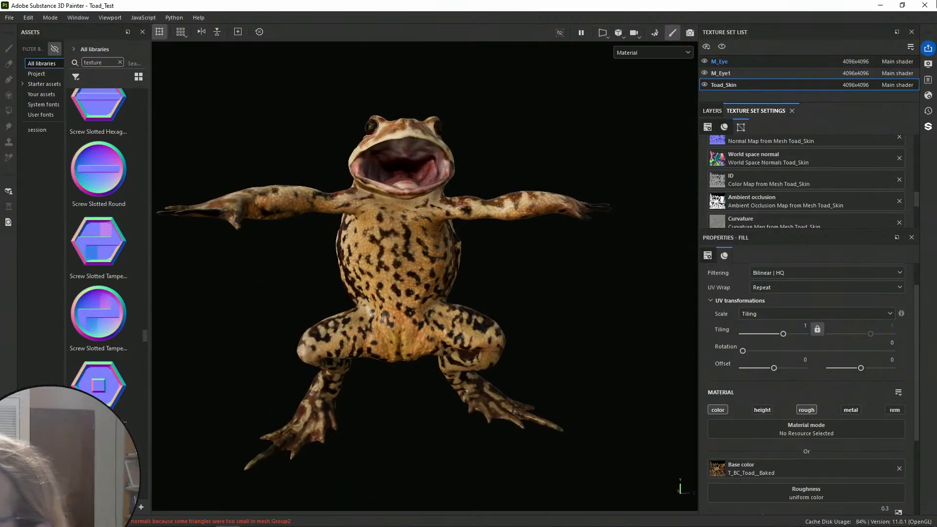
Switch to Chrome, search for "normal map online" in a new tab, open NormalMap-Online and dock the browser beside the desktop
left_click(881, 5)
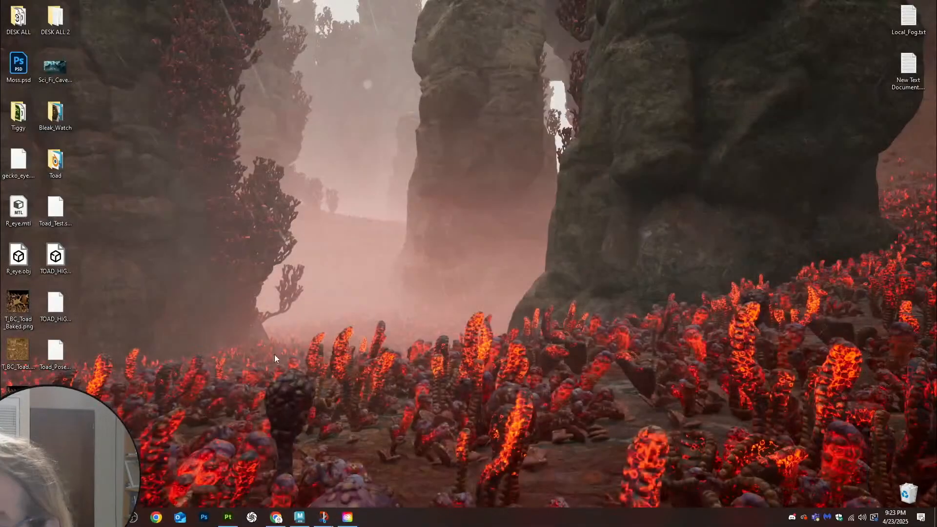
left_click(268, 522)
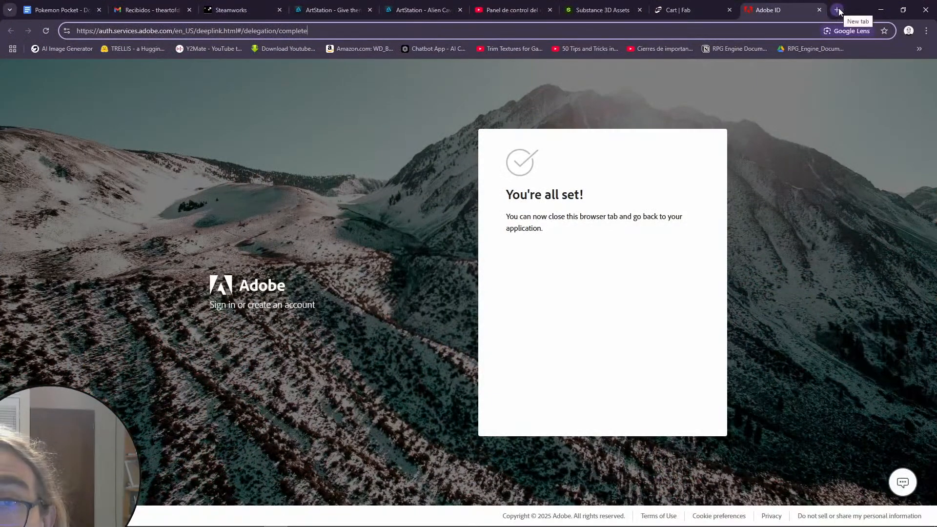
left_click(837, 10)
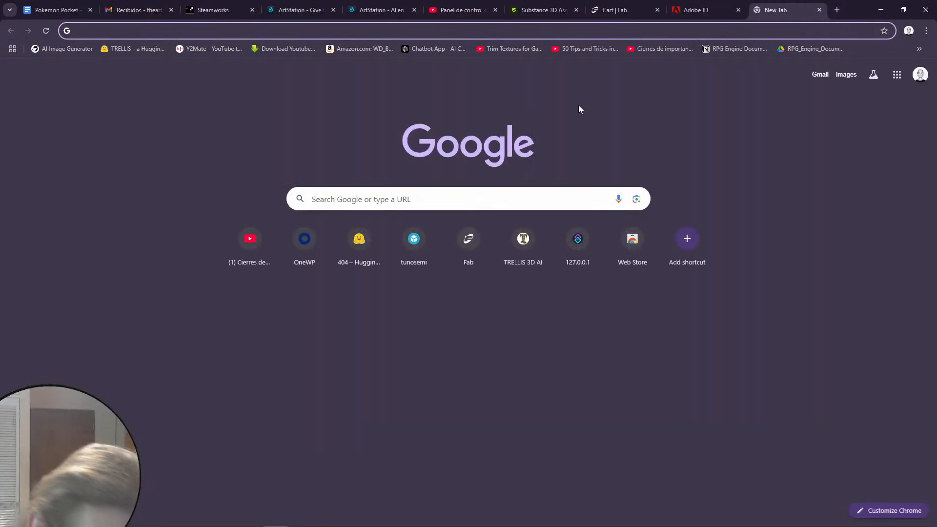
type("normal map online")
key("Return")
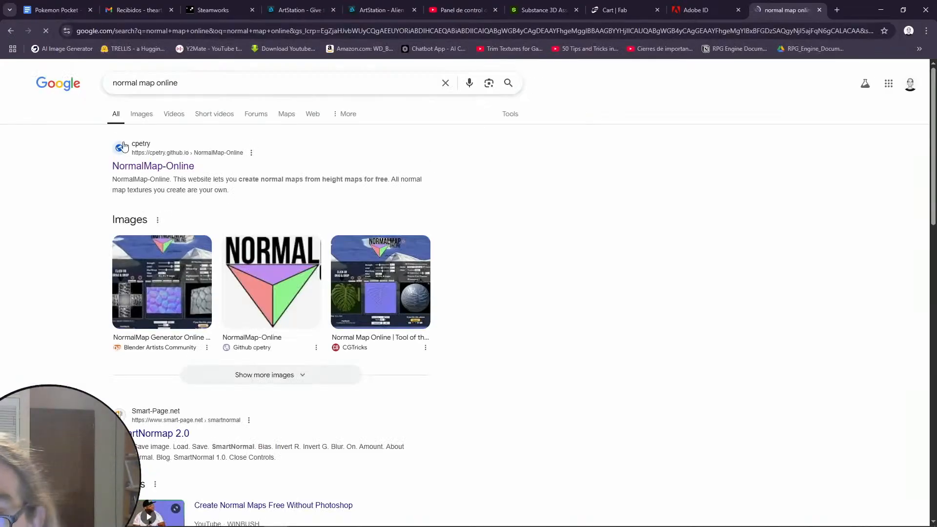
left_click(167, 168)
key("super+Right")
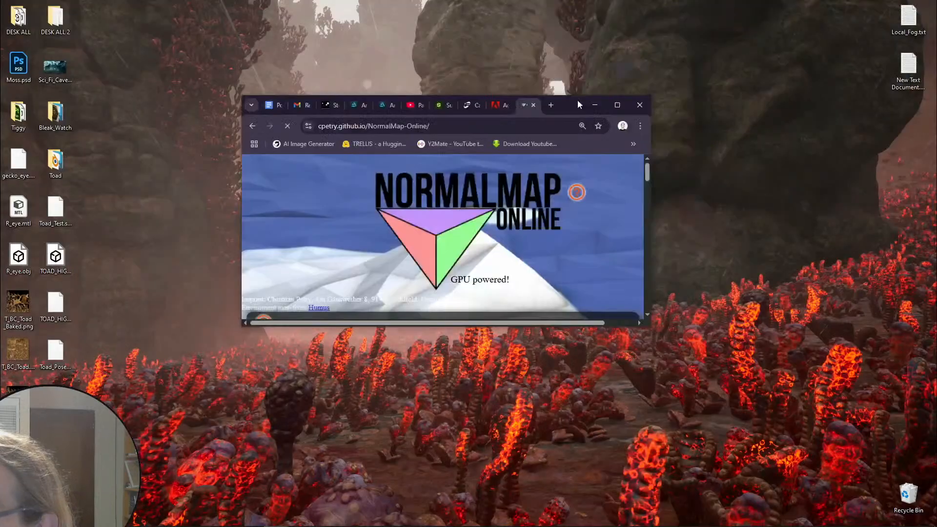
Load T_BC_Toad__Baked.png from the Desktop as the height map source, comparing it with T_BC_Toad.jpg
scroll(693, 359, "down", 3)
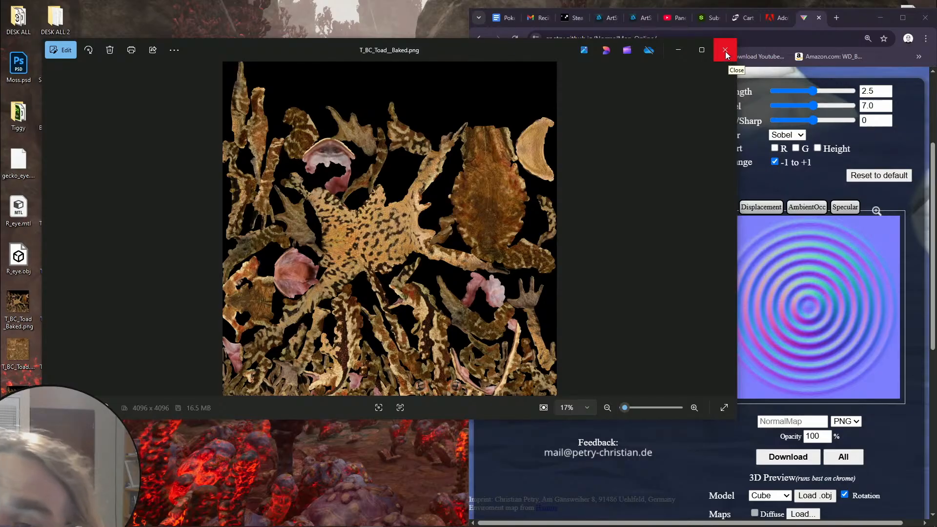
left_click(726, 54)
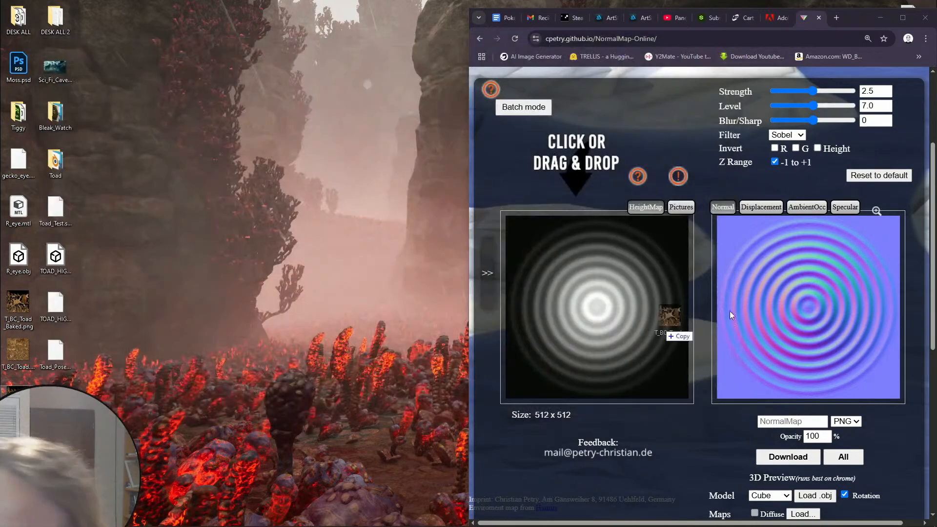
left_click(600, 313)
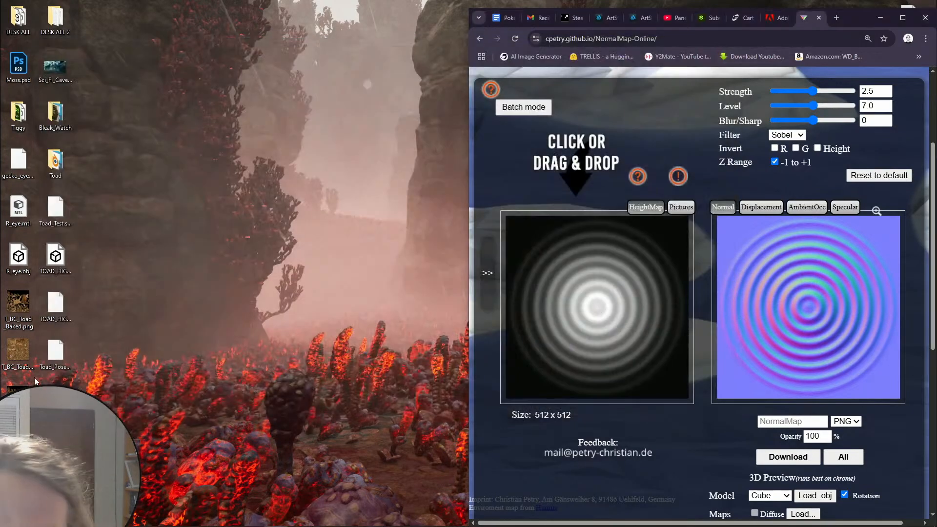
double_click(22, 355)
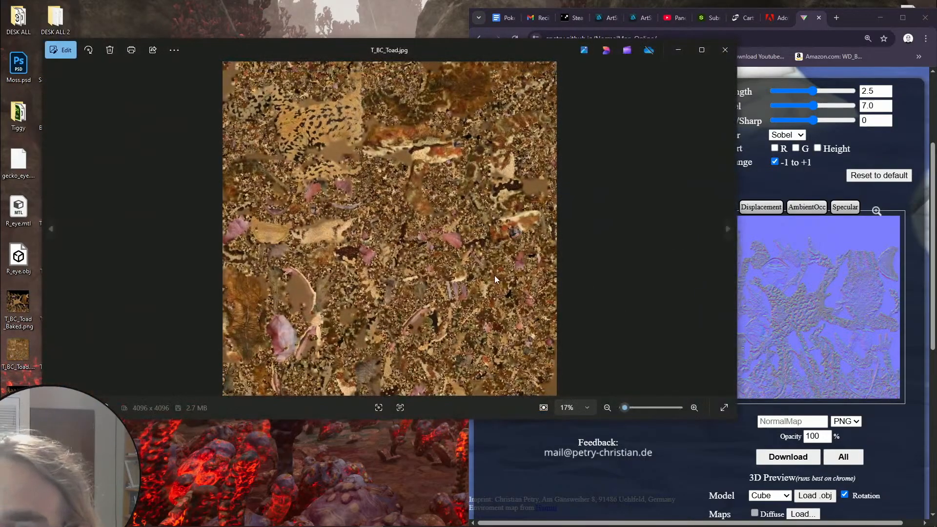
left_click(726, 54)
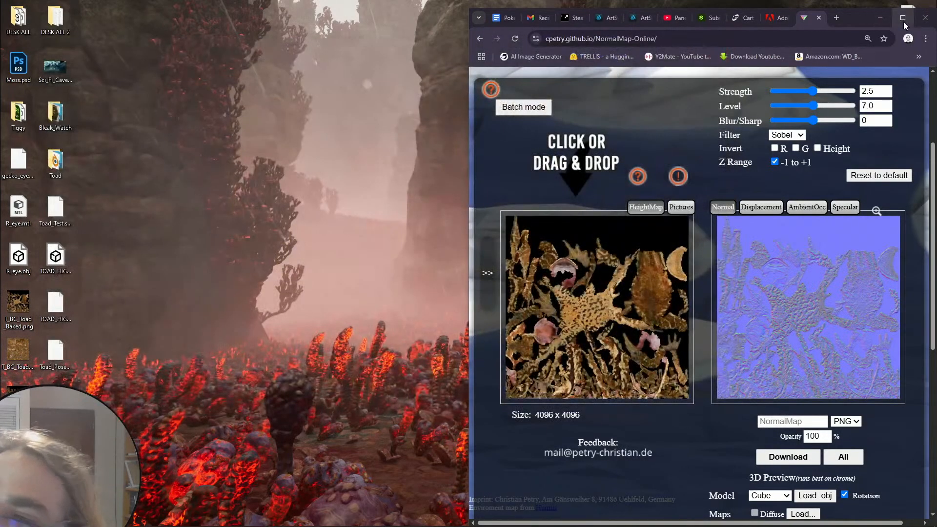
Maximize the browser and compare the generated displacement, ambient occlusion and specular maps
left_click(904, 22)
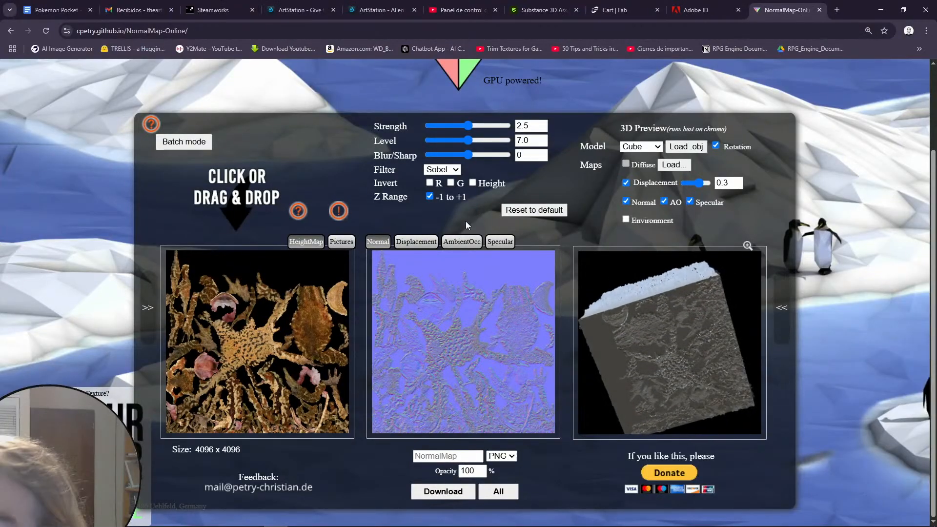
left_click(427, 242)
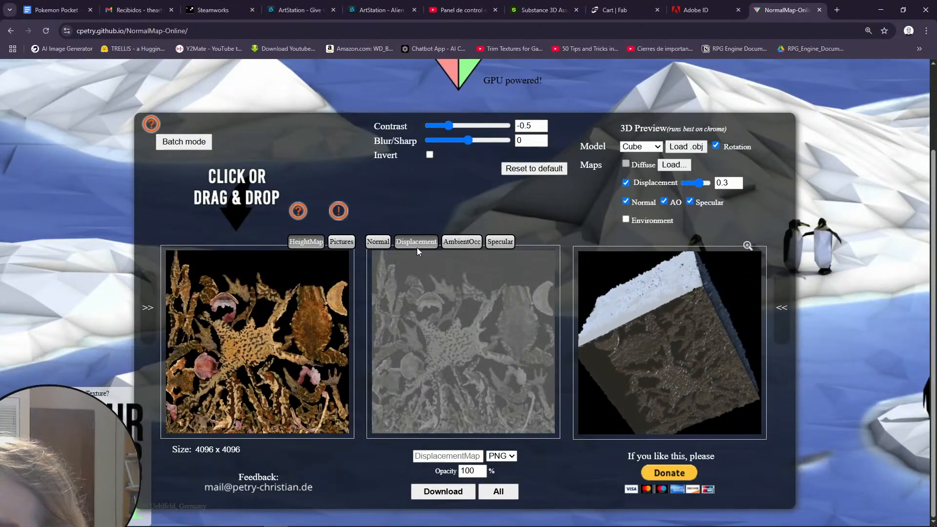
left_click(464, 246)
left_click(503, 243)
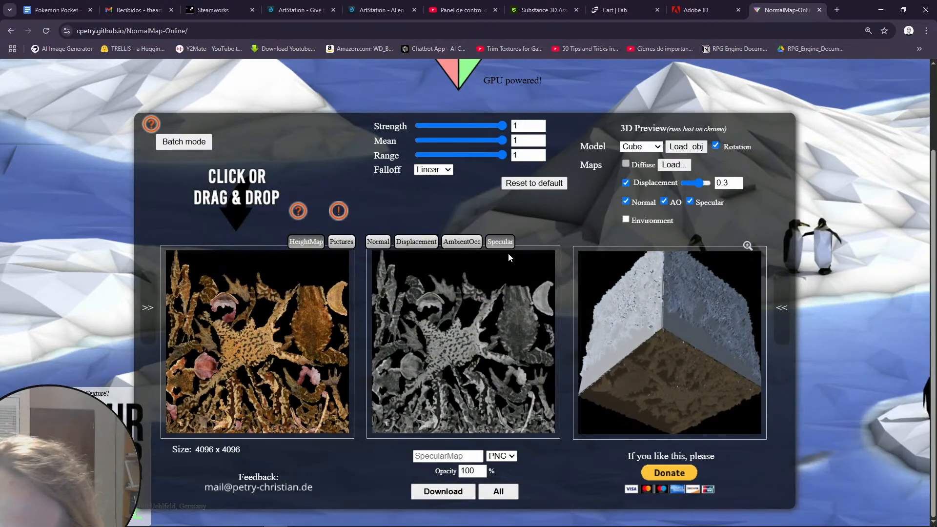
Download the specular map as a PNG, put SpecularMap.png on the desktop and minimize the browser
left_click(443, 492)
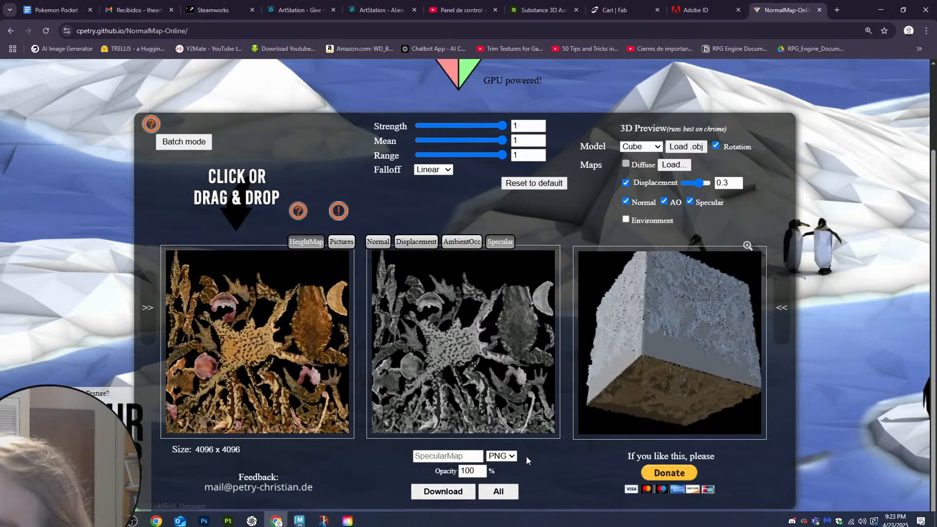
left_click_drag(850, 6, 935, 93)
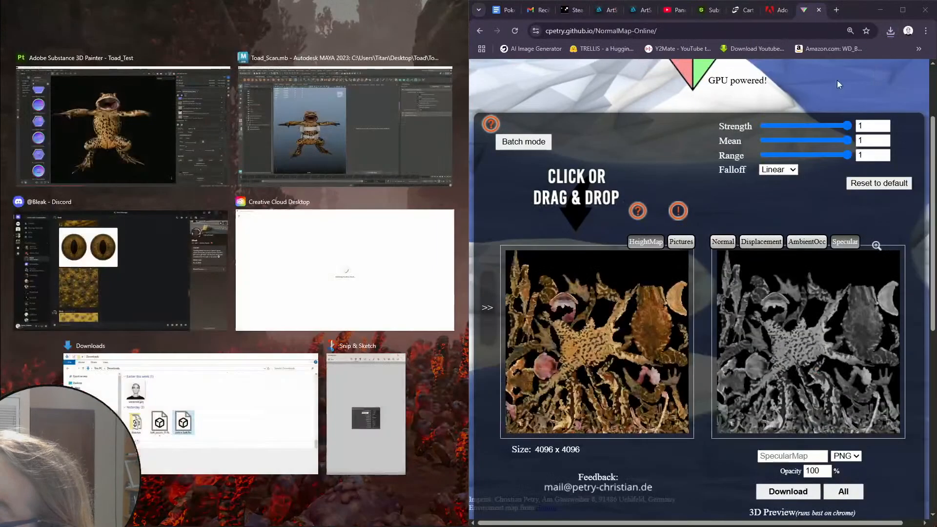
left_click(892, 31)
left_click_drag(217, 243, 218, 244)
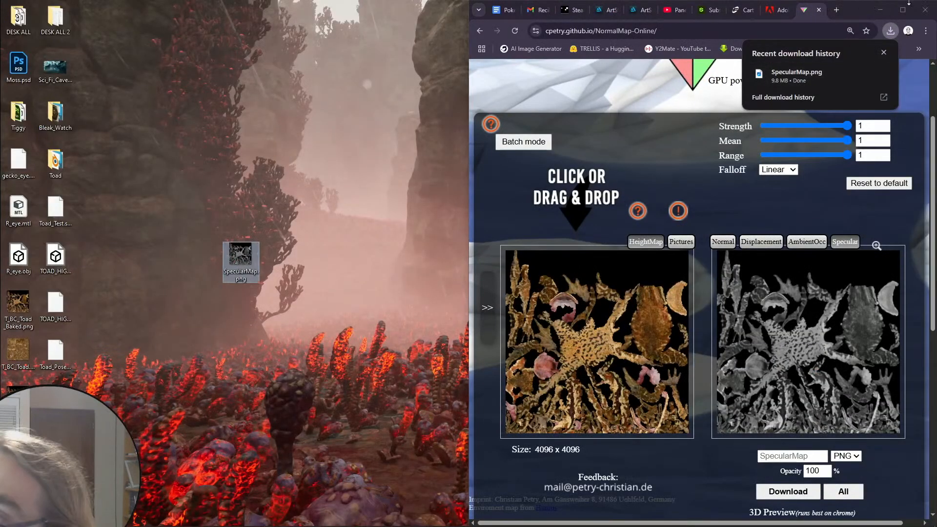
left_click(887, 10)
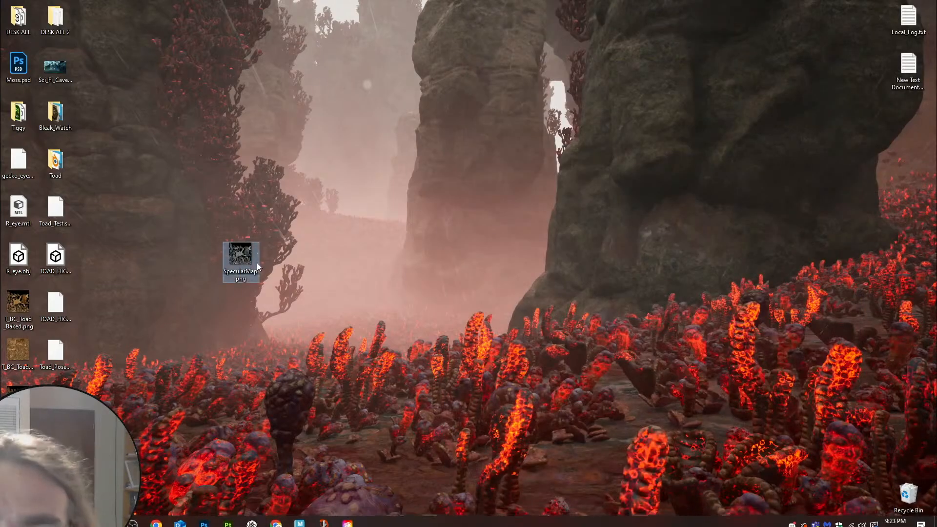
Rename the desktop file SpecularMap.png as TOAD_SpecularMap.png
key("F2")
key("Home")
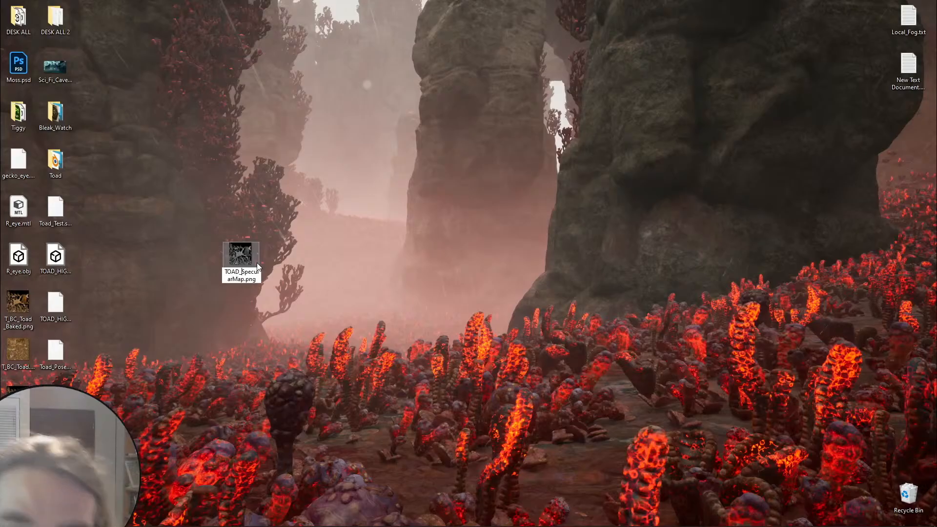
type("TOAD_")
key("Return")
left_click_drag(262, 247, 247, 273)
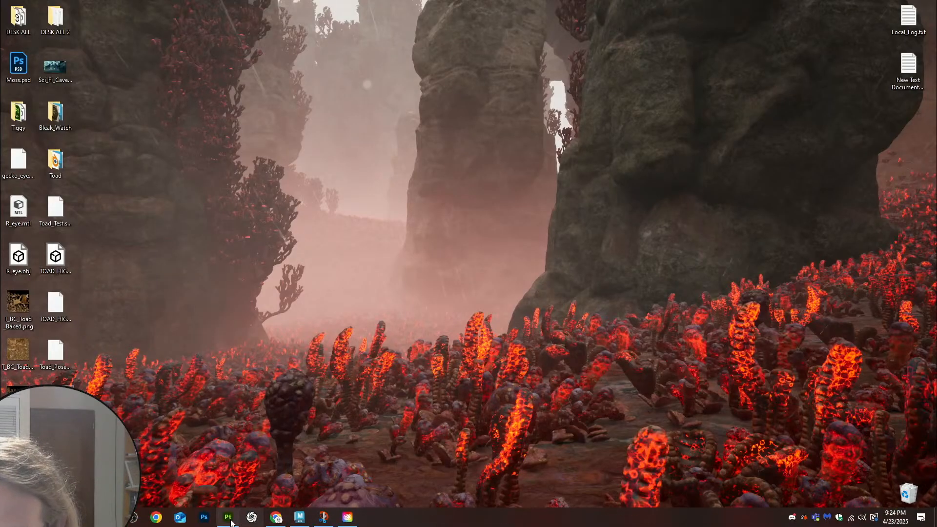
Switch to Substance 3D Painter beside the desktop, assign TOAD_SpecularMap.png to the Toad_Skin fill layer's roughness and maximize the window
left_click(248, 517)
mouse_move(615, 4)
left_mouse_down()
mouse_move(519, 110)
mouse_move(936, 98)
left_mouse_up()
left_click(426, 53)
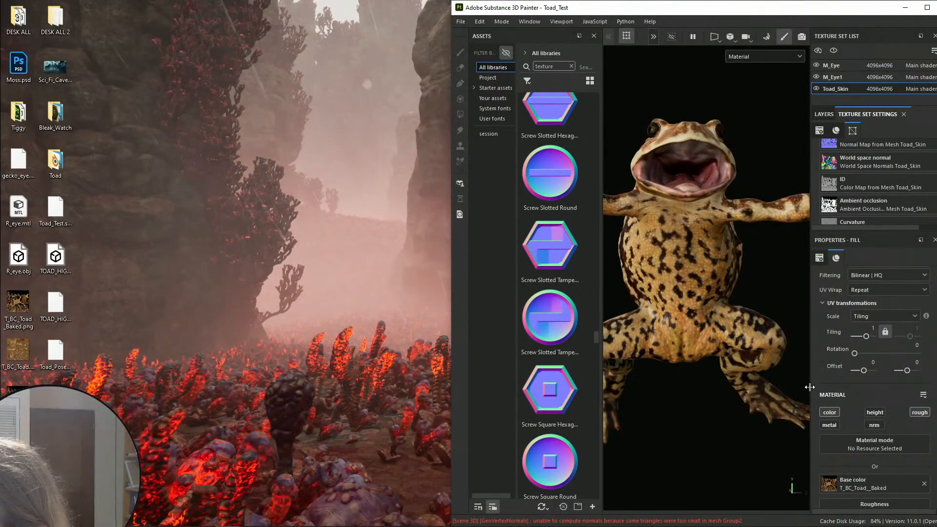
scroll(885, 425, "down", 3)
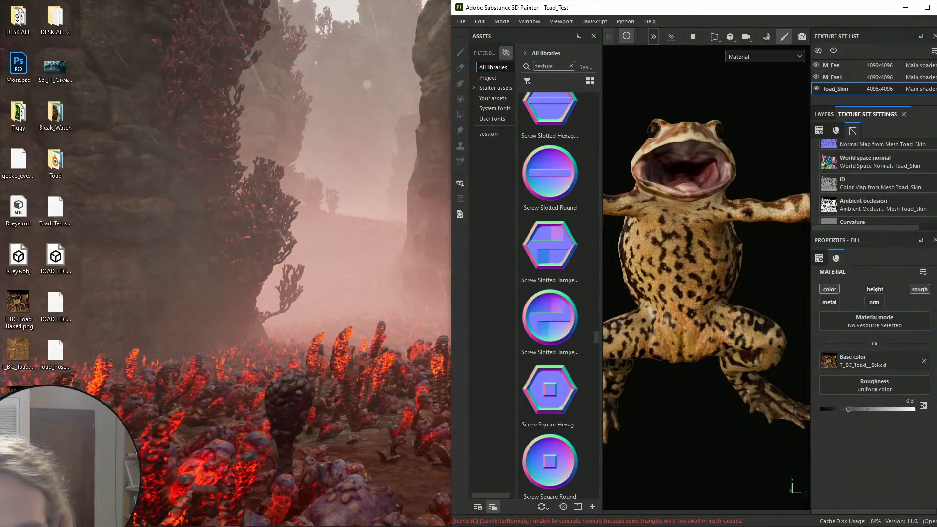
left_click_drag(857, 388, 858, 388)
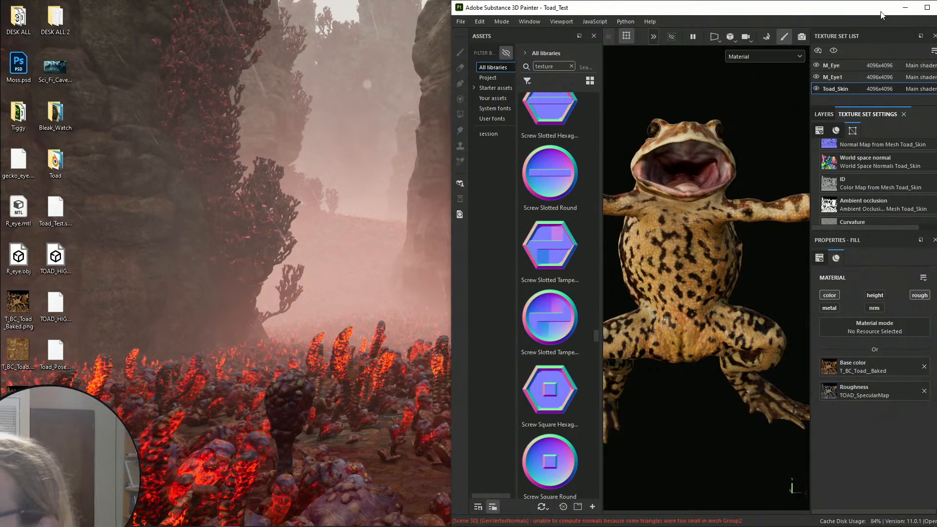
left_click(927, 9)
Examine the sheen of the toad's belly, mouth and head up close, and how the eyes sit in their sockets
scroll(379, 251, "up", 6)
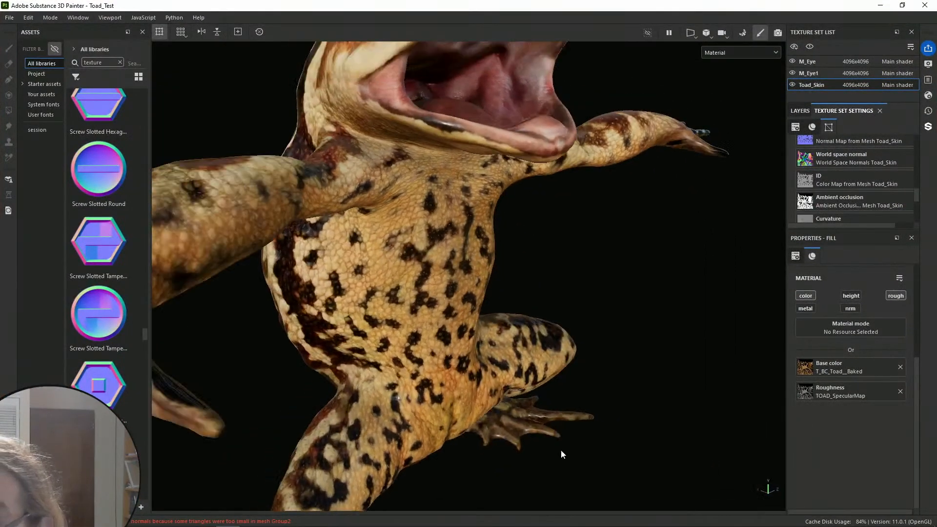
left_click_drag(561, 454, 368, 216, "alt")
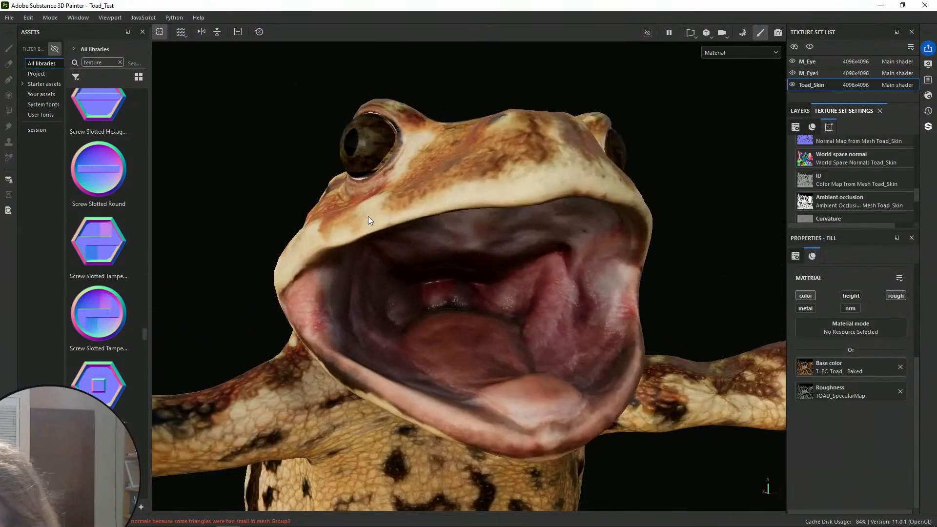
scroll(548, 325, "up", 5)
left_click_drag(548, 325, 466, 221, "alt")
left_click_drag(576, 245, 493, 341, "alt")
scroll(493, 341, "up", 5)
scroll(469, 353, "down", 6)
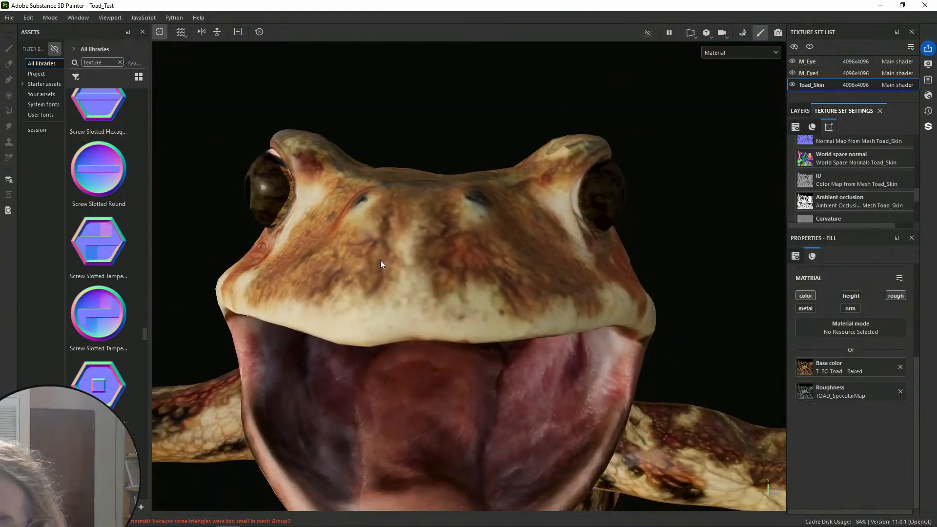
left_click_drag(380, 260, 663, 312, "alt")
scroll(496, 251, "up", 3)
scroll(461, 258, "up", 4)
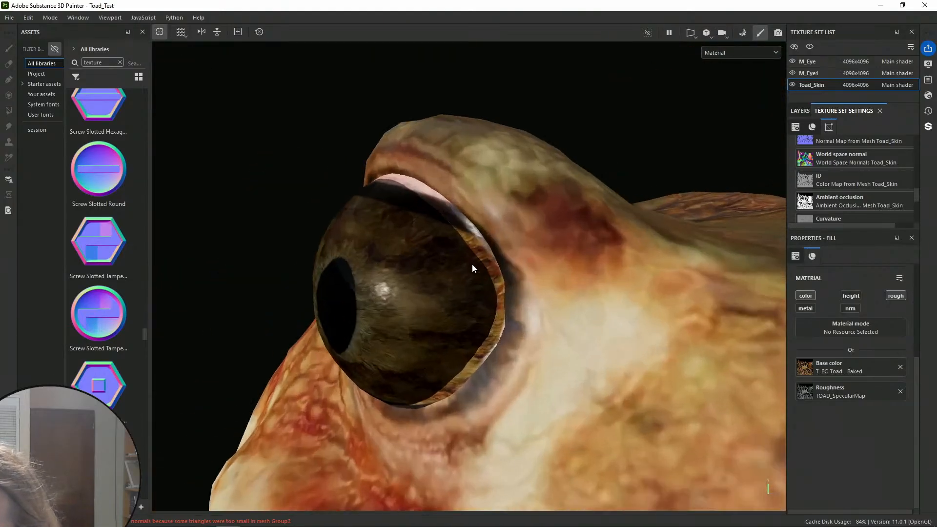
left_click_drag(449, 428, 806, 250, "alt")
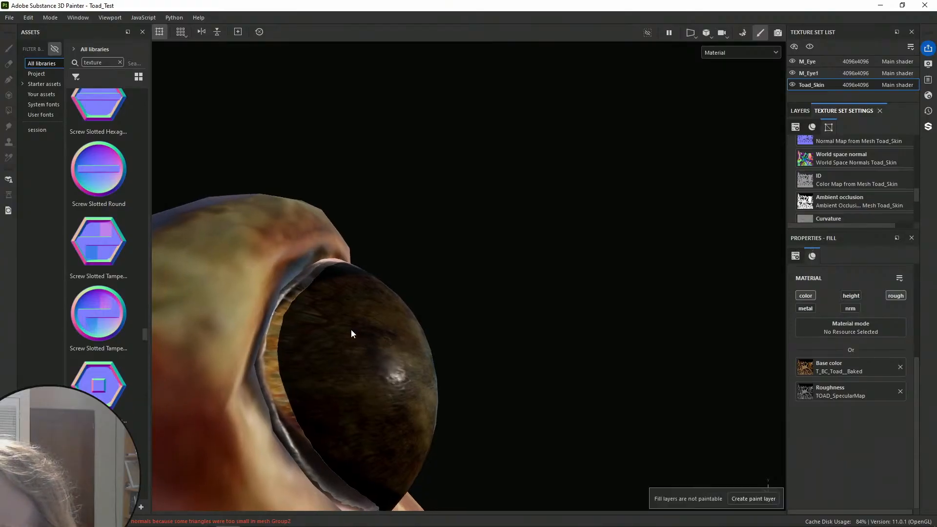
left_click_drag(350, 333, 263, 375, "alt")
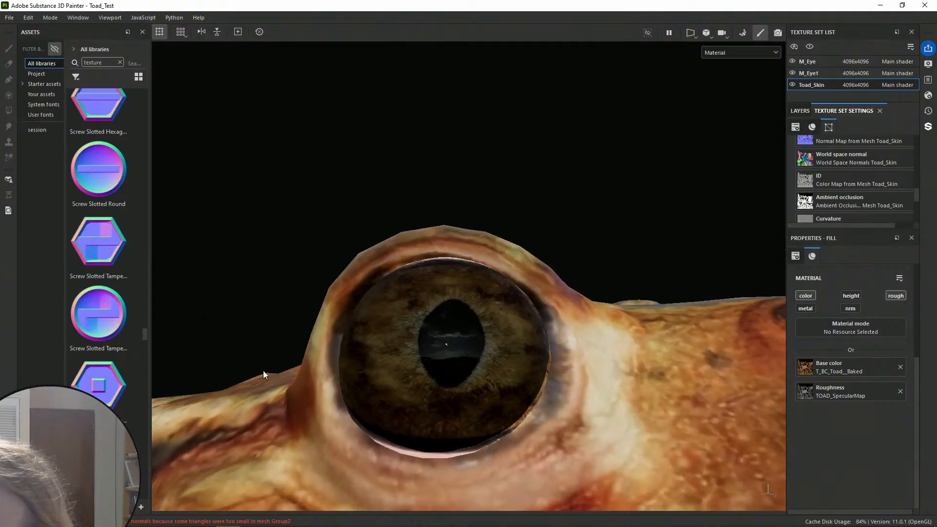
Hide the M_Eye1 texture set and toggle M_Eye's visibility repeatedly to compare the overlapping eye surfaces from several angles
left_click(793, 73)
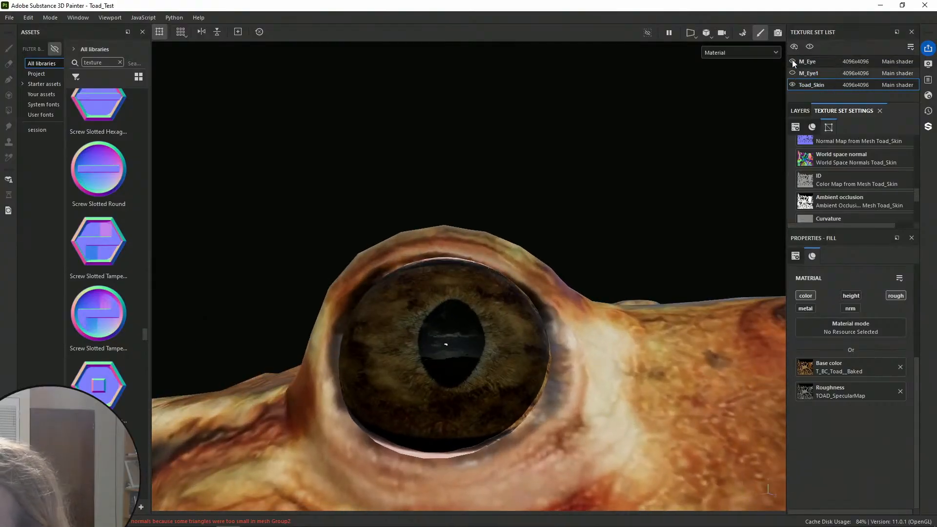
left_click(793, 61)
mouse_move(458, 155)
left_mouse_down("alt")
mouse_move(672, 151)
mouse_move(486, 191)
mouse_move(522, 179)
mouse_move(479, 147)
mouse_move(464, 147)
left_mouse_up("alt")
left_click(792, 61)
left_click(792, 61)
left_click(792, 61)
left_click(795, 60)
left_click(792, 61)
left_click(793, 61)
left_click_drag(389, 258, 665, 211, "alt")
left_click(792, 61)
left_click(793, 62)
left_click_drag(495, 193, 345, 282, "alt")
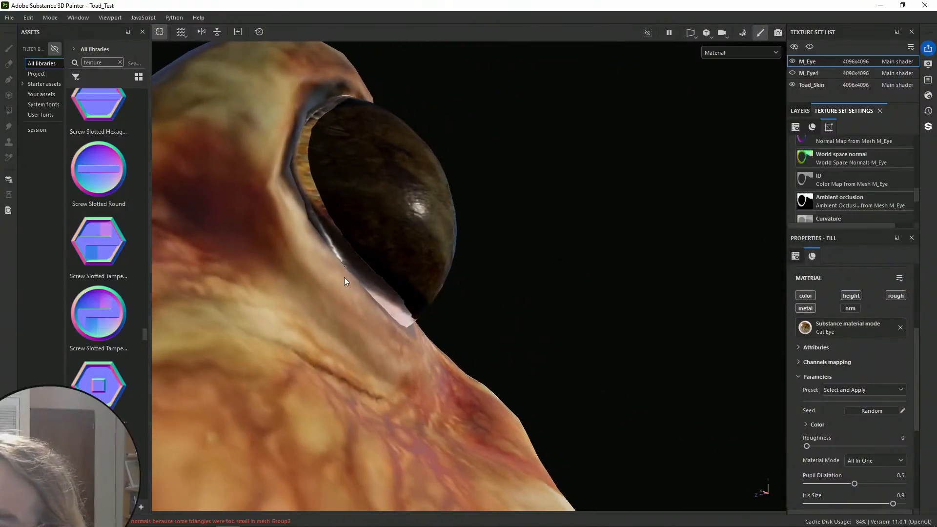
left_click(793, 61)
left_click(793, 61)
left_click(793, 61)
left_click(794, 61)
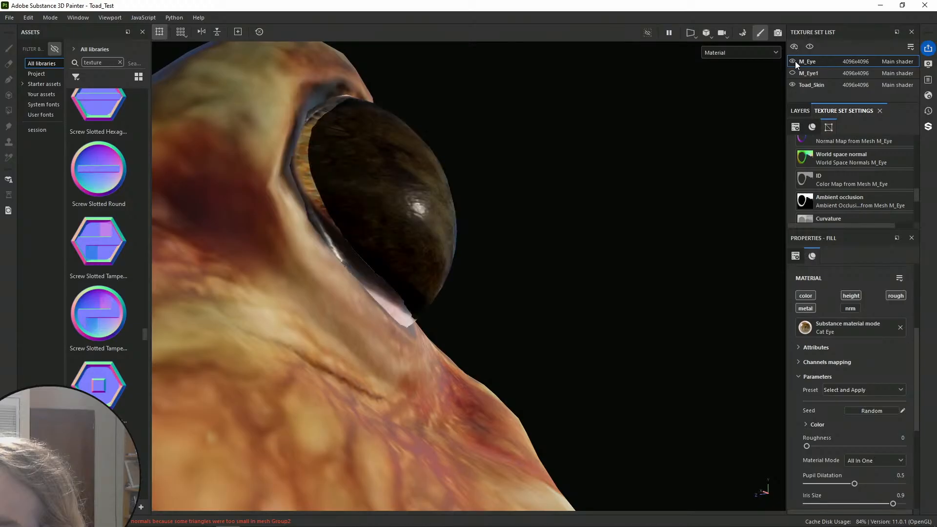
left_click(793, 61)
left_click(793, 61)
Inspect the eye socket and head from other angles and show the M_Eye1 texture set again
left_click_drag(527, 199, 129, 324, "alt")
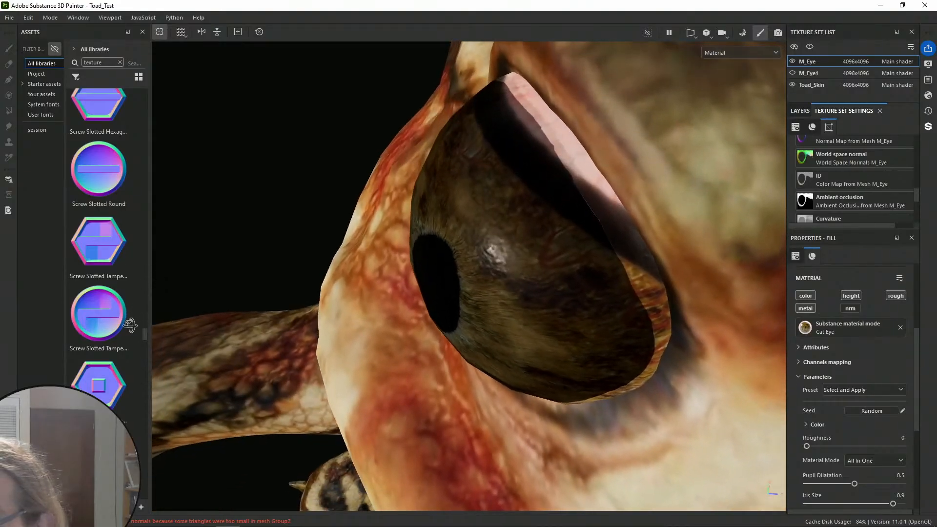
scroll(542, 272, "down", 8)
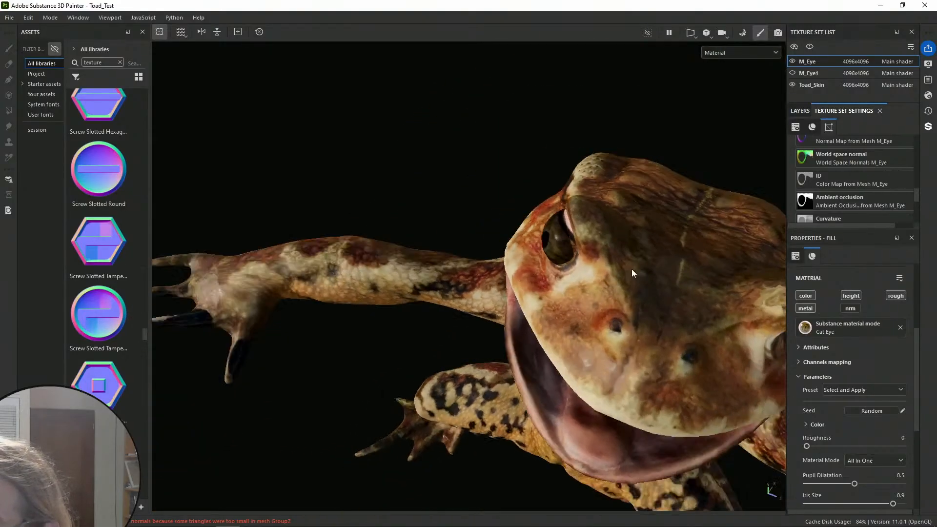
left_click_drag(631, 269, 298, 190, "alt")
scroll(487, 257, "up", 5)
left_click_drag(487, 258, 374, 274, "alt")
left_click_drag(410, 299, 491, 297, "alt")
left_click(792, 73)
Switch to Maya, examine the toad's eyes and whole body in Toad_Scan.mb, and return to Substance 3D Painter
key("alt+Tab")
left_click(468, 220)
left_click_drag(356, 207, 367, 277, "alt")
scroll(353, 289, "up", 5)
scroll(373, 307, "down", 2)
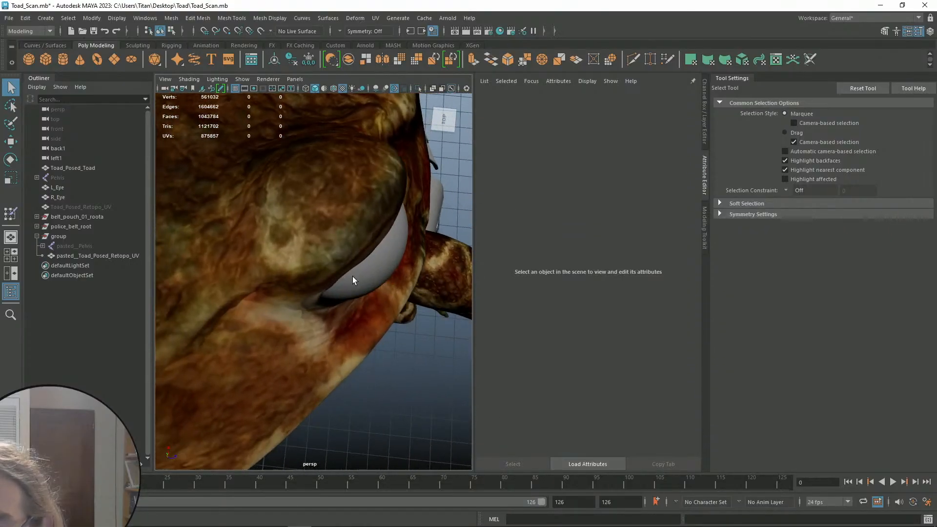
scroll(354, 299, "down", 10)
key("f")
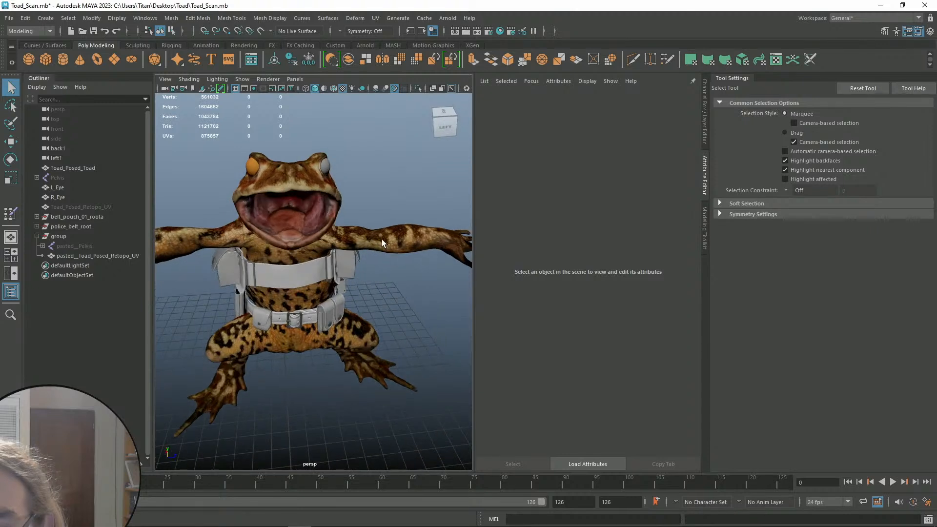
scroll(383, 251, "down", 3)
left_click_drag(392, 282, 424, 284, "alt")
scroll(411, 282, "up", 5)
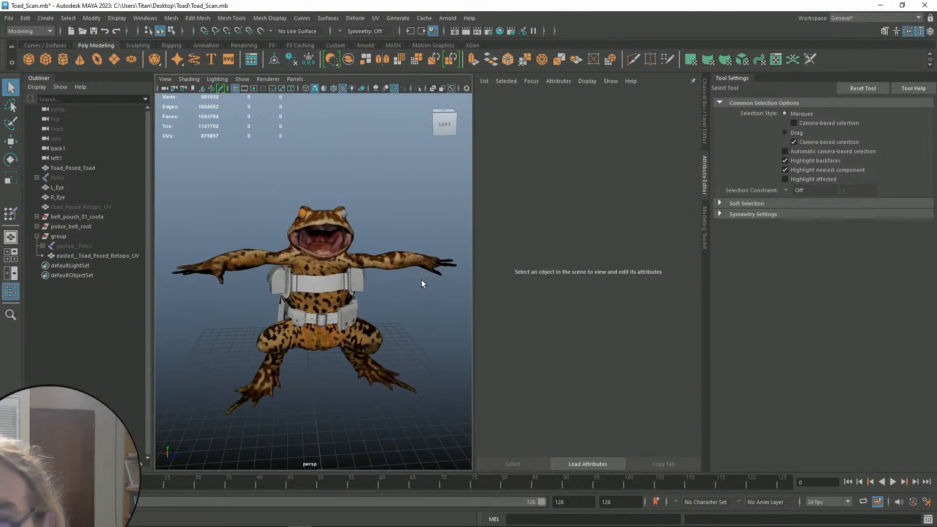
left_click(879, 5)
Remove TOAD_SpecularMap from the roughness channel of Toad_Skin's Fill layer 1
mouse_move(502, 157)
left_mouse_down("alt")
mouse_move(584, 195)
mouse_move(538, 161)
mouse_move(439, 118)
mouse_move(268, 86)
mouse_move(517, 128)
mouse_move(619, 103)
mouse_move(483, 82)
mouse_move(358, 102)
mouse_move(399, 147)
mouse_move(471, 101)
mouse_move(567, 101)
mouse_move(479, 219)
mouse_move(412, 279)
mouse_move(479, 274)
mouse_move(519, 111)
mouse_move(531, 286)
left_mouse_up("alt")
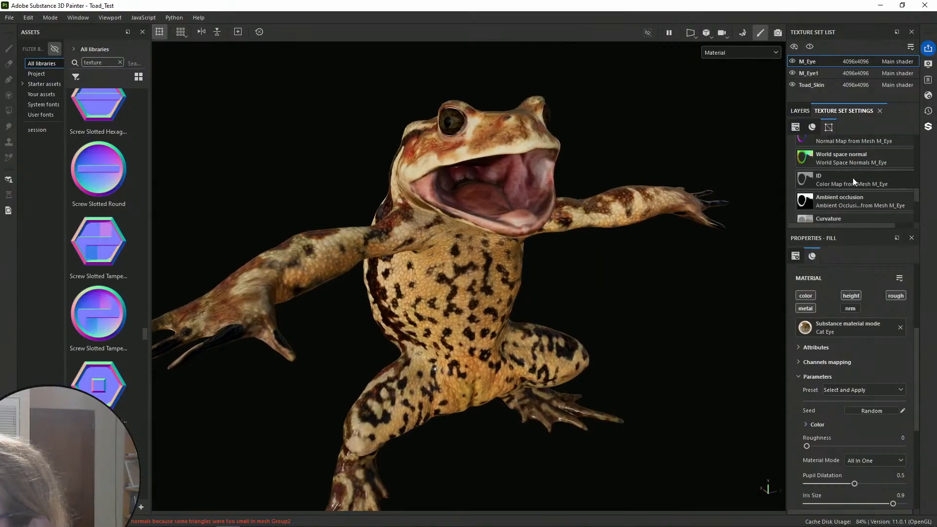
left_click(801, 111)
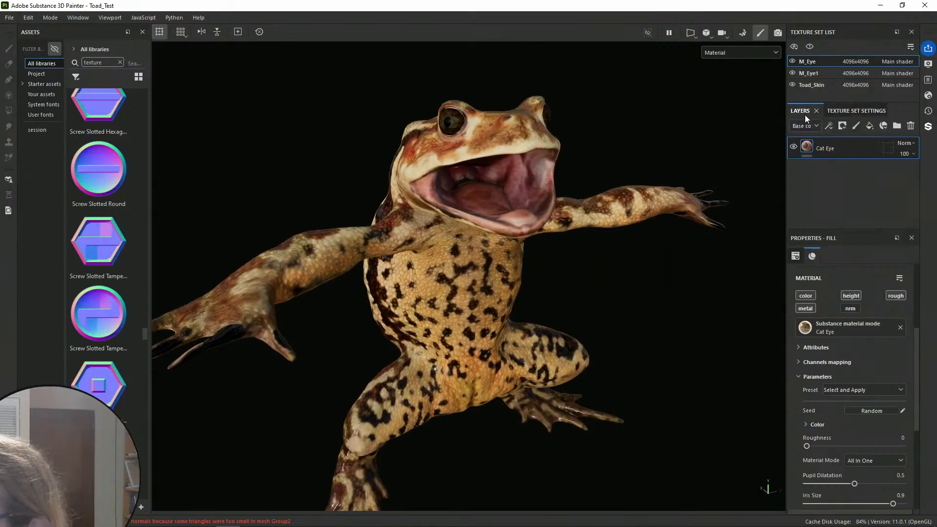
left_click(822, 86)
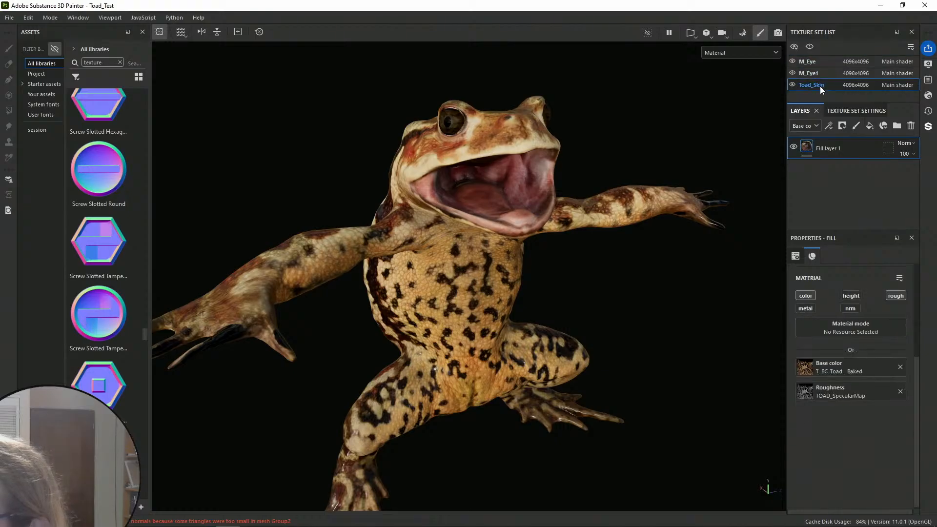
left_click(900, 393)
Set the uniform roughness of Toad_Skin's Fill layer 1 to 1, comparing lower values on the toad's head
middle_click_drag(567, 193, 600, 332, "alt")
scroll(567, 315, "up", 2)
left_click_drag(569, 318, 659, 273, "alt")
scroll(487, 280, "up", 3)
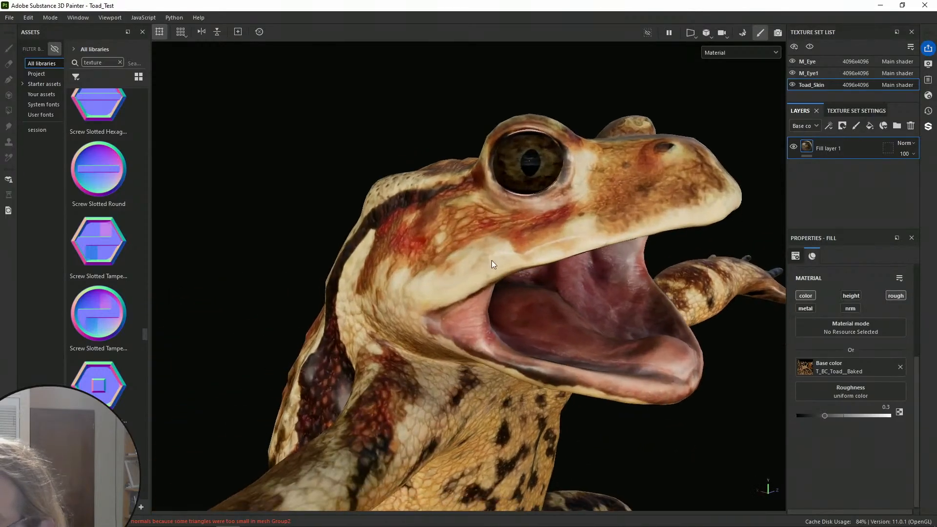
left_click_drag(824, 416, 931, 426)
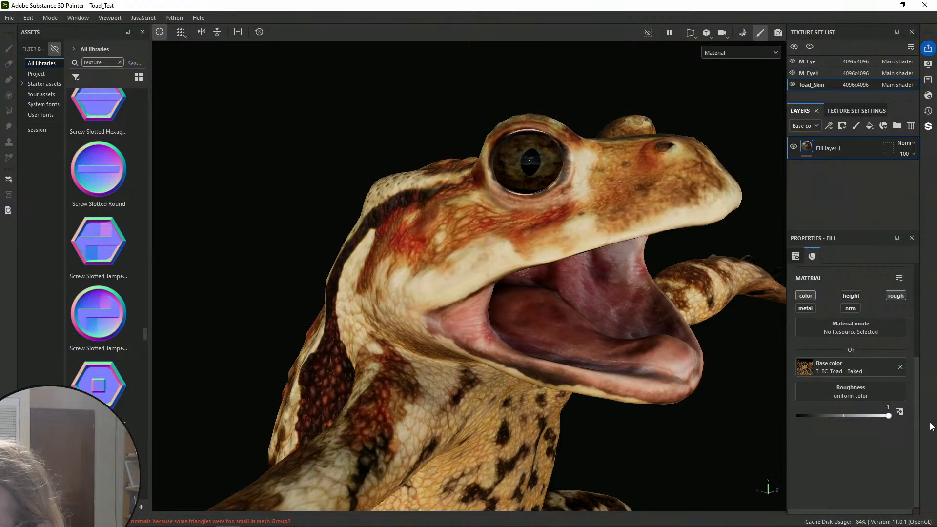
left_click_drag(846, 410, 928, 426)
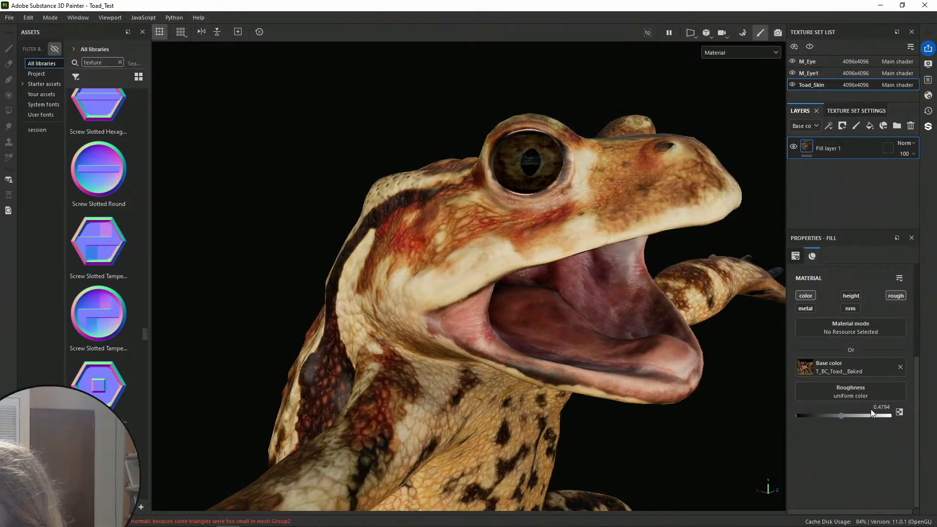
left_click_drag(871, 414, 919, 422)
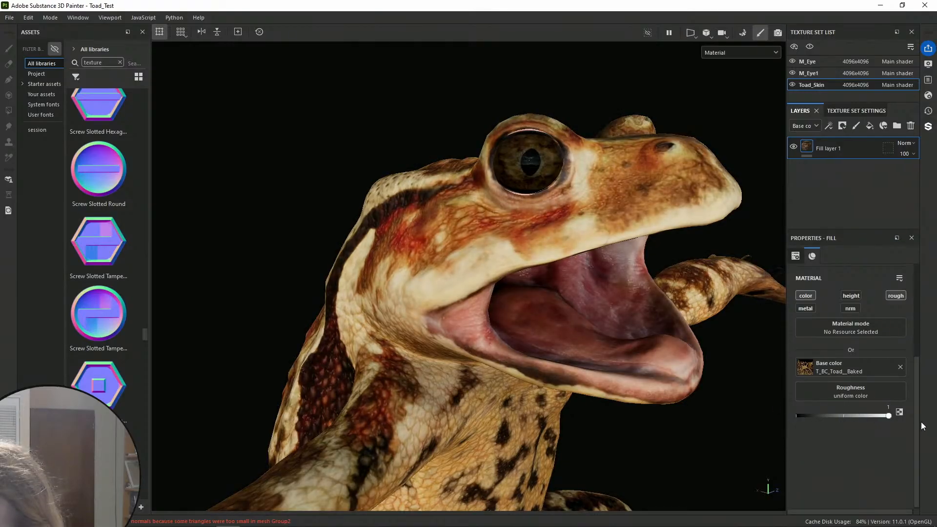
Check the matte skin on the toad's head, mouth and body from several angles
scroll(584, 334, "down", 3)
left_click_drag(583, 335, 477, 244, "alt")
middle_click_drag(477, 245, 532, 345, "alt")
left_click_drag(531, 345, 703, 299, "alt")
scroll(614, 298, "down", 5)
scroll(467, 262, "up", 5)
middle_click_drag(468, 262, 478, 375, "alt")
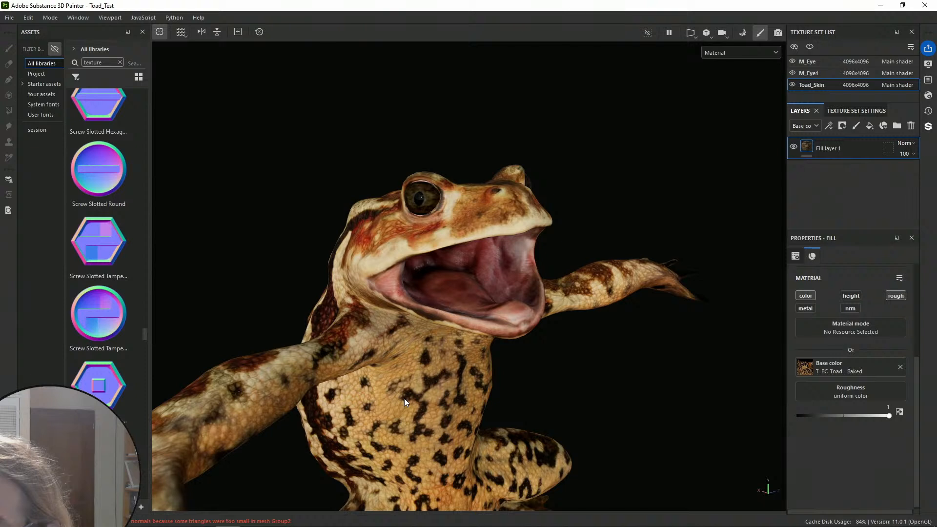
Bring up Toad_Skin's full list of mesh maps and examine the toad from the front and back under different lighting
left_click(849, 111)
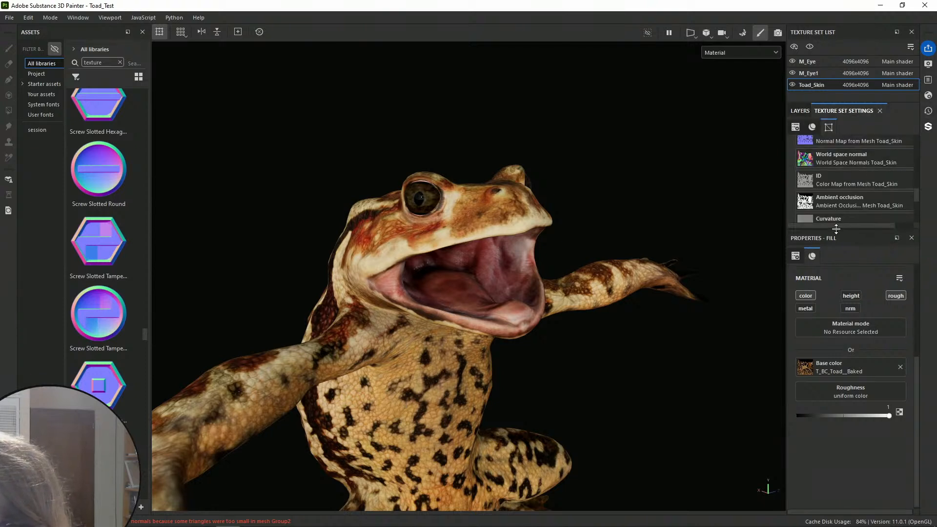
left_click_drag(834, 230, 834, 325)
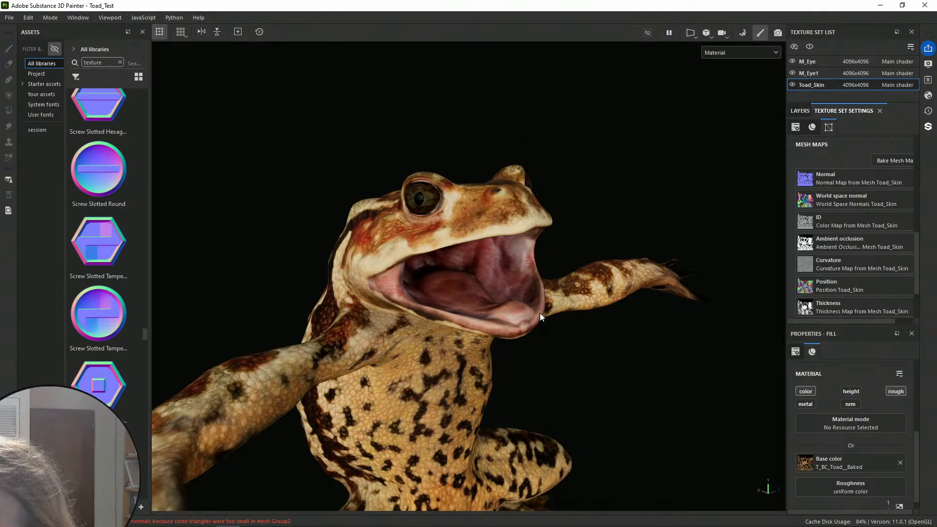
middle_click_drag(636, 340, 593, 237)
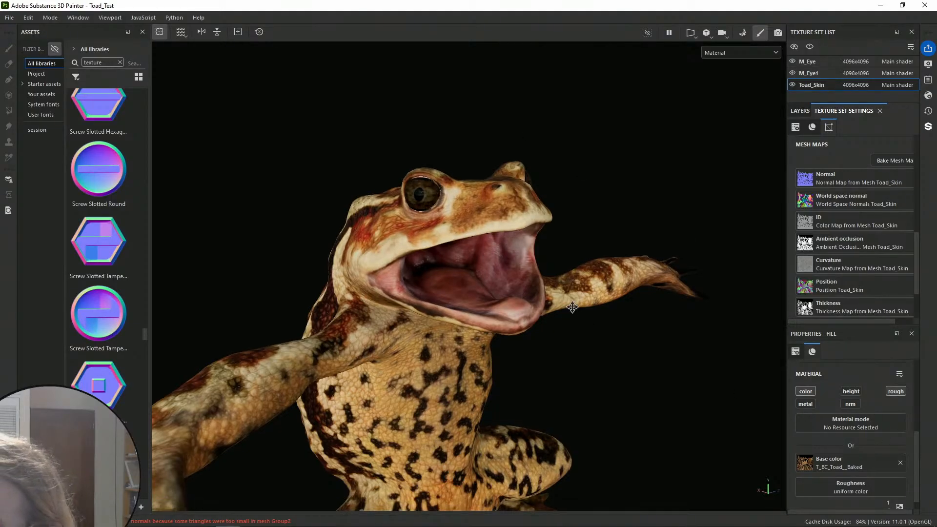
left_click_drag(593, 237, 579, 249, "alt")
middle_click_drag(580, 249, 562, 354)
right_click_drag(561, 354, 560, 292, "alt")
middle_click_drag(561, 292, 555, 265, "alt")
mouse_move(555, 266)
right_mouse_down("shift")
mouse_move(575, 261)
mouse_move(557, 266)
right_mouse_up("shift")
scroll(555, 274, "down", 3)
left_click_drag(555, 273, 590, 253, "alt")
scroll(591, 253, "up", 2)
key("shift")
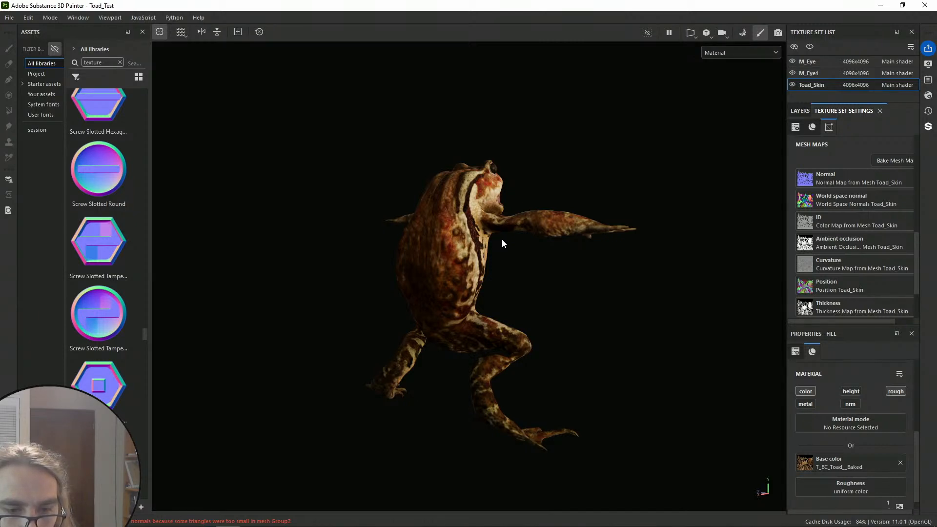
Examine the textured toad from behind and the front under rotated lighting, and inspect its eye up close
mouse_move(497, 238)
right_mouse_down("shift")
mouse_move(516, 253)
mouse_move(486, 253)
right_mouse_up("shift")
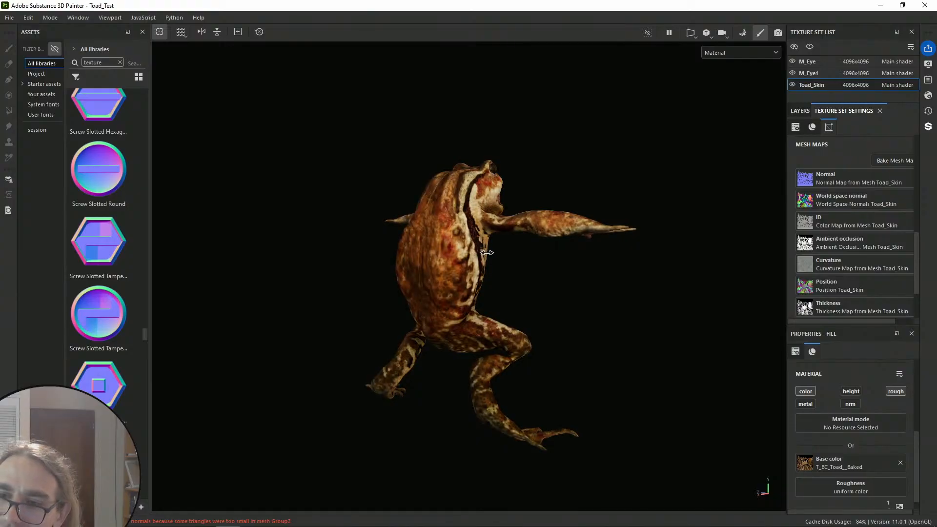
left_click_drag(491, 253, 287, 320, "alt")
middle_click_drag(287, 320, 361, 233, "alt")
right_click_drag(361, 233, 628, 238, "alt")
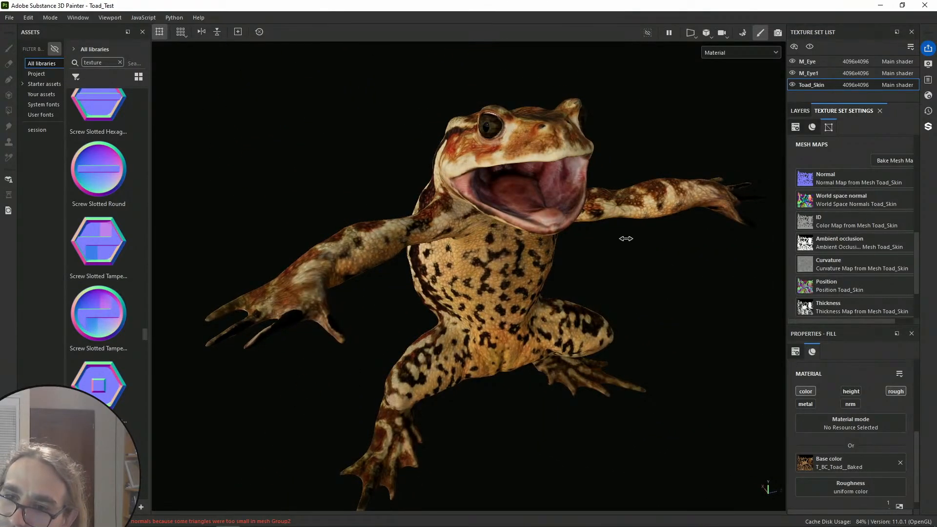
left_click_drag(624, 268, 581, 228, "alt")
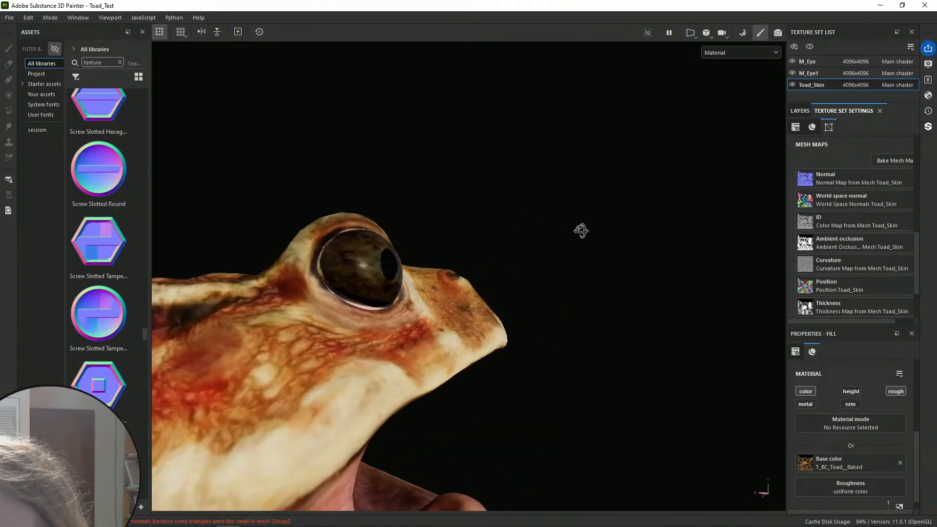
scroll(315, 286, "up", 6)
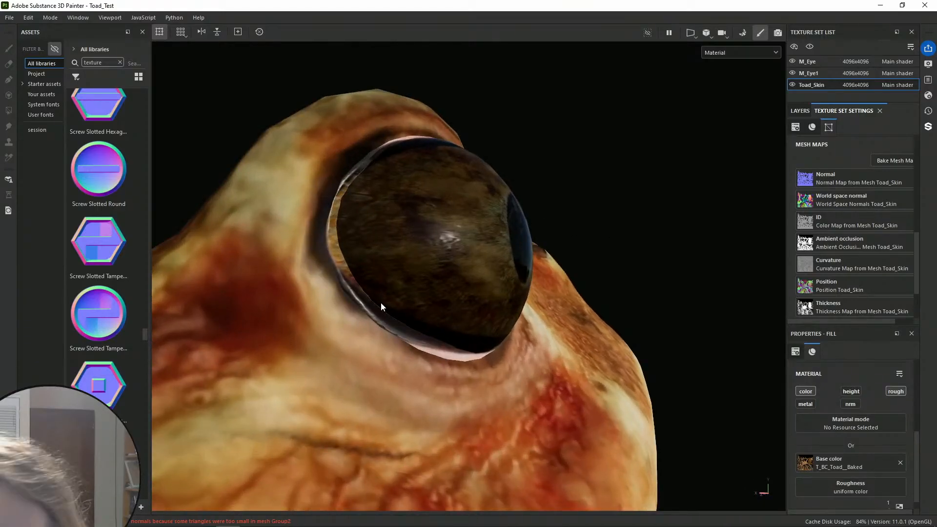
scroll(499, 286, "down", 5)
left_click_drag(499, 286, 518, 333, "alt")
scroll(574, 332, "up", 4)
scroll(574, 332, "down", 4)
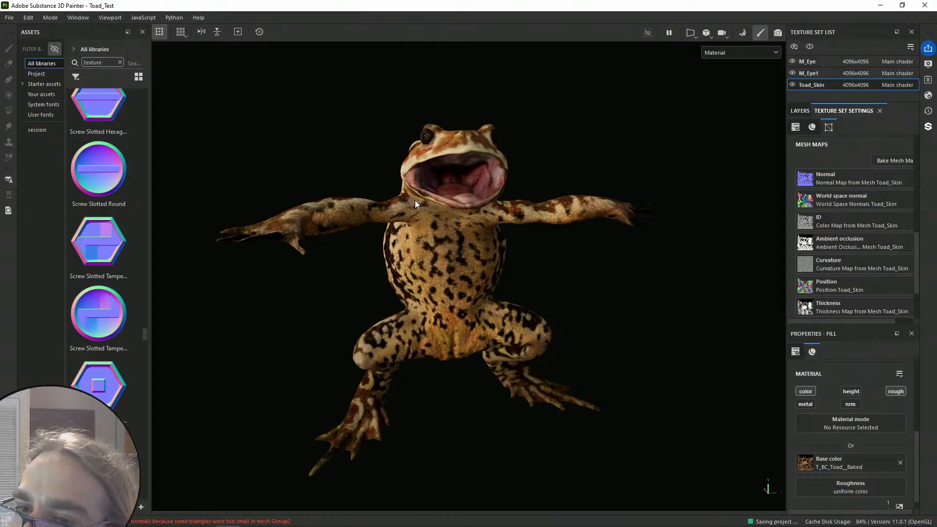
Save the Toad_Test project and pause the texture engine
key("ctrl")
left_click(670, 32)
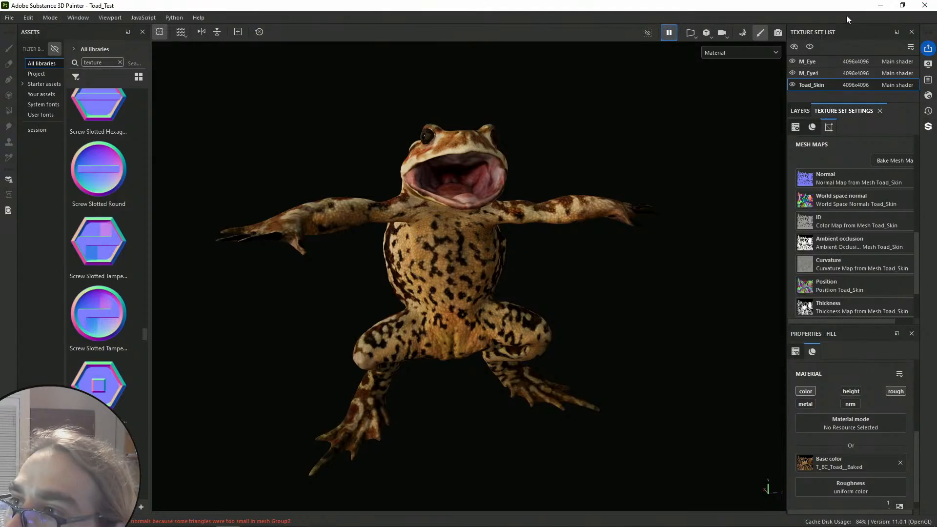
Switch to the Toad_Scan.mb scene in Maya and collapse the Attribute Editor to widen the viewport
left_click(880, 6)
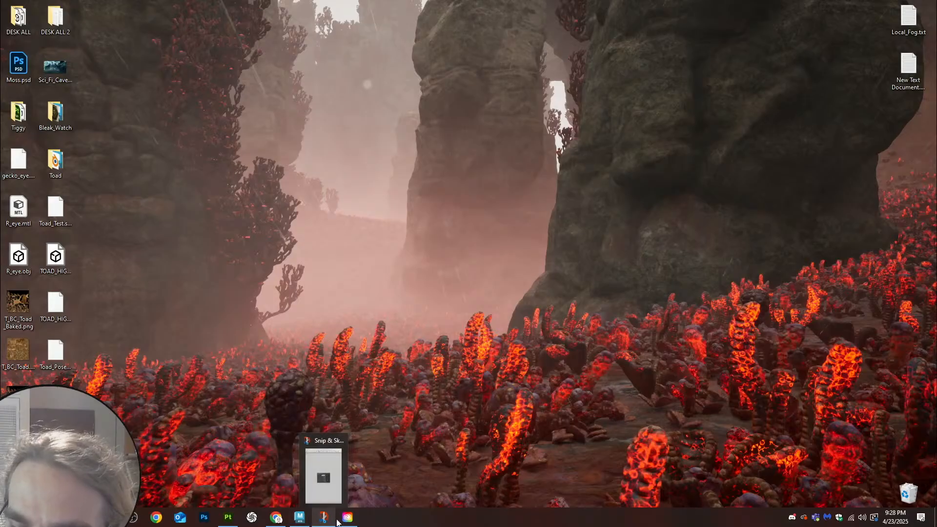
mouse_move(282, 522)
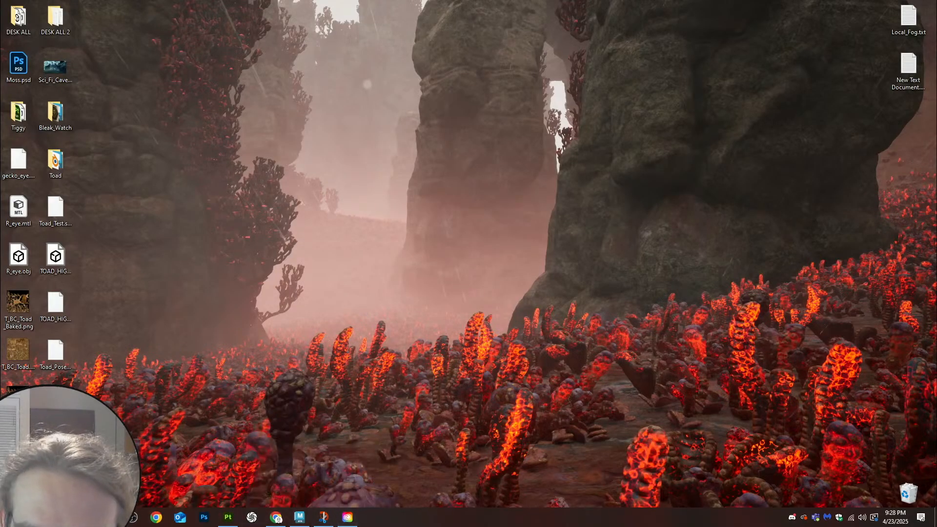
left_click(300, 517)
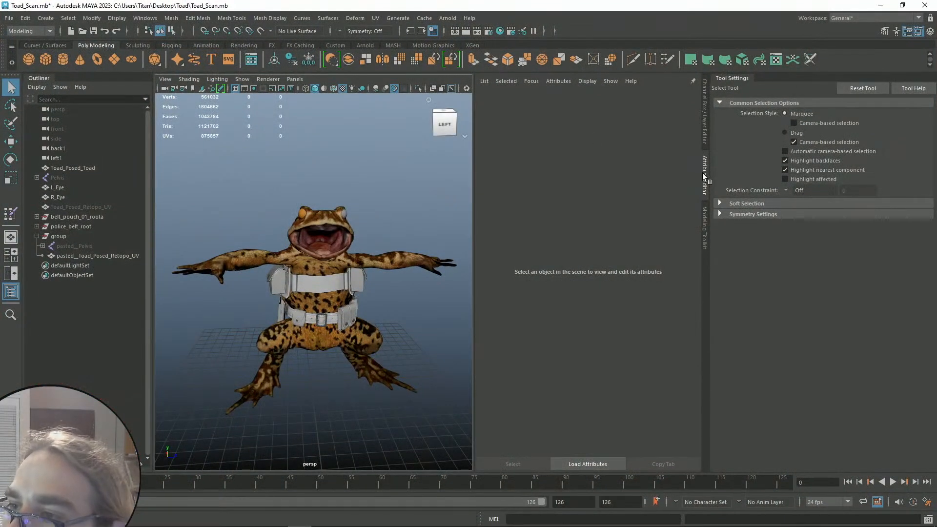
left_click(705, 176)
Examine how the belts and pouches sit on the toad's body from the front, side and back
mouse_move(534, 280)
left_mouse_down("alt")
mouse_move(360, 278)
mouse_move(508, 282)
mouse_move(567, 236)
mouse_move(558, 293)
mouse_move(551, 285)
mouse_move(628, 263)
mouse_move(720, 266)
mouse_move(550, 284)
left_mouse_up("alt")
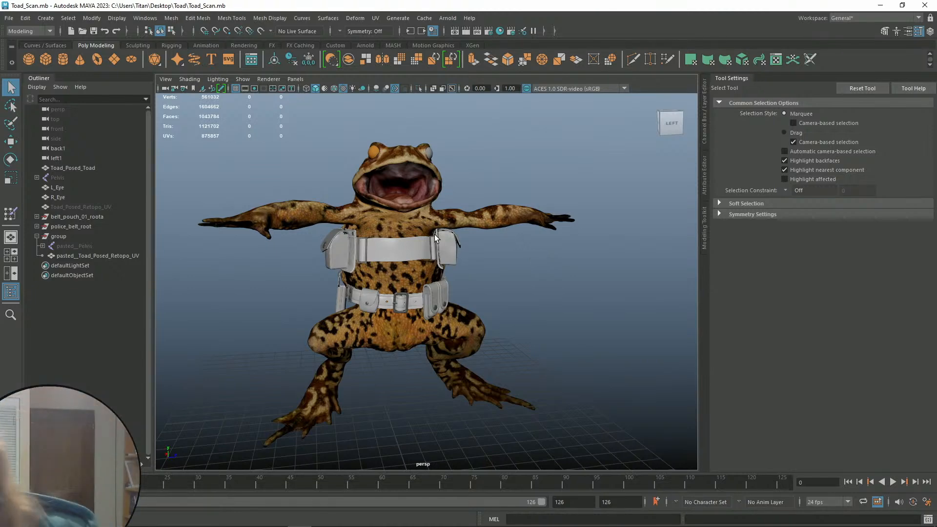
left_click_drag(436, 237, 537, 261, "alt")
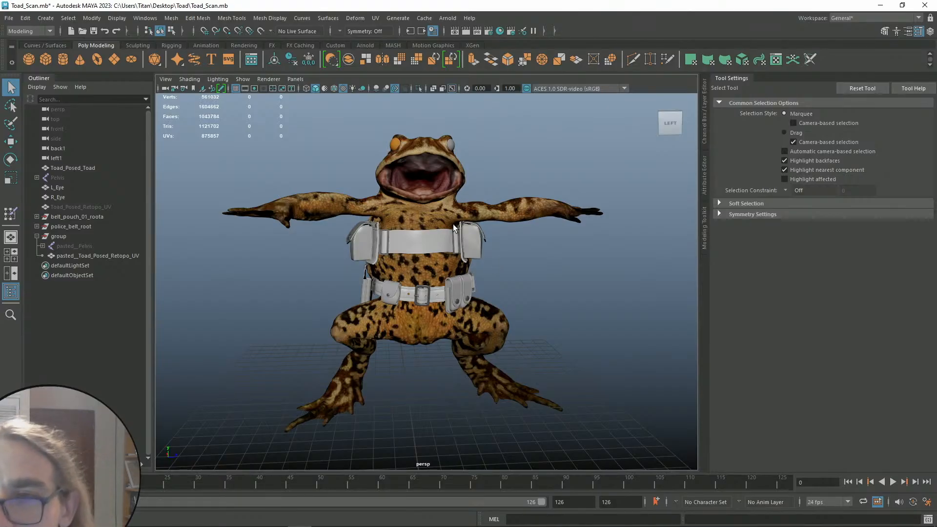
scroll(478, 147, "up", 2)
scroll(508, 181, "down", 5)
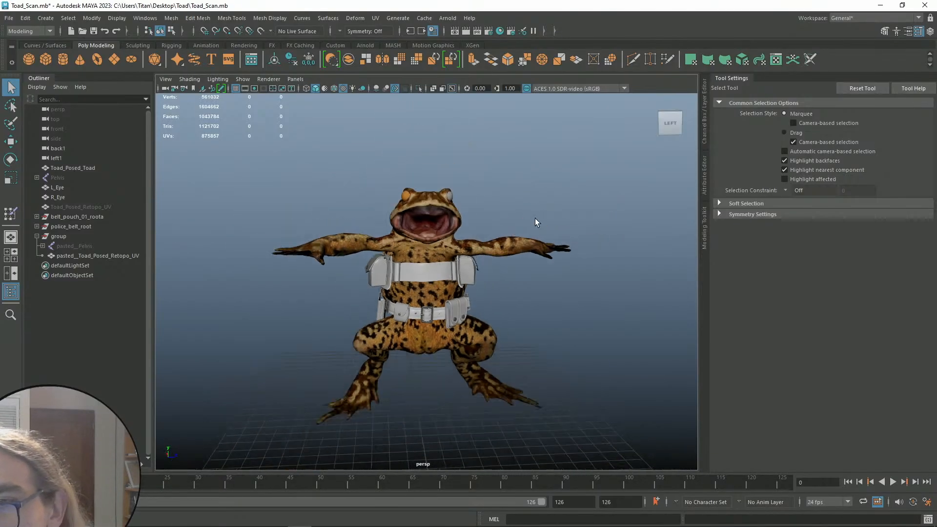
mouse_move(564, 212)
left_mouse_down("alt")
mouse_move(446, 204)
mouse_move(542, 205)
mouse_move(558, 220)
mouse_move(561, 263)
mouse_move(552, 184)
mouse_move(579, 199)
mouse_move(690, 201)
mouse_move(573, 192)
mouse_move(560, 209)
left_mouse_up("alt")
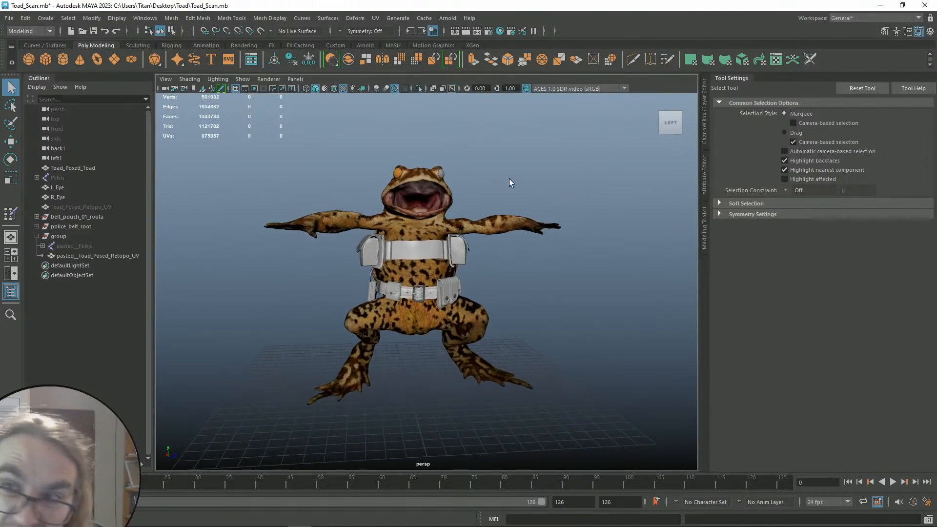
scroll(418, 328, "down", 2)
scroll(417, 327, "up", 5)
middle_click_drag(402, 320, 388, 256, "alt")
scroll(389, 255, "up", 5)
left_click_drag(389, 255, 724, 281, "alt")
scroll(429, 232, "down", 6)
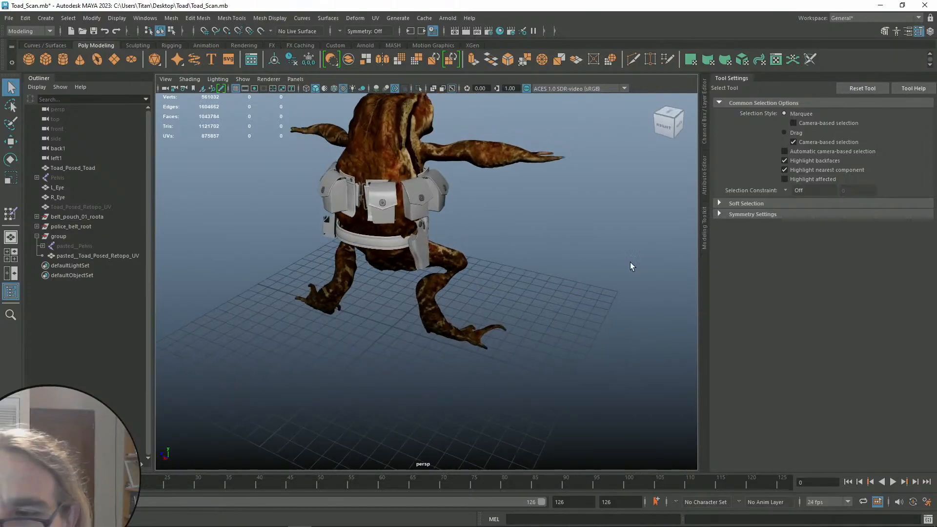
middle_click_drag(497, 211, 491, 306, "alt")
scroll(491, 306, "up", 5)
left_click_drag(493, 249, 448, 201, "alt")
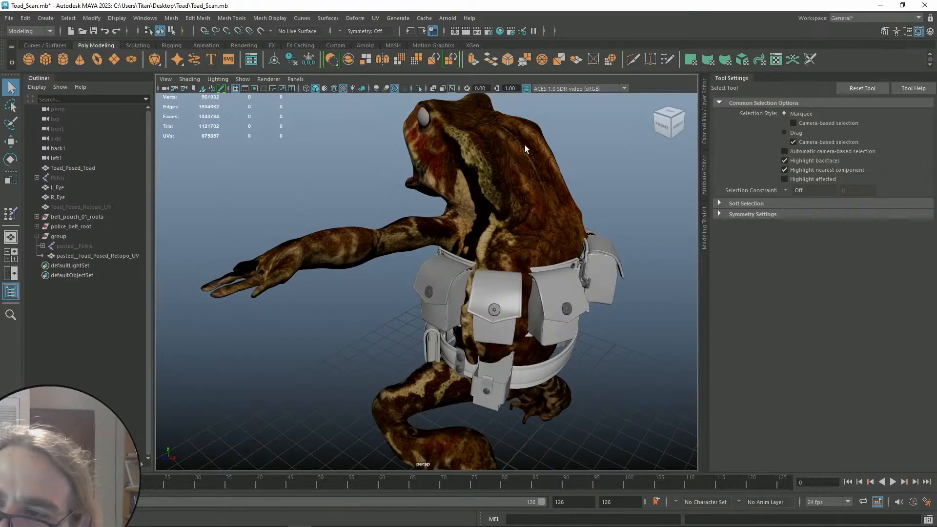
left_click_drag(448, 189, 207, 226, "alt")
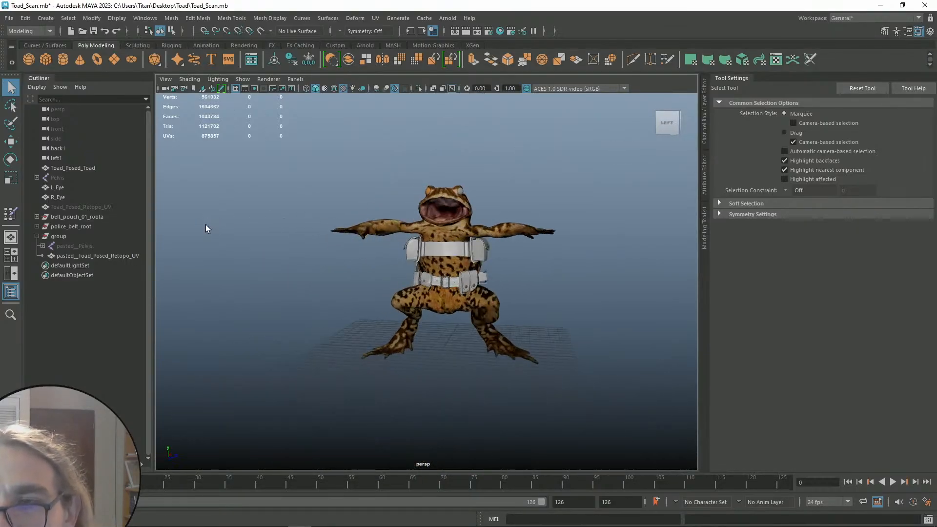
Show the pasted__Pelvis skeleton to view it against the toad's body, and hide it again
left_click(76, 245)
key("h")
left_click(521, 186)
left_click_drag(520, 186, 576, 202, "alt")
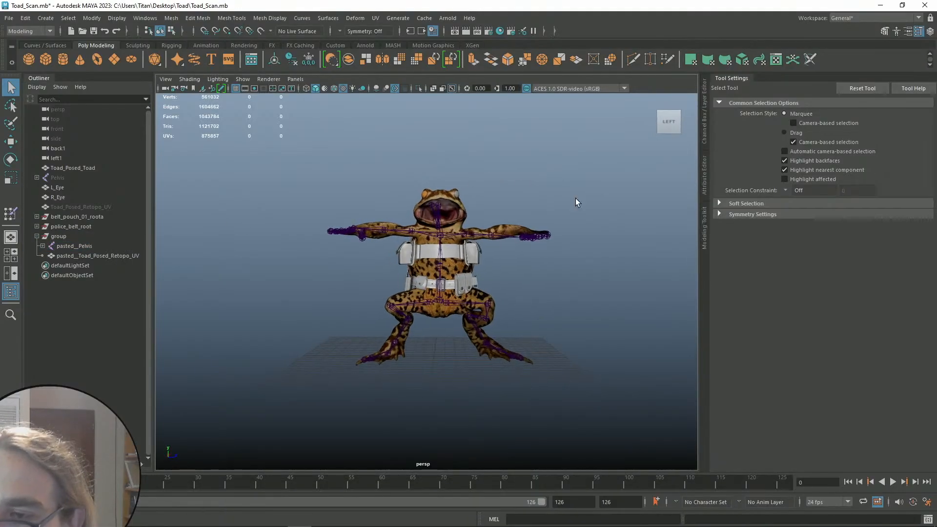
left_click(72, 247)
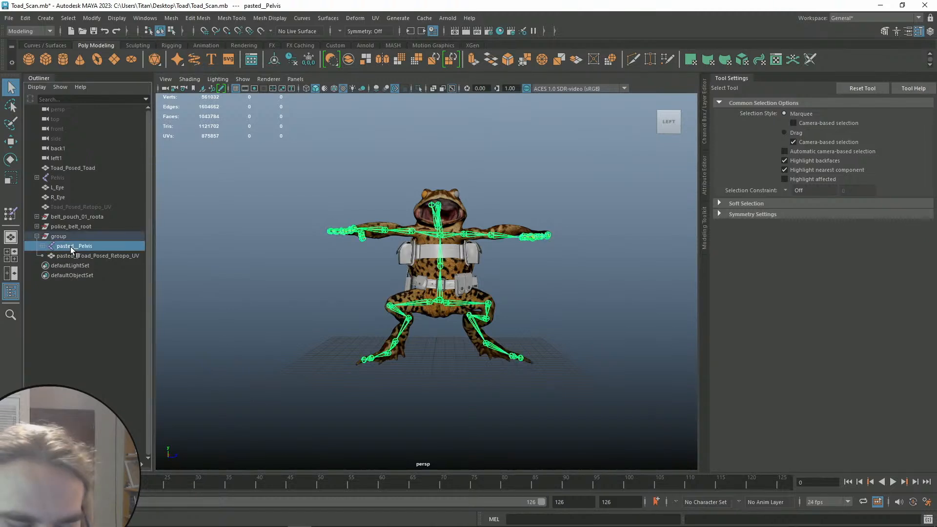
key("h")
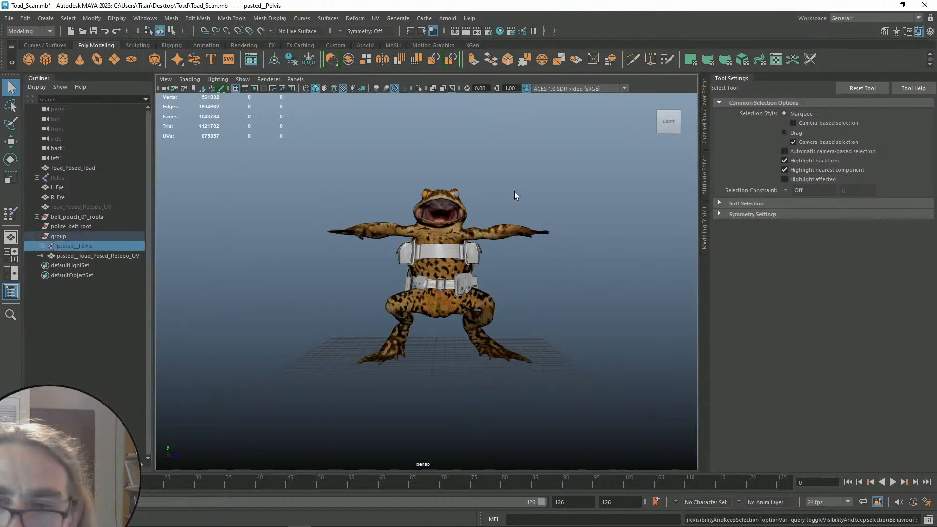
Check the toad's head, arms and belts from the front and slightly above with the skeleton hidden
left_click(539, 204)
right_click_drag(539, 200, 546, 233, "alt")
left_click_drag(546, 232, 539, 253, "alt")
middle_click_drag(540, 254, 517, 279, "alt")
left_click_drag(517, 279, 517, 273, "alt")
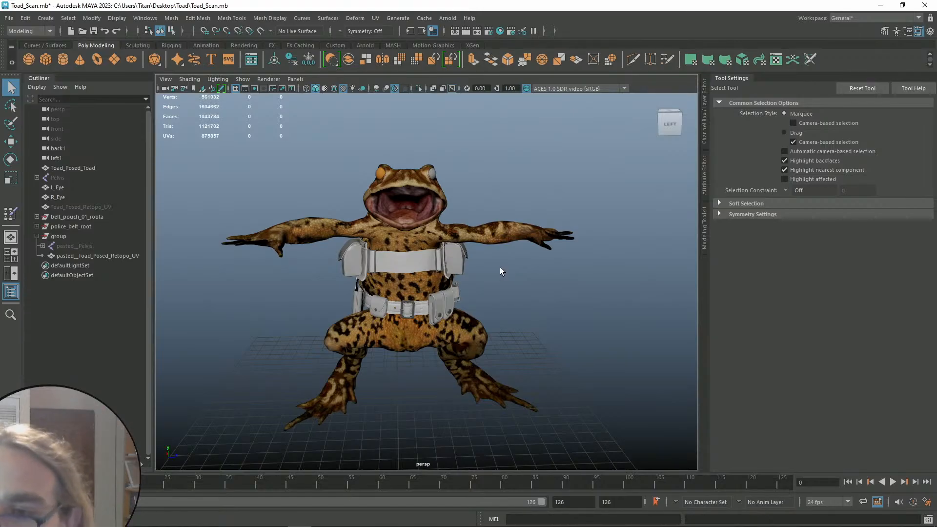
left_click_drag(500, 268, 503, 246, "alt")
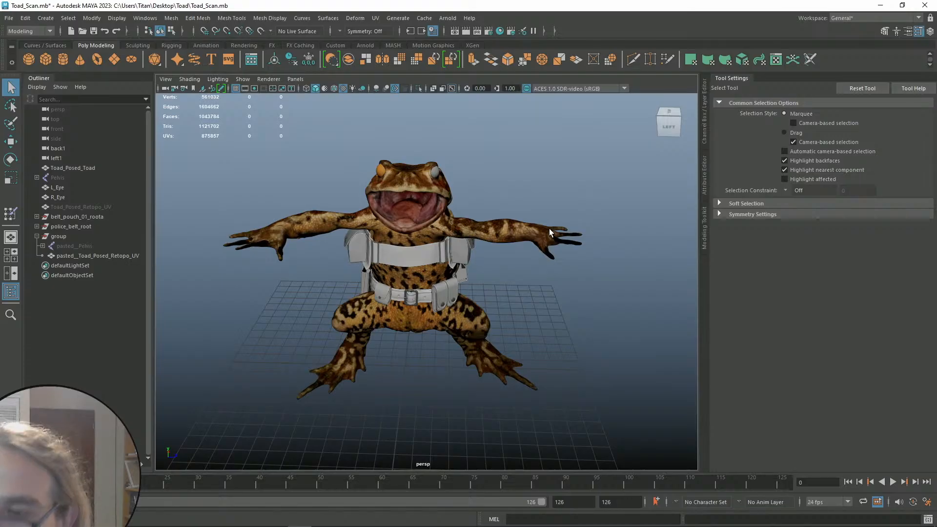
scroll(518, 230, "up", 5)
mouse_move(430, 166)
left_mouse_down("alt")
mouse_move(463, 161)
mouse_move(449, 178)
mouse_move(513, 172)
mouse_move(405, 171)
mouse_move(378, 149)
mouse_move(311, 149)
mouse_move(406, 144)
mouse_move(422, 152)
left_mouse_up("alt")
scroll(463, 165, "down", 5)
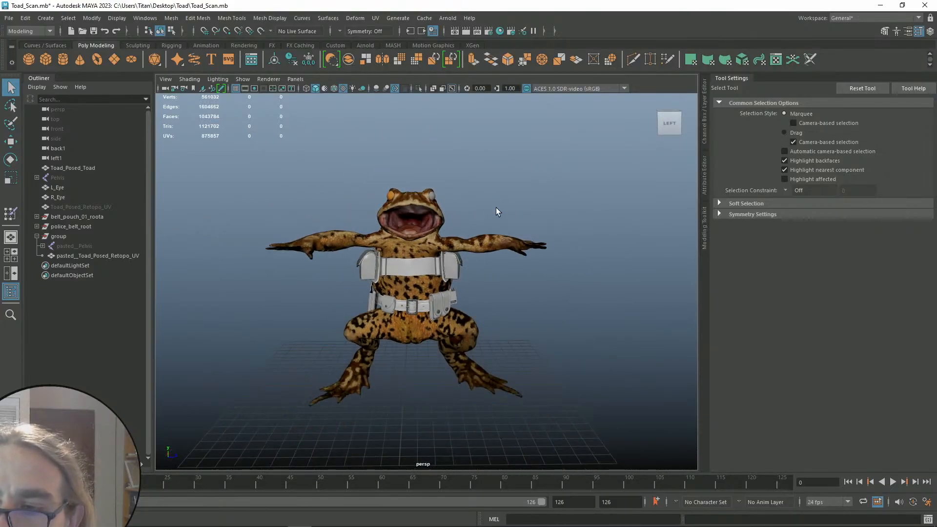
Unhide the pasted__Pelvis skeleton in the group and delete it
left_click(79, 246)
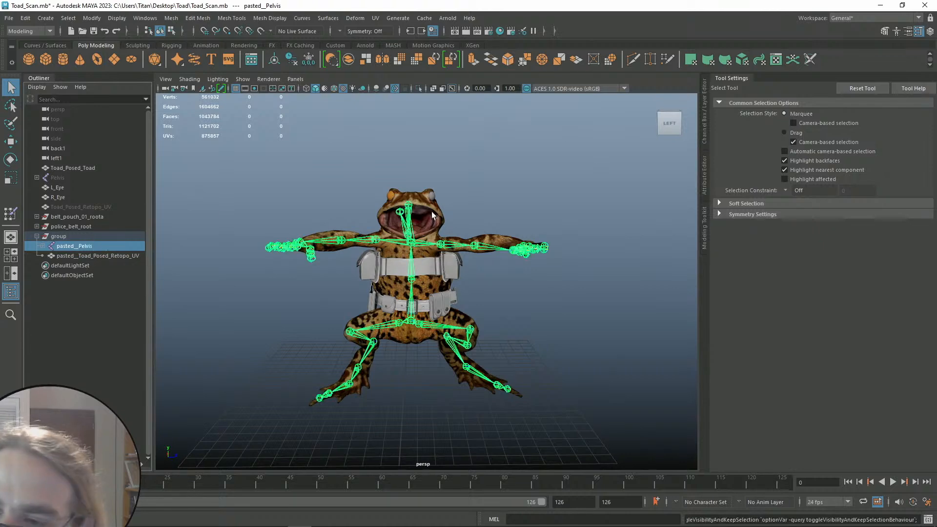
left_click(508, 166)
mouse_move(469, 194)
left_mouse_down("alt")
mouse_move(561, 183)
mouse_move(404, 184)
mouse_move(454, 197)
left_mouse_up("alt")
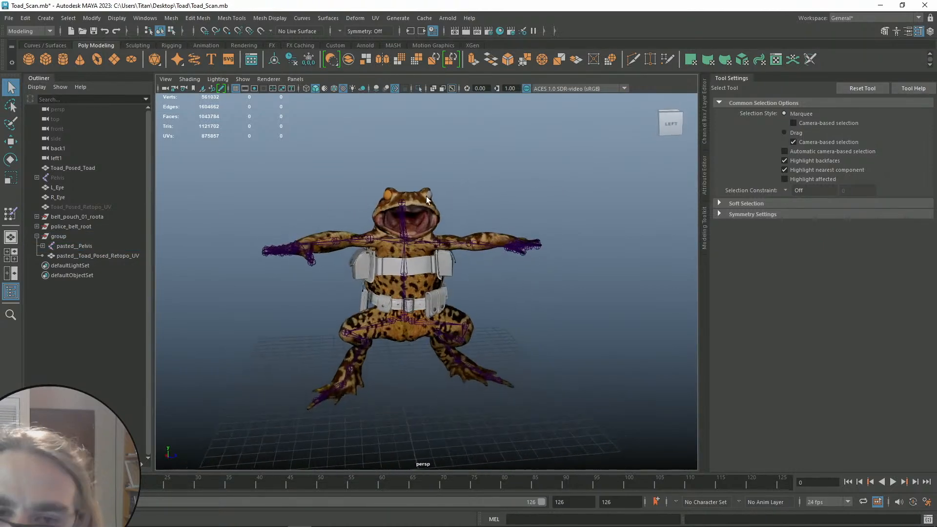
left_click(70, 247)
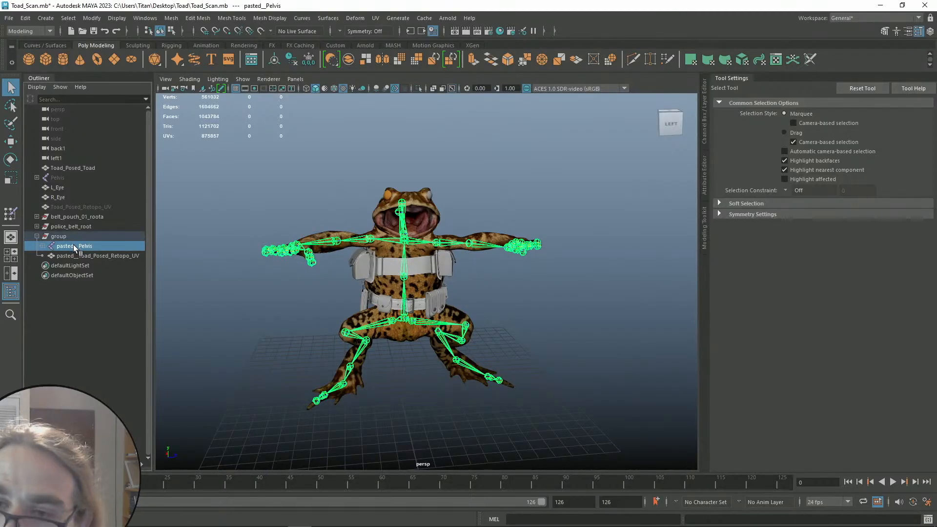
left_click(77, 289)
left_click(83, 247)
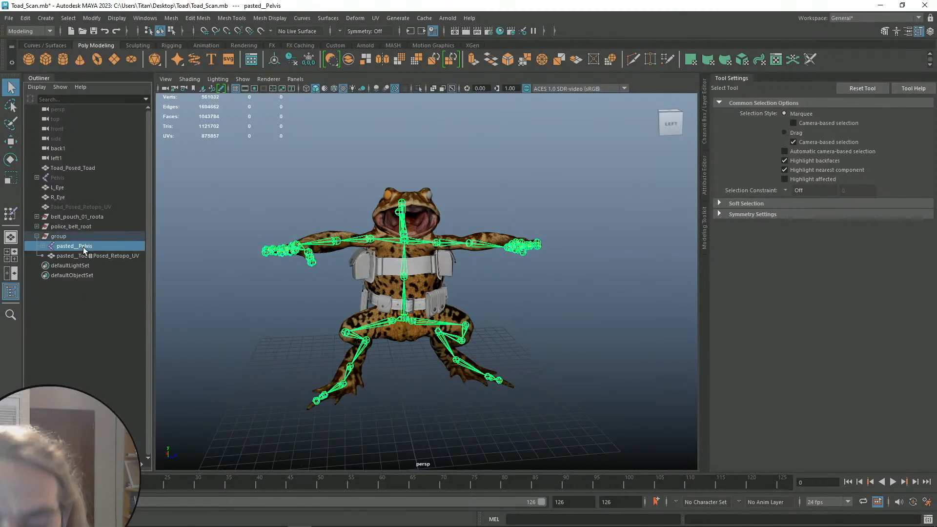
key("Delete")
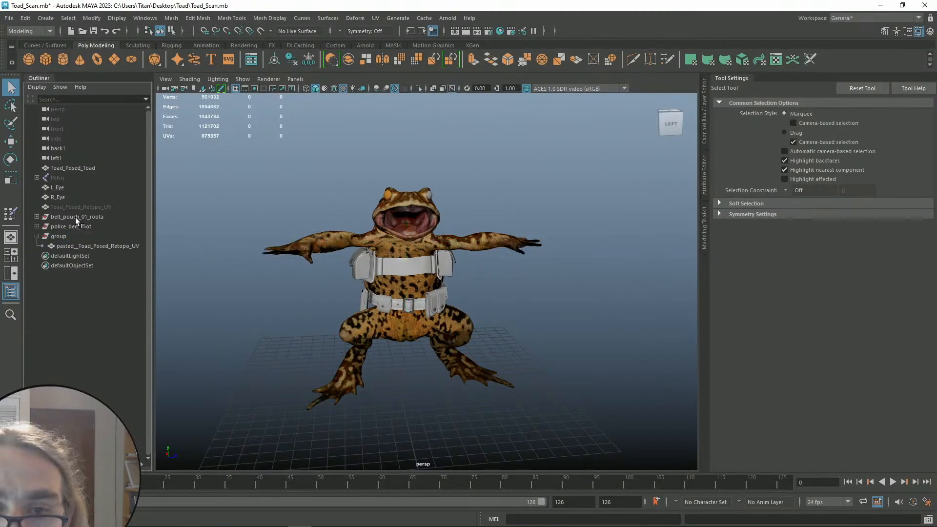
Collapse the group holding the pasted toad mesh and hide it
left_click(37, 236)
left_click(54, 236)
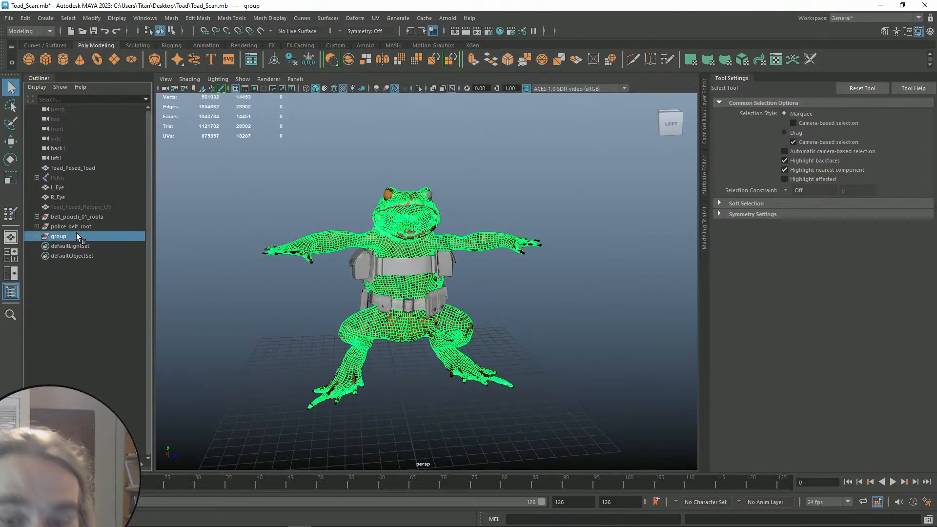
key("h")
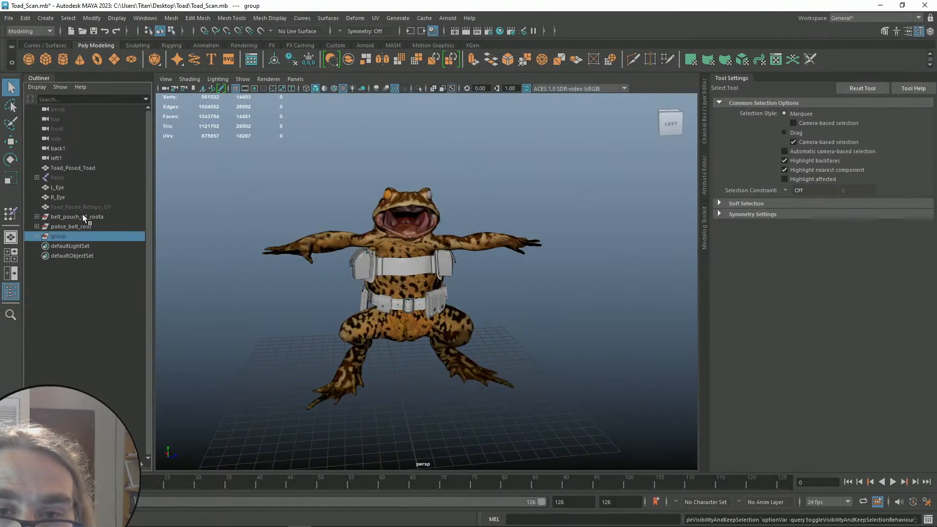
Unhide the original Toad_Posed_Retopo_UV mesh and its Pelvis skeleton, and clear the selection
left_click(70, 206)
key("shift+h")
left_click(64, 179)
key("shift+h")
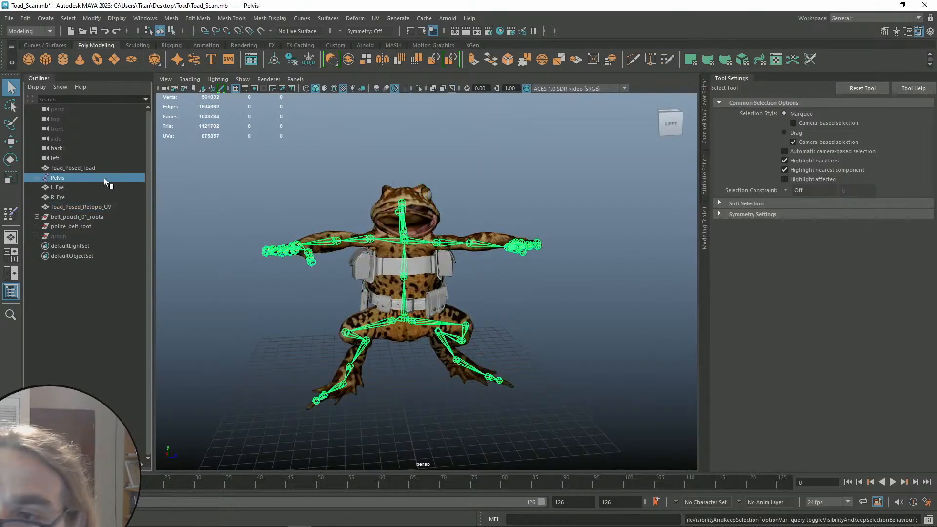
left_click(459, 173)
scroll(439, 168, "up", 3)
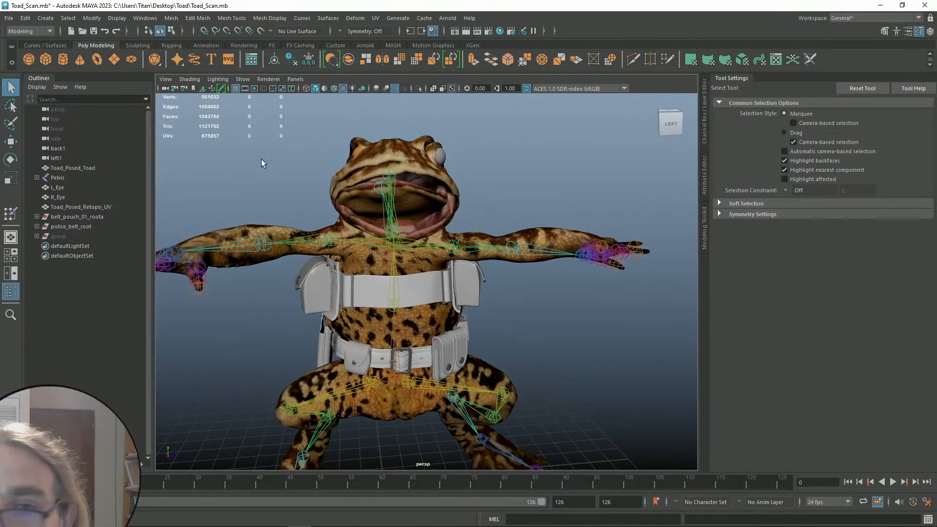
Hide the pasted__Toad_Posed_Retopo_UV mesh inside the group and collapse the group
left_click(64, 236)
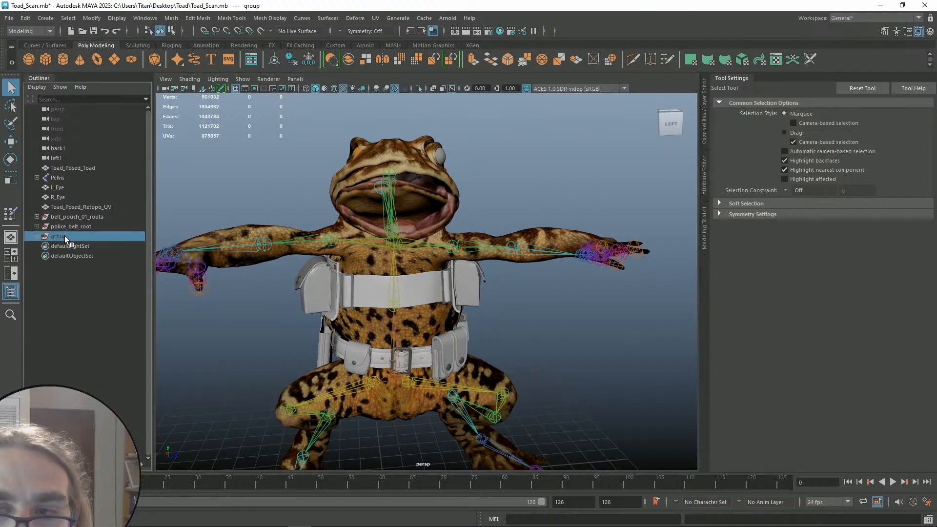
left_click(35, 236)
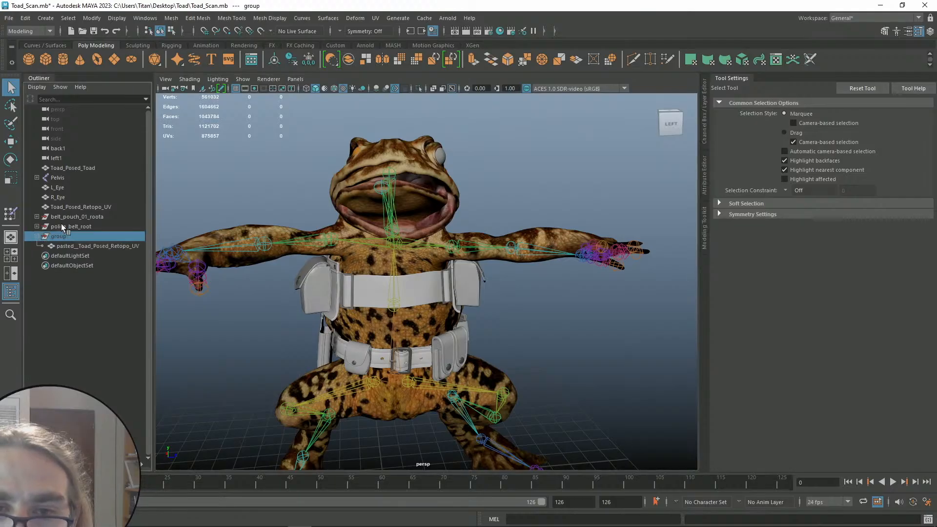
left_click(69, 207)
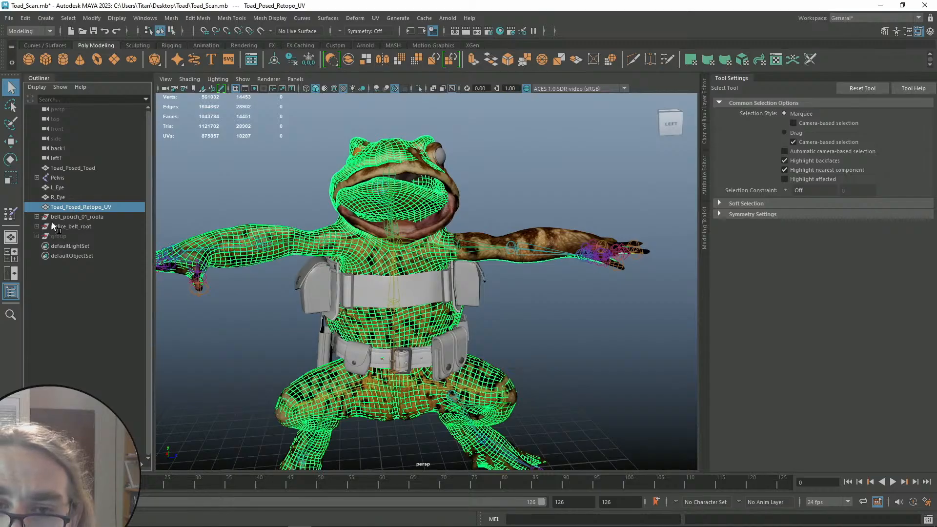
left_click(36, 236)
left_click(81, 247)
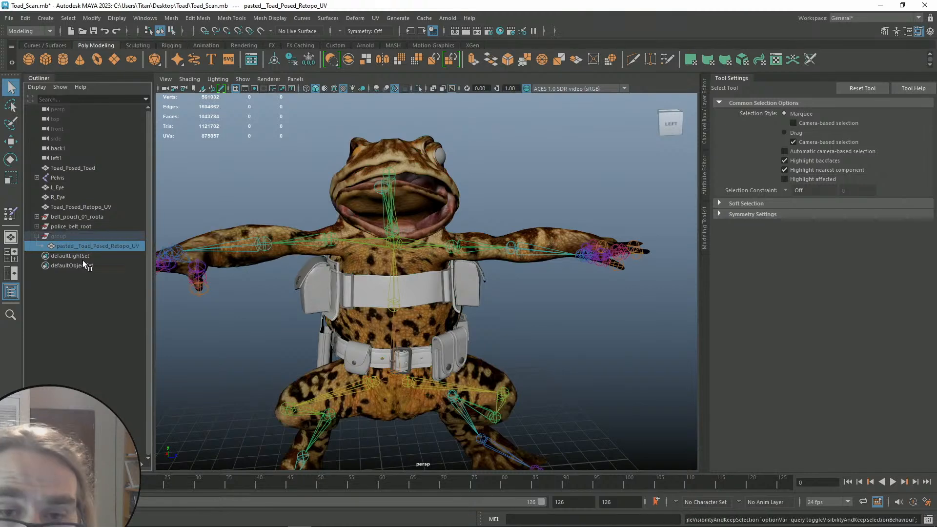
left_click(37, 236)
Hide the Toad_Posed_Toad mesh and the separate L_Eye and R_Eye meshes
left_click(89, 168)
key("h")
left_click_drag(544, 178, 532, 203, "alt")
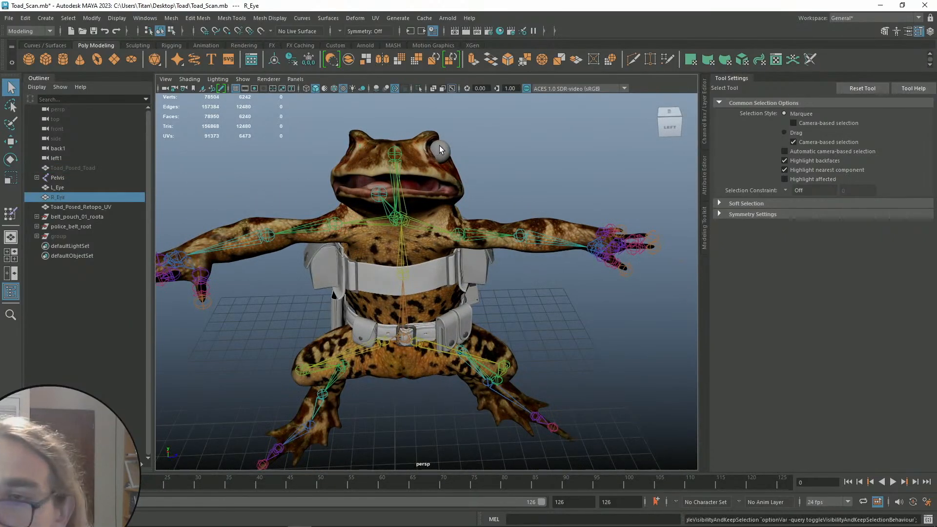
left_click(440, 149)
key("h")
Rotate the toad's Throat joint to test the lower jaw's movement, and clear the selection
scroll(505, 194, "down", 3)
left_click_drag(496, 191, 575, 176, "alt")
scroll(370, 250, "up", 5)
left_click(365, 209)
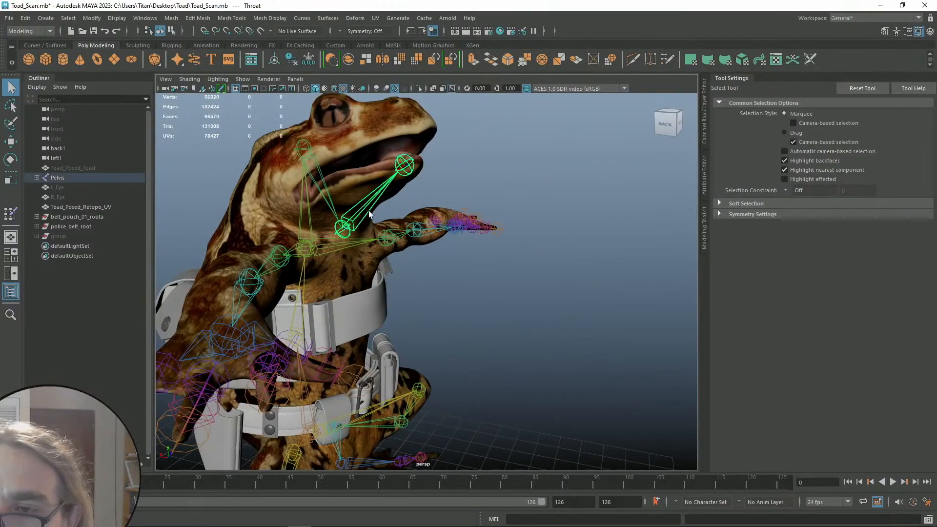
key("e")
left_click_drag(380, 259, 482, 192)
left_click(485, 174)
scroll(474, 192, "down", 3)
key("q")
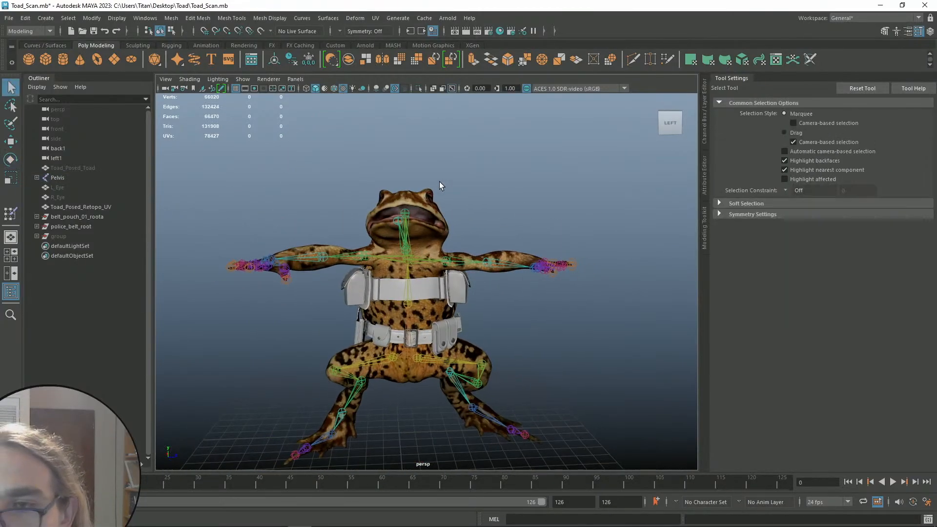
Hide the Pelvis skeleton, toggling its visibility to view the toad with and without the joints
left_click(58, 178)
key("ctrl+h")
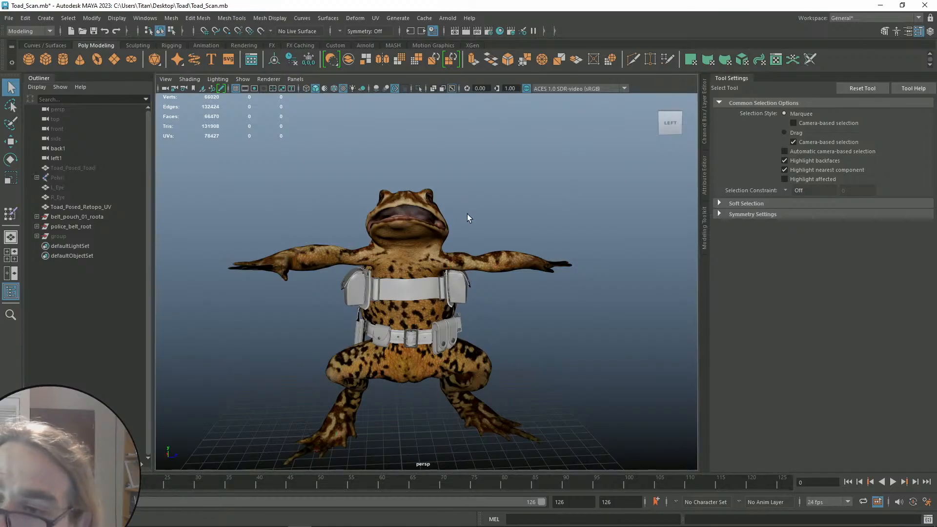
mouse_move(488, 215)
left_mouse_down("alt")
mouse_move(324, 216)
mouse_move(610, 218)
mouse_move(488, 211)
left_mouse_up("alt")
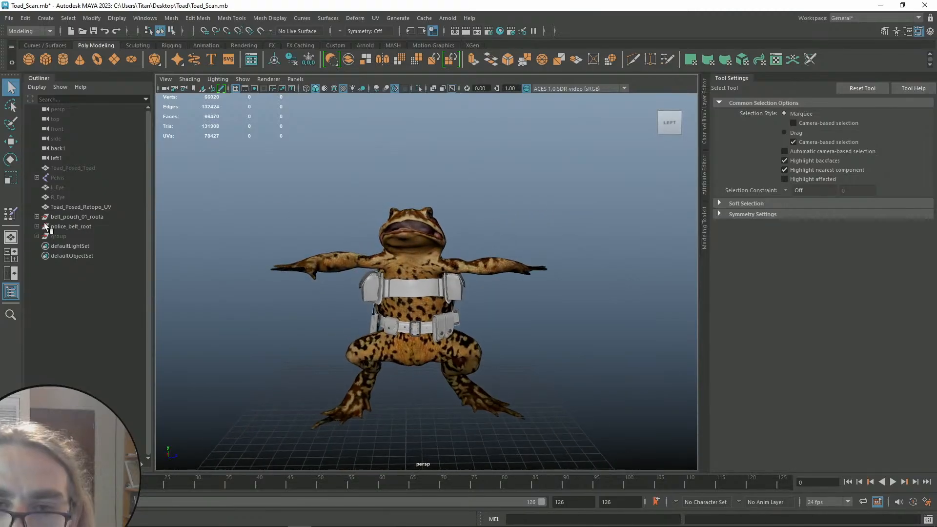
left_click(57, 178)
key("h")
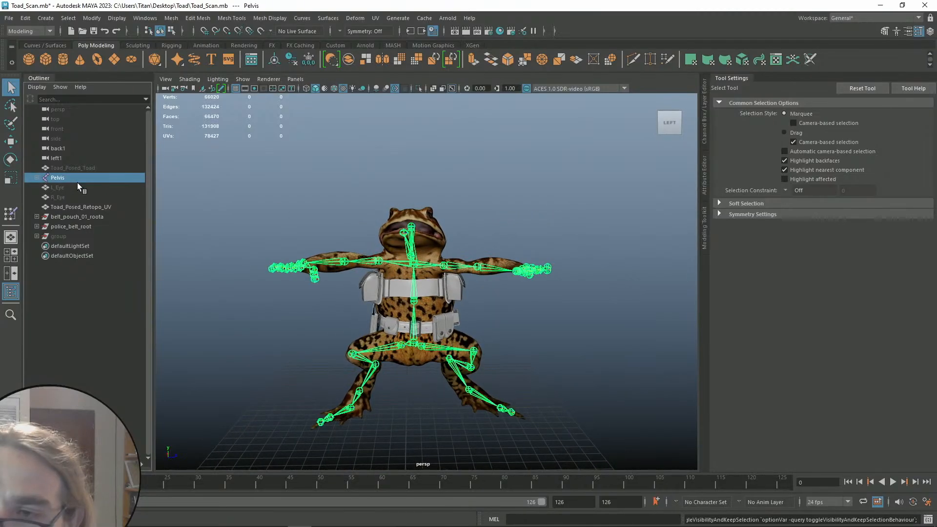
Unhide the group and its pasted__Toad_Posed_Retopo_UV mesh, and hide the original Toad_Posed_Retopo_UV mesh
left_click(37, 236)
left_click(66, 246)
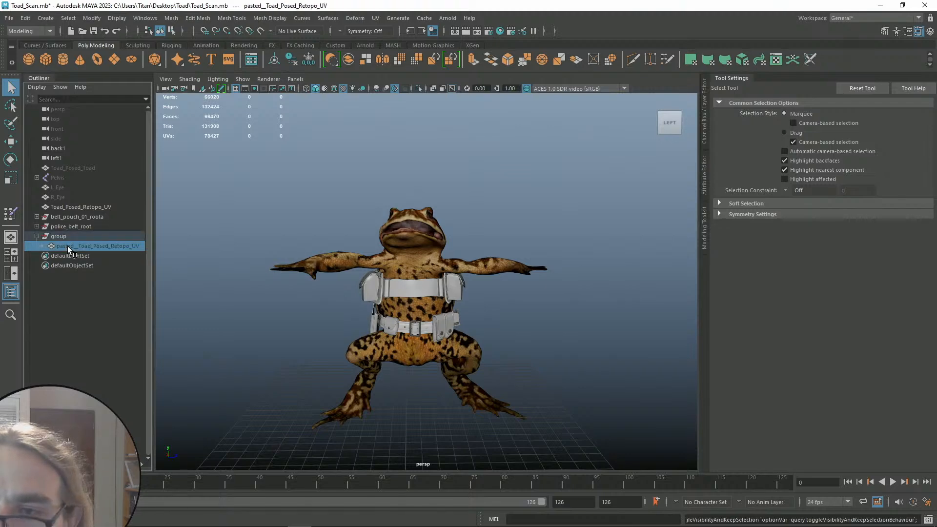
key("h")
left_click(76, 207)
key("h")
left_click(510, 220)
Check the whole open-mouthed toad and its belts from the front, and save the scene
left_click_drag(539, 242, 517, 246, "alt")
scroll(513, 248, "down", 4)
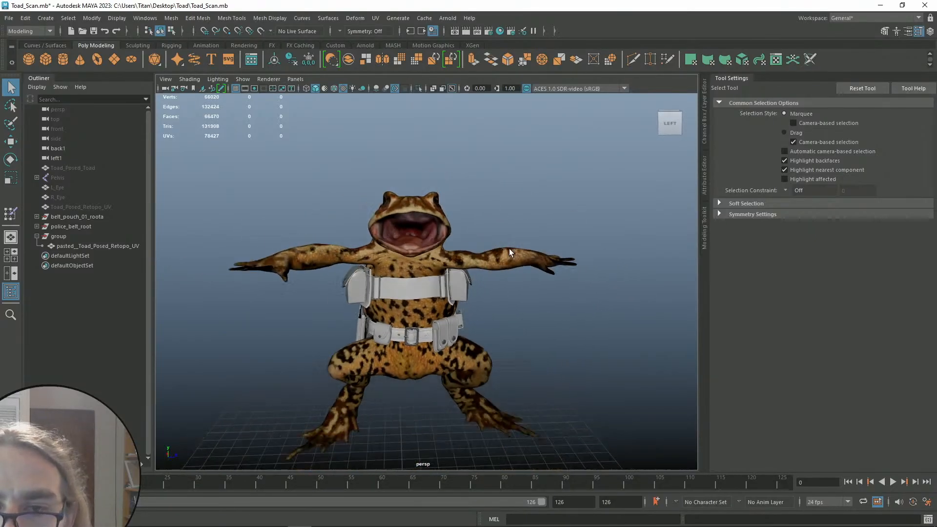
left_click_drag(460, 249, 524, 277, "alt")
scroll(515, 263, "up", 3)
scroll(514, 263, "down", 2)
scroll(523, 277, "up", 2)
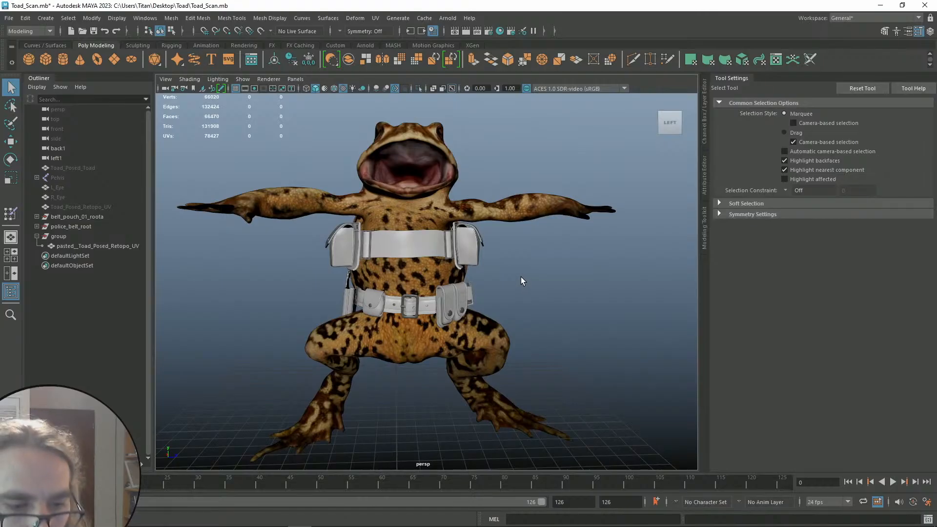
scroll(520, 279, "down", 2)
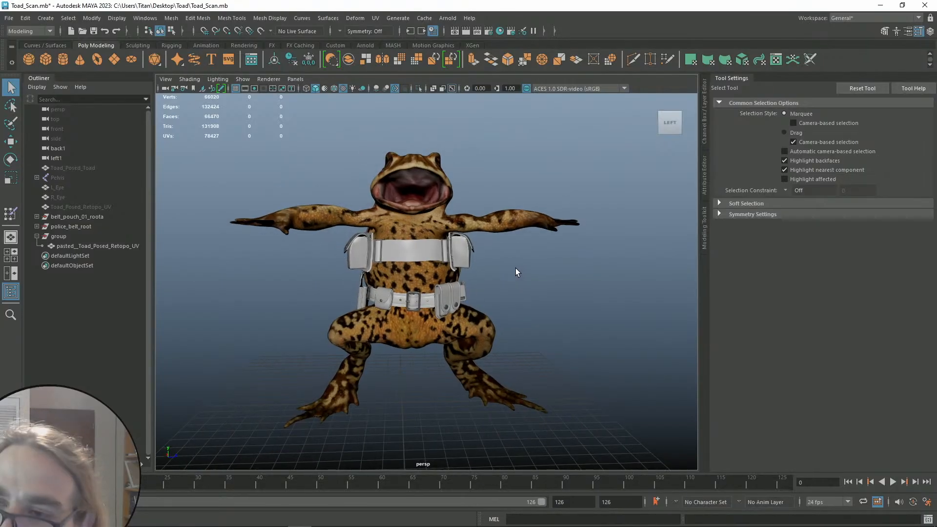
left_click_drag(518, 279, 523, 282, "alt")
key("ctrl+s")
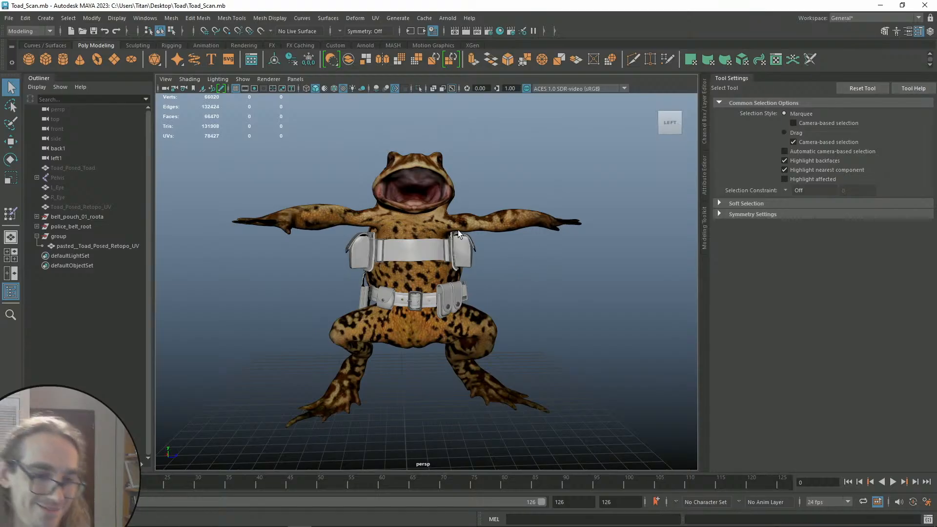